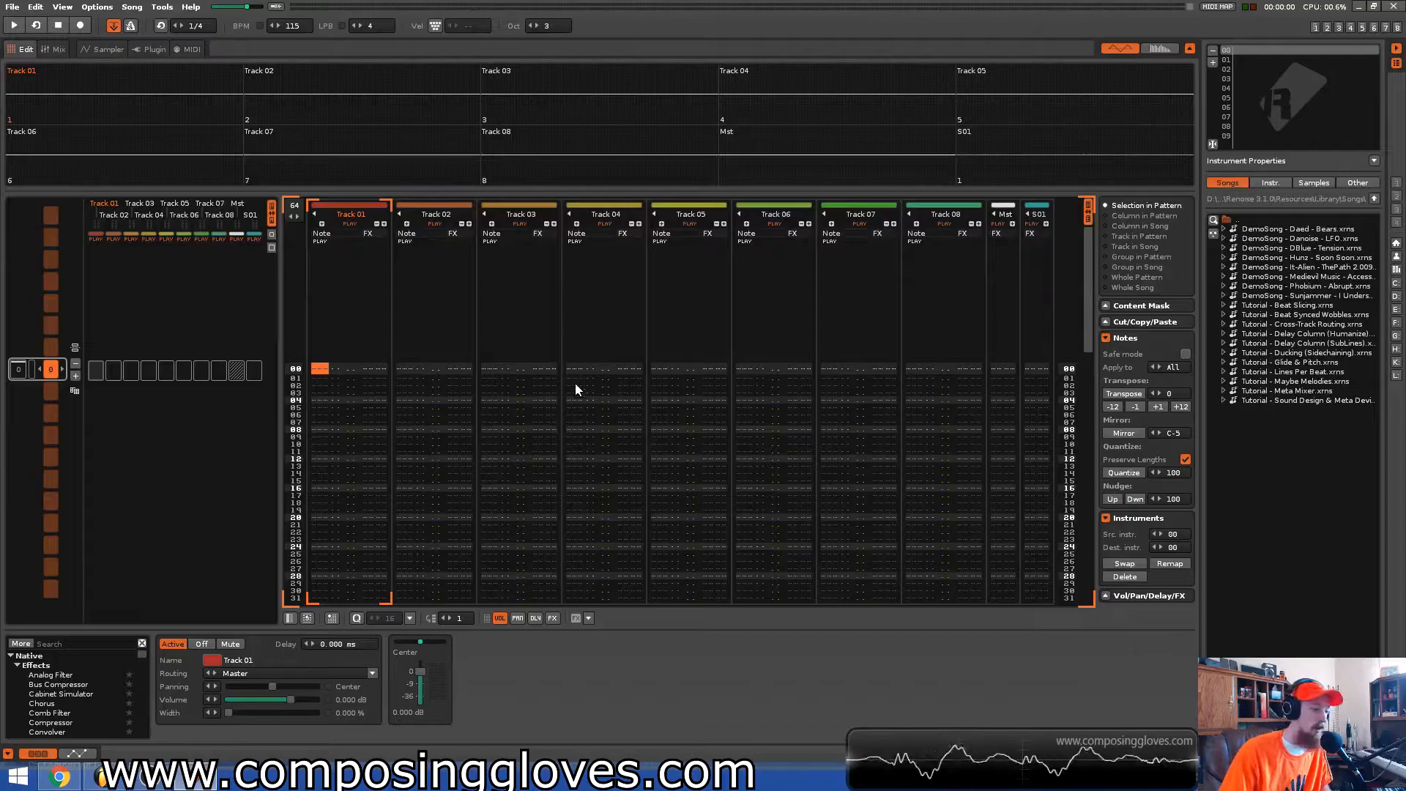
{"action": "left_click", "coordinate": [393, 279]}
{"action": "left_click", "coordinate": [325, 369]}
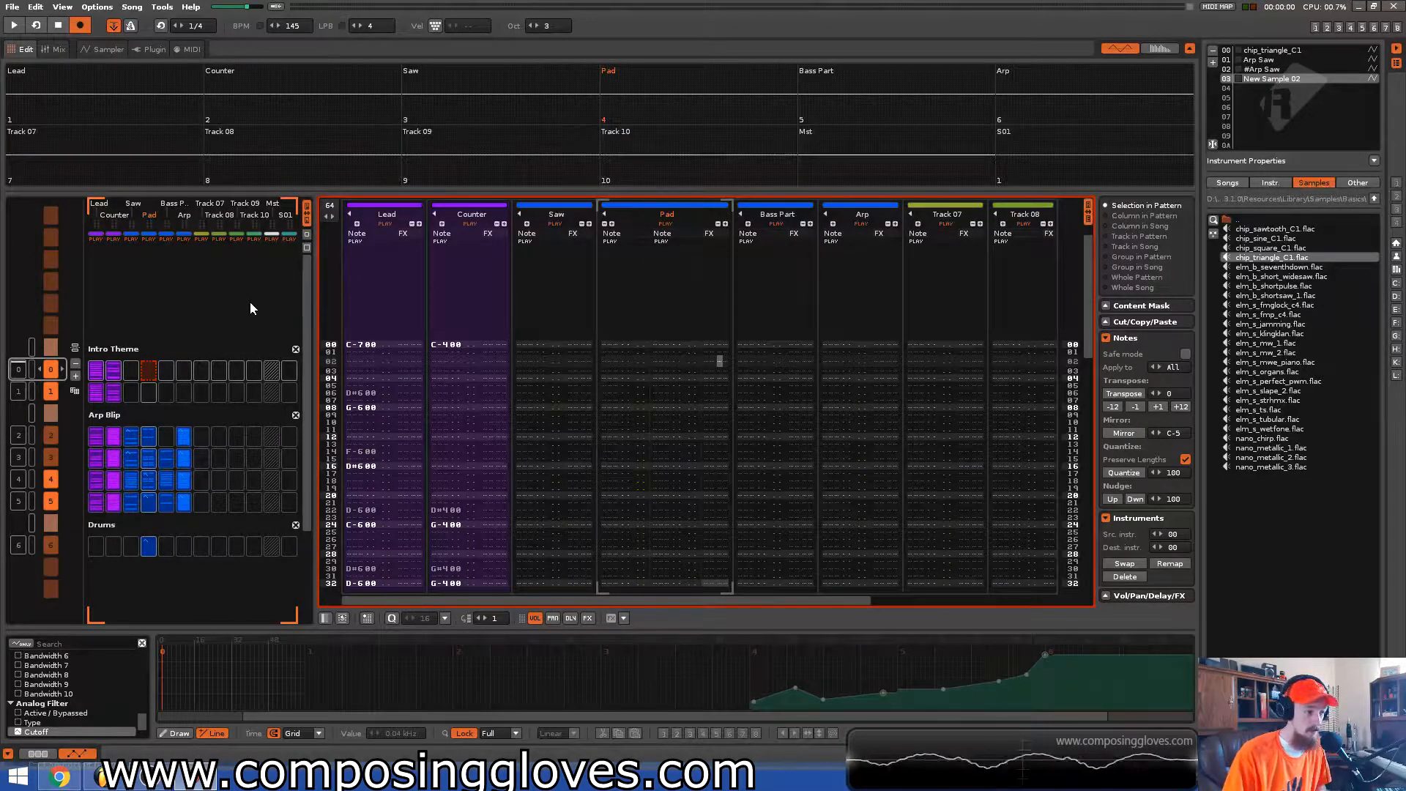
Examine the finished song's Intro Theme, Arp Blip and Drums sections, checking the note data on the Lead, Counter and Saw tracks
{"action": "scroll", "coordinate": [794, 388], "scroll_direction": "down", "scroll_amount": 11}
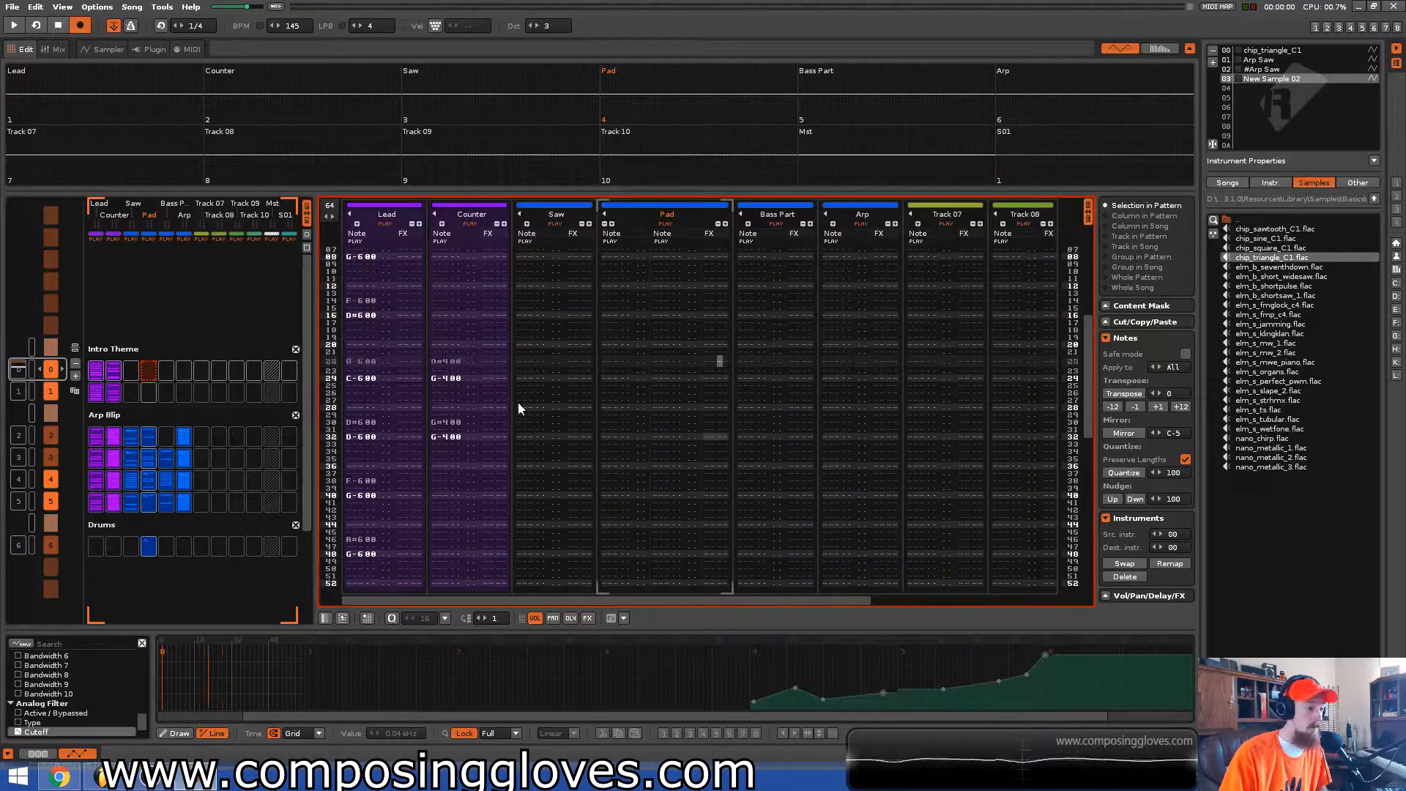
{"action": "scroll", "coordinate": [520, 404], "scroll_direction": "up", "scroll_amount": 12}
{"action": "left_click", "coordinate": [524, 363]}
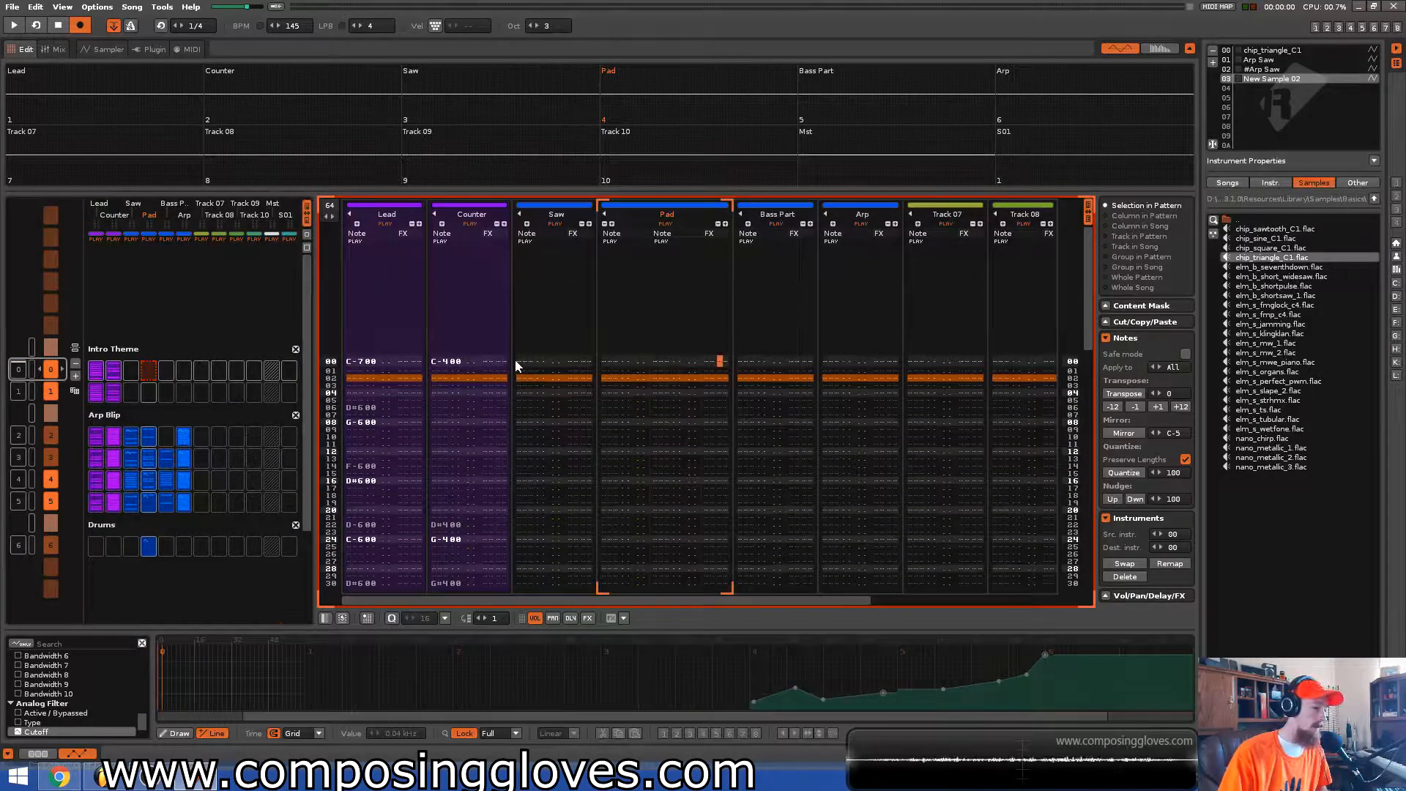
{"action": "left_click", "coordinate": [459, 361]}
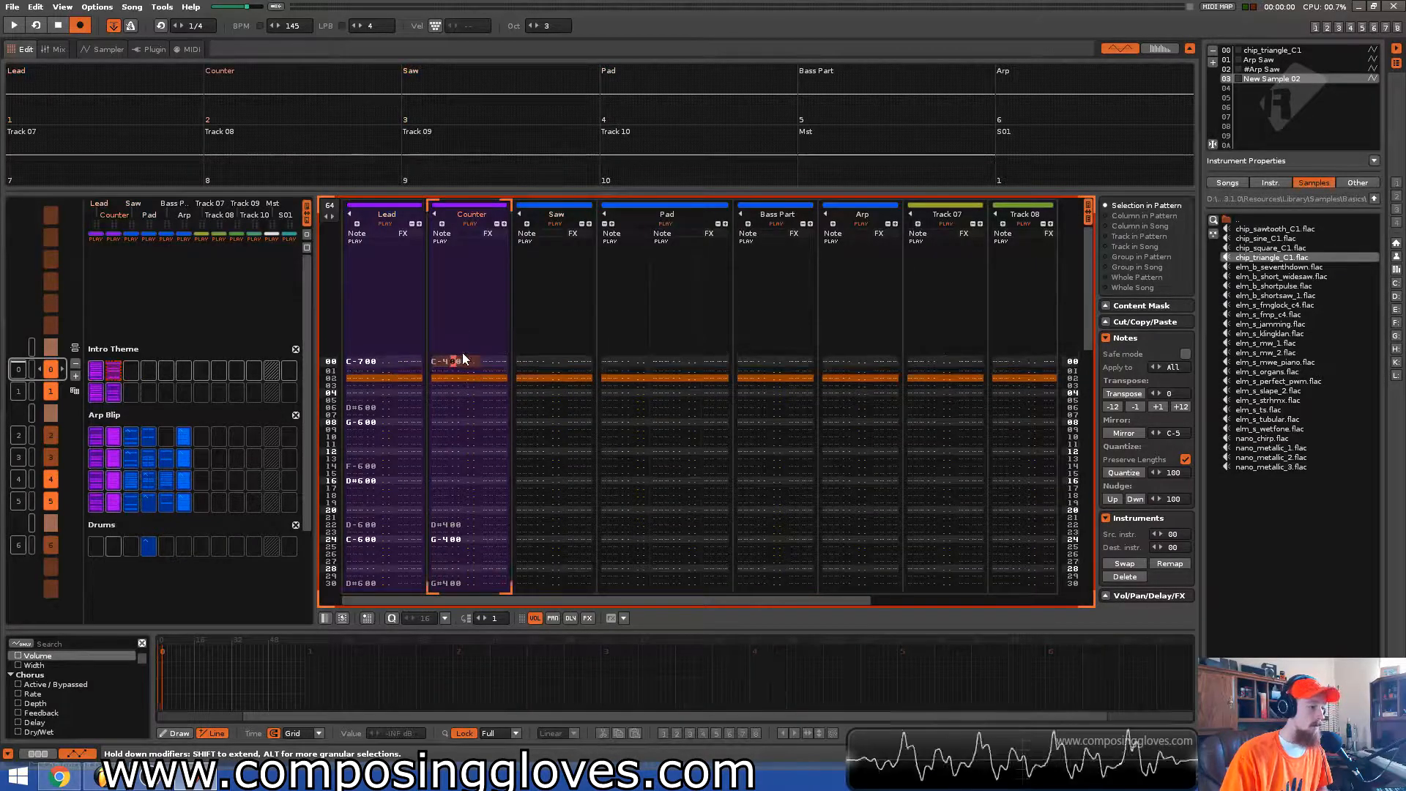
{"action": "left_click", "coordinate": [560, 331]}
{"action": "key", "text": "space"}
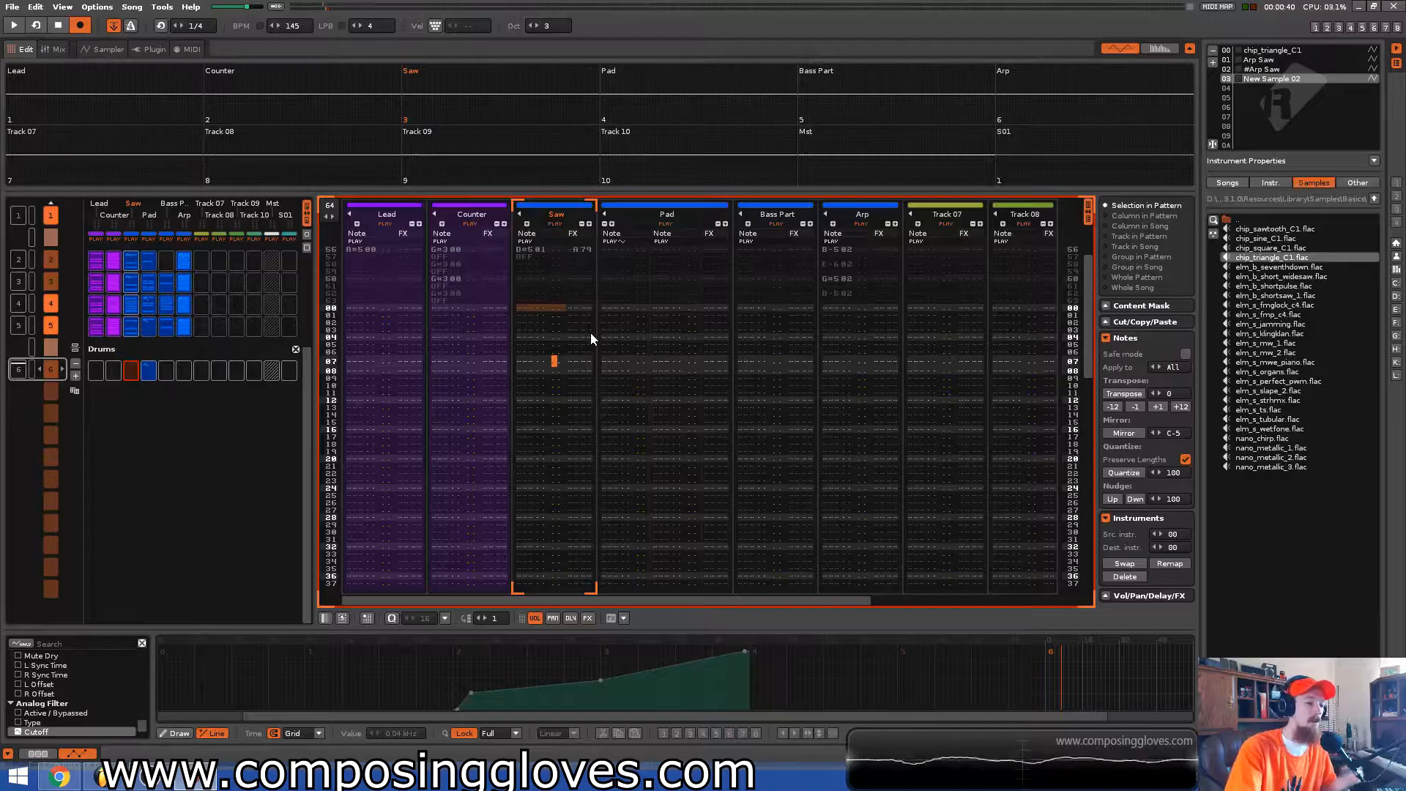
{"action": "scroll", "coordinate": [571, 358], "scroll_direction": "up", "scroll_amount": 7}
{"action": "scroll", "coordinate": [186, 336], "scroll_direction": "up", "scroll_amount": 5}
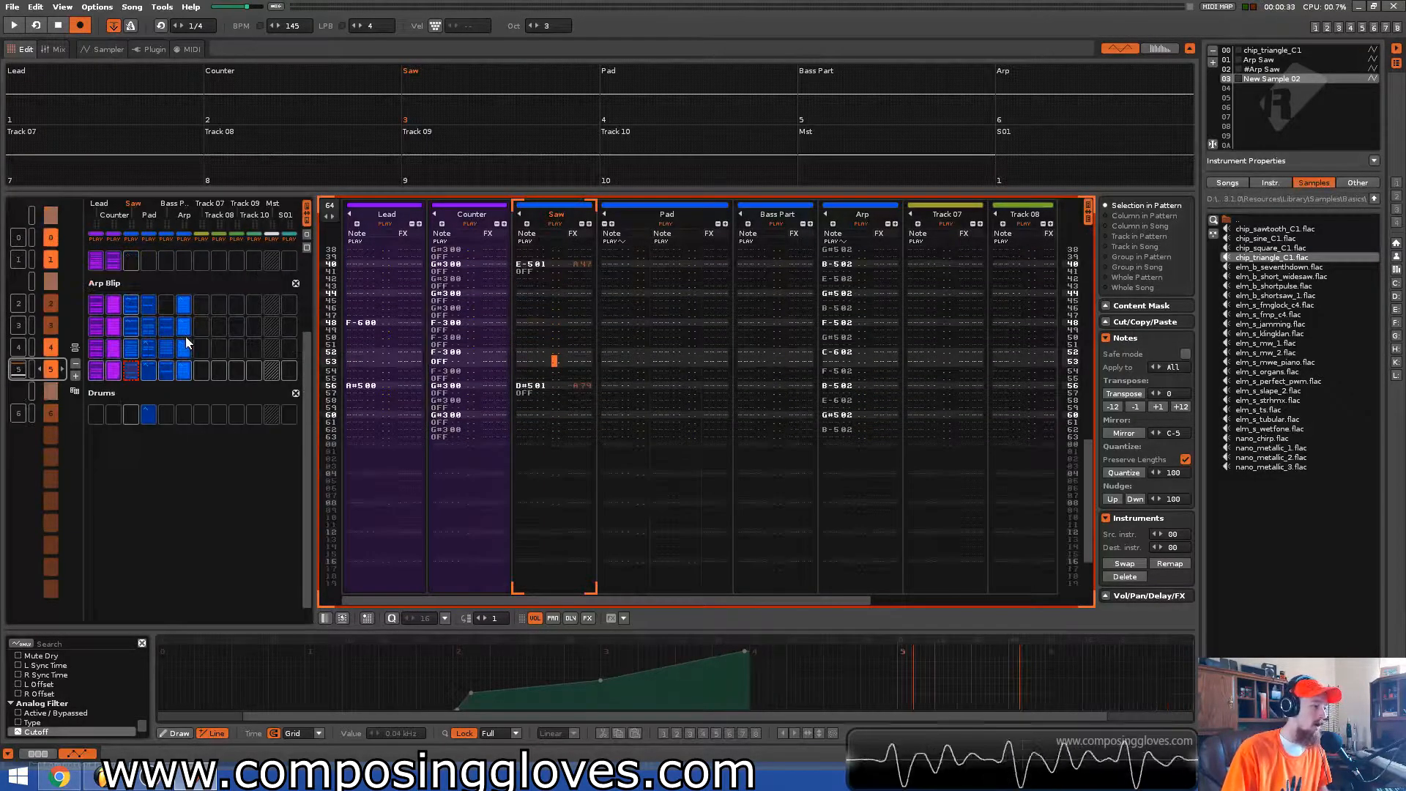
{"action": "scroll", "coordinate": [186, 336], "scroll_direction": "down", "scroll_amount": 4}
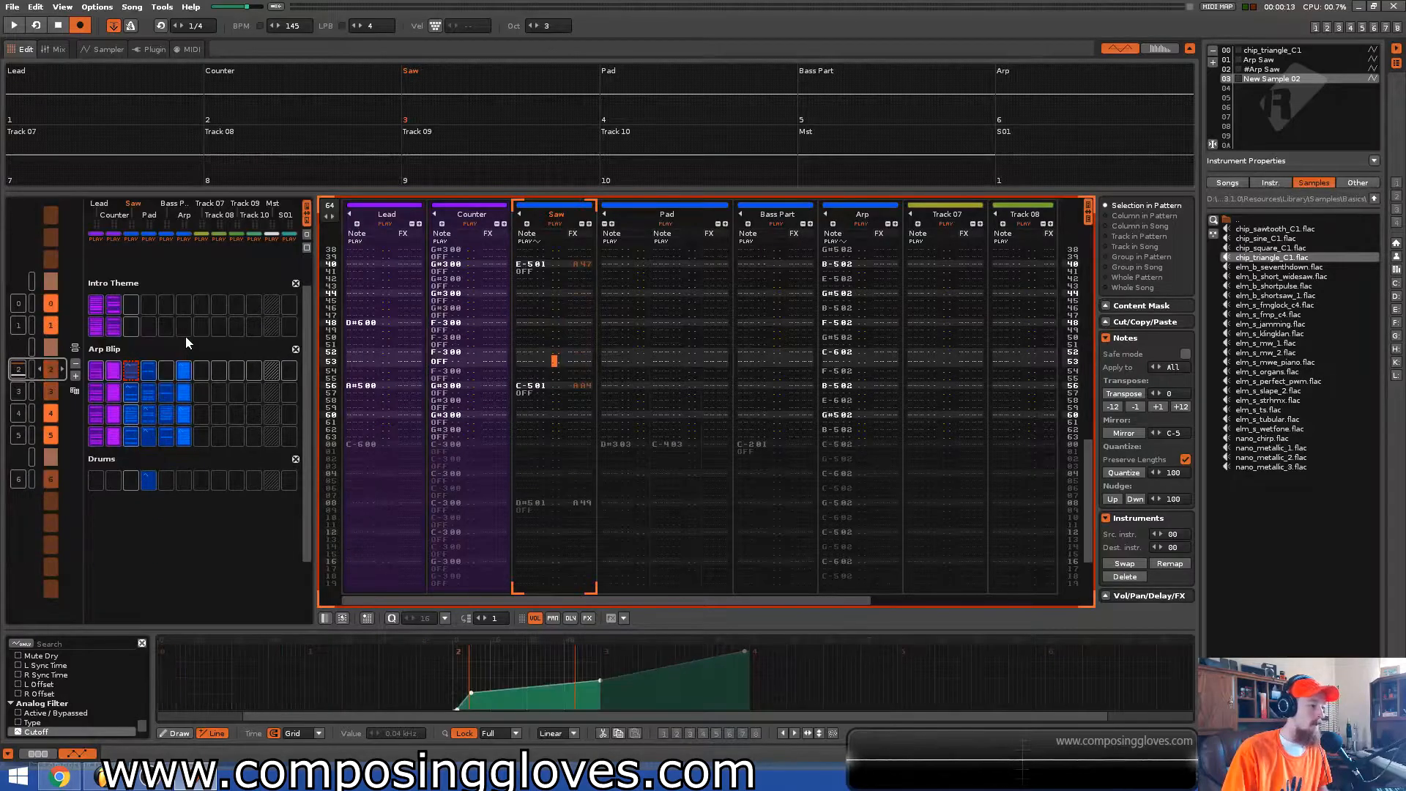
{"action": "scroll", "coordinate": [158, 333], "scroll_direction": "up", "scroll_amount": 3}
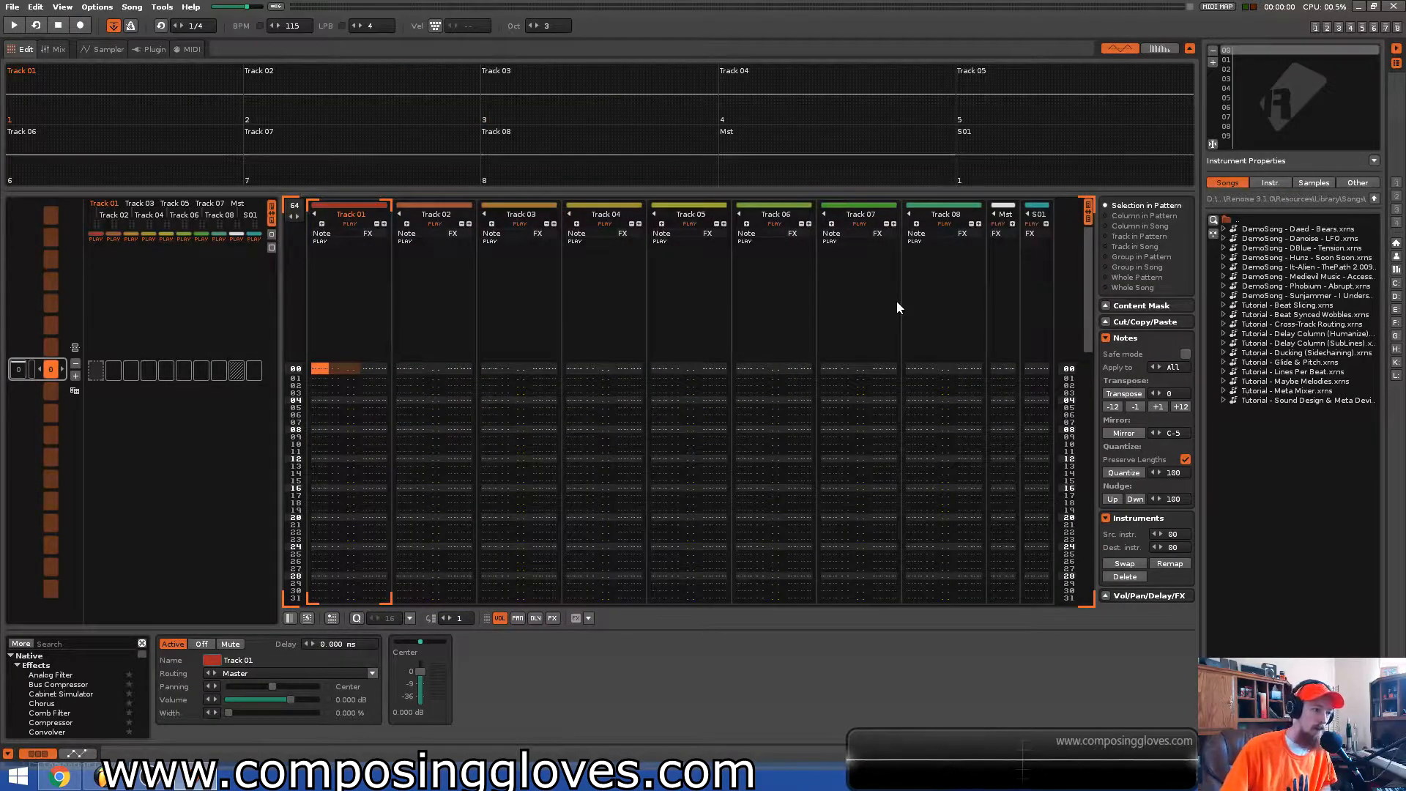
Load the chip_triangle_C1.flac sample into instrument slot 00
{"action": "left_click", "coordinate": [1307, 184]}
{"action": "left_click", "coordinate": [1296, 258]}
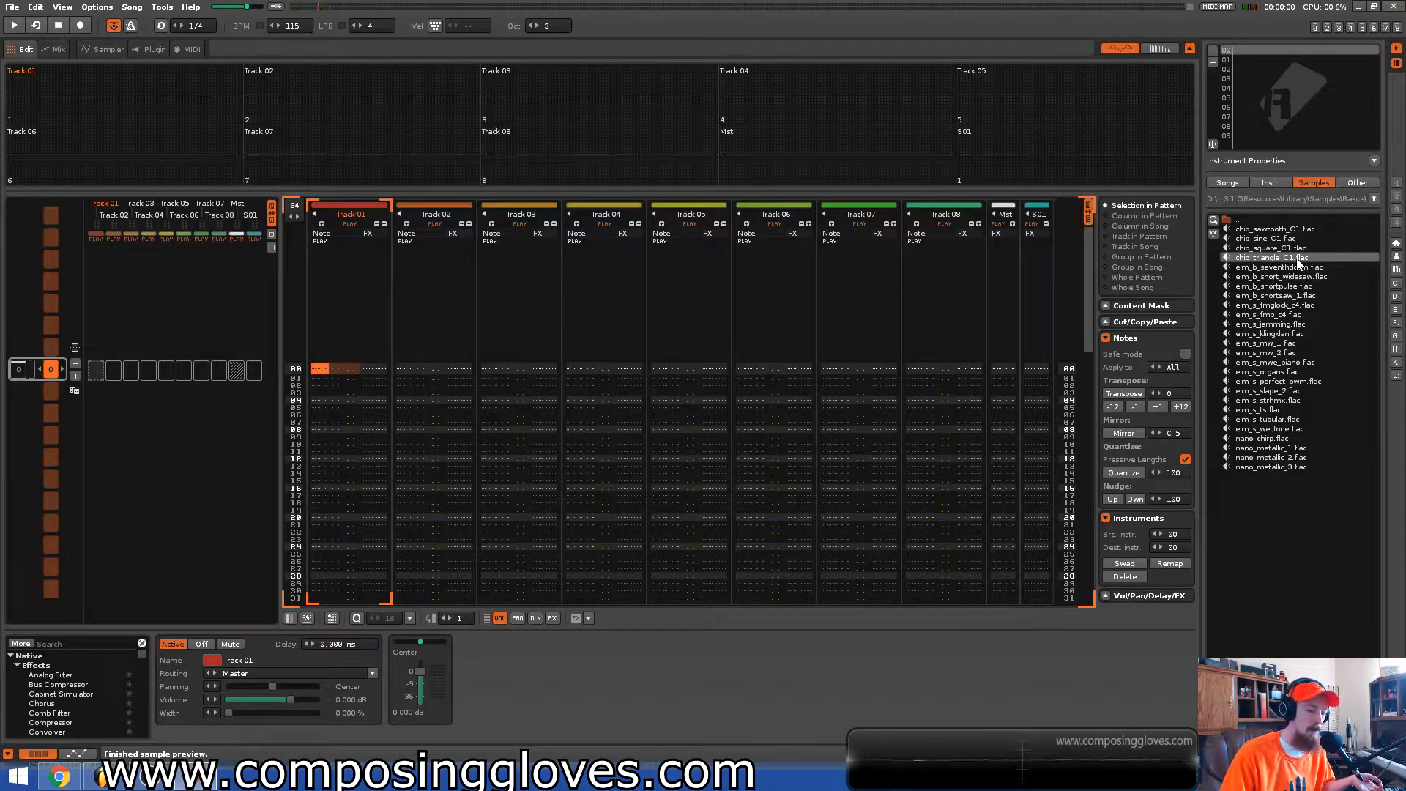
{"action": "double_click", "coordinate": [1299, 260]}
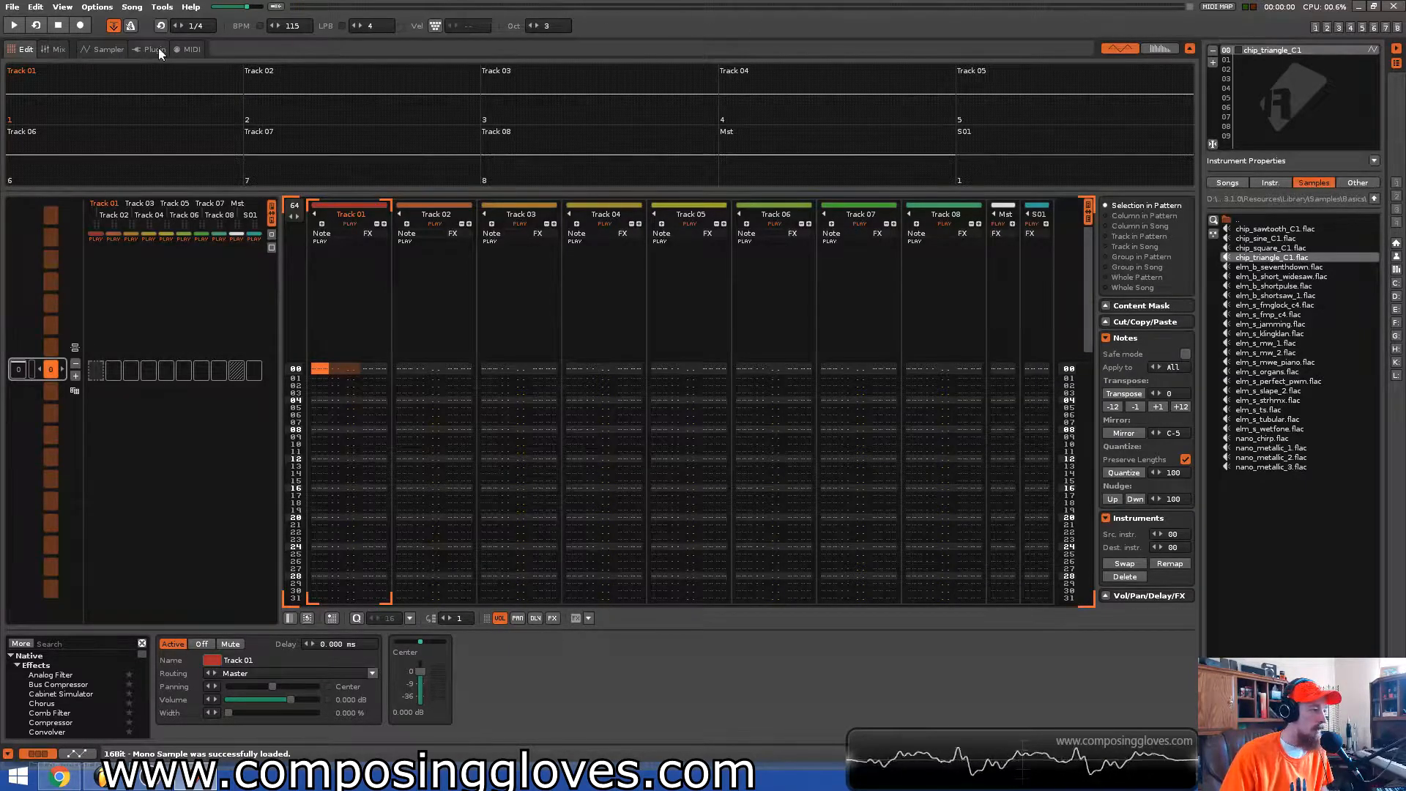
Set the triangle sample's transpose to 36 semitones and test a note
{"action": "left_click", "coordinate": [111, 50]}
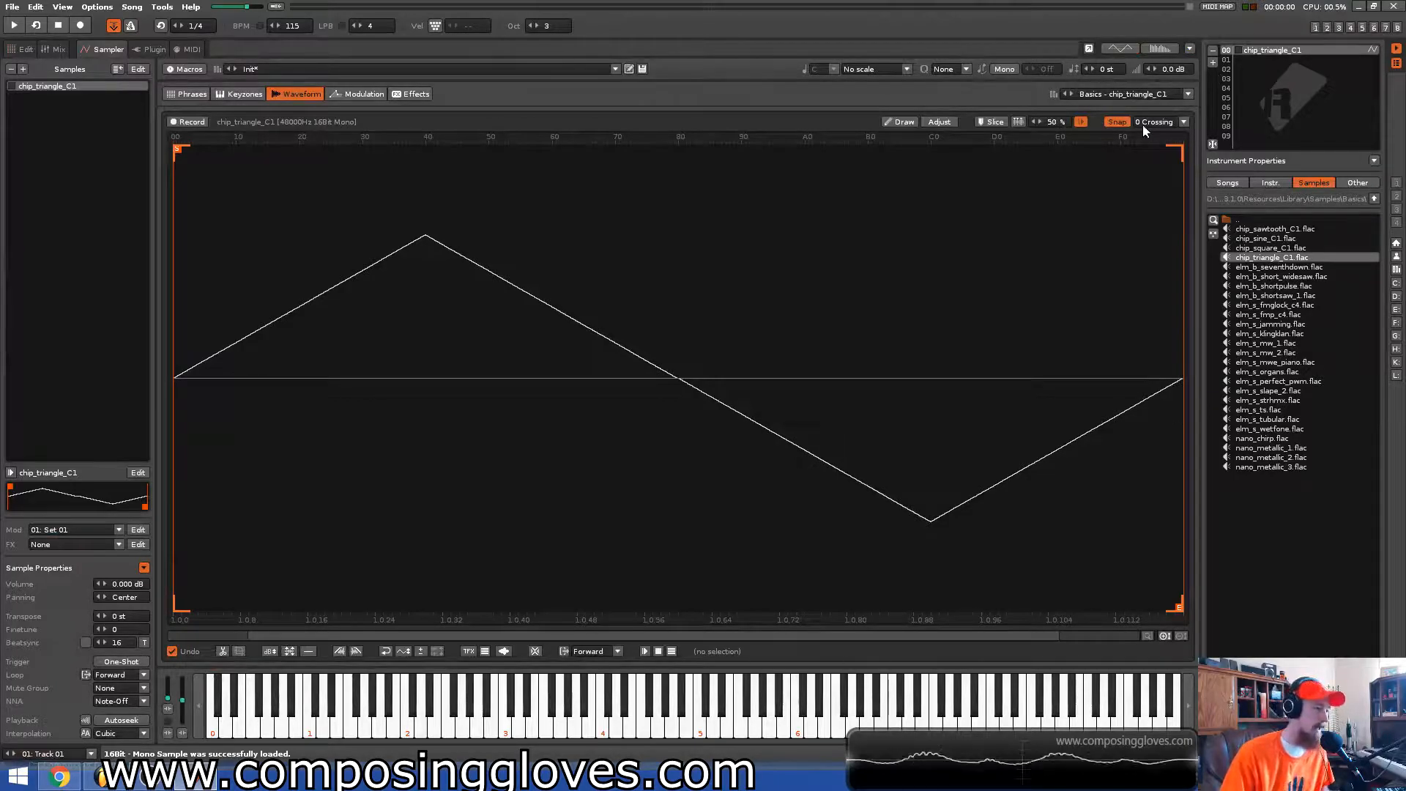
{"action": "type", "text": "36"}
{"action": "key", "text": "Return"}
{"action": "key", "text": "q"}
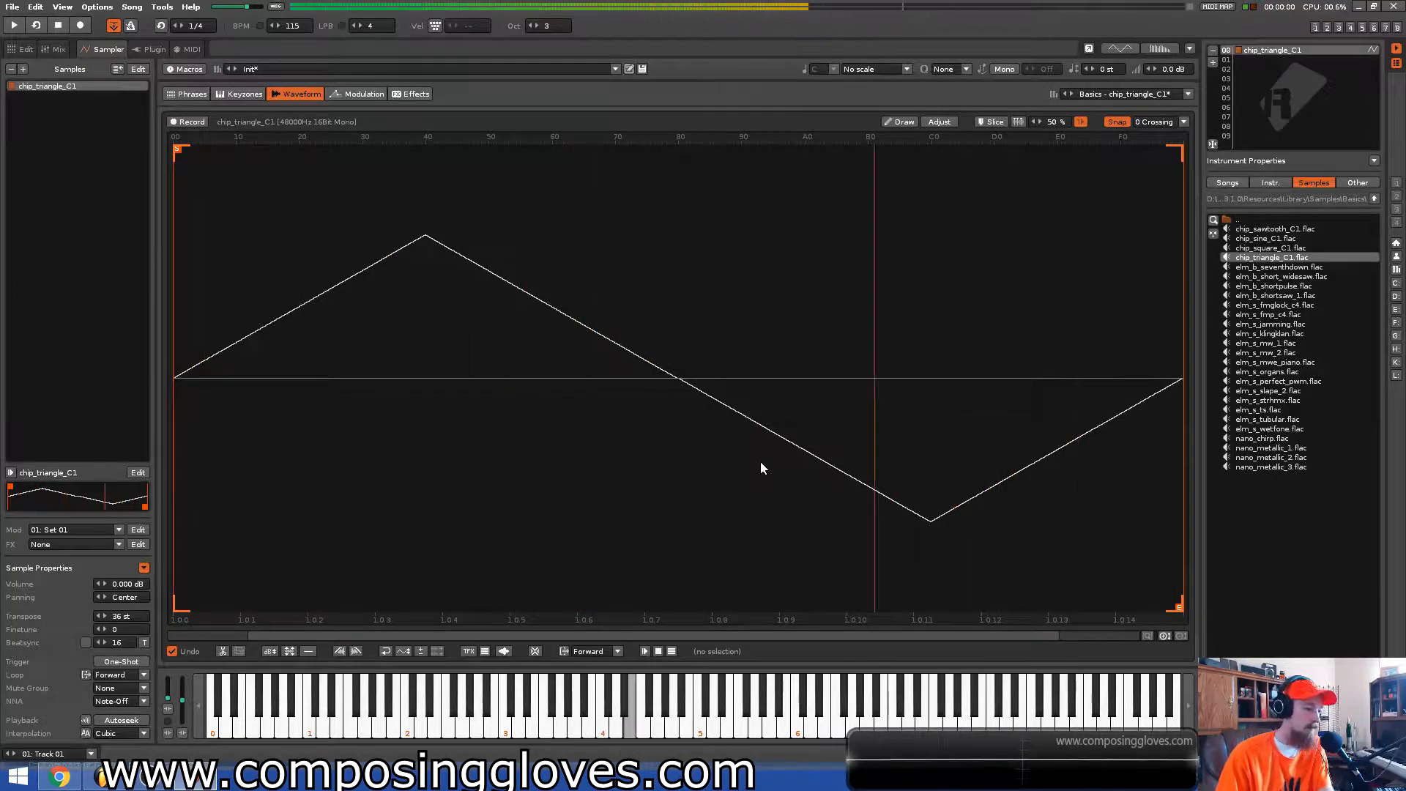
Return to the pattern editor and raise the keyboard octave to 6 while auditioning the triangle instrument
{"action": "left_click", "coordinate": [26, 51]}
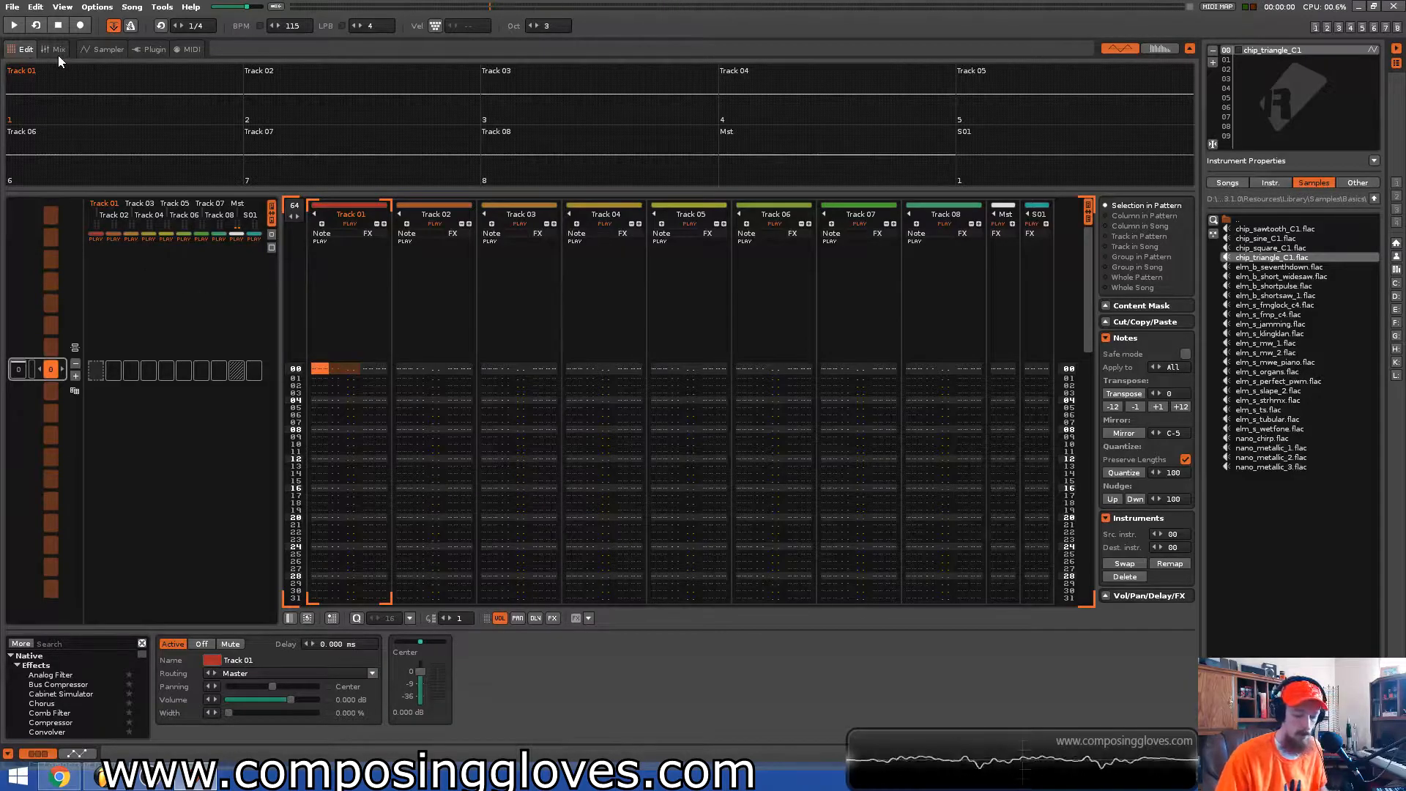
{"action": "key", "text": "q"}
{"action": "key", "text": "KP_Multiply"}
{"action": "key", "text": "q"}
{"action": "key", "text": "KP_Multiply"}
{"action": "key", "text": "q"}
{"action": "key", "text": "KP_Multiply"}
{"action": "key", "text": "q"}
{"action": "key", "text": "e"}
{"action": "key", "text": "q"}
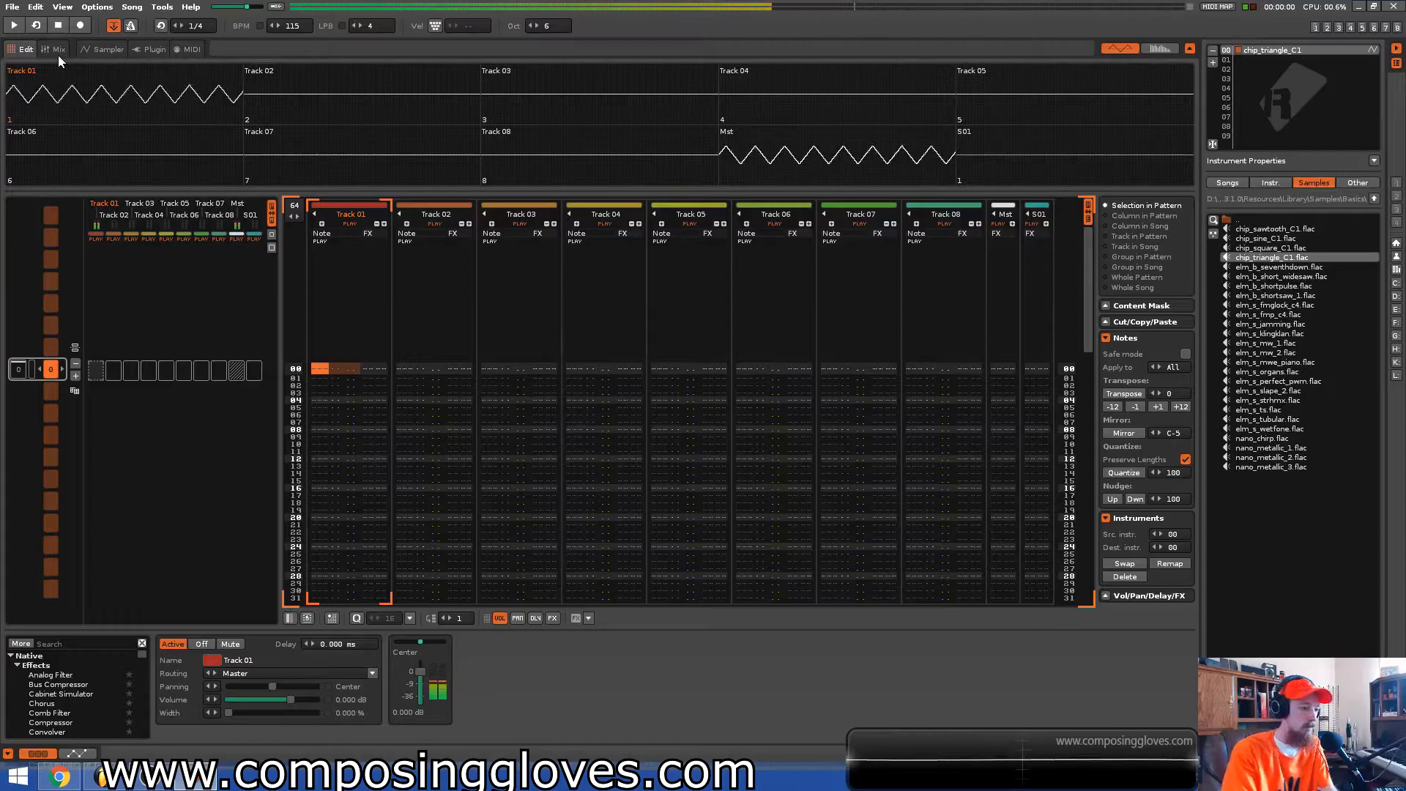
Add a Chorus effect to Track 01 with rate about 0.4 Hz, depth about 57.6 % and dry/wet about 48 %
{"action": "left_click", "coordinate": [114, 648]}
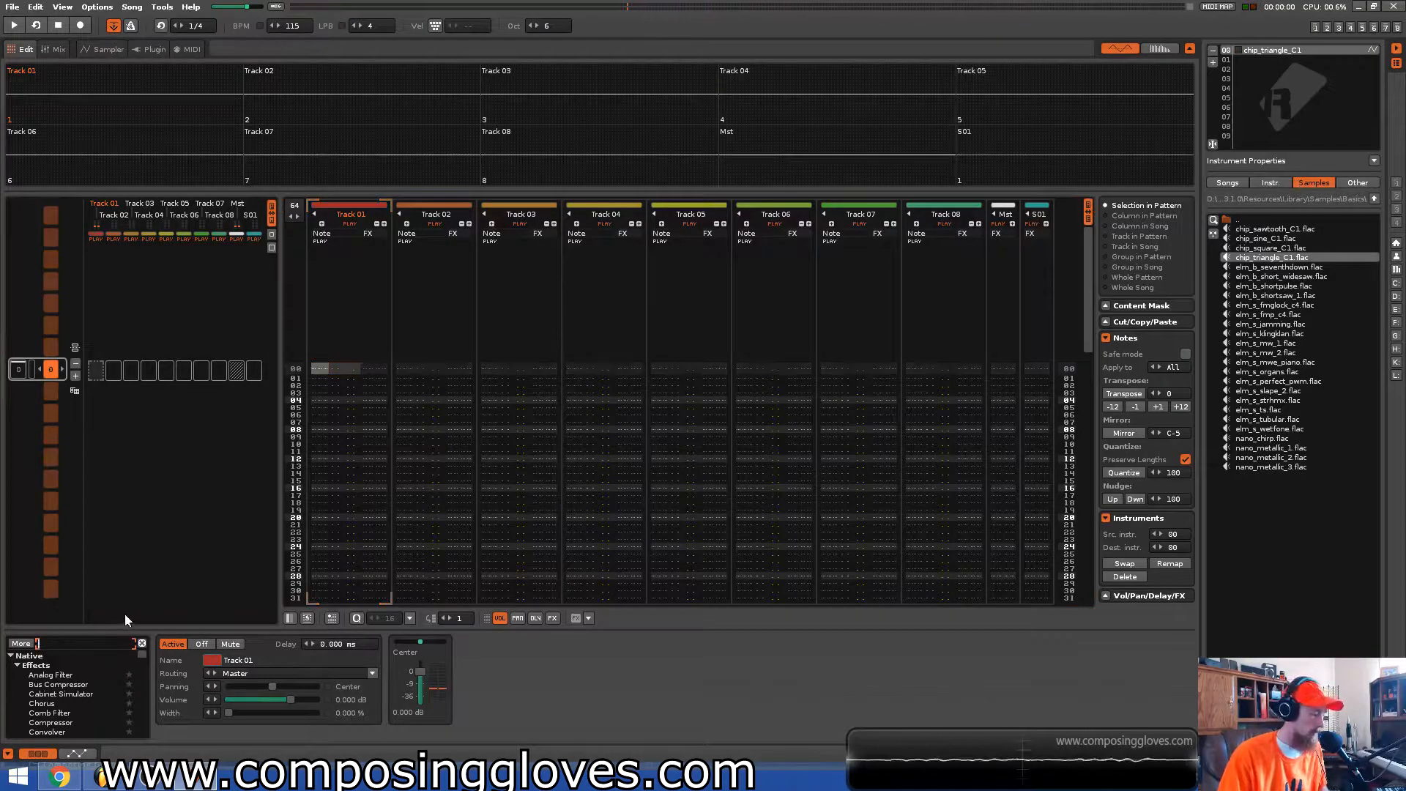
{"action": "type", "text": "Chours"}
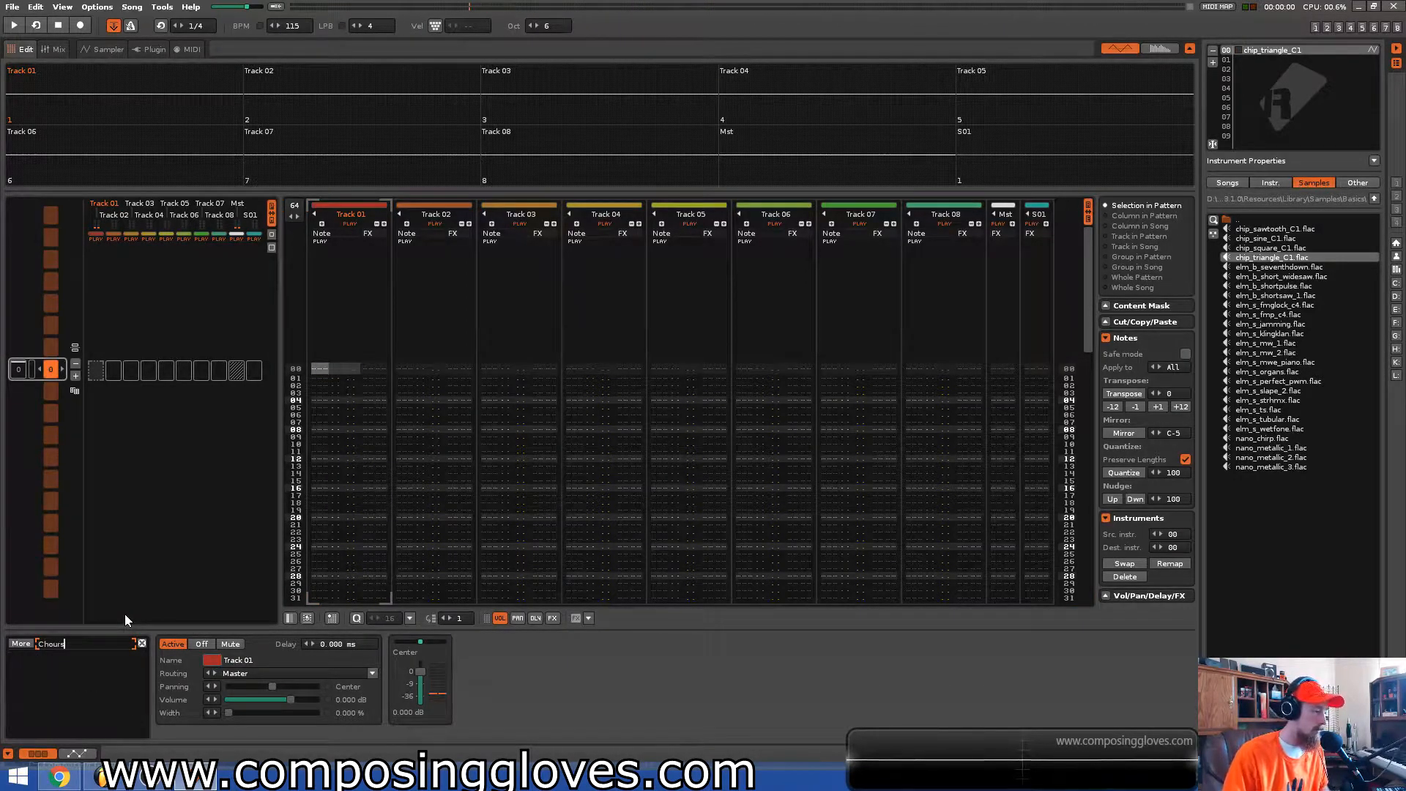
{"action": "key", "text": "BackSpace"}
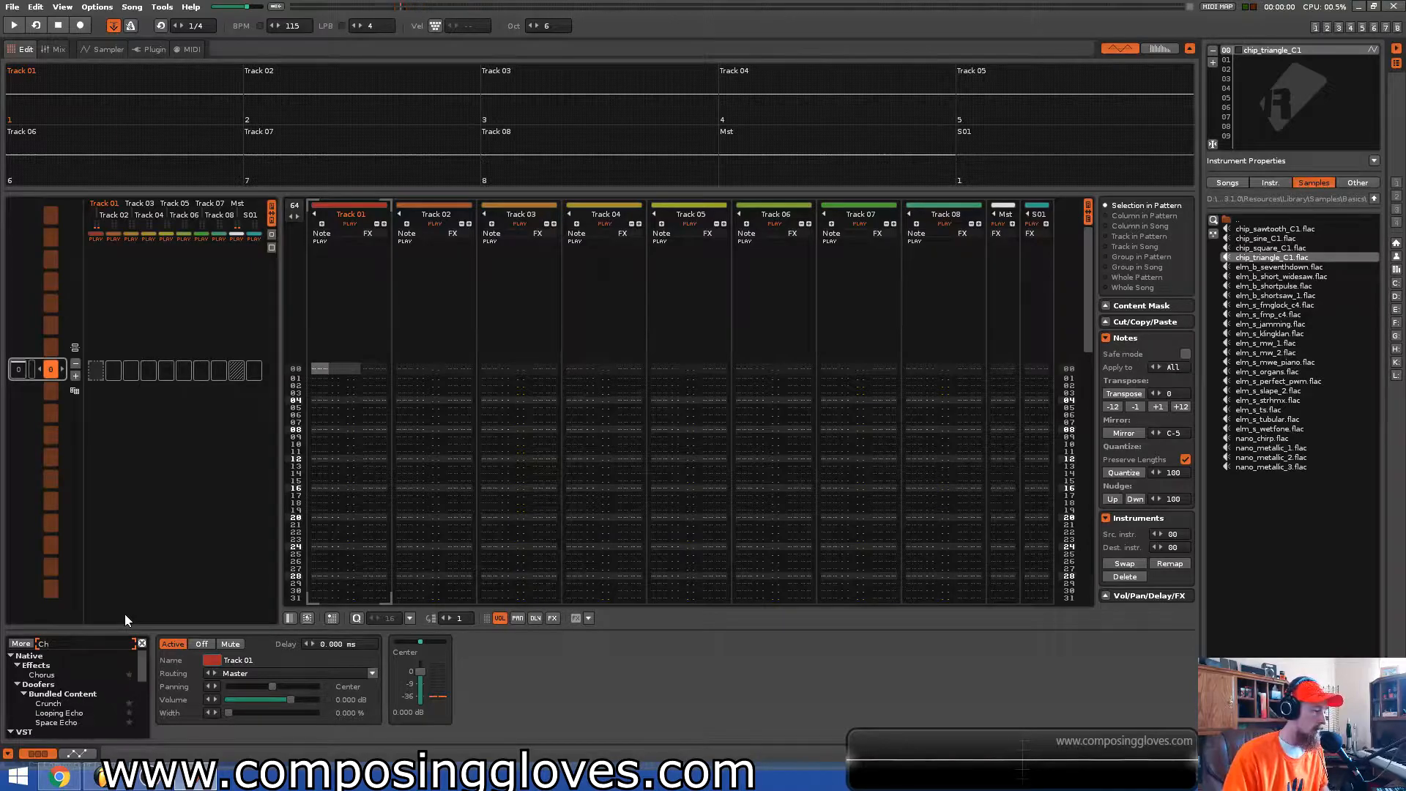
{"action": "left_click", "coordinate": [82, 683]}
{"action": "double_click", "coordinate": [83, 675]}
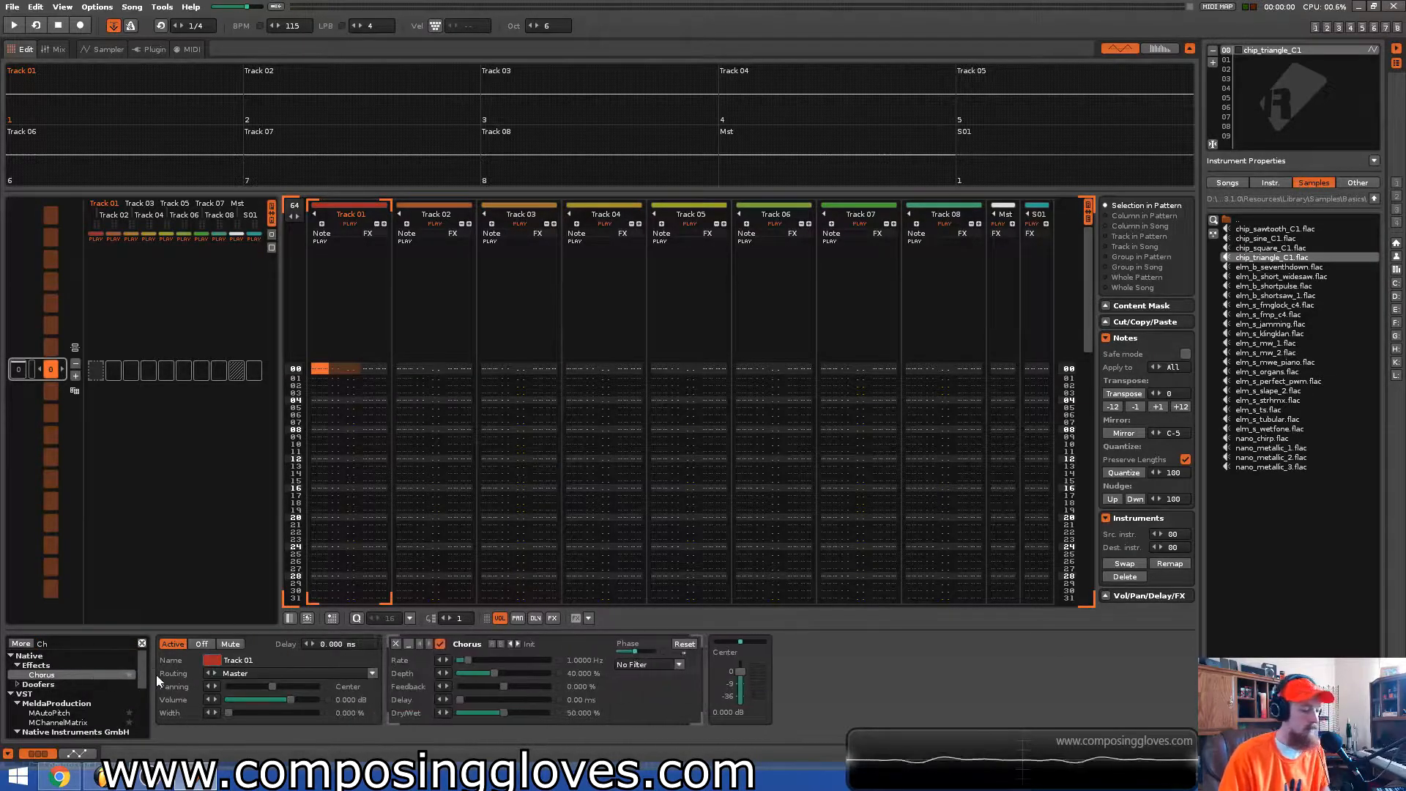
{"action": "left_click_drag", "start_coordinate": [469, 661], "coordinate": [504, 711]}
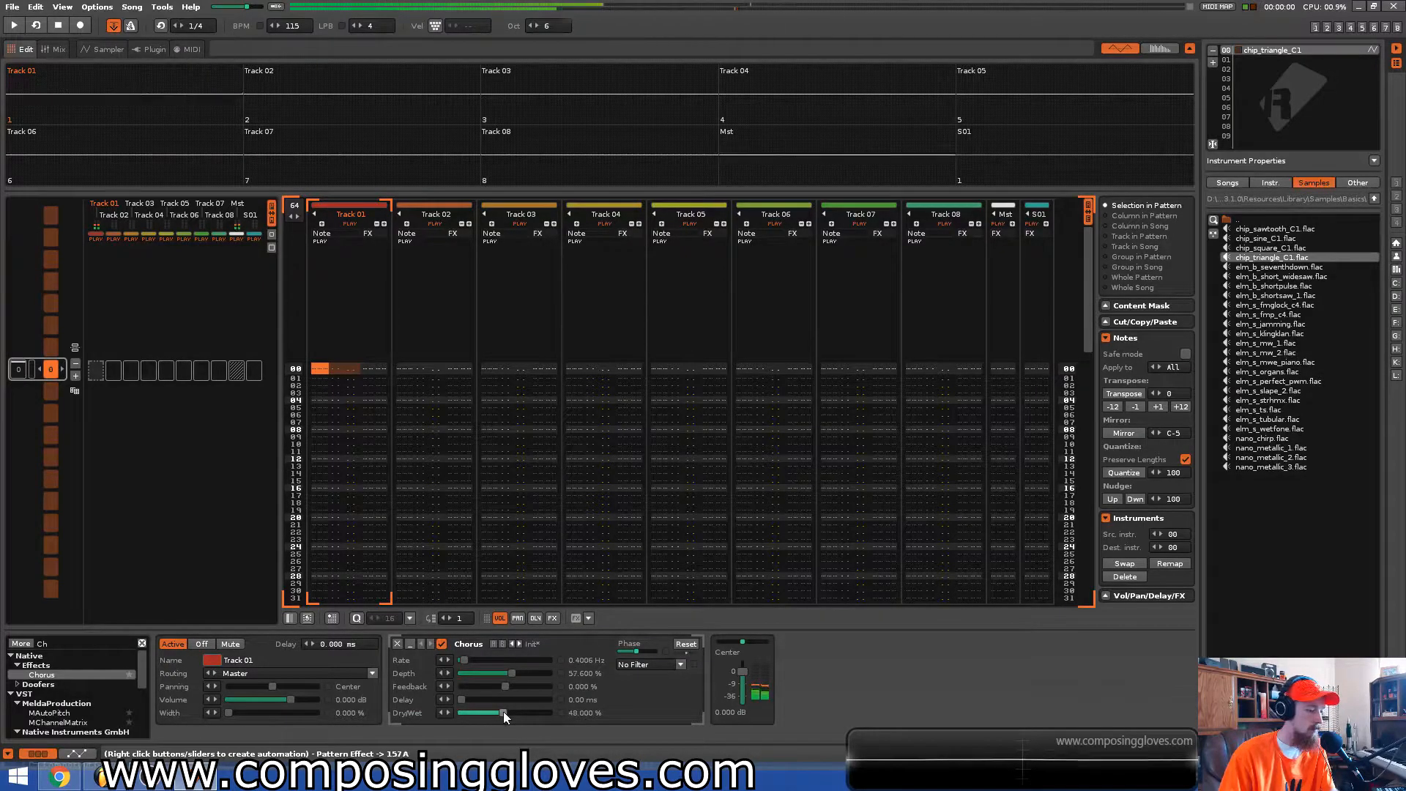
Add an EQ 5 effect after the Chorus on Track 01
{"action": "left_click", "coordinate": [79, 644]}
{"action": "key", "text": "BackSpace"}
{"action": "key", "text": "BackSpace"}
{"action": "type", "text": "eq"}
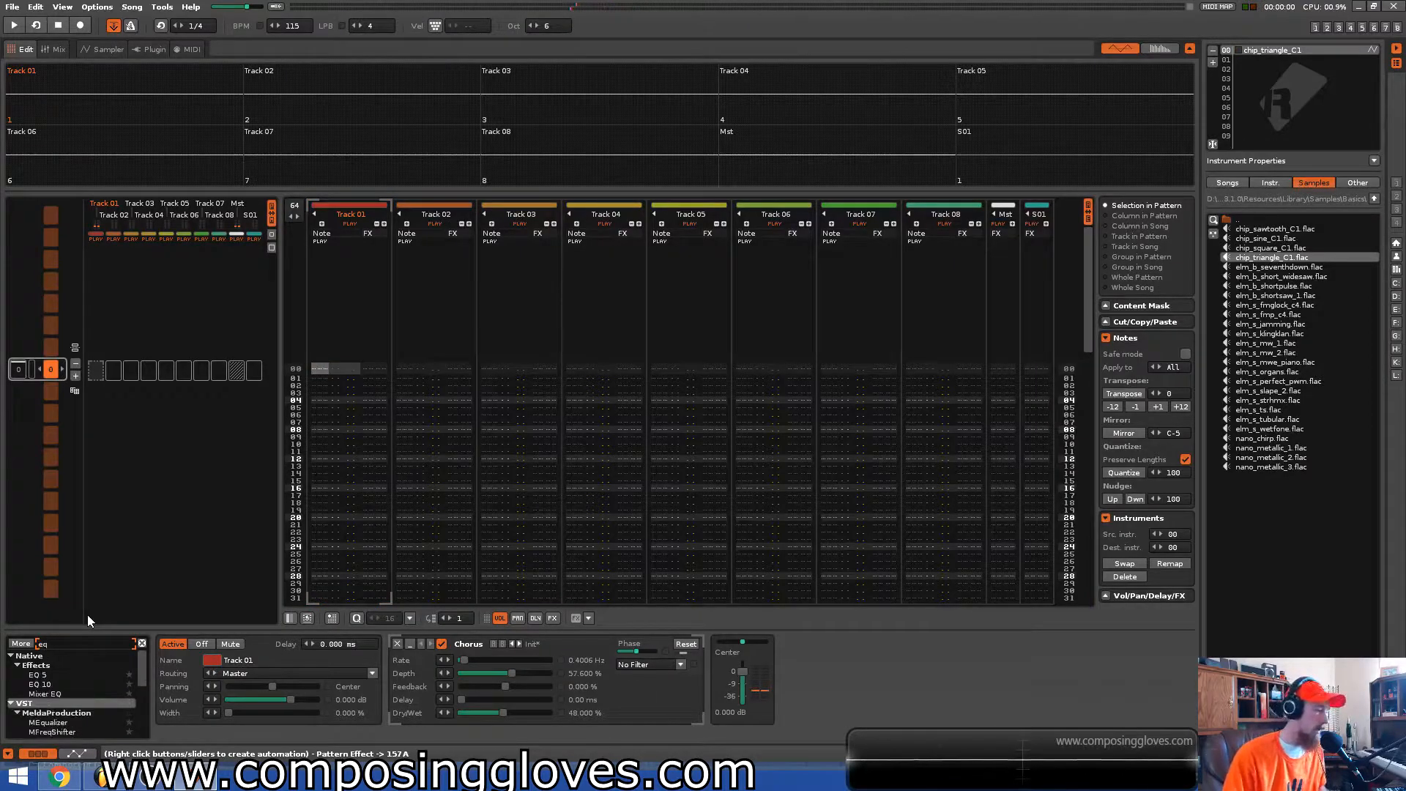
{"action": "left_click_drag", "start_coordinate": [68, 674], "coordinate": [777, 681]}
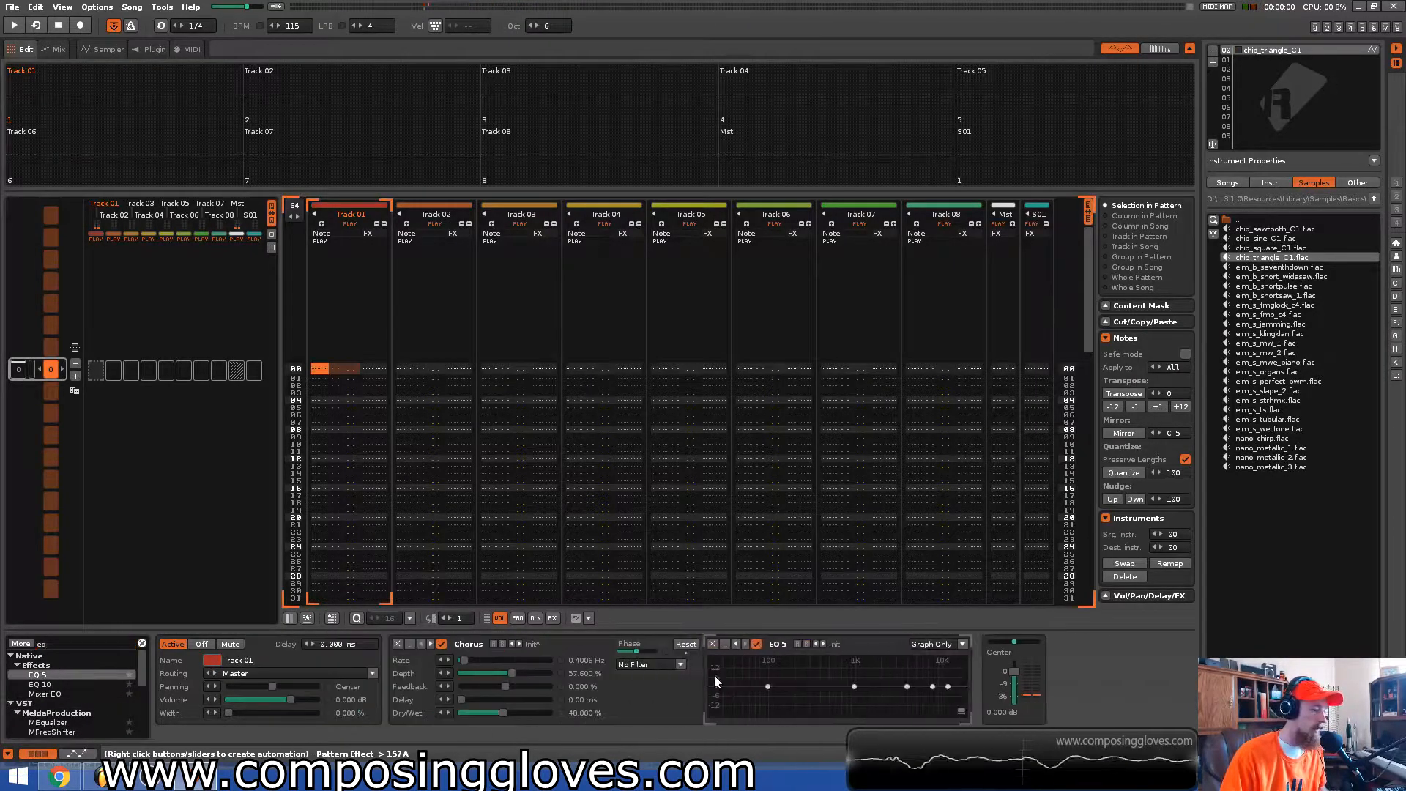
Shape the EQ 5 curve to cut the lows and highs and slightly boost the mids around 1 kHz
{"action": "left_click_drag", "start_coordinate": [914, 686], "coordinate": [897, 681]}
{"action": "key", "text": "space"}
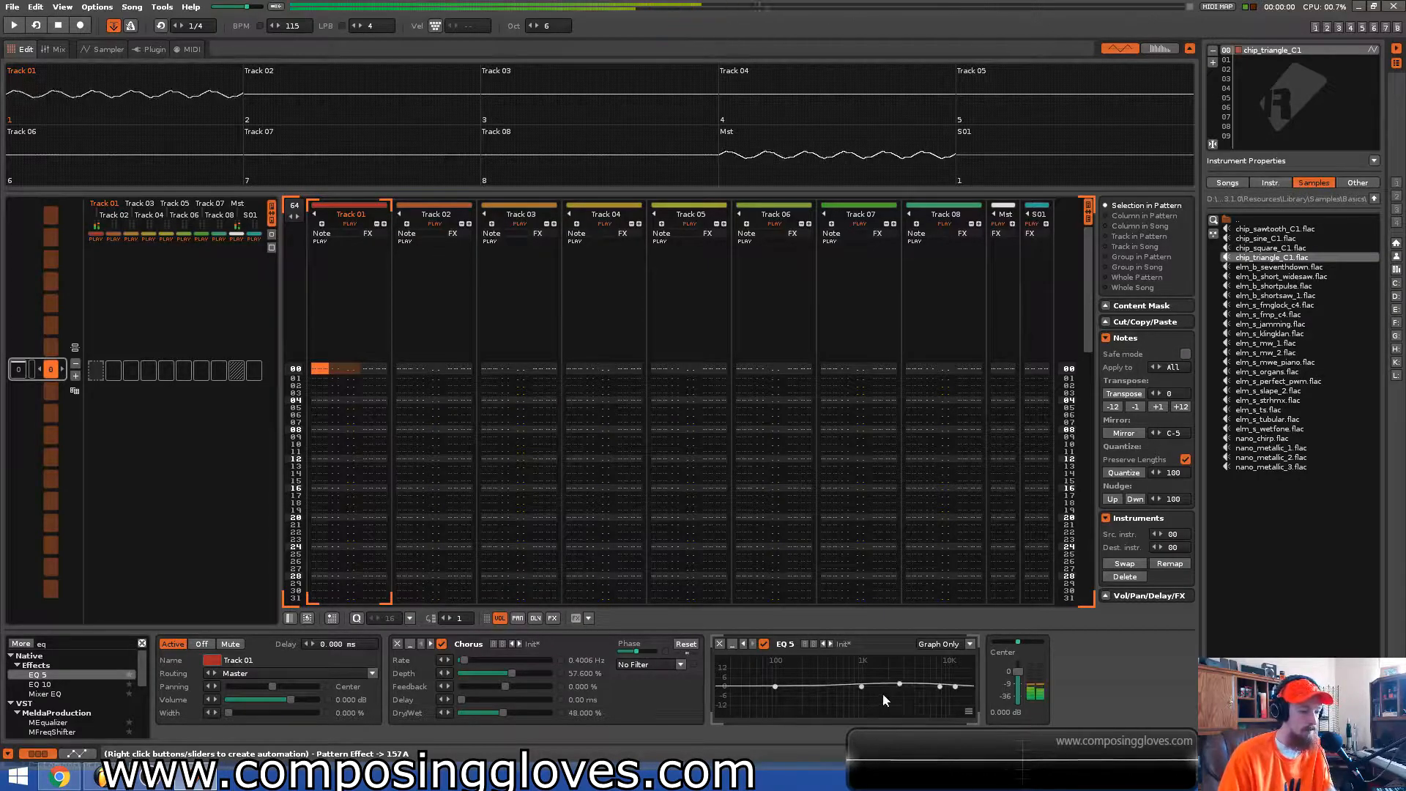
{"action": "left_click_drag", "start_coordinate": [775, 687], "coordinate": [819, 711]}
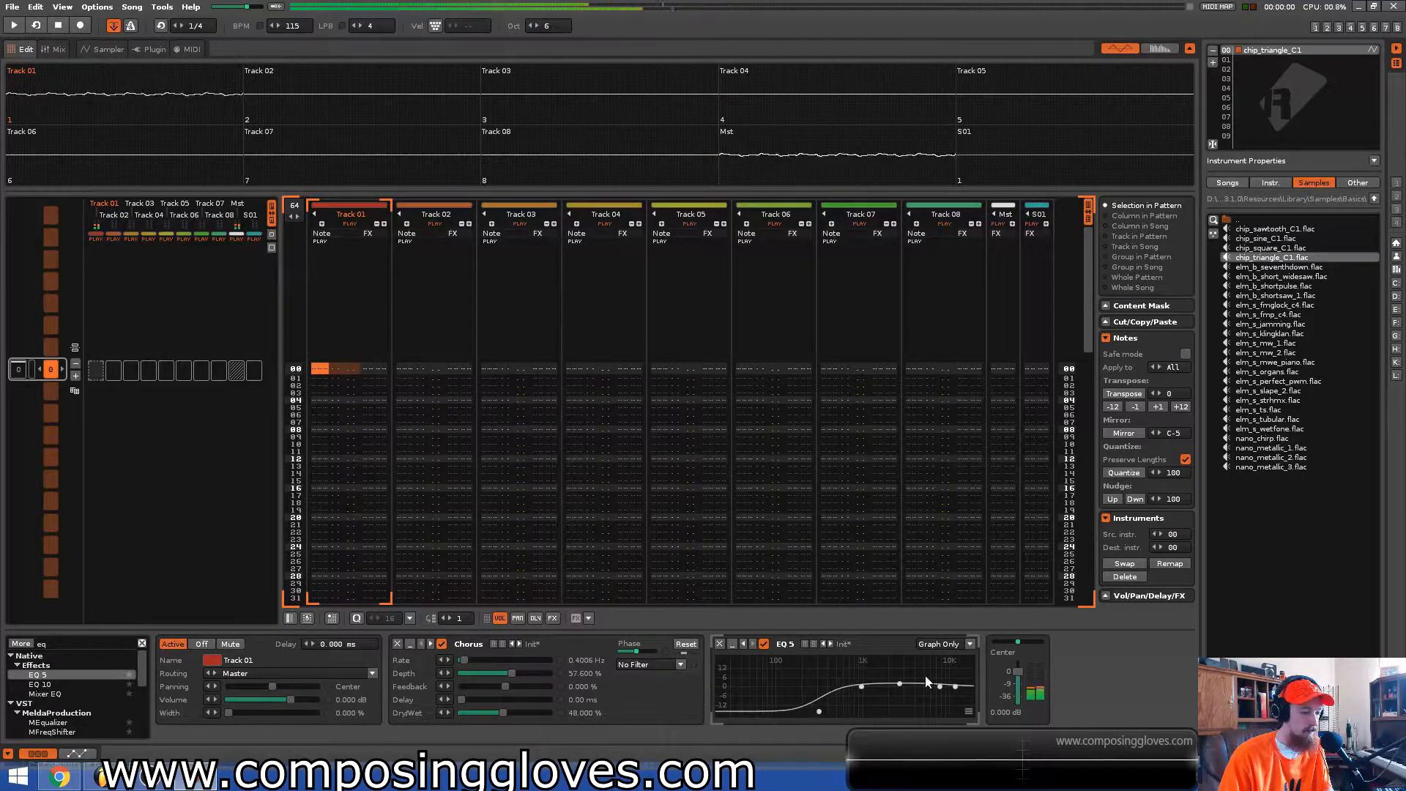
{"action": "left_click_drag", "start_coordinate": [956, 687], "coordinate": [913, 709]}
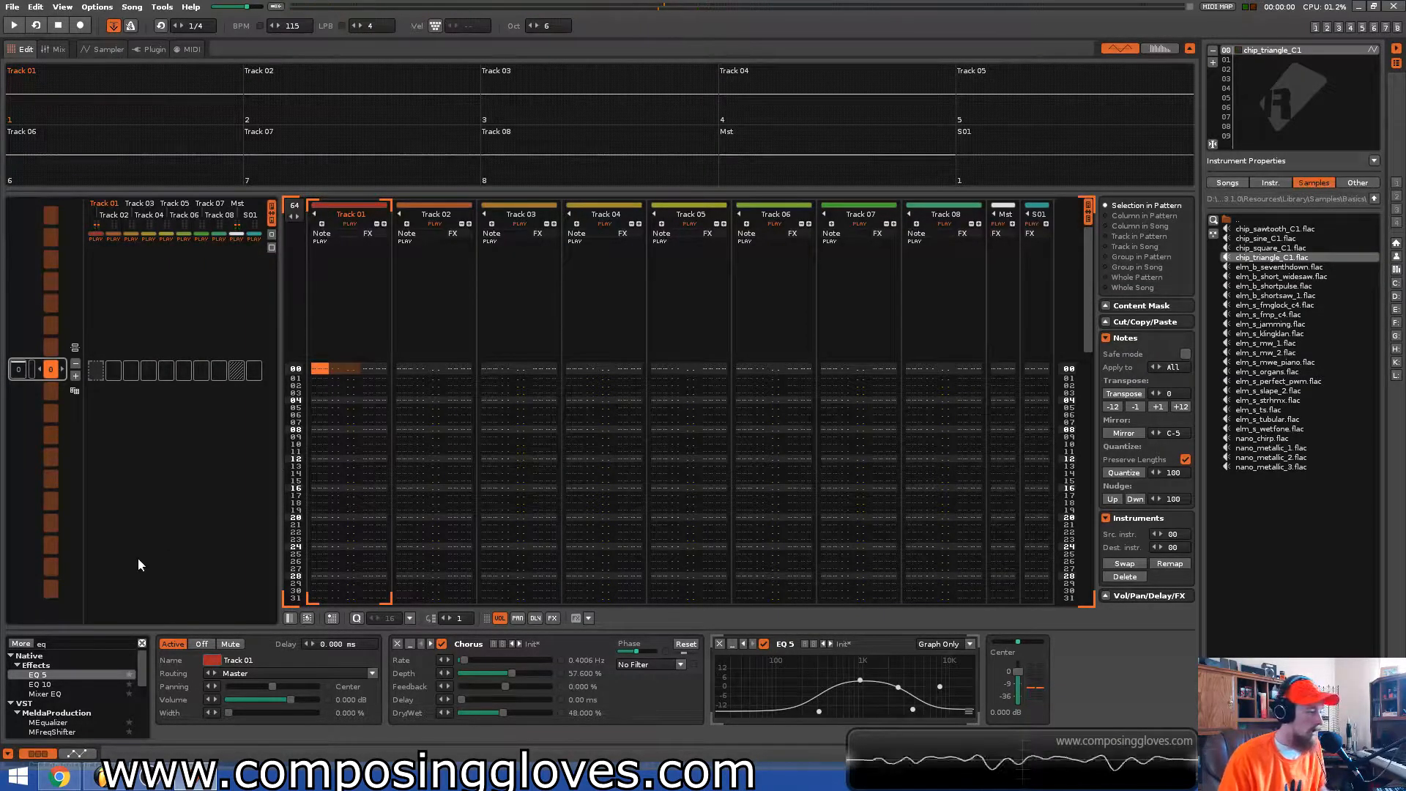
Find the RC 48 reverb plugin and add it after the EQ 5 on Track 01
{"action": "left_click", "coordinate": [16, 668]}
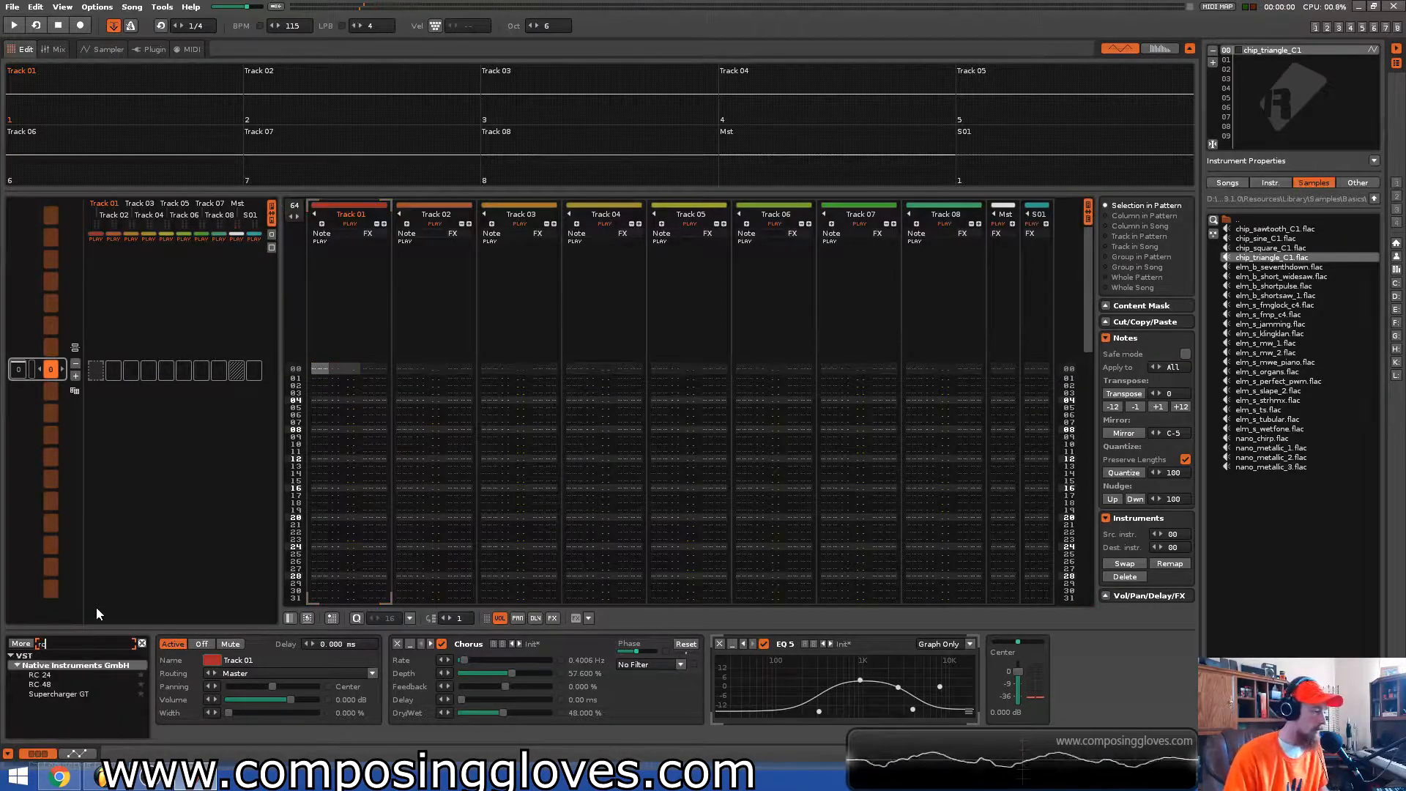
{"action": "type", "text": "rc"}
{"action": "double_click", "coordinate": [46, 683]}
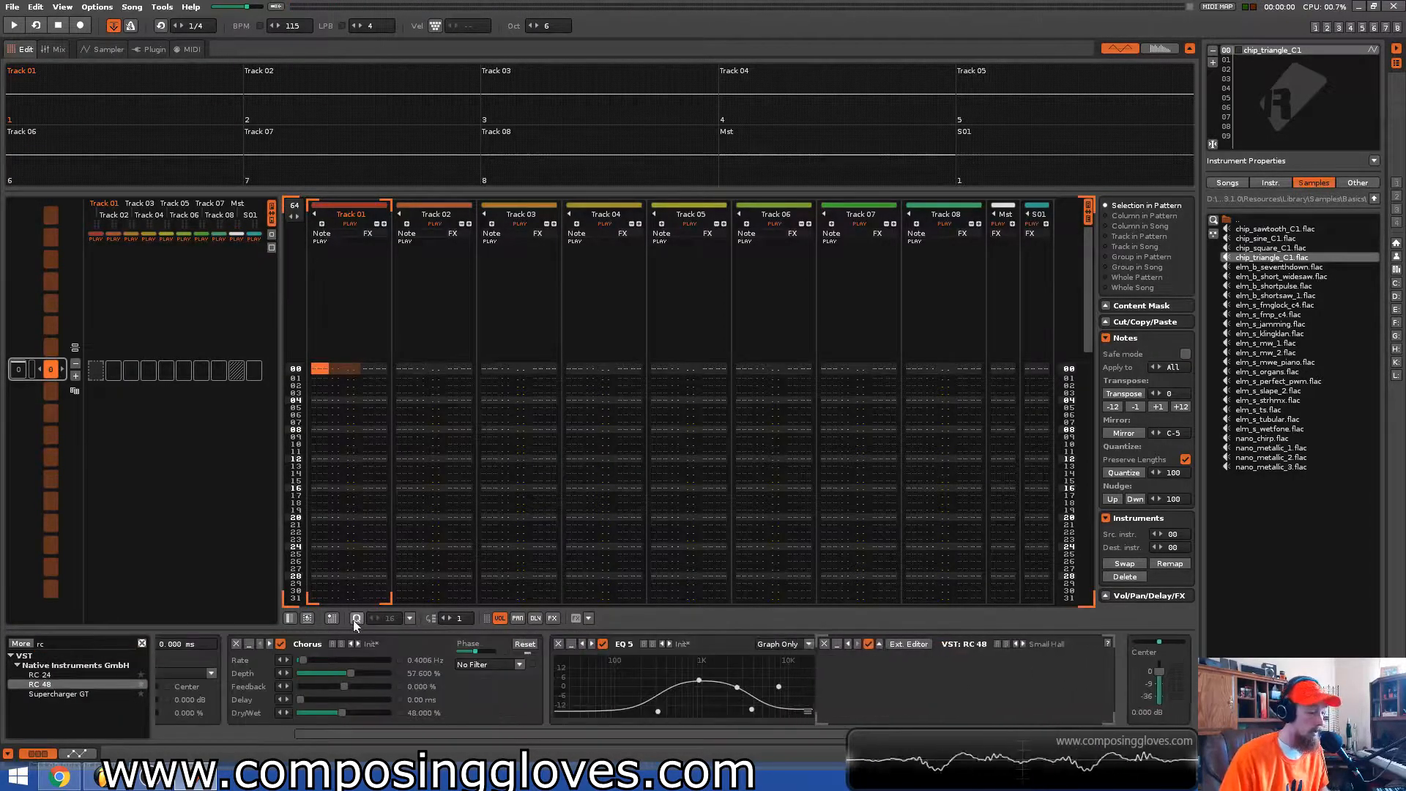
Open the RC 48 editor and load the Cross Vault preset from the Medium presets
{"action": "left_click", "coordinate": [919, 644]}
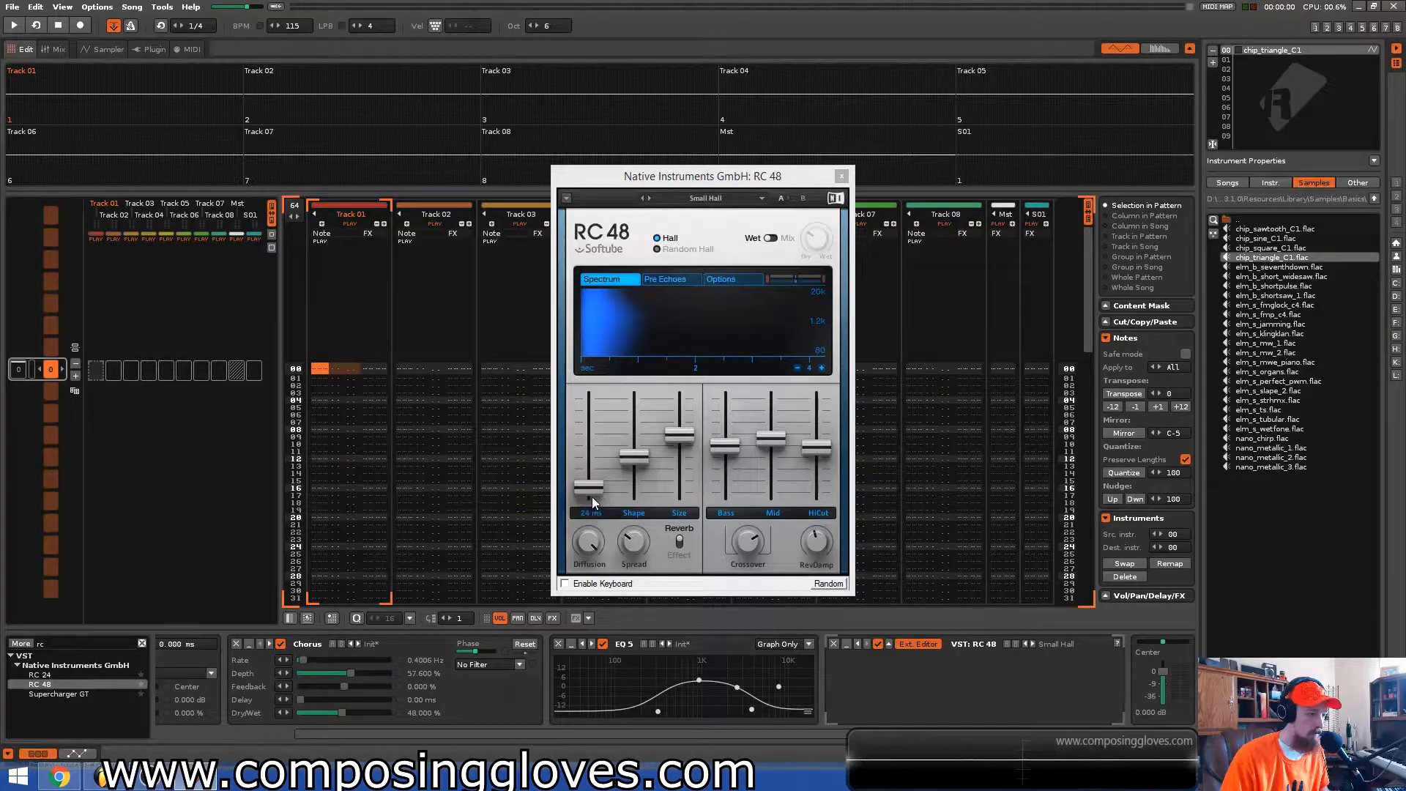
{"action": "left_click", "coordinate": [718, 199]}
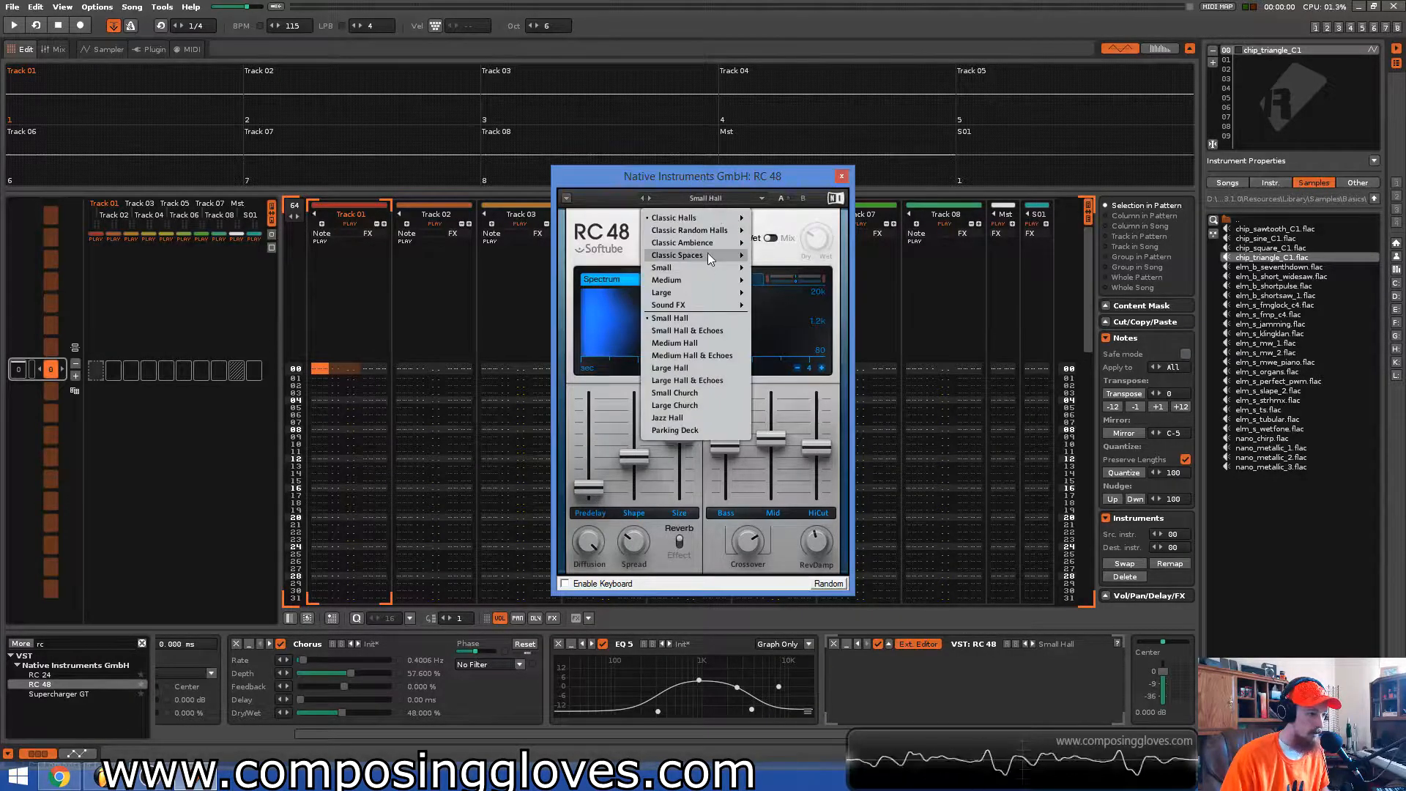
{"action": "mouse_move", "coordinate": [725, 247]}
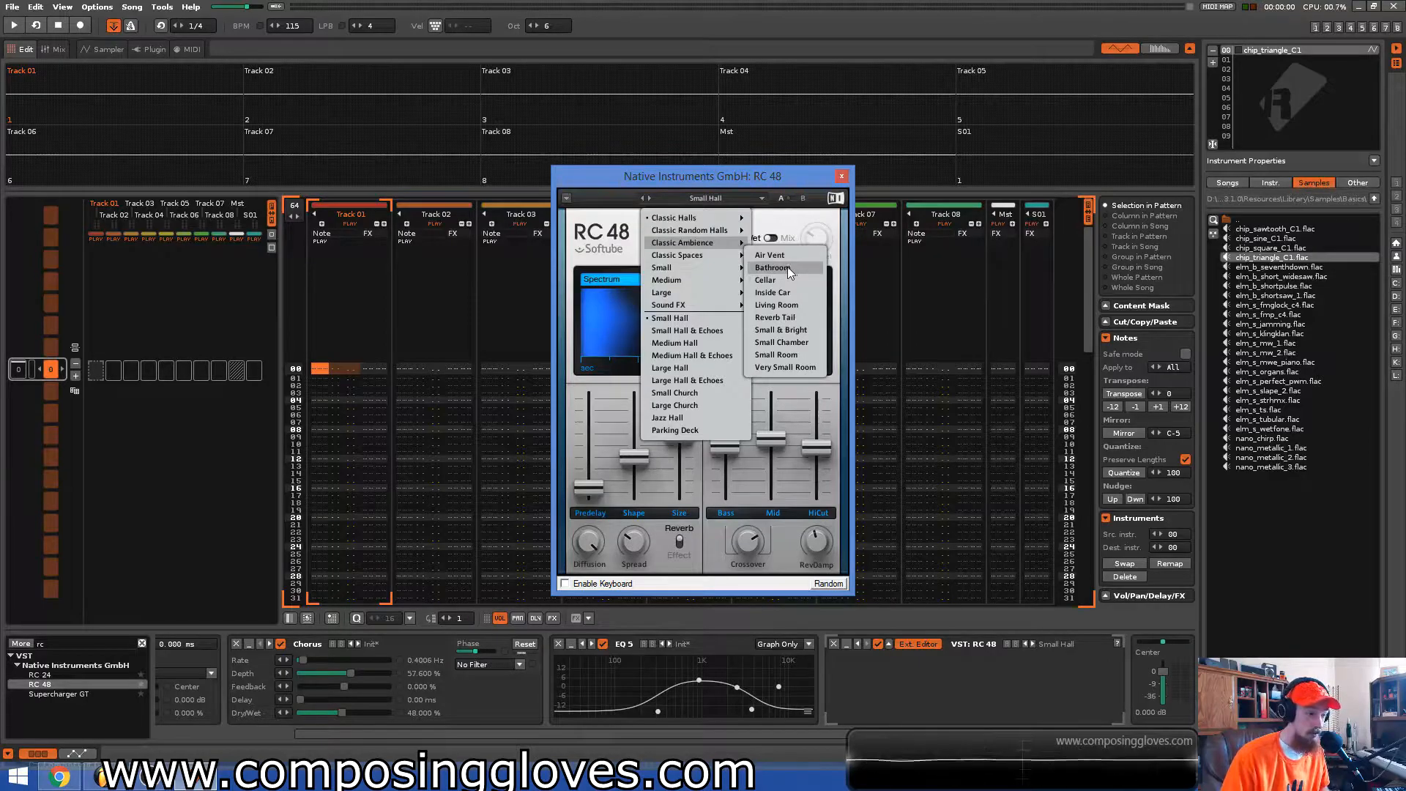
{"action": "mouse_move", "coordinate": [720, 280]}
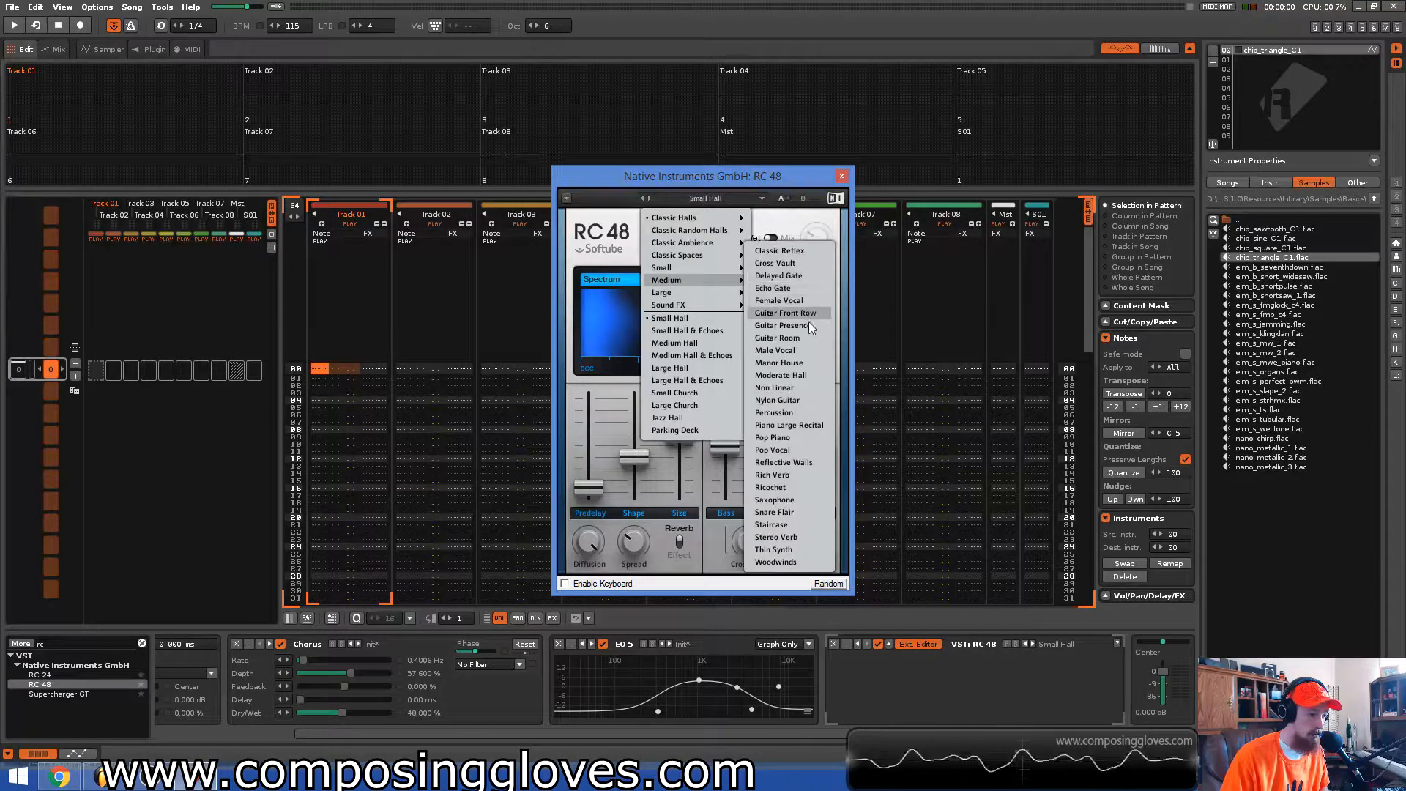
{"action": "left_click", "coordinate": [815, 253]}
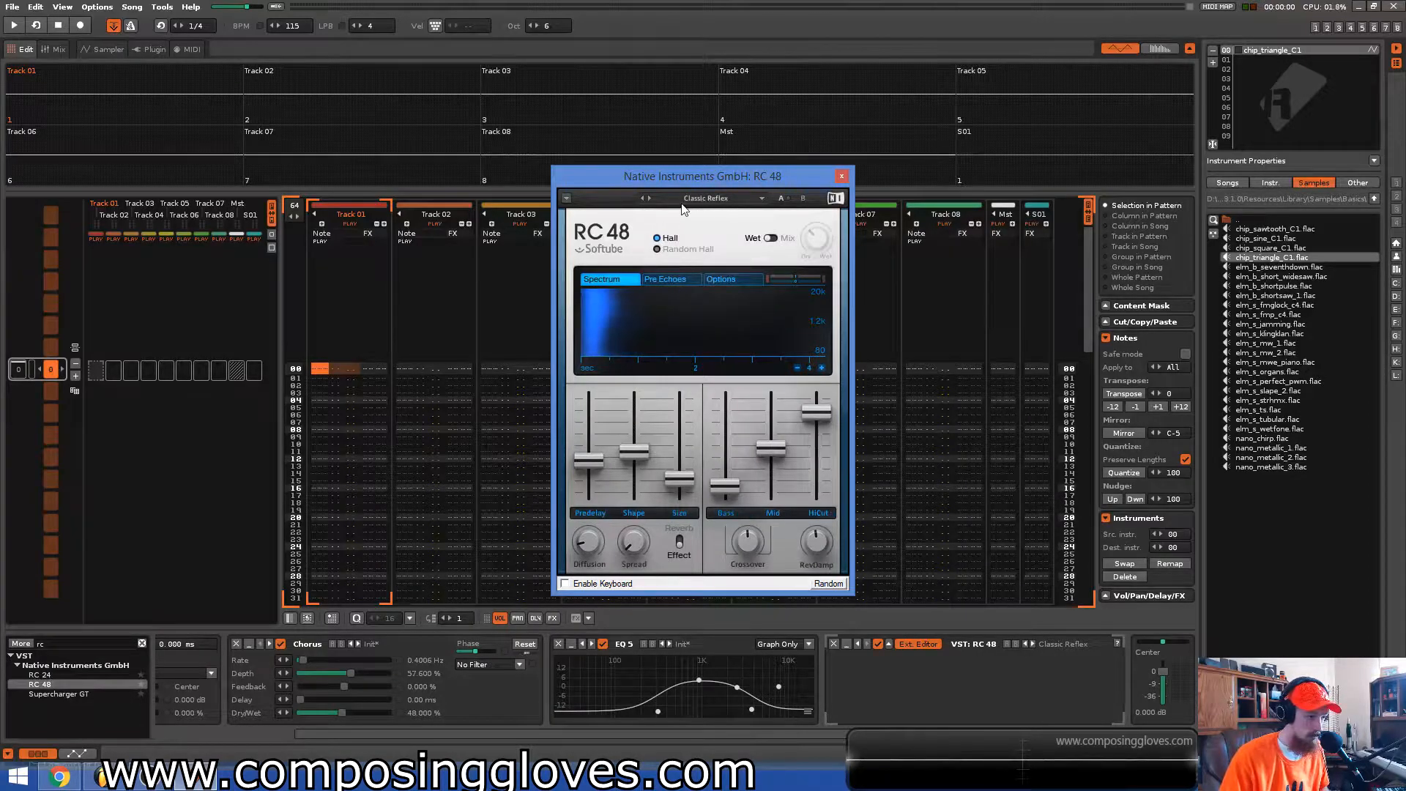
{"action": "left_click", "coordinate": [650, 198]}
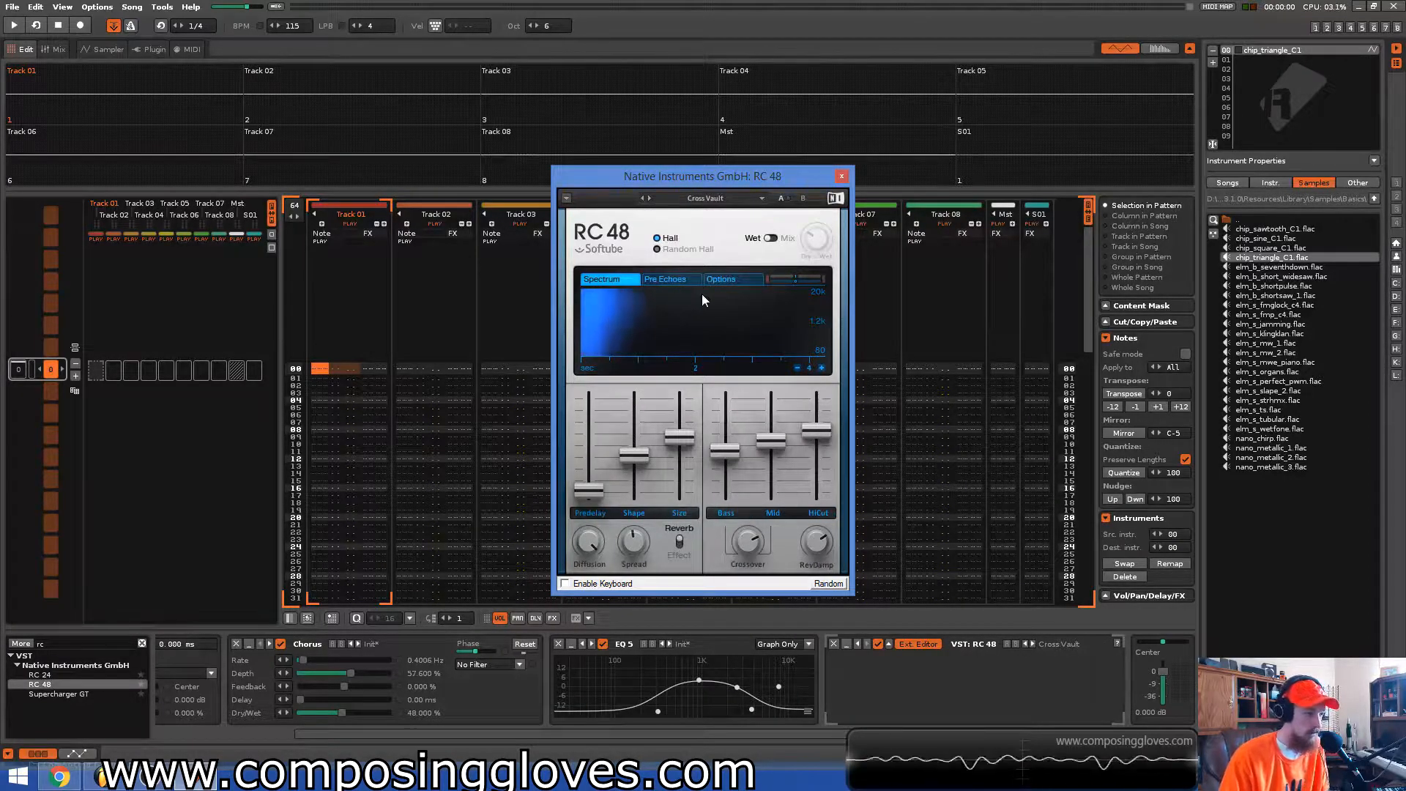
Switch the RC 48 from Wet to Mix, set the mix to about 28 %, and close its editor
{"action": "left_click", "coordinate": [771, 238]}
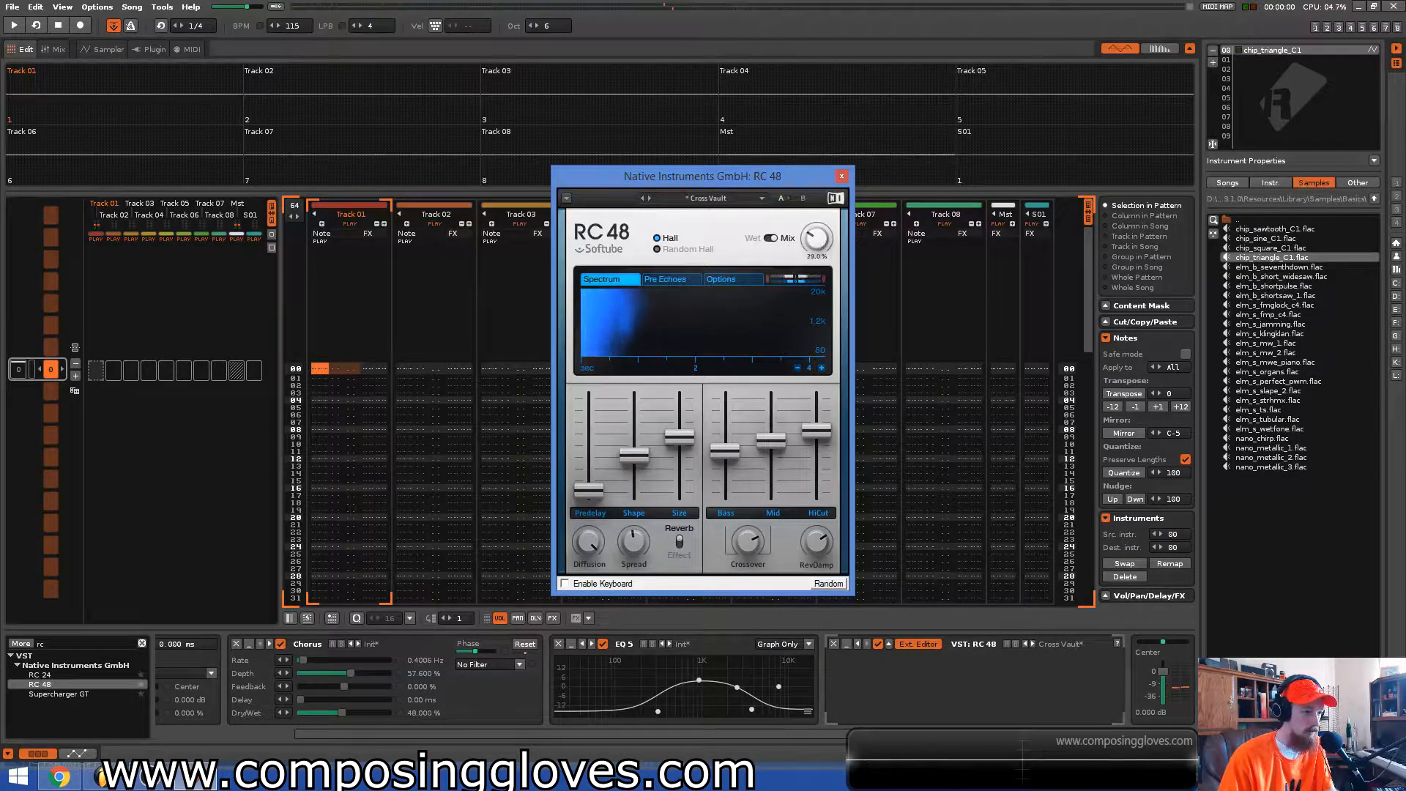
{"action": "left_click_drag", "start_coordinate": [817, 238], "coordinate": [805, 227]}
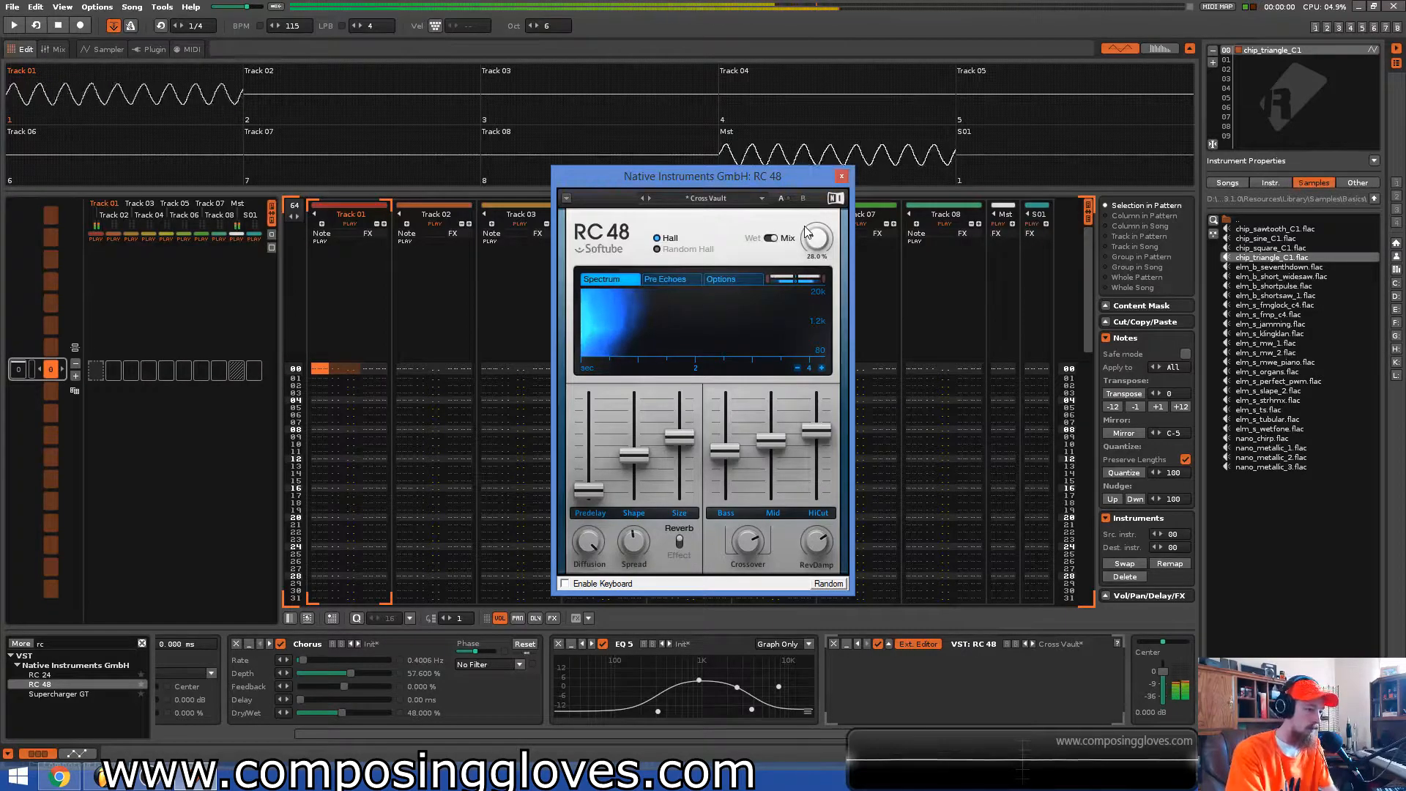
{"action": "left_click", "coordinate": [842, 176]}
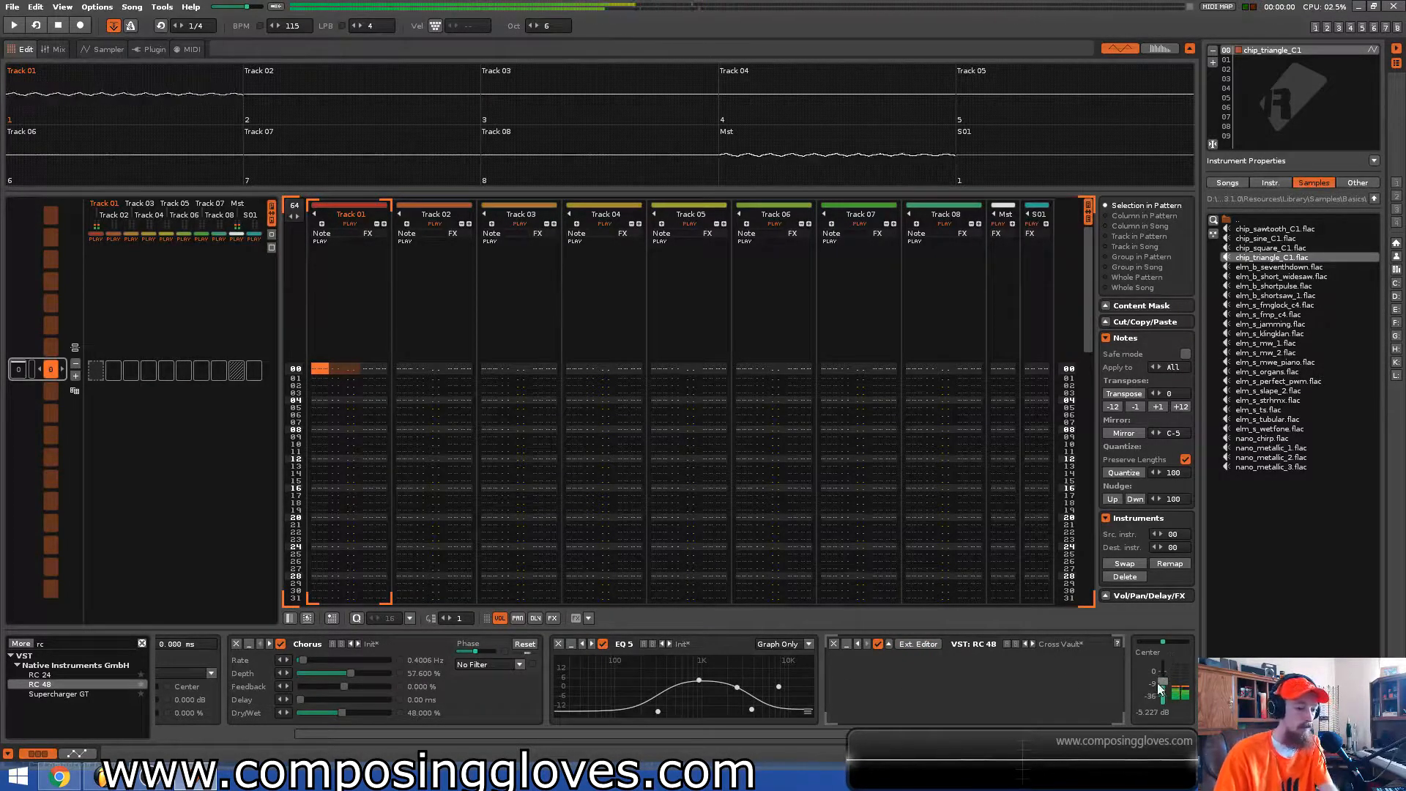
Lower Track 01's output level to about -7.9 dB and rename the track Lead
{"action": "left_click_drag", "start_coordinate": [1163, 681], "coordinate": [1163, 683]}
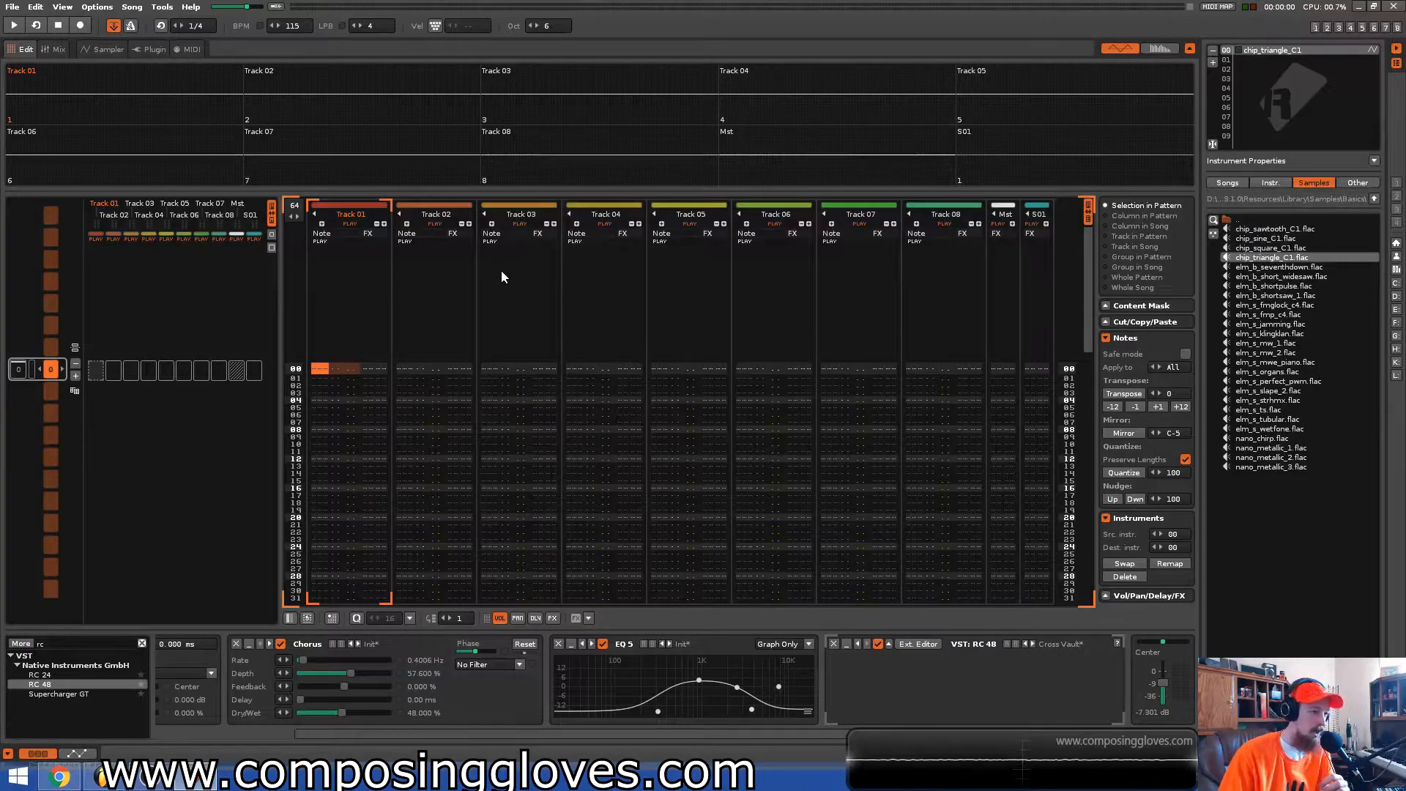
{"action": "left_click", "coordinate": [376, 298]}
{"action": "left_click", "coordinate": [417, 315]}
{"action": "left_click", "coordinate": [327, 370]}
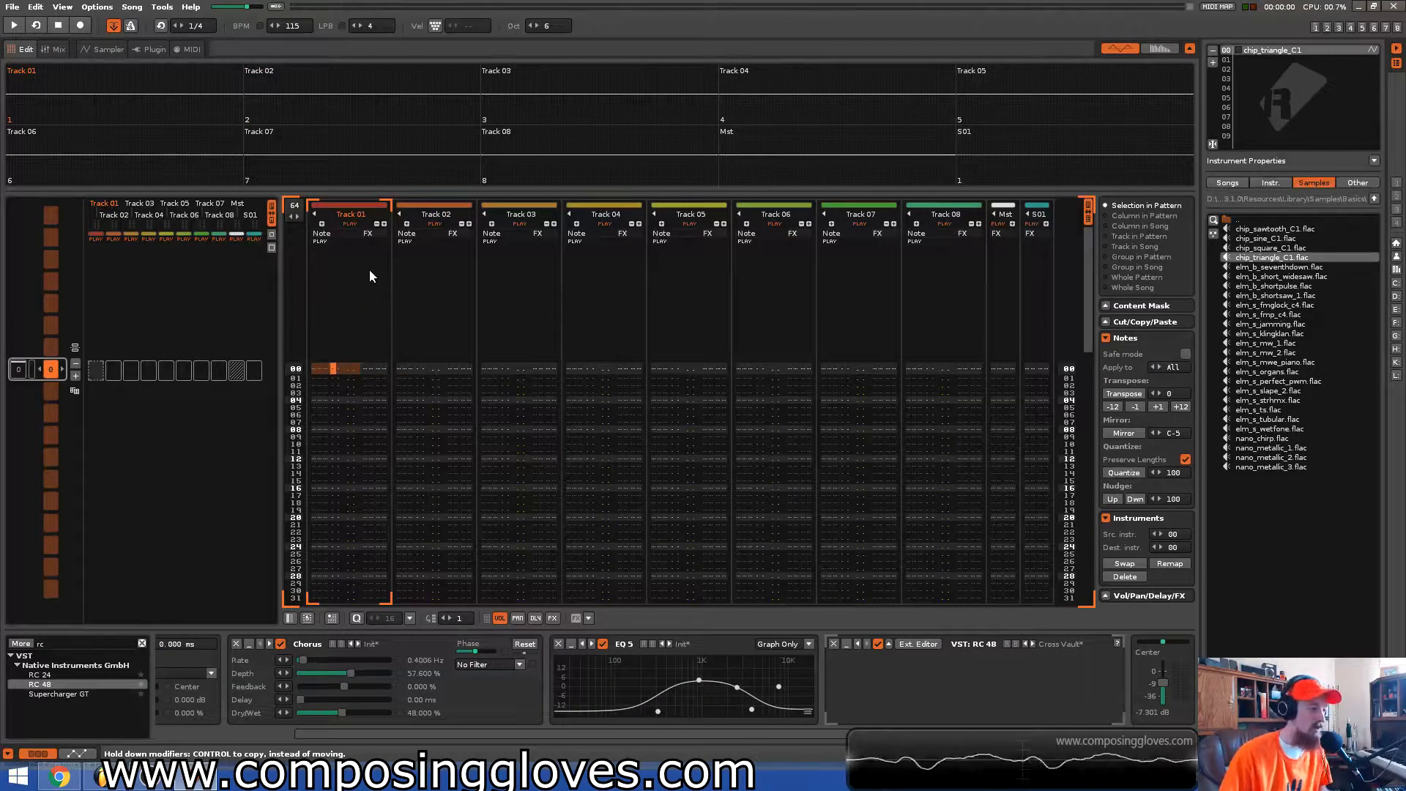
{"action": "double_click", "coordinate": [346, 214]}
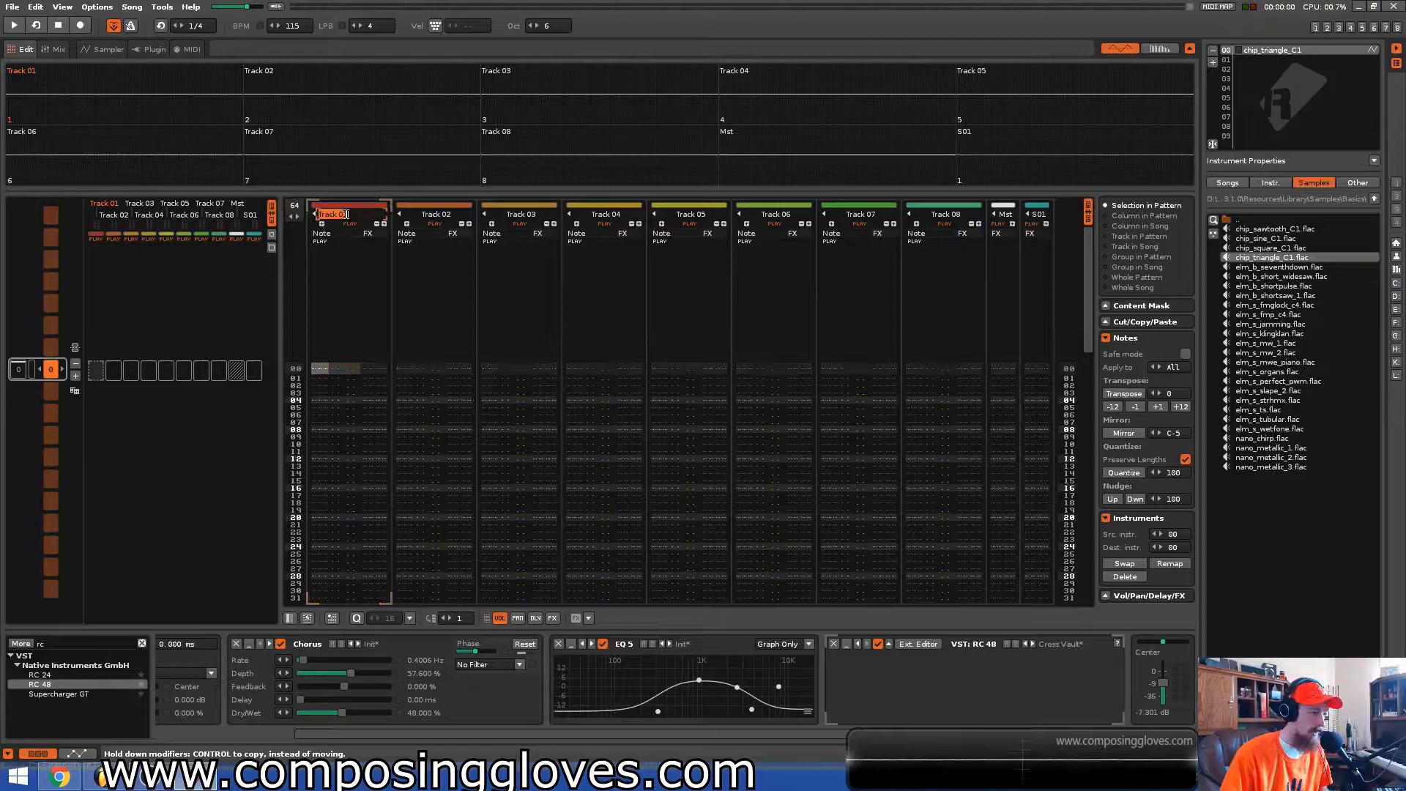
{"action": "key", "text": "Return"}
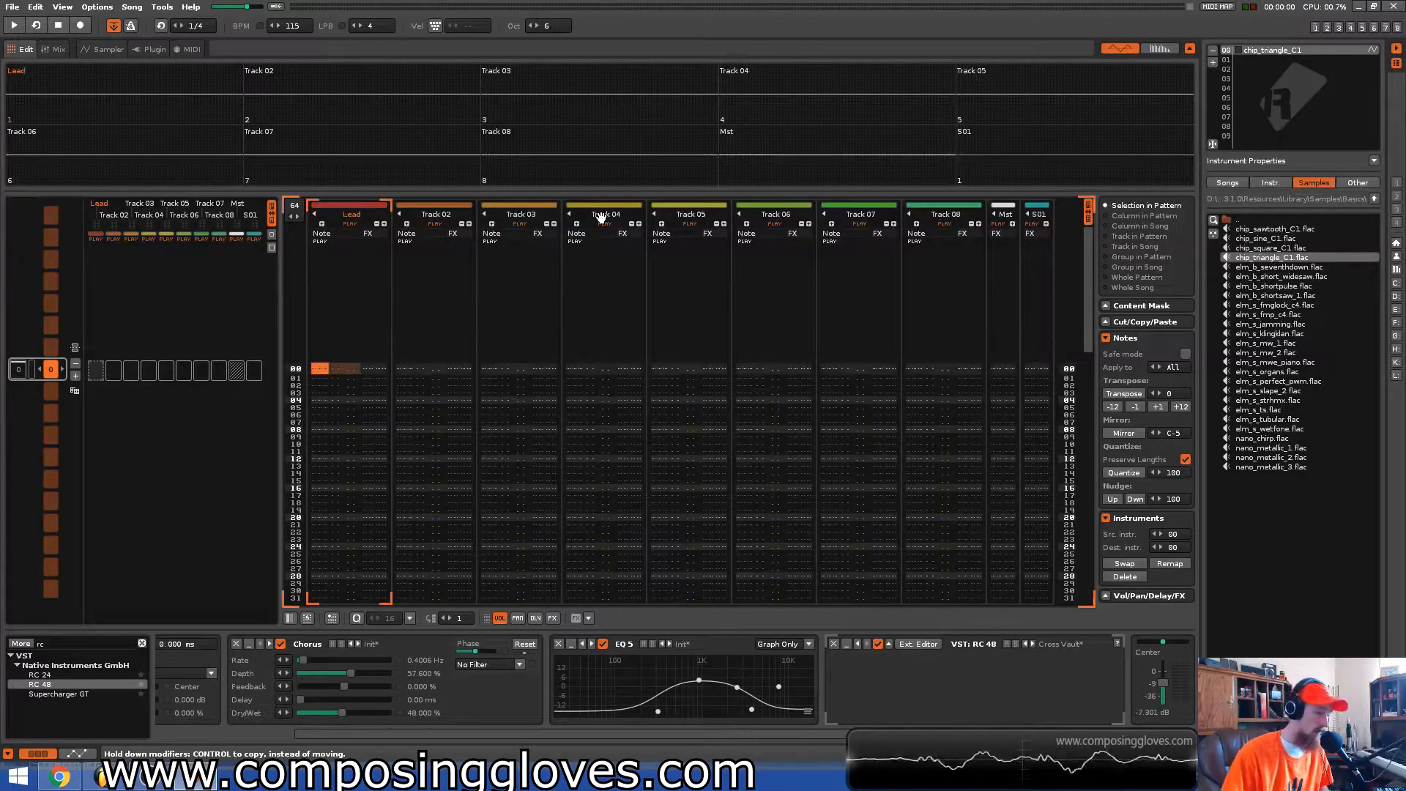
{"action": "left_click_drag", "start_coordinate": [696, 734], "coordinate": [506, 689]}
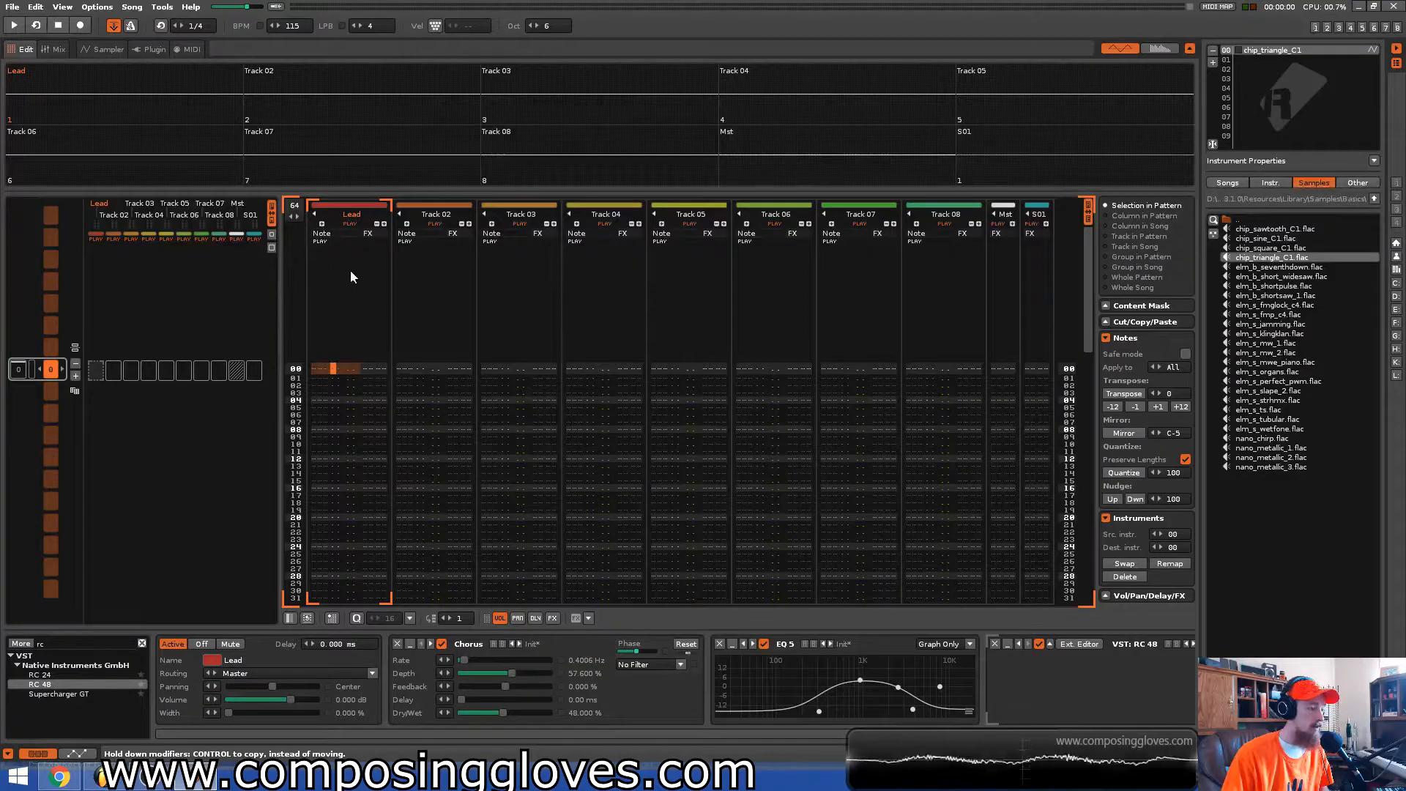
{"action": "left_click", "coordinate": [607, 275]}
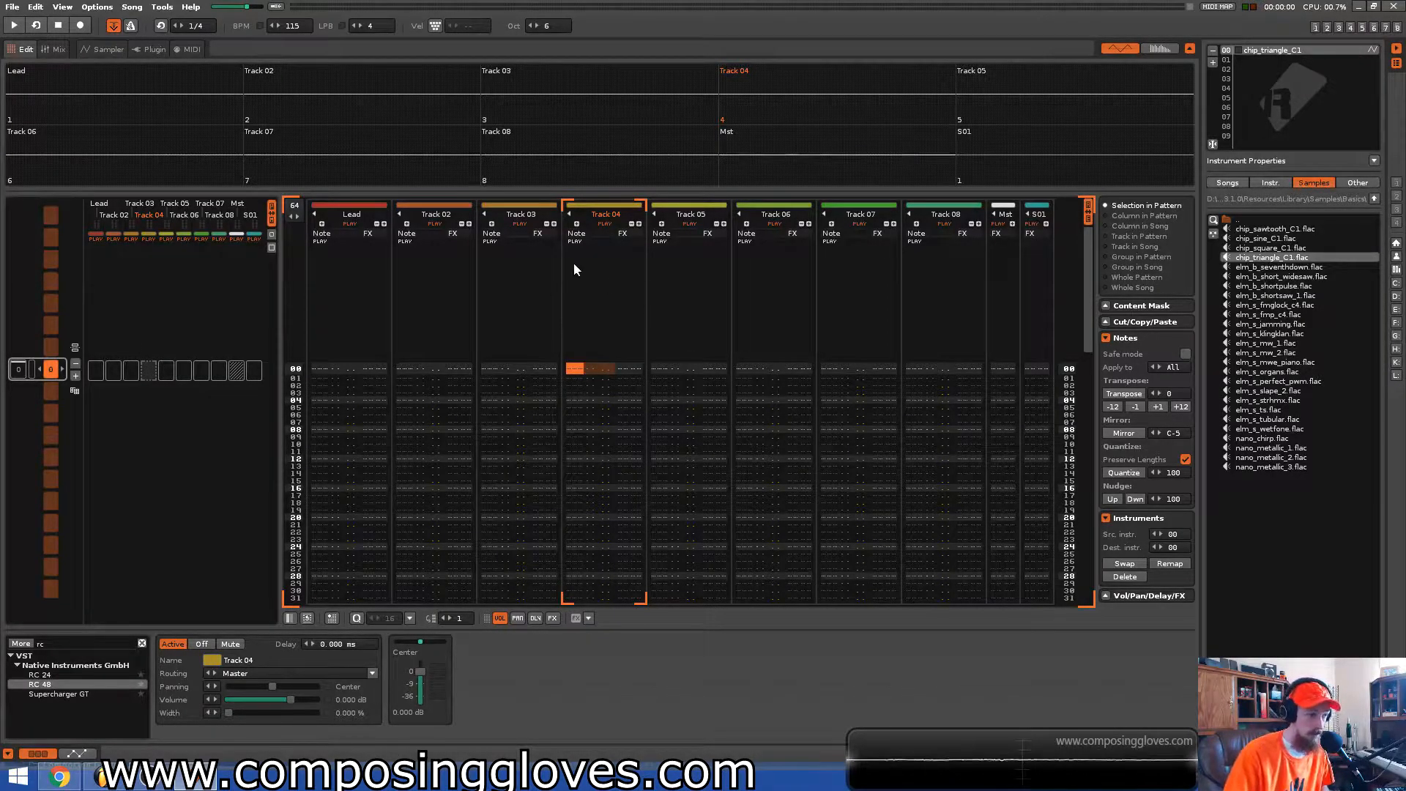
{"action": "left_click", "coordinate": [346, 298]}
{"action": "left_click", "coordinate": [321, 369]}
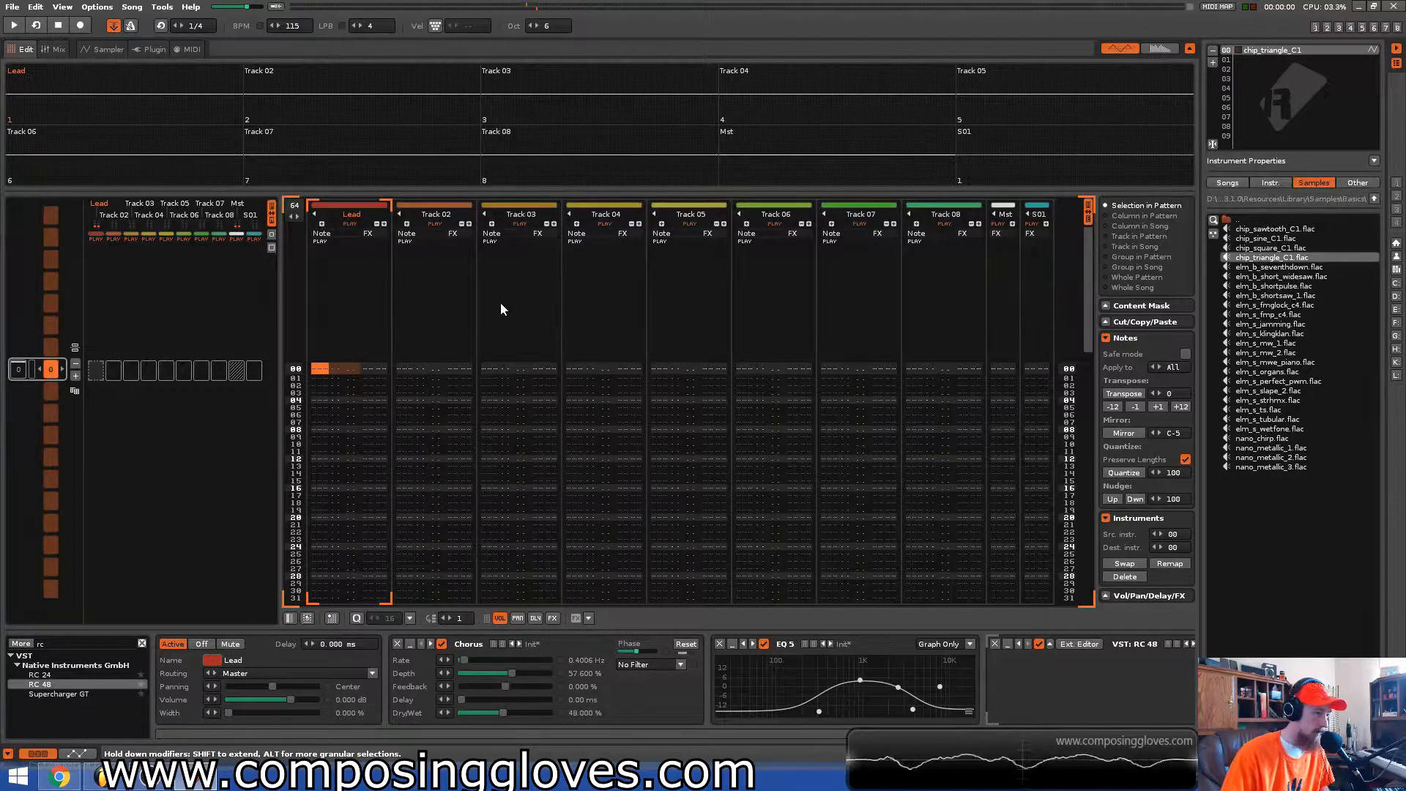
Set the song tempo to 145 BPM and place the cursor on line 00 of the Lead track
{"action": "left_click_drag", "start_coordinate": [289, 28], "coordinate": [290, 16]}
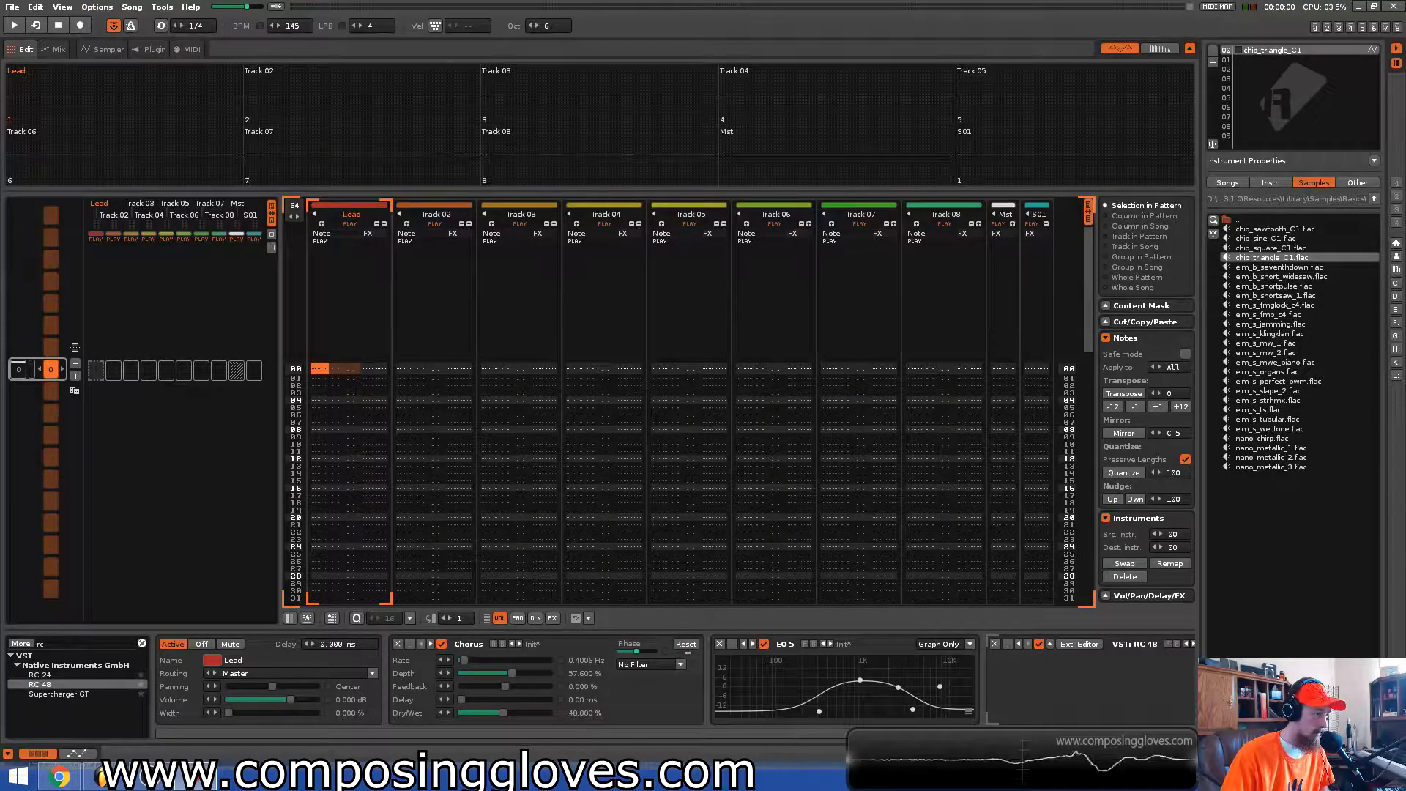
{"action": "left_click", "coordinate": [364, 329]}
{"action": "left_click", "coordinate": [326, 372]}
{"action": "left_click", "coordinate": [327, 370]}
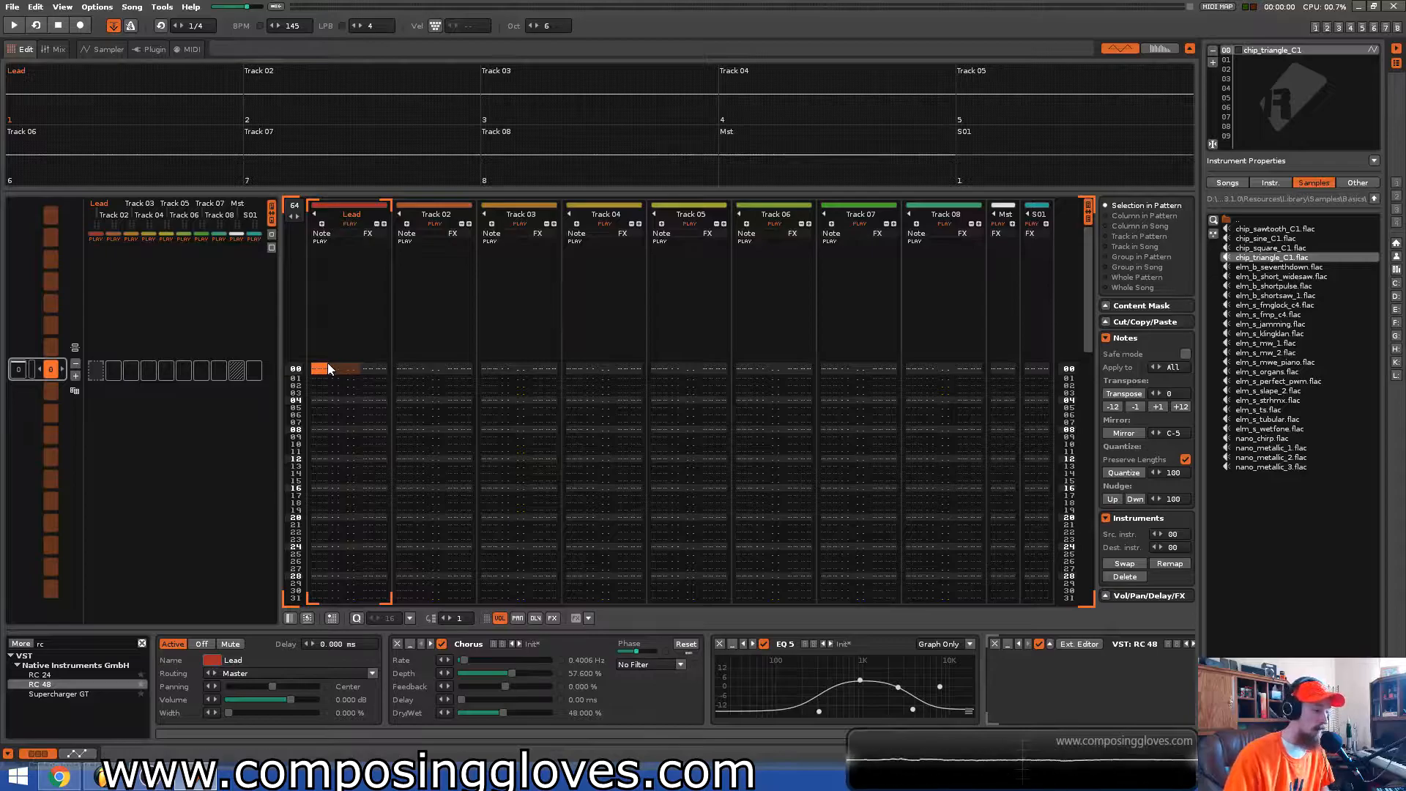
{"action": "key", "text": "space"}
{"action": "scroll", "coordinate": [327, 371], "scroll_direction": "down", "scroll_amount": 4}
{"action": "scroll", "coordinate": [328, 401], "scroll_direction": "up", "scroll_amount": 4}
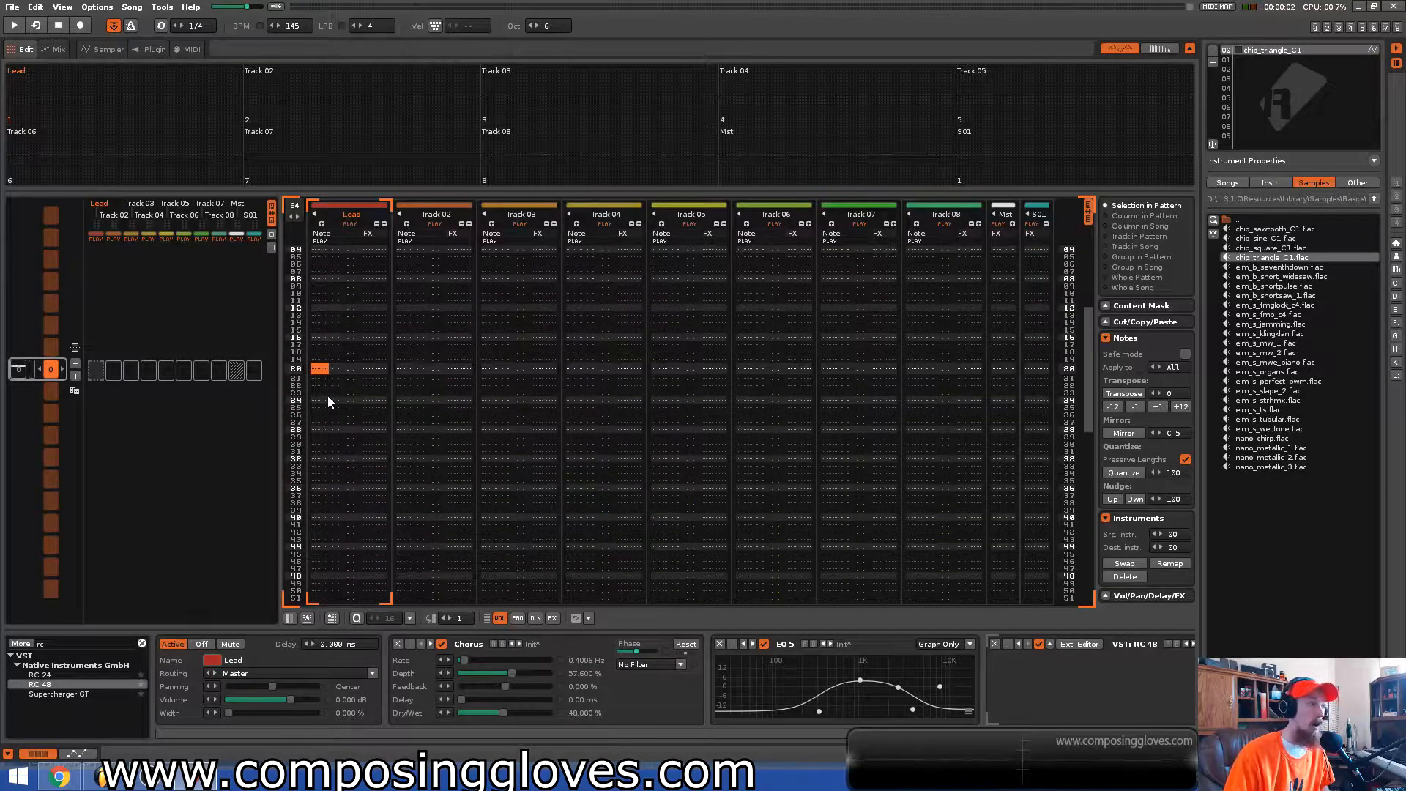
{"action": "scroll", "coordinate": [330, 402], "scroll_direction": "up", "scroll_amount": 5}
{"action": "scroll", "coordinate": [328, 401], "scroll_direction": "down", "scroll_amount": 10}
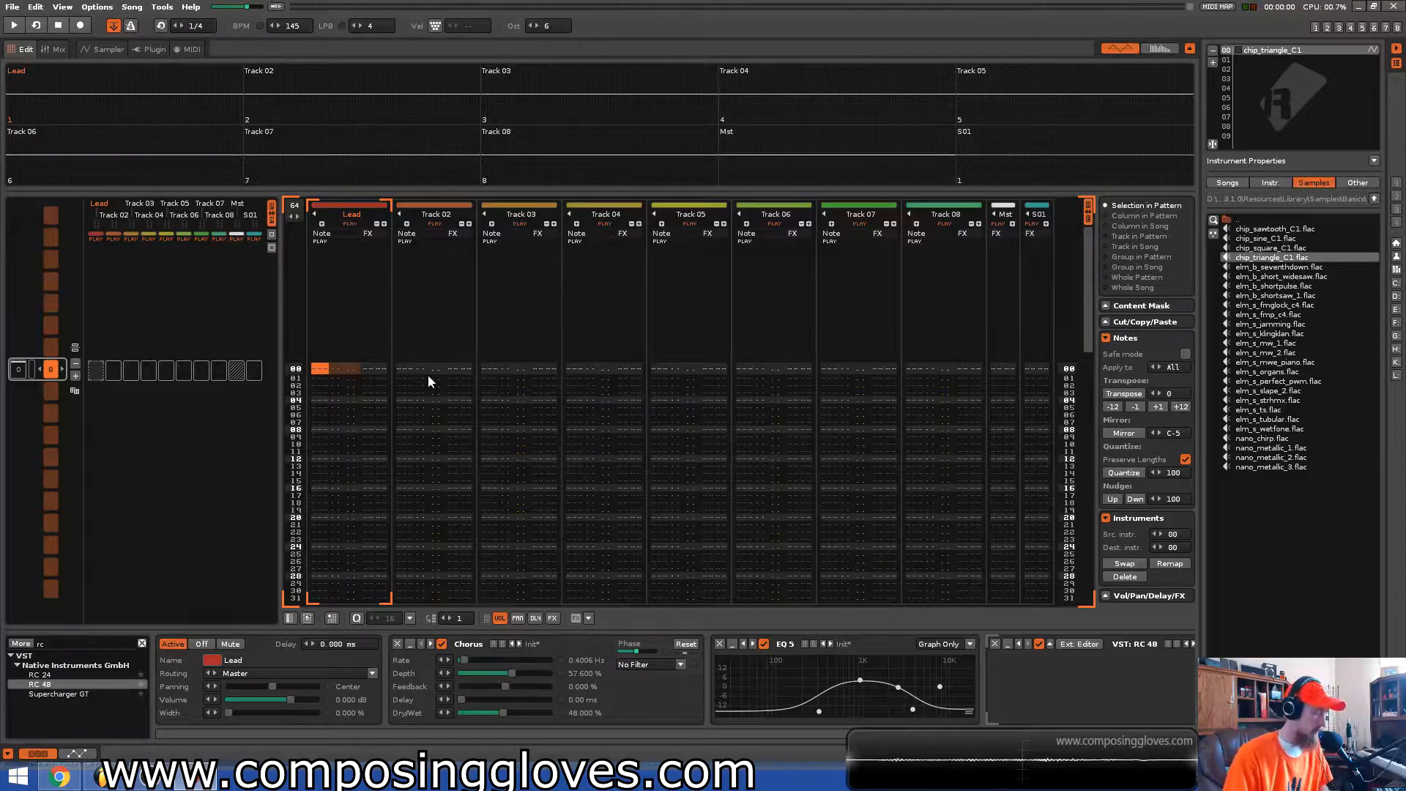
Turn on edit mode and enter a C-7 note on line 00 of the Lead track
{"action": "key", "text": "Escape"}
{"action": "key", "text": "Down"}
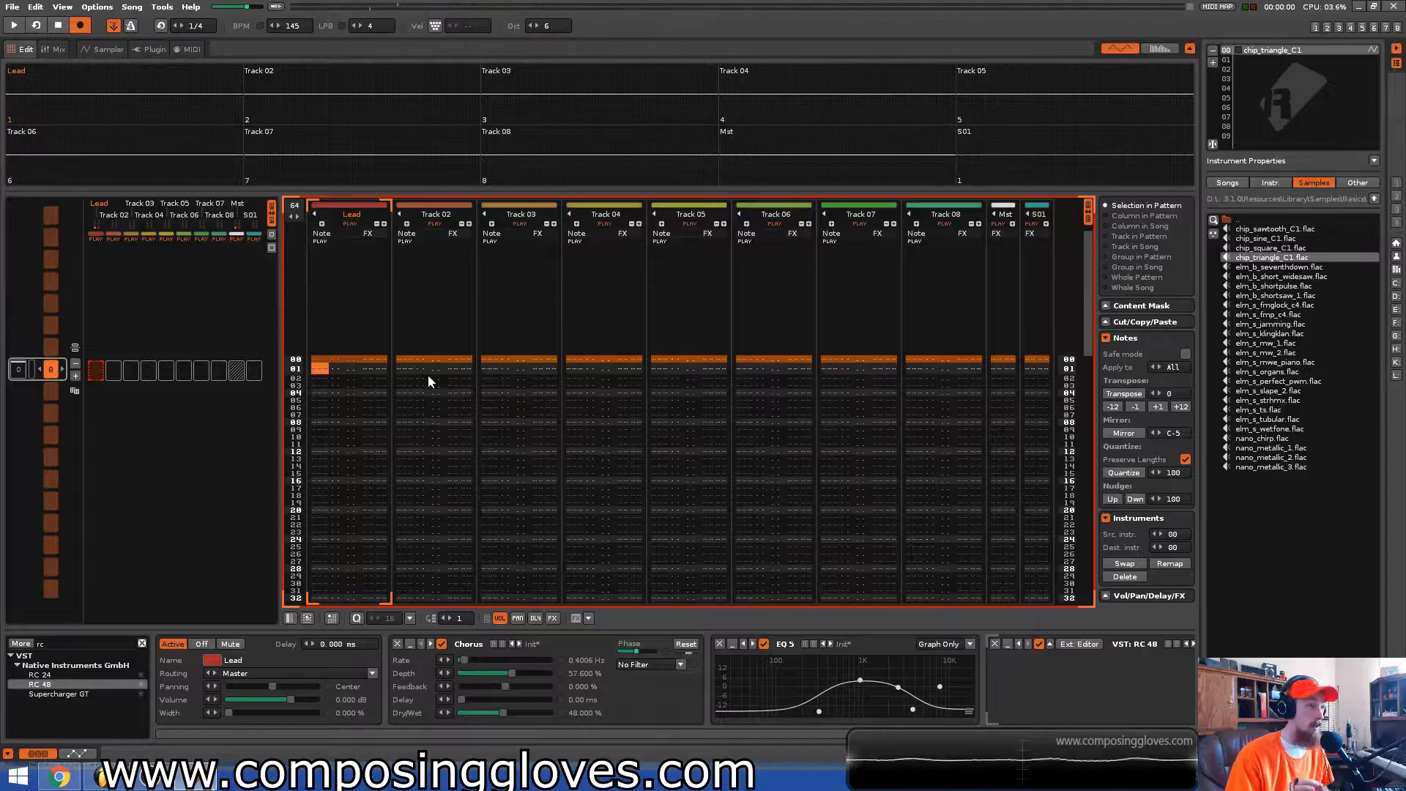
{"action": "key", "text": "Up"}
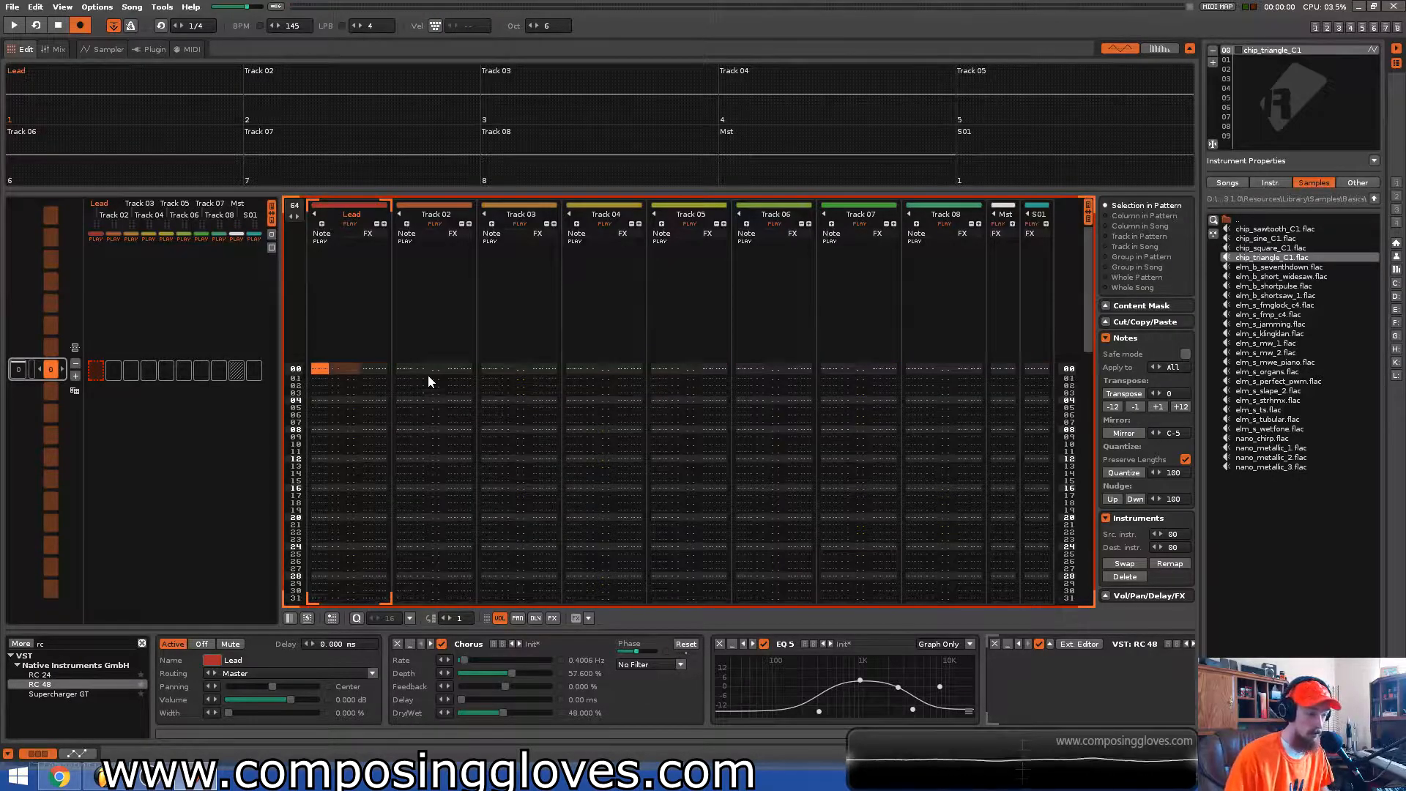
{"action": "key", "text": "q"}
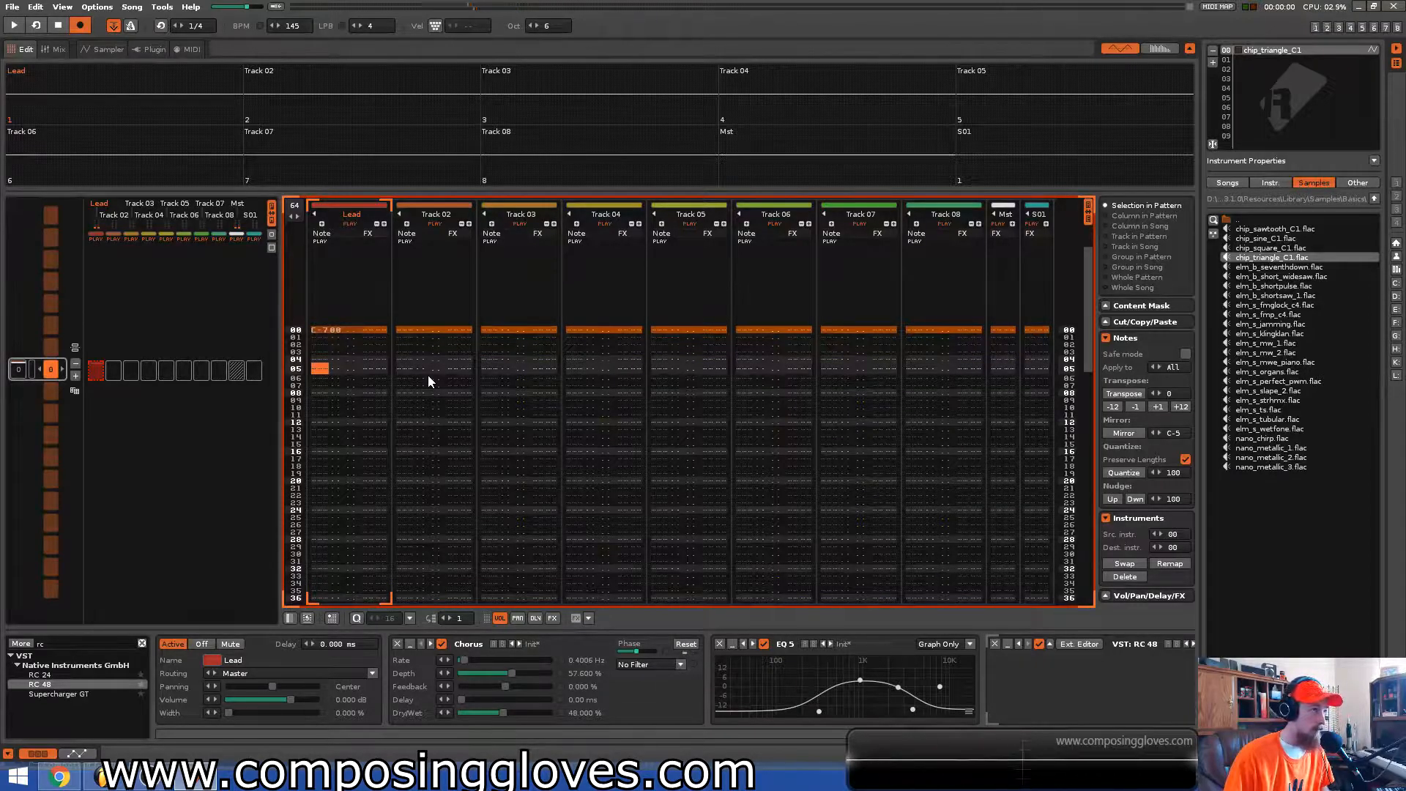
{"action": "key", "text": "Up"}
{"action": "key", "text": "space"}
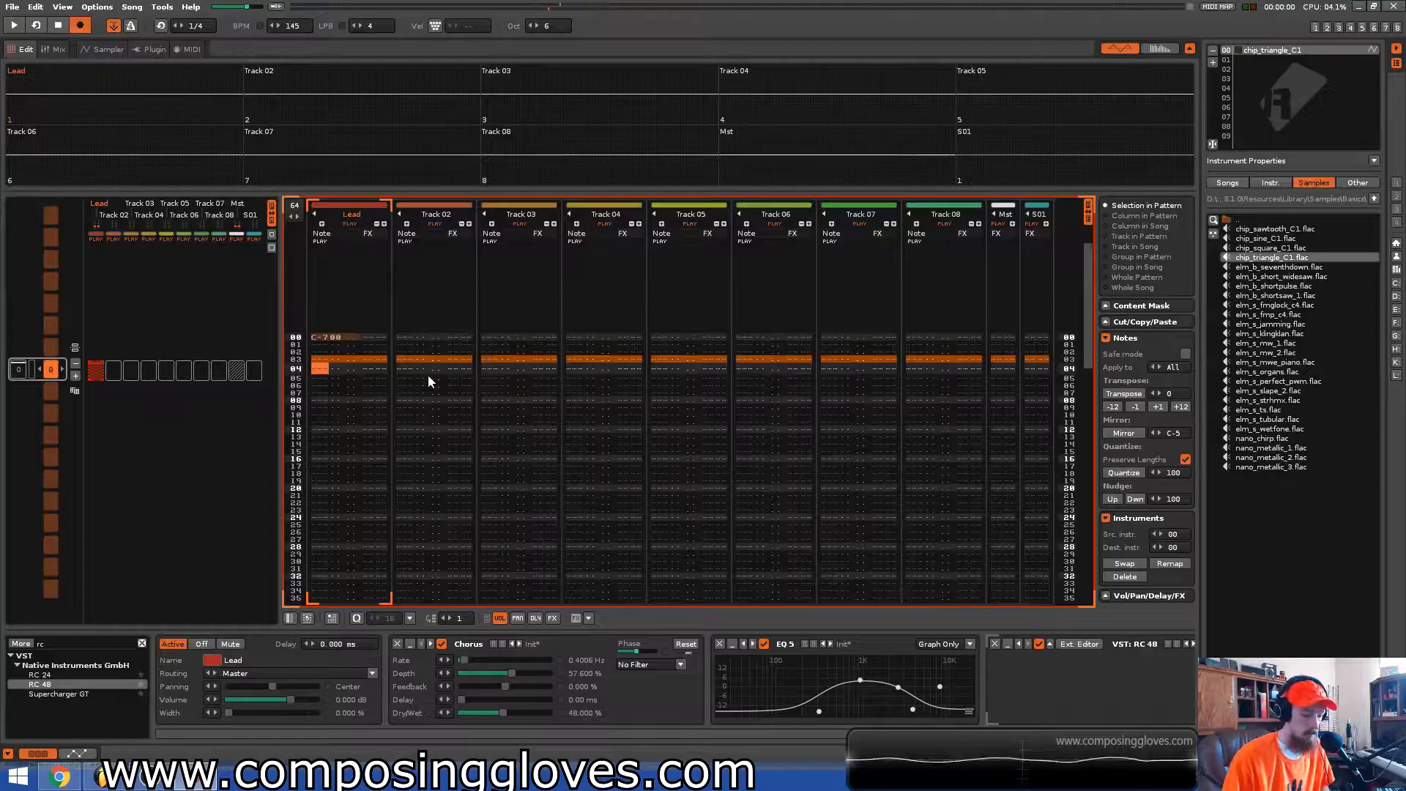
Try a D#6 note on line 04 of the Lead track, audition it and delete it
{"action": "key", "text": "d"}
{"action": "key", "text": "Up"}
{"action": "key", "text": "Down"}
{"action": "key", "text": "Down"}
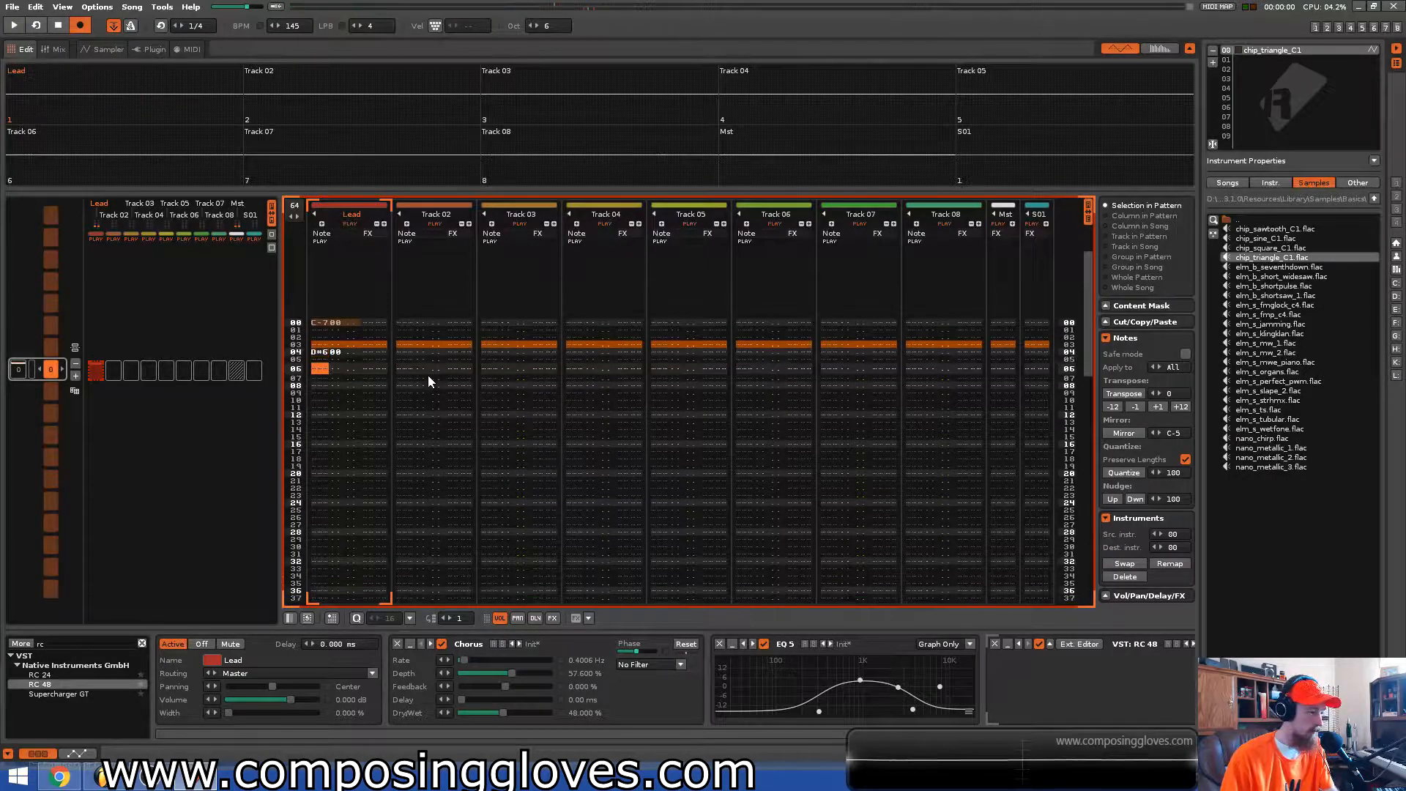
{"action": "key", "text": "space"}
{"action": "key", "text": "space"}
{"action": "key", "text": "Up"}
{"action": "key", "text": "Delete"}
{"action": "key", "text": "space"}
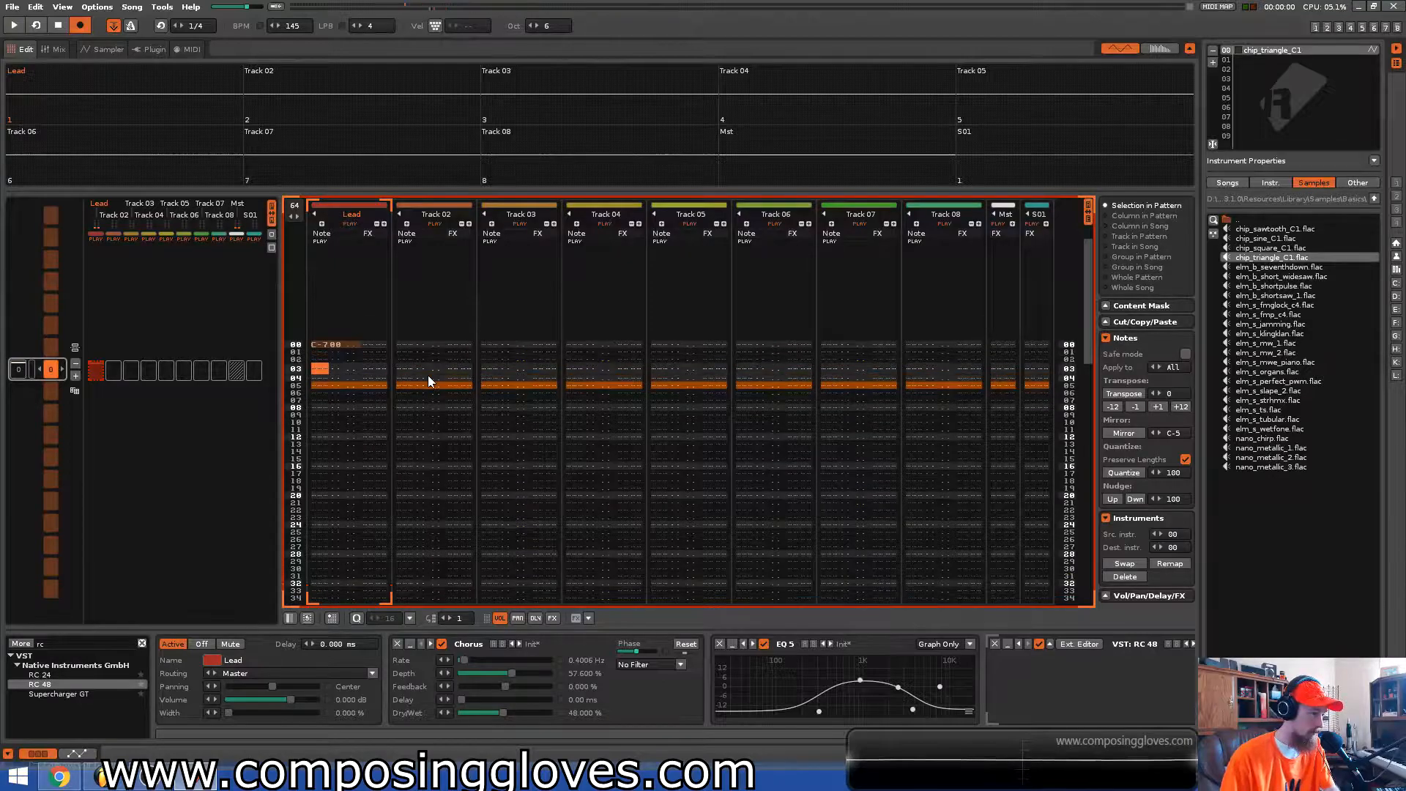
Enter D#6 on line 08 and G-6 on line 12 of the Lead track and play the pattern
{"action": "key", "text": "d"}
{"action": "key", "text": "Down"}
{"action": "key", "text": "Down"}
{"action": "key", "text": "Down"}
{"action": "key", "text": "b"}
{"action": "key", "text": "space"}
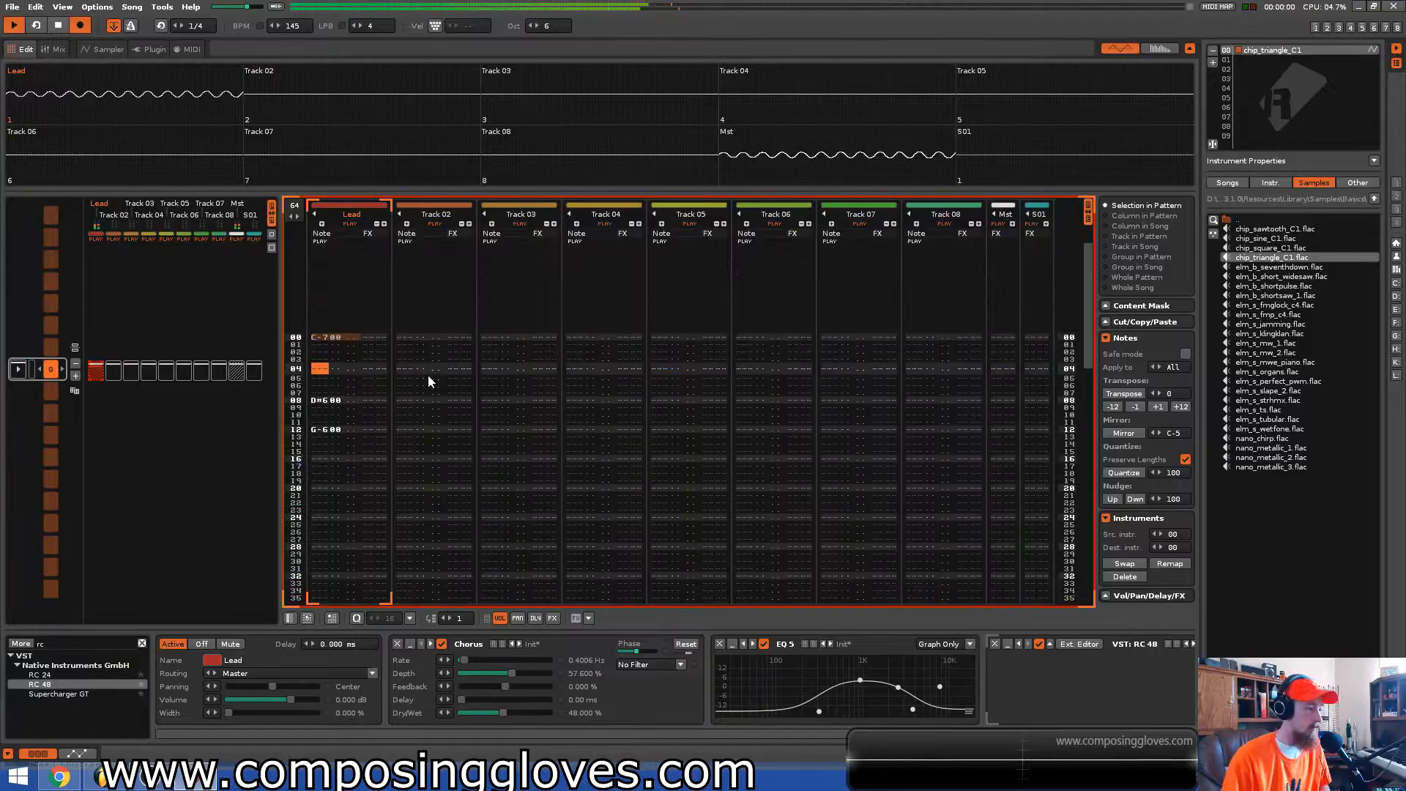
Move the G-6 note to line 10 of the Lead track and play the pattern
{"action": "key", "text": "space"}
{"action": "key", "text": "Up"}
{"action": "key", "text": "Up"}
{"action": "key", "text": "Up"}
{"action": "key", "text": "Delete"}
{"action": "key", "text": "Up"}
{"action": "key", "text": "Up"}
{"action": "key", "text": "Up"}
{"action": "key", "text": "b"}
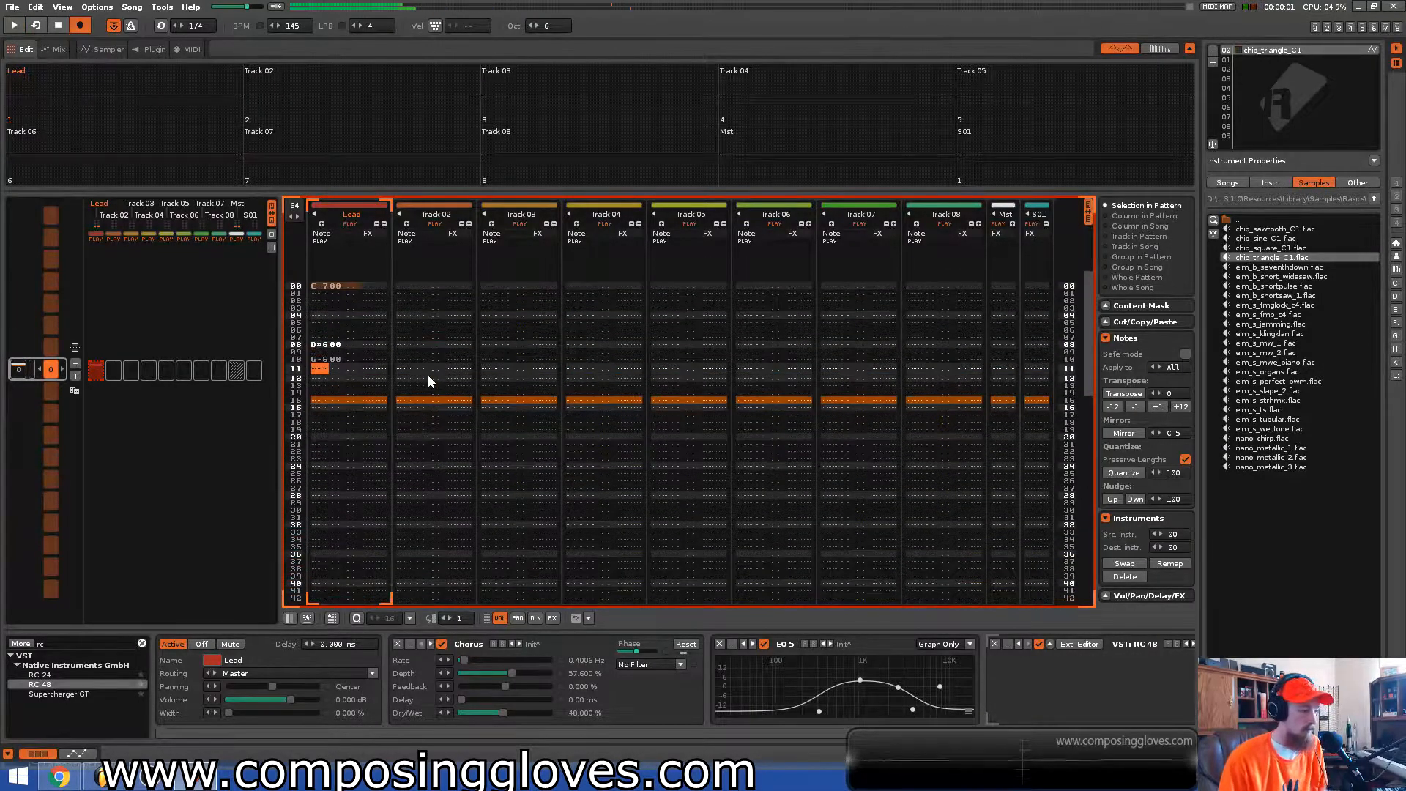
{"action": "key", "text": "space"}
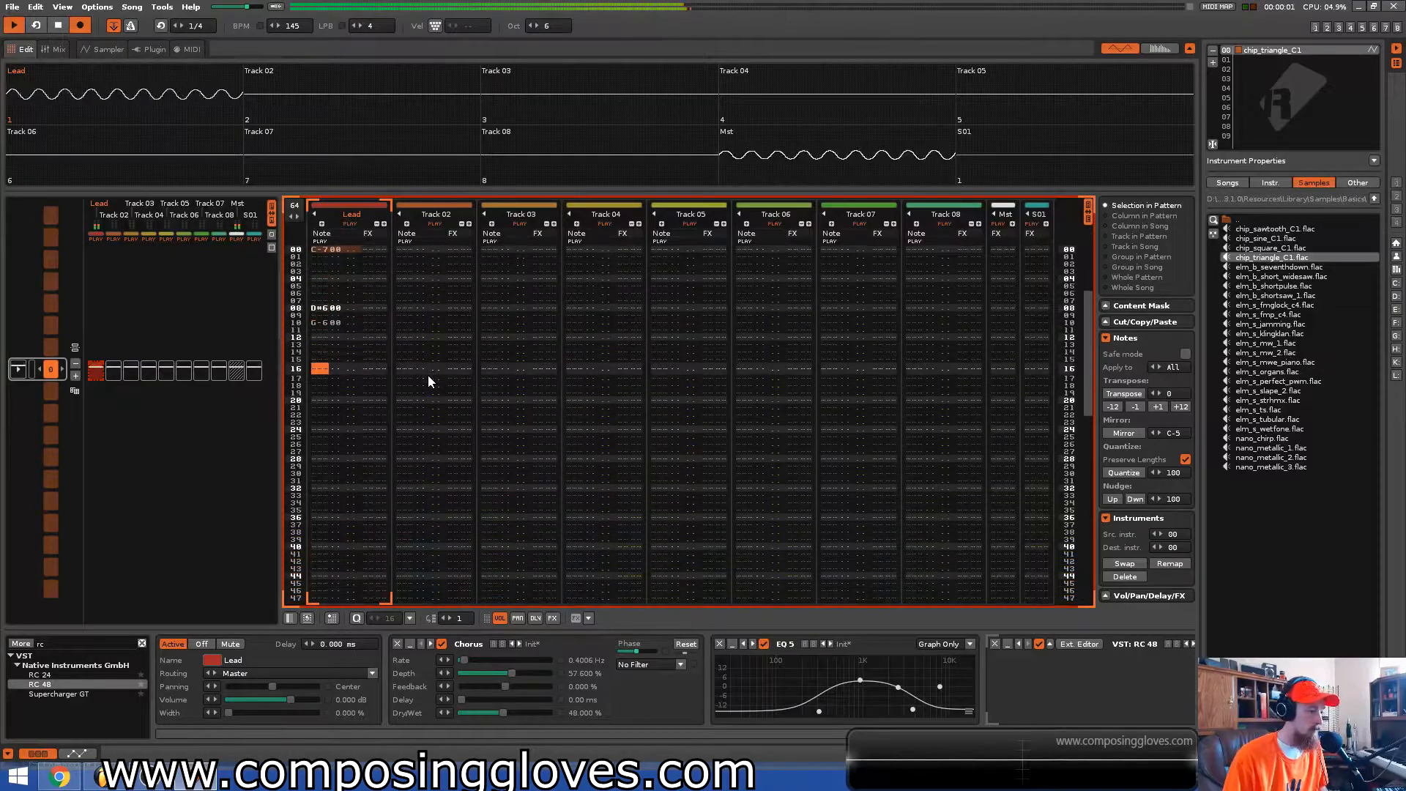
Enter F-6, D#6, D-6 and C-6 on lines 20, 22, 30 and 32 of the Lead track and play the pattern
{"action": "key", "text": "space"}
{"action": "key", "text": "v"}
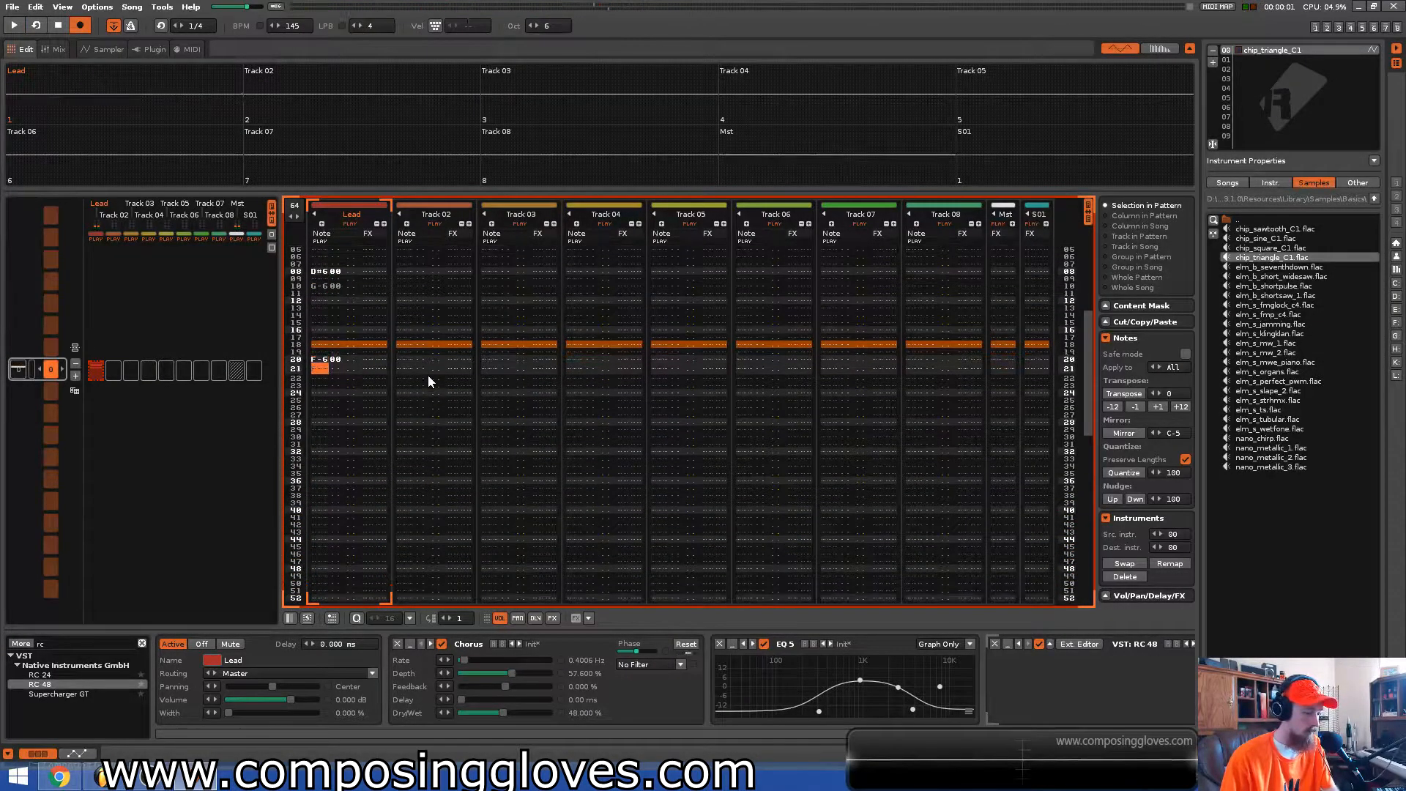
{"action": "key", "text": "d"}
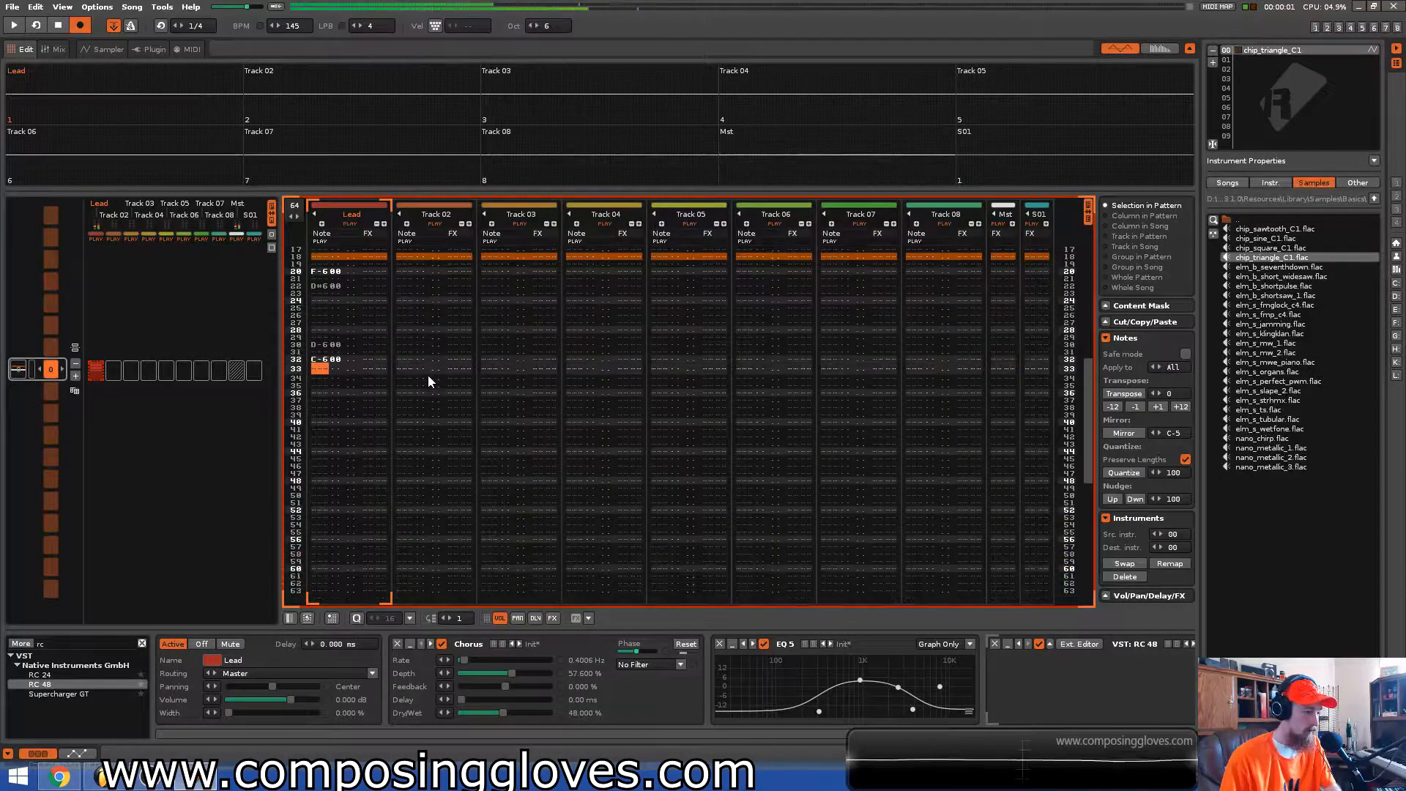
{"action": "key", "text": "space"}
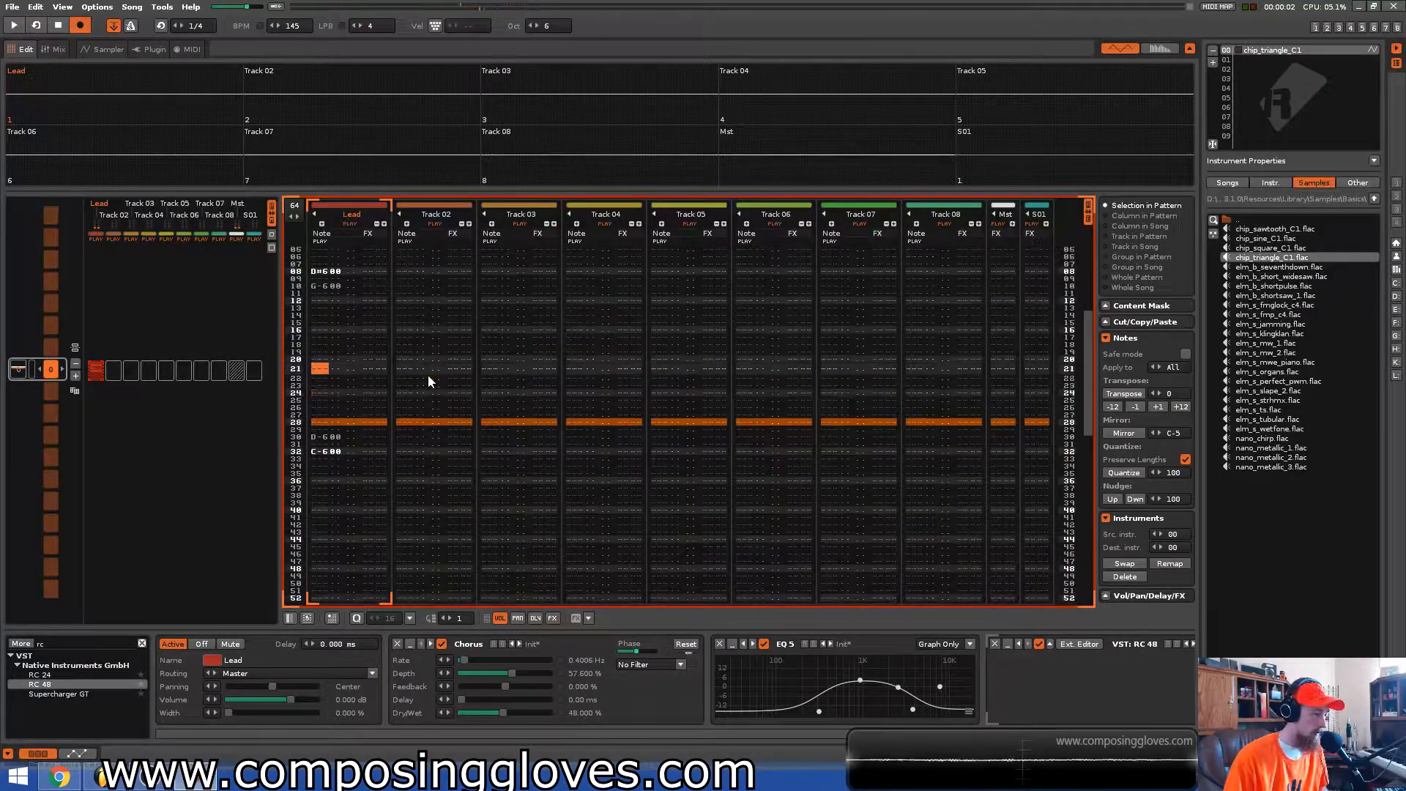
Place the F-6 and D#6 pair on lines 16 and 18 instead and play the pattern
{"action": "key", "text": "b"}
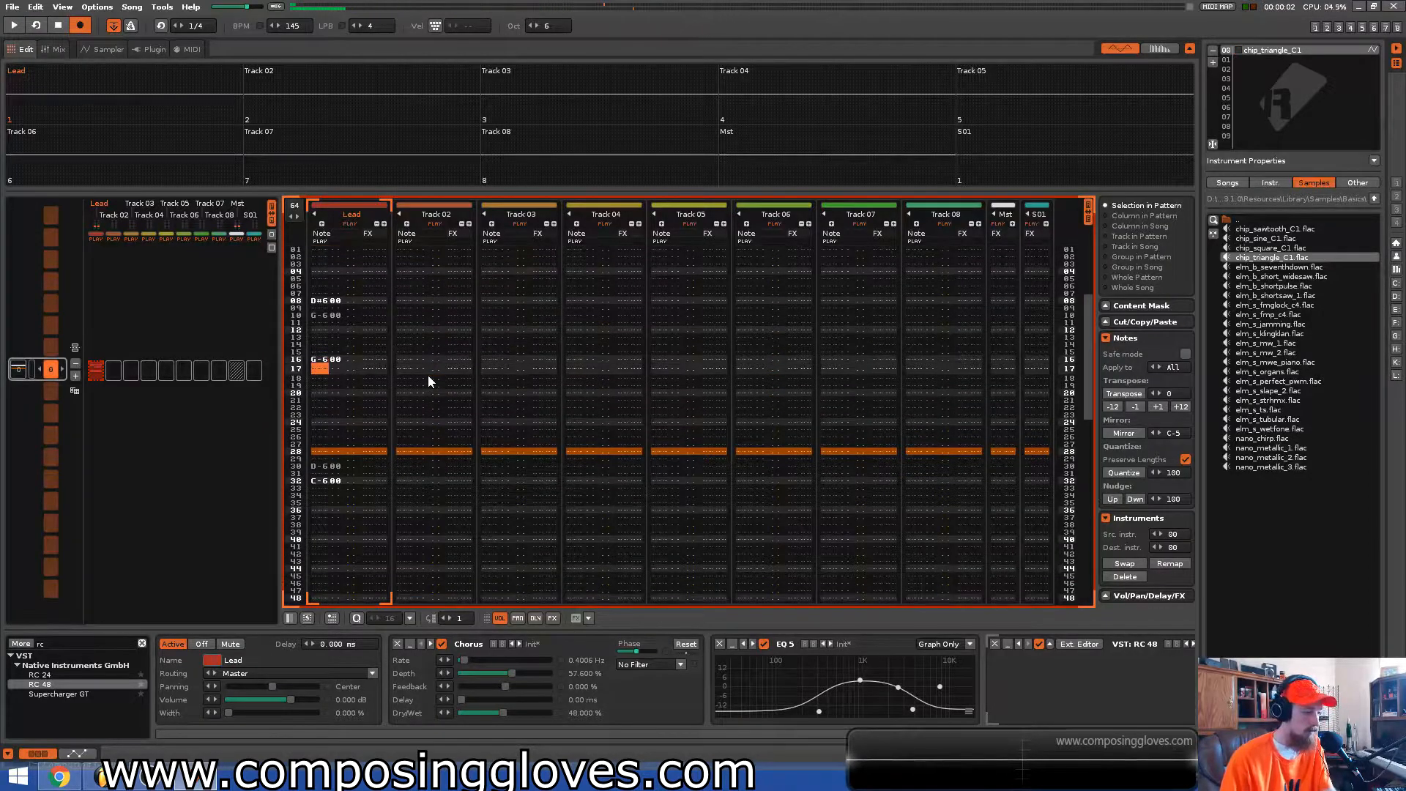
{"action": "key", "text": "Up"}
{"action": "key", "text": "v"}
{"action": "key", "text": "Down"}
{"action": "key", "text": "d"}
{"action": "key", "text": "space"}
{"action": "key", "text": "space"}
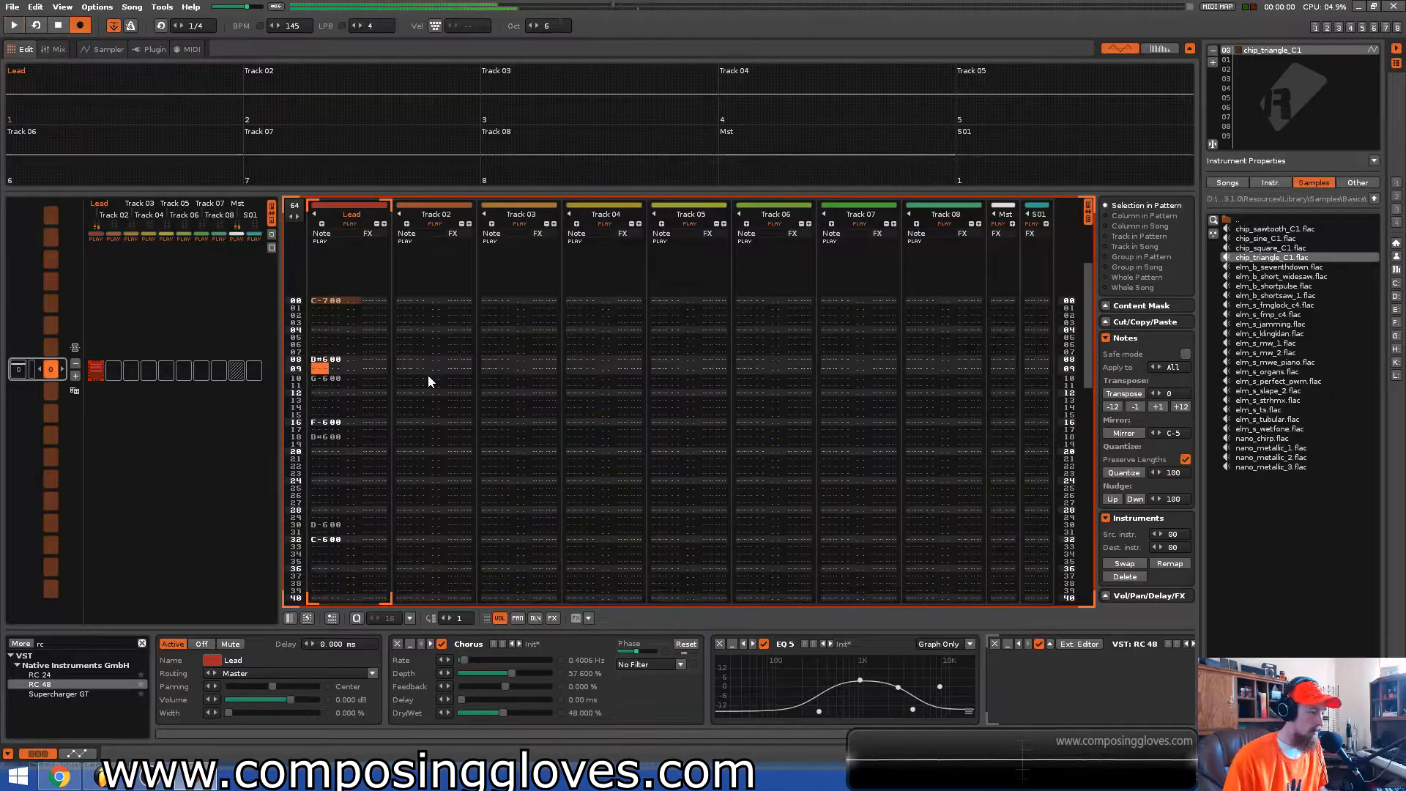
Move the first D#6 and G-6 notes up to lines 06 and 08 and play the pattern
{"action": "key", "text": "Up"}
{"action": "key", "text": "Up"}
{"action": "key", "text": "Up"}
{"action": "key", "text": "Up"}
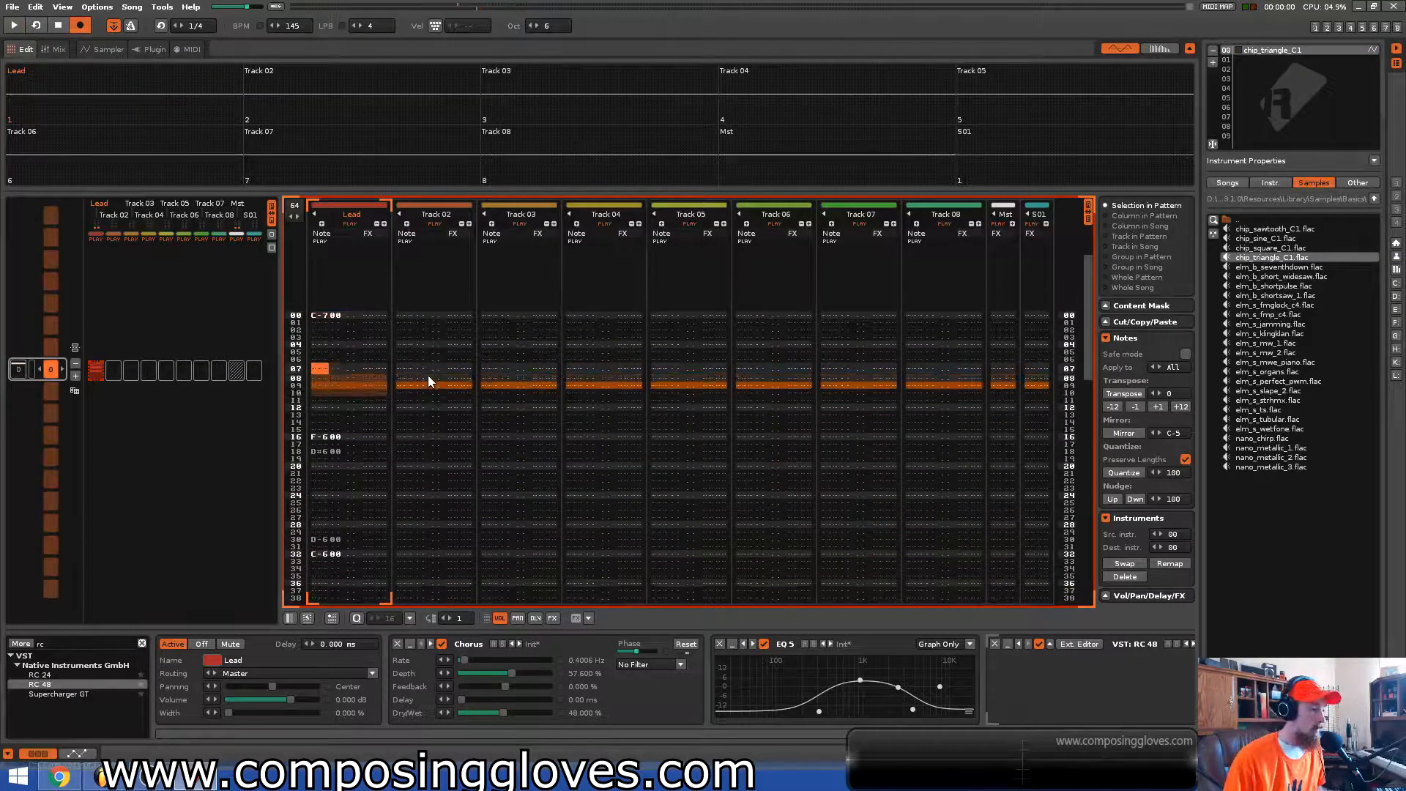
{"action": "key", "text": "space"}
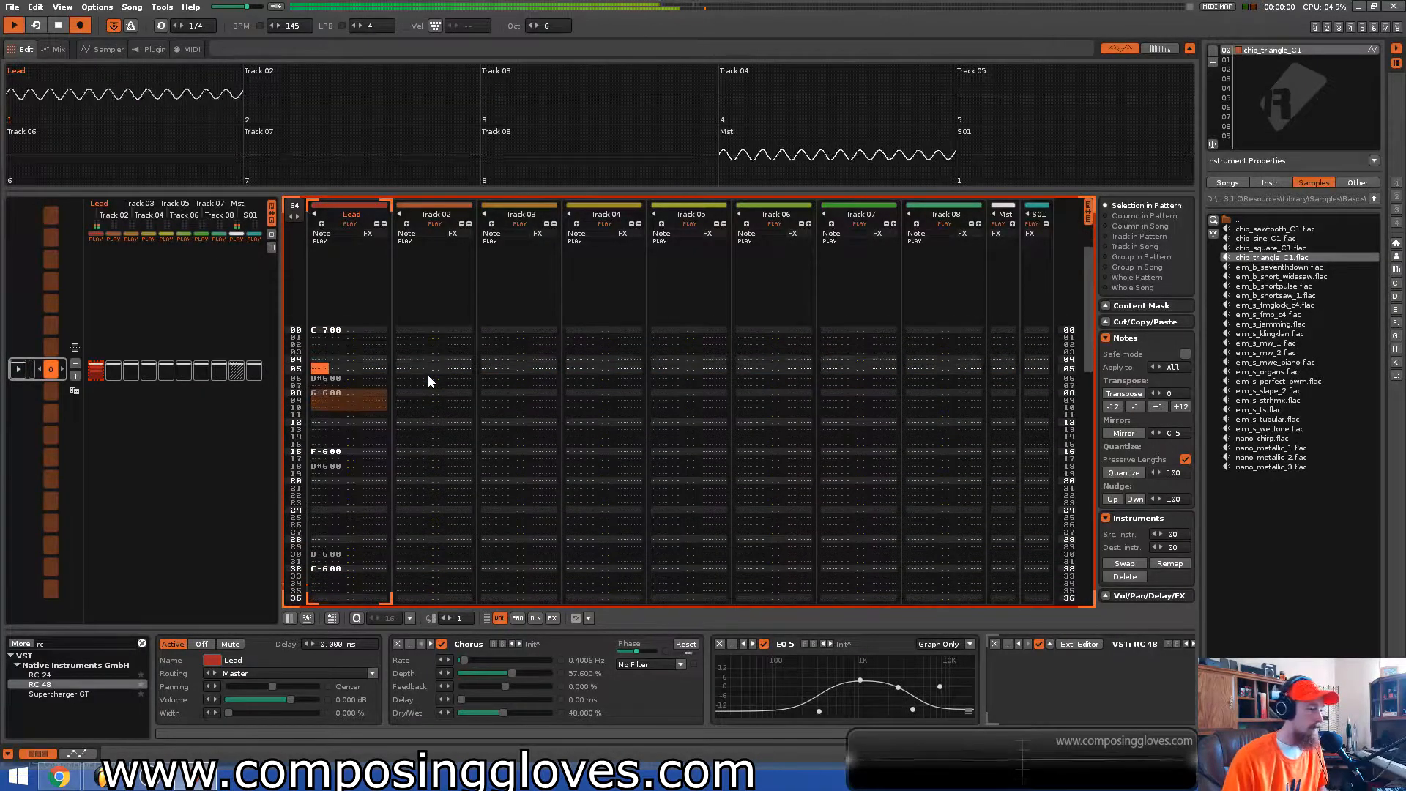
{"action": "key", "text": "space"}
{"action": "key", "text": "space"}
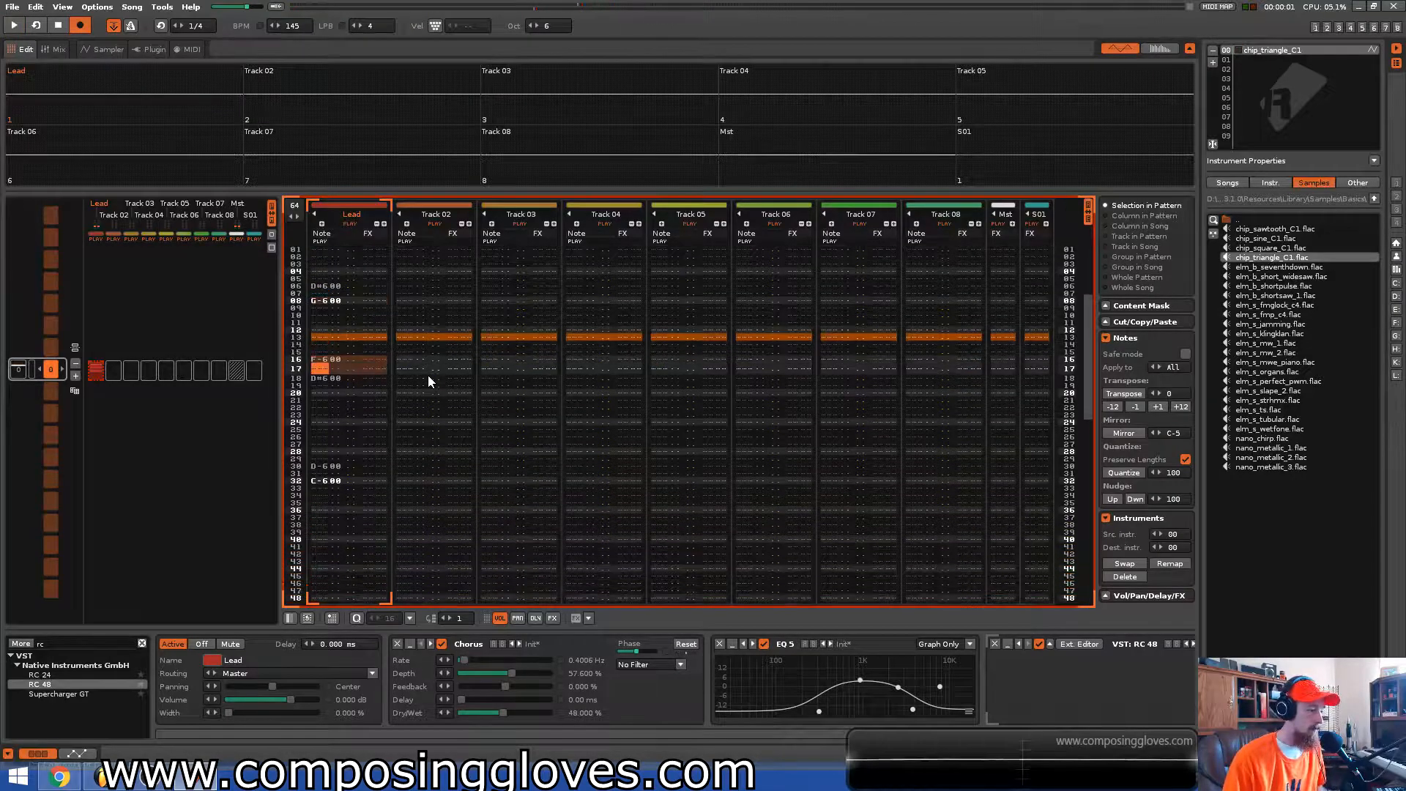
Cut the F-6 and D#6 notes, paste them on lines 14 and 16, and play the pattern
{"action": "key", "text": "shift+Down"}
{"action": "key", "text": "ctrl+x"}
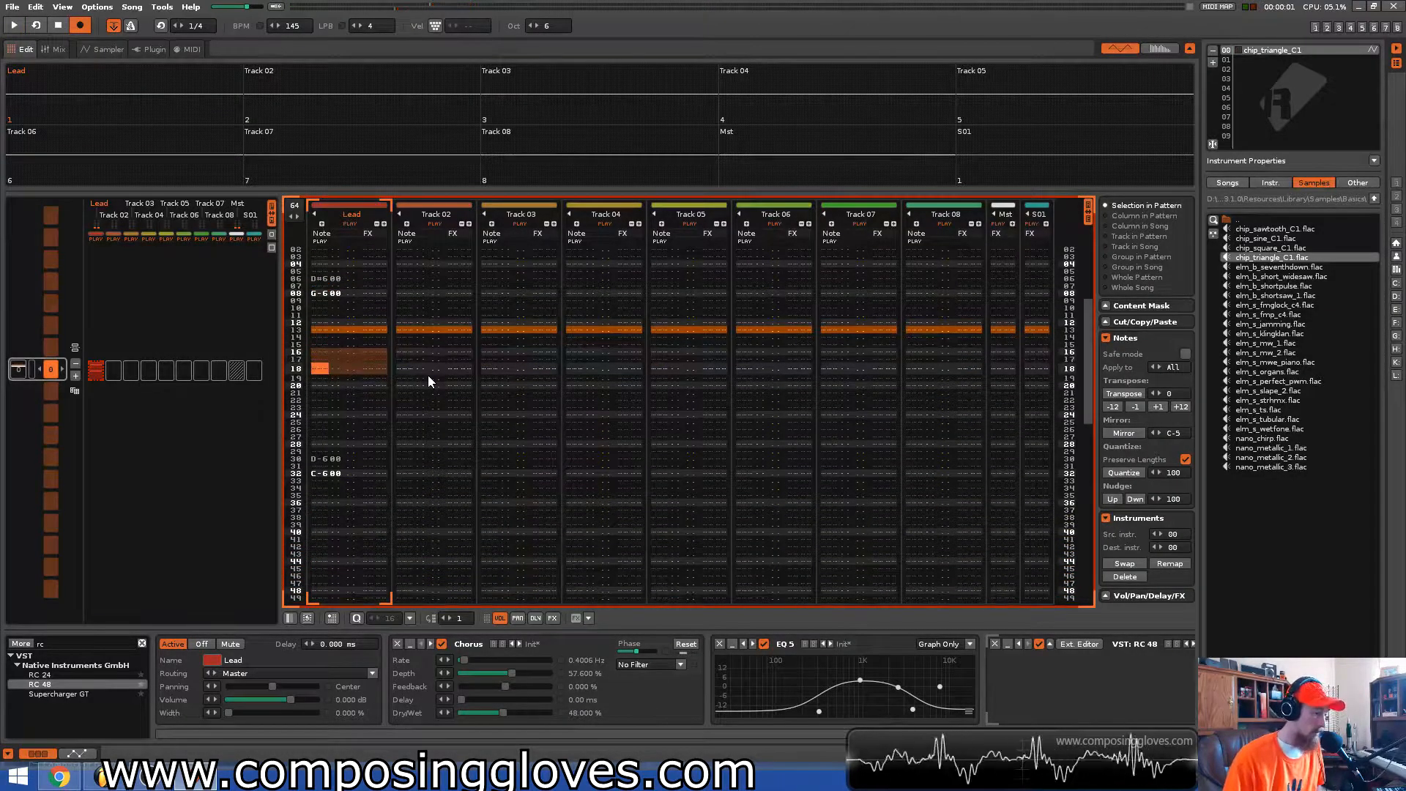
{"action": "key", "text": "Up"}
{"action": "key", "text": "Up"}
{"action": "key", "text": "Up"}
{"action": "key", "text": "Up"}
{"action": "key", "text": "ctrl+v"}
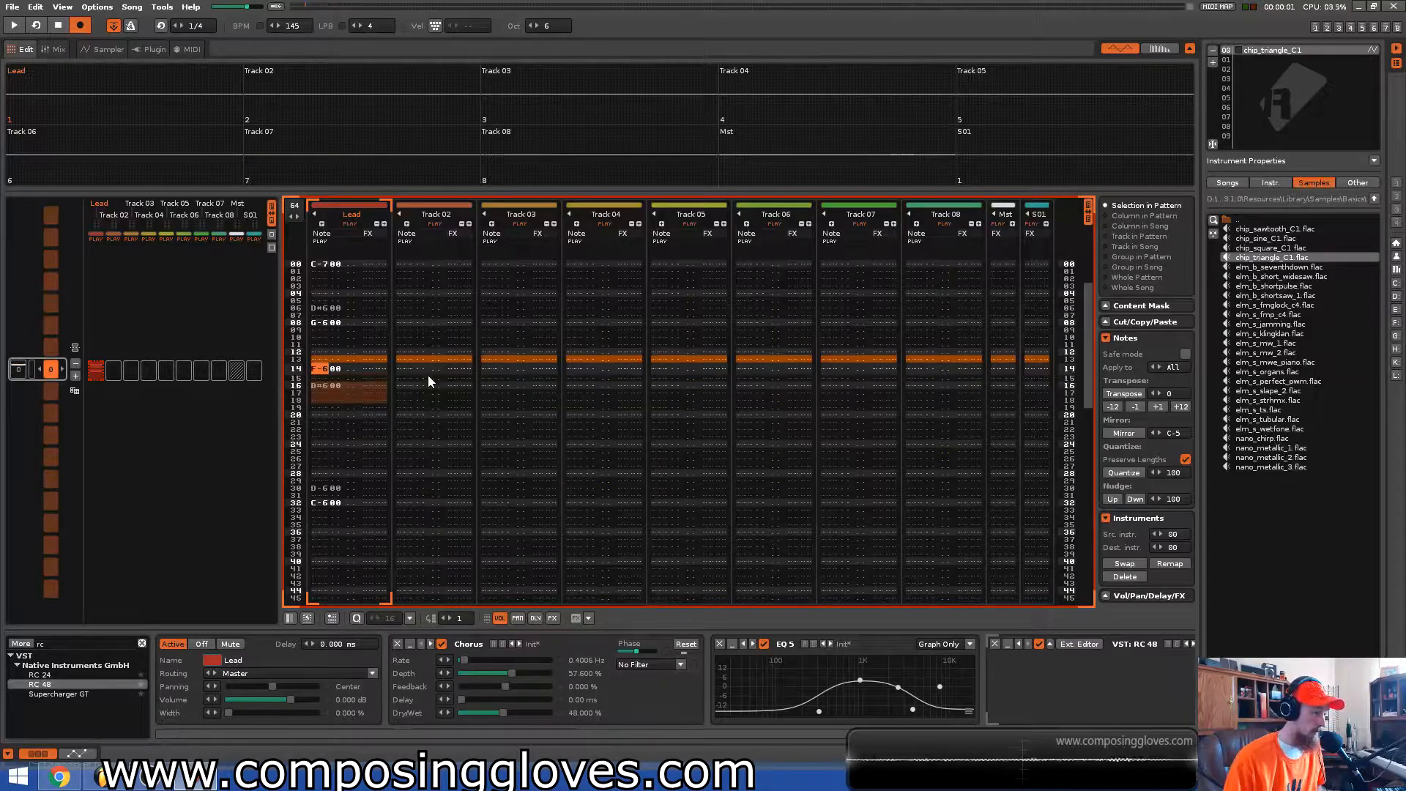
{"action": "key", "text": "Up"}
{"action": "key", "text": "Up"}
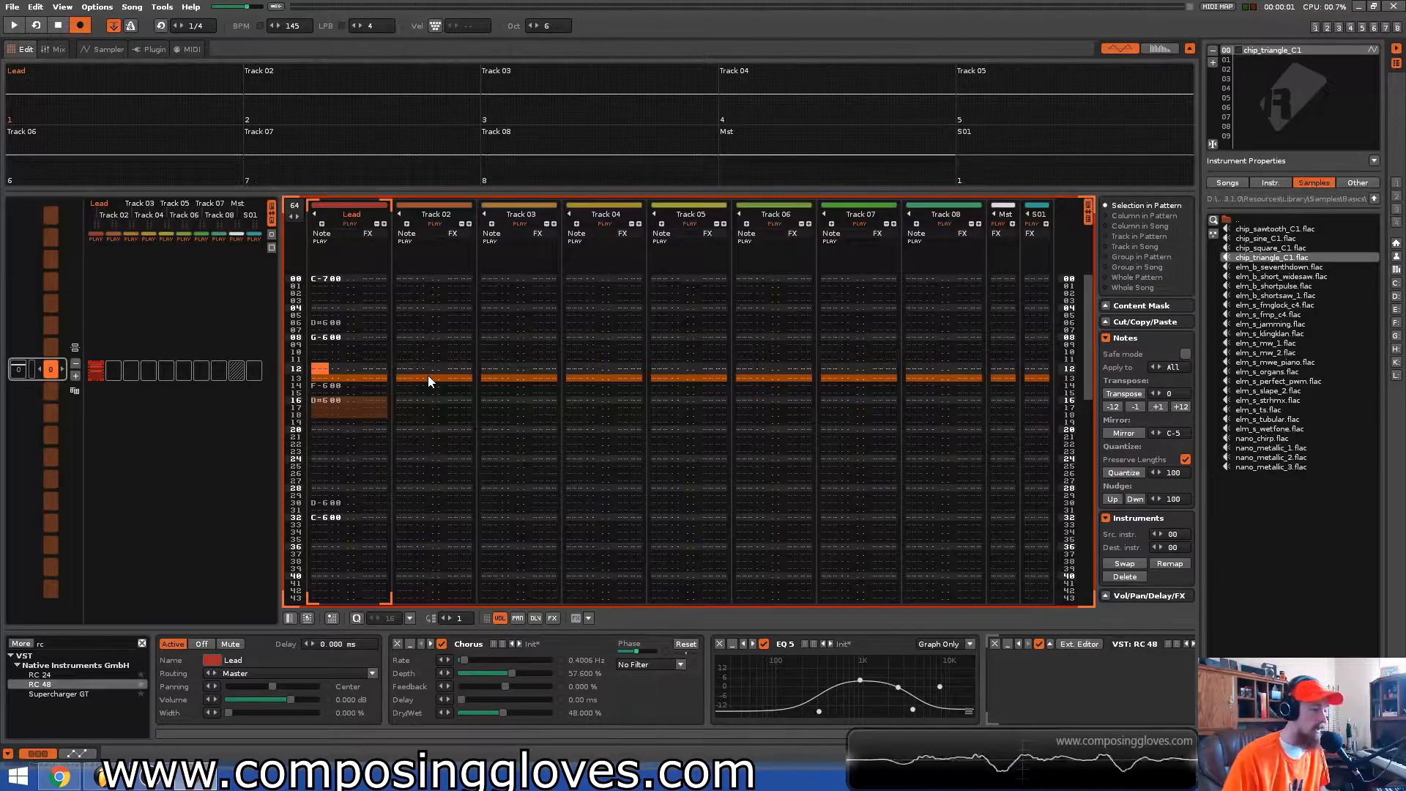
{"action": "key", "text": "space"}
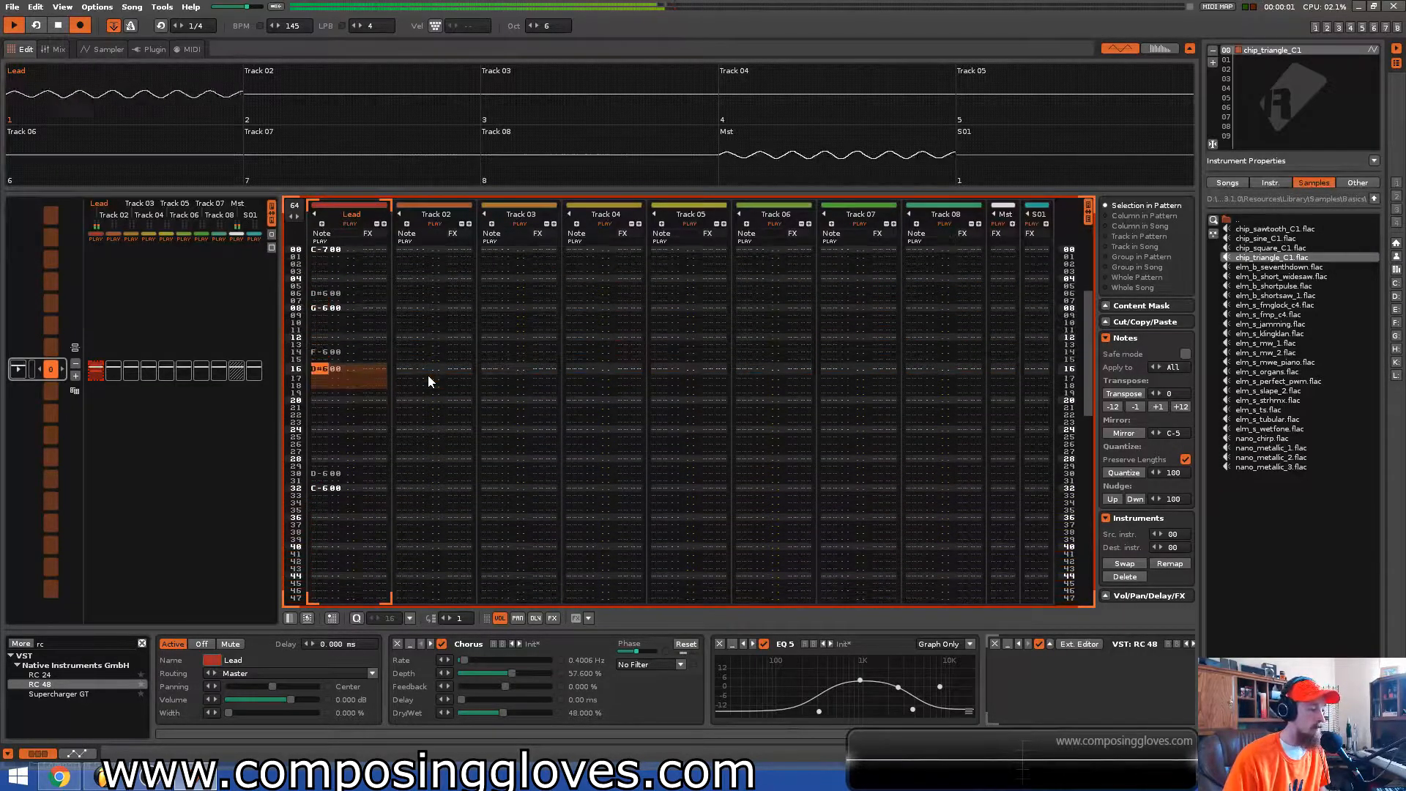
{"action": "key", "text": "space"}
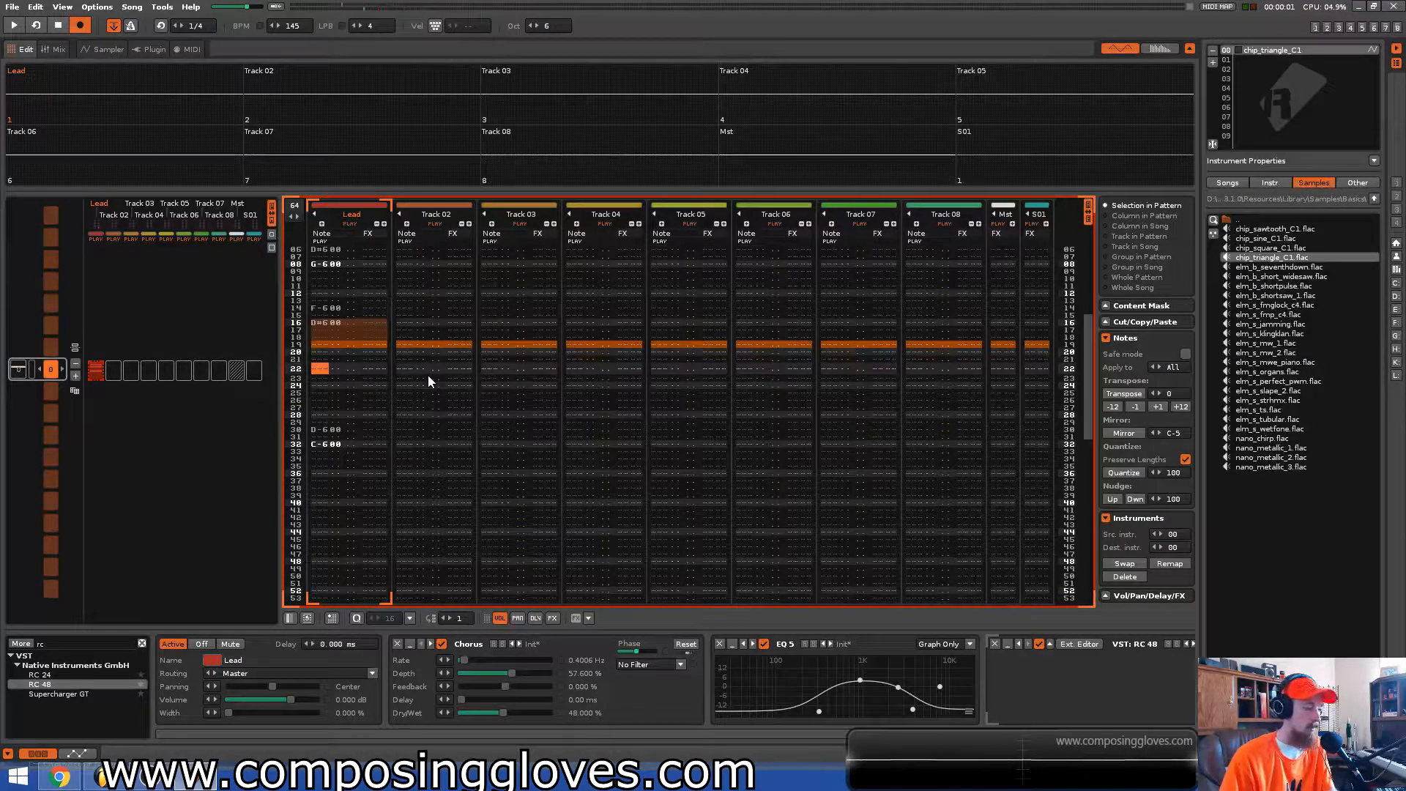
Enter D-6 on line 22 and C-6 on line 24, and delete the old notes on lines 30 and 32
{"action": "key", "text": "x"}
{"action": "key", "text": "Up"}
{"action": "key", "text": "x"}
{"action": "key", "text": "Down"}
{"action": "key", "text": "z"}
{"action": "key", "text": "Down"}
{"action": "key", "text": "Down"}
{"action": "key", "text": "Down"}
{"action": "key", "text": "Down"}
{"action": "key", "text": "Down"}
{"action": "key", "text": "Delete"}
{"action": "key", "text": "Down"}
{"action": "key", "text": "Delete"}
Play back the Lead melody to check the timing of its notes
{"action": "key", "text": "Up"}
{"action": "key", "text": "Up"}
{"action": "key", "text": "Up"}
{"action": "key", "text": "Up"}
{"action": "key", "text": "Up"}
{"action": "key", "text": "Up"}
{"action": "key", "text": "Up"}
{"action": "key", "text": "Up"}
{"action": "key", "text": "Up"}
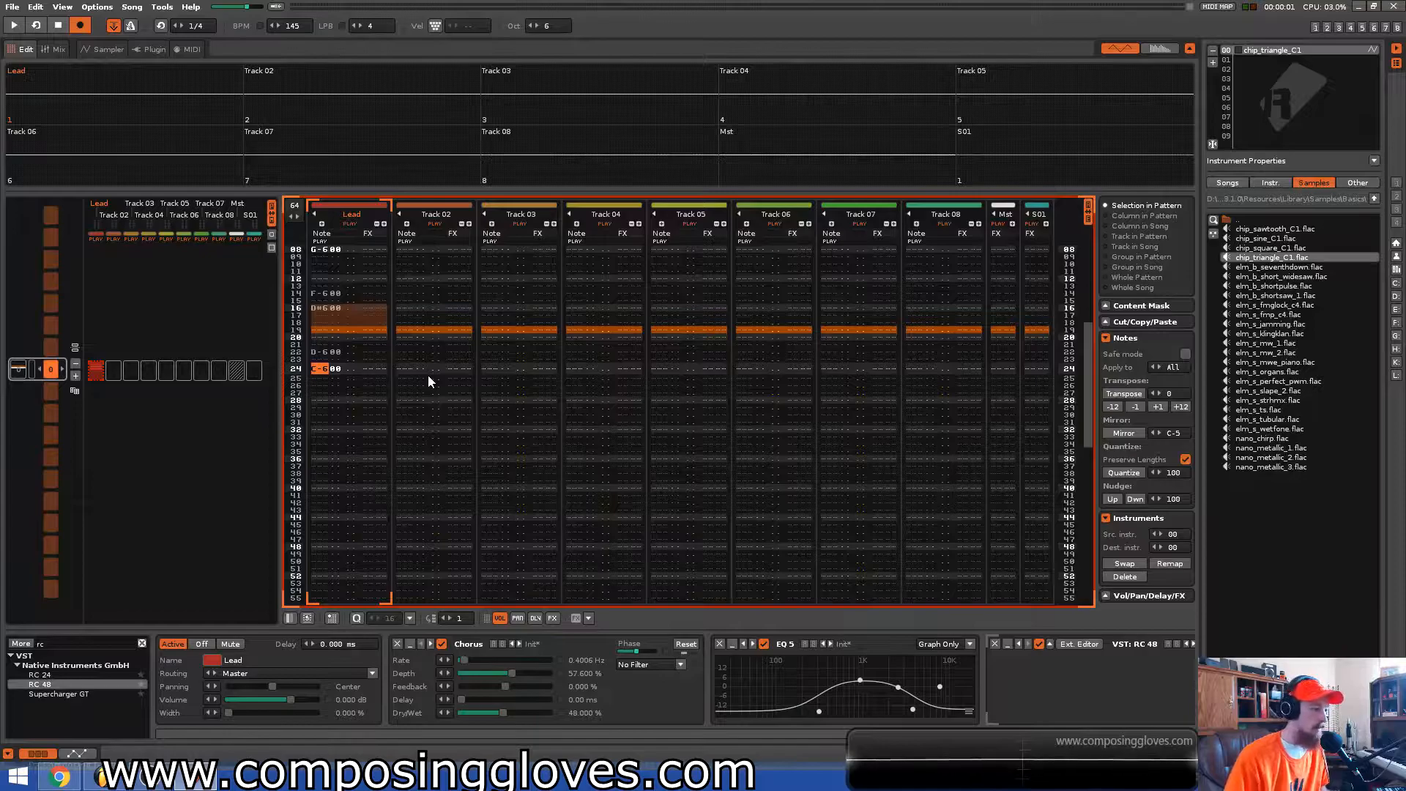
{"action": "key", "text": "space"}
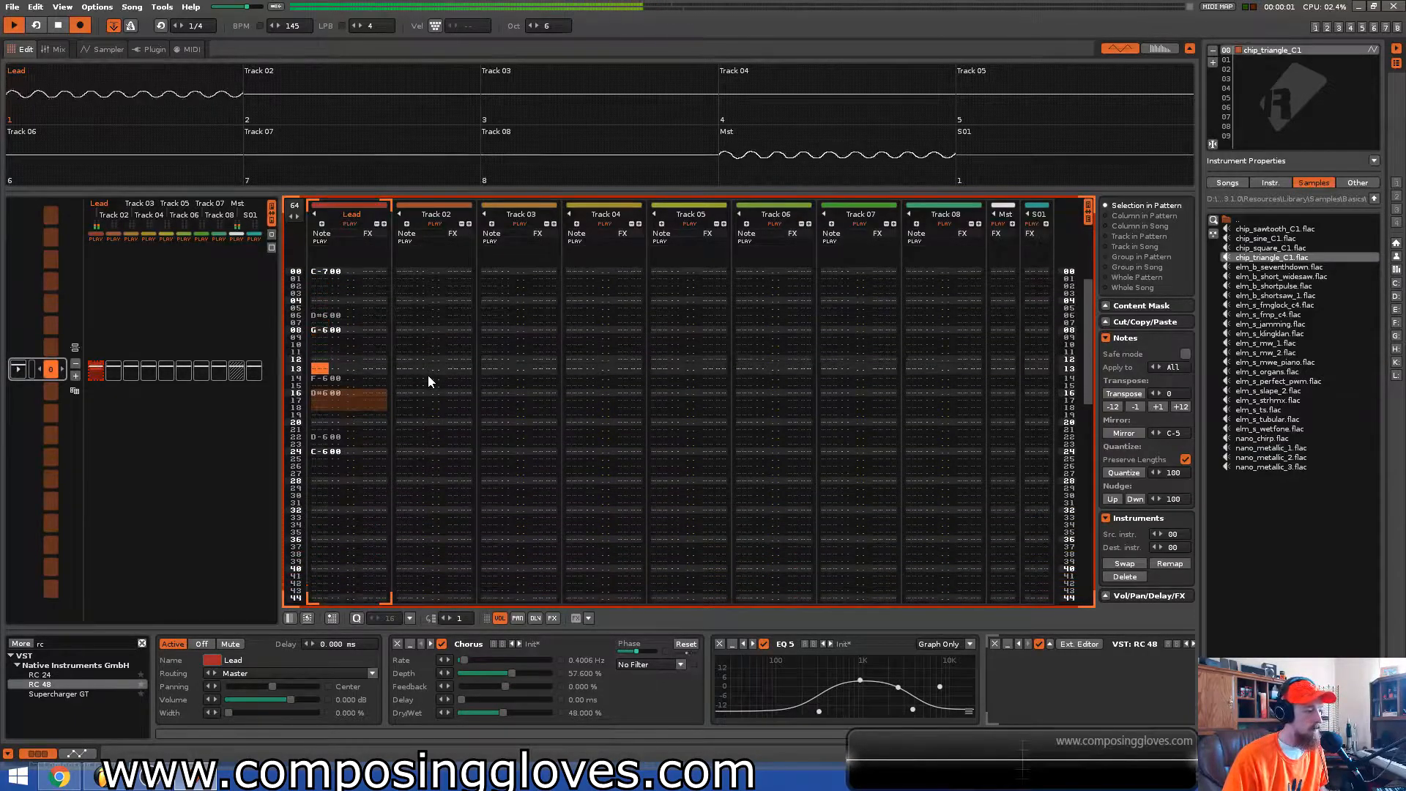
Enter D#6 on line 30 and D-6 on line 32 of the Lead track
{"action": "key", "text": "Down"}
{"action": "key", "text": "d"}
{"action": "key", "text": "Down"}
{"action": "key", "text": "x"}
Enter F-6 on line 38 and G-6 on line 40 of the Lead track
{"action": "key", "text": "Down"}
{"action": "key", "text": "Down"}
{"action": "key", "text": "Down"}
{"action": "key", "text": "Down"}
{"action": "key", "text": "Down"}
{"action": "key", "text": "Down"}
{"action": "key", "text": "Up"}
{"action": "key", "text": "b"}
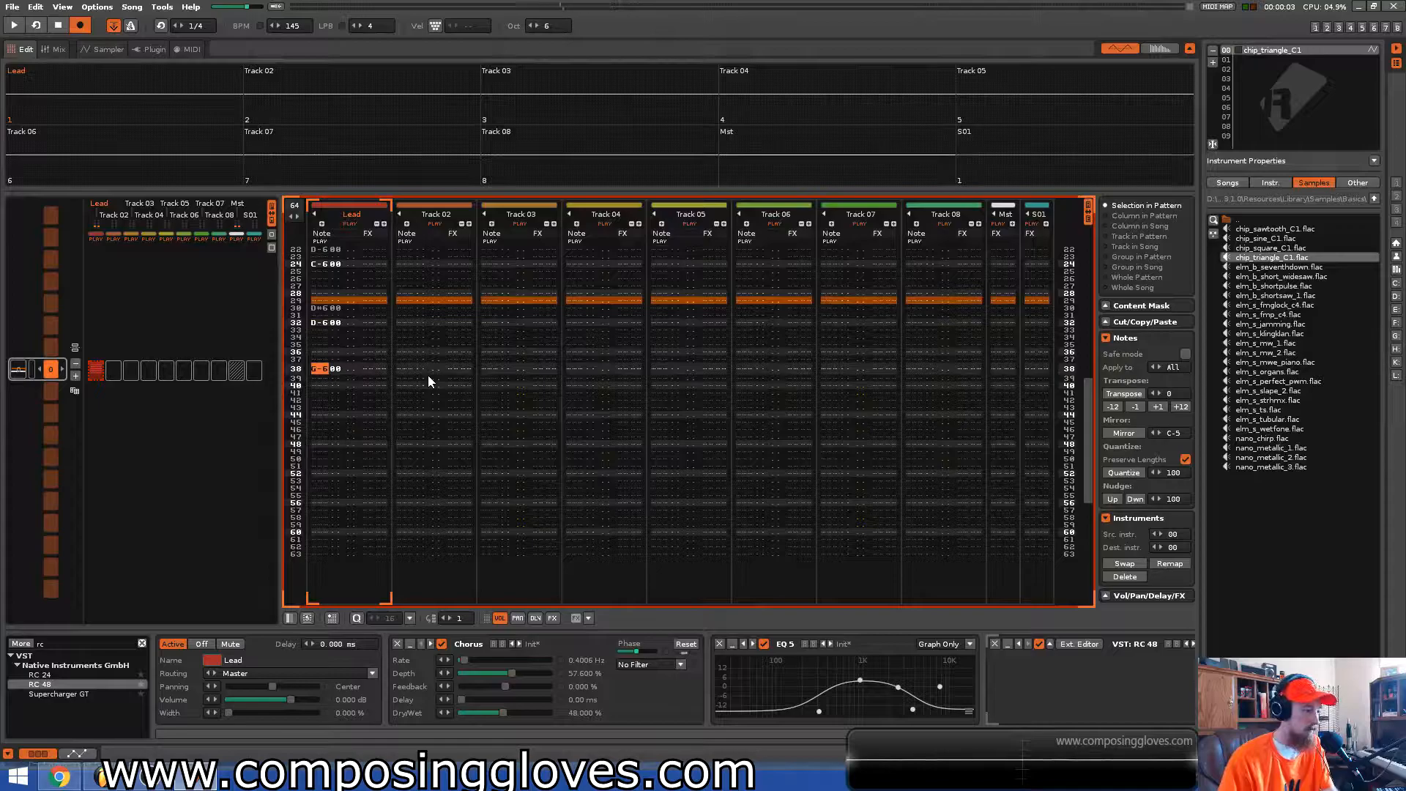
{"action": "key", "text": "v"}
{"action": "key", "text": "Down"}
{"action": "key", "text": "b"}
Enter A#6 on line 46 and G-6 on line 48 of the Lead track
{"action": "key", "text": "Down"}
{"action": "key", "text": "Down"}
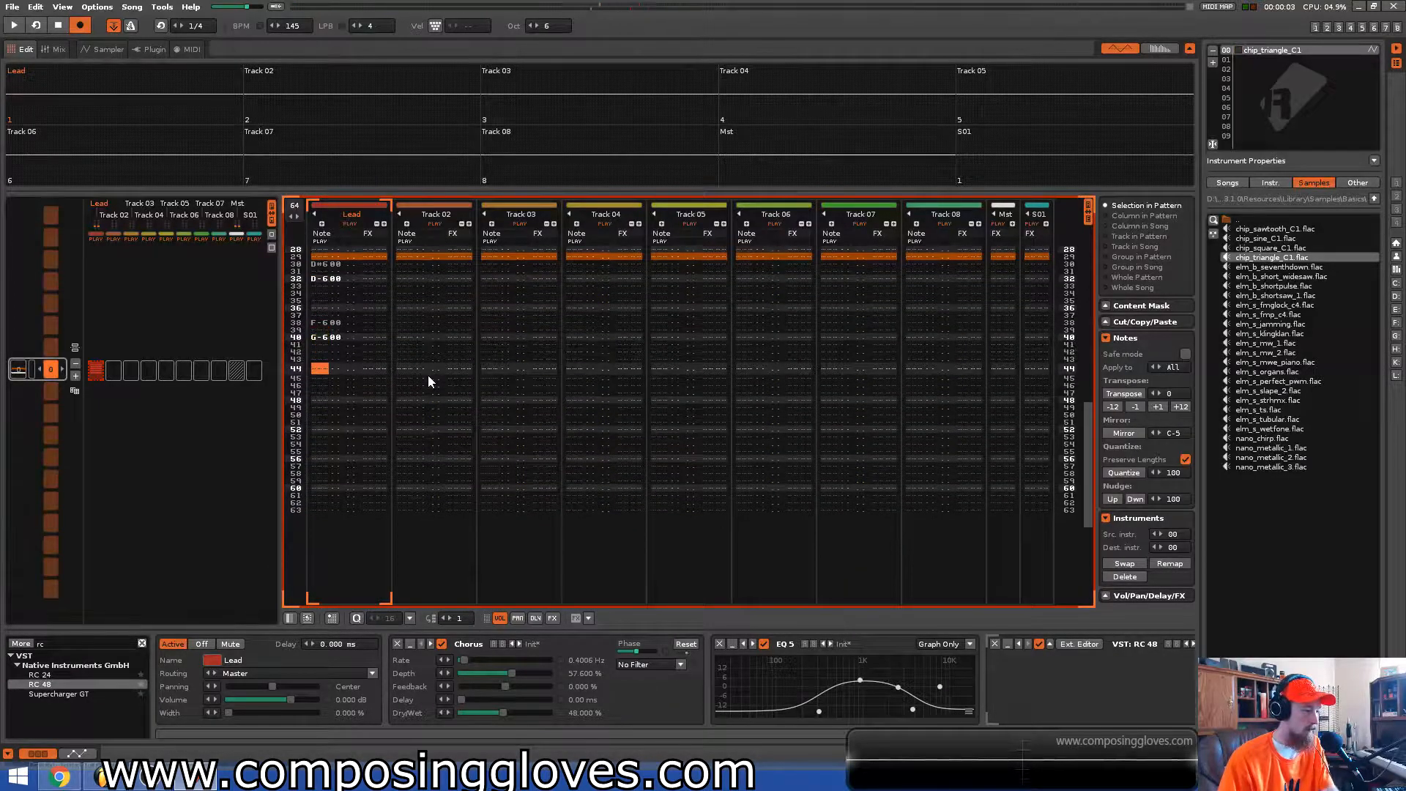
{"action": "key", "text": "Down"}
{"action": "key", "text": "Down"}
{"action": "key", "text": "Down"}
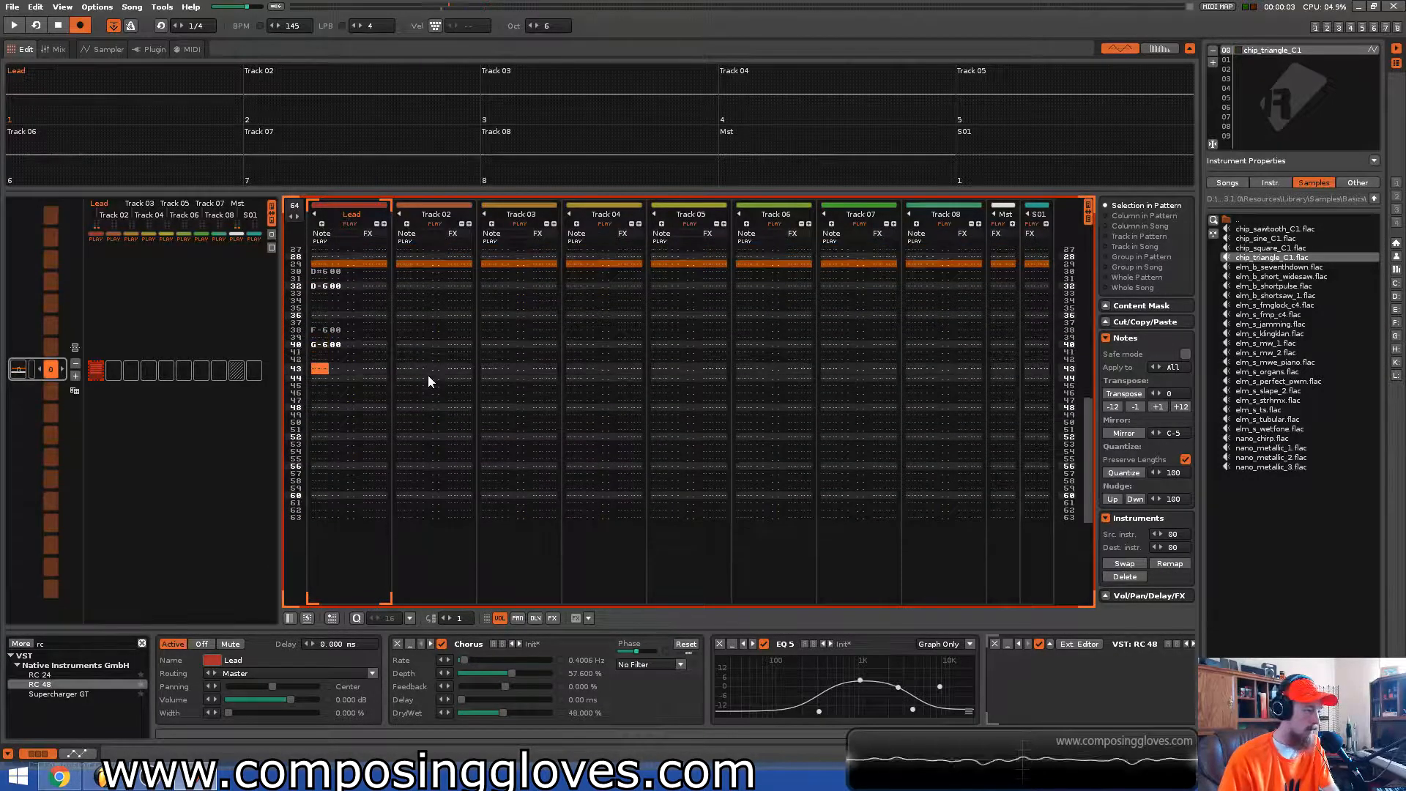
{"action": "key", "text": "j"}
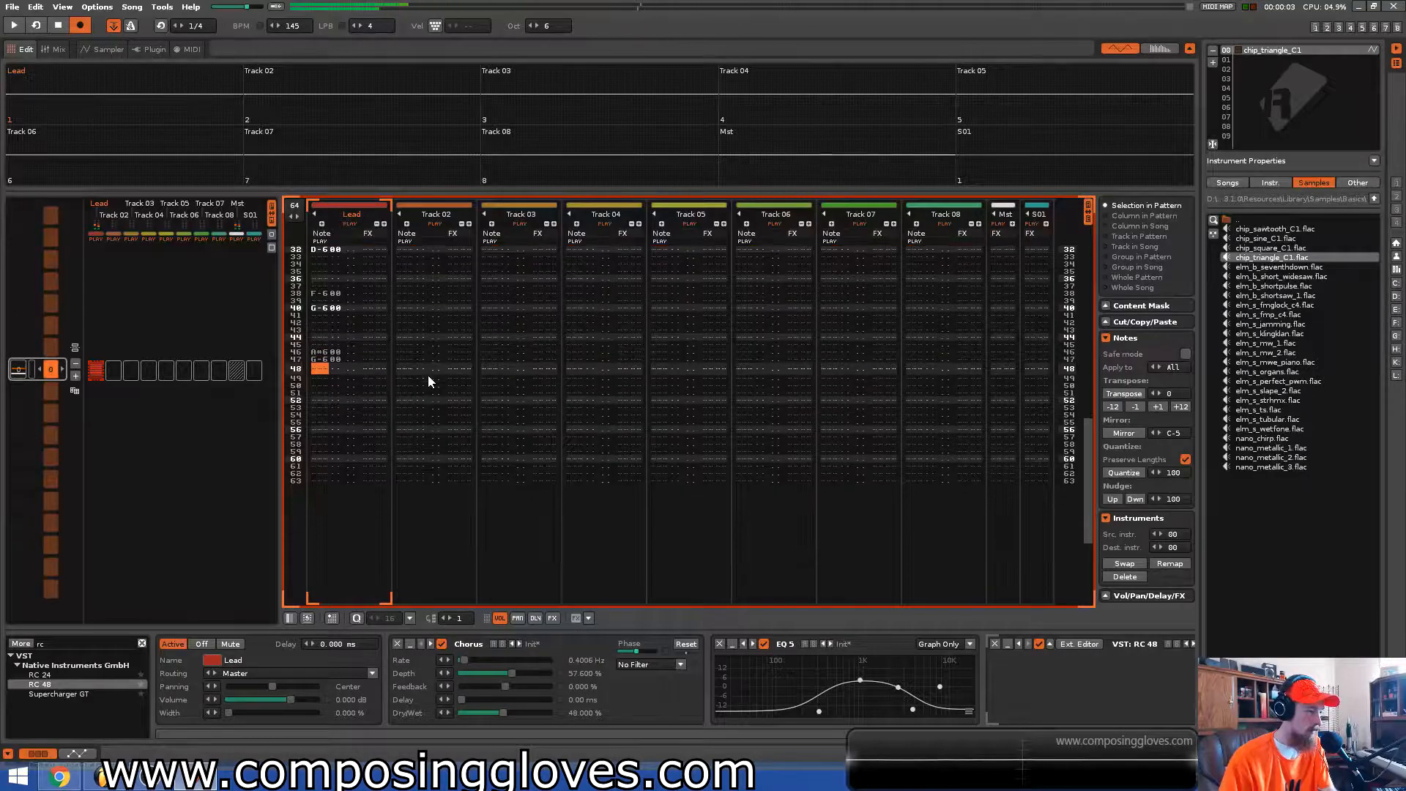
{"action": "key", "text": "Down"}
{"action": "key", "text": "b"}
Play back the Lead melody to check the newly entered notes
{"action": "key", "text": "Up"}
{"action": "key", "text": "Up"}
{"action": "key", "text": "Up"}
{"action": "key", "text": "Up"}
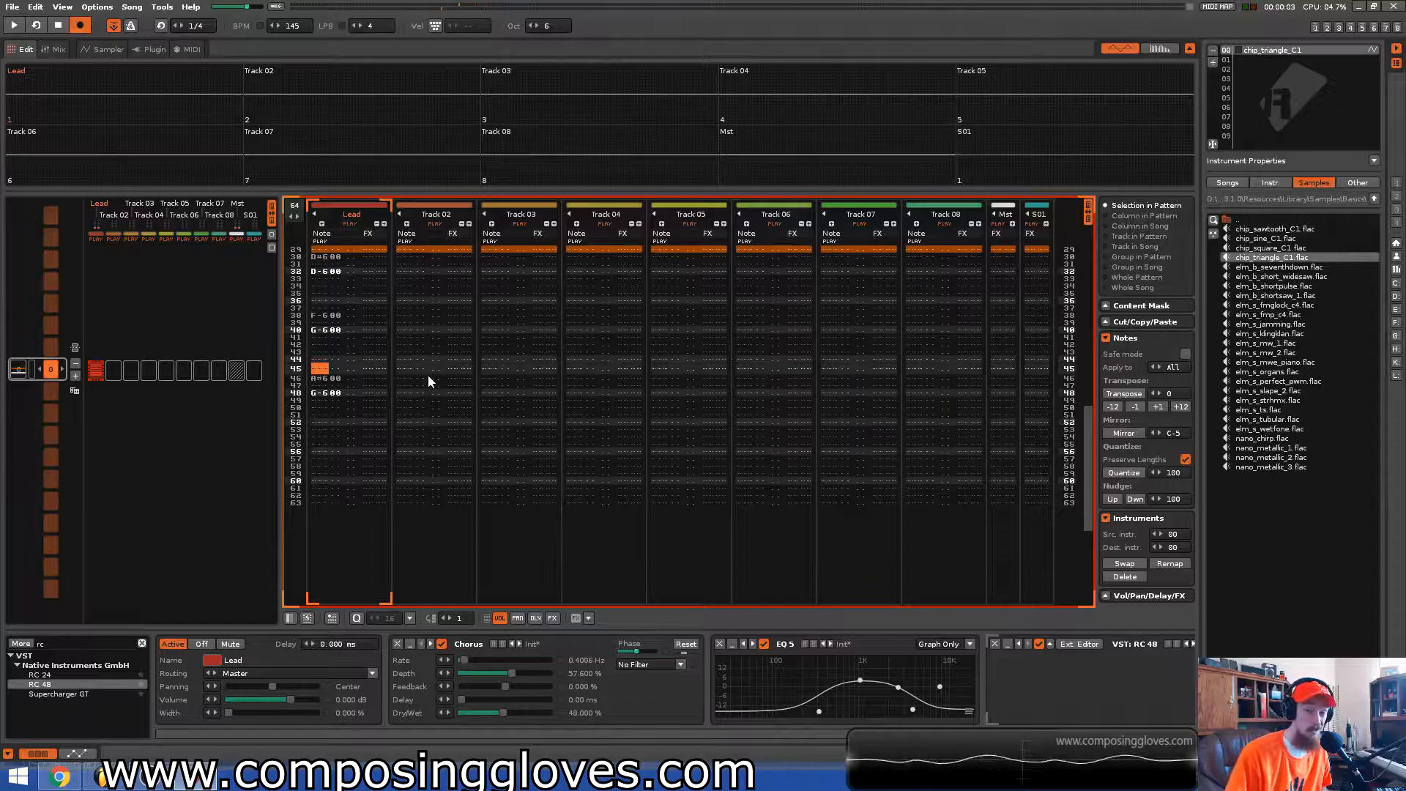
{"action": "key", "text": "space"}
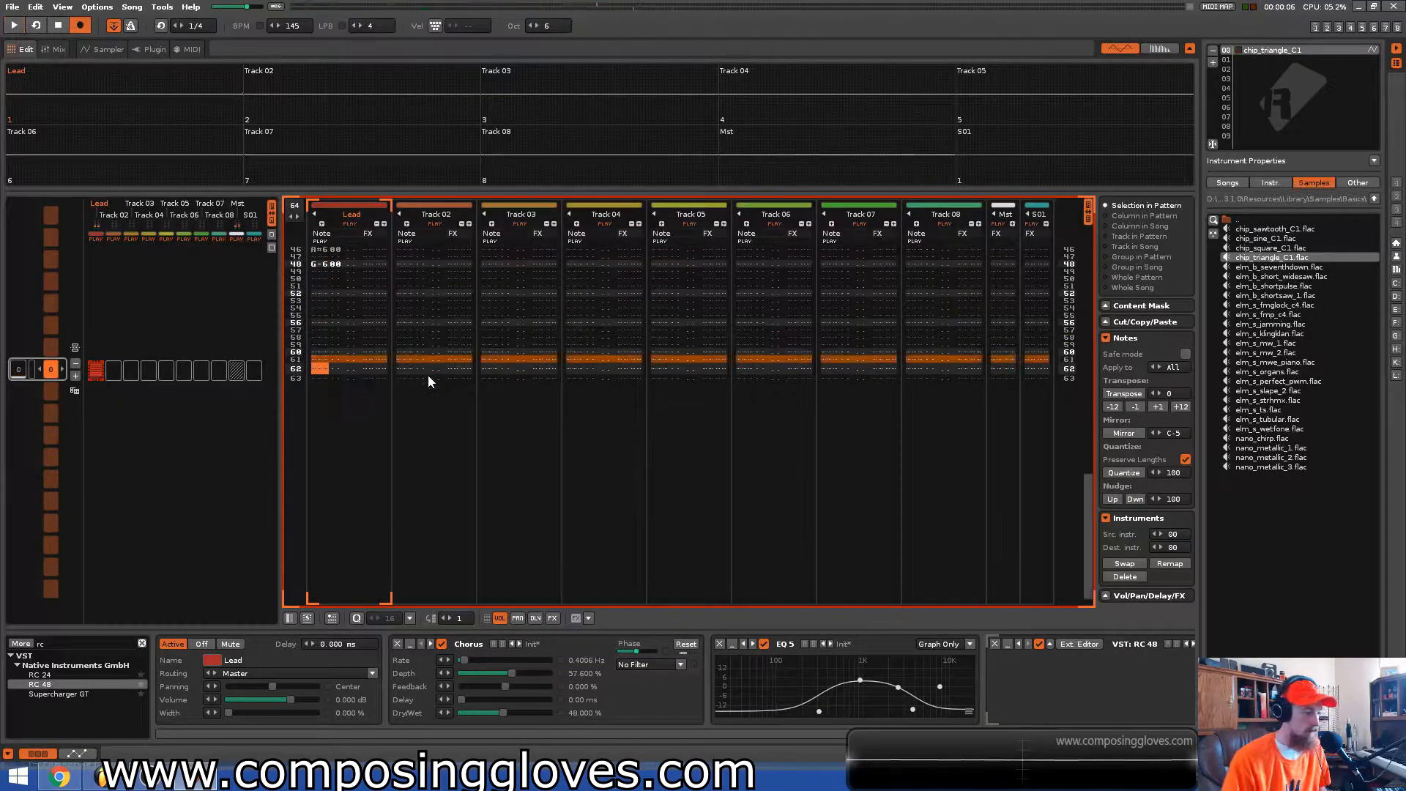
Enter B-6 on line 62 of the Lead track and play the pattern
{"action": "key", "text": "n"}
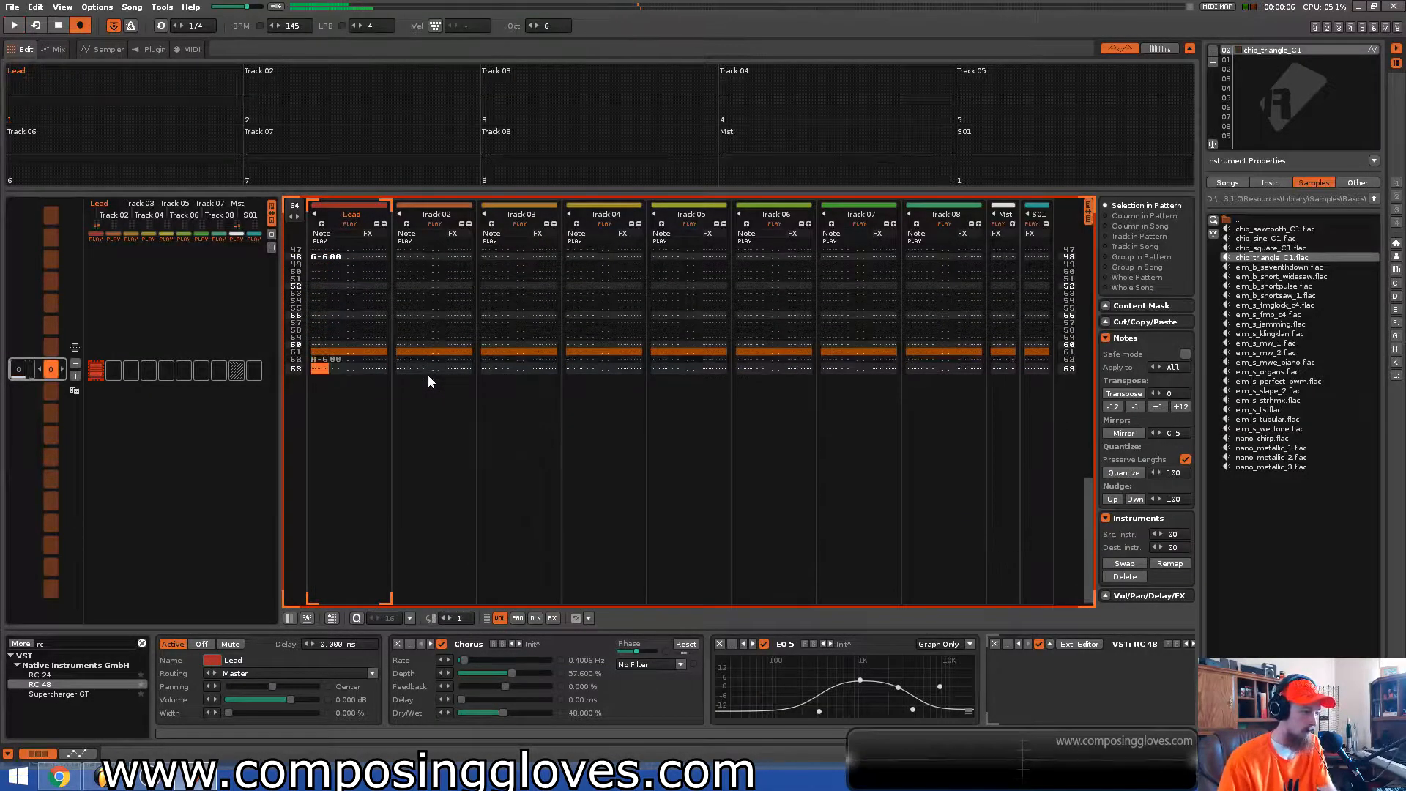
{"action": "key", "text": "m"}
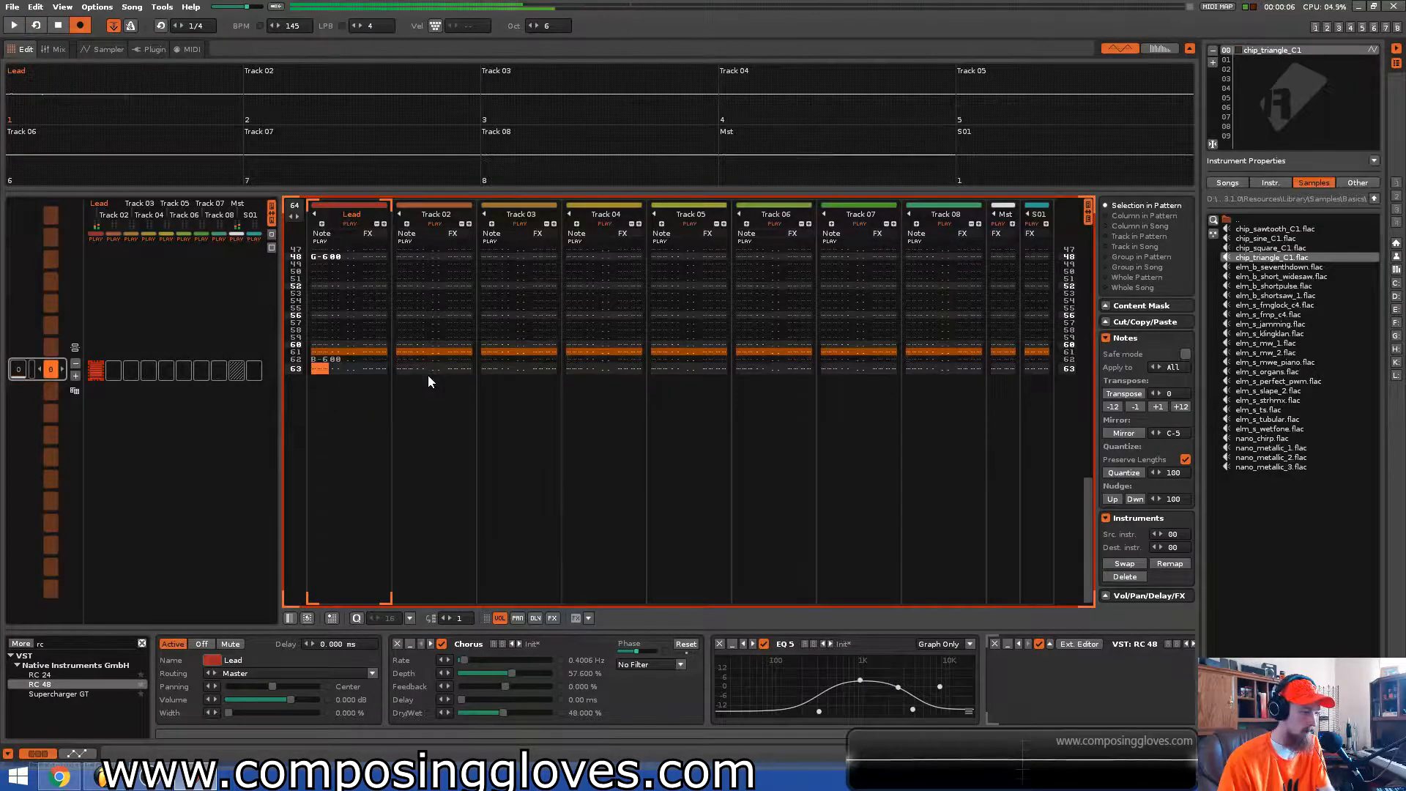
{"action": "key", "text": "Right"}
{"action": "key", "text": "Right"}
{"action": "key", "text": "Up"}
{"action": "key", "text": "Up"}
{"action": "key", "text": "Up"}
{"action": "key", "text": "Up"}
{"action": "key", "text": "Up"}
{"action": "key", "text": "Up"}
{"action": "key", "text": "Up"}
{"action": "key", "text": "Up"}
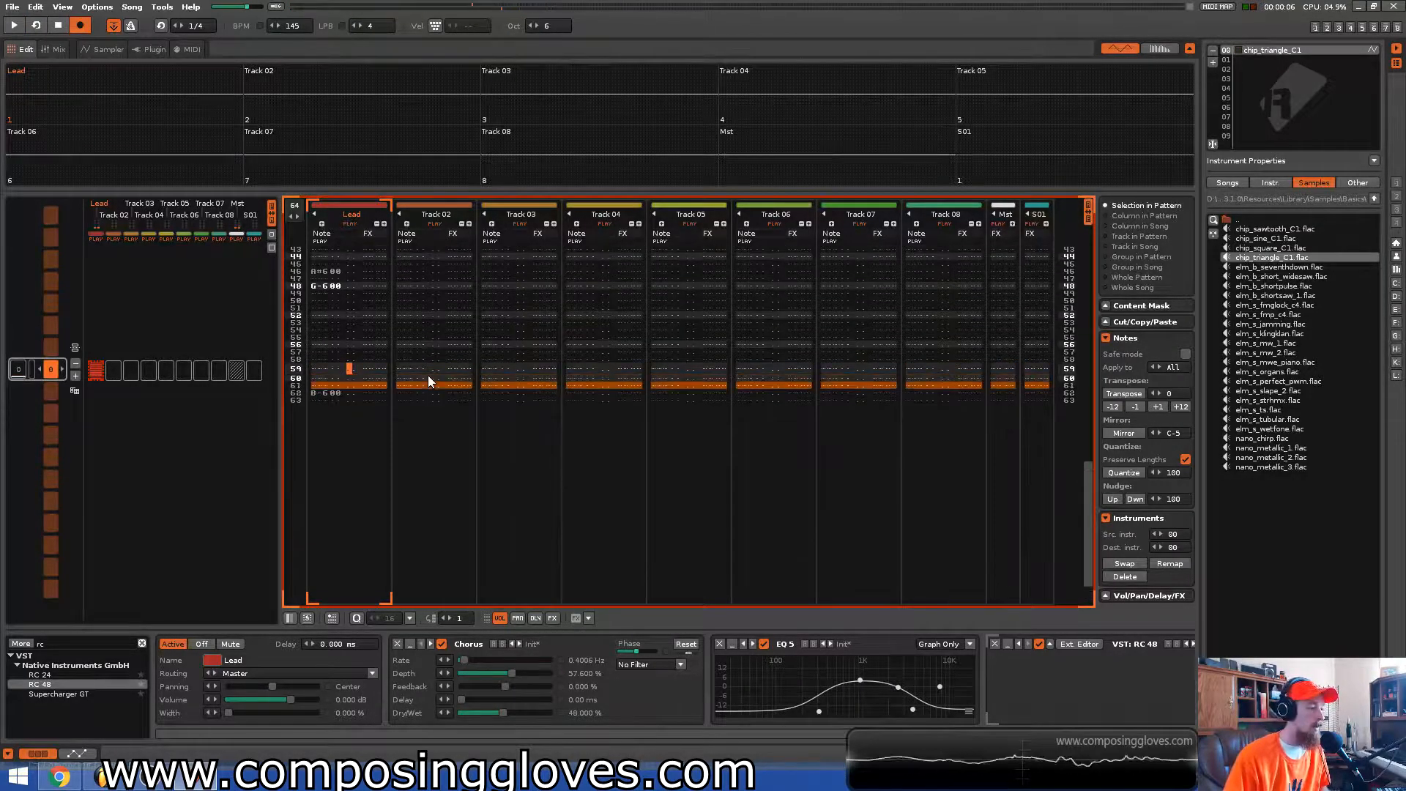
{"action": "key", "text": "space"}
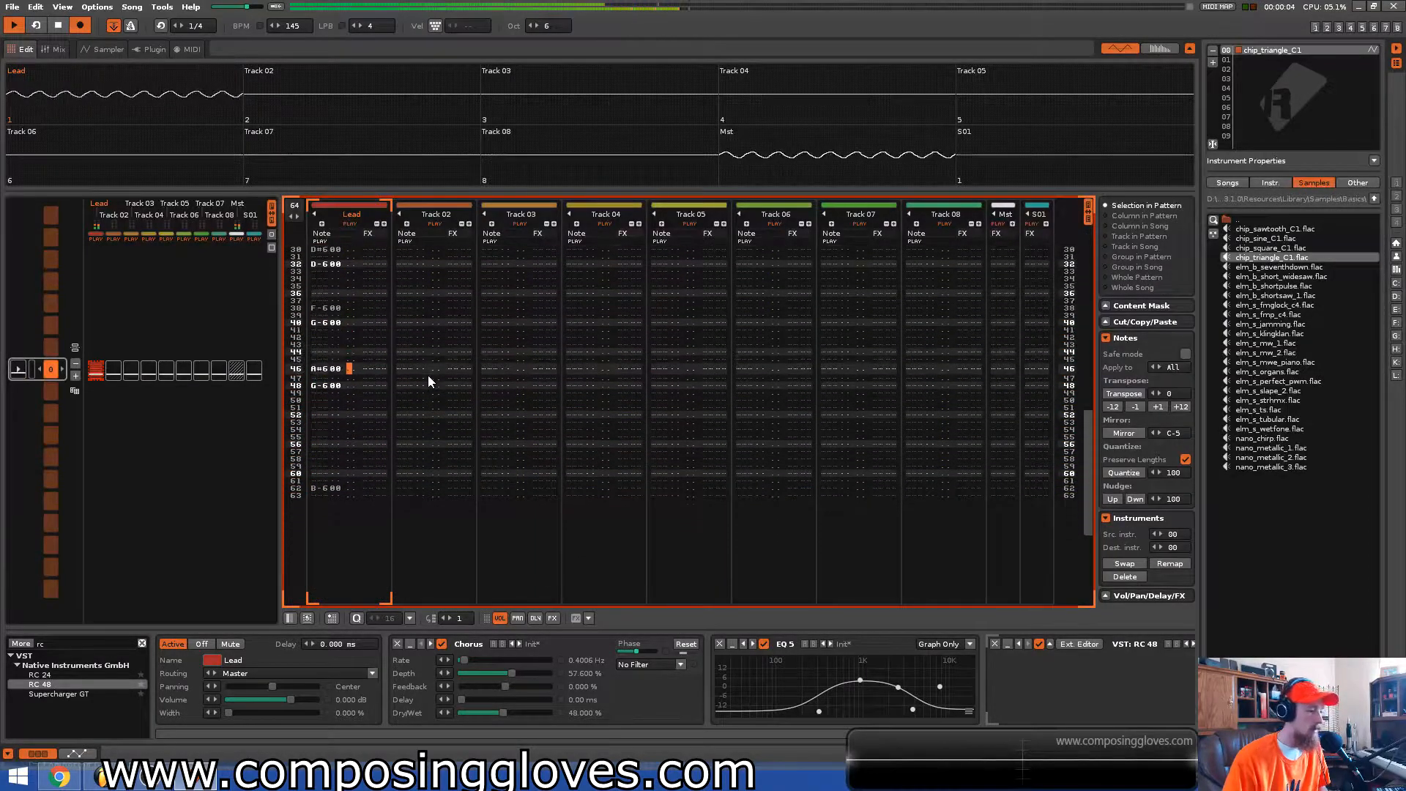
{"action": "key", "text": "space"}
Add vibrato commands (0V) on lines 56 to 61 in the Lead track's effect column
{"action": "key", "text": "Right"}
{"action": "key", "text": "Right"}
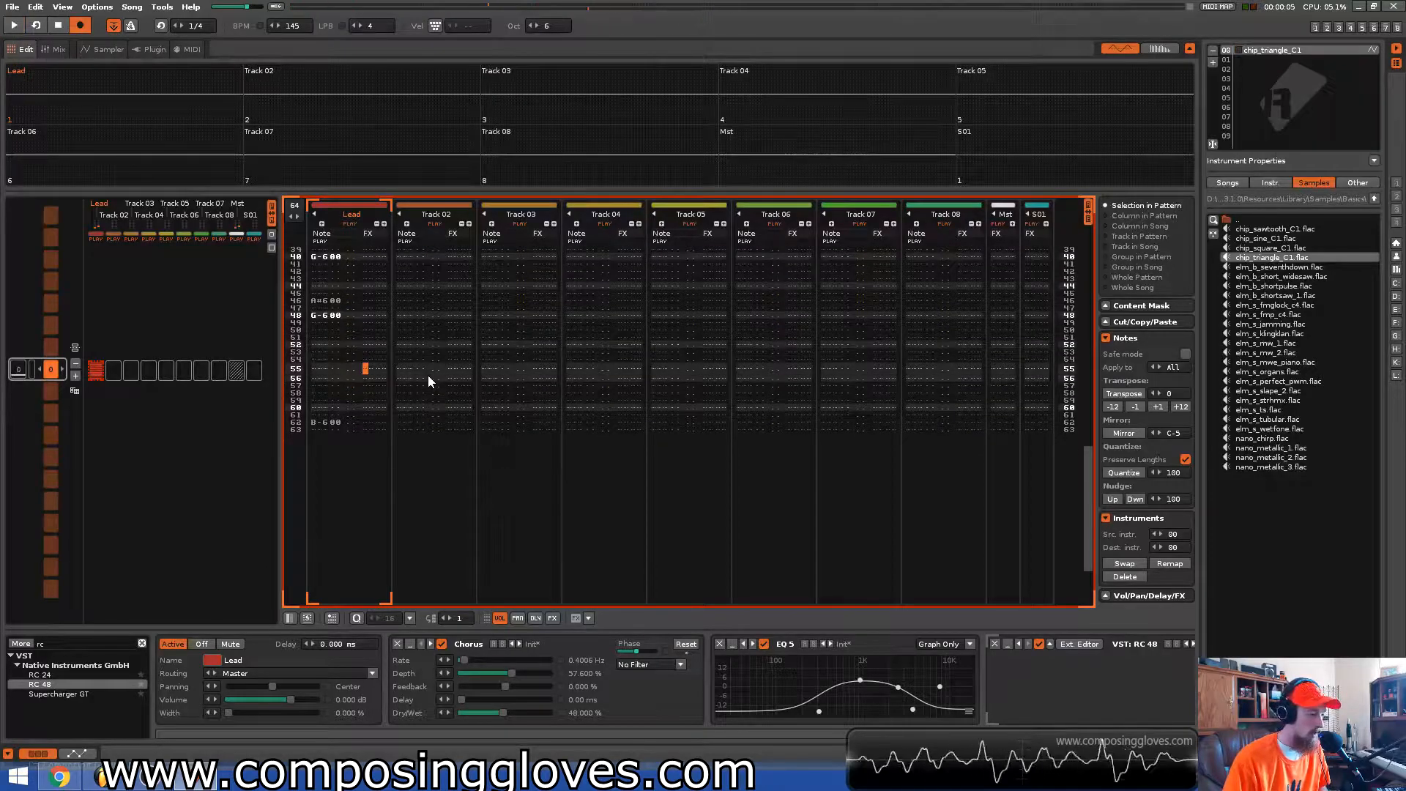
{"action": "type", "text": "v"}
{"action": "key", "text": "Up"}
{"action": "key", "text": "Down"}
{"action": "type", "text": "vvvvv"}
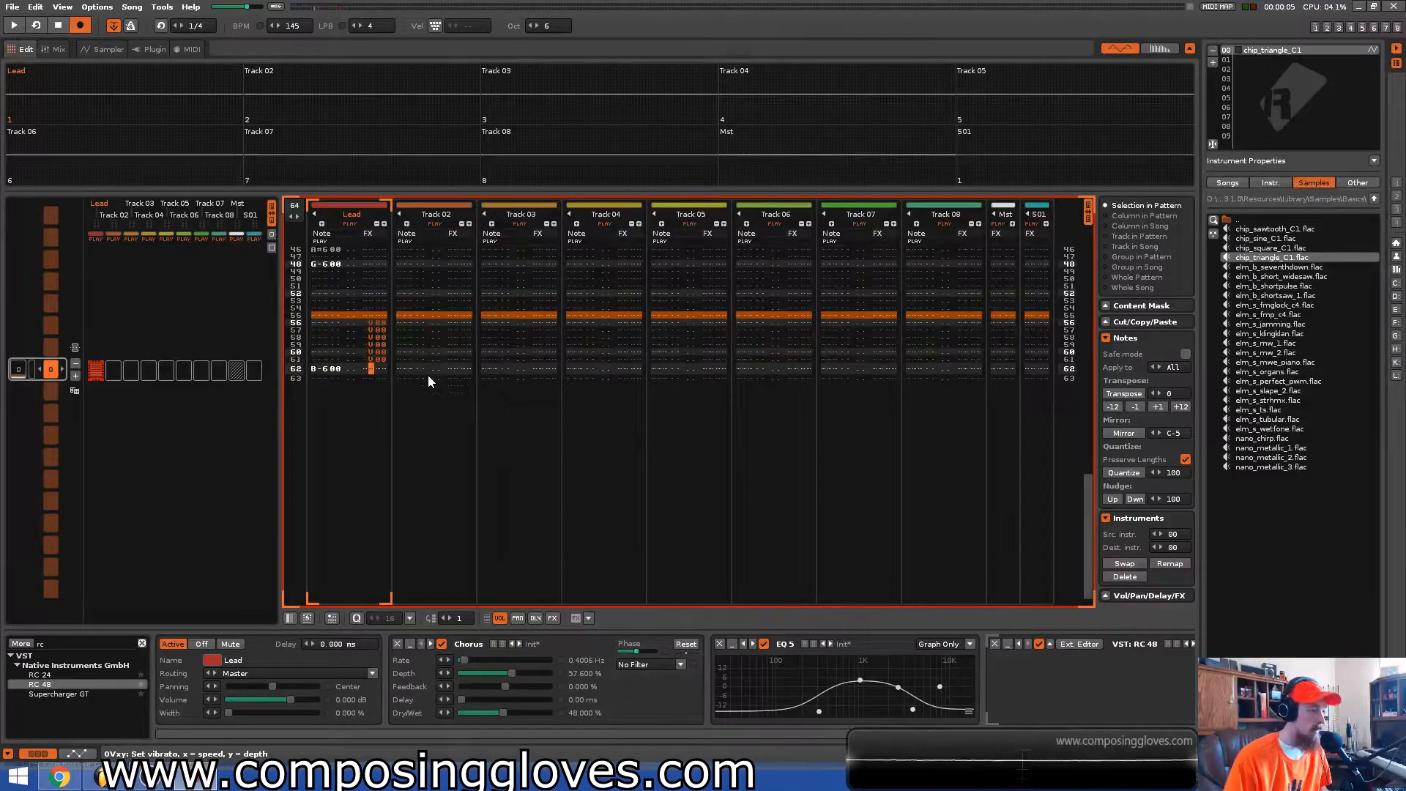
Try a value of A in the line 56 vibrato command and play the pattern
{"action": "key", "text": "Up"}
{"action": "key", "text": "Up"}
{"action": "key", "text": "Up"}
{"action": "key", "text": "Up"}
{"action": "key", "text": "Up"}
{"action": "key", "text": "Up"}
{"action": "key", "text": "Right"}
{"action": "type", "text": "a"}
{"action": "key", "text": "Right"}
{"action": "key", "text": "Up"}
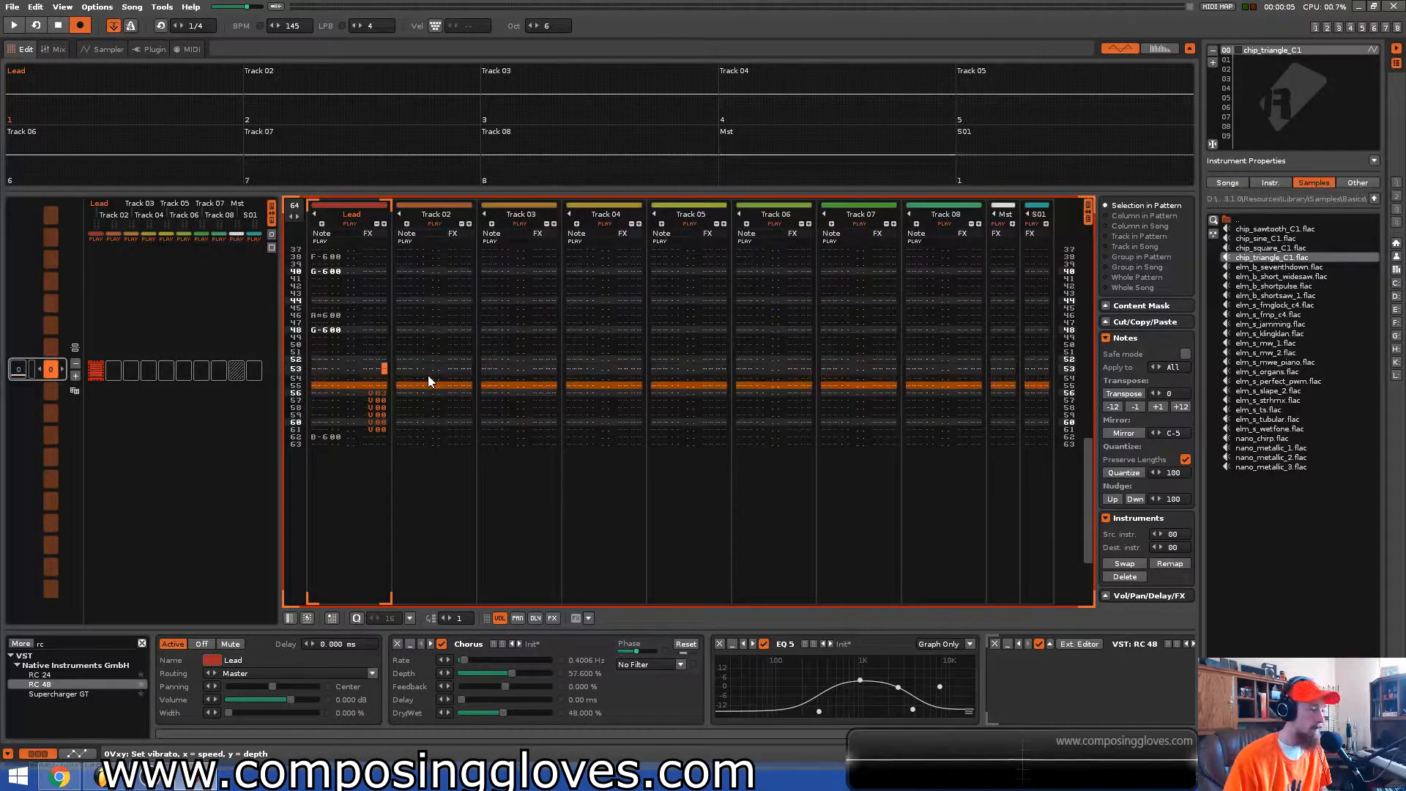
{"action": "key", "text": "space"}
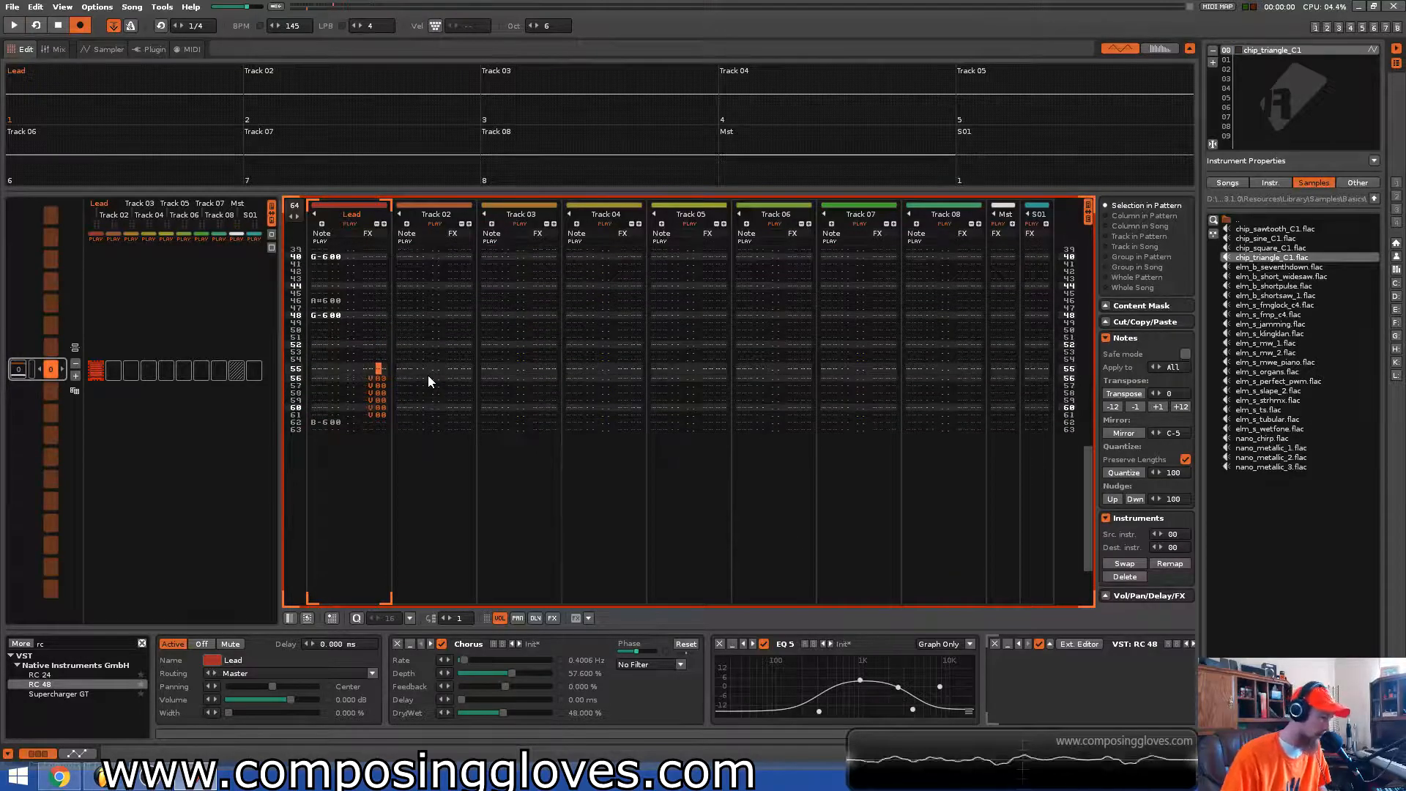
Try a value of 4 in the line 56 vibrato command and play the passage
{"action": "type", "text": "4"}
{"action": "key", "text": "Up"}
{"action": "key", "text": "Left"}
{"action": "key", "text": "Up"}
{"action": "key", "text": "Up"}
{"action": "key", "text": "Up"}
{"action": "key", "text": "Up"}
{"action": "key", "text": "Up"}
{"action": "key", "text": "Up"}
{"action": "key", "text": "Up"}
{"action": "key", "text": "Up"}
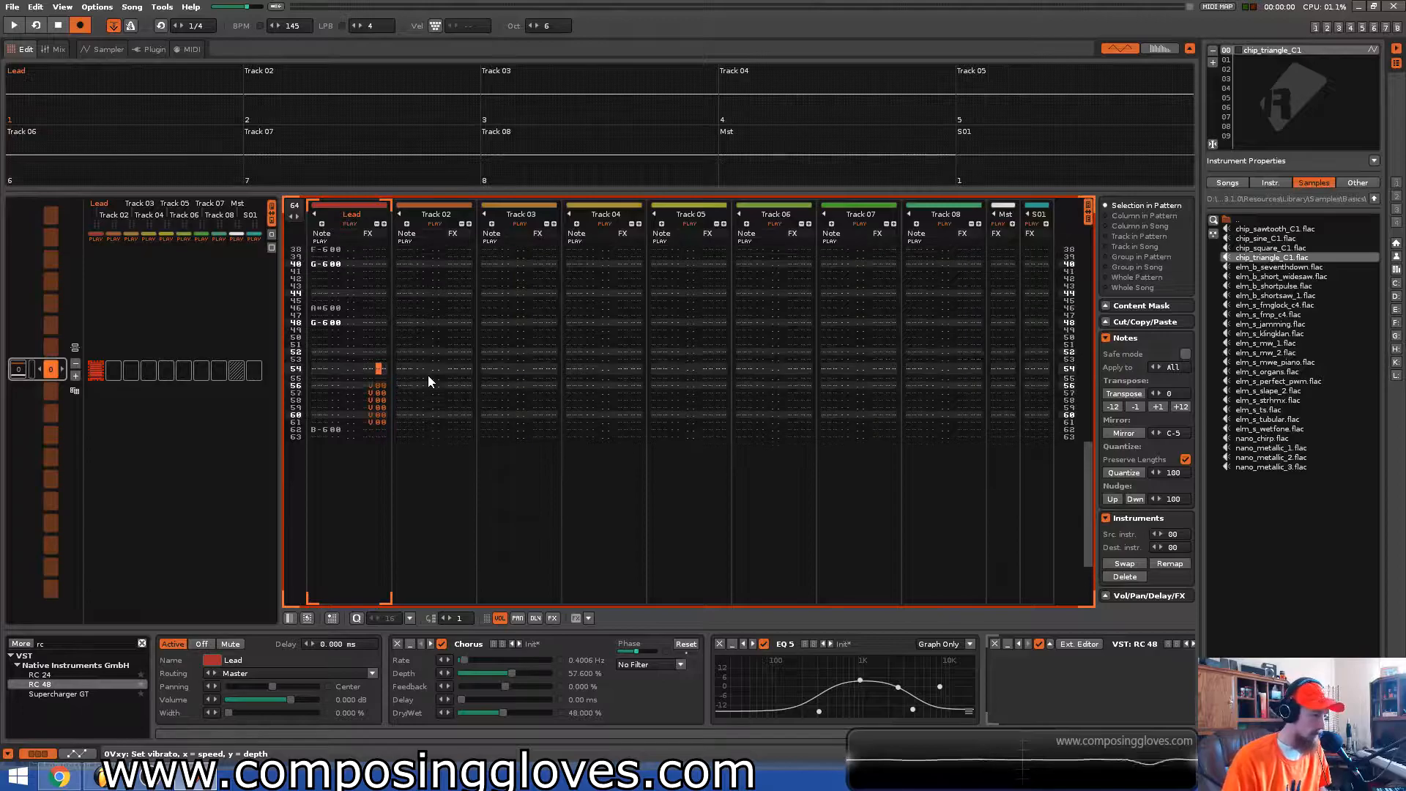
{"action": "key", "text": "space"}
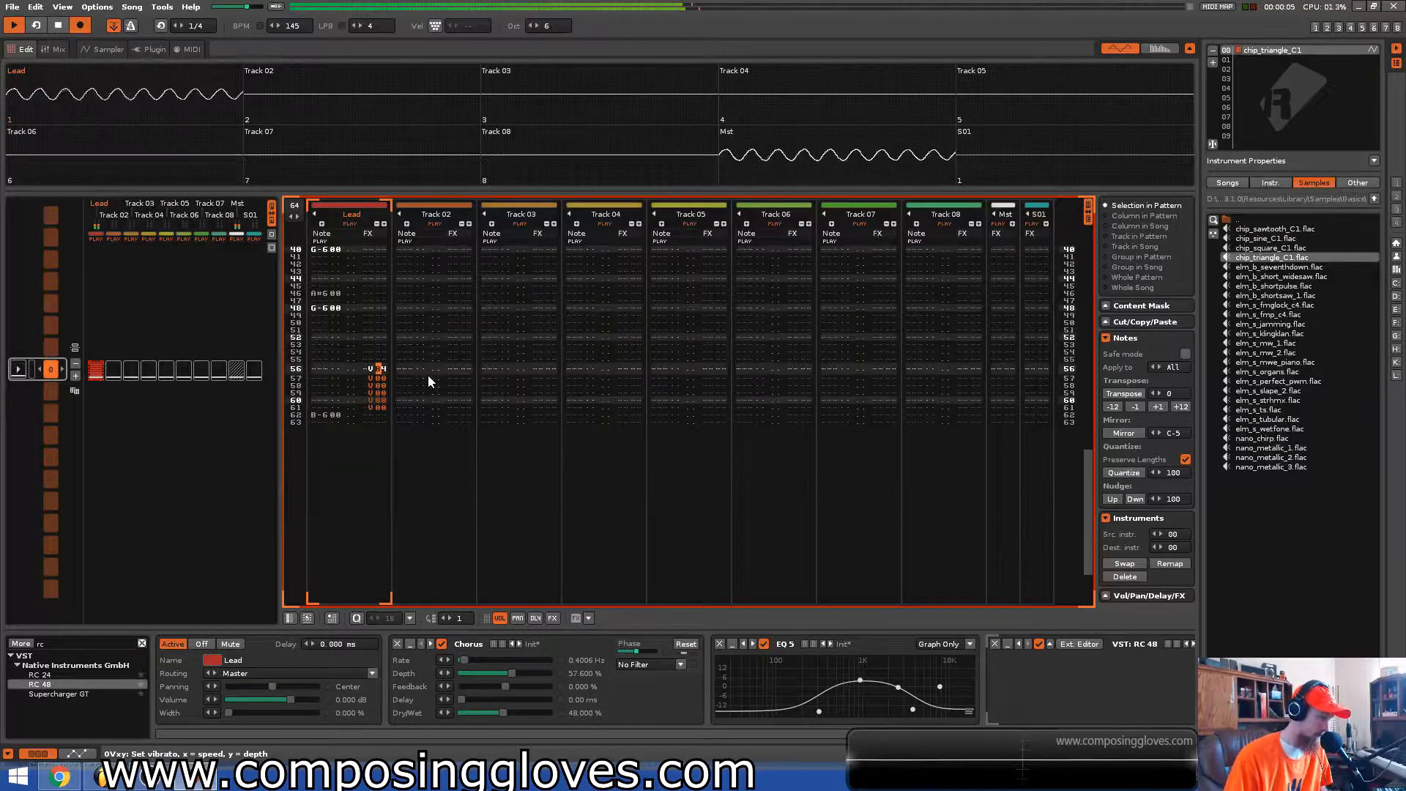
Play back the last lines of the pattern repeatedly to judge the vibrato on the held note
{"action": "key", "text": "Up"}
{"action": "key", "text": "Up"}
{"action": "key", "text": "Up"}
{"action": "key", "text": "Up"}
{"action": "key", "text": "Up"}
{"action": "key", "text": "Up"}
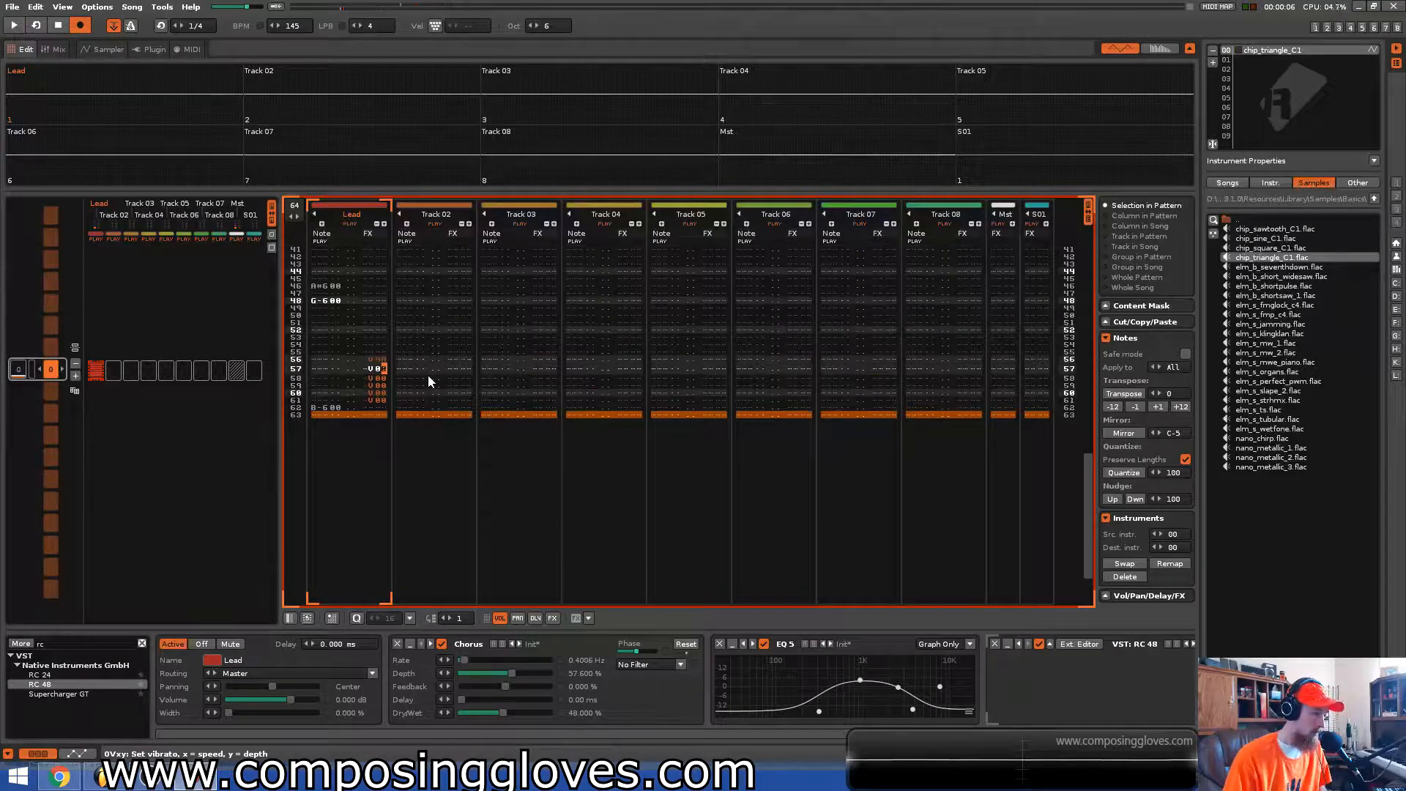
{"action": "key", "text": "Up"}
{"action": "key", "text": "Up"}
{"action": "key", "text": "Up"}
{"action": "key", "text": "Down"}
{"action": "key", "text": "Down"}
{"action": "key", "text": "Down"}
{"action": "key", "text": "Down"}
{"action": "key", "text": "Down"}
{"action": "key", "text": "Down"}
{"action": "key", "text": "Down"}
{"action": "key", "text": "Down"}
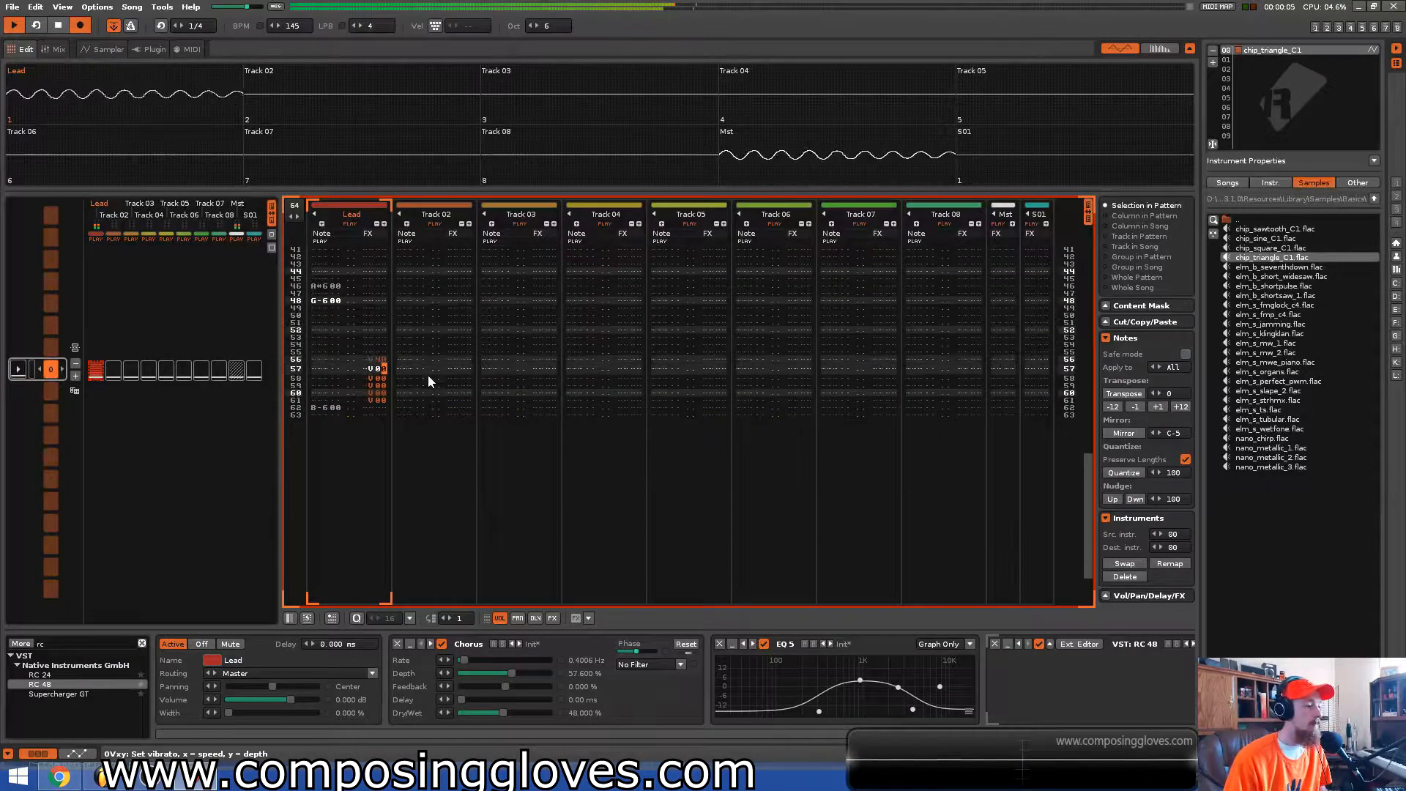
{"action": "key", "text": "Up"}
{"action": "key", "text": "Up"}
{"action": "key", "text": "Up"}
{"action": "key", "text": "Up"}
{"action": "key", "text": "Up"}
{"action": "key", "text": "Up"}
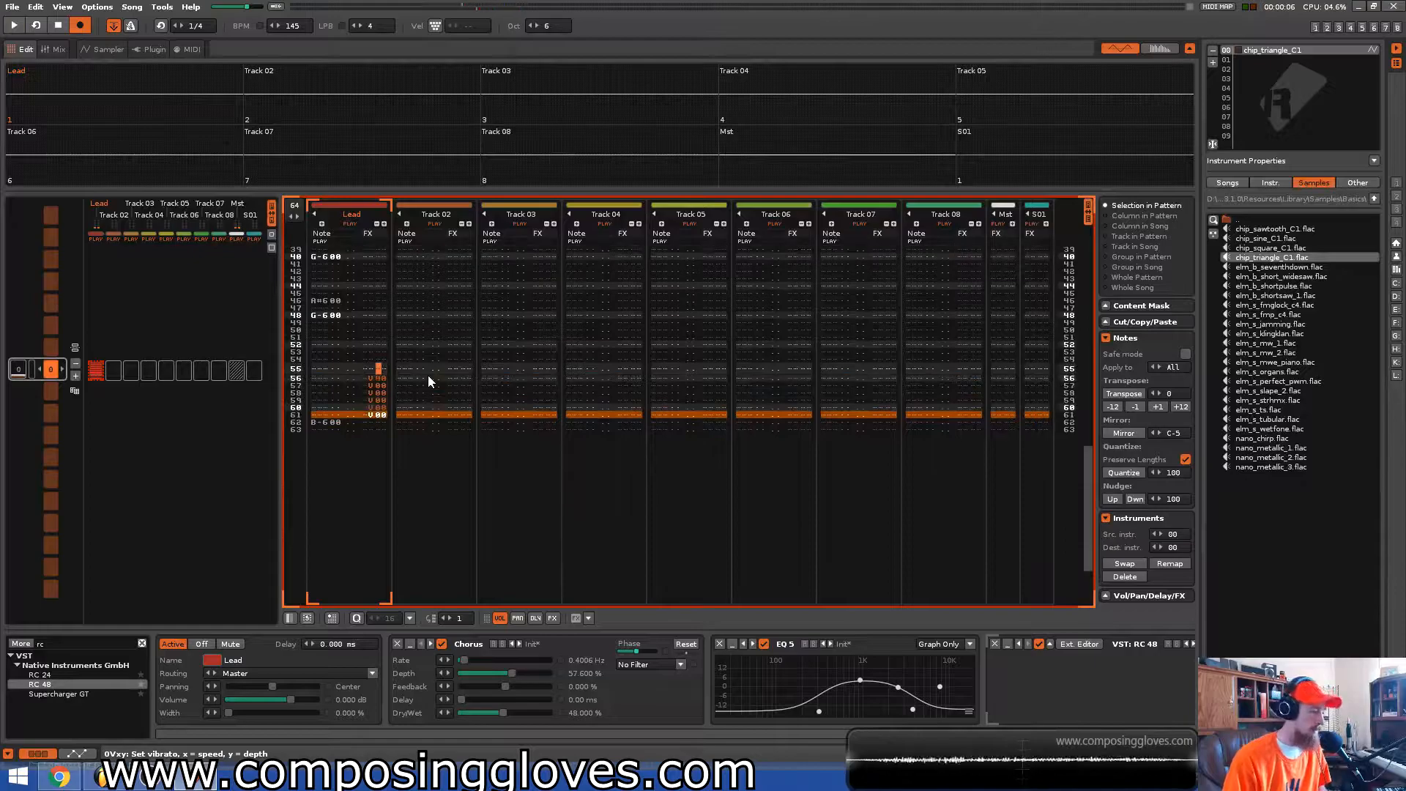
Set the vibrato command on line 56 to C3 and play the pattern
{"action": "key", "text": "Down"}
{"action": "key", "text": "Right"}
{"action": "type", "text": "c"}
{"action": "key", "text": "Right"}
{"action": "key", "text": "Up"}
{"action": "key", "text": "space"}
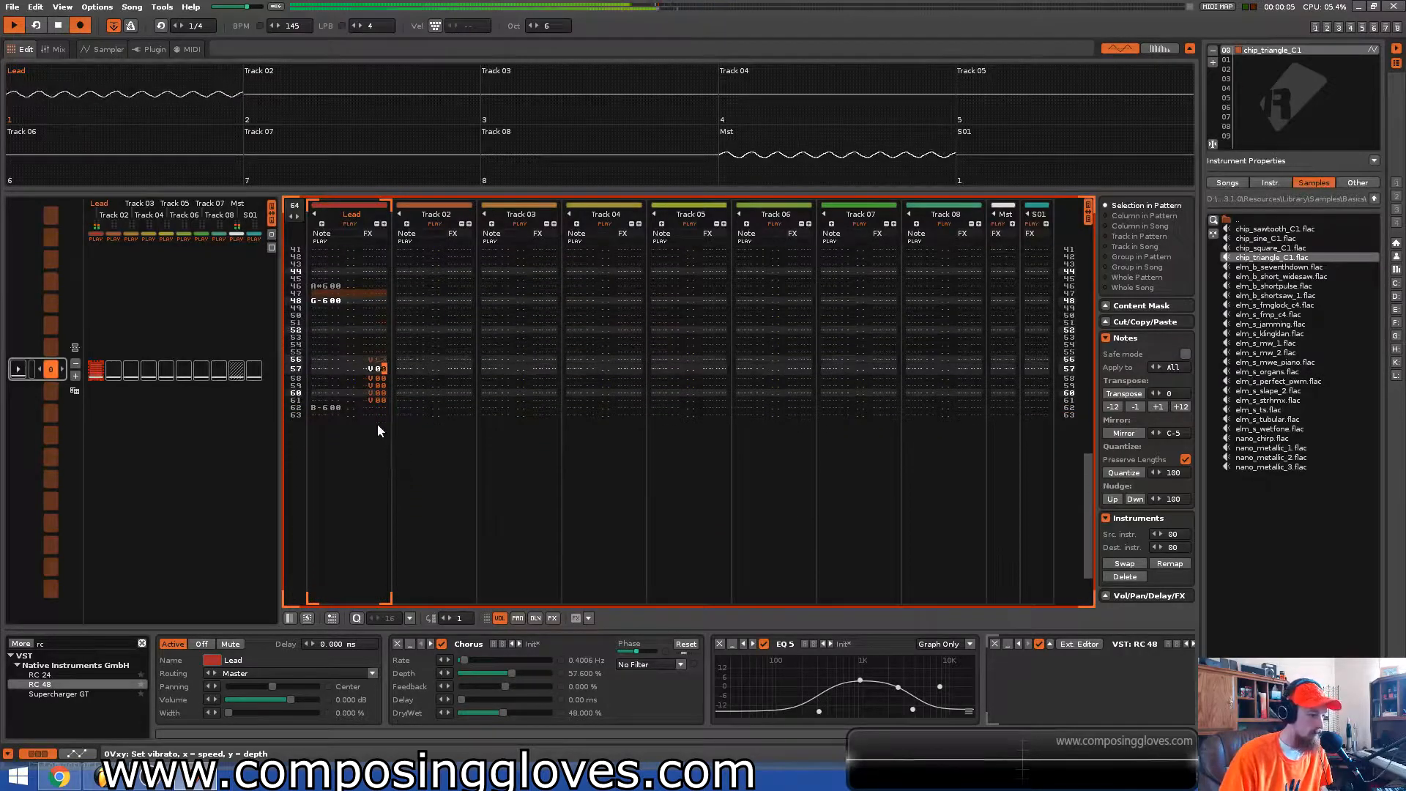
Insert a new pattern after the first one and copy the Lead track's melody into it
{"action": "left_click", "coordinate": [75, 376]}
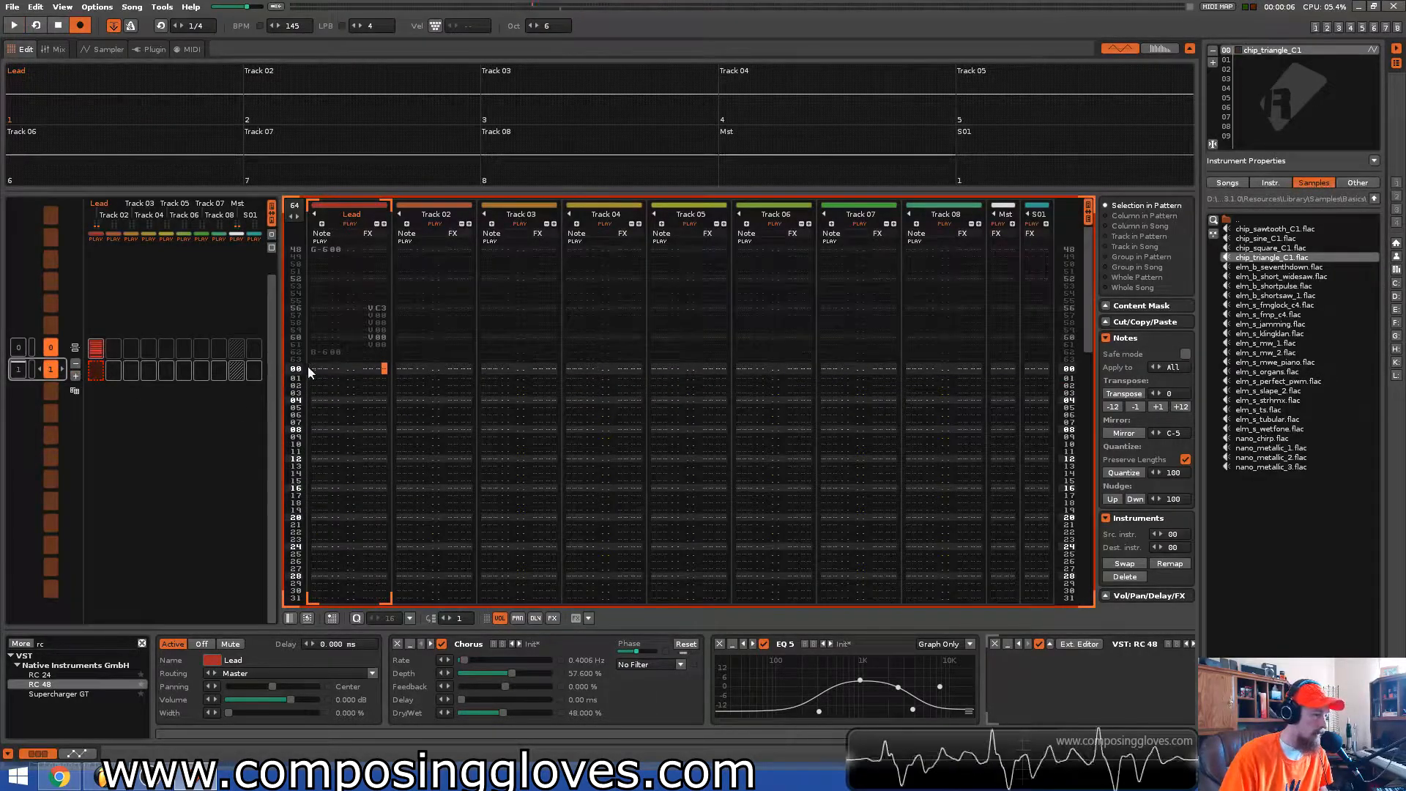
{"action": "left_click", "coordinate": [94, 350]}
{"action": "left_click", "coordinate": [95, 371]}
{"action": "key", "text": "ctrl+v"}
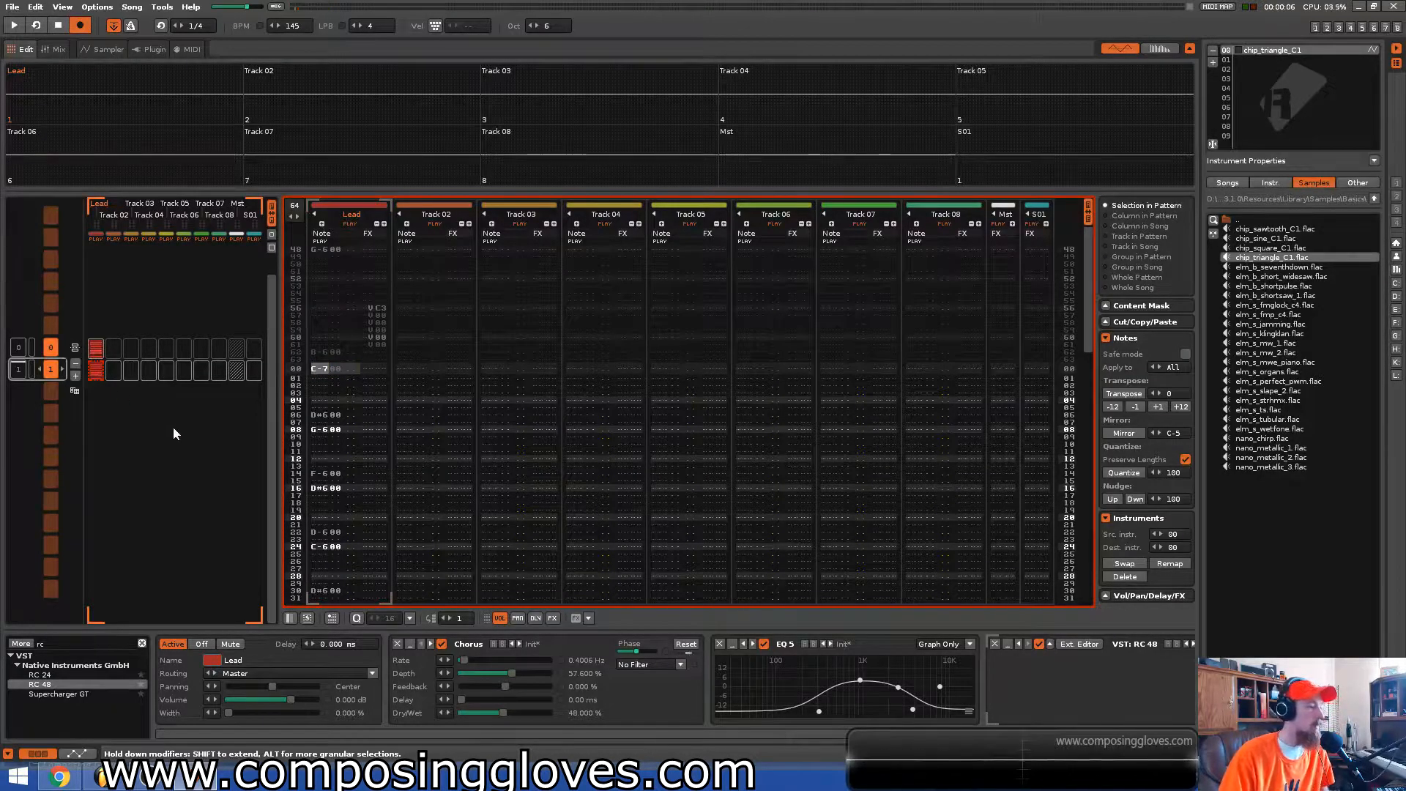
Play the start of the second pattern and replace its Lead notes on lines 06 and 08 with D#7 and D-7
{"action": "key", "text": "Return"}
{"action": "key", "text": "Return"}
{"action": "key", "text": "Return"}
{"action": "key", "text": "Return"}
{"action": "key", "text": "Return"}
{"action": "key", "text": "Return"}
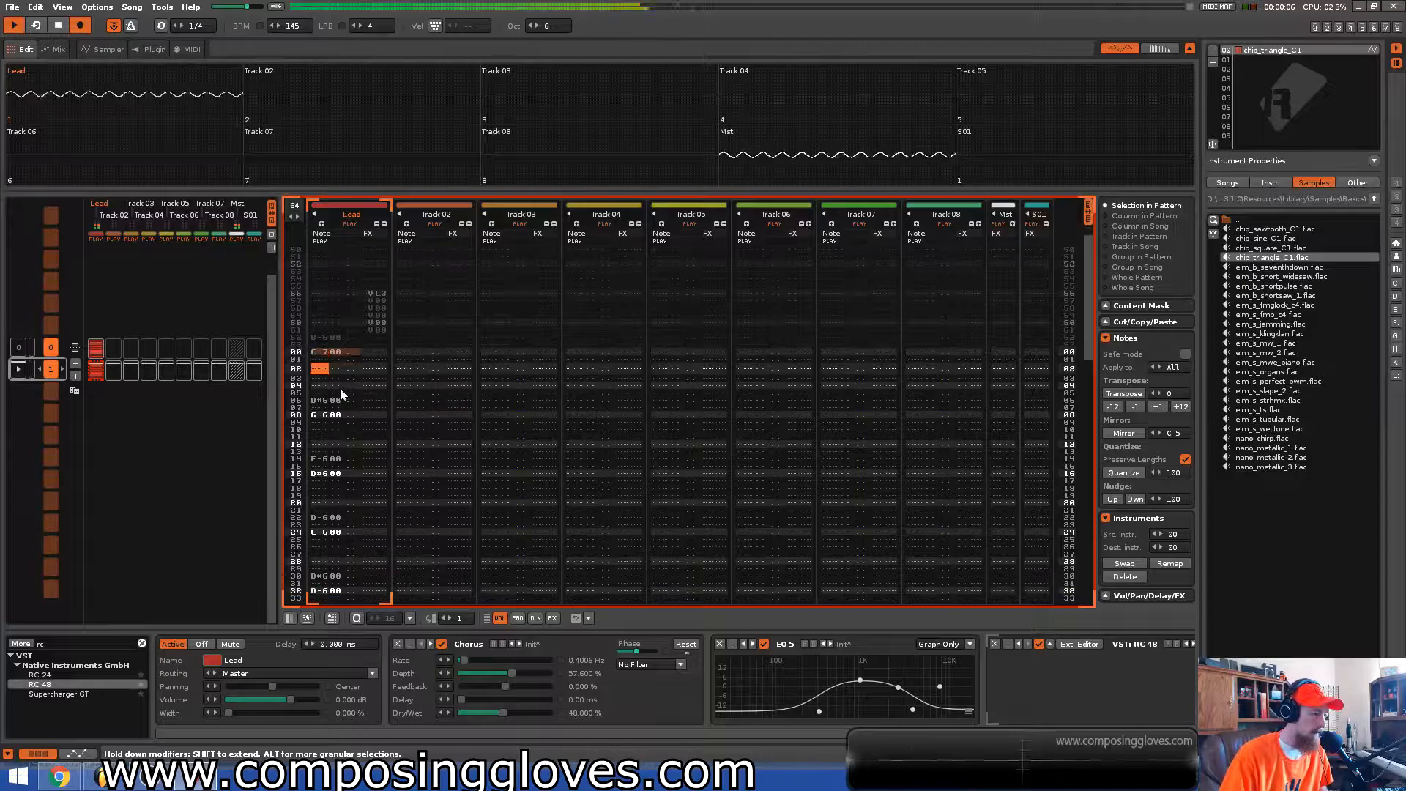
{"action": "key", "text": "3"}
{"action": "key", "text": "Down"}
{"action": "key", "text": "w"}
Replace the second pattern's Lead notes on lines 14 and 16 with D#7 and F-7
{"action": "key", "text": "Down"}
{"action": "key", "text": "Down"}
{"action": "key", "text": "Down"}
{"action": "key", "text": "Down"}
{"action": "key", "text": "Down"}
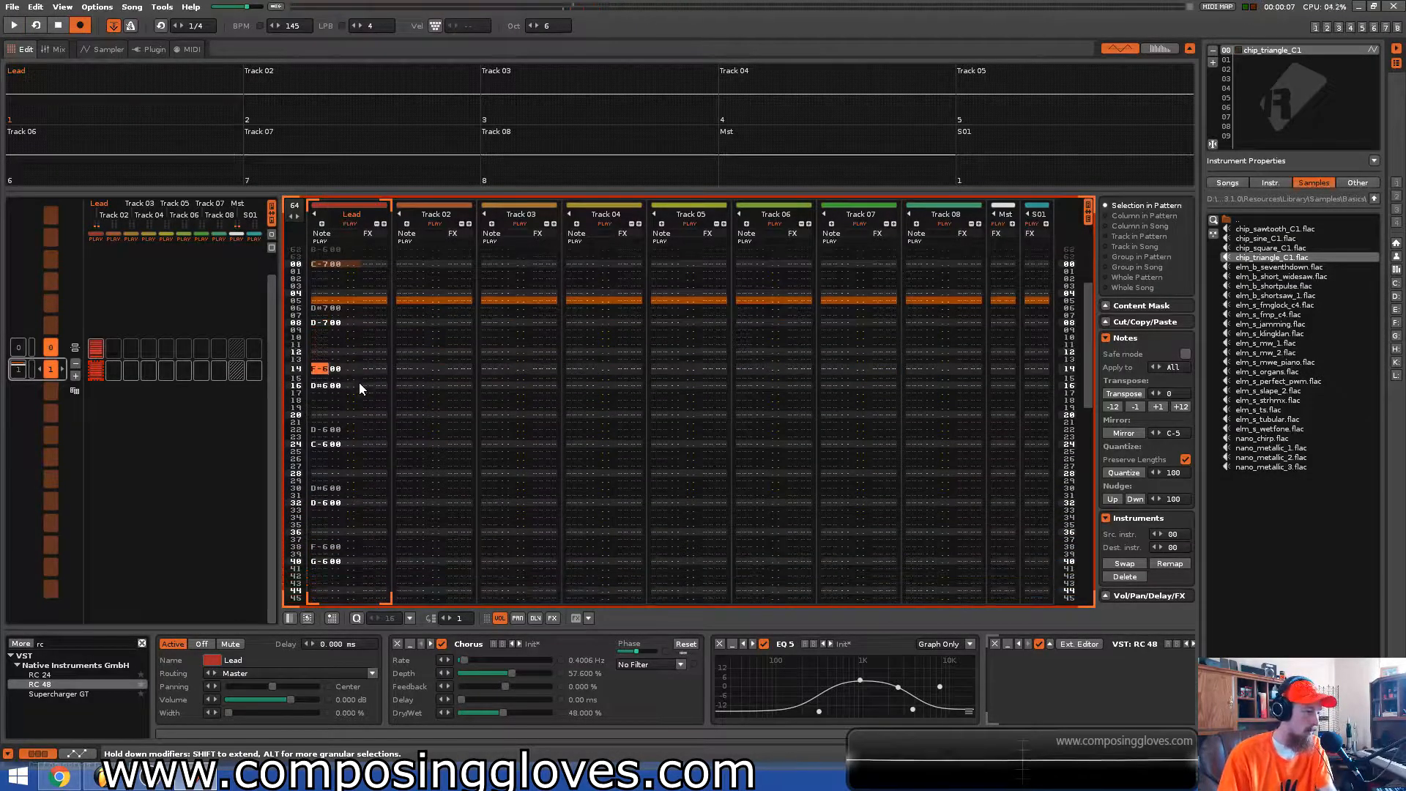
{"action": "key", "text": "3"}
{"action": "key", "text": "Down"}
{"action": "key", "text": "r"}
Replace the second pattern's Lead notes on lines 22 and 24 with D-7 and C-7
{"action": "key", "text": "Down"}
{"action": "key", "text": "Down"}
{"action": "key", "text": "Down"}
{"action": "key", "text": "Down"}
{"action": "key", "text": "Down"}
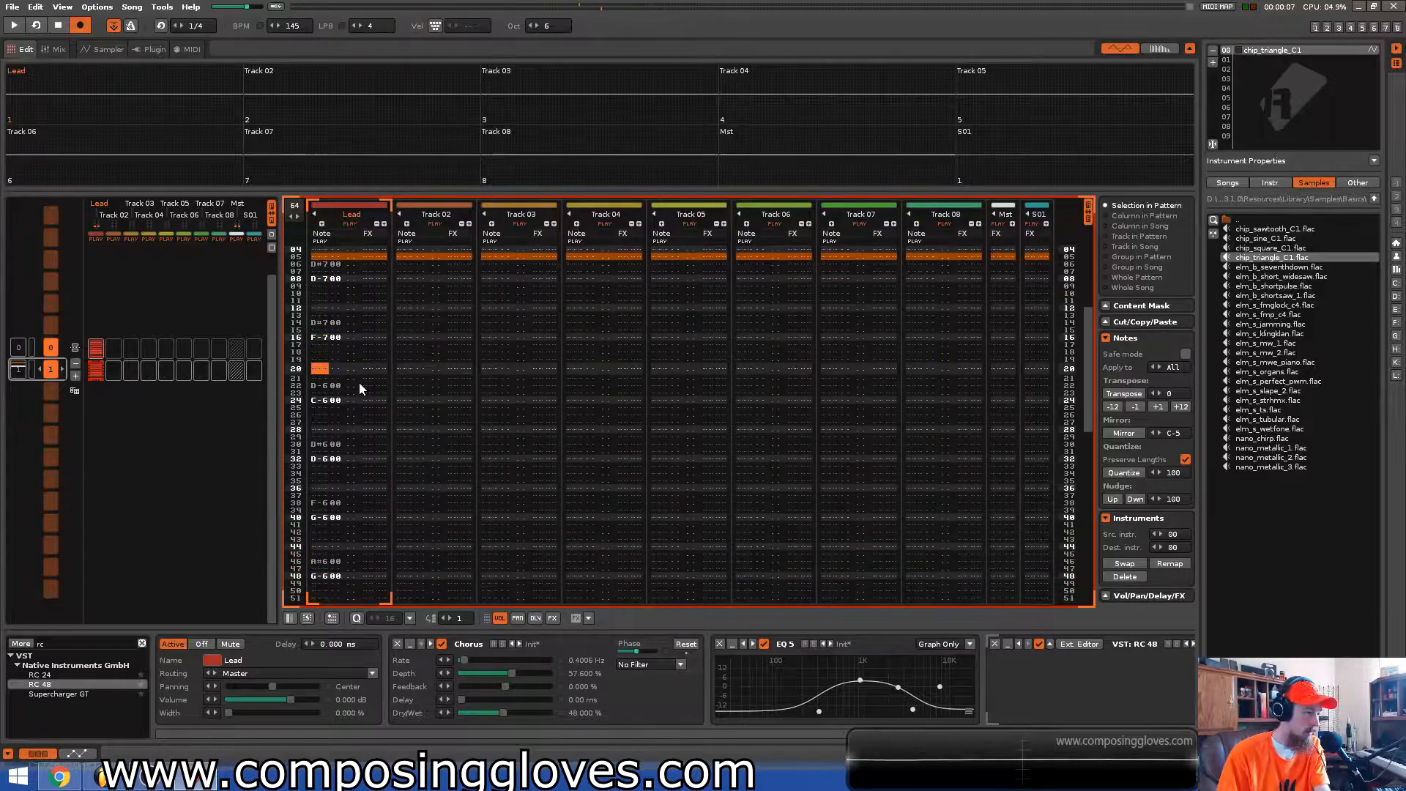
{"action": "key", "text": "w"}
{"action": "key", "text": "Down"}
{"action": "key", "text": "Down"}
{"action": "key", "text": "q"}
Replace the second pattern's Lead notes on lines 30 and 32 with A#6 and G-6
{"action": "key", "text": "Down"}
{"action": "key", "text": "Down"}
{"action": "key", "text": "Down"}
{"action": "key", "text": "Down"}
{"action": "key", "text": "Down"}
{"action": "key", "text": "Down"}
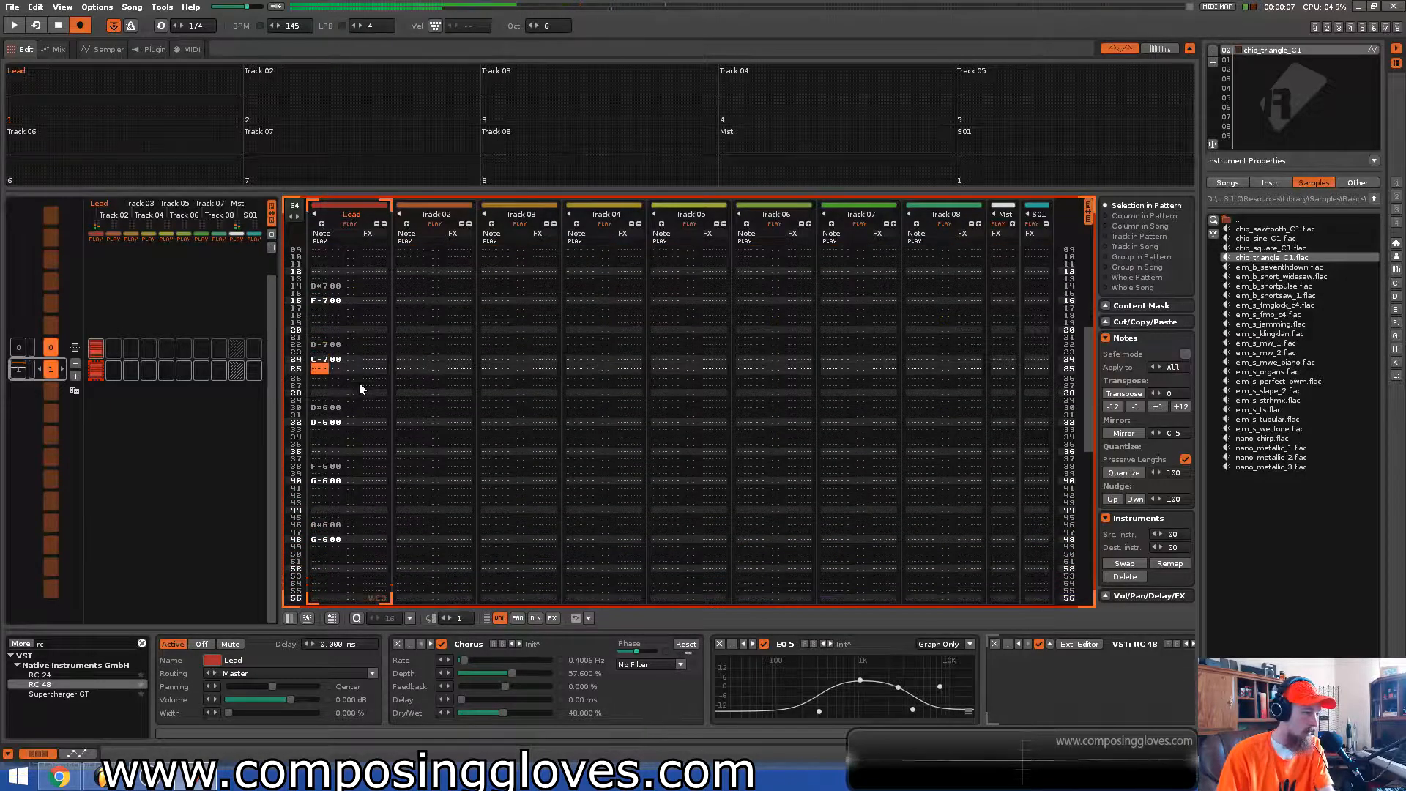
{"action": "key", "text": "j"}
{"action": "key", "text": "Down"}
{"action": "key", "text": "Down"}
{"action": "key", "text": "b"}
Replace the second pattern's Lead notes on lines 38 and 40 with G#6 and F-6
{"action": "key", "text": "Down"}
{"action": "key", "text": "Down"}
{"action": "key", "text": "Down"}
{"action": "key", "text": "Down"}
{"action": "key", "text": "Down"}
{"action": "key", "text": "Down"}
{"action": "key", "text": "h"}
{"action": "key", "text": "Down"}
{"action": "key", "text": "Down"}
{"action": "key", "text": "v"}
Replace the second pattern's Lead notes on lines 46 and 48 with G-6 and G#6
{"action": "key", "text": "Down"}
{"action": "key", "text": "Down"}
{"action": "key", "text": "Down"}
{"action": "key", "text": "Down"}
{"action": "key", "text": "Down"}
{"action": "key", "text": "Down"}
{"action": "key", "text": "b"}
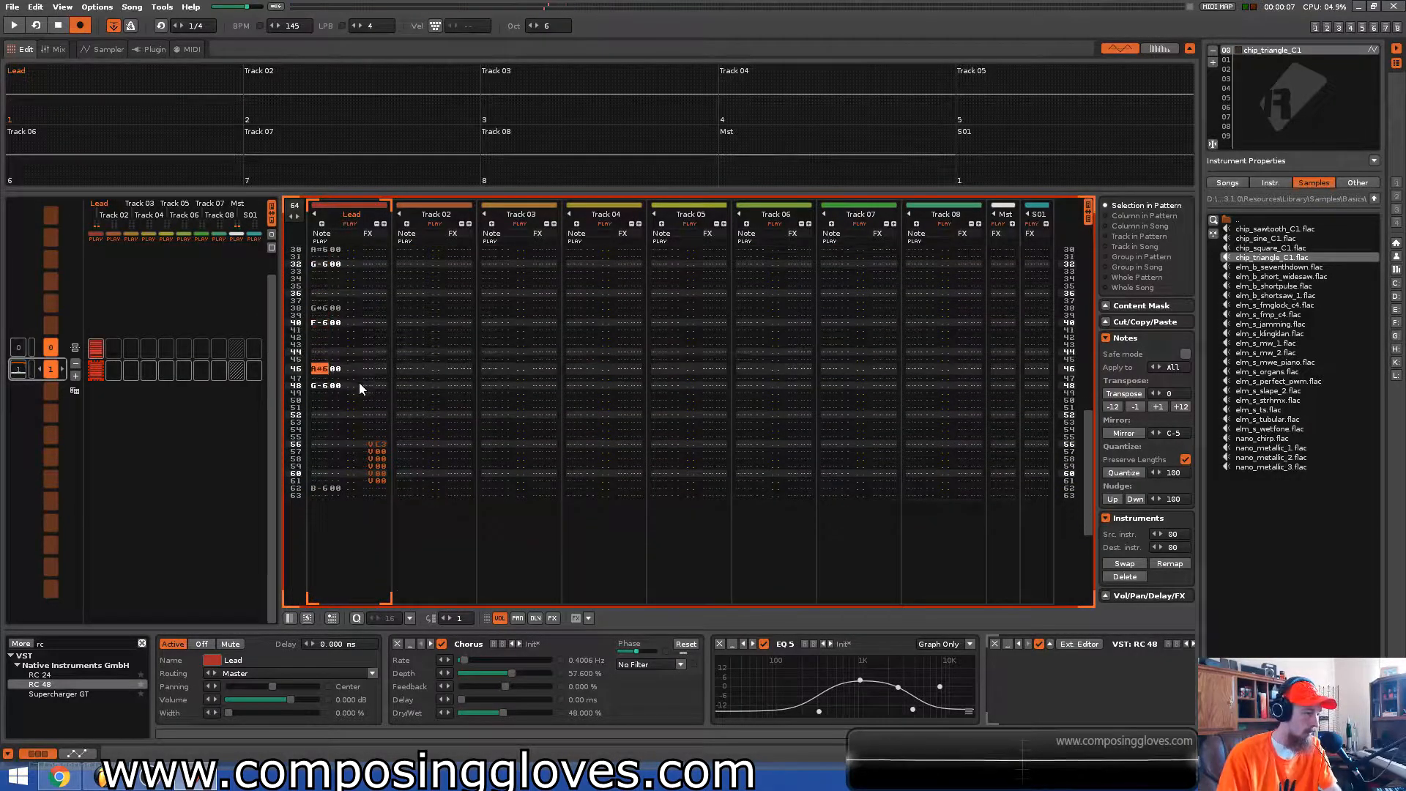
{"action": "key", "text": "Down"}
{"action": "key", "text": "Down"}
{"action": "key", "text": "h"}
Enter D#6 on line 56 and D-6 on line 58 of the second pattern's Lead track
{"action": "key", "text": "Down"}
{"action": "key", "text": "Down"}
{"action": "key", "text": "Down"}
{"action": "key", "text": "Down"}
{"action": "key", "text": "Down"}
{"action": "key", "text": "Down"}
{"action": "key", "text": "Down"}
{"action": "key", "text": "Down"}
{"action": "key", "text": "Down"}
{"action": "key", "text": "Down"}
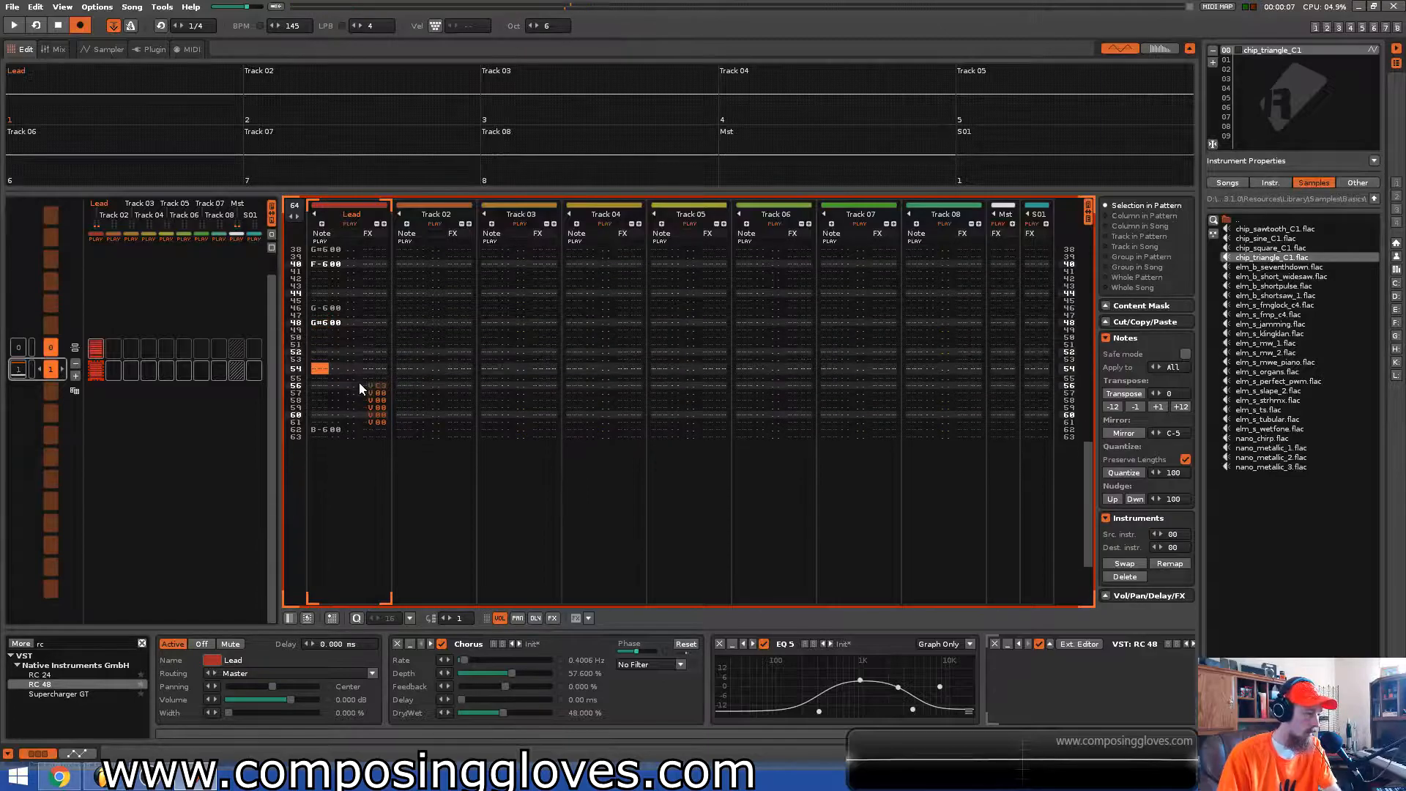
{"action": "key", "text": "Up"}
{"action": "key", "text": "Up"}
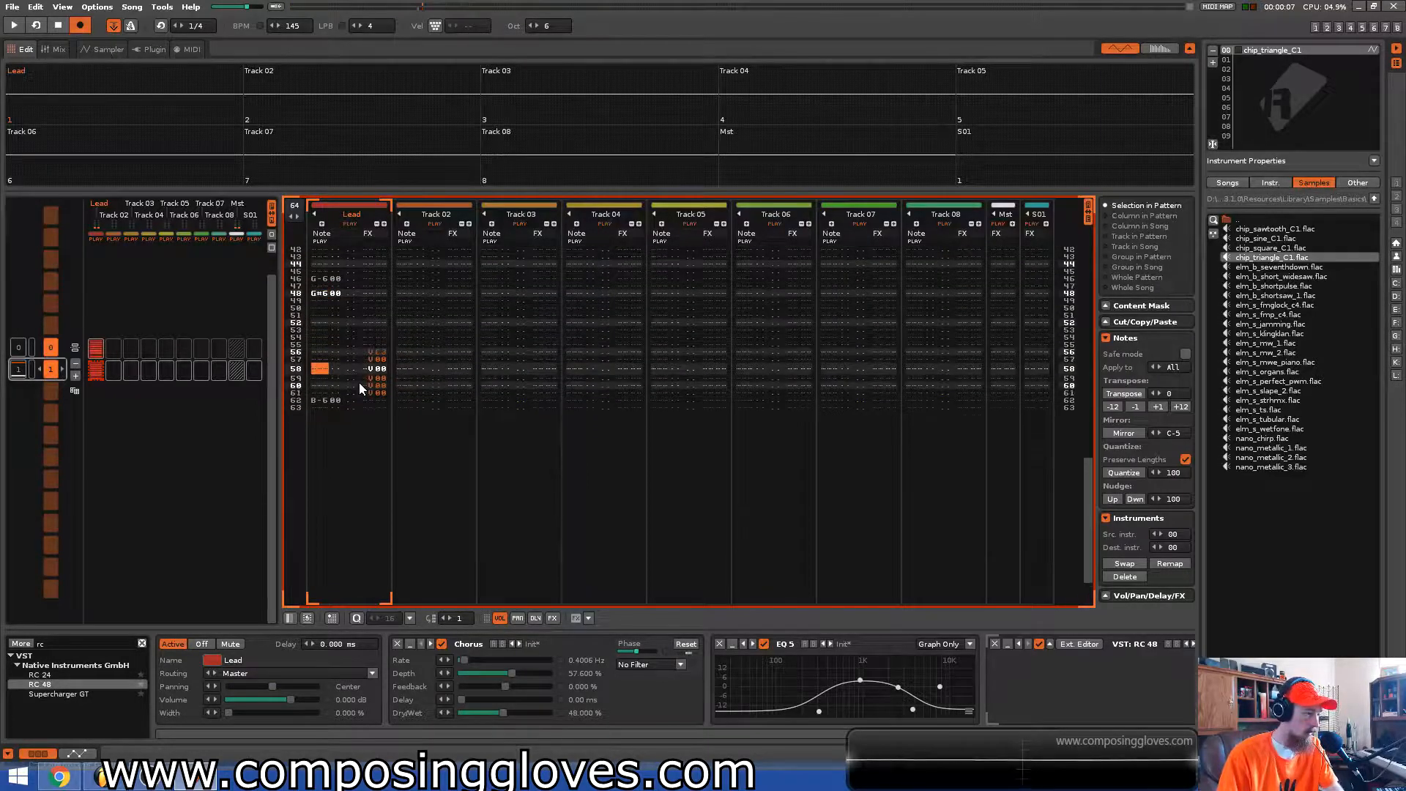
{"action": "key", "text": "b"}
{"action": "key", "text": "Up"}
{"action": "key", "text": "v"}
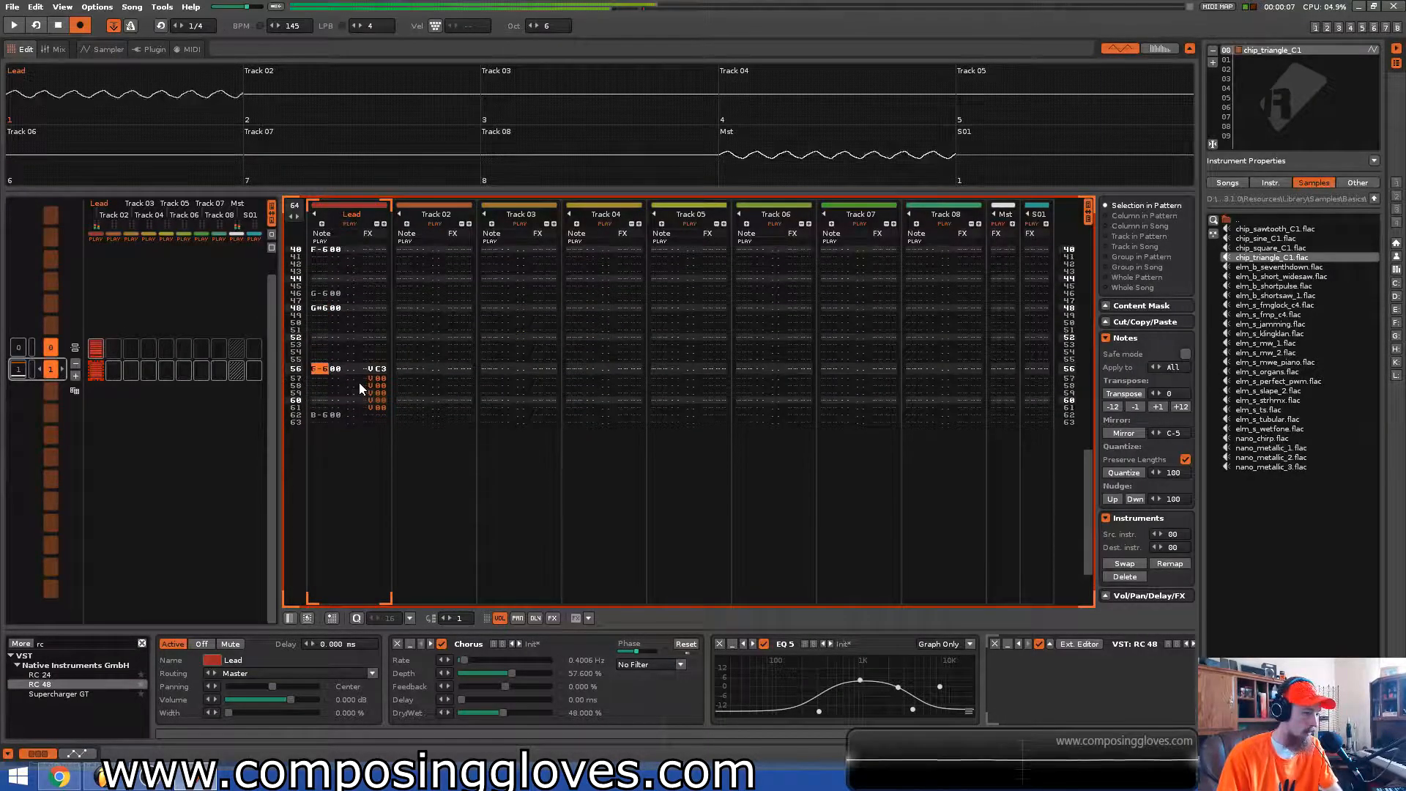
{"action": "key", "text": "Up"}
{"action": "key", "text": "d"}
{"action": "key", "text": "Down"}
{"action": "key", "text": "x"}
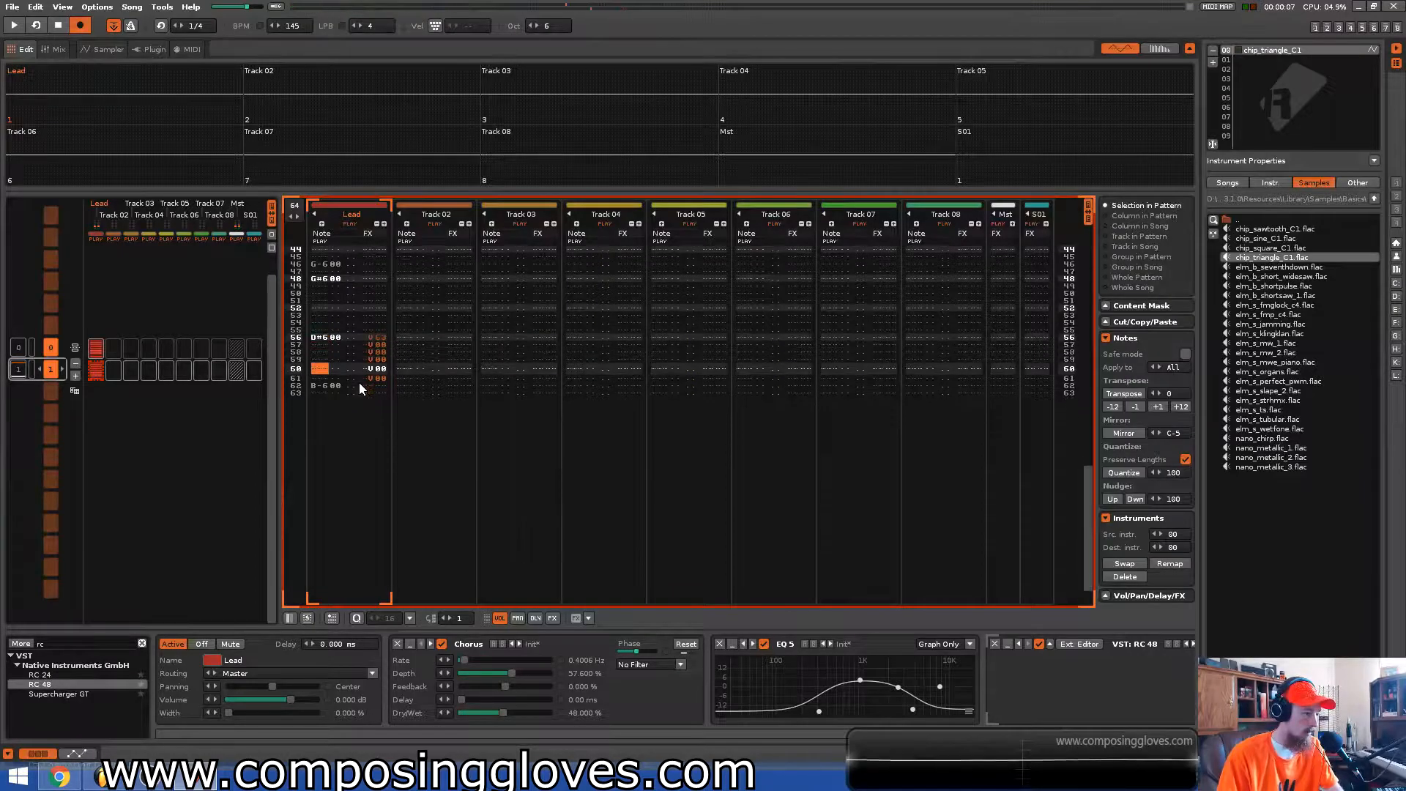
{"action": "key", "text": "Up"}
{"action": "key", "text": "Up"}
{"action": "key", "text": "Up"}
{"action": "key", "text": "Up"}
{"action": "key", "text": "Up"}
{"action": "key", "text": "Up"}
{"action": "key", "text": "Up"}
{"action": "key", "text": "Up"}
{"action": "key", "text": "Up"}
{"action": "key", "text": "Up"}
{"action": "key", "text": "Up"}
{"action": "key", "text": "Up"}
{"action": "key", "text": "Up"}
{"action": "key", "text": "Up"}
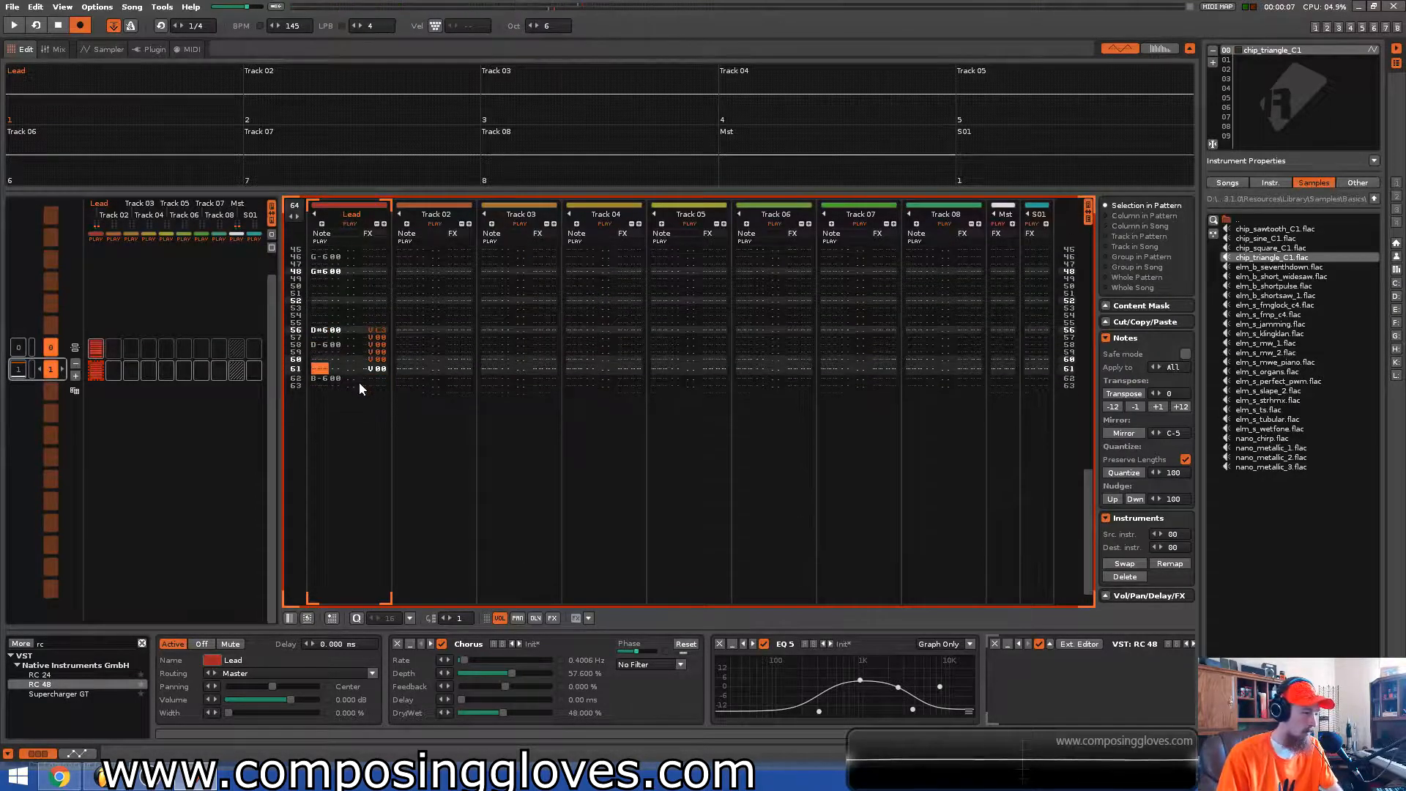
{"action": "key", "text": "Up"}
{"action": "key", "text": "Up"}
{"action": "key", "text": "Up"}
{"action": "key", "text": "Up"}
{"action": "key", "text": "Up"}
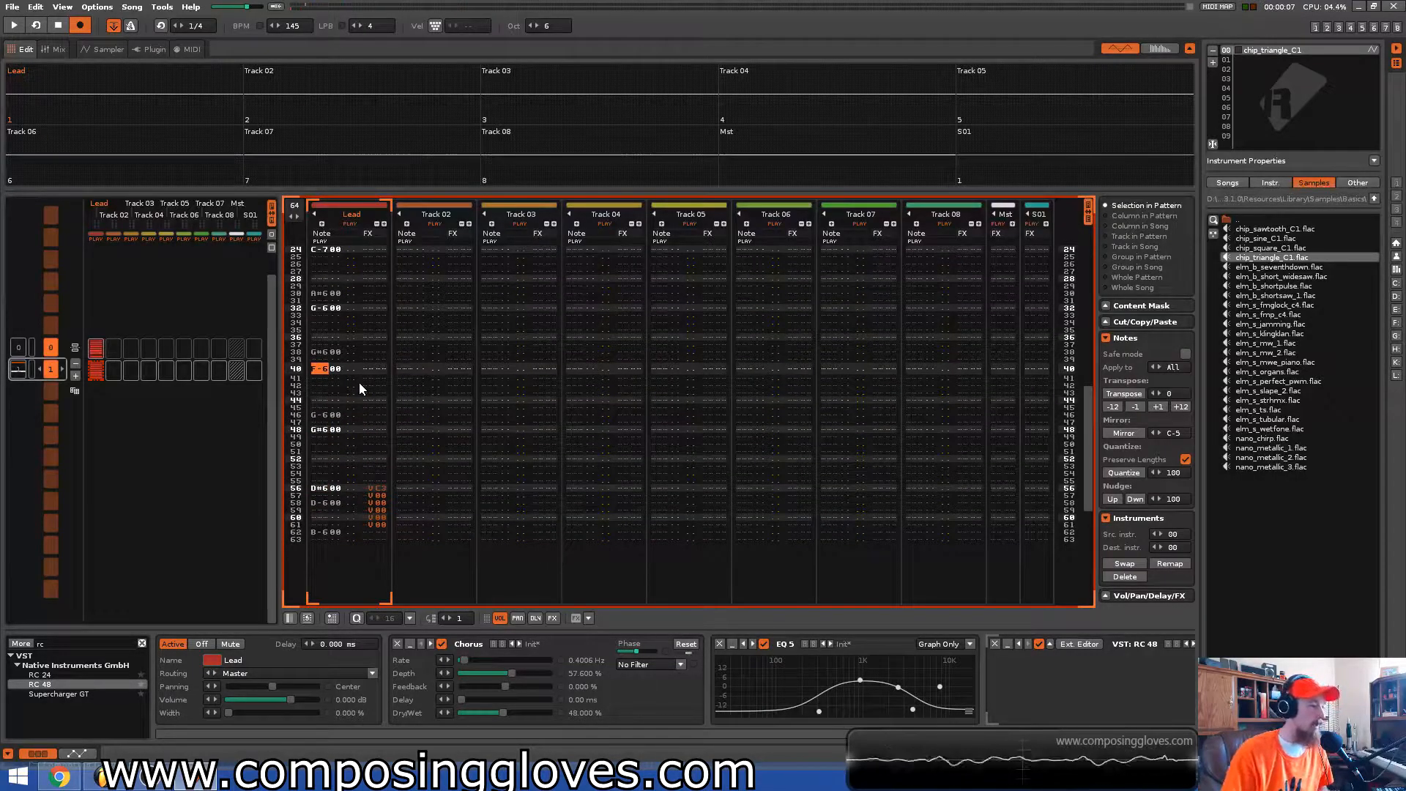
Delete the vibrato commands from lines 56 to 61 of the second pattern's Lead effects column
{"action": "key", "text": "Down"}
{"action": "key", "text": "Down"}
{"action": "key", "text": "Down"}
{"action": "key", "text": "Down"}
{"action": "key", "text": "Down"}
{"action": "key", "text": "Down"}
{"action": "key", "text": "Down"}
{"action": "key", "text": "Down"}
{"action": "key", "text": "Down"}
{"action": "key", "text": "Down"}
{"action": "key", "text": "Down"}
{"action": "key", "text": "Down"}
{"action": "key", "text": "Down"}
{"action": "key", "text": "Down"}
{"action": "key", "text": "Down"}
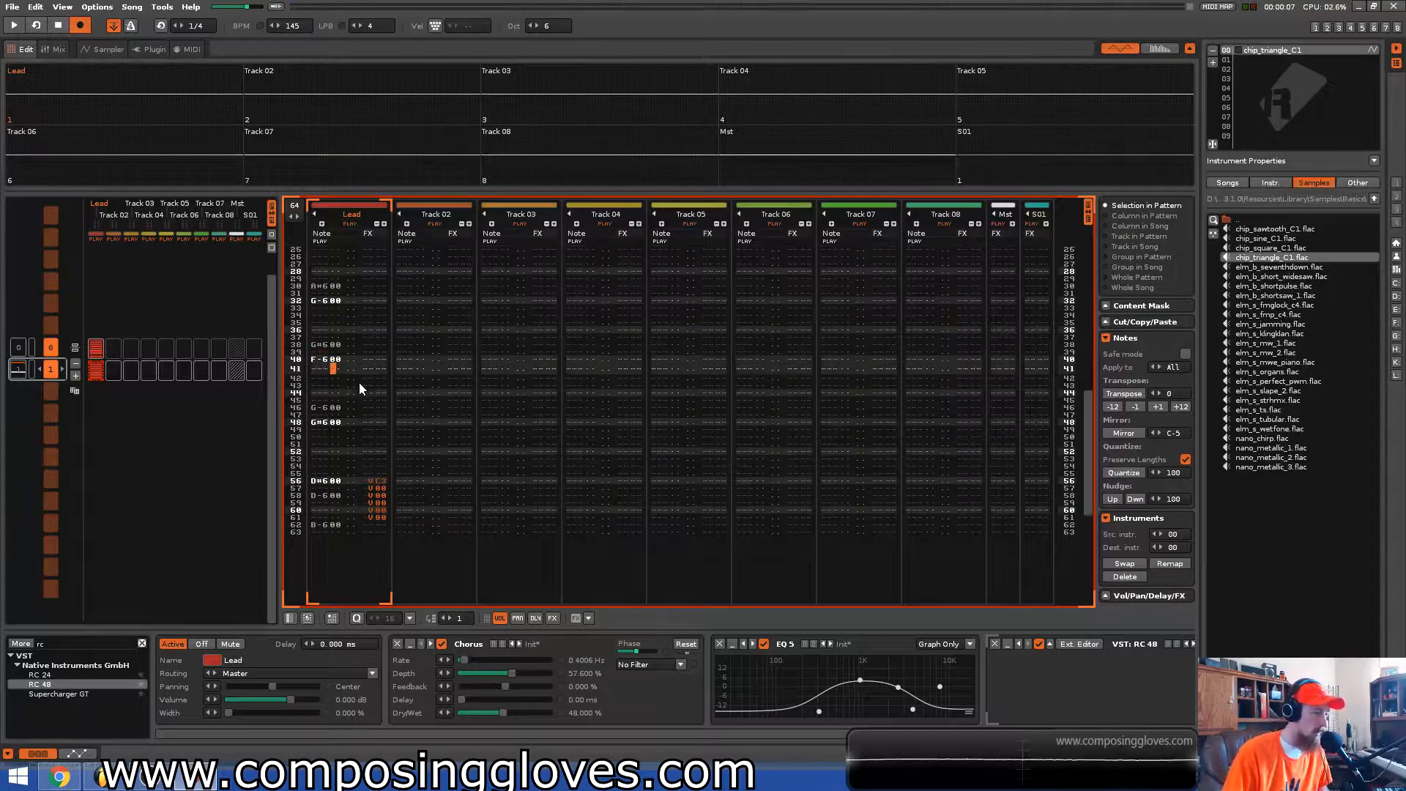
{"action": "key", "text": "Down"}
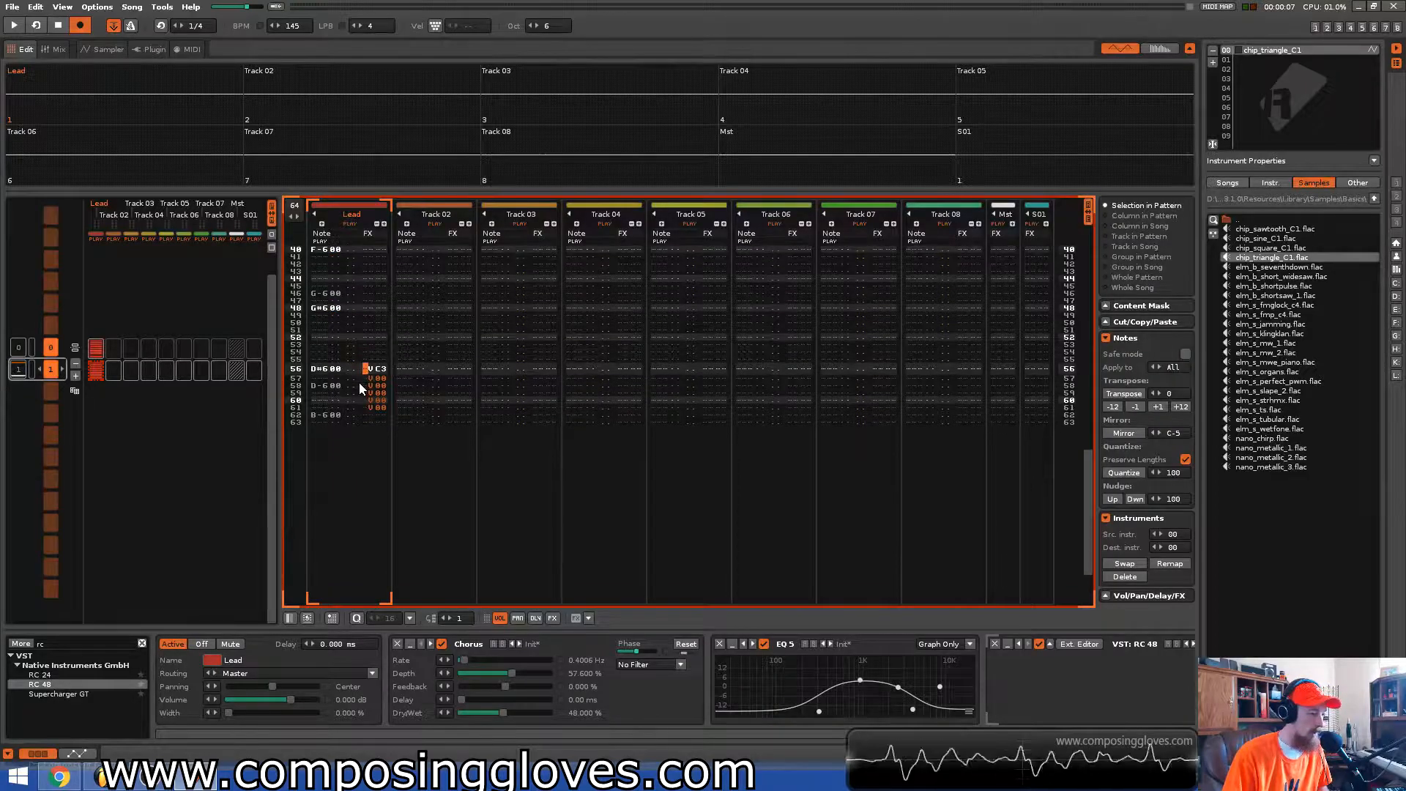
{"action": "key", "text": "Delete"}
{"action": "key", "text": "Delete"}
{"action": "key", "text": "Delete"}
{"action": "key", "text": "Delete"}
{"action": "key", "text": "Delete"}
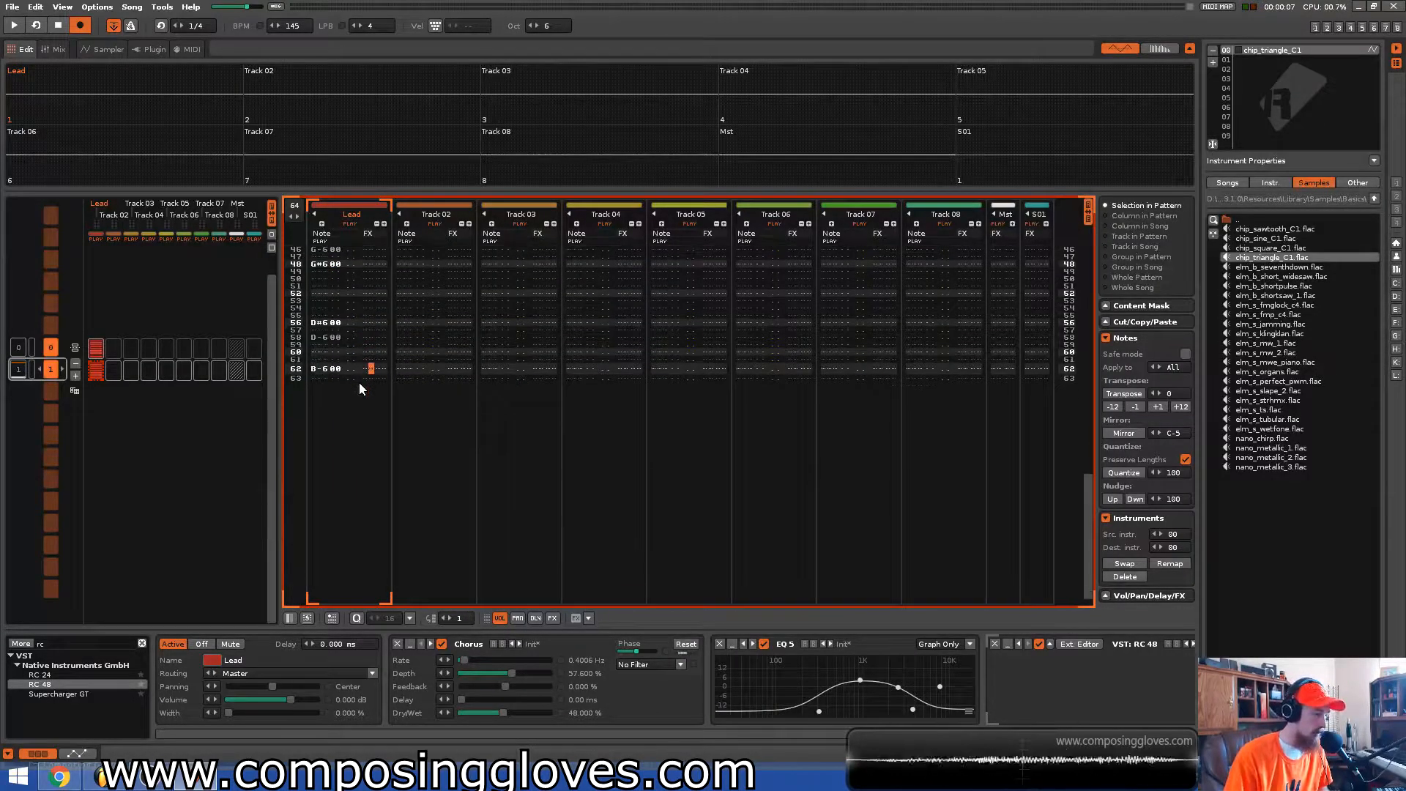
Play back the second pattern to check how the revised Lead melody ends
{"action": "key", "text": "space"}
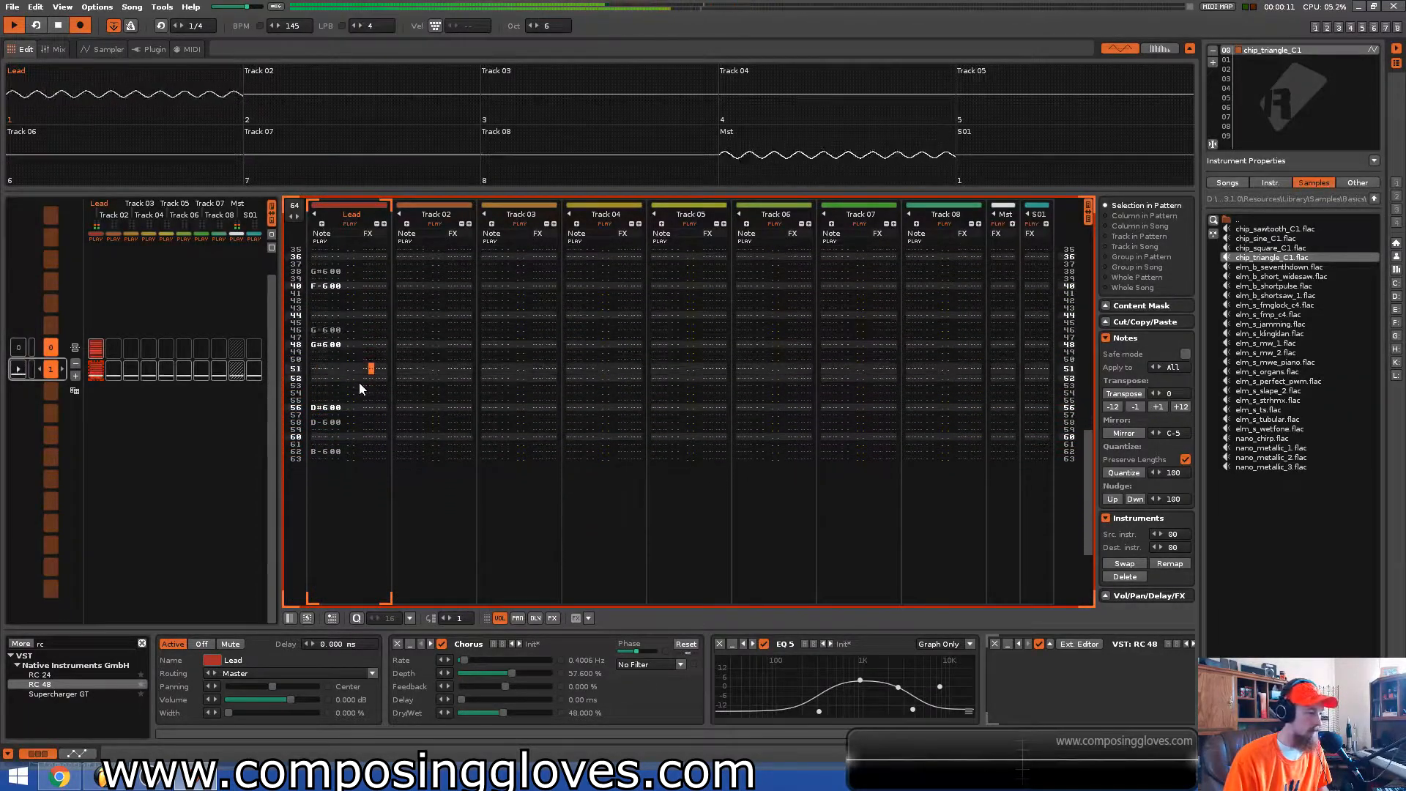
{"action": "key", "text": "space"}
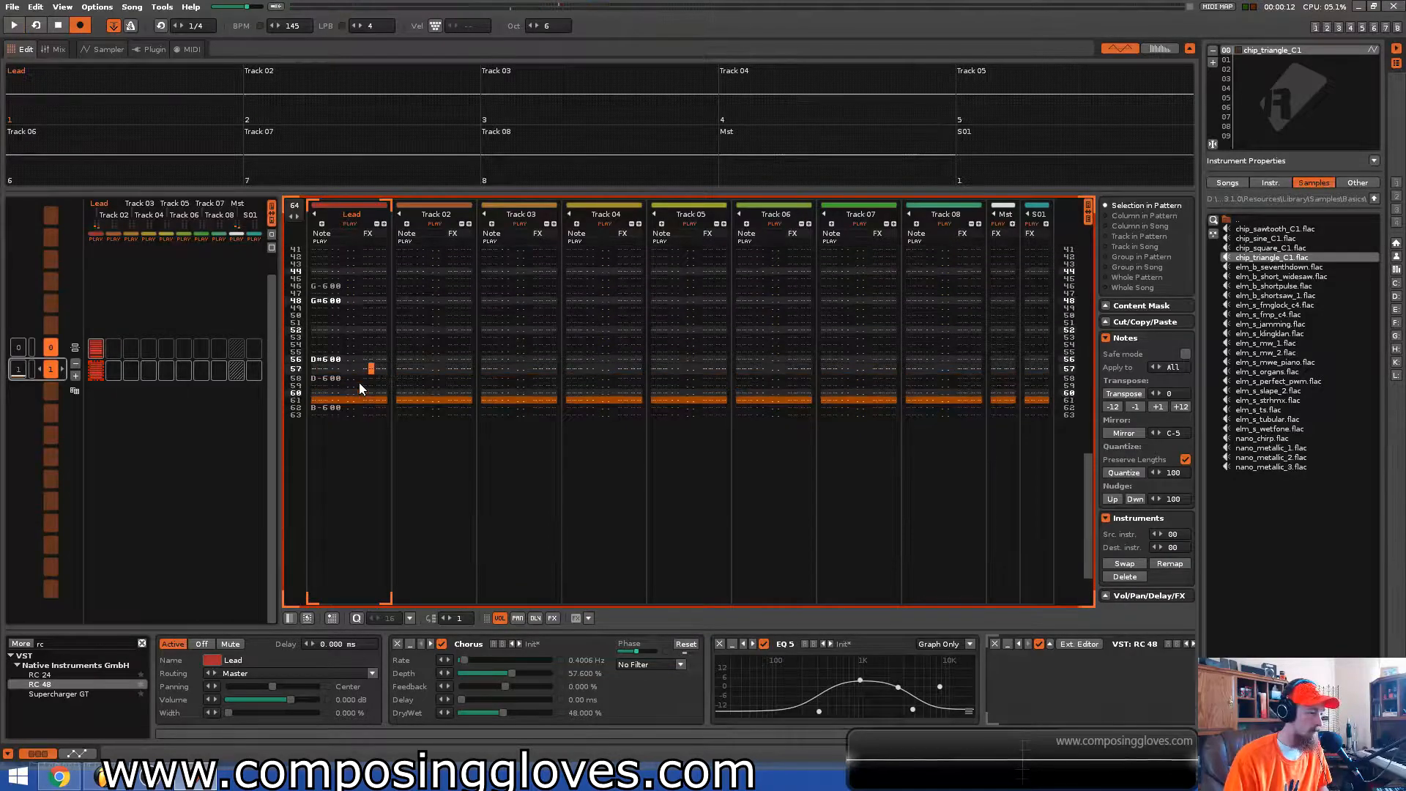
{"action": "key", "text": "Up"}
{"action": "key", "text": "F5"}
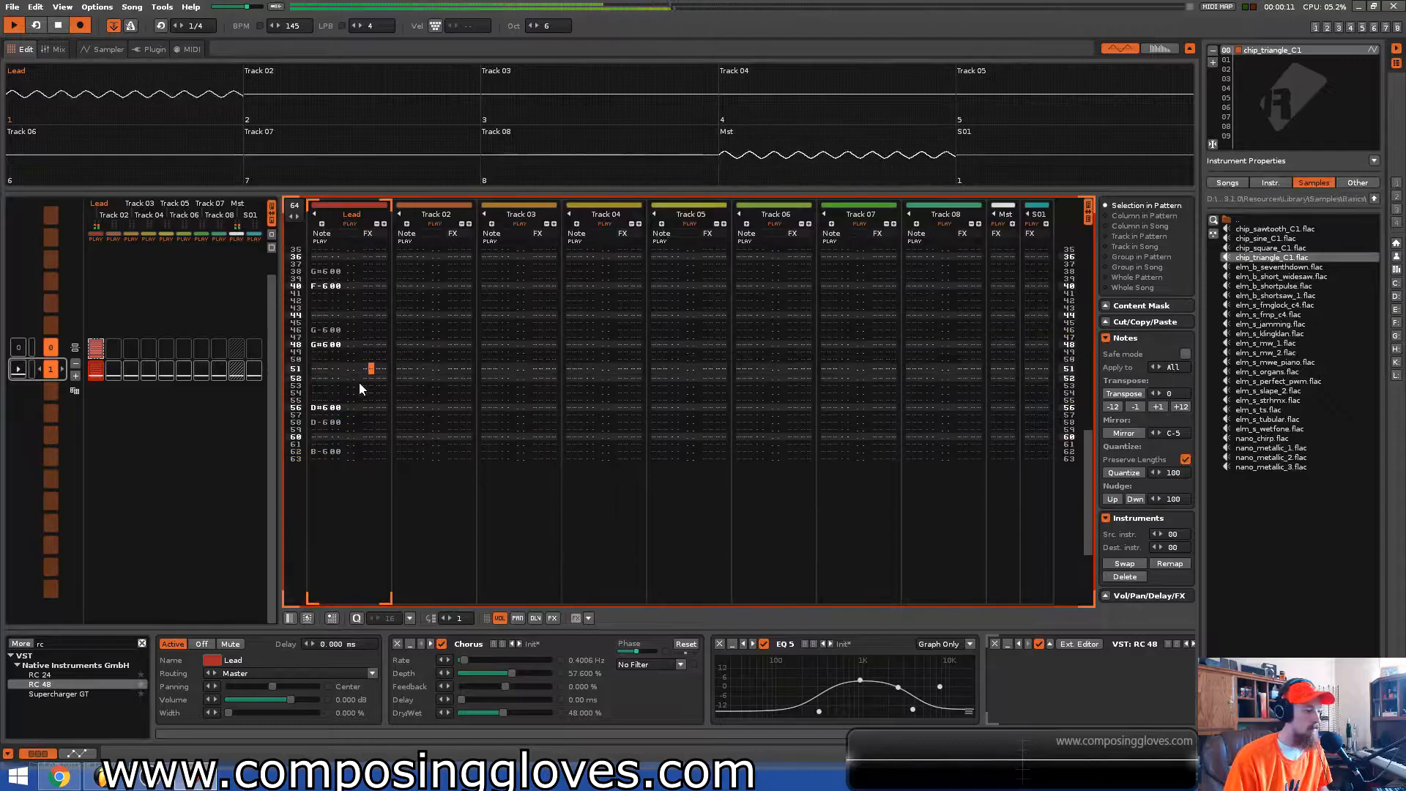
{"action": "key", "text": "Up"}
{"action": "key", "text": "Up"}
{"action": "key", "text": "Up"}
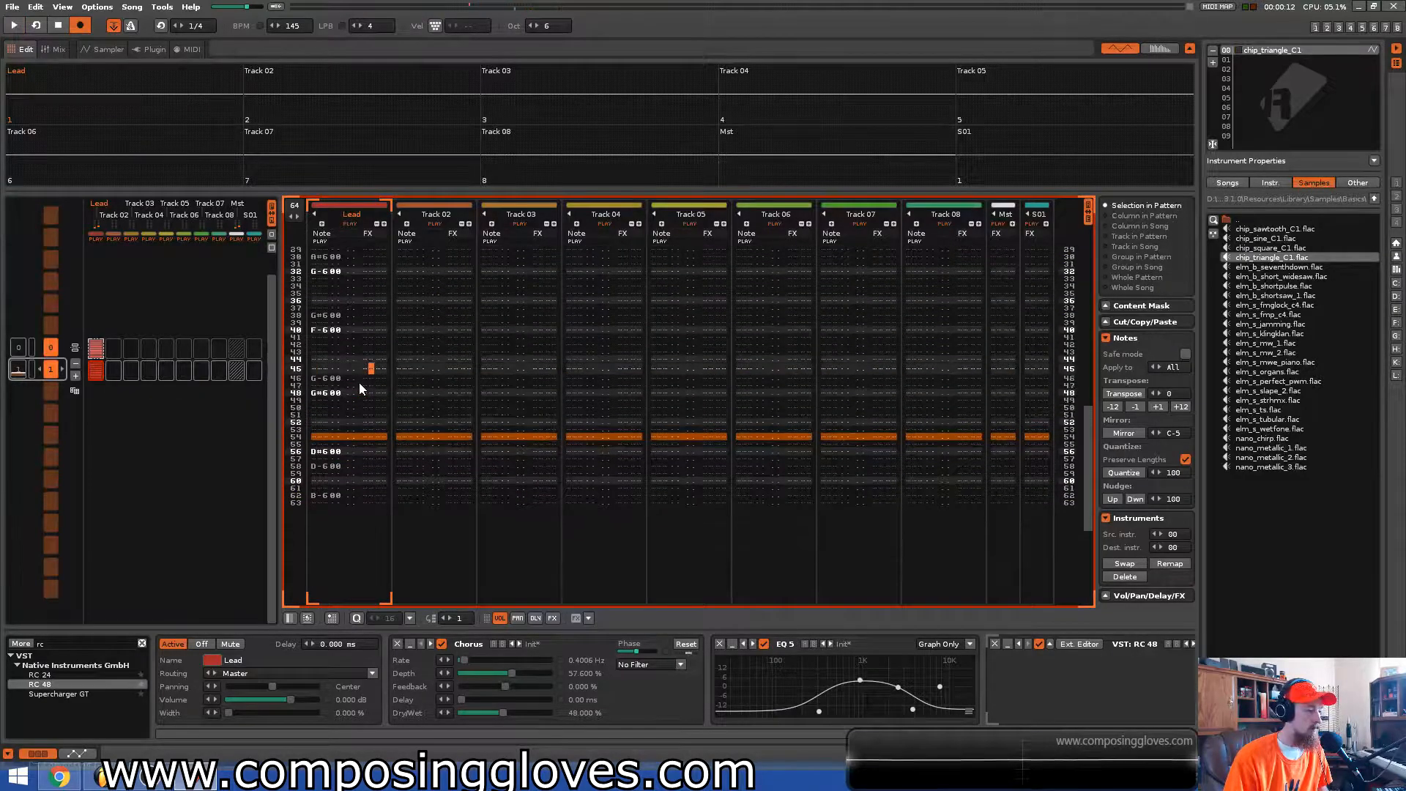
{"action": "key", "text": "space"}
{"action": "key", "text": "space"}
Try moving the second pattern's Lead G#6 from line 48 to line 50 and adding G-6 on line 54
{"action": "key", "text": "Up"}
{"action": "key", "text": "Down"}
{"action": "key", "text": "Left"}
{"action": "key", "text": "Left"}
{"action": "key", "text": "Left"}
{"action": "key", "text": "Up"}
{"action": "key", "text": "Left"}
{"action": "key", "text": "Left"}
{"action": "key", "text": "Left"}
{"action": "key", "text": "Up"}
{"action": "key", "text": "Delete"}
{"action": "key", "text": "Down"}
{"action": "key", "text": "Down"}
{"action": "key", "text": "Up"}
{"action": "key", "text": "h"}
{"action": "key", "text": "Down"}
{"action": "key", "text": "Down"}
{"action": "key", "text": "Down"}
{"action": "key", "text": "b"}
Play back the second pattern's closing lines to audition the shifted Lead notes
{"action": "key", "text": "Up"}
{"action": "key", "text": "Up"}
{"action": "key", "text": "Up"}
{"action": "key", "text": "Up"}
{"action": "key", "text": "Up"}
{"action": "key", "text": "Up"}
{"action": "key", "text": "Up"}
{"action": "key", "text": "Up"}
{"action": "key", "text": "Up"}
{"action": "key", "text": "Up"}
{"action": "key", "text": "Up"}
{"action": "key", "text": "Up"}
{"action": "key", "text": "Up"}
{"action": "key", "text": "Up"}
{"action": "key", "text": "Up"}
{"action": "key", "text": "space"}
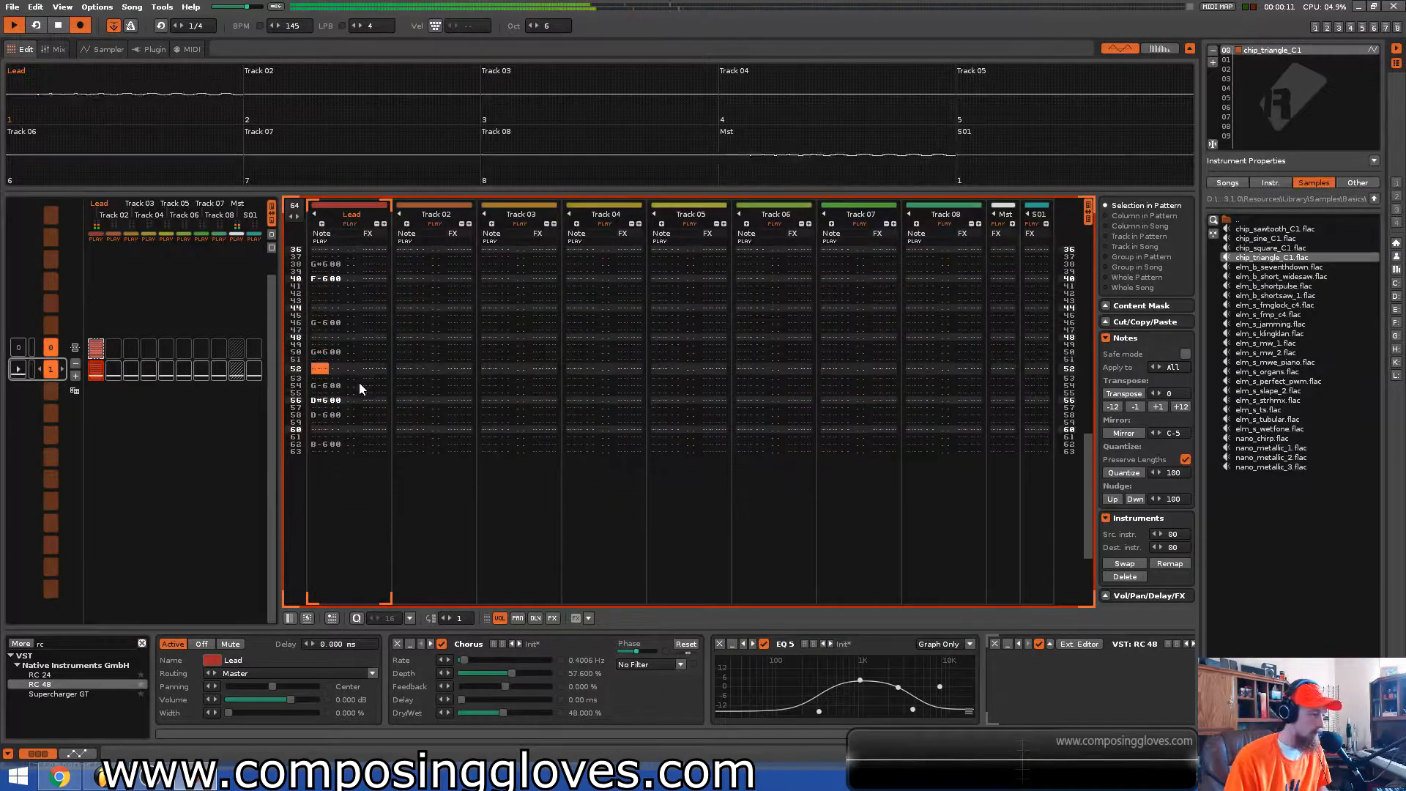
Move the Lead's G#6 back from line 50 to line 48 and replay the second pattern's ending
{"action": "key", "text": "h"}
{"action": "key", "text": "Up"}
{"action": "key", "text": "Up"}
{"action": "key", "text": "Up"}
{"action": "key", "text": "Up"}
{"action": "key", "text": "Up"}
{"action": "key", "text": "Up"}
{"action": "key", "text": "Up"}
{"action": "key", "text": "Up"}
{"action": "key", "text": "Up"}
{"action": "key", "text": "space"}
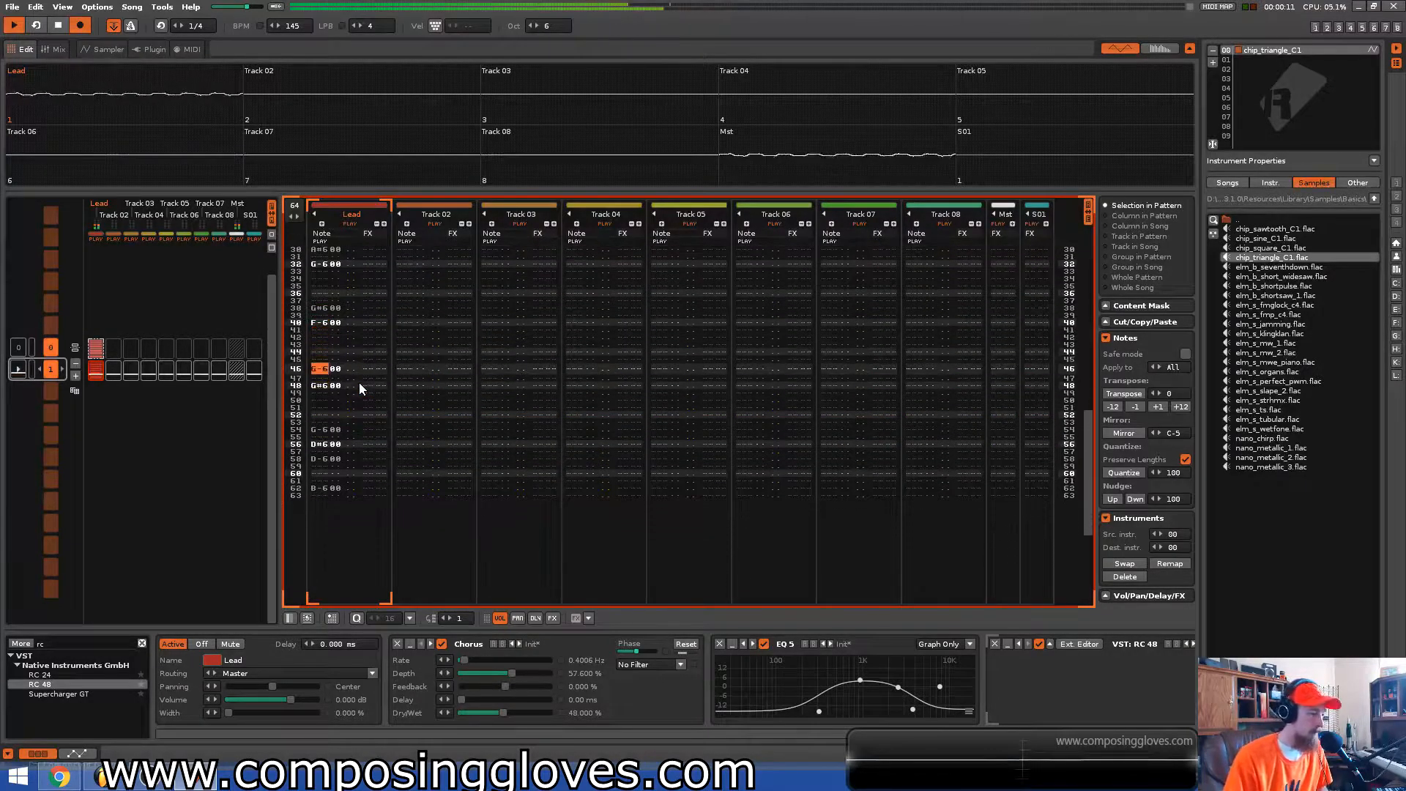
Stop playback and move the second pattern's Lead G-6 from line 54 to line 52
{"action": "key", "text": "space"}
{"action": "key", "text": "b"}
{"action": "key", "text": "Down"}
{"action": "key", "text": "Delete"}
{"action": "key", "text": "Down"}
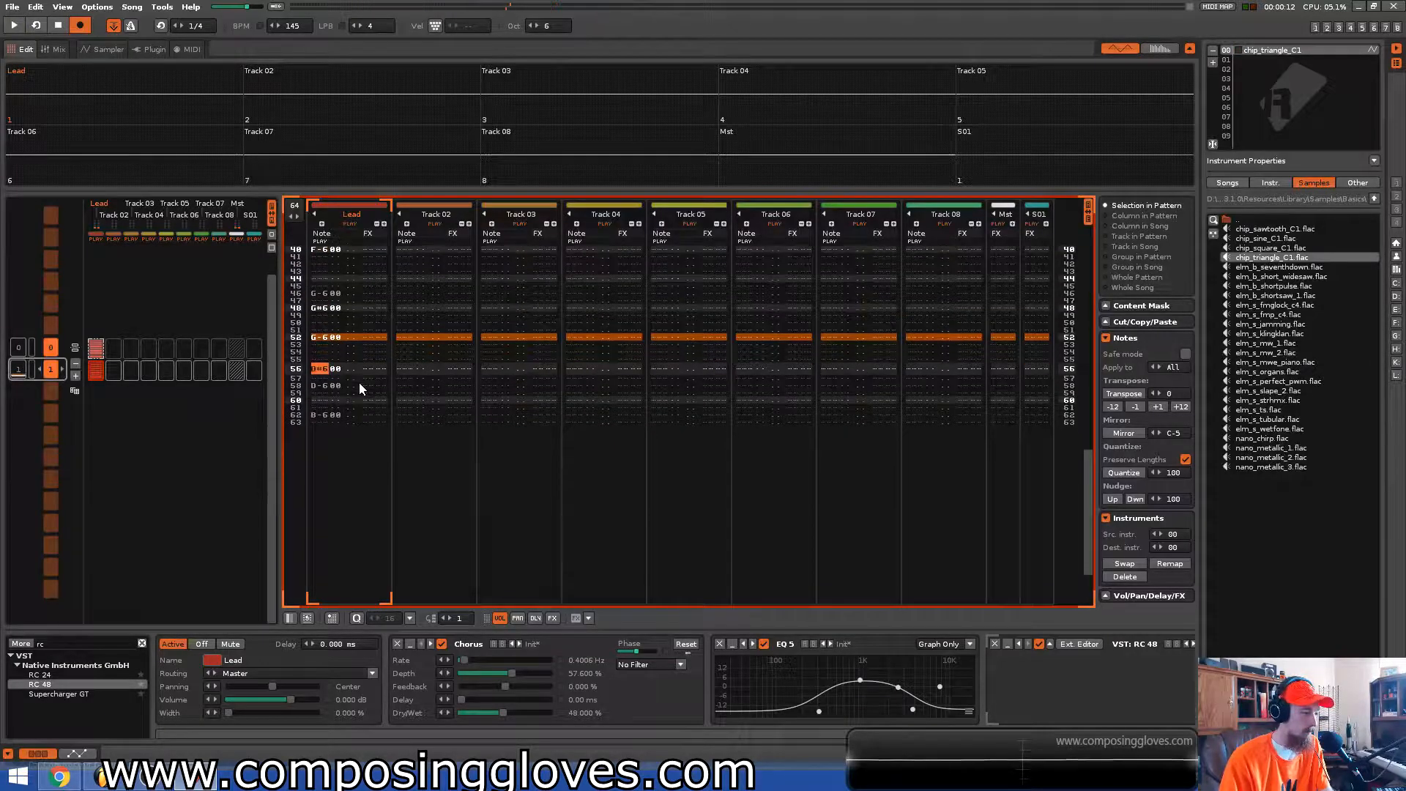
Play back the second pattern's closing lines and remove the Lead's D-6 from line 58
{"action": "key", "text": "Up"}
{"action": "key", "text": "Up"}
{"action": "key", "text": "Up"}
{"action": "key", "text": "Up"}
{"action": "key", "text": "Up"}
{"action": "key", "text": "Up"}
{"action": "key", "text": "Up"}
{"action": "key", "text": "Up"}
{"action": "key", "text": "Up"}
{"action": "key", "text": "Up"}
{"action": "key", "text": "Shift_R"}
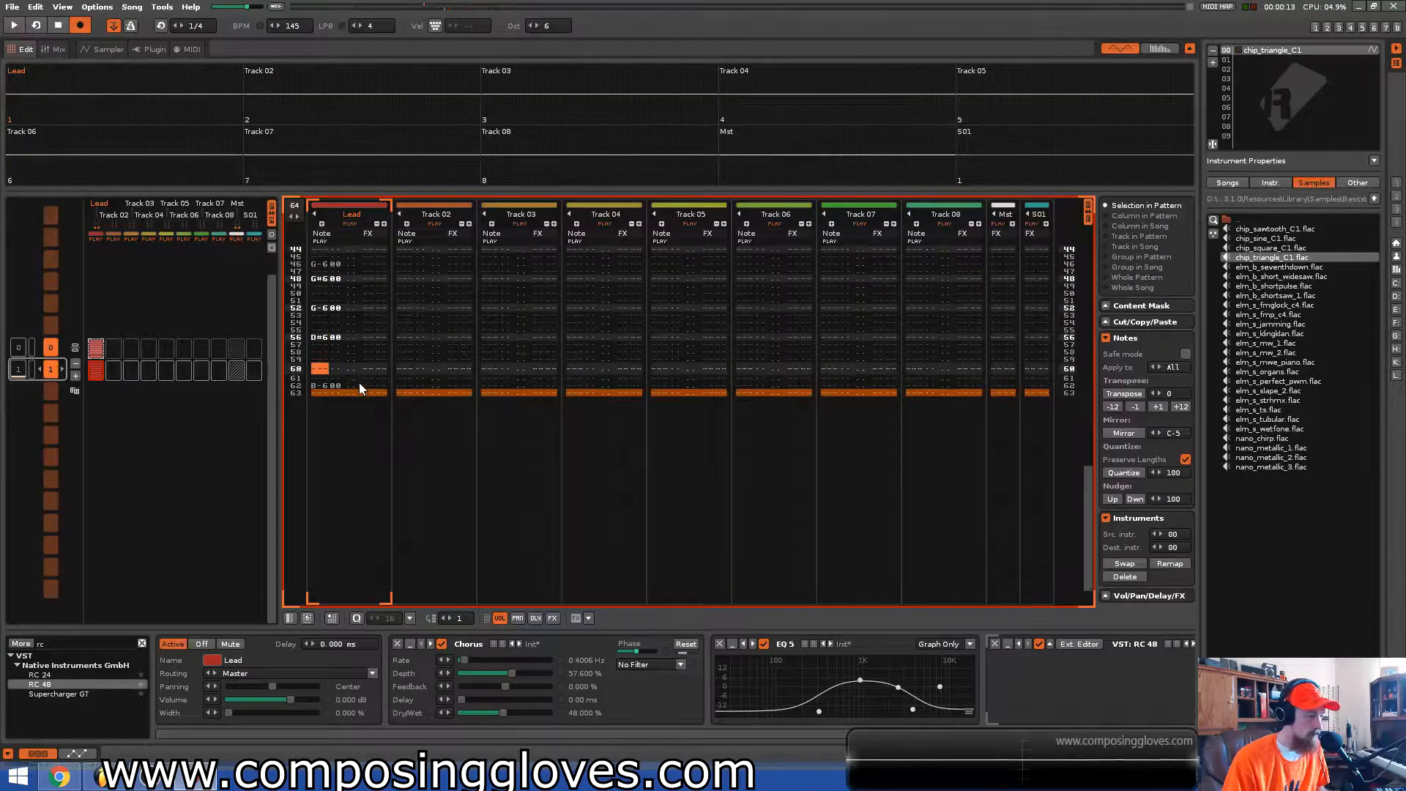
Put the Lead's D-6 on line 60, remove the B-6 from line 62, and play back the second pattern's ending
{"action": "key", "text": "Down"}
{"action": "key", "text": "Delete"}
{"action": "key", "text": "Up"}
{"action": "key", "text": "Up"}
{"action": "key", "text": "Up"}
{"action": "key", "text": "Up"}
{"action": "key", "text": "Up"}
{"action": "key", "text": "Up"}
{"action": "key", "text": "Up"}
{"action": "key", "text": "Up"}
{"action": "key", "text": "Up"}
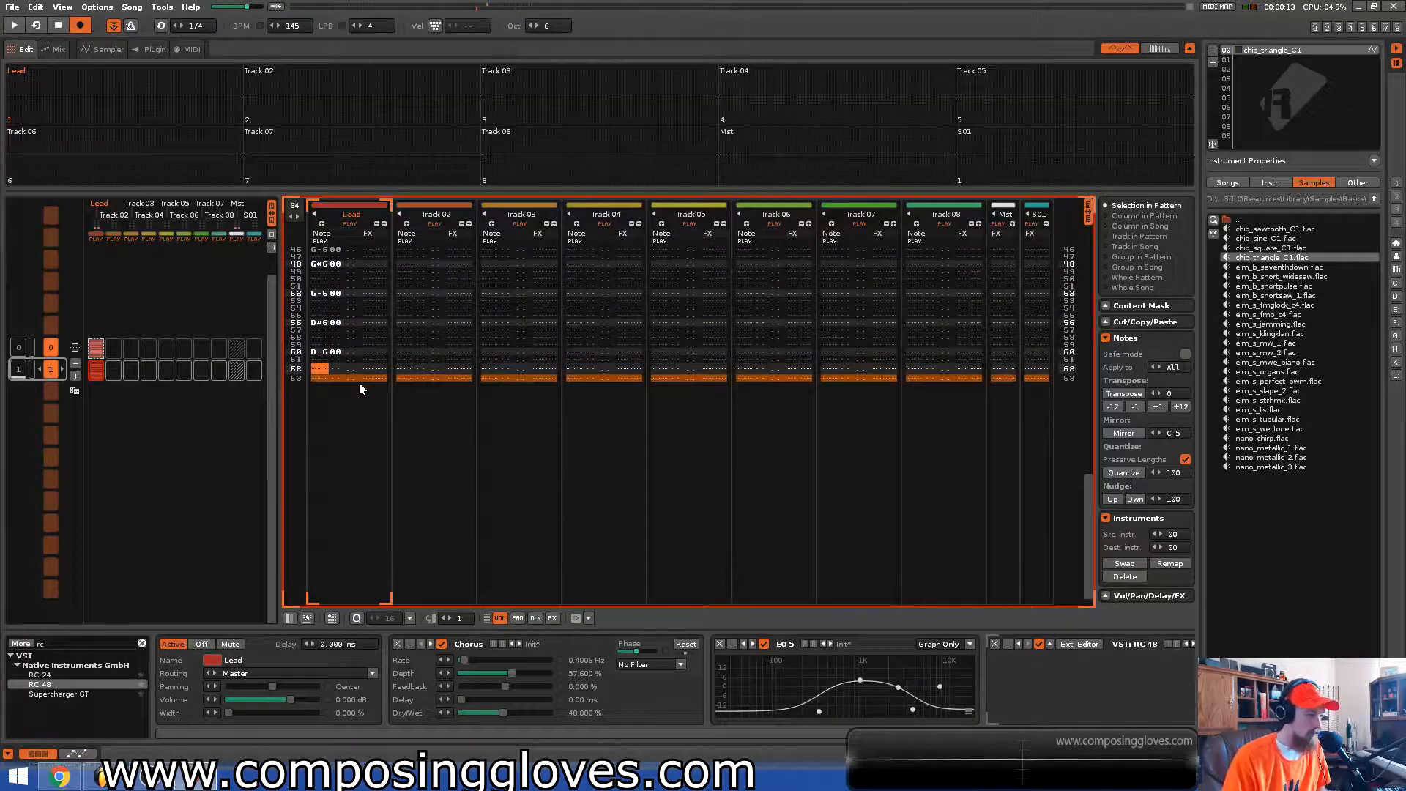
{"action": "key", "text": "space"}
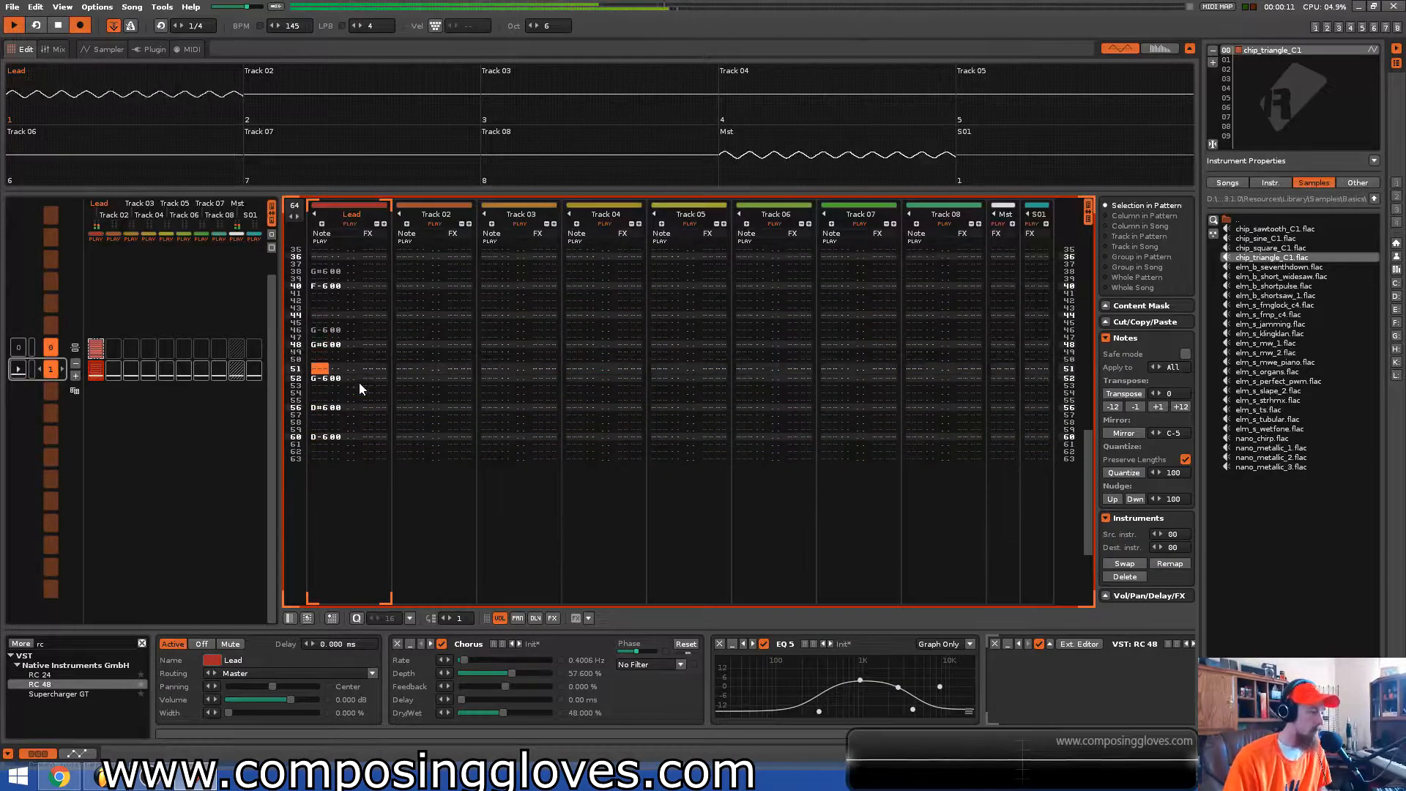
{"action": "key", "text": "space"}
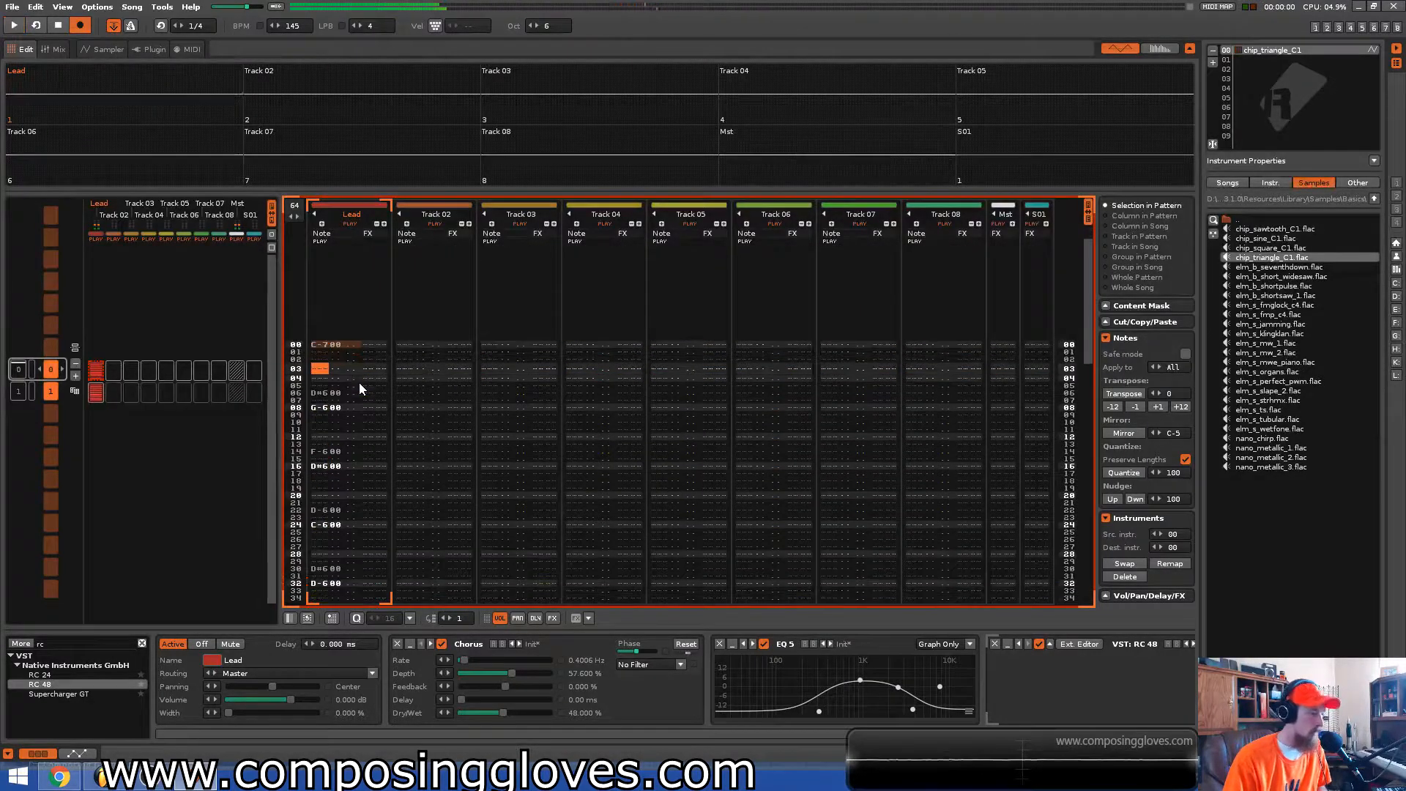
Play back the second pattern and add a new empty pattern after it
{"action": "left_click", "coordinate": [20, 390]}
{"action": "key", "text": "space"}
{"action": "left_click", "coordinate": [74, 374]}
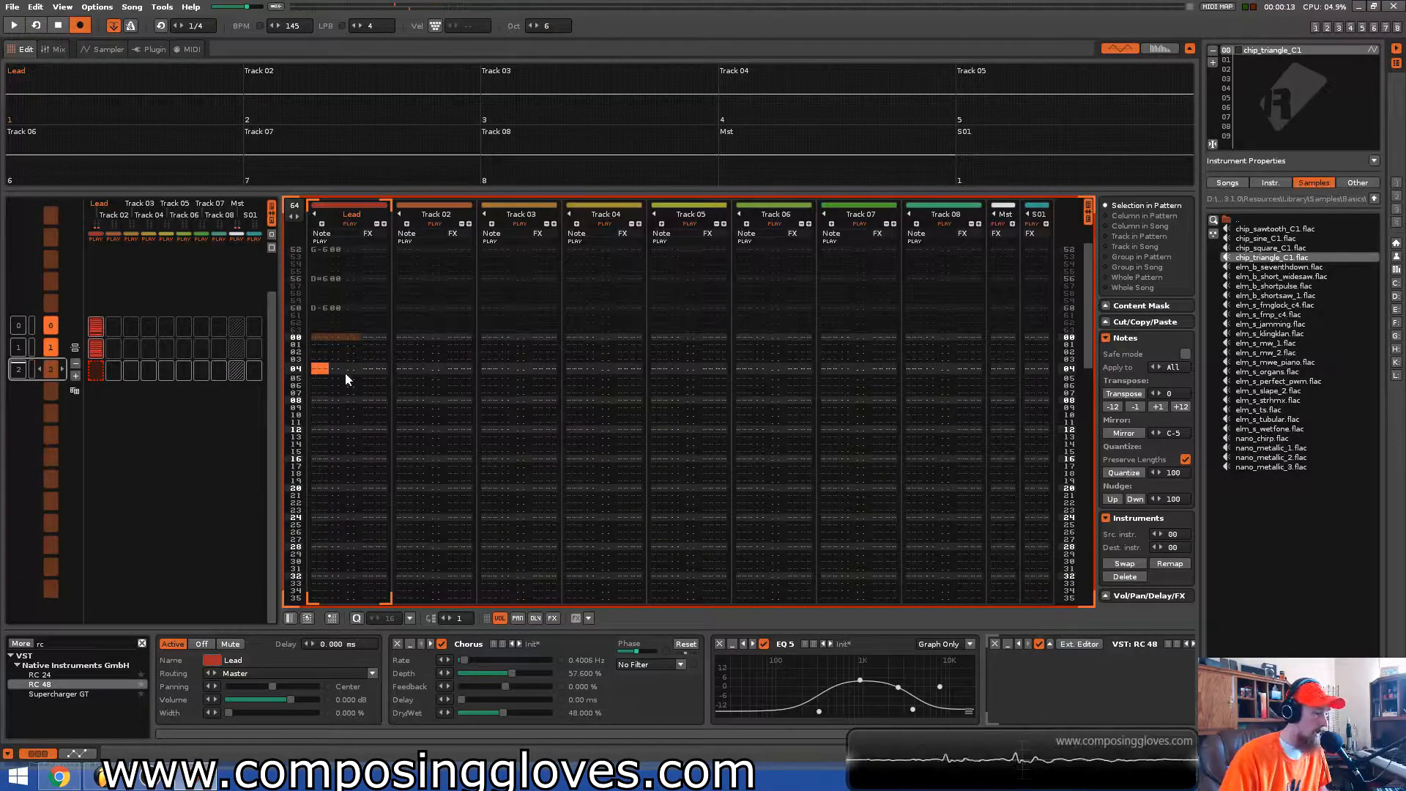
Enter C-7 on line 0 of the third pattern's Lead track and return to the start of the first pattern
{"action": "left_click", "coordinate": [319, 337]}
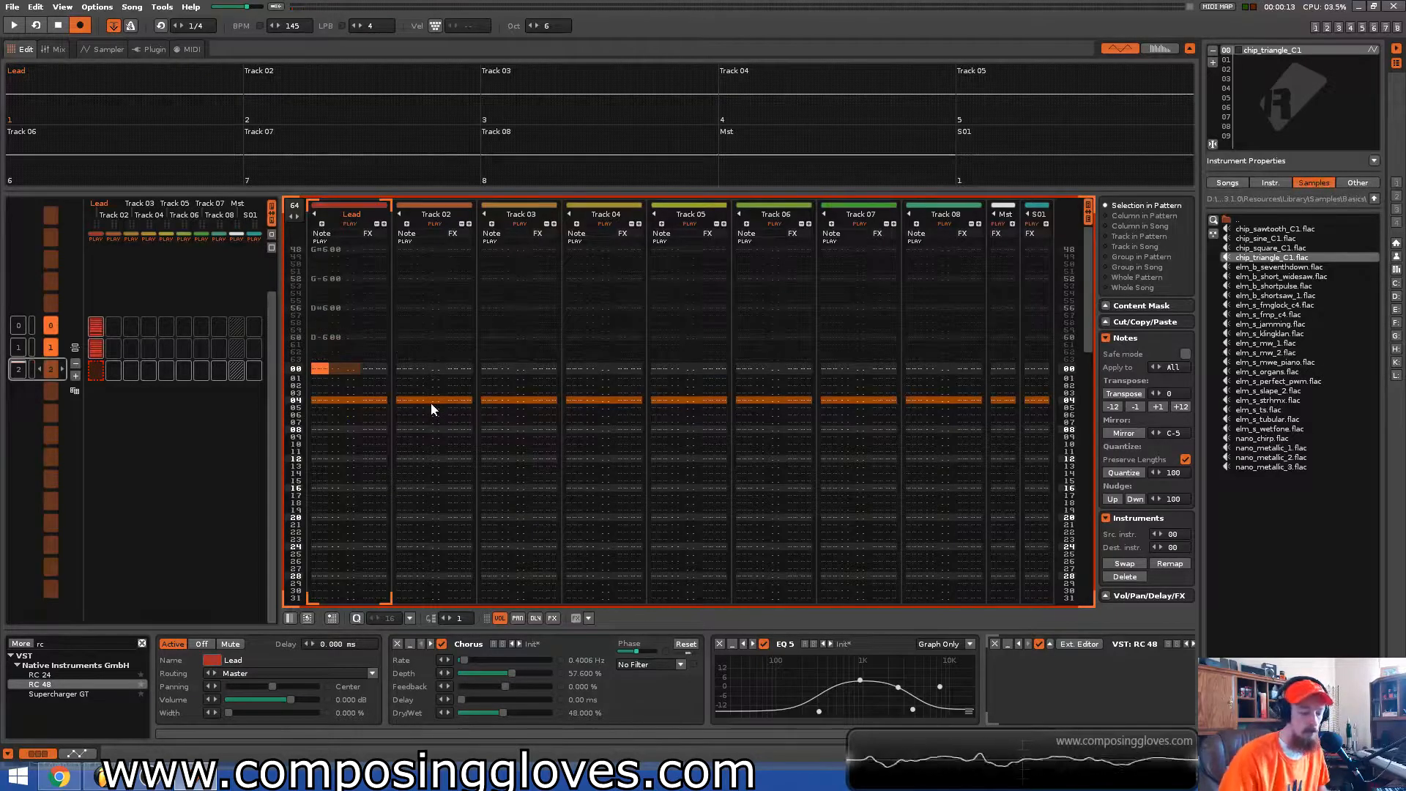
{"action": "key", "text": "q"}
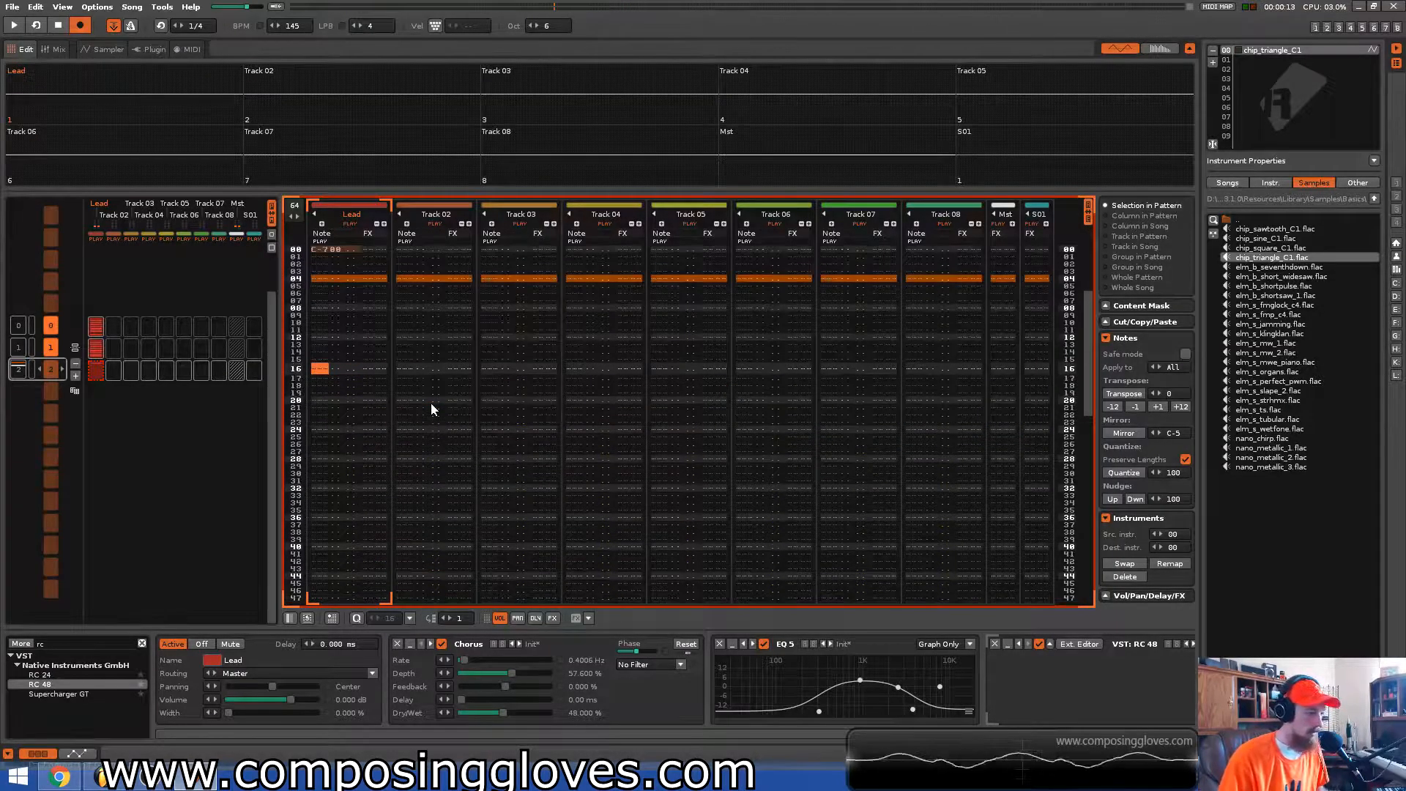
{"action": "key", "text": "Page_Up"}
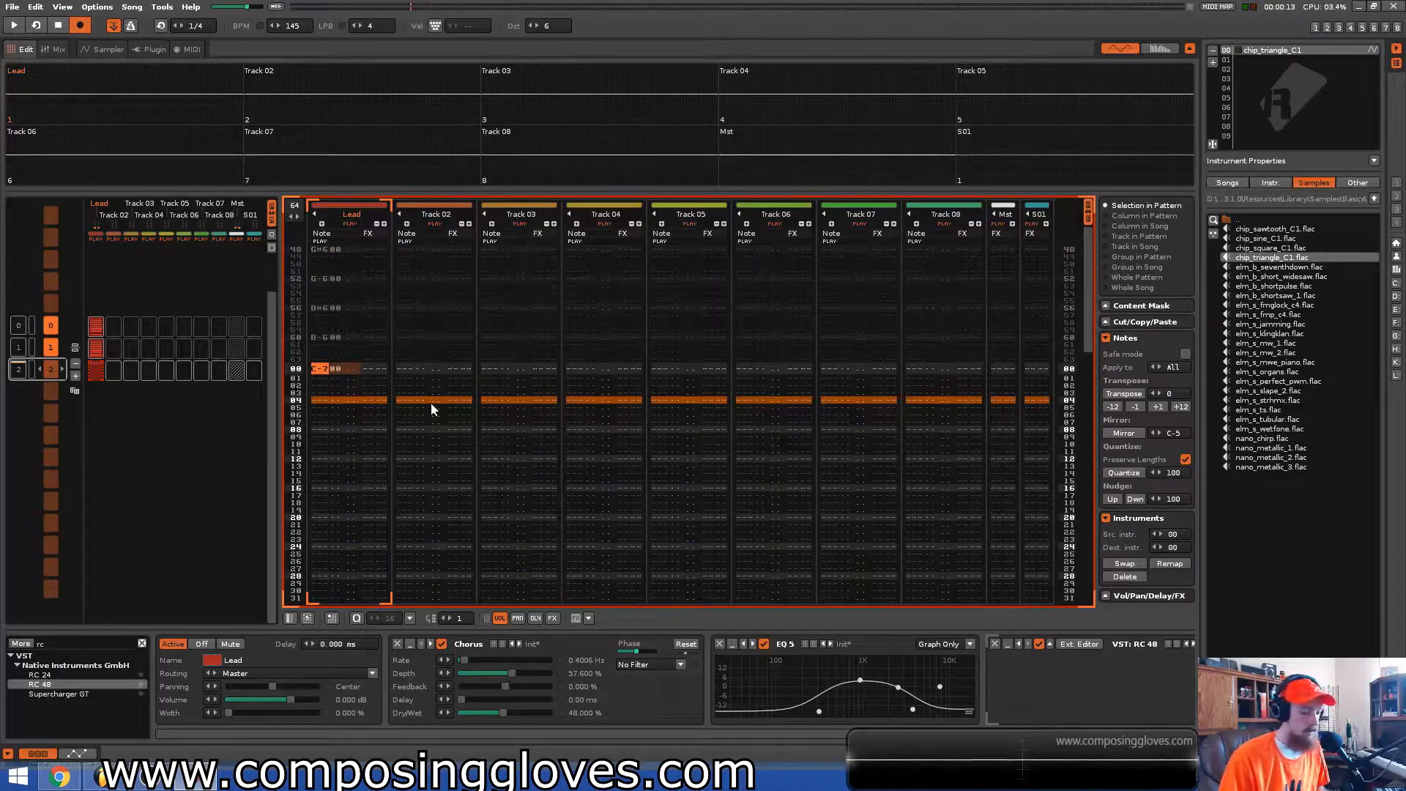
{"action": "key", "text": "q"}
{"action": "key", "text": "Down"}
{"action": "key", "text": "Up"}
{"action": "key", "text": "Up"}
{"action": "key", "text": "ctrl+Up"}
{"action": "key", "text": "ctrl+Up"}
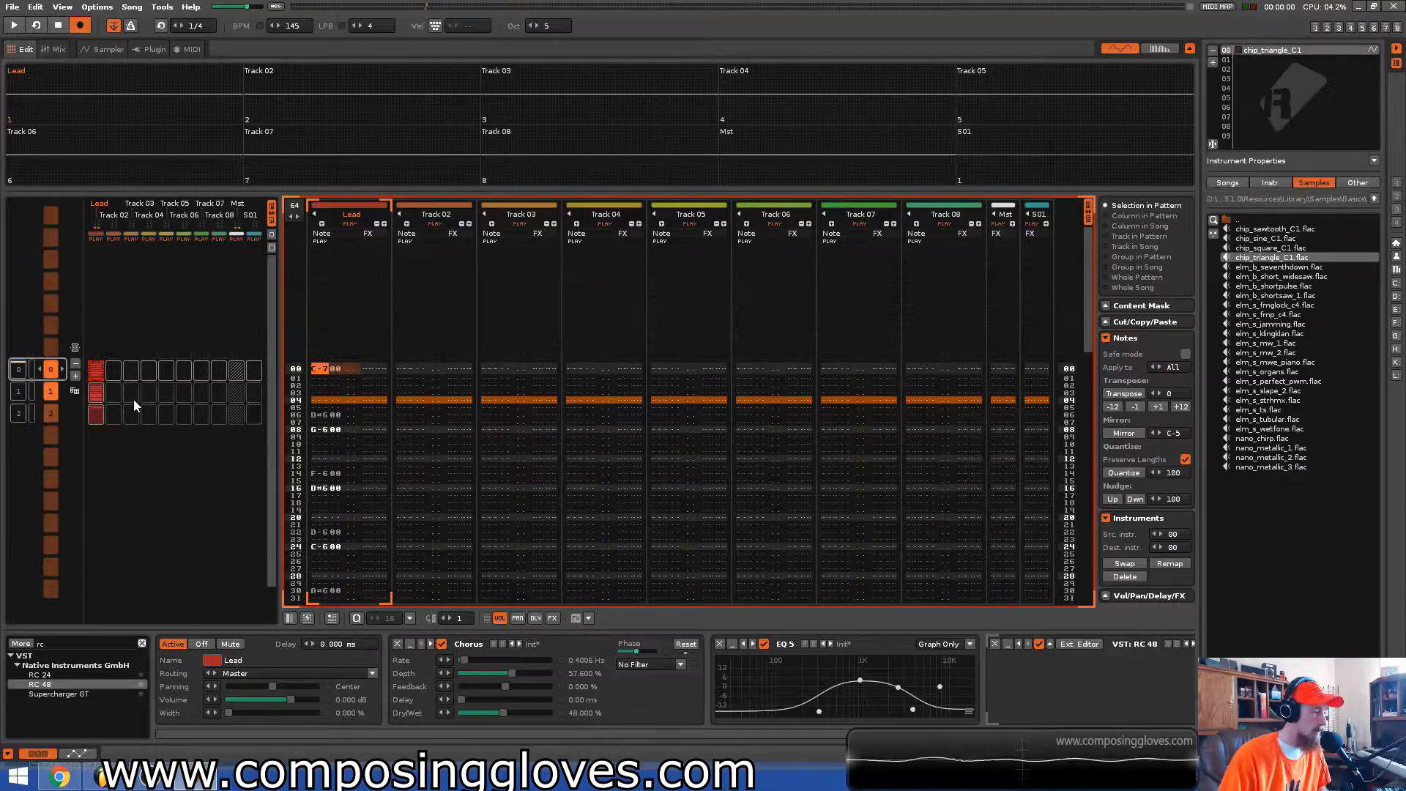
Add a section titled "Intro Theme" above the first pattern and rename Track 02 as "Counter"
{"action": "left_click", "coordinate": [75, 348]}
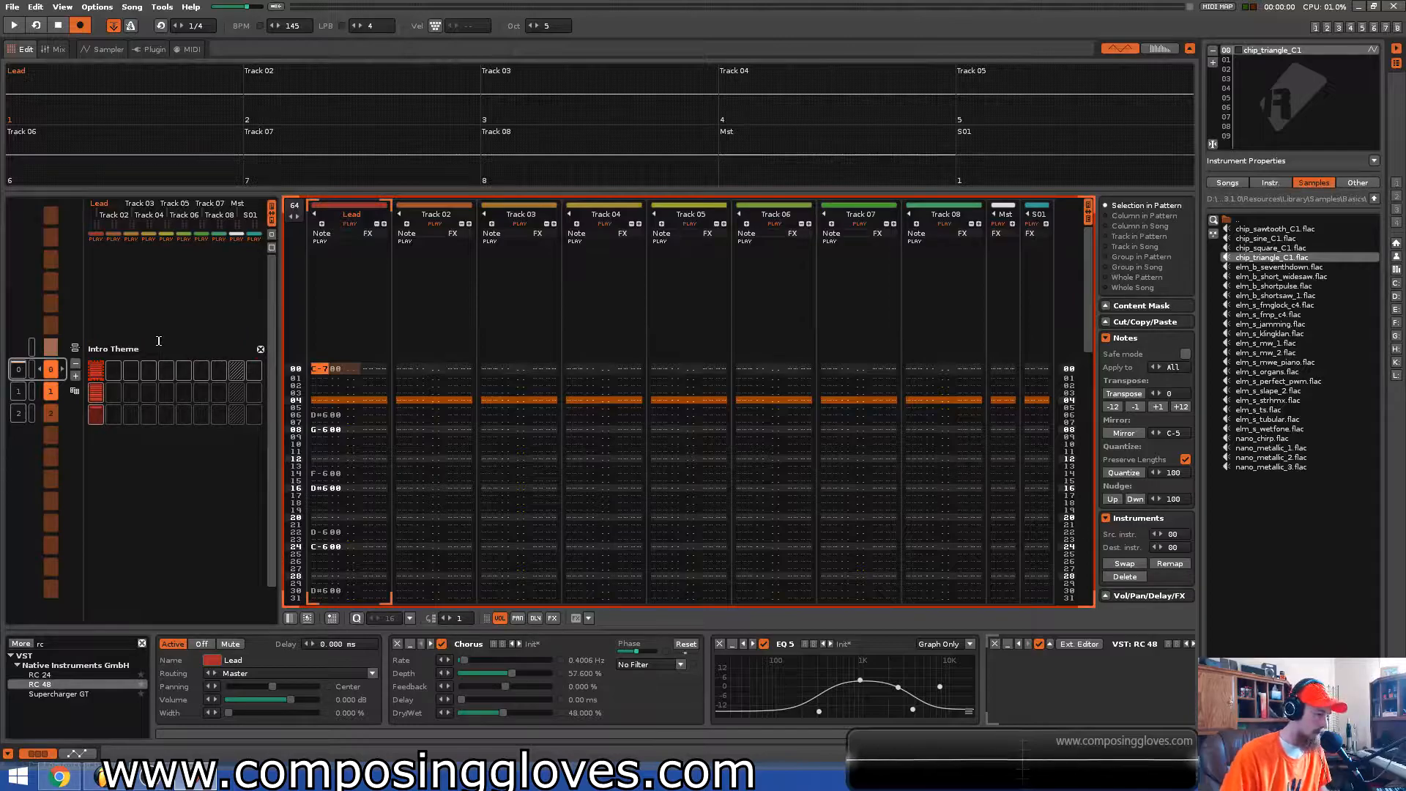
{"action": "double_click", "coordinate": [447, 215]}
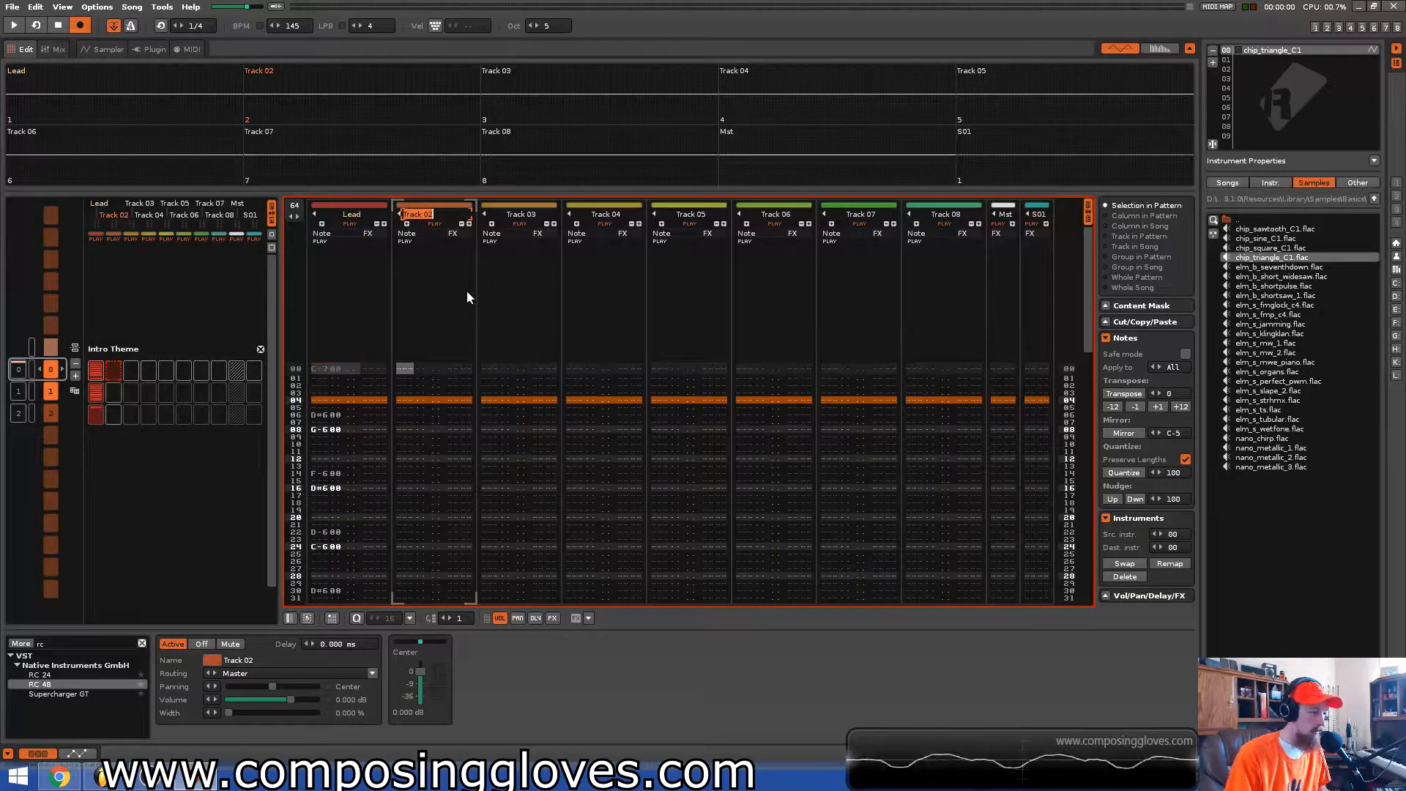
{"action": "key", "text": "BackSpace"}
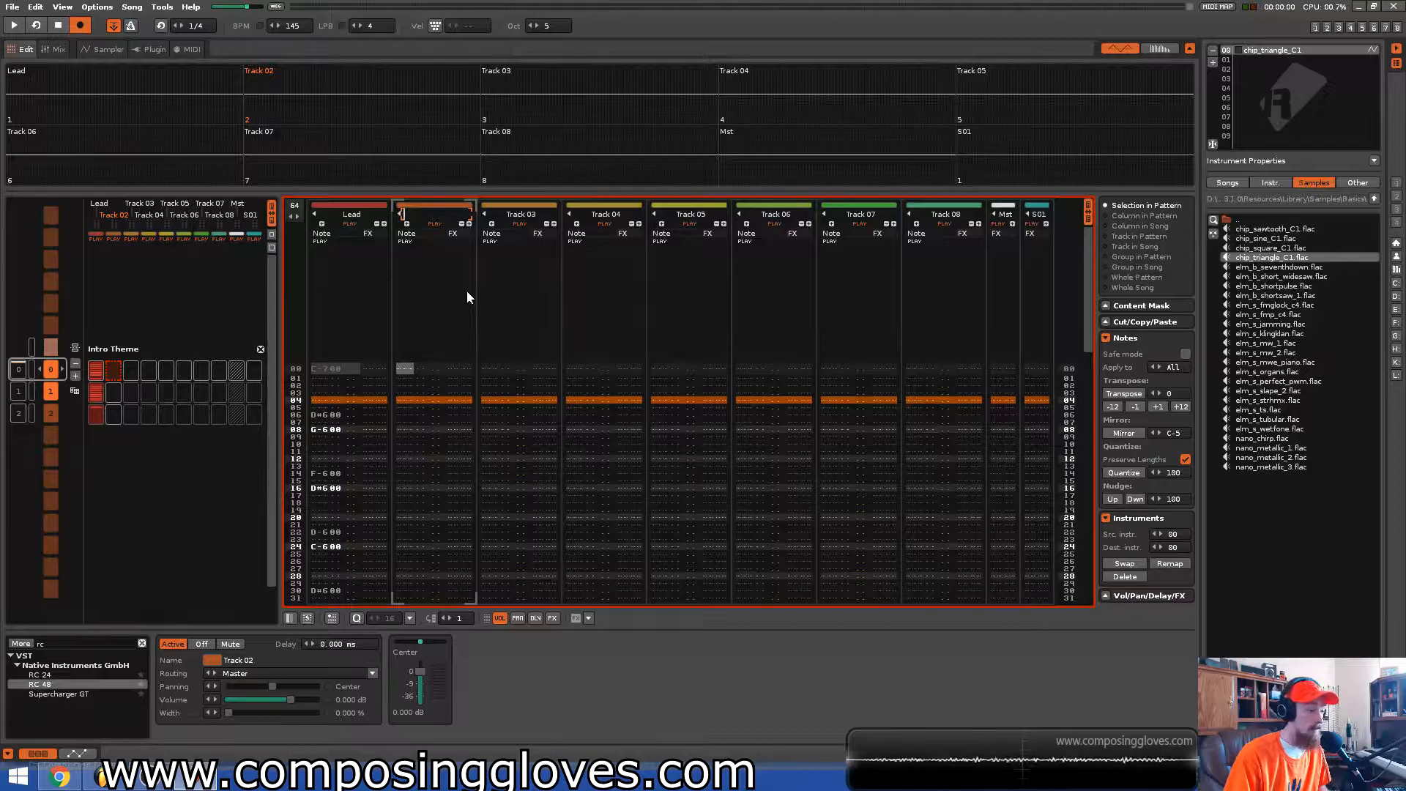
{"action": "type", "text": "Counter"}
{"action": "key", "text": "Return"}
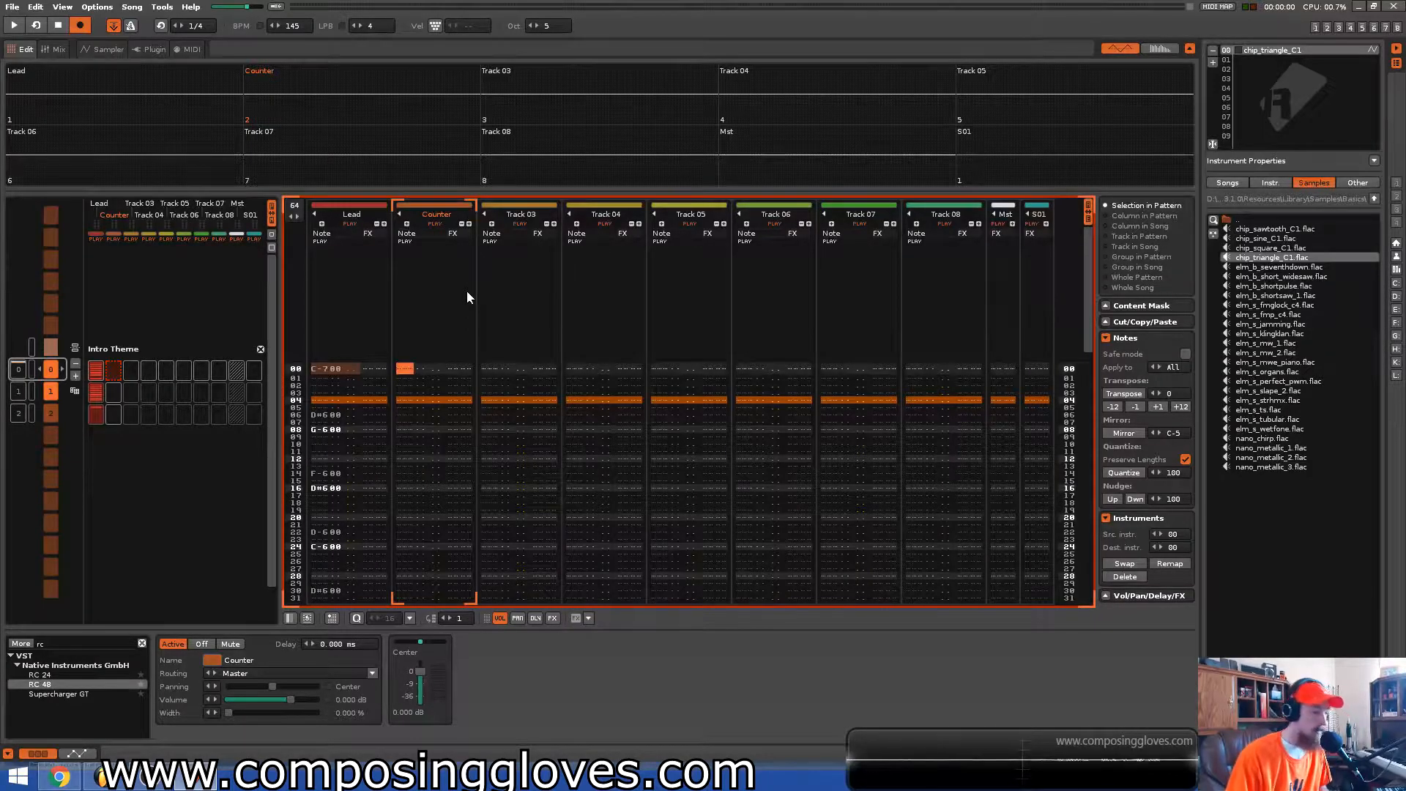
Change the Lead track's color to bright purple, RGB 8C 00 FF
{"action": "left_click", "coordinate": [376, 205]}
{"action": "left_click", "coordinate": [378, 206]}
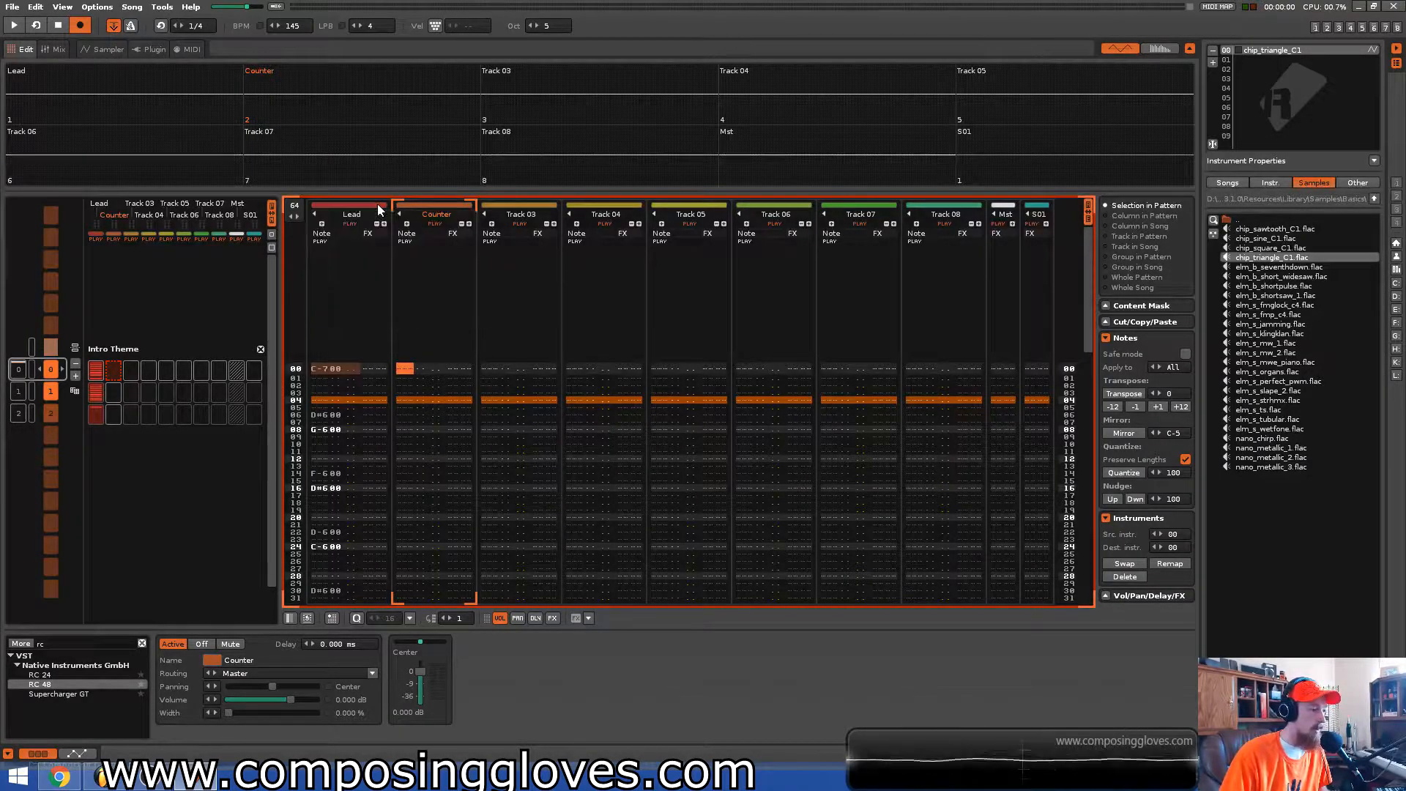
{"action": "left_click", "coordinate": [366, 205]}
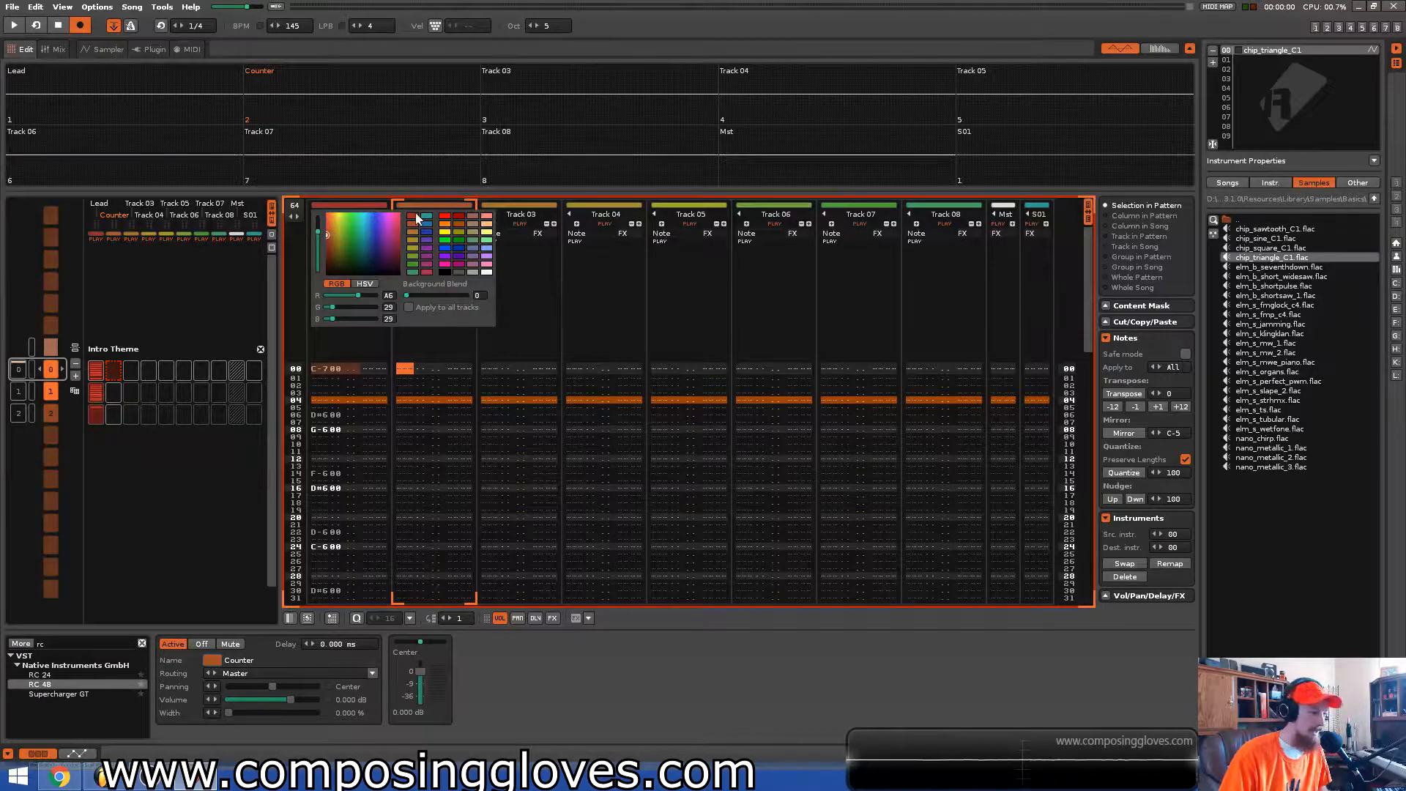
{"action": "left_click", "coordinate": [448, 256]}
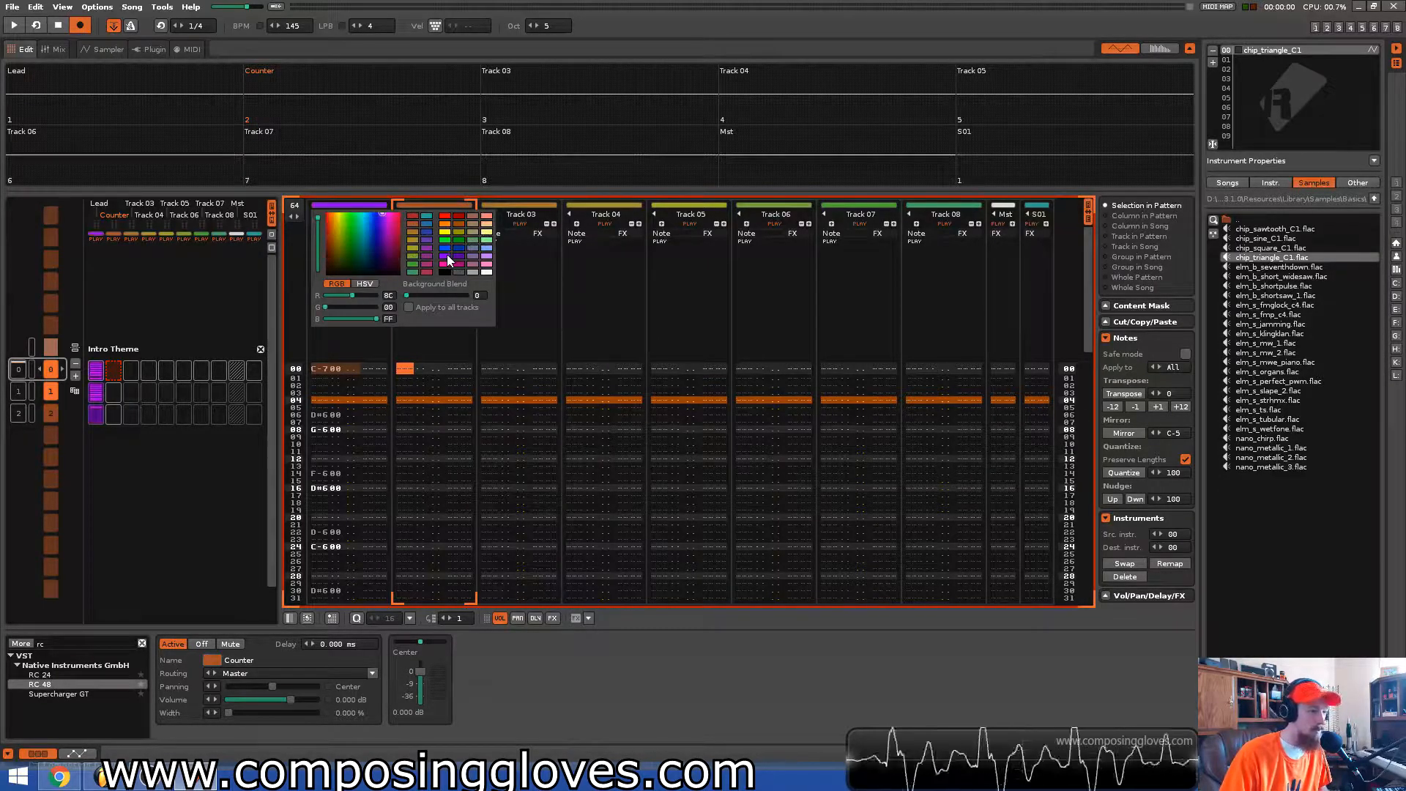
{"action": "left_click", "coordinate": [384, 204]}
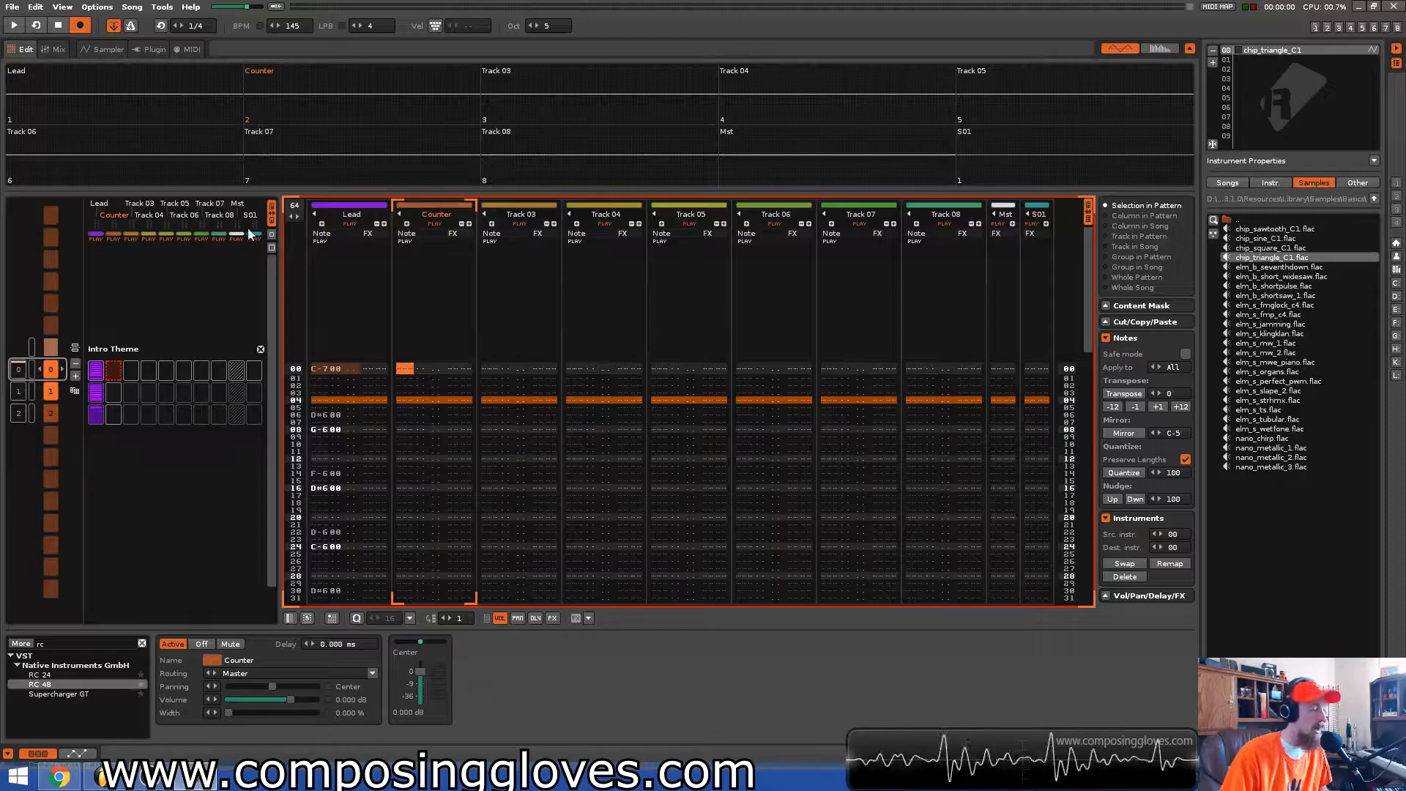
Change the Counter track's color to dark purple, RGB 54 00 99
{"action": "left_click", "coordinate": [423, 204]}
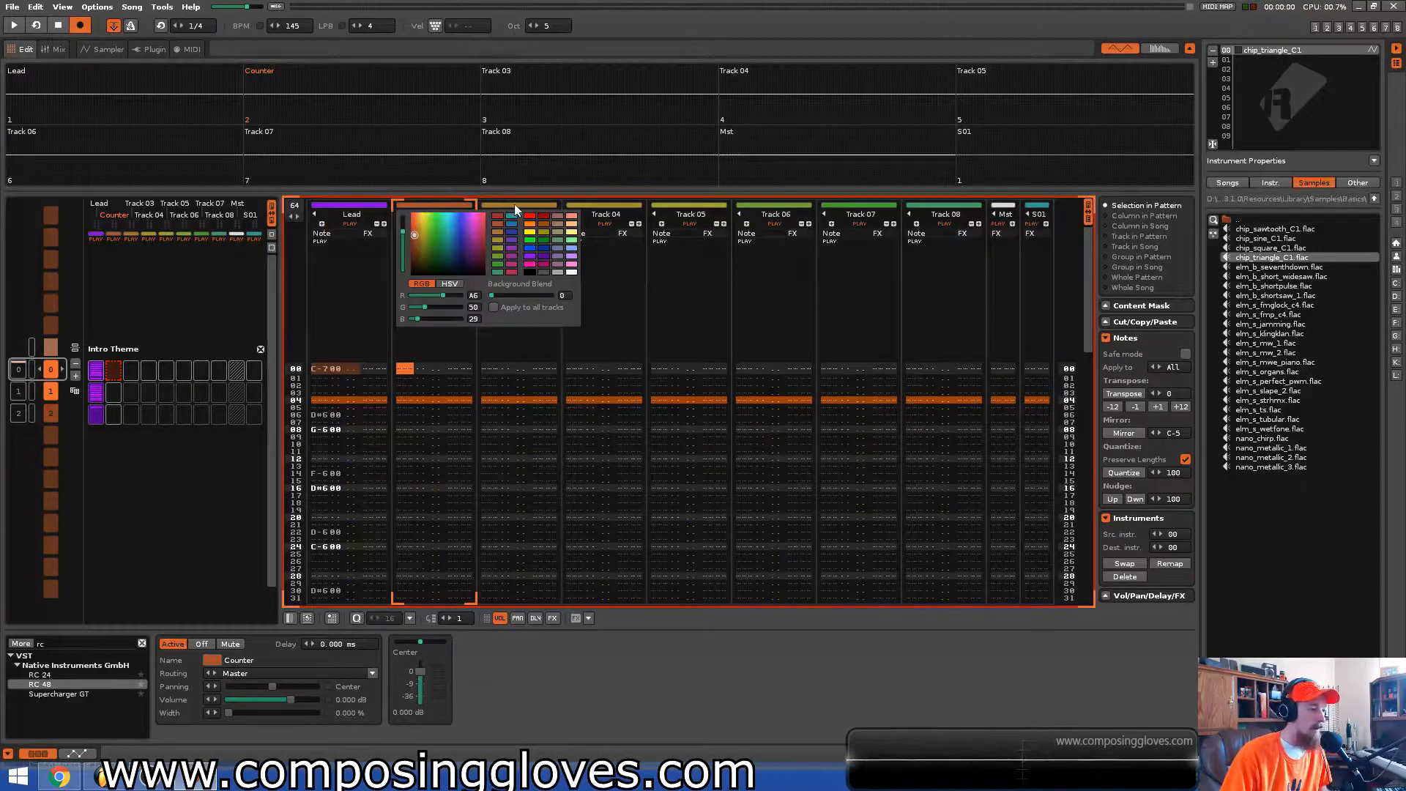
{"action": "left_click", "coordinate": [529, 257]}
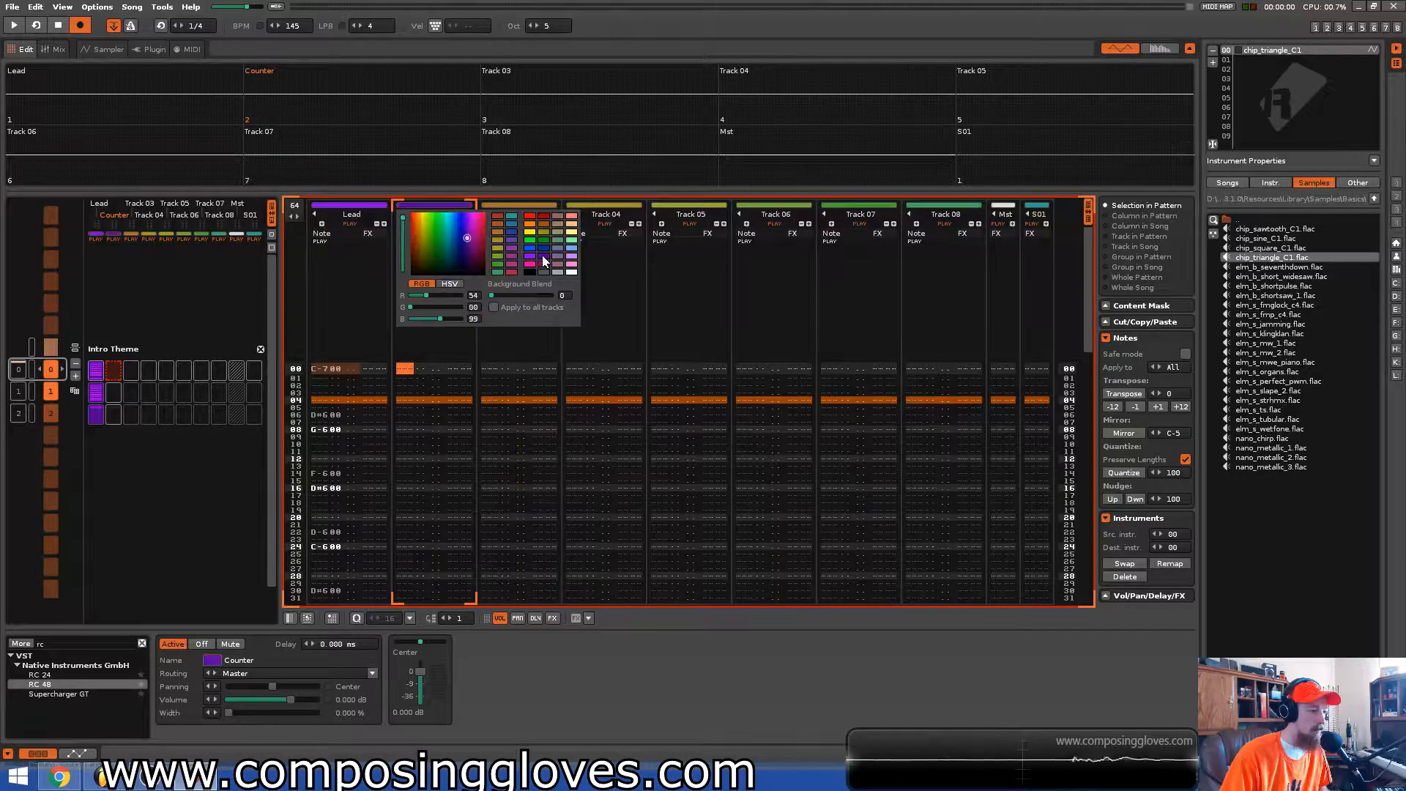
{"action": "left_click", "coordinate": [450, 204]}
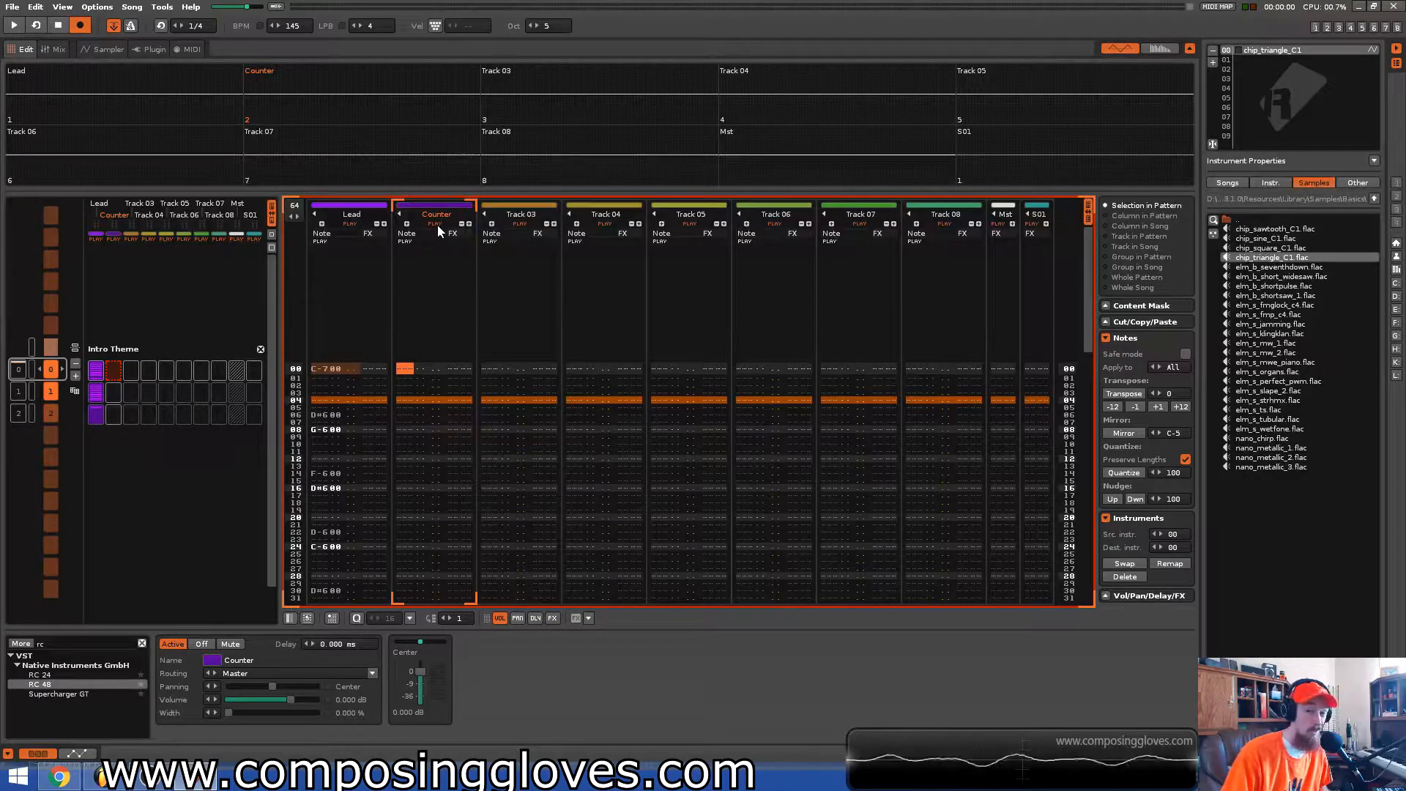
Raise the Lead track's background blend slightly so its column is tinted purple, and return to line 0 of the Counter track
{"action": "left_click", "coordinate": [415, 386]}
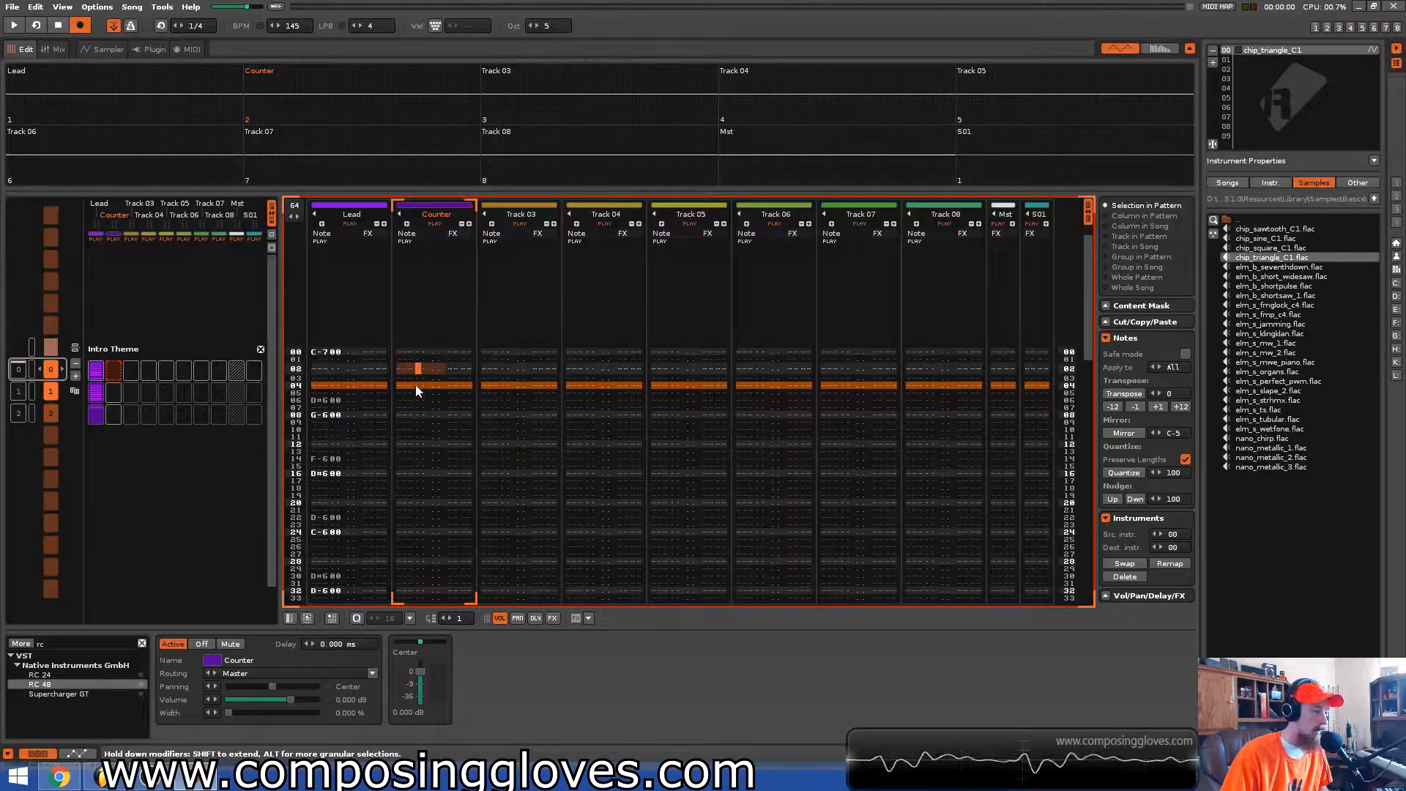
{"action": "key", "text": "Up"}
{"action": "key", "text": "Up"}
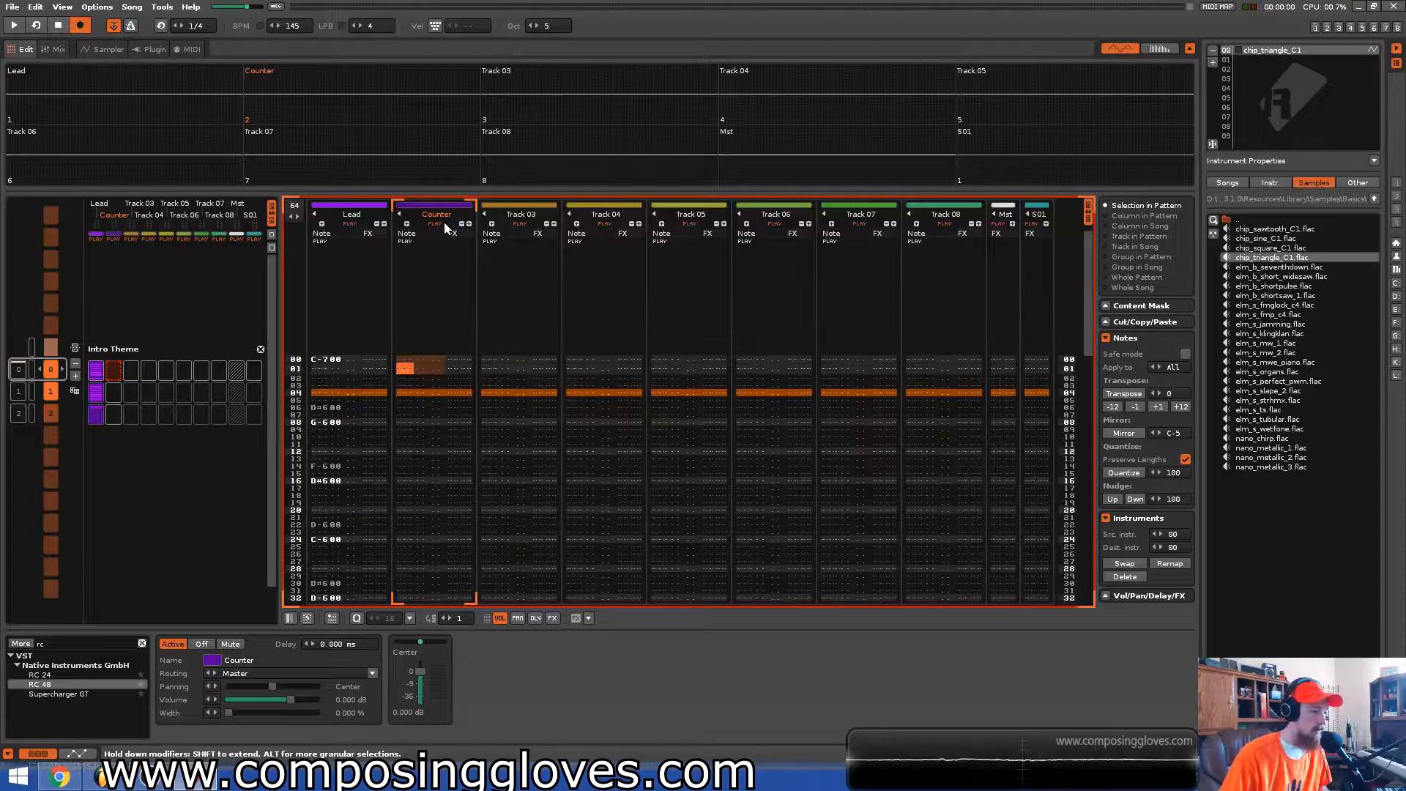
{"action": "left_click", "coordinate": [344, 206]}
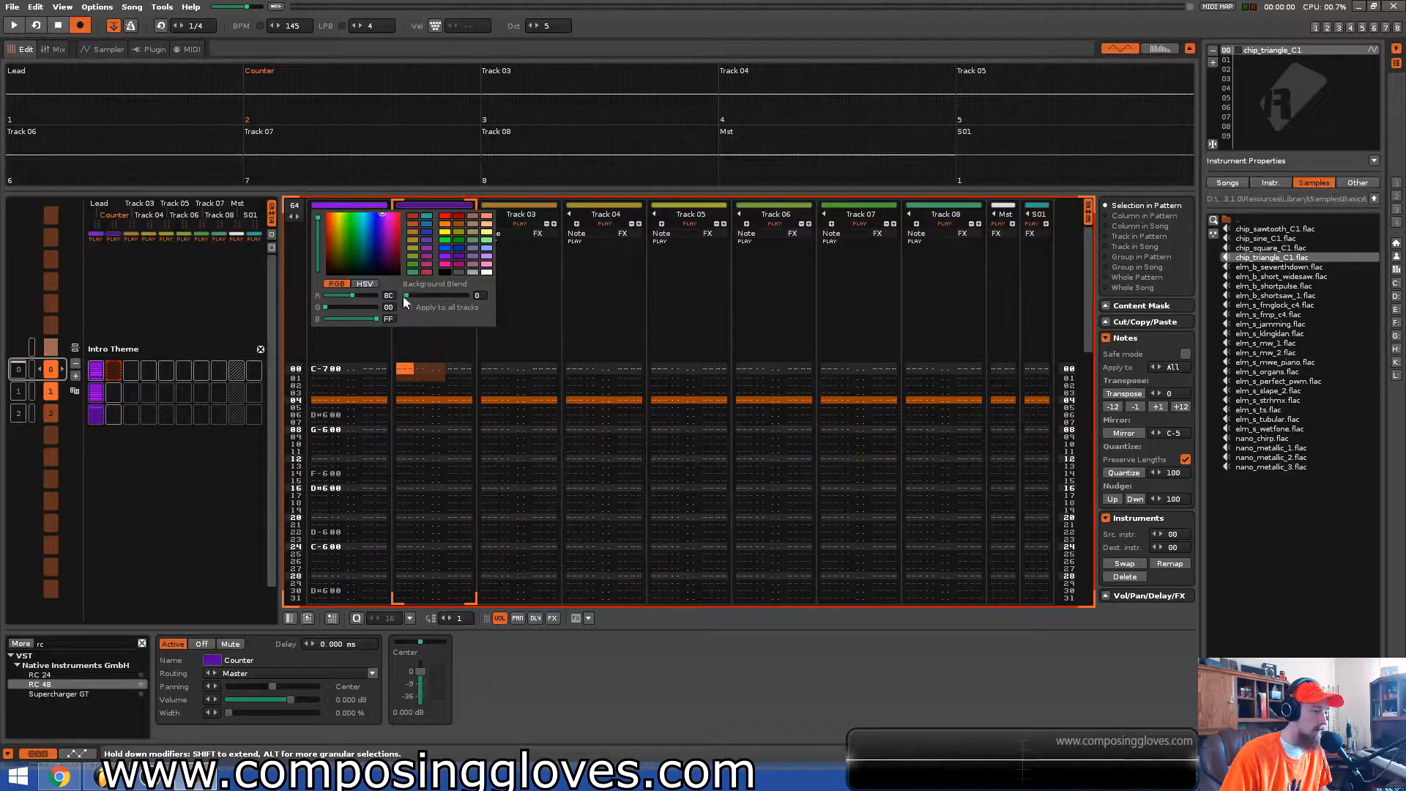
{"action": "left_click_drag", "start_coordinate": [407, 294], "coordinate": [413, 296]}
{"action": "left_click", "coordinate": [361, 350]}
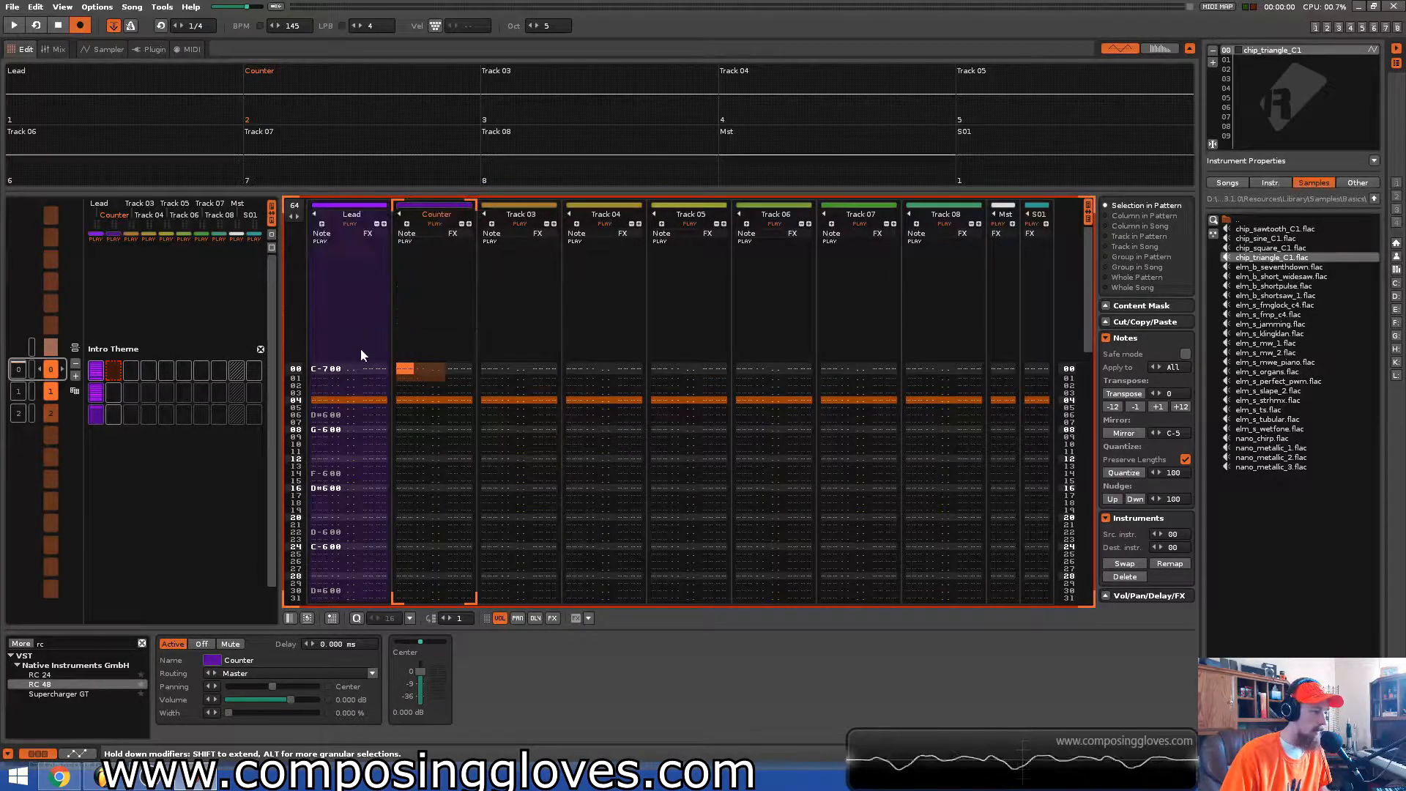
{"action": "left_click", "coordinate": [408, 382]}
{"action": "left_click", "coordinate": [408, 351]}
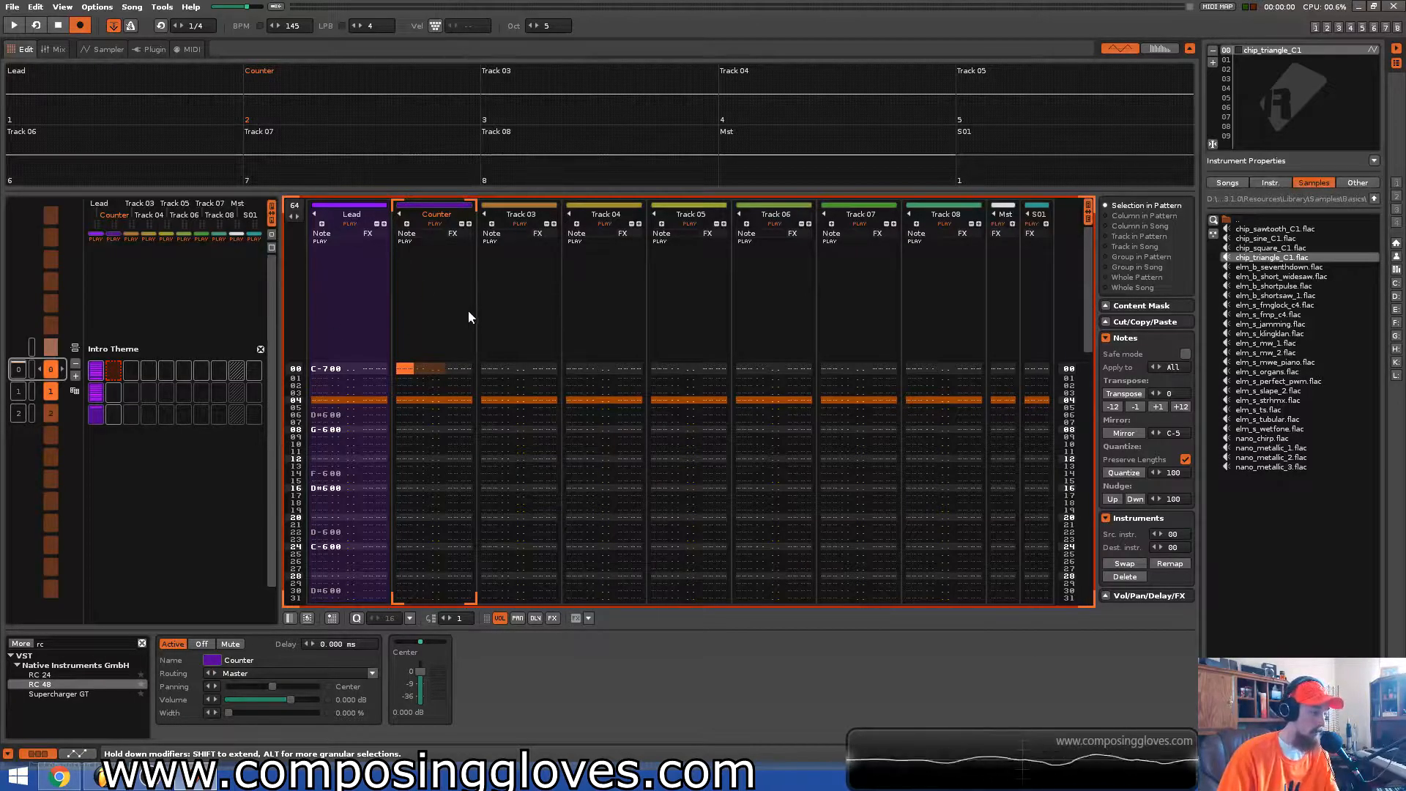
{"action": "left_click", "coordinate": [361, 219]}
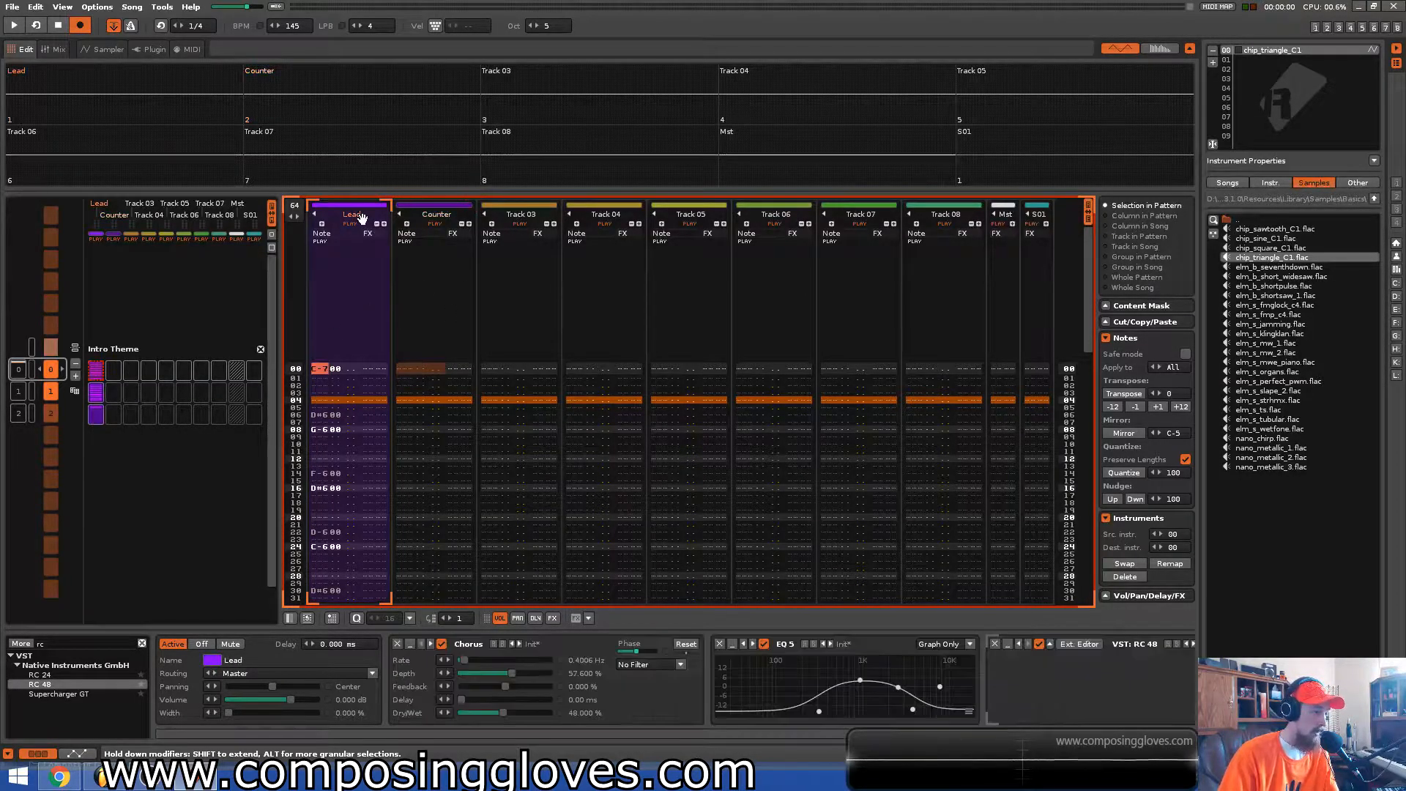
{"action": "left_click", "coordinate": [448, 224]}
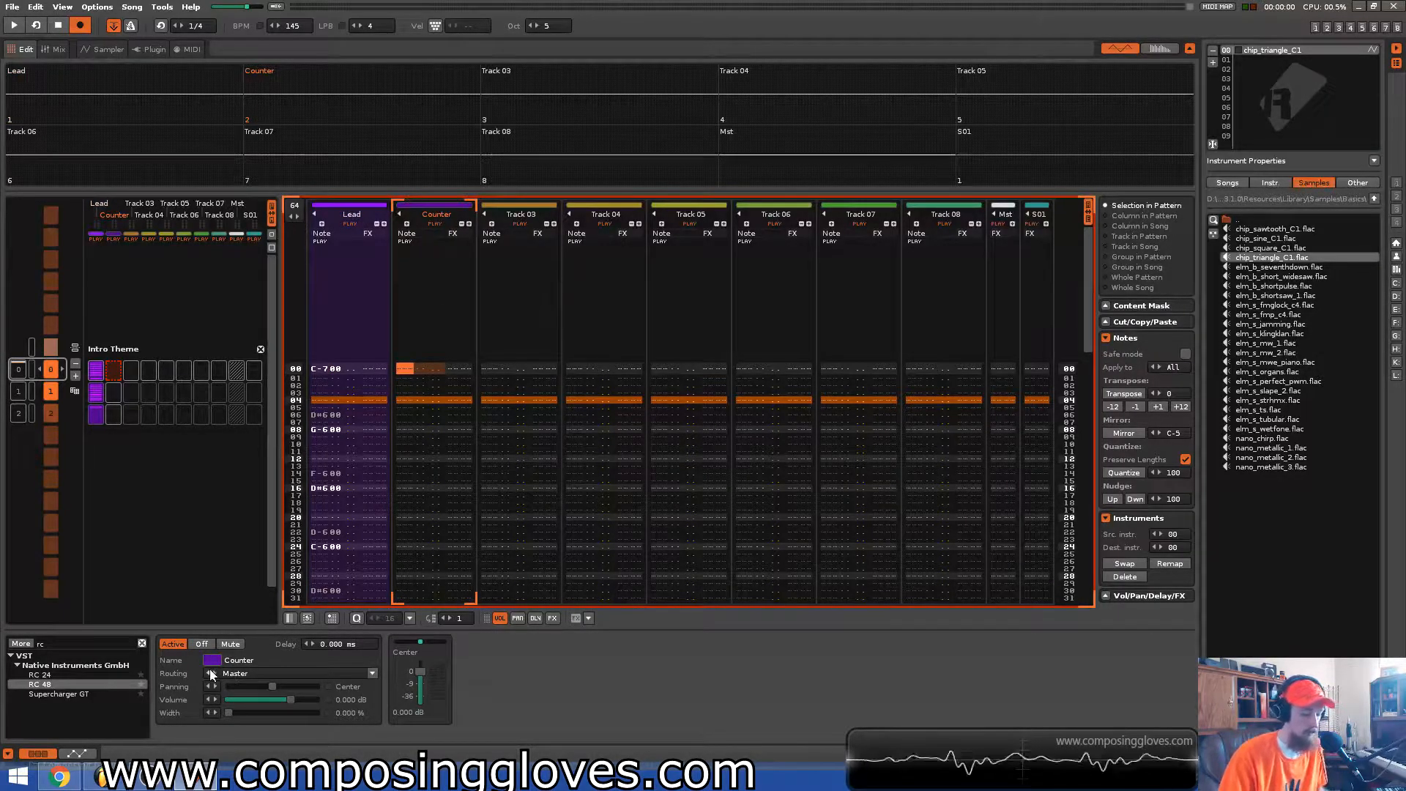
{"action": "key", "text": "n"}
{"action": "key", "text": "b"}
{"action": "key", "text": "v"}
{"action": "key", "text": "ctrl+z"}
{"action": "key", "text": "ctrl+z"}
{"action": "key", "text": "ctrl+z"}
{"action": "key", "text": "Up"}
{"action": "key", "text": "Up"}
{"action": "key", "text": "Up"}
{"action": "key", "text": "Escape"}
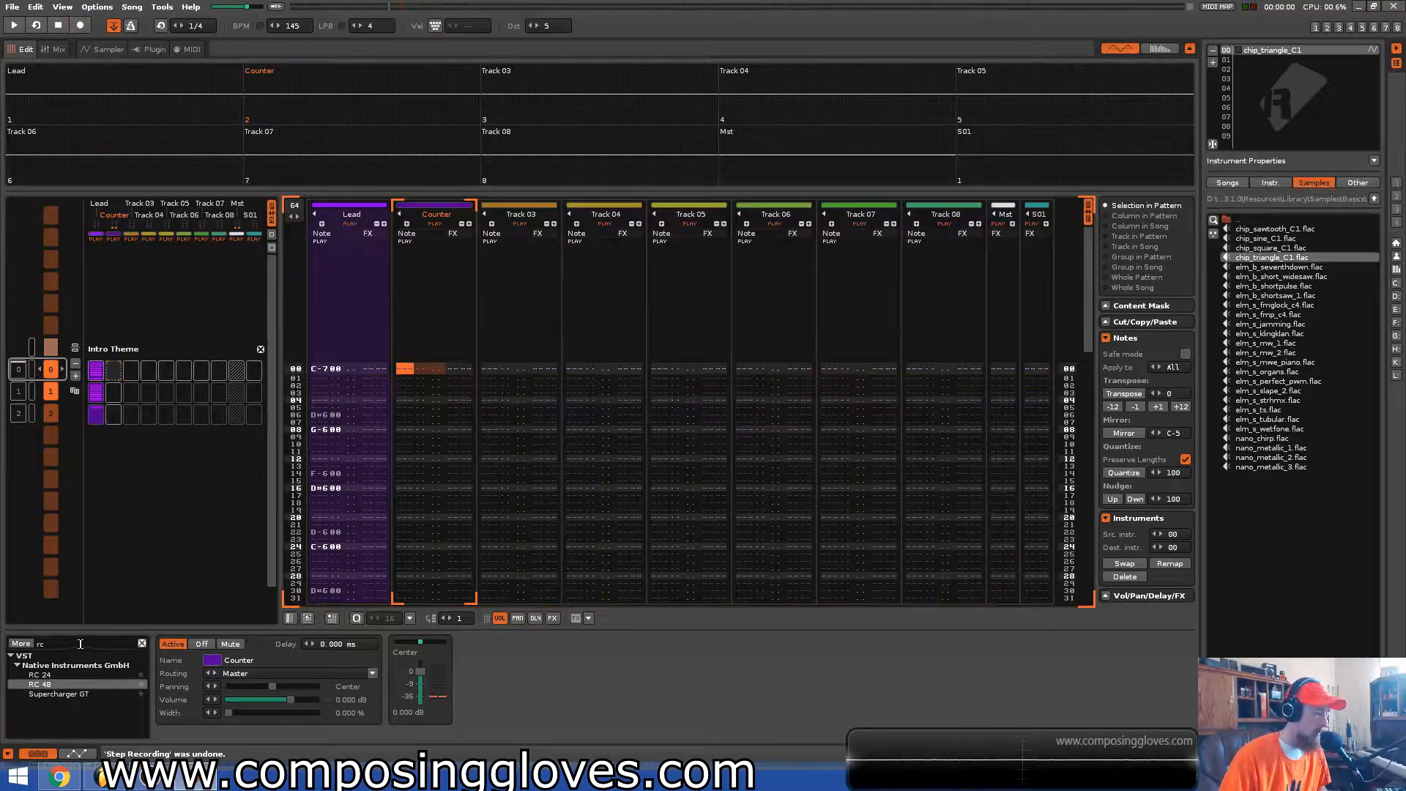
Duplicate the Lead track with its effects and rename the duplicate as "Counter"
{"action": "left_click", "coordinate": [353, 218]}
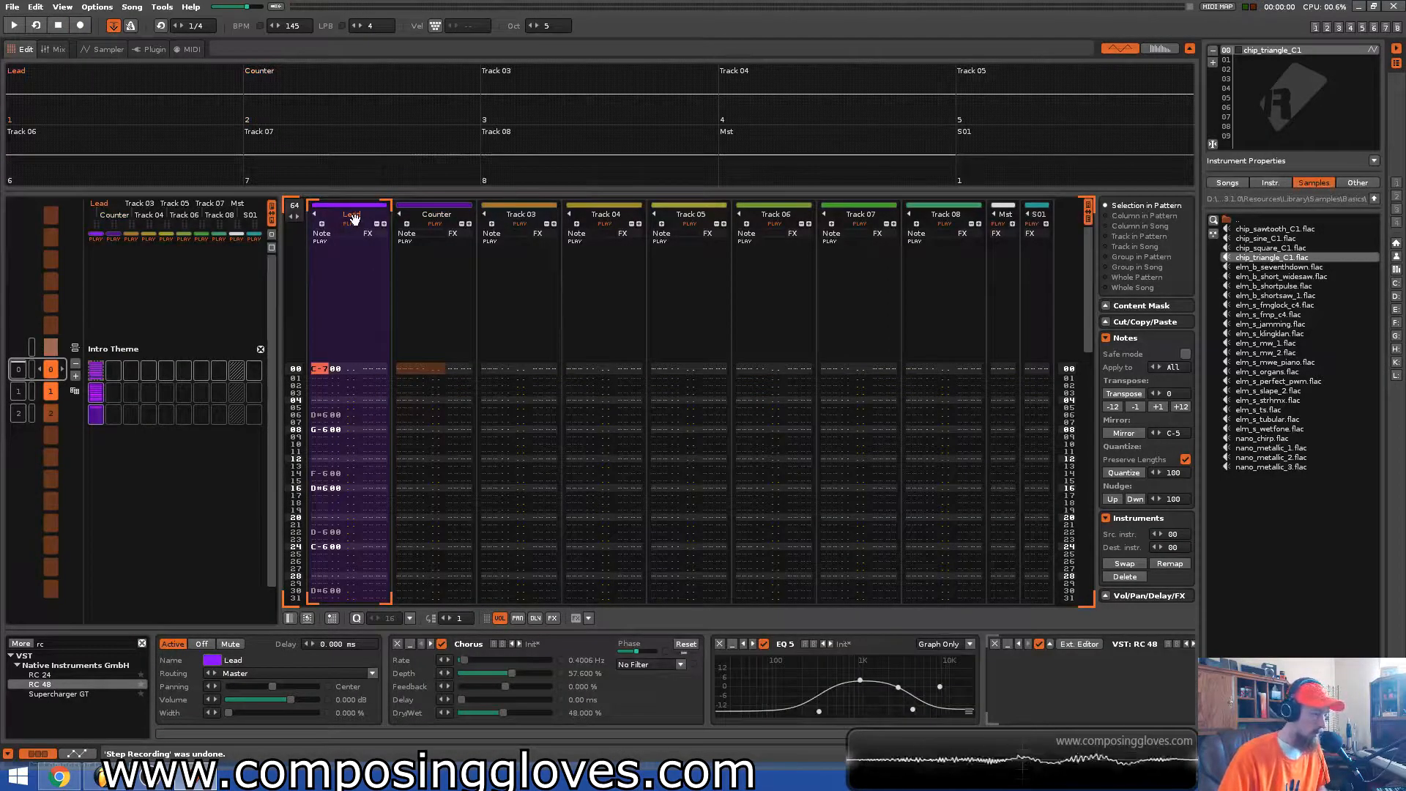
{"action": "left_click", "coordinate": [355, 291]}
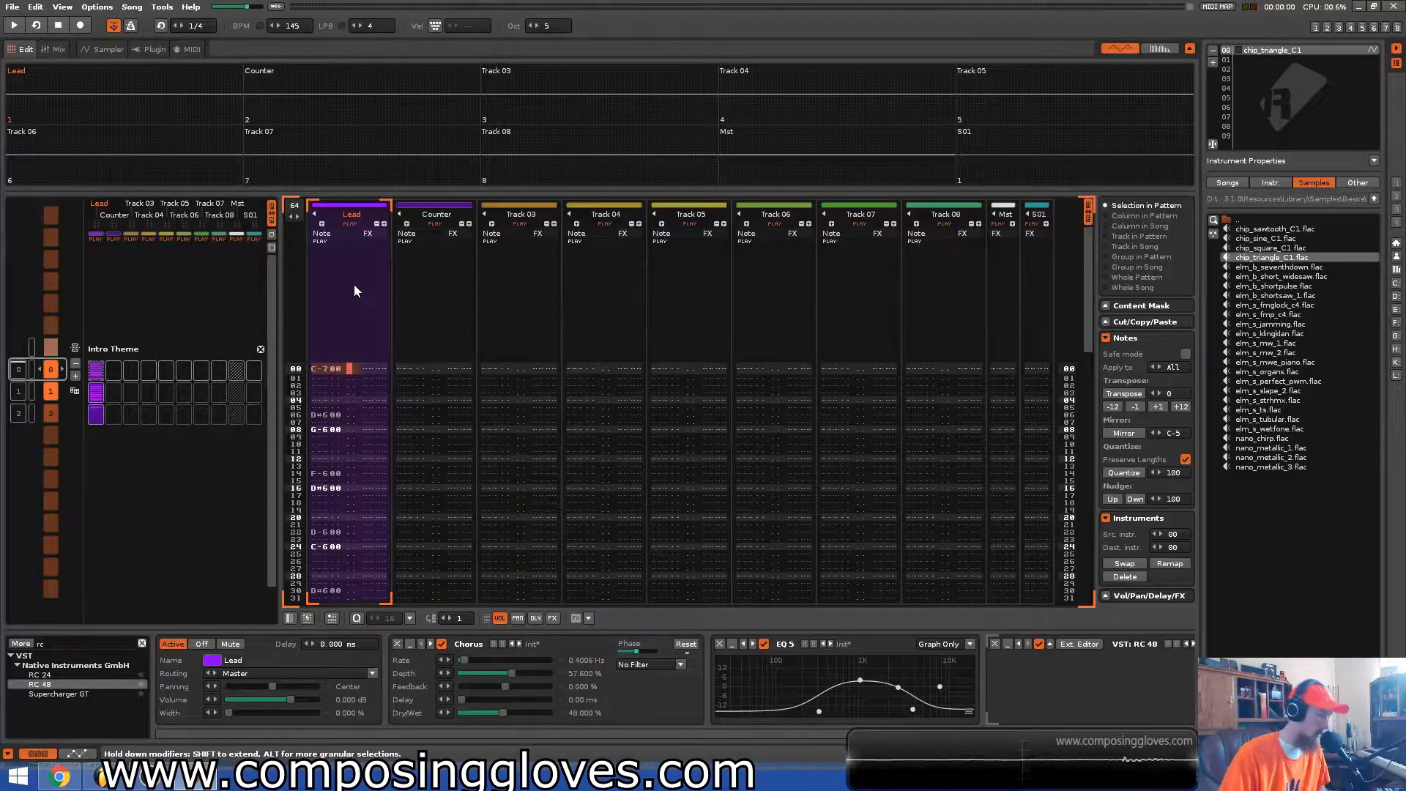
{"action": "key", "text": "ctrl+shift+d"}
{"action": "double_click", "coordinate": [454, 213]}
{"action": "type", "text": "Counter"}
{"action": "key", "text": "Return"}
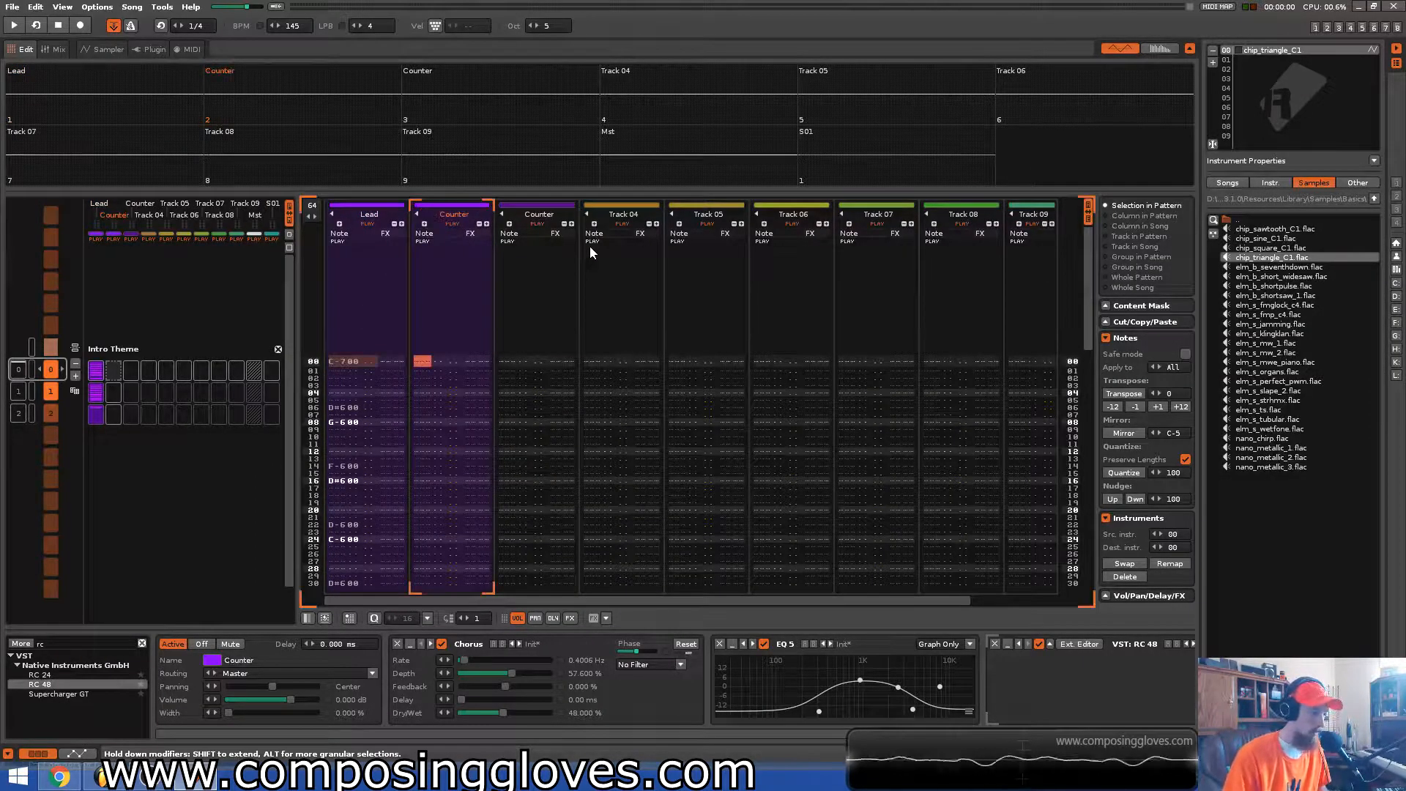
Rename the original dark purple Counter track as "Track 2"
{"action": "left_click", "coordinate": [554, 220]}
{"action": "double_click", "coordinate": [557, 216]}
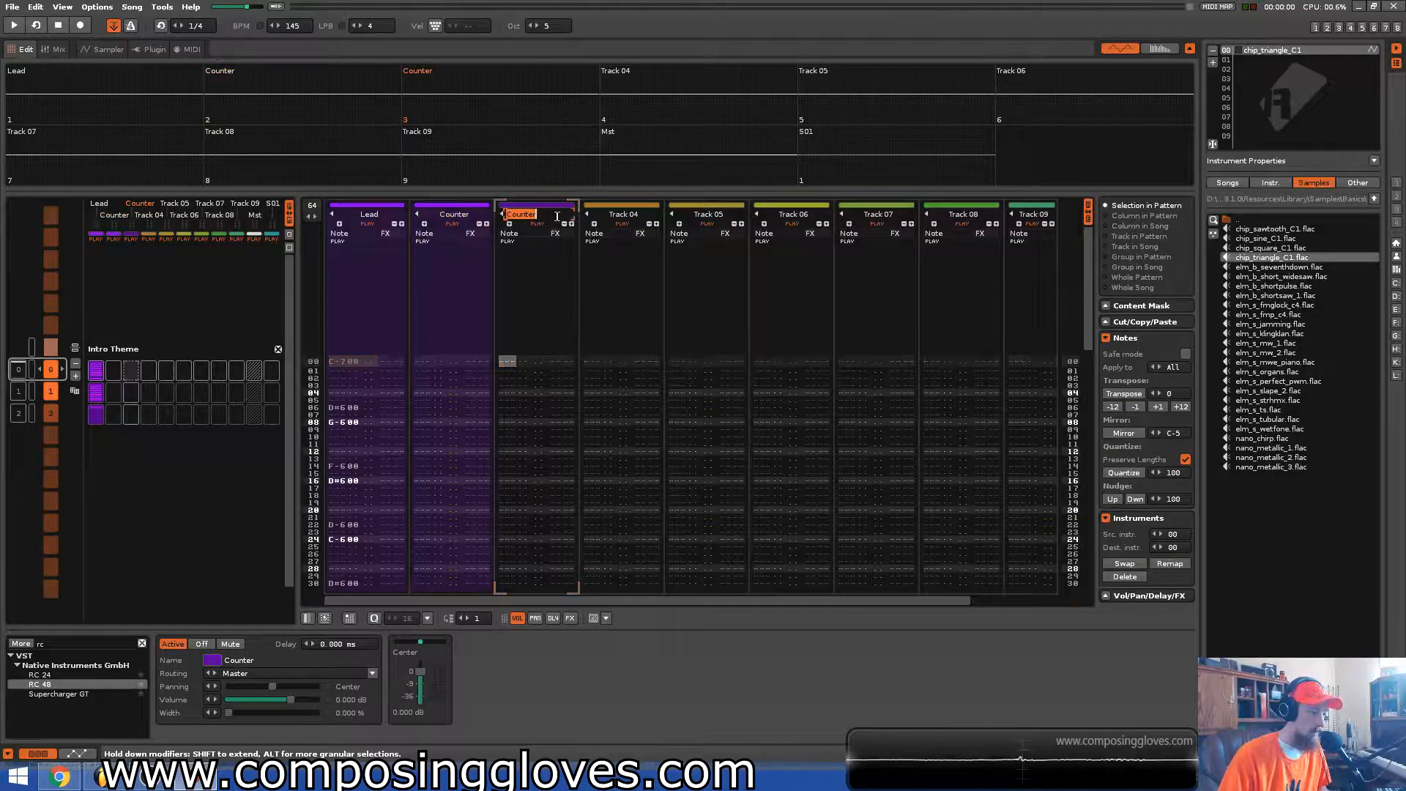
{"action": "key", "text": "BackSpace"}
{"action": "type", "text": "Track 2"}
{"action": "key", "text": "Return"}
{"action": "left_click", "coordinate": [410, 371]}
{"action": "scroll", "coordinate": [438, 301], "scroll_direction": "down", "scroll_amount": 2}
{"action": "scroll", "coordinate": [441, 302], "scroll_direction": "up", "scroll_amount": 1}
{"action": "scroll", "coordinate": [512, 341], "scroll_direction": "up", "scroll_amount": 1}
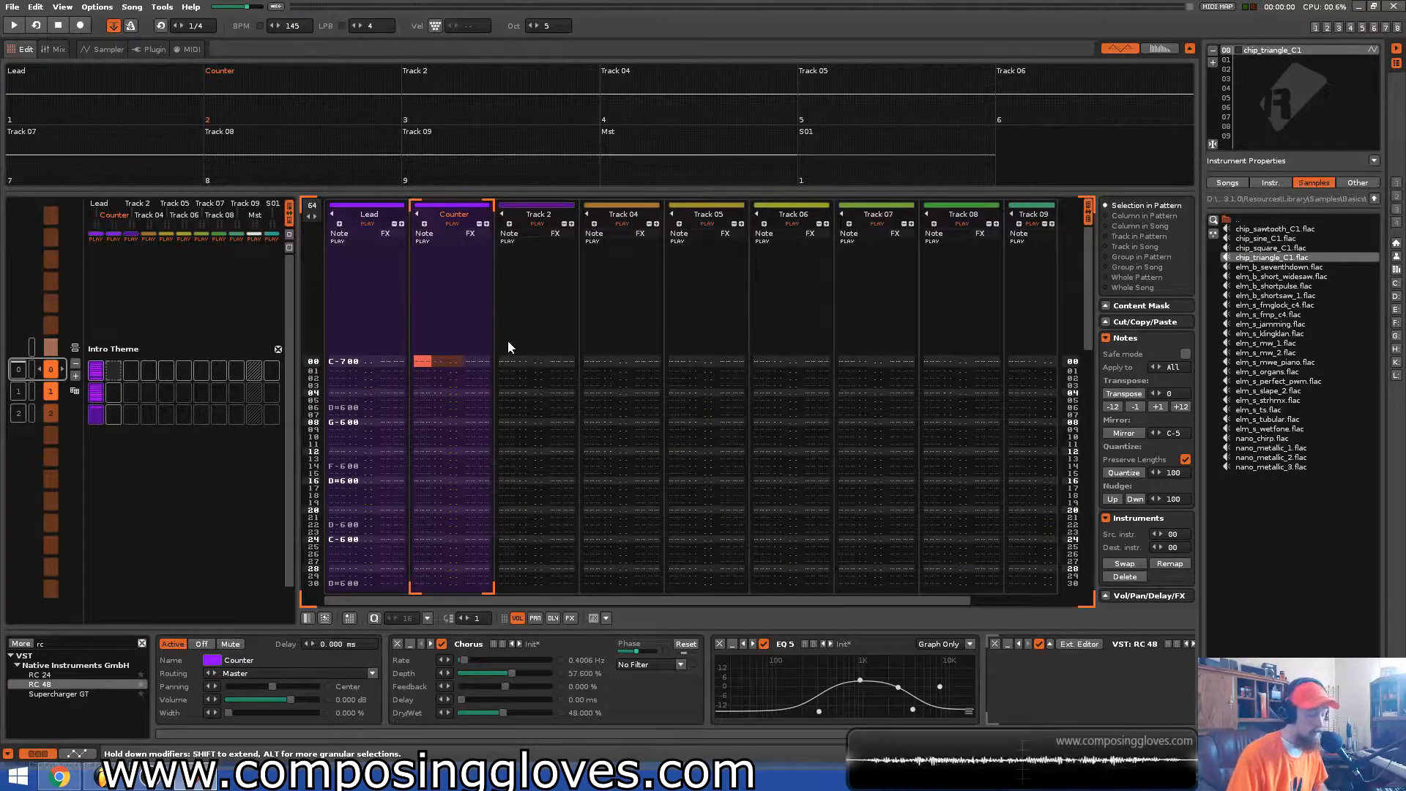
{"action": "scroll", "coordinate": [507, 340], "scroll_direction": "down", "scroll_amount": 1}
{"action": "scroll", "coordinate": [508, 341], "scroll_direction": "up", "scroll_amount": 2}
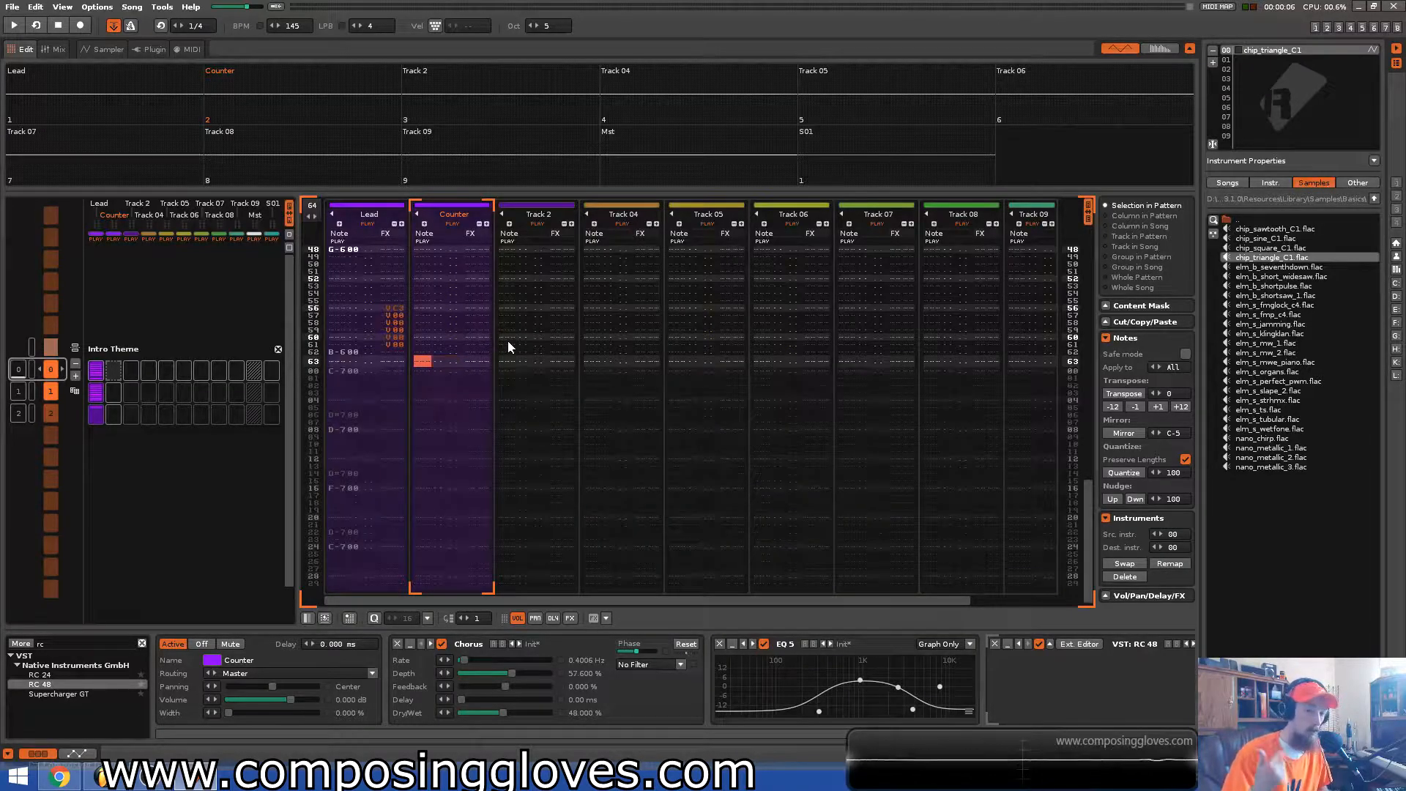
{"action": "scroll", "coordinate": [508, 341], "scroll_direction": "down", "scroll_amount": 1}
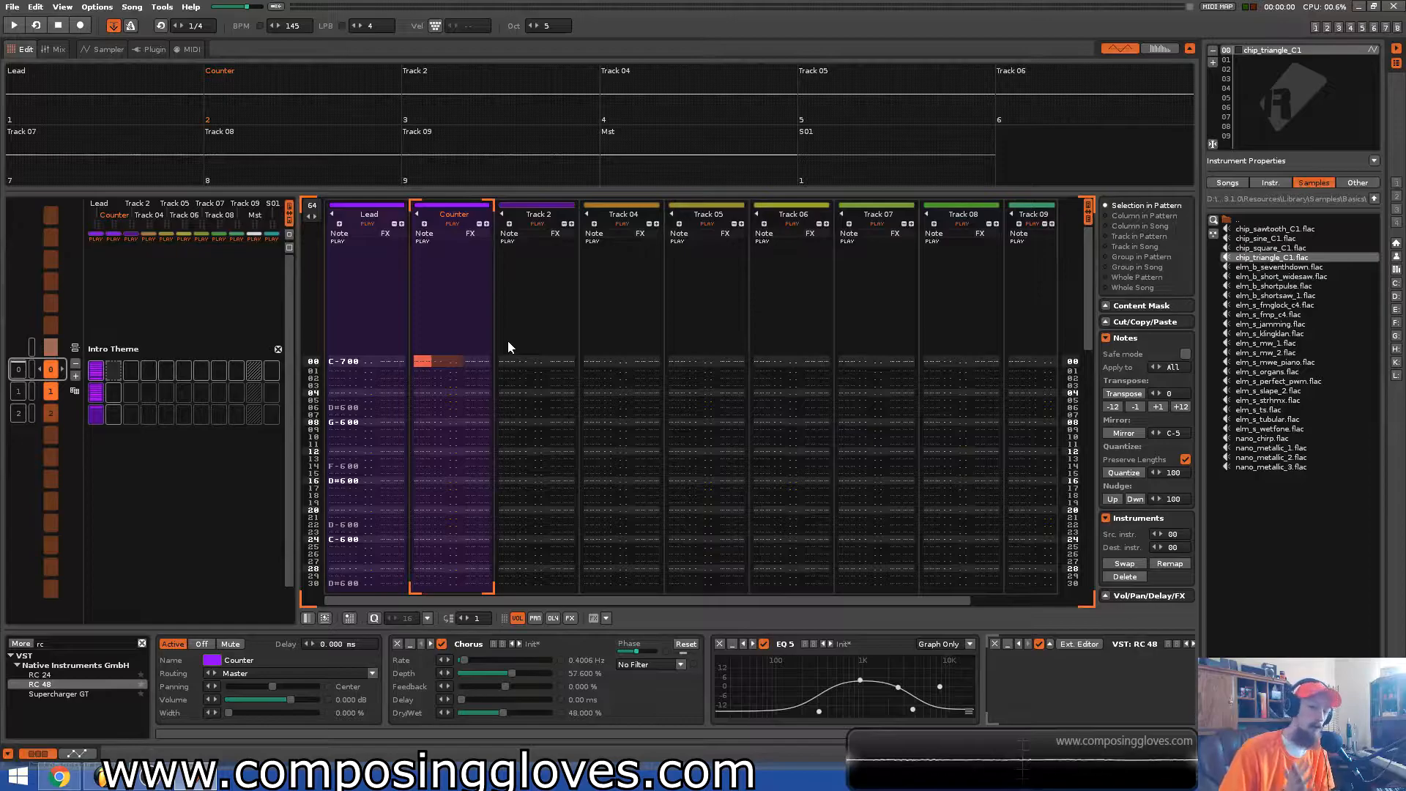
{"action": "key", "text": "Down"}
{"action": "key", "text": "Up"}
{"action": "key", "text": "Up"}
{"action": "key", "text": "Down"}
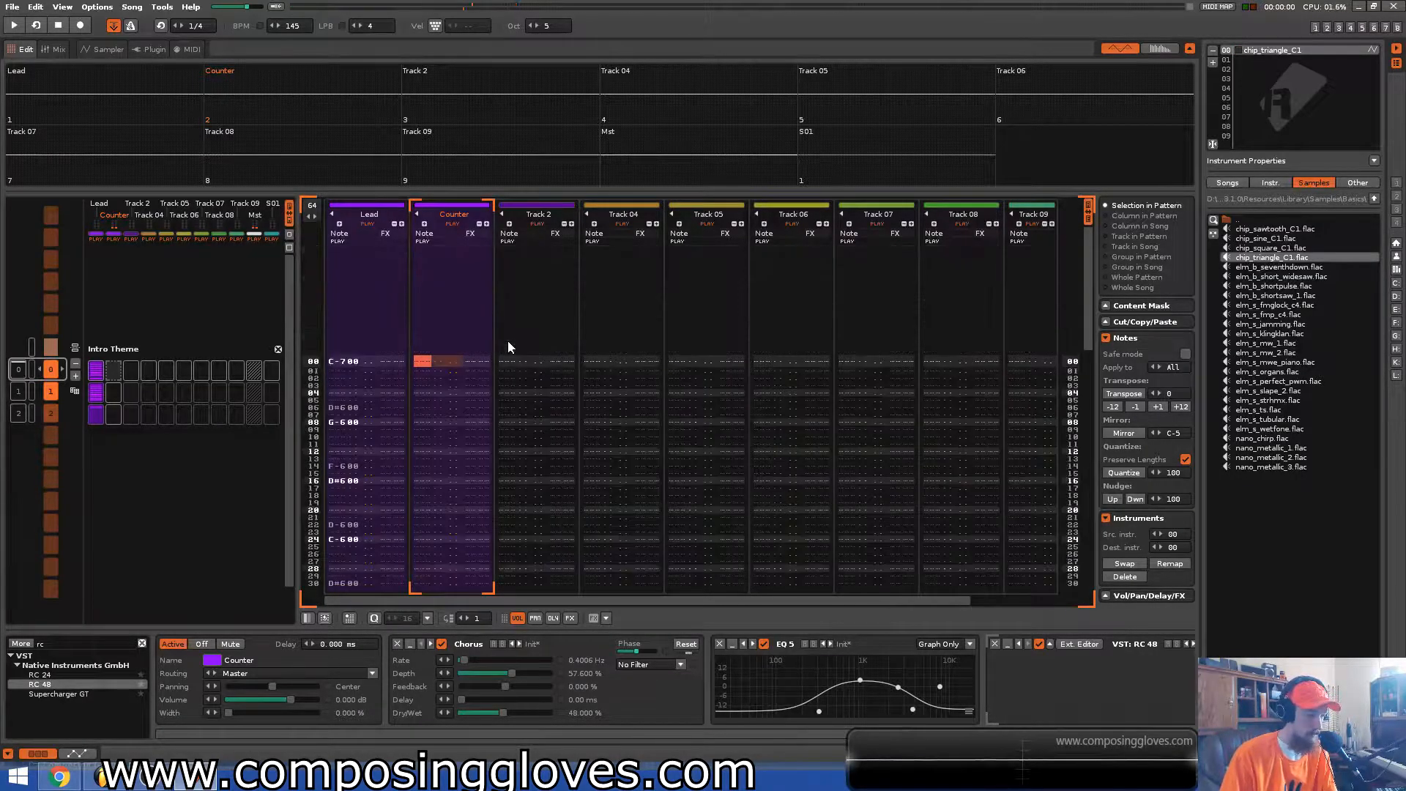
Lower the keyboard octave to 3, enable recording into the pattern, and enter a C-4 note on line 0 of the Counter track
{"action": "key", "text": "space"}
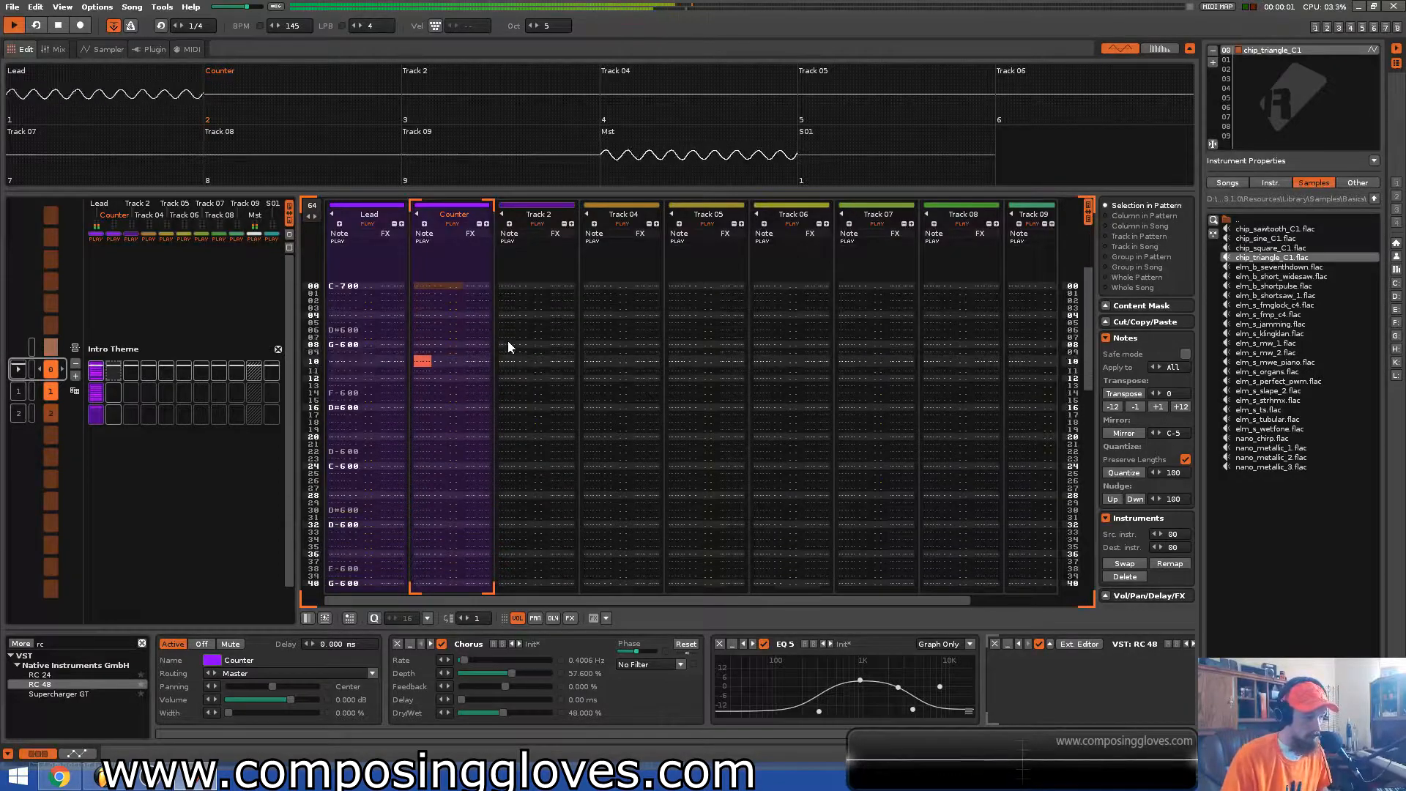
{"action": "key", "text": "space"}
{"action": "key", "text": "Up"}
{"action": "key", "text": "KP_Divide"}
{"action": "key", "text": "Escape"}
{"action": "key", "text": "q"}
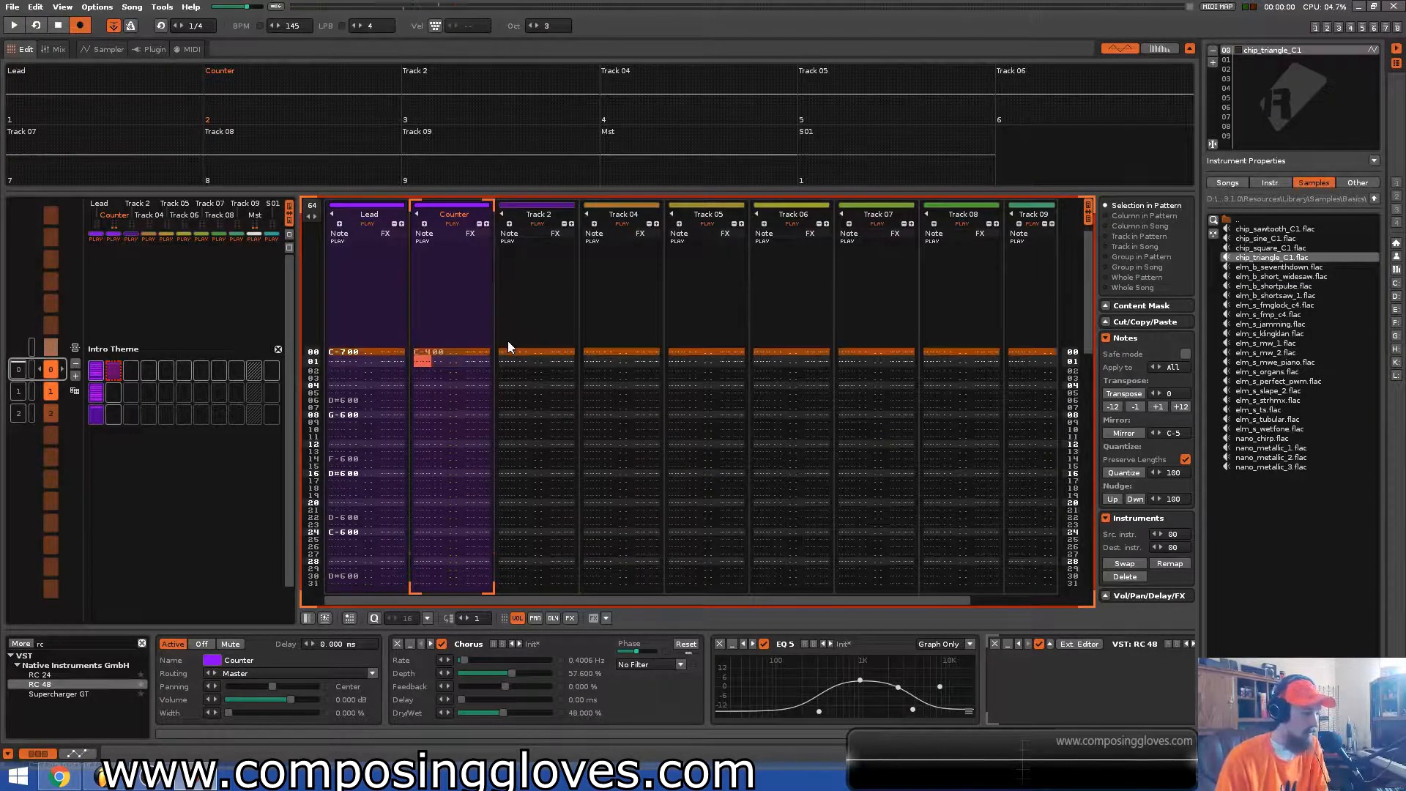
Enter a D#4 note on line 22 and a G-4 note on line 24 of the Counter track in pattern 0
{"action": "key", "text": "space"}
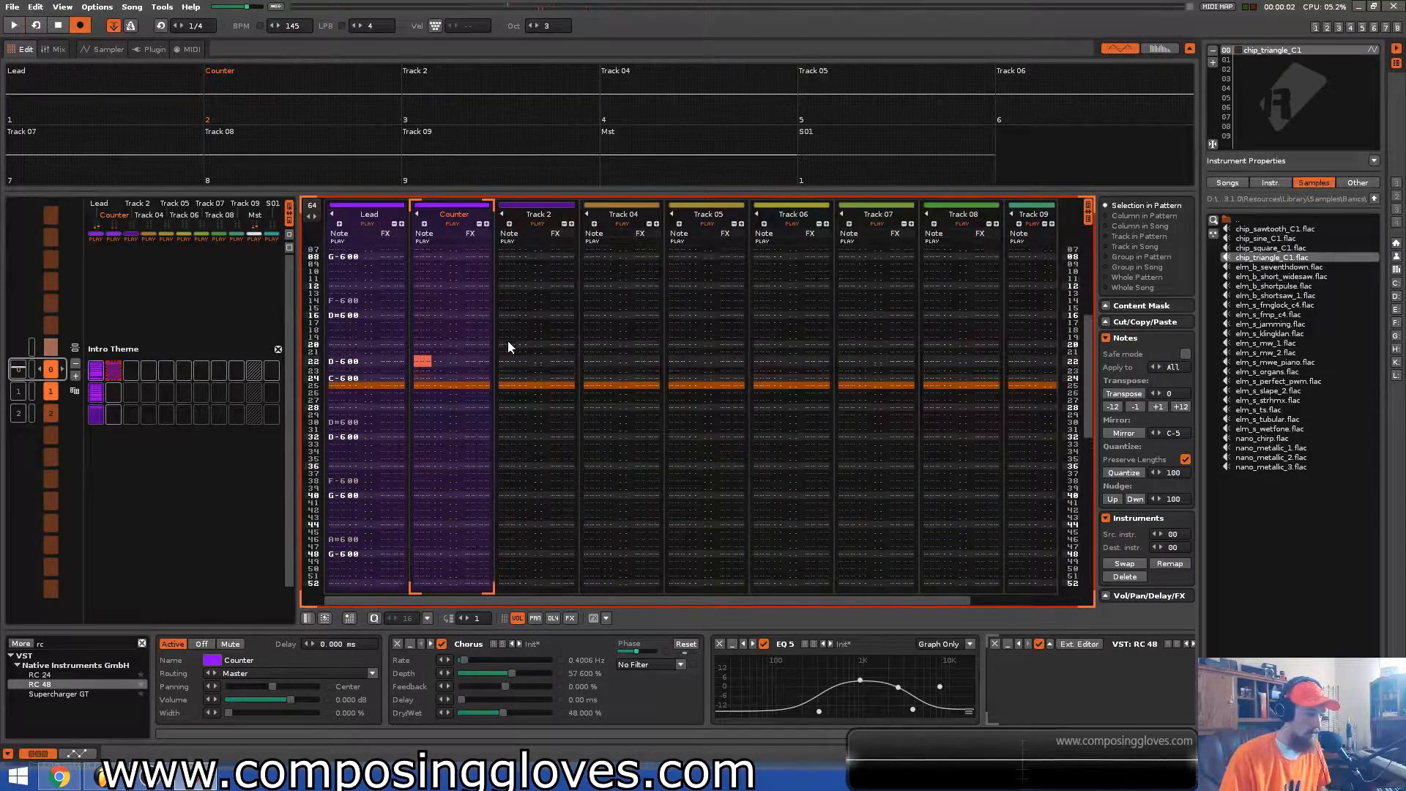
{"action": "key", "text": "w"}
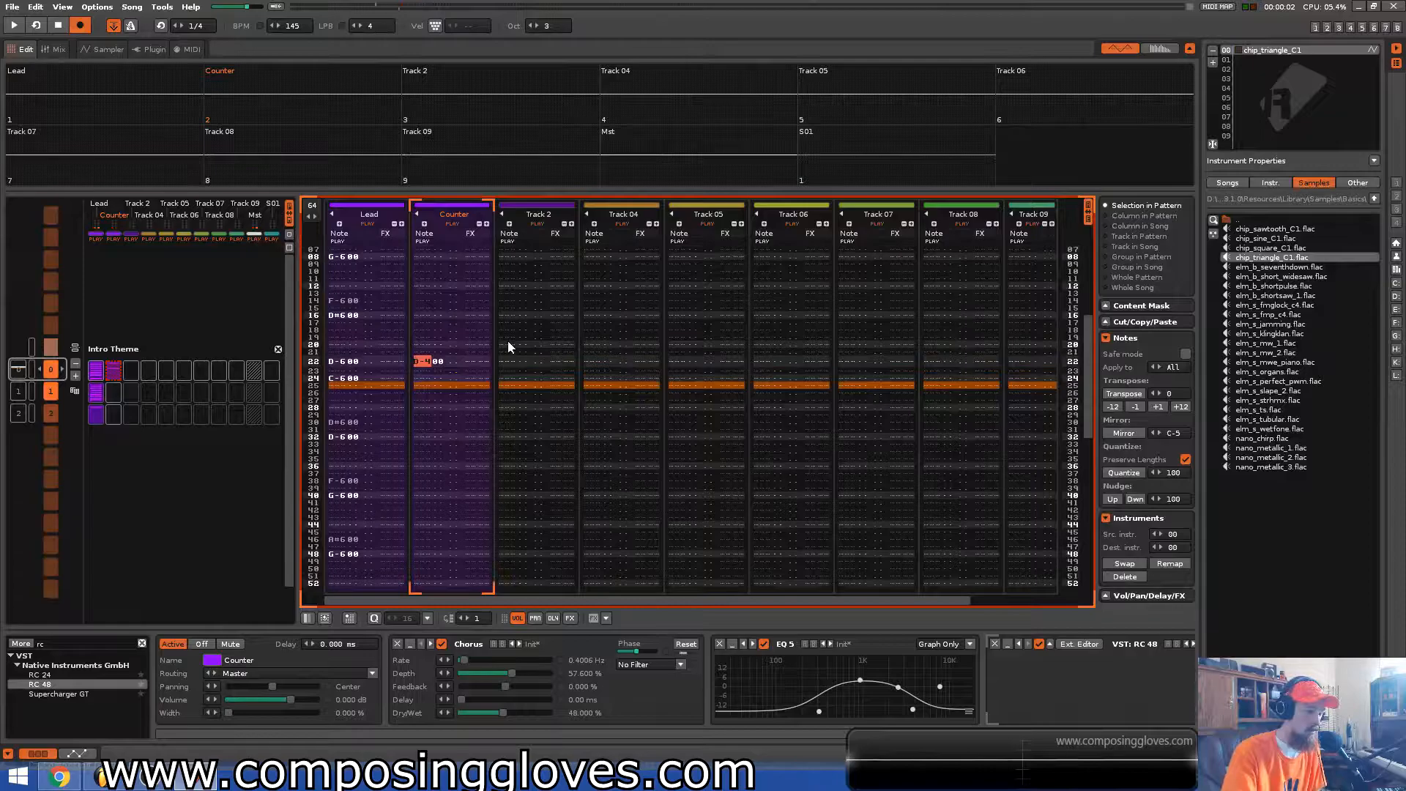
{"action": "key", "text": "Up"}
{"action": "key", "text": "3"}
{"action": "key", "text": "Down"}
{"action": "key", "text": "Down"}
{"action": "key", "text": "Up"}
{"action": "key", "text": "t"}
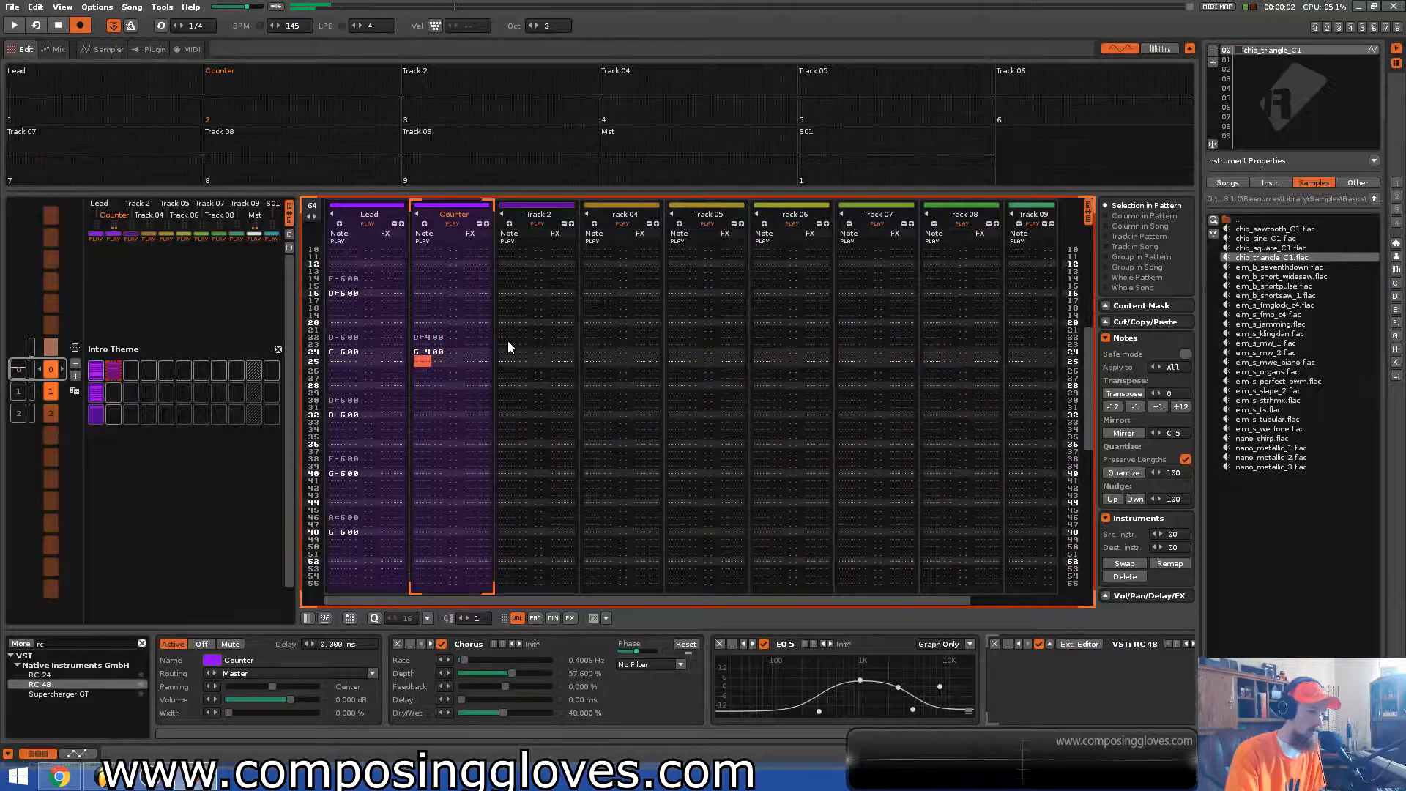
Enter a G#4 note on line 30 and a G-4 note on line 32 of the Counter track
{"action": "key", "text": "space"}
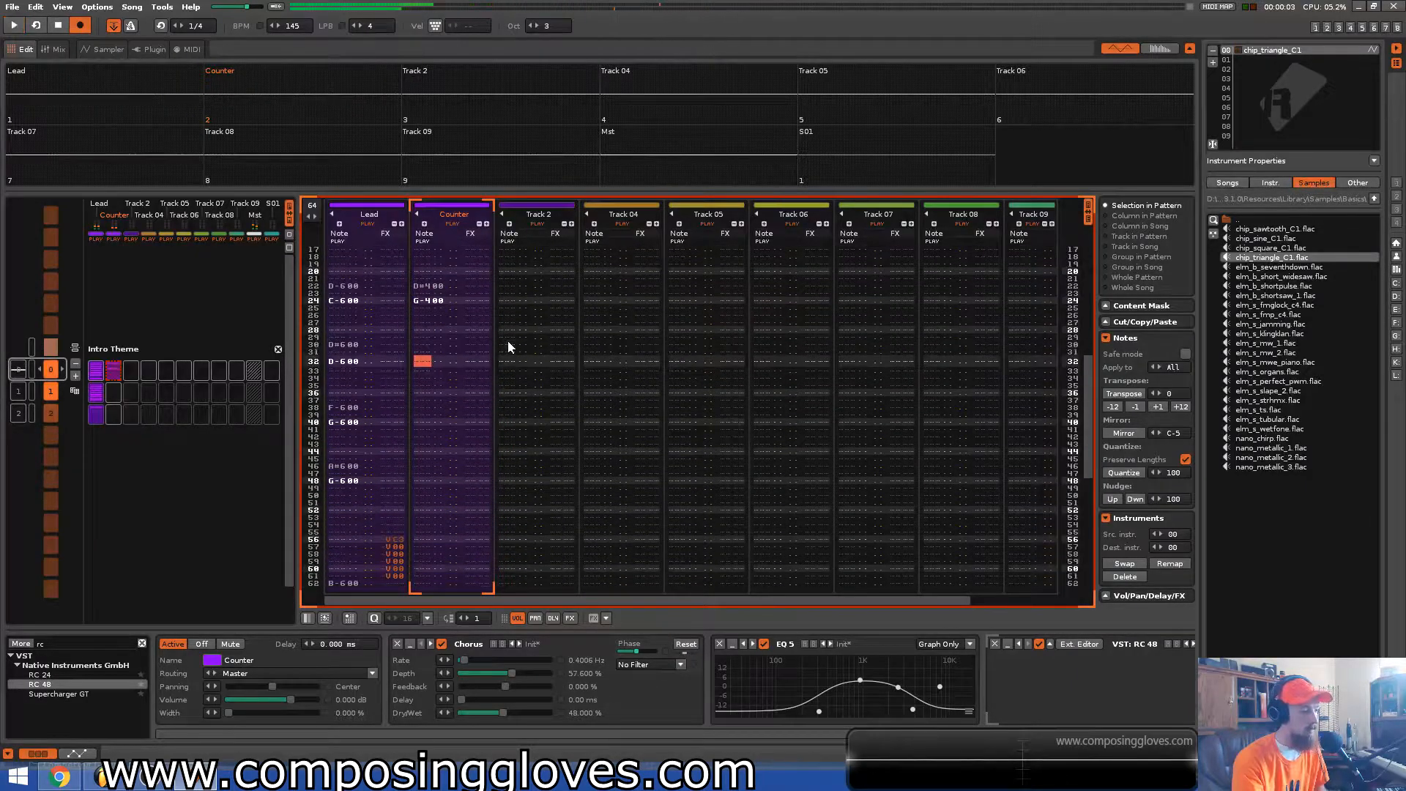
{"action": "key", "text": "Up"}
{"action": "key", "text": "Up"}
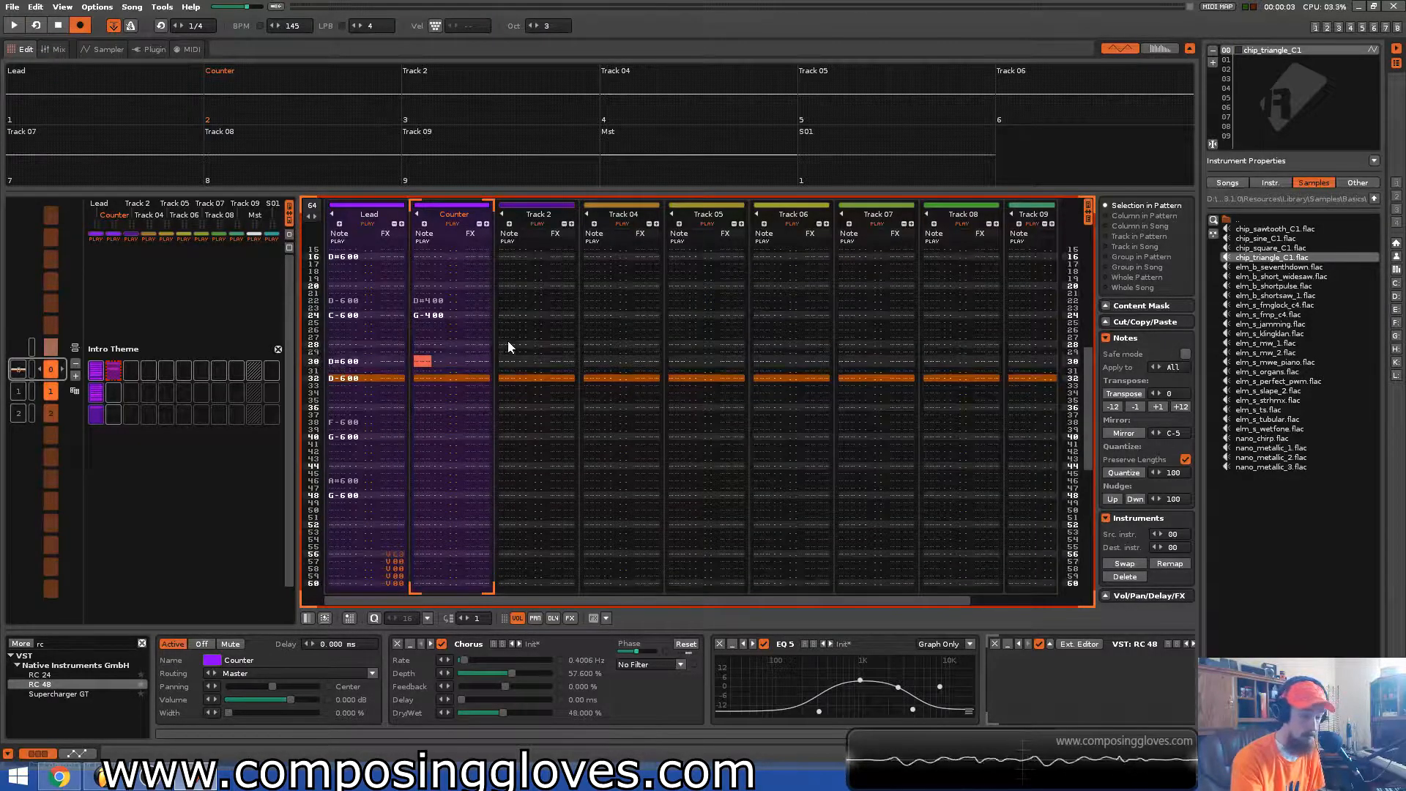
{"action": "key", "text": "6"}
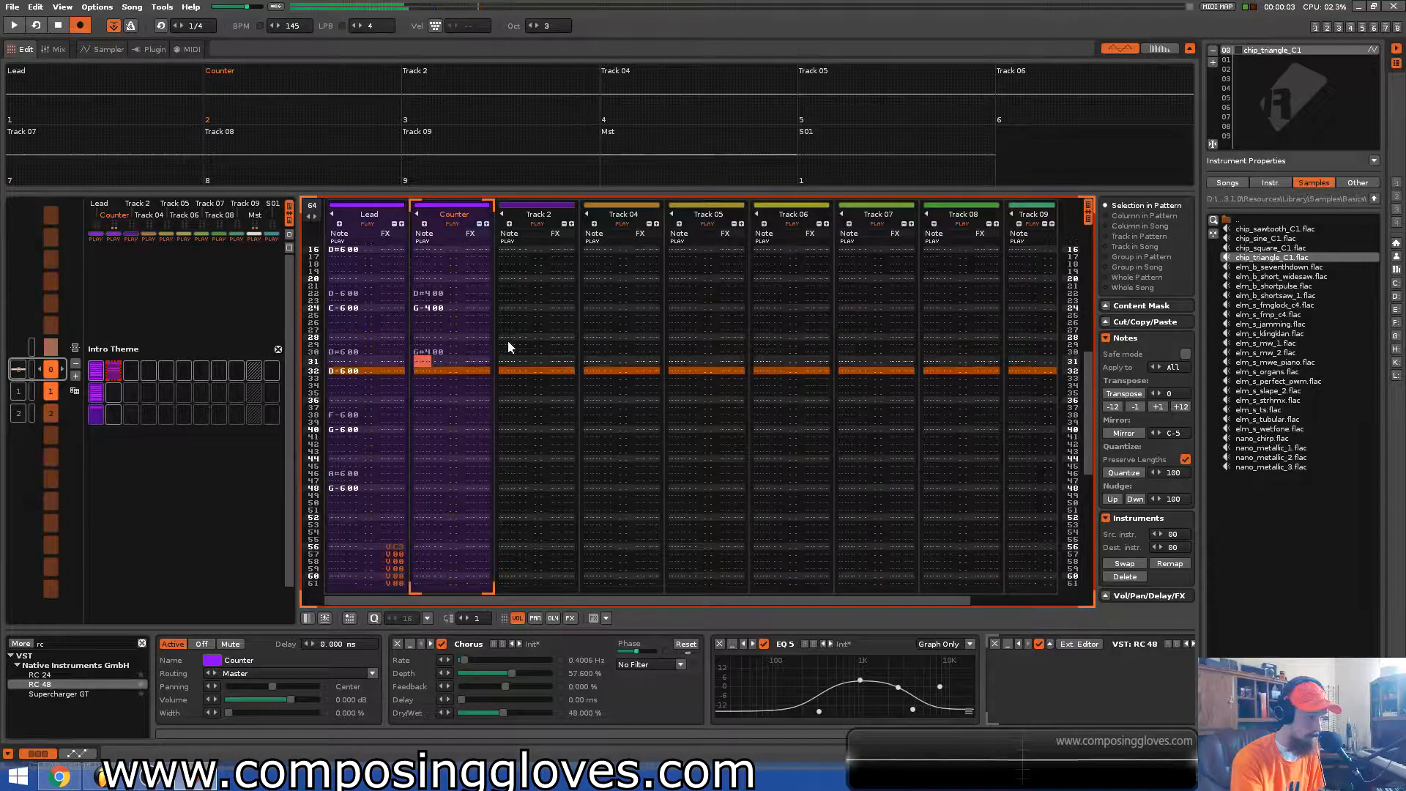
{"action": "key", "text": "t"}
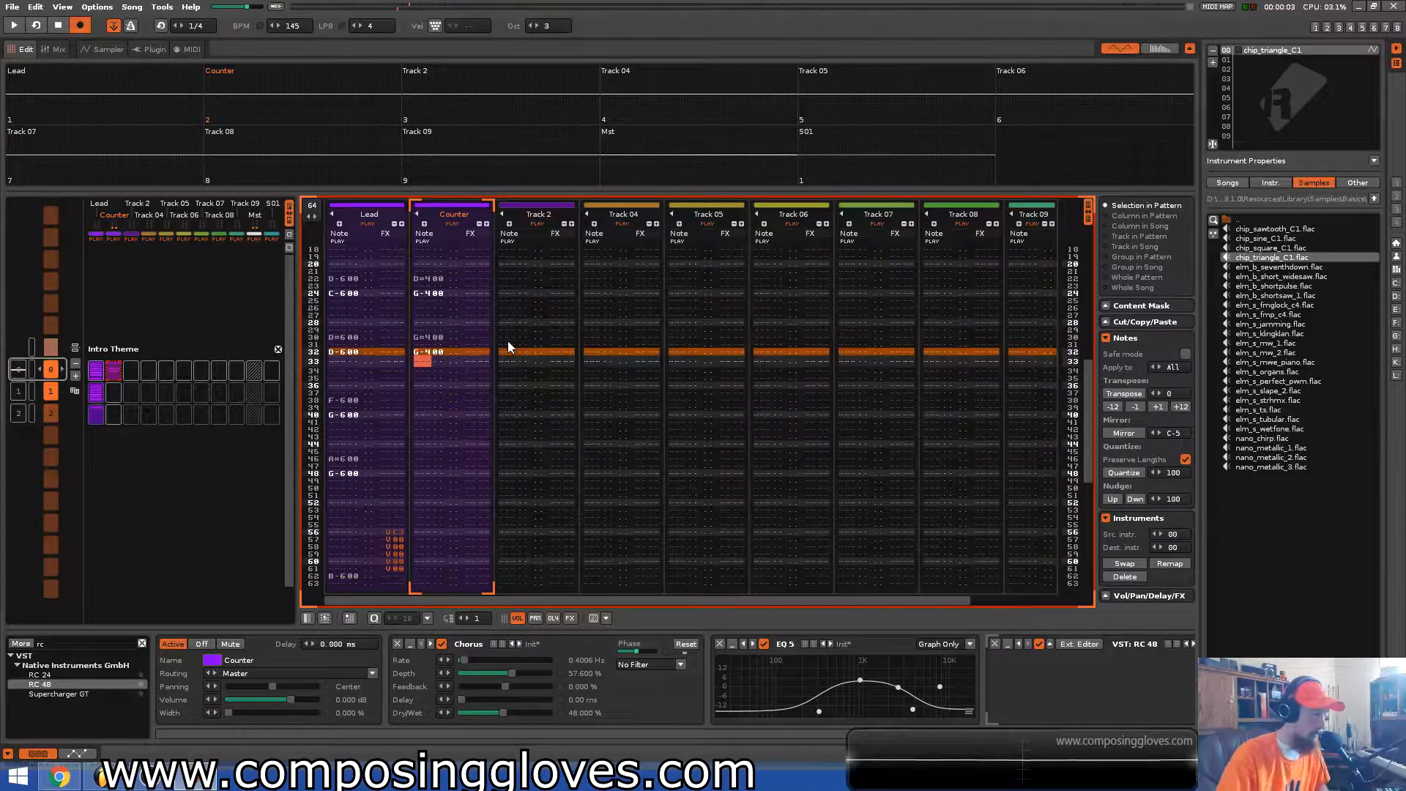
Enter a descending Counter run of D#4 on line 56, D-4 on line 58 and C-4 on line 60
{"action": "key", "text": "space"}
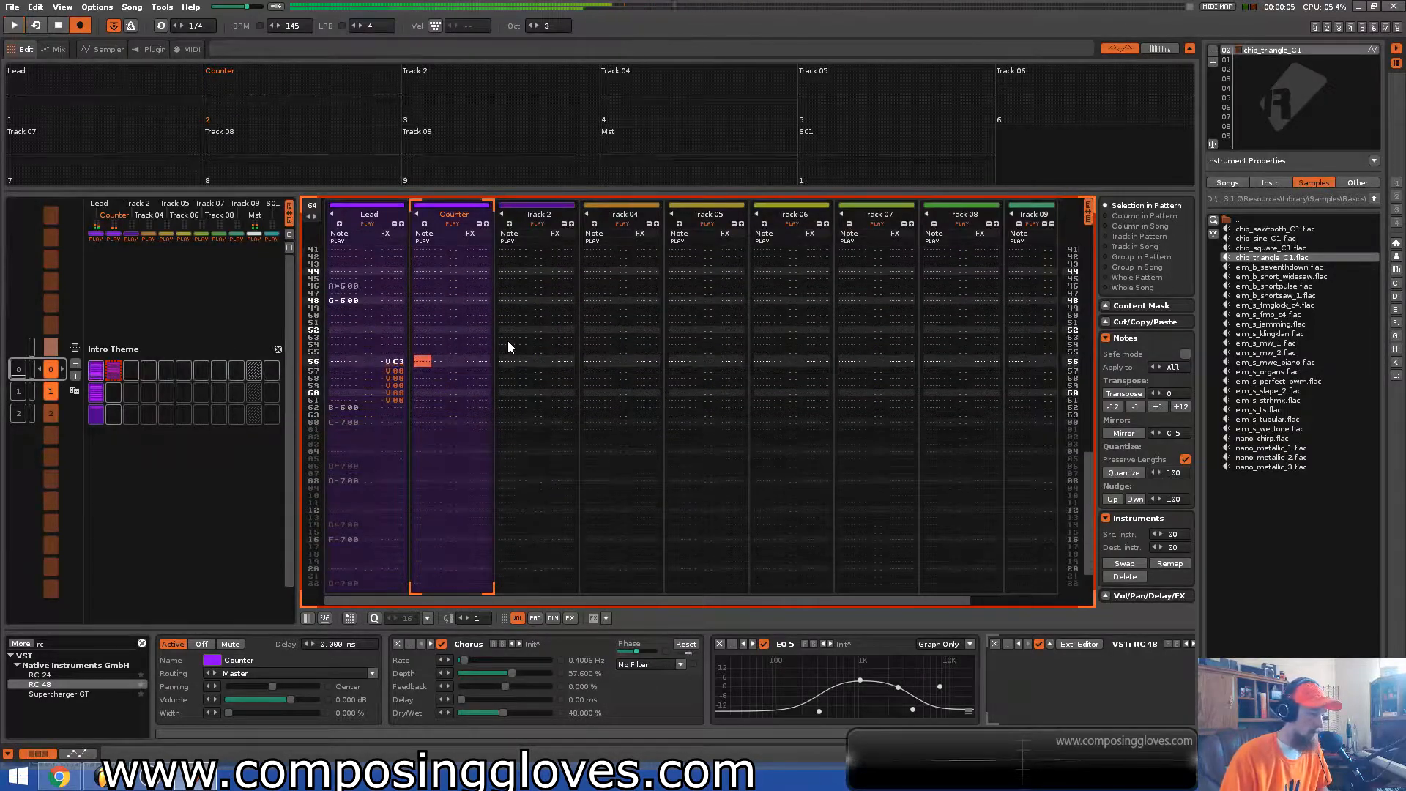
{"action": "key", "text": "3"}
{"action": "key", "text": "Down"}
{"action": "key", "text": "Down"}
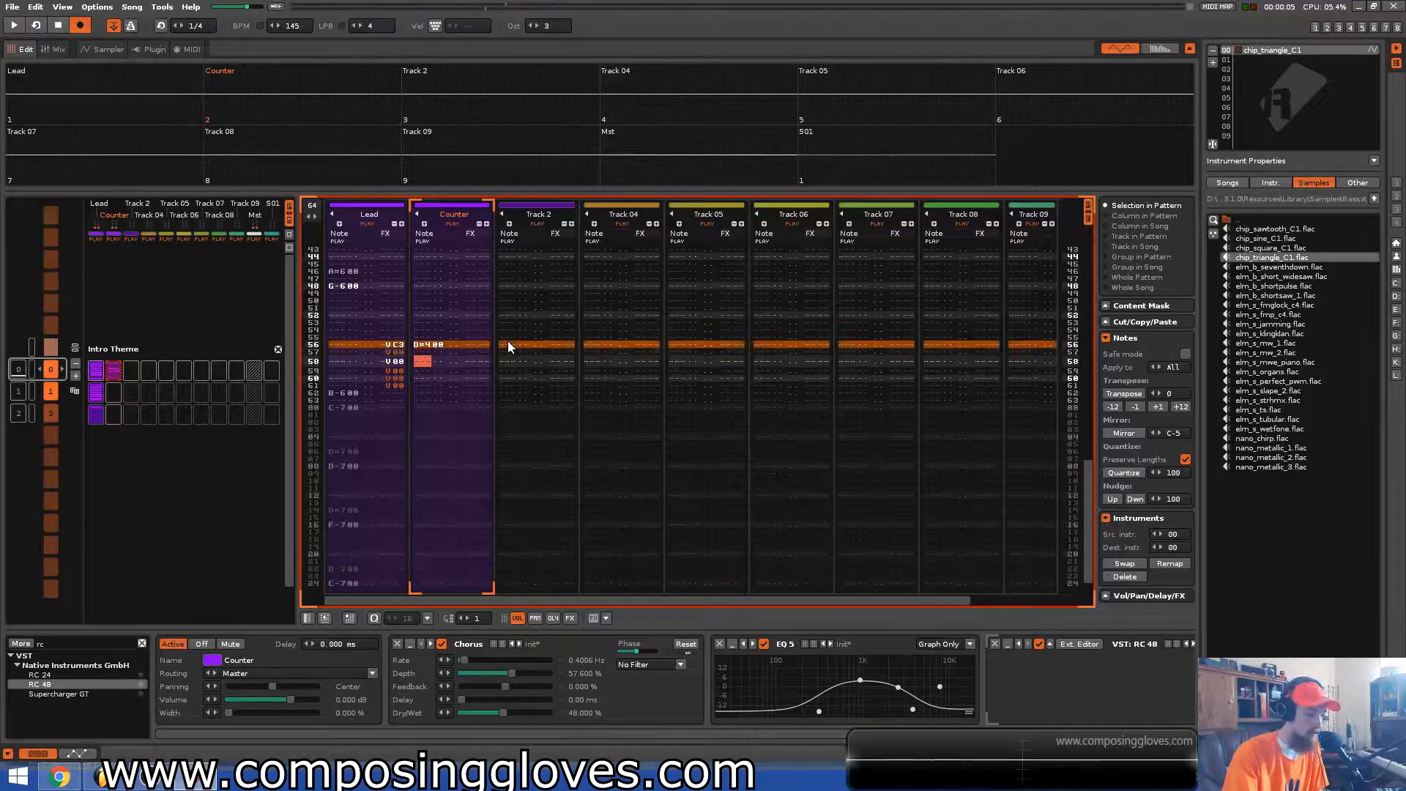
{"action": "key", "text": "Up"}
{"action": "key", "text": "w"}
{"action": "key", "text": "Down"}
{"action": "key", "text": "q"}
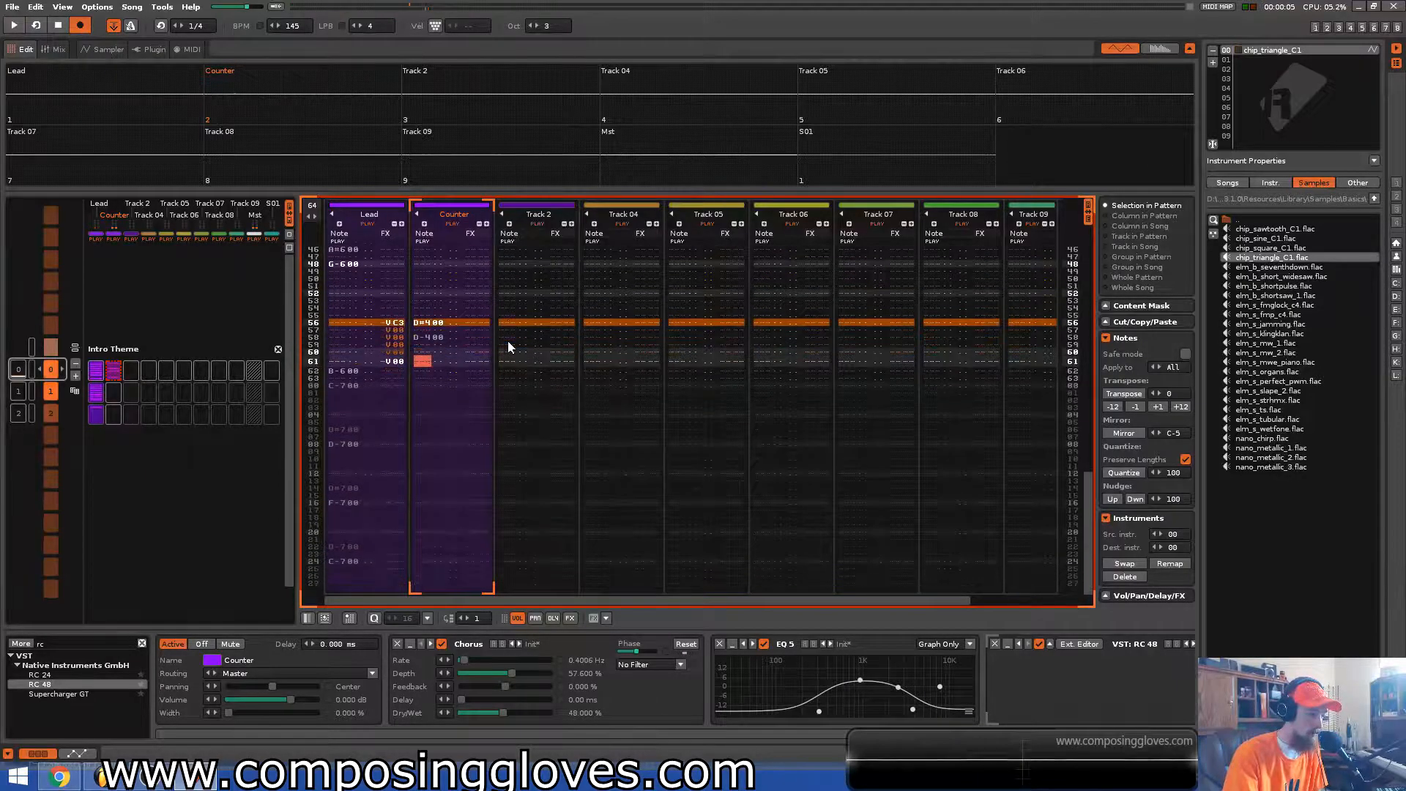
Enter an A#3 note on Counter line 62 and a C-4 note on line 0 of pattern 1
{"action": "key", "text": "Down"}
{"action": "key", "text": "Down"}
{"action": "key", "text": "Down"}
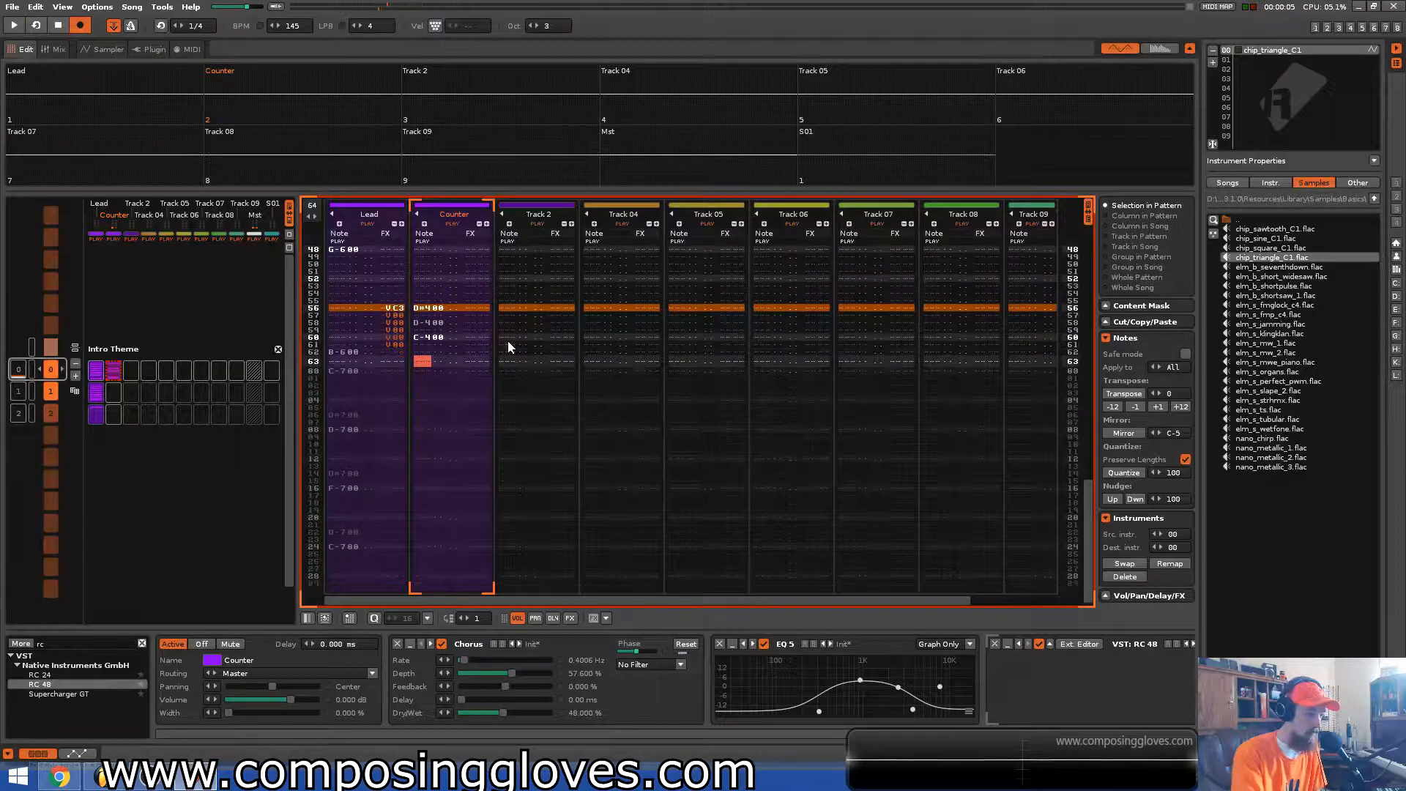
{"action": "key", "text": "Up"}
{"action": "key", "text": "Delete"}
{"action": "key", "text": "Up"}
{"action": "key", "text": "Up"}
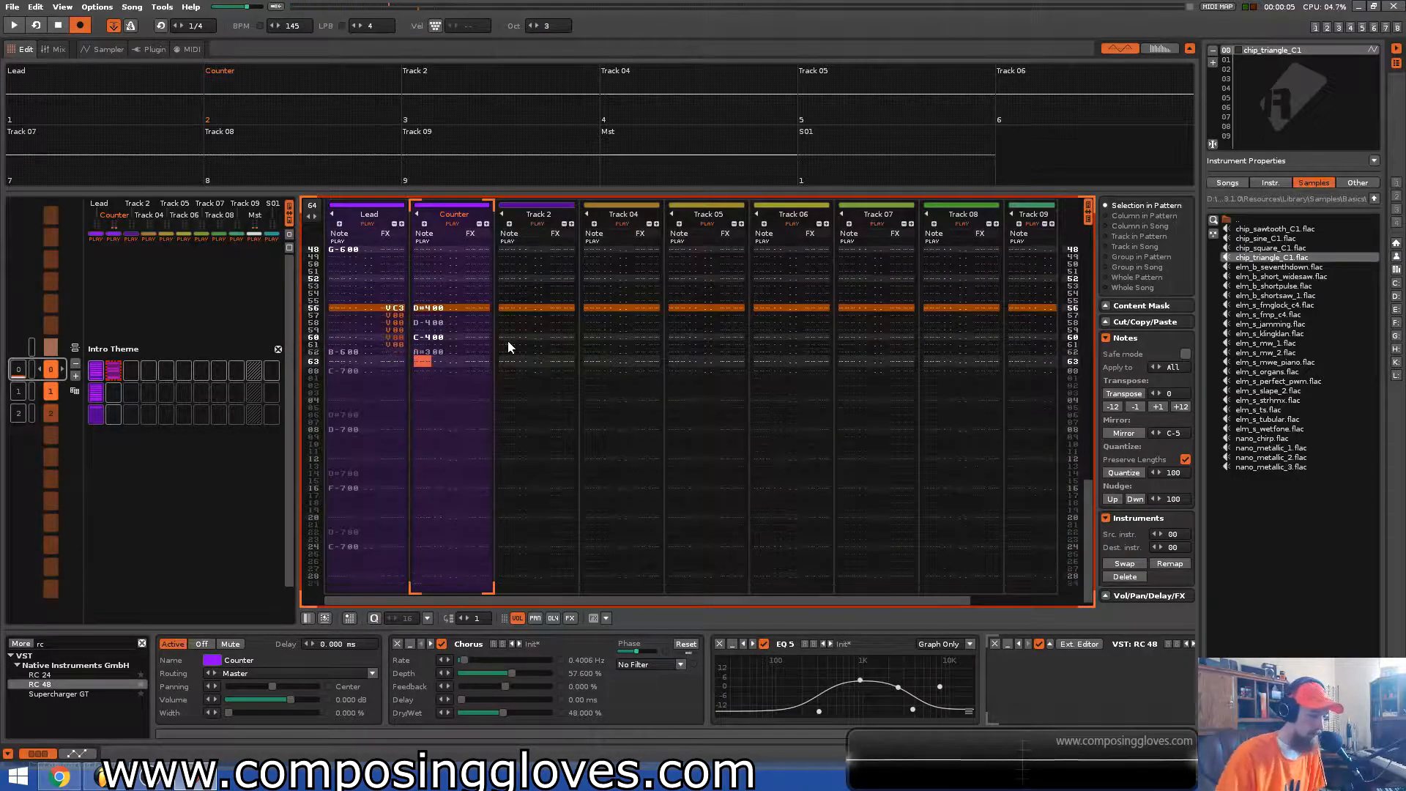
{"action": "key", "text": "Down"}
{"action": "key", "text": "Down"}
{"action": "key", "text": "Up"}
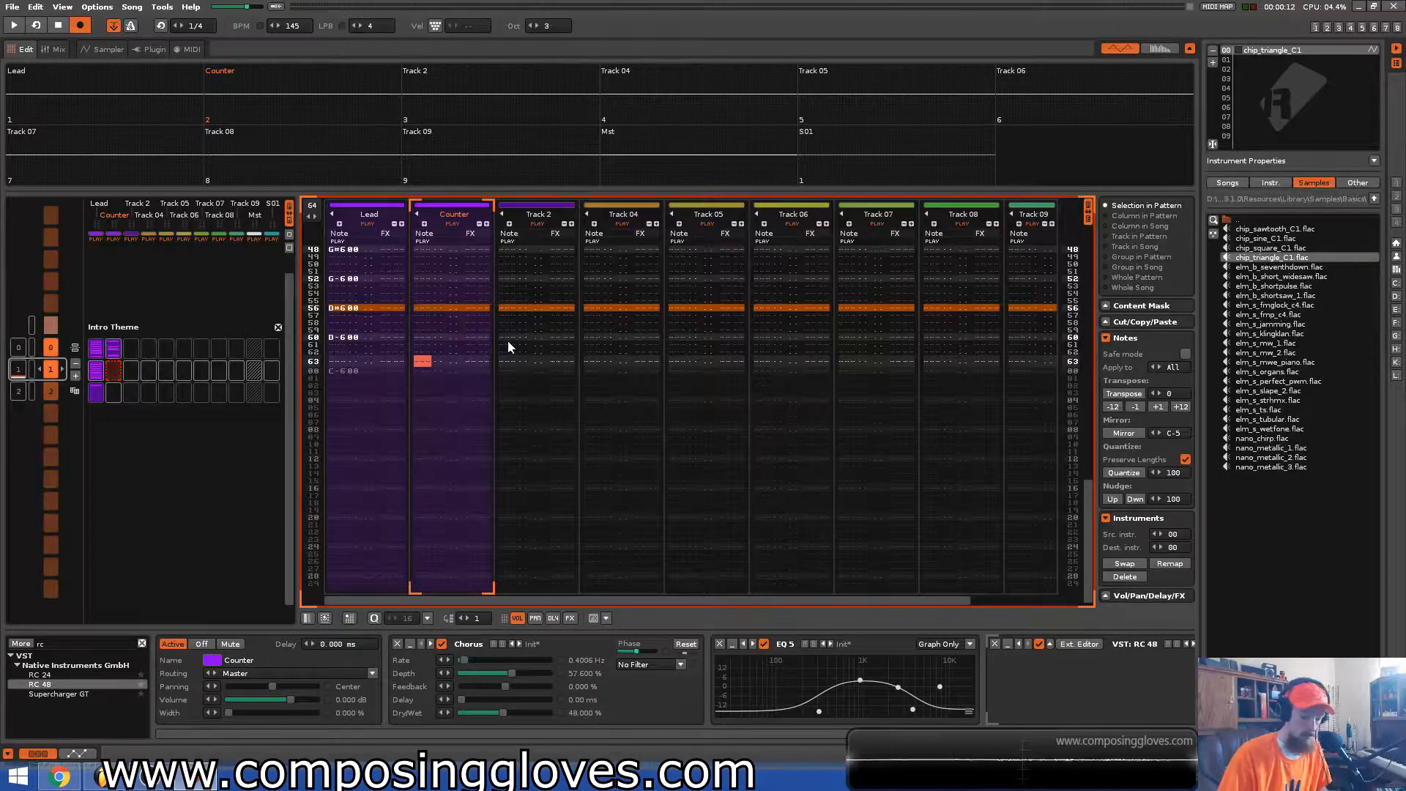
{"action": "key", "text": "Down"}
Play into pattern 1 and enter an A#3 note on line 22 and a G-3 note on line 24 of the Counter track
{"action": "key", "text": "space"}
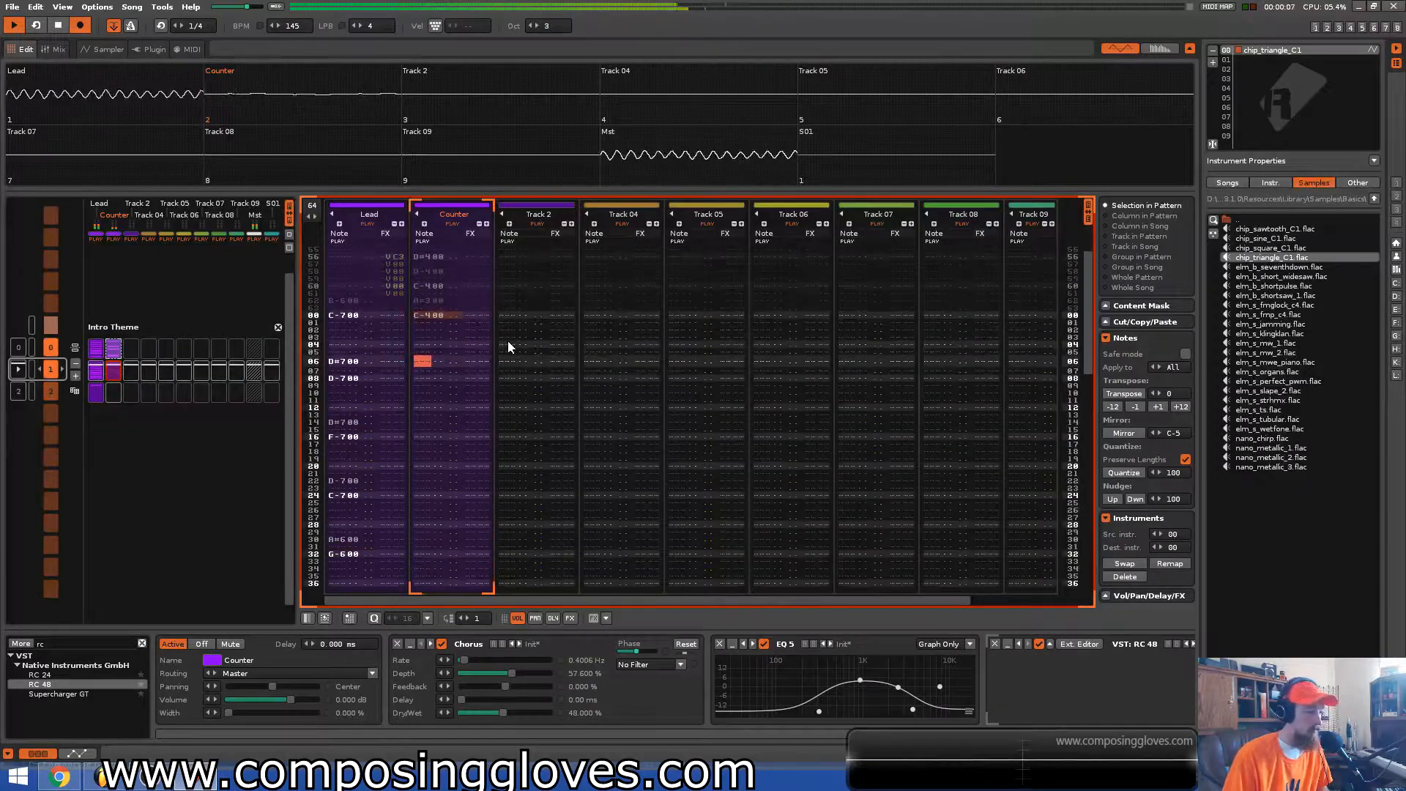
{"action": "key", "text": "space"}
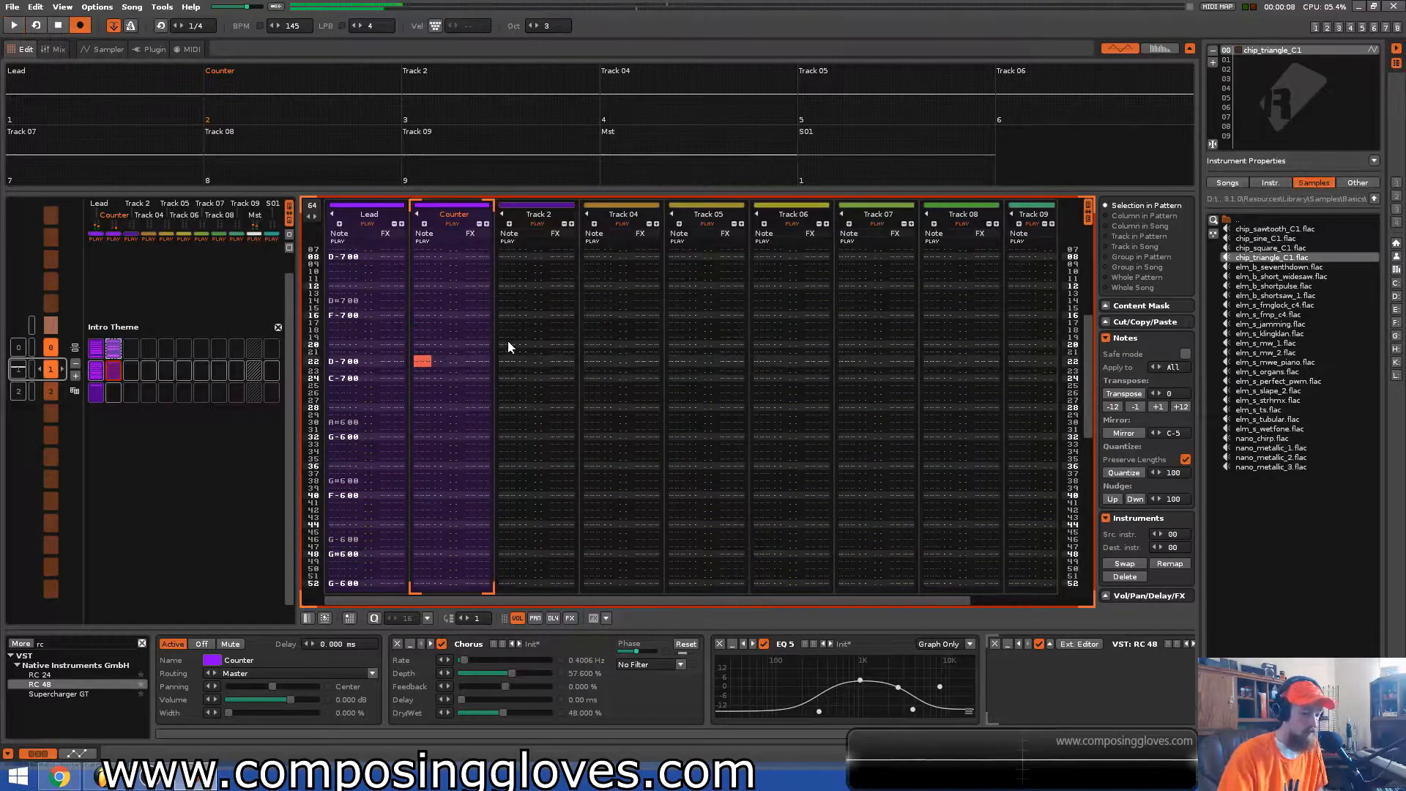
{"action": "key", "text": "j"}
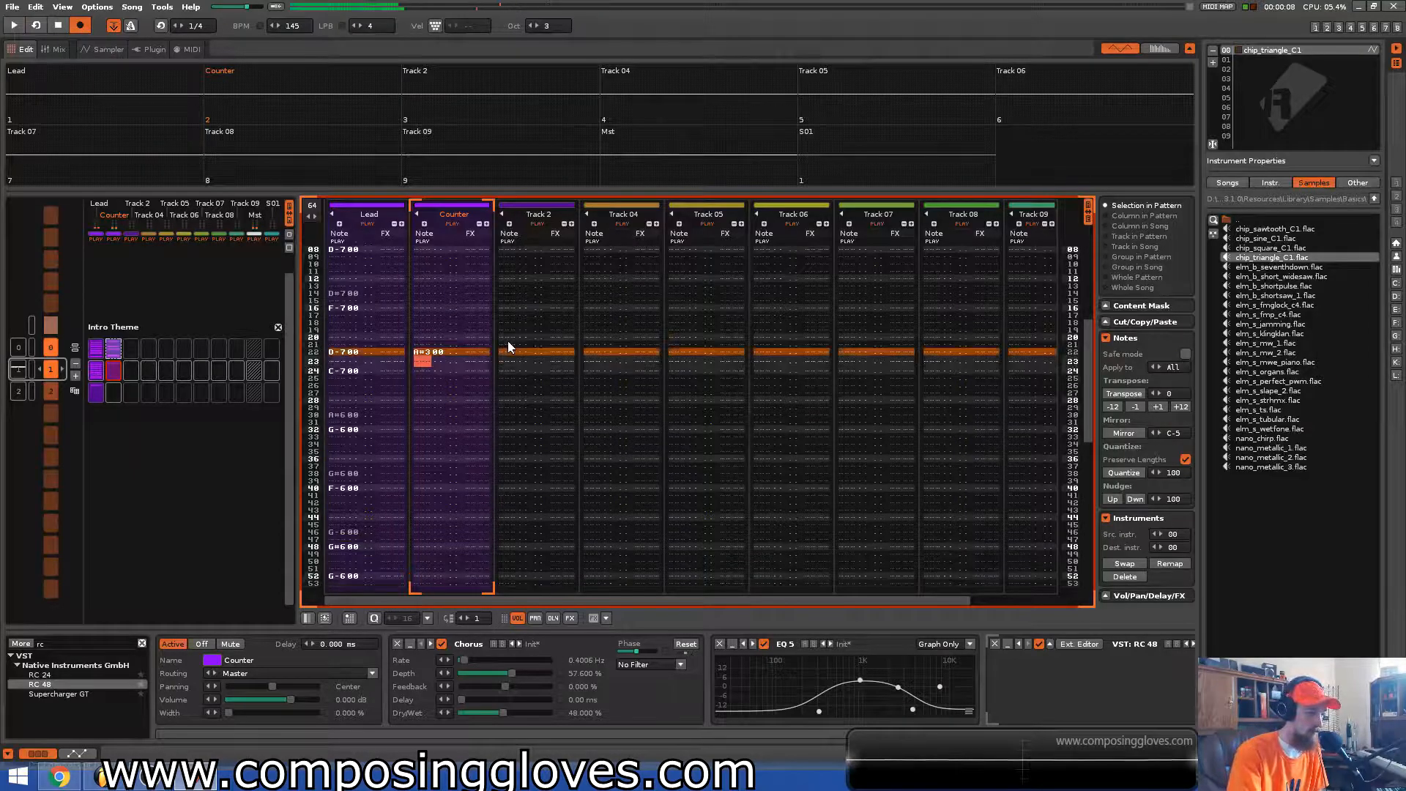
{"action": "key", "text": "Down"}
{"action": "key", "text": "b"}
{"action": "key", "text": "Down"}
{"action": "key", "text": "Down"}
{"action": "key", "text": "Down"}
{"action": "key", "text": "Down"}
{"action": "key", "text": "Down"}
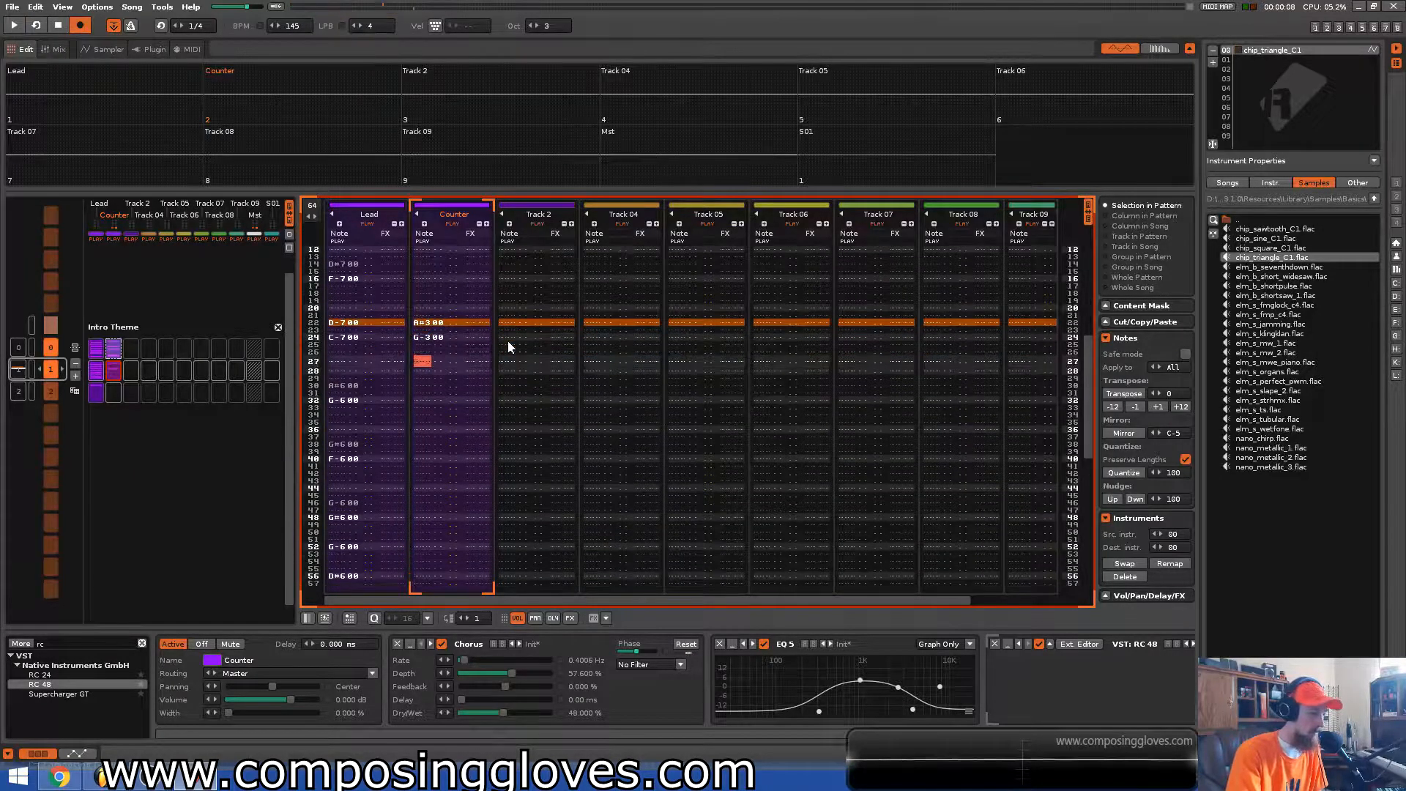
Enter A#3 on line 30, B-3 on line 32 and E-4 on line 38 of the Counter track in pattern 1
{"action": "key", "text": "j"}
{"action": "key", "text": "Down"}
{"action": "key", "text": "Up"}
{"action": "key", "text": "Up"}
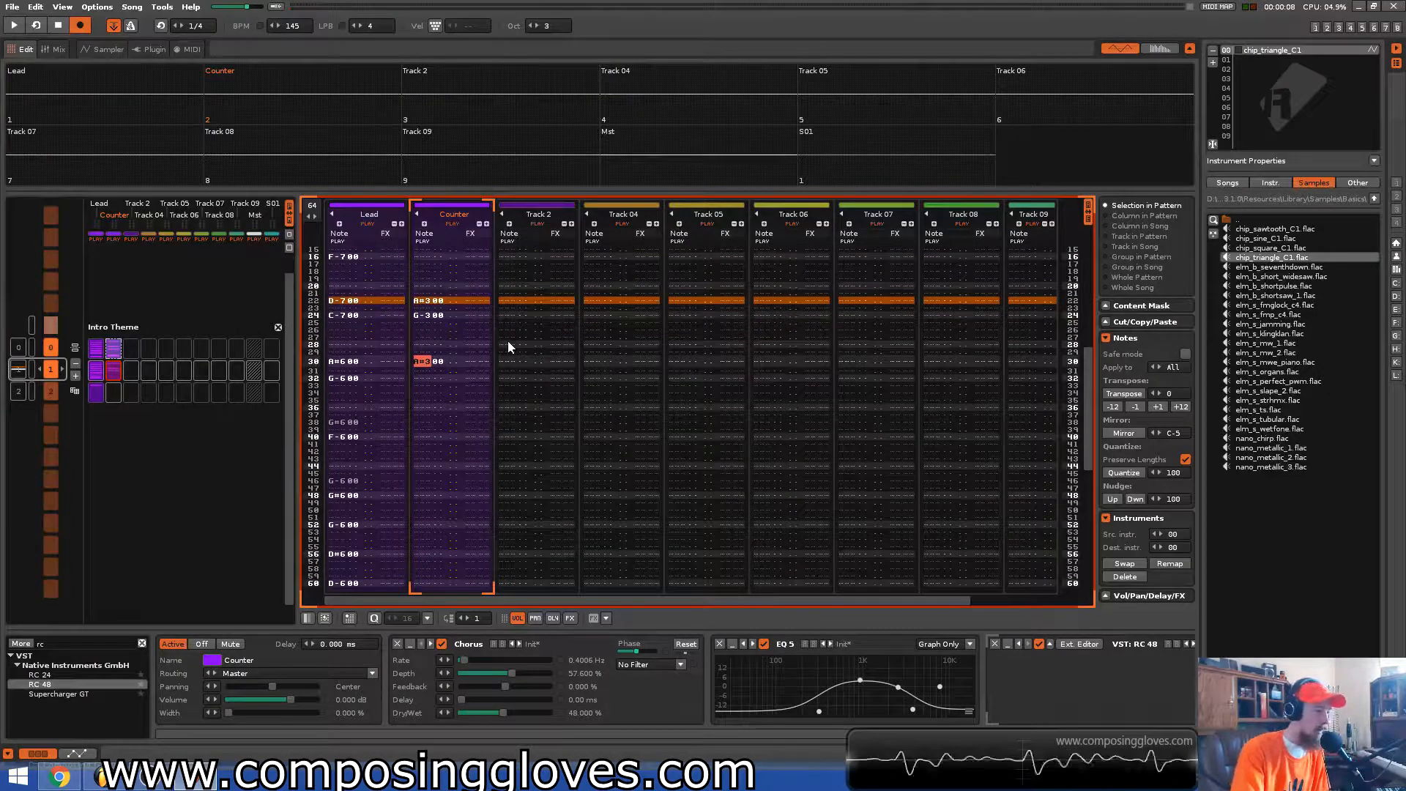
{"action": "key", "text": "Down"}
{"action": "key", "text": "Down"}
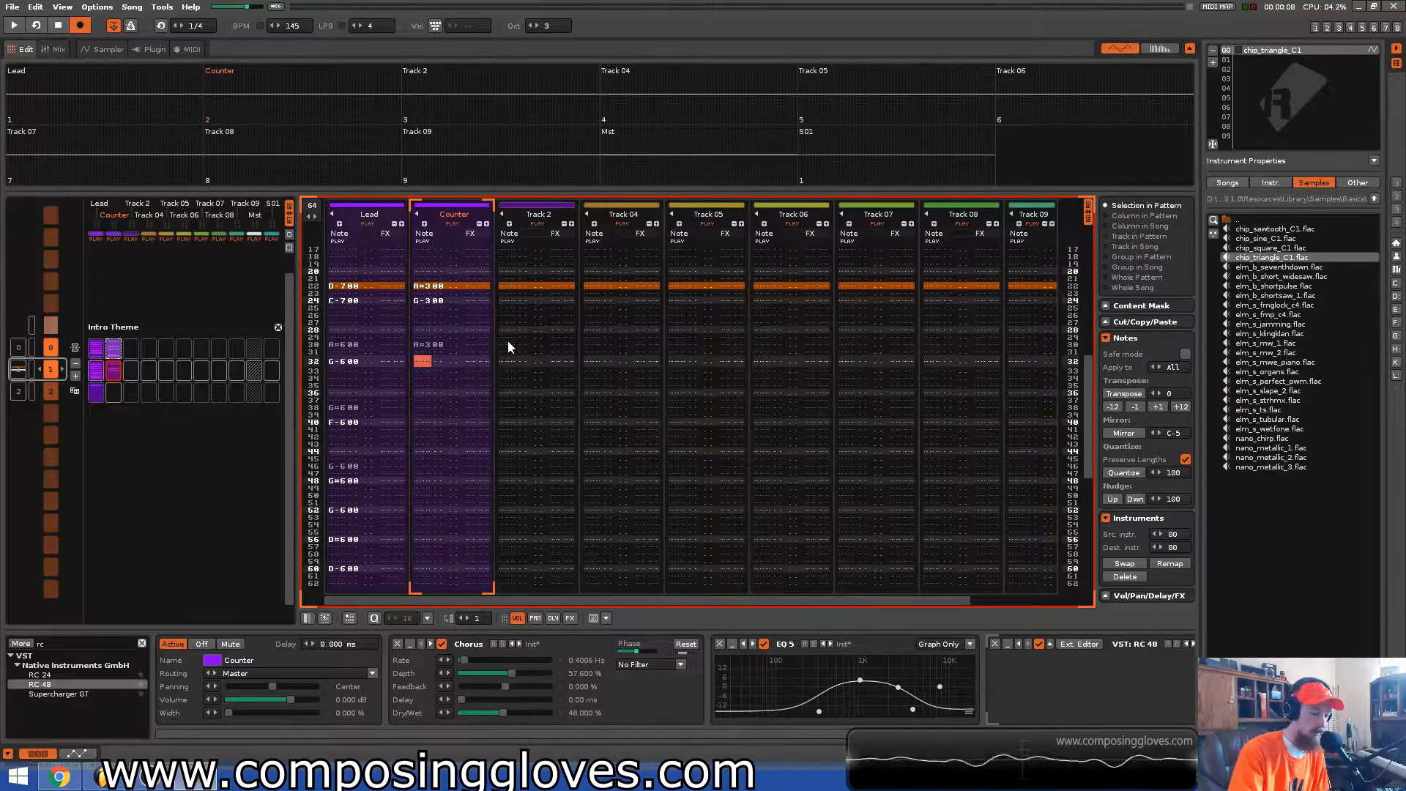
{"action": "key", "text": "m"}
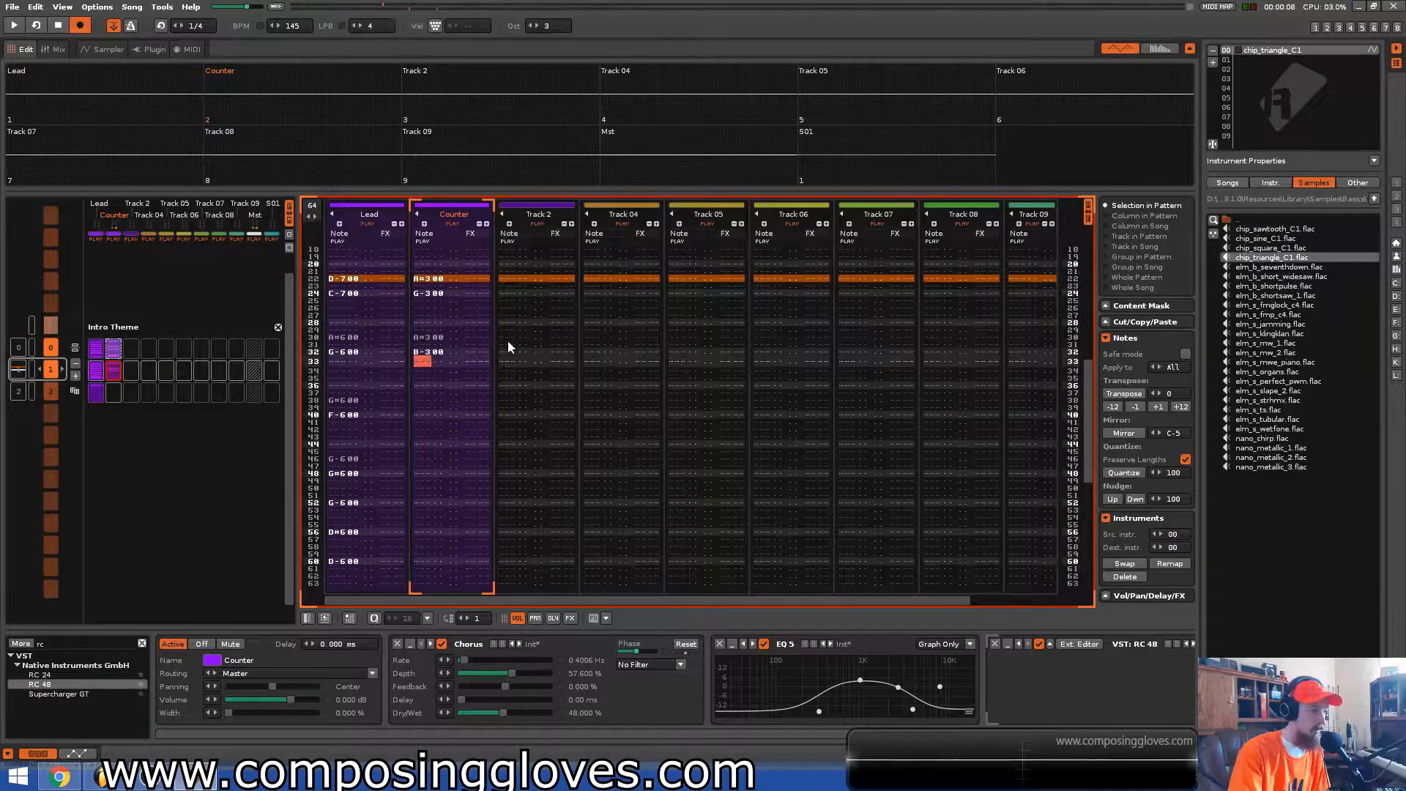
{"action": "key", "text": "Down"}
{"action": "key", "text": "Down"}
{"action": "key", "text": "e"}
Review the Counter notes between lines 22 and 38 of pattern 1 and play the passage back against the Lead
{"action": "key", "text": "Up"}
{"action": "key", "text": "Up"}
{"action": "key", "text": "Up"}
{"action": "key", "text": "Up"}
{"action": "key", "text": "Up"}
{"action": "key", "text": "Up"}
{"action": "key", "text": "Up"}
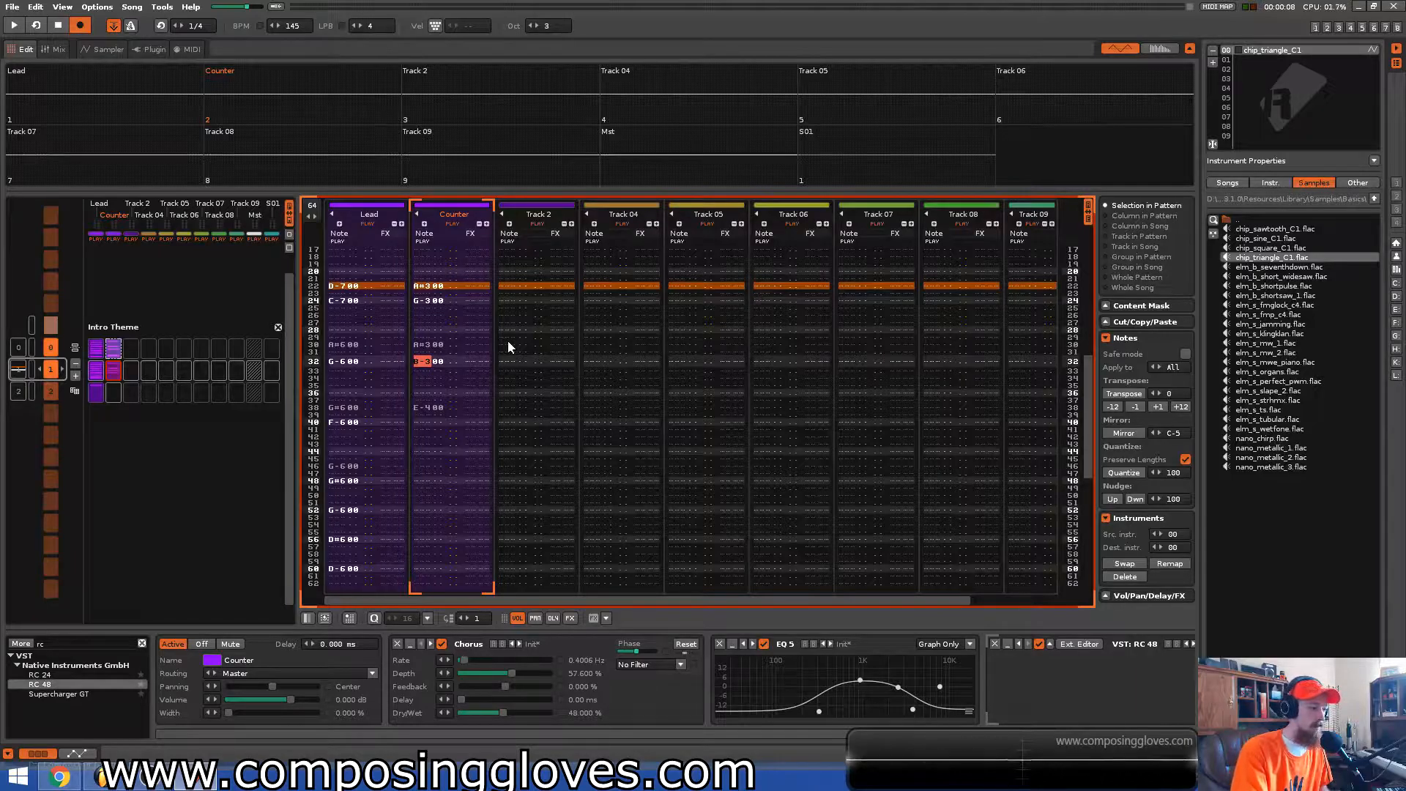
{"action": "key", "text": "Up"}
{"action": "key", "text": "Up"}
{"action": "key", "text": "Up"}
{"action": "key", "text": "Up"}
{"action": "key", "text": "Up"}
{"action": "key", "text": "Up"}
{"action": "key", "text": "Up"}
{"action": "key", "text": "Up"}
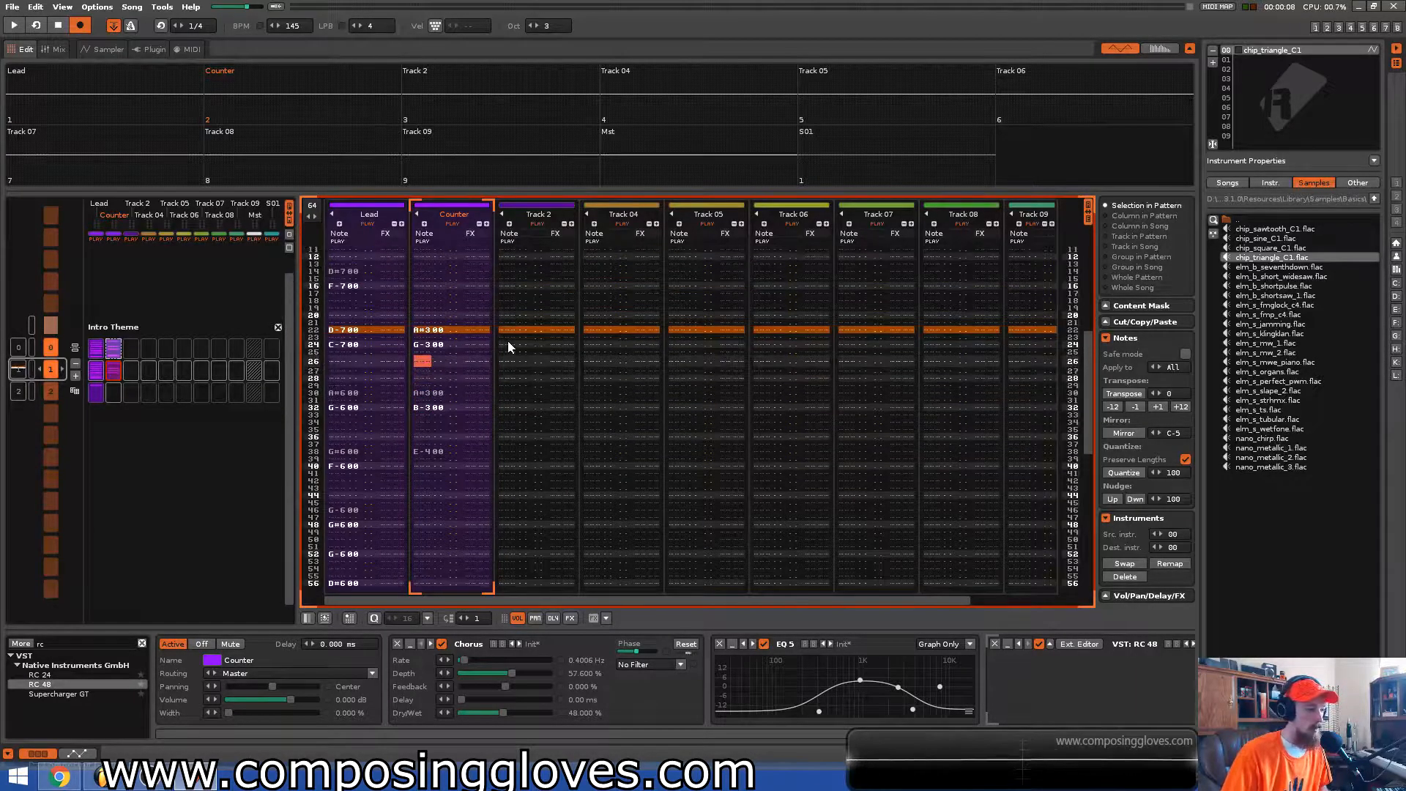
{"action": "key", "text": "Down"}
{"action": "key", "text": "Down"}
{"action": "key", "text": "Down"}
{"action": "key", "text": "Down"}
{"action": "key", "text": "Down"}
{"action": "key", "text": "Down"}
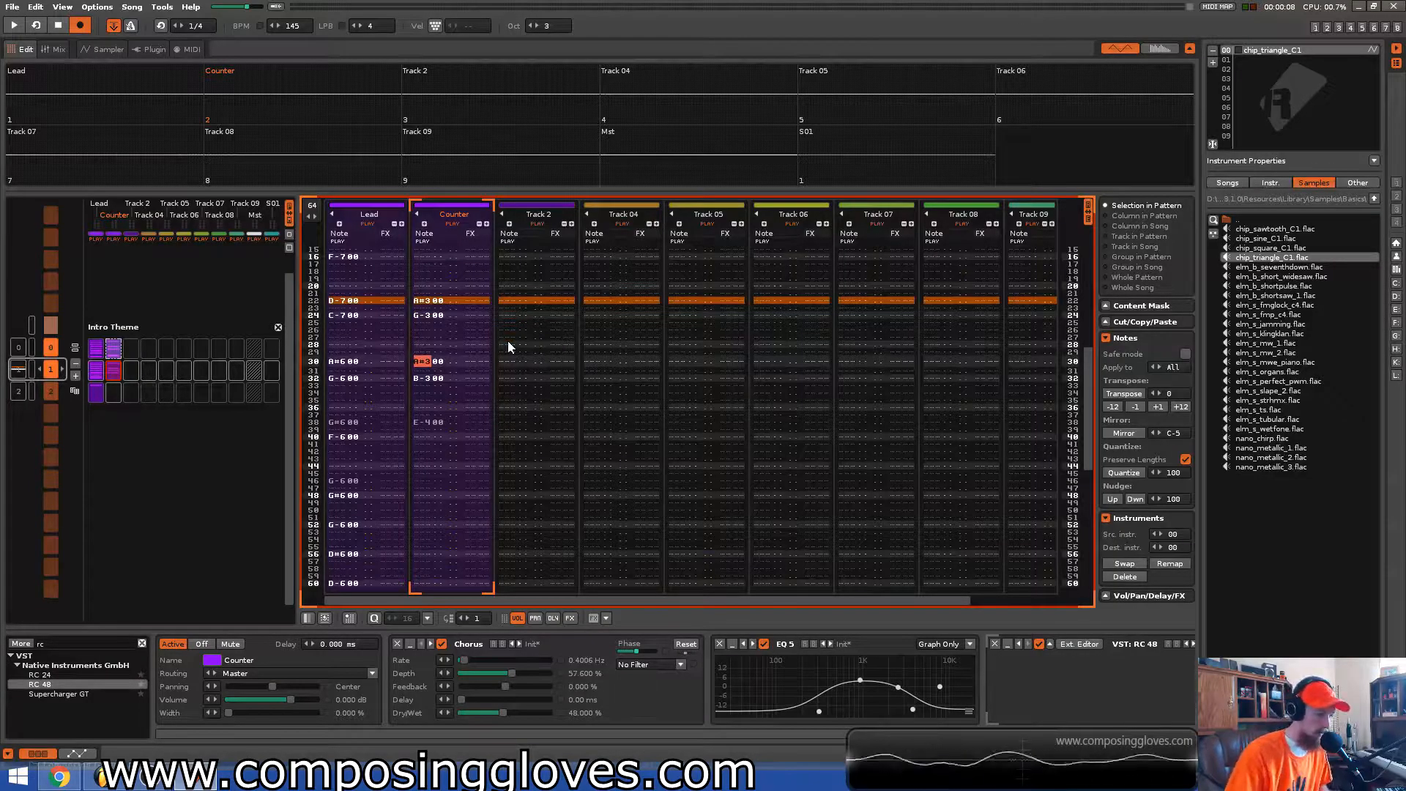
{"action": "key", "text": "space"}
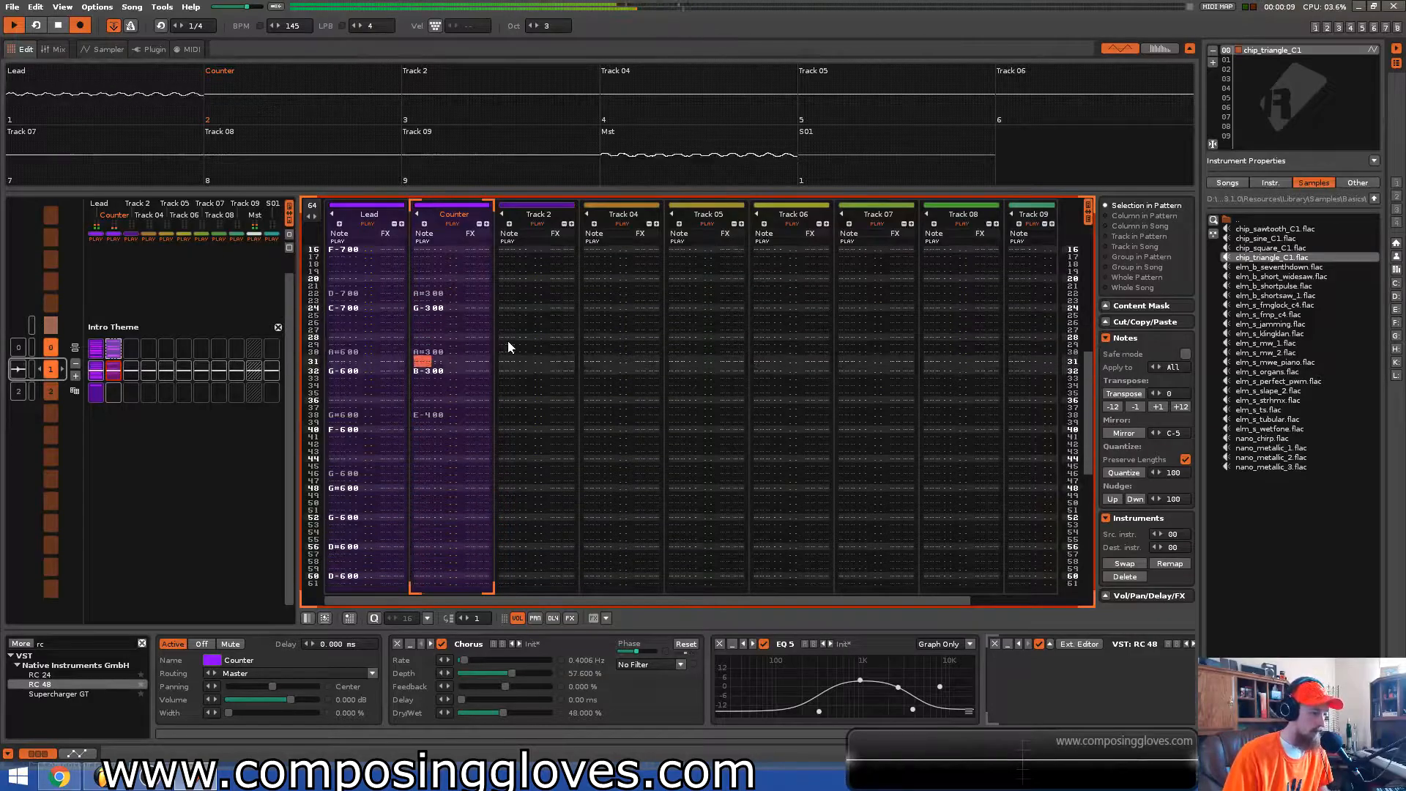
{"action": "key", "text": "space"}
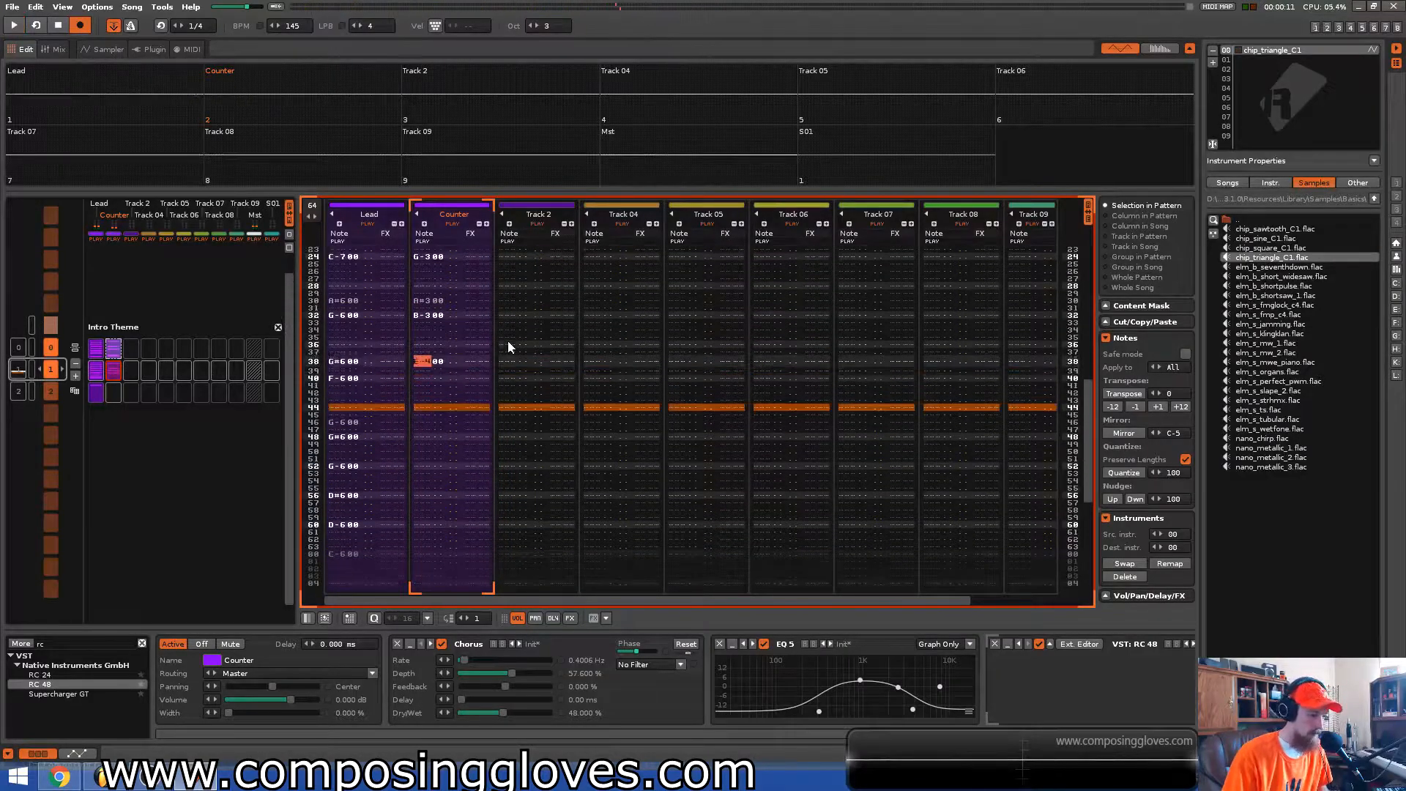
Delete the A#3 note on line 30 of the Counter track in pattern 1 and replay the passage
{"action": "scroll", "coordinate": [510, 347], "scroll_direction": "up", "scroll_amount": 7}
{"action": "key", "text": "space"}
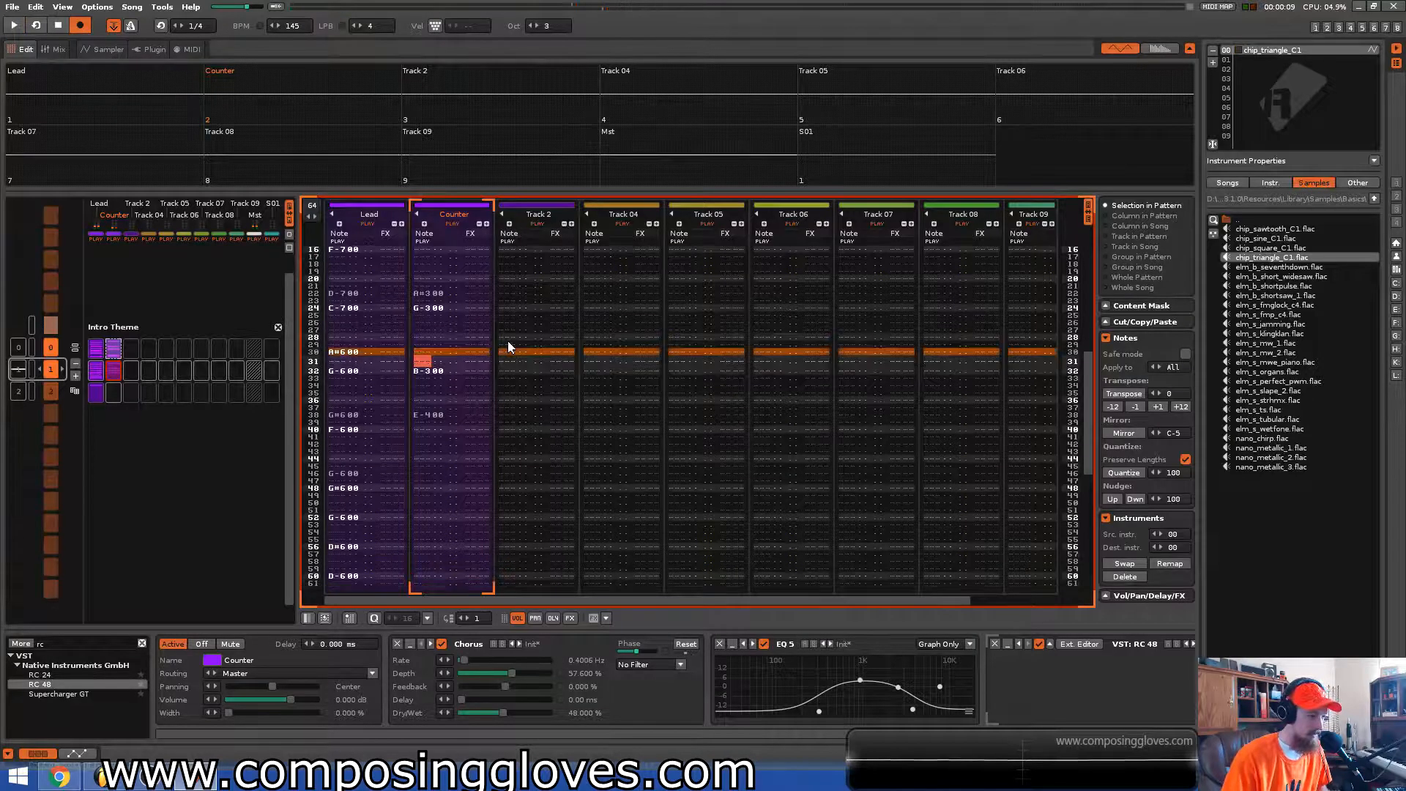
{"action": "key", "text": "space"}
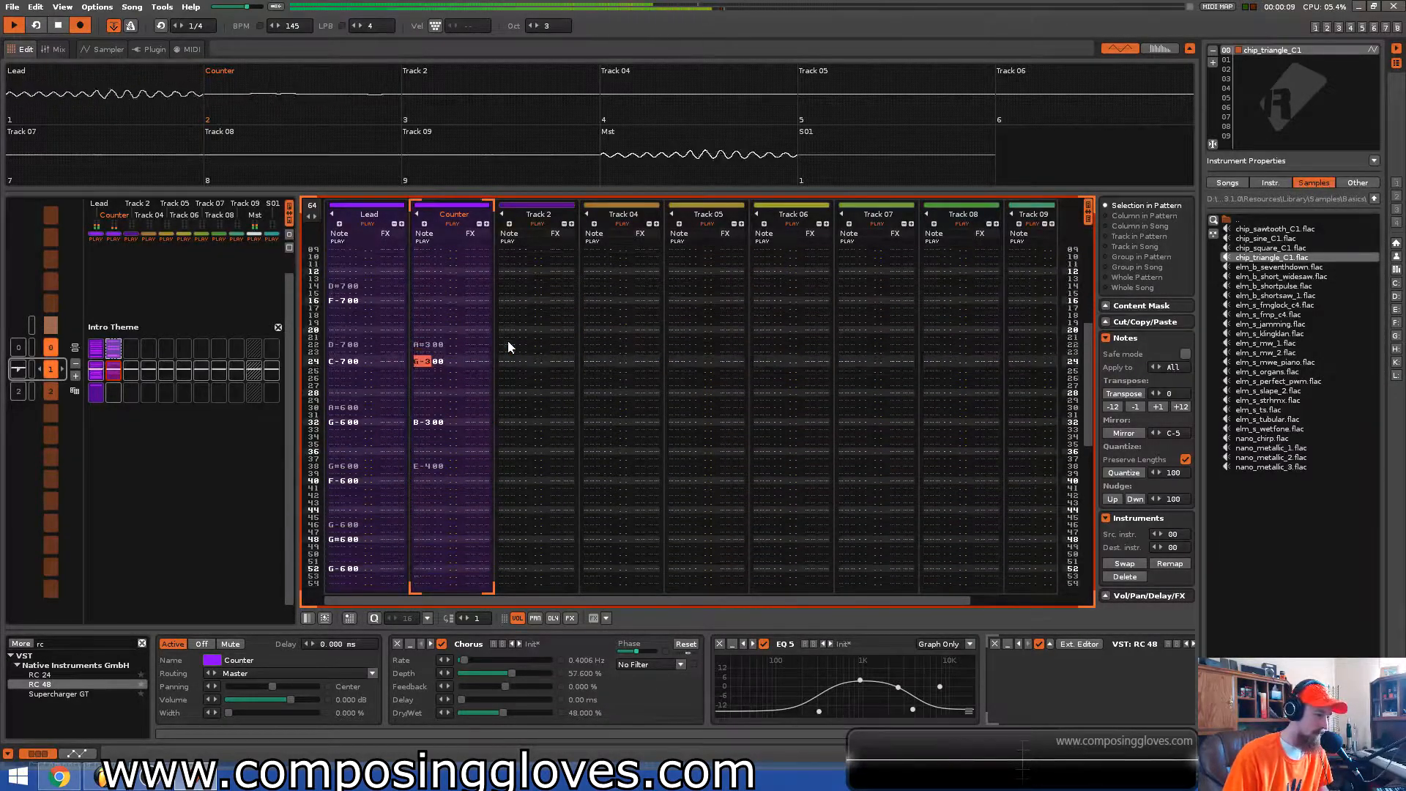
Stop playback and delete the A#3 note on line 22 of the Counter track in pattern 1
{"action": "key", "text": "space"}
{"action": "key", "text": "Up"}
{"action": "key", "text": "Up"}
{"action": "key", "text": "Up"}
{"action": "key", "text": "Up"}
{"action": "key", "text": "Up"}
{"action": "key", "text": "Up"}
{"action": "key", "text": "Up"}
{"action": "key", "text": "Up"}
{"action": "key", "text": "Up"}
{"action": "key", "text": "Up"}
{"action": "key", "text": "Up"}
{"action": "key", "text": "Up"}
{"action": "key", "text": "Up"}
{"action": "key", "text": "Up"}
{"action": "key", "text": "Up"}
{"action": "key", "text": "Down"}
{"action": "key", "text": "Down"}
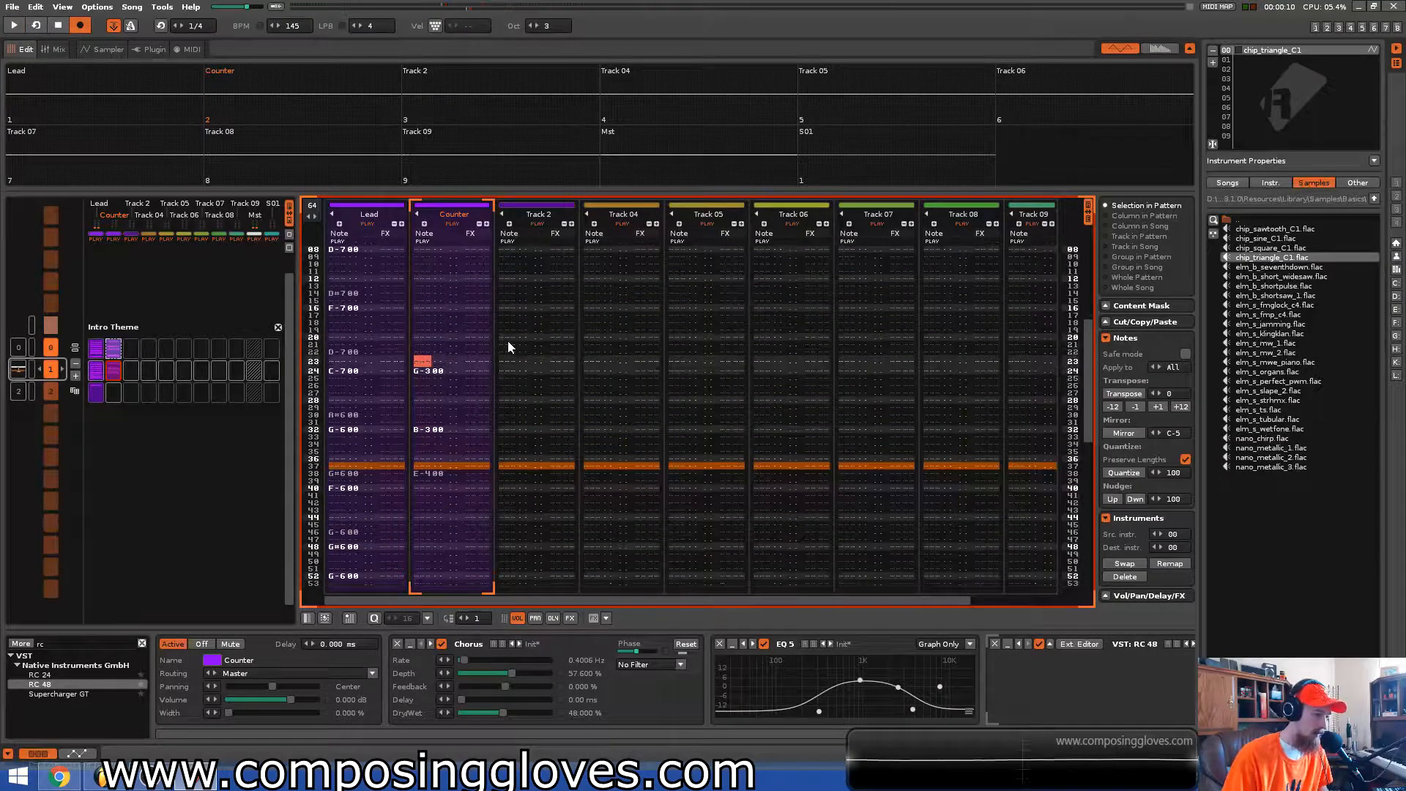
Step through the remaining Counter notes from line 24 to line 32 and play the passage back to check it
{"action": "key", "text": "Down"}
{"action": "key", "text": "Down"}
{"action": "key", "text": "Down"}
{"action": "key", "text": "Down"}
{"action": "key", "text": "Down"}
{"action": "key", "text": "Down"}
{"action": "key", "text": "Down"}
{"action": "key", "text": "Down"}
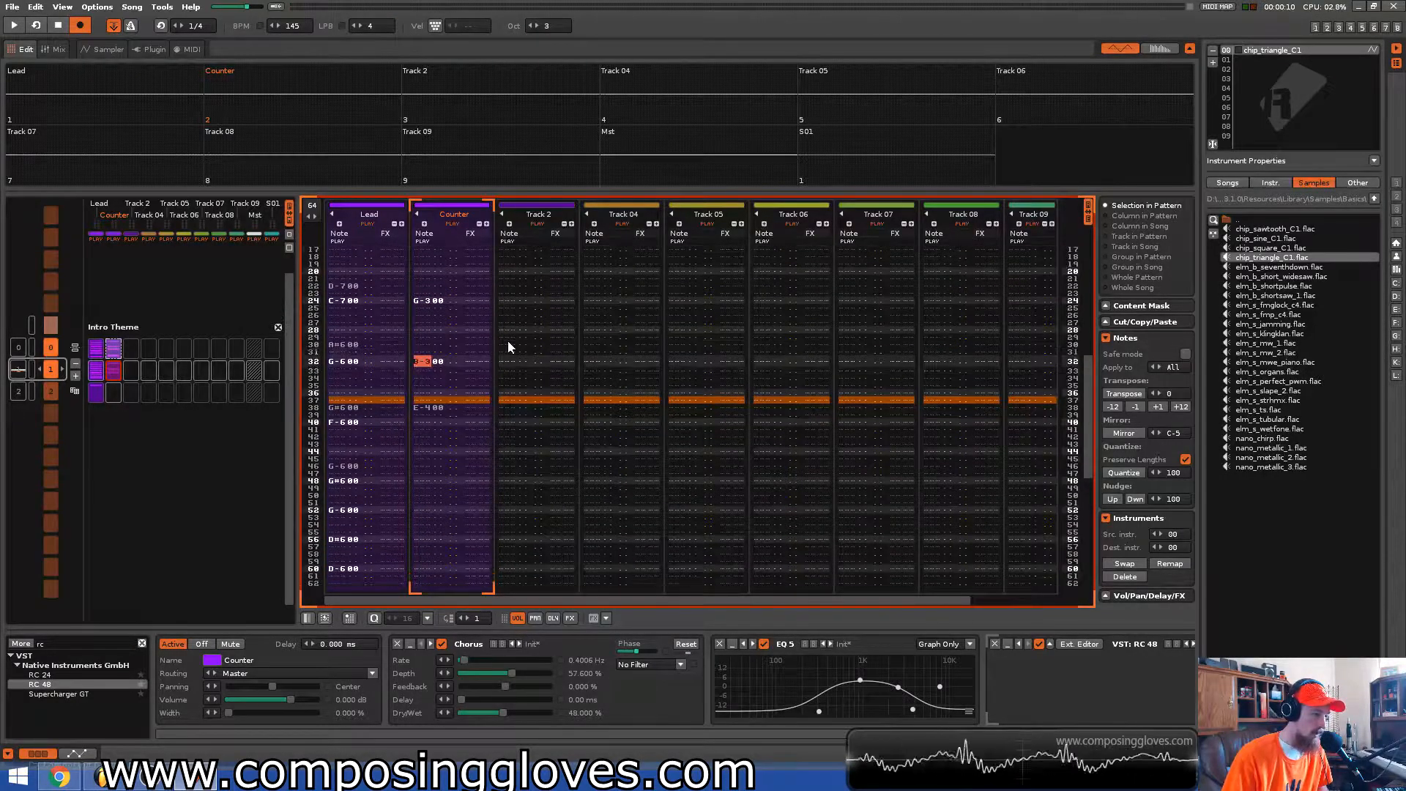
{"action": "key", "text": "Right"}
{"action": "key", "text": "Up"}
{"action": "key", "text": "Up"}
{"action": "key", "text": "Up"}
{"action": "key", "text": "Up"}
{"action": "key", "text": "Up"}
{"action": "key", "text": "Up"}
{"action": "key", "text": "Up"}
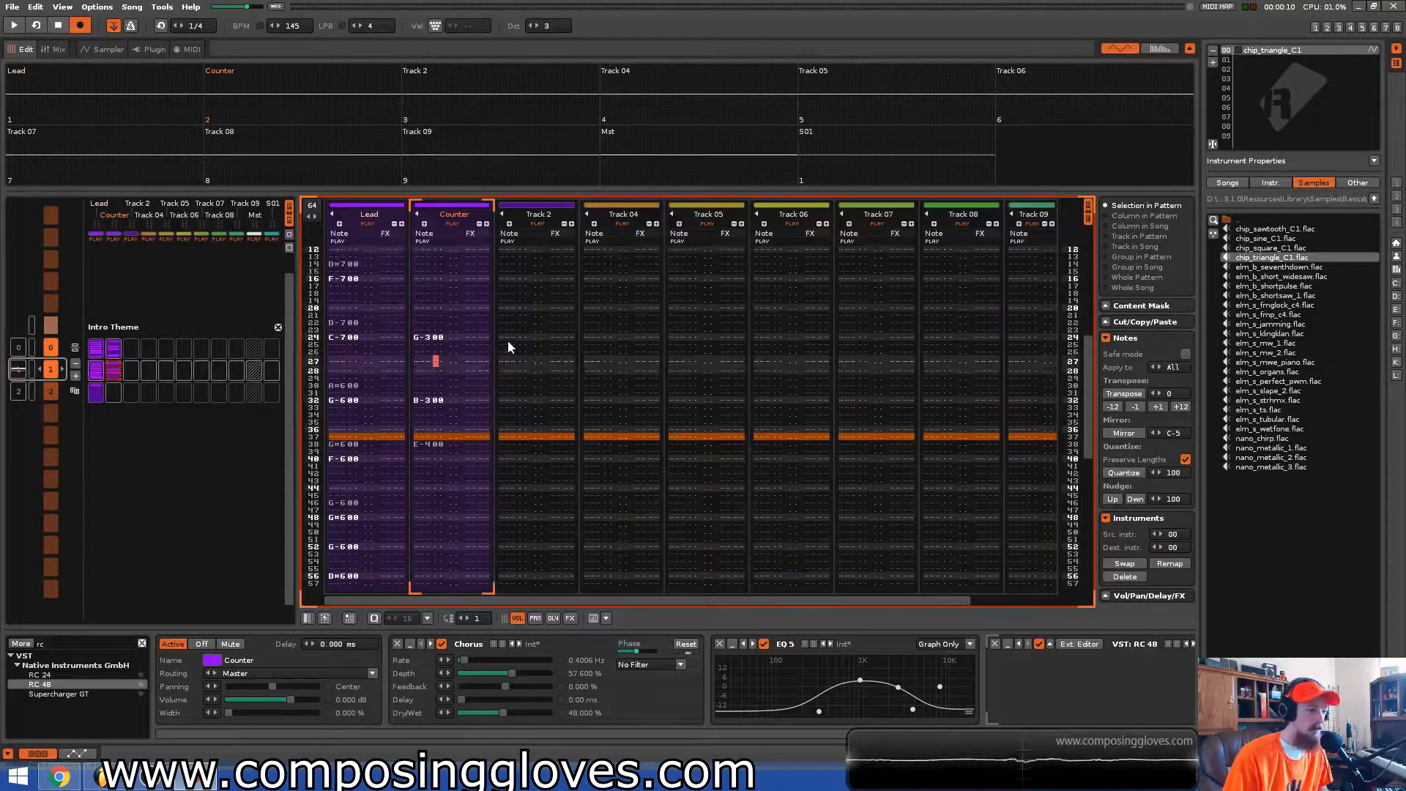
{"action": "key", "text": "Up"}
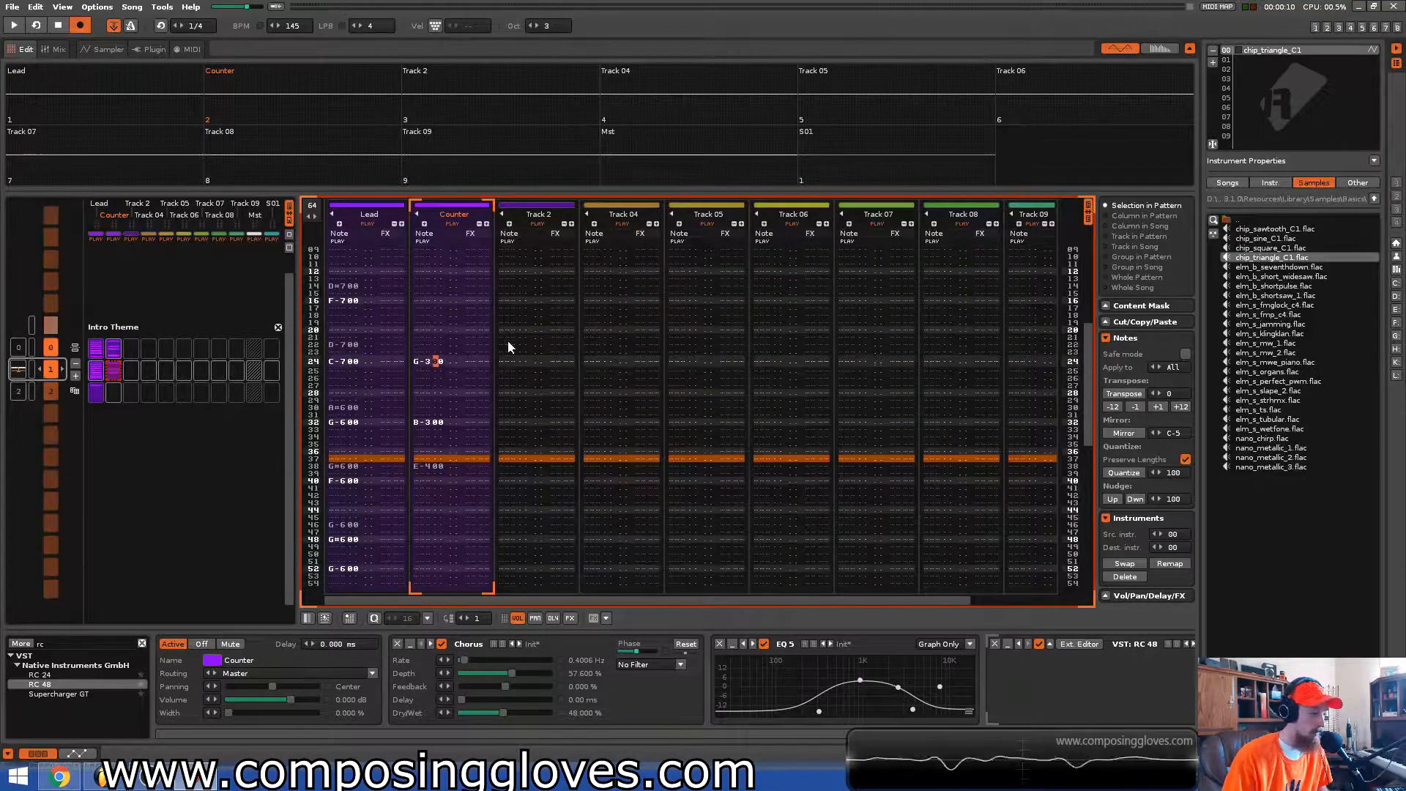
{"action": "key", "text": "space"}
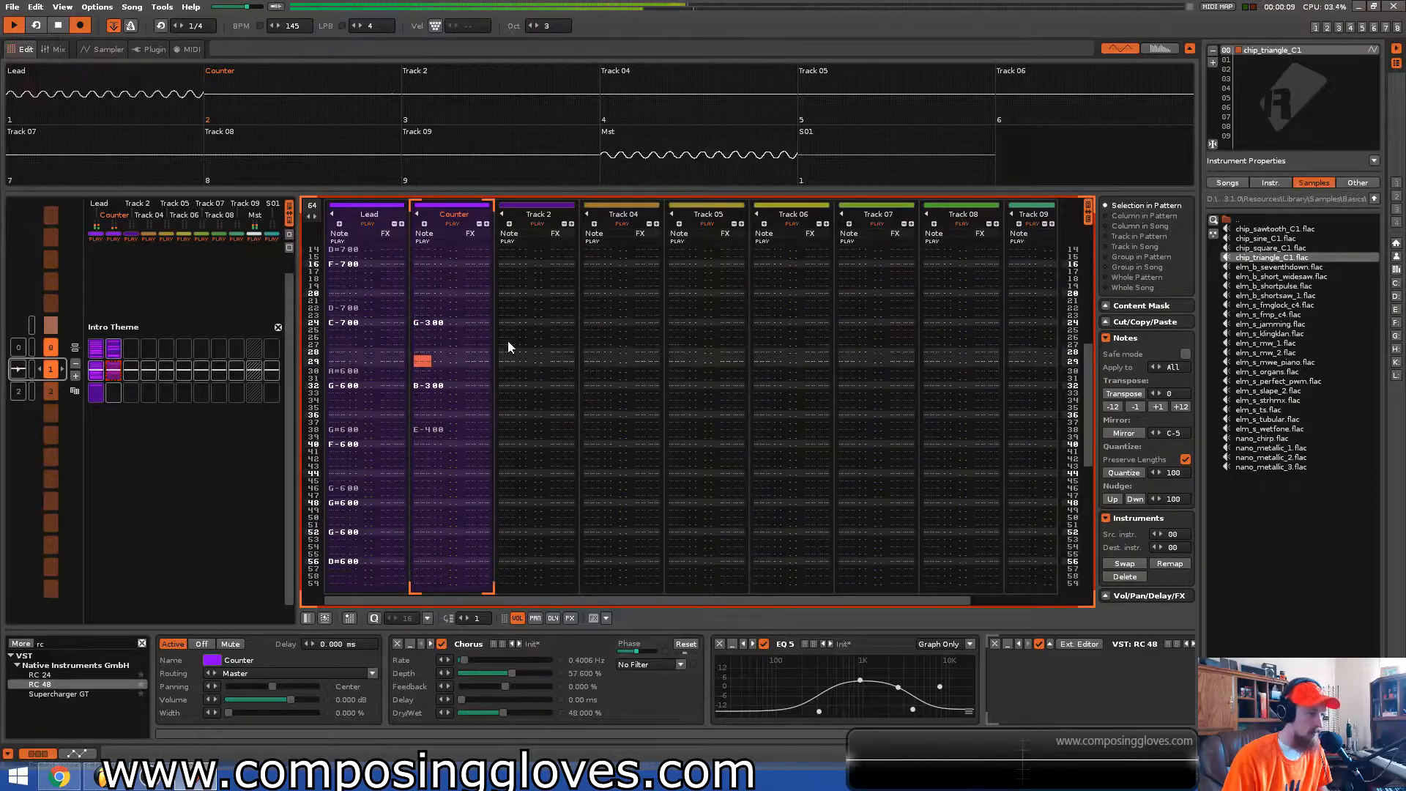
{"action": "key", "text": "space"}
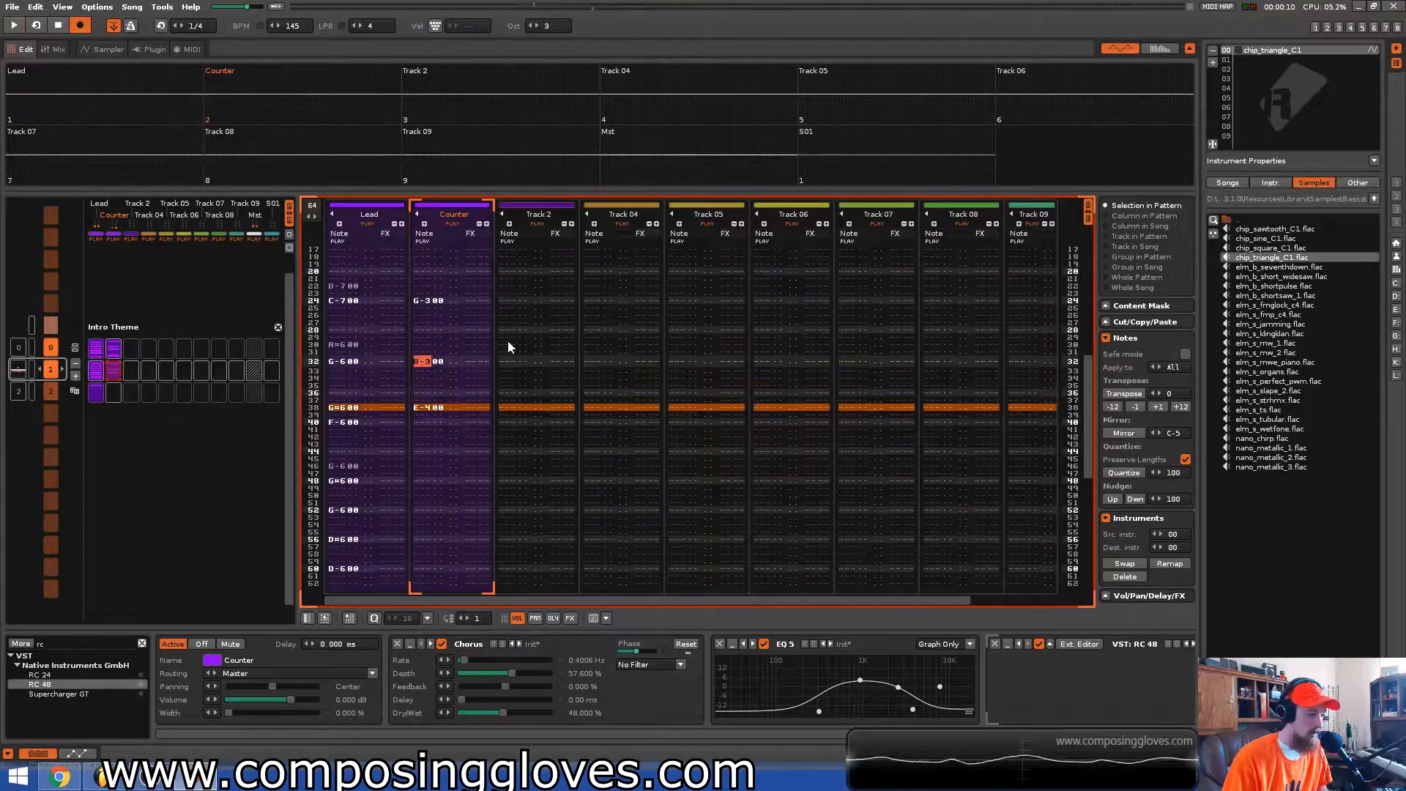
Change the Counter note on line 24 of pattern 1 to D#4, delete the note on line 38, and replay the passage
{"action": "key", "text": "Down"}
{"action": "key", "text": "space"}
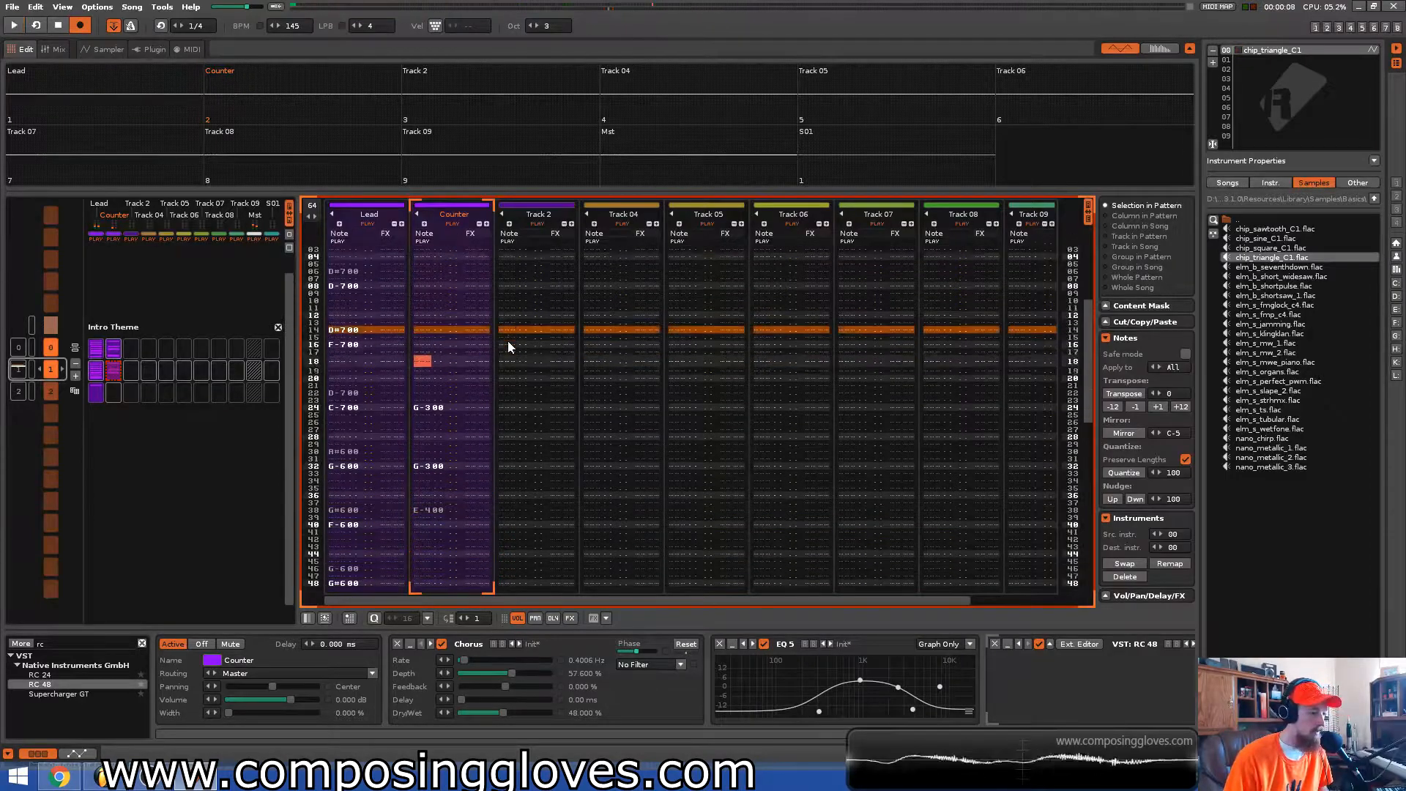
{"action": "key", "text": "Up"}
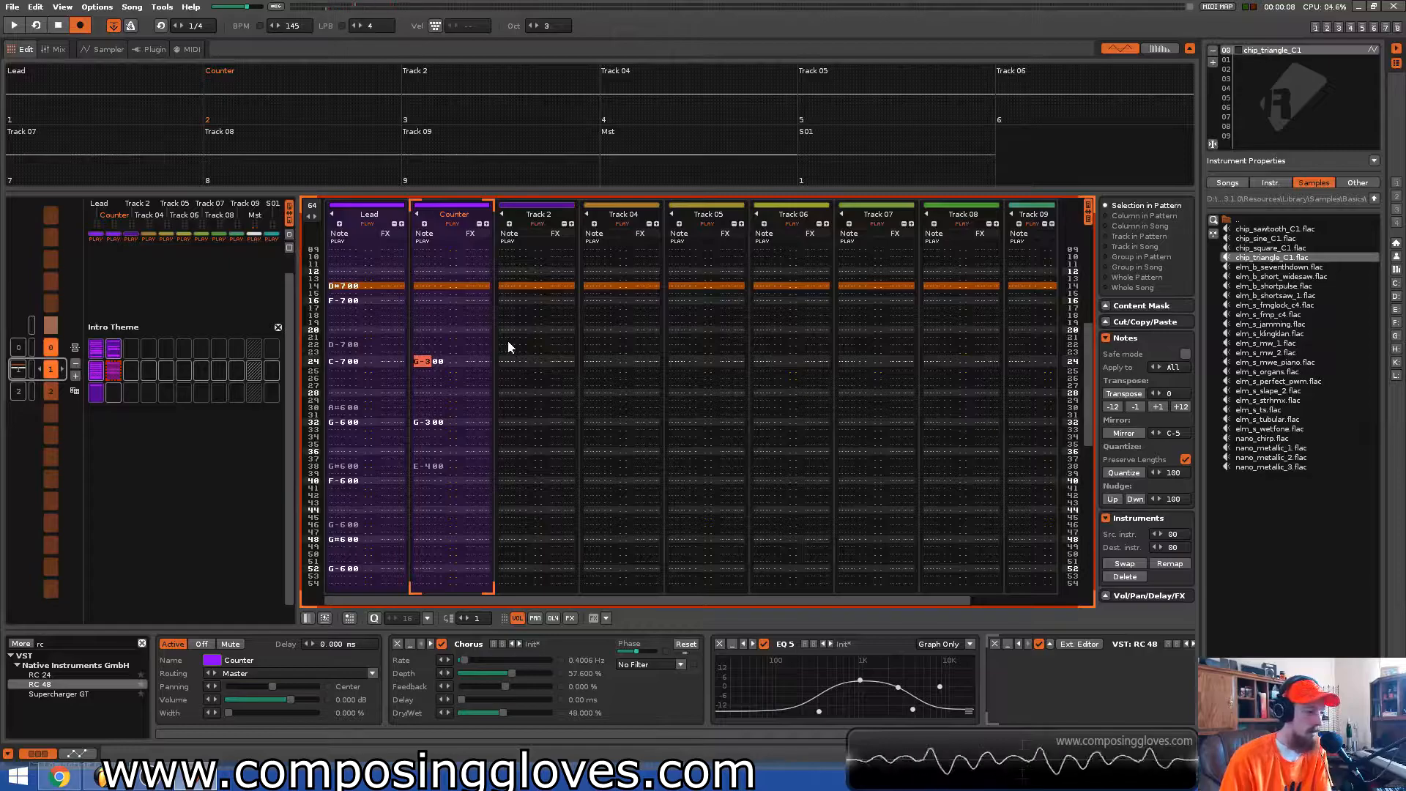
{"action": "key", "text": "space"}
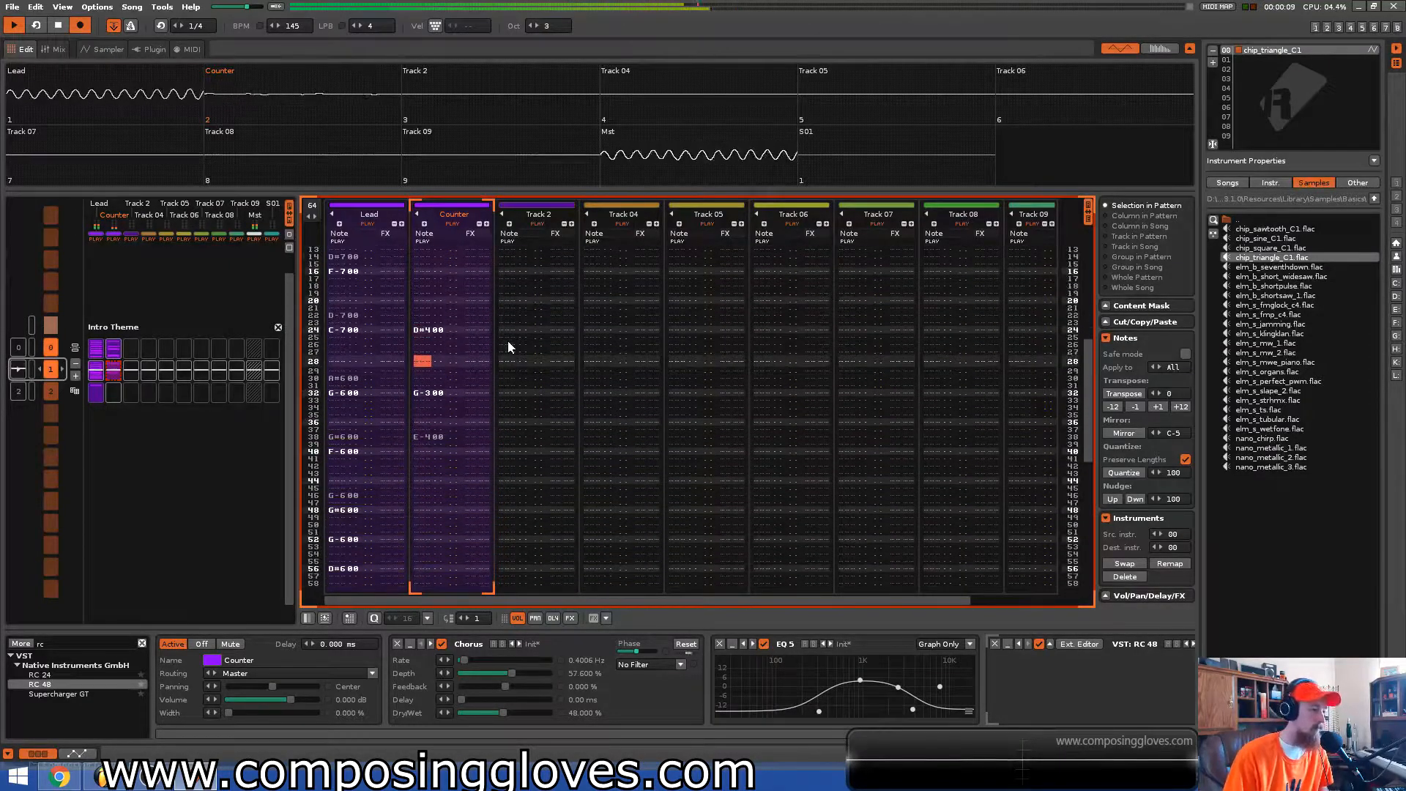
{"action": "key", "text": "space"}
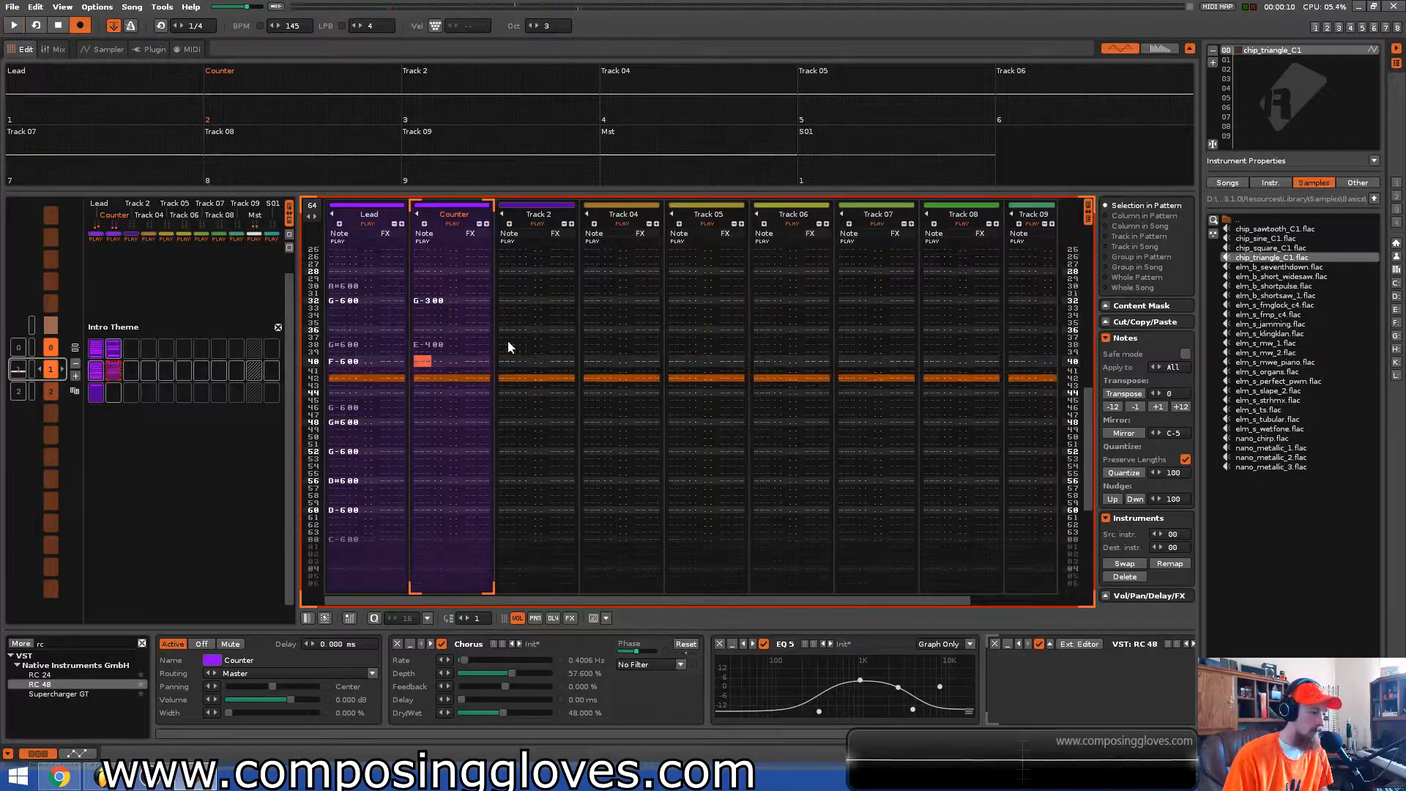
{"action": "key", "text": "space"}
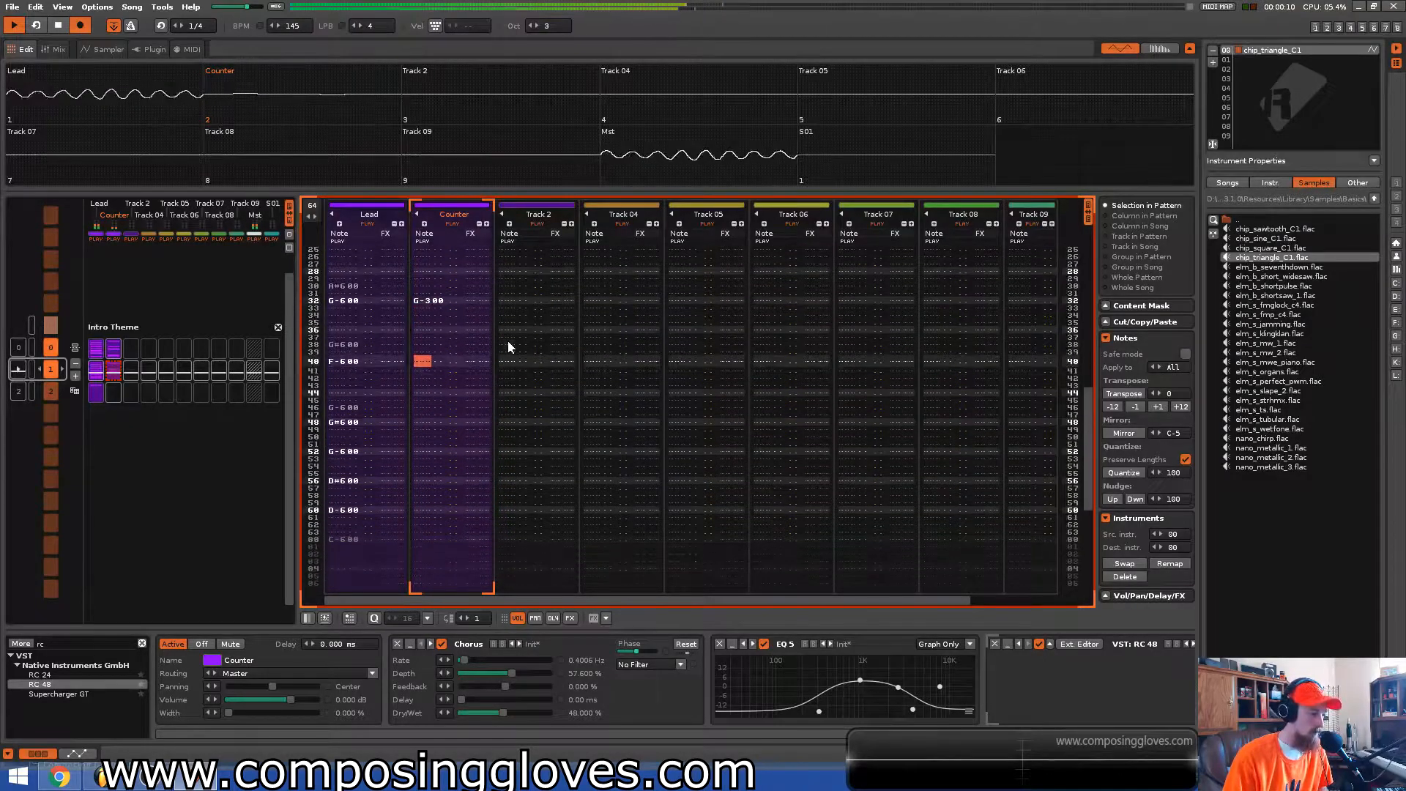
{"action": "key", "text": "space"}
Add Counter notes on lines 48, 56 (D#3) and 60 (G-3) of pattern 1 and C-3 on line 0 of pattern 2, checking by playback
{"action": "key", "text": "Down"}
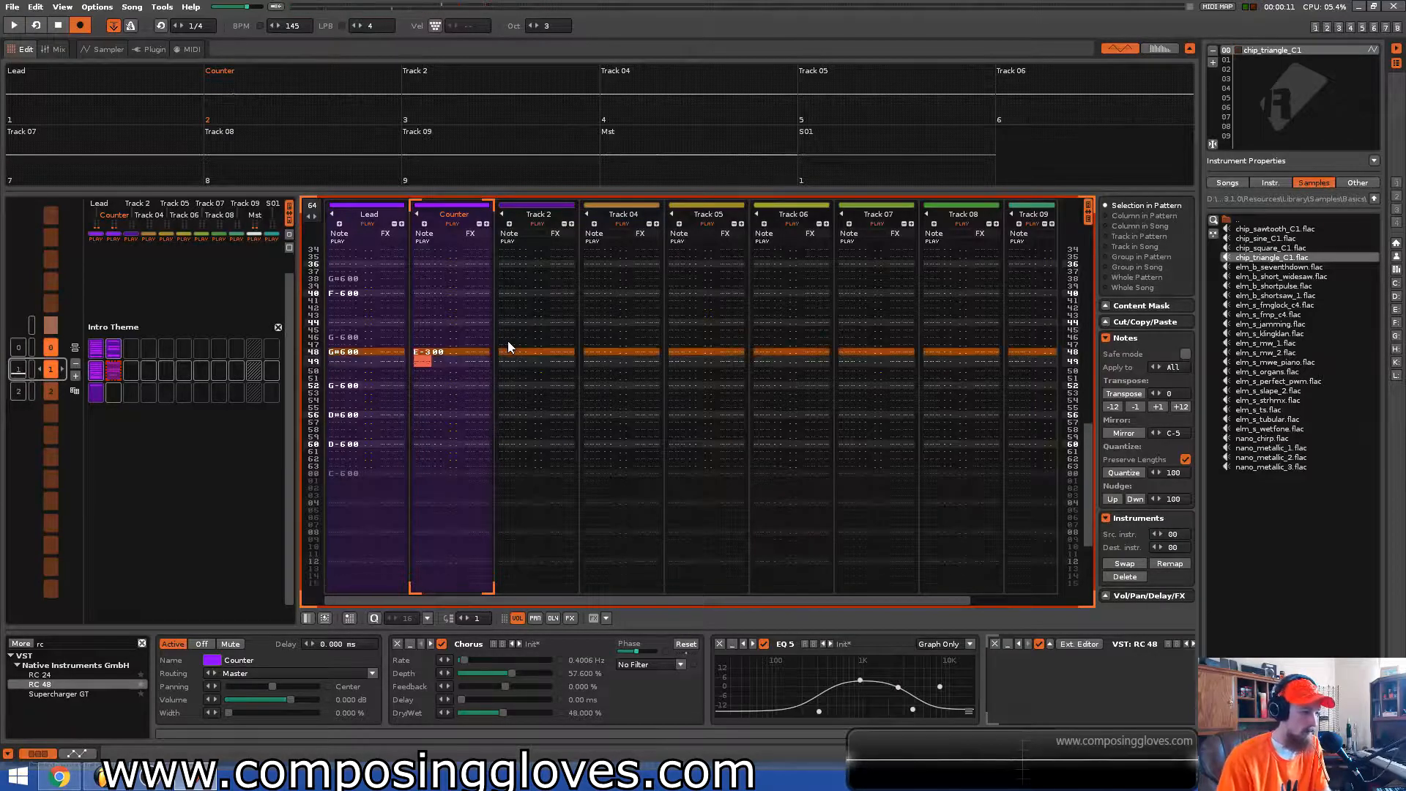
{"action": "key", "text": "Down"}
{"action": "key", "text": "Down"}
{"action": "key", "text": "Down"}
{"action": "key", "text": "Down"}
{"action": "key", "text": "Down"}
{"action": "key", "text": "Down"}
{"action": "key", "text": "Down"}
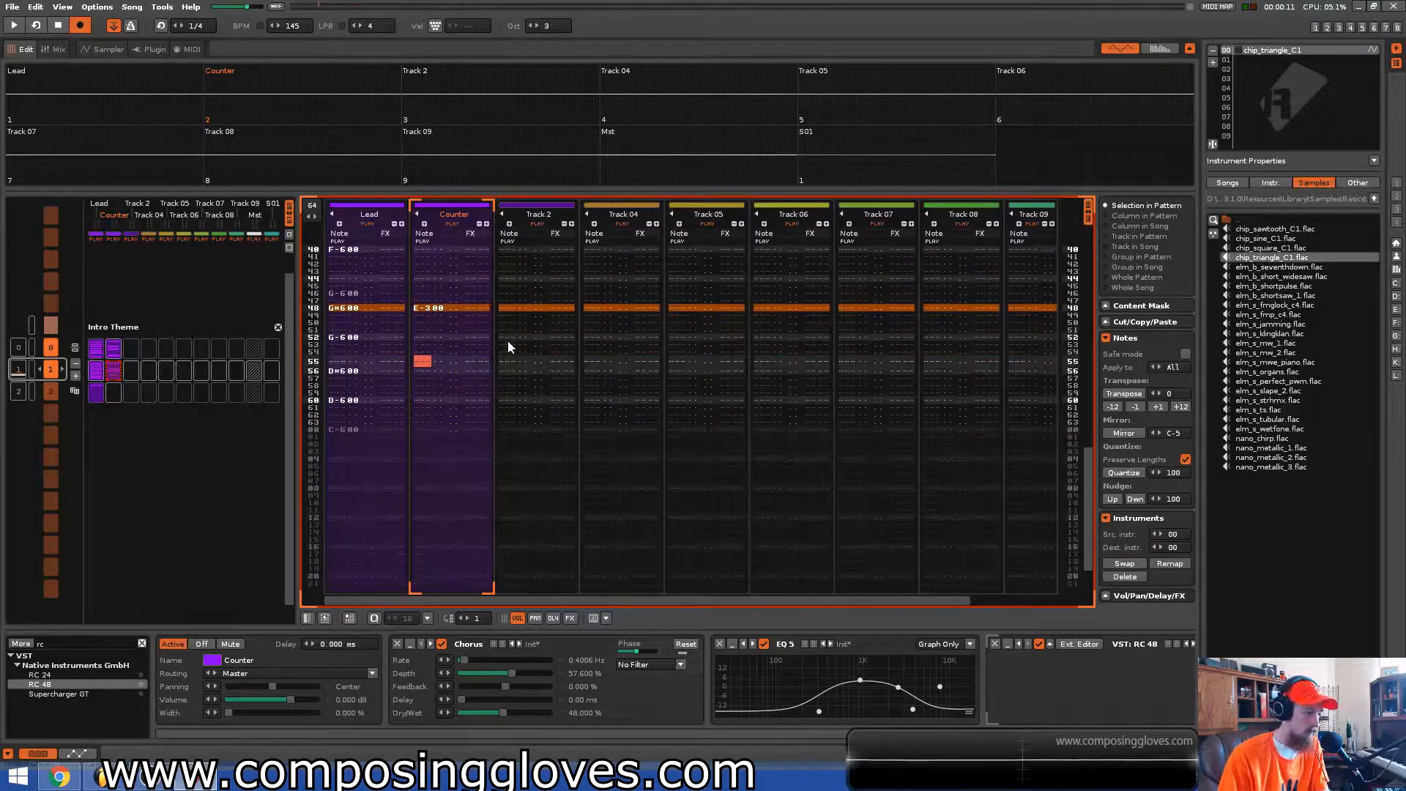
{"action": "key", "text": "Down"}
{"action": "key", "text": "Down"}
{"action": "key", "text": "Down"}
{"action": "key", "text": "Down"}
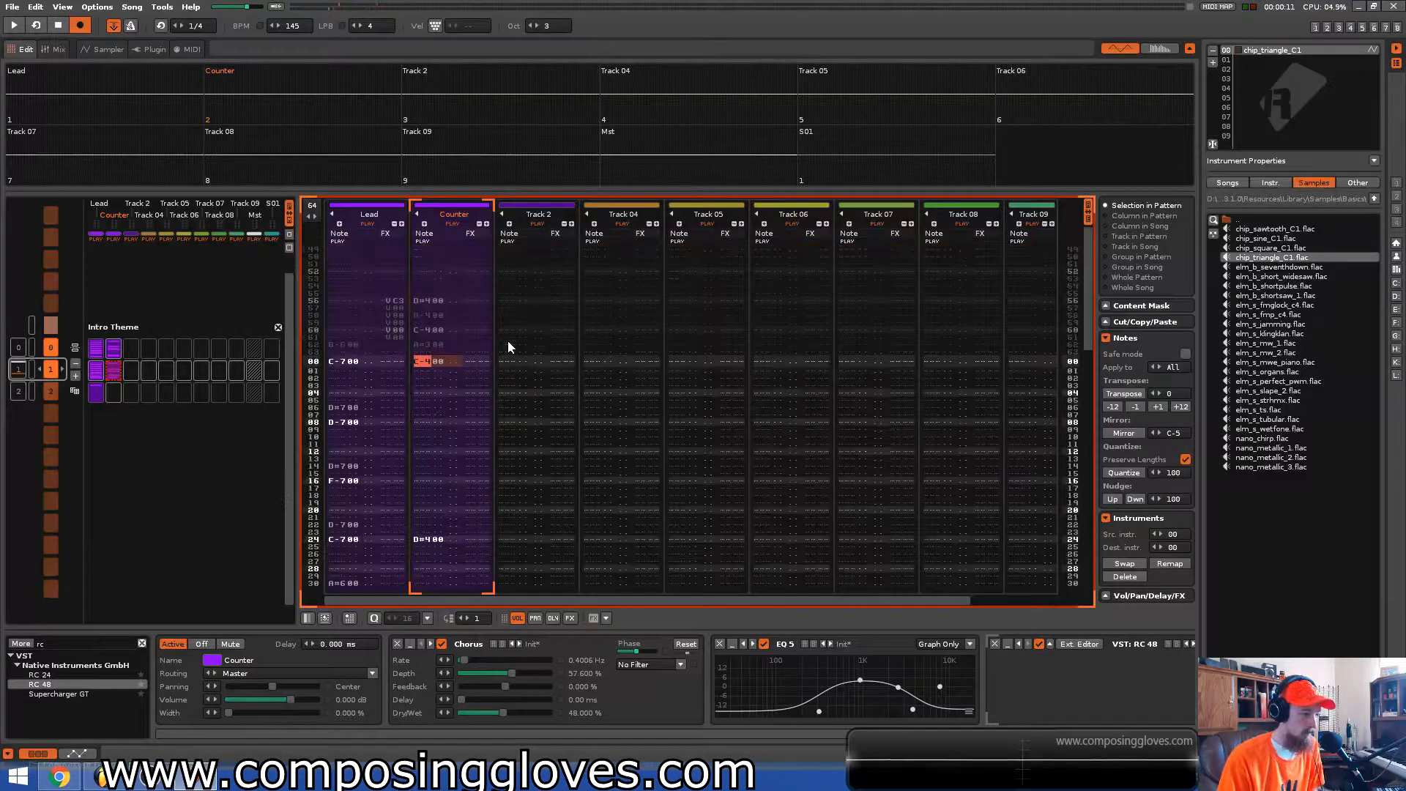
{"action": "key", "text": "space"}
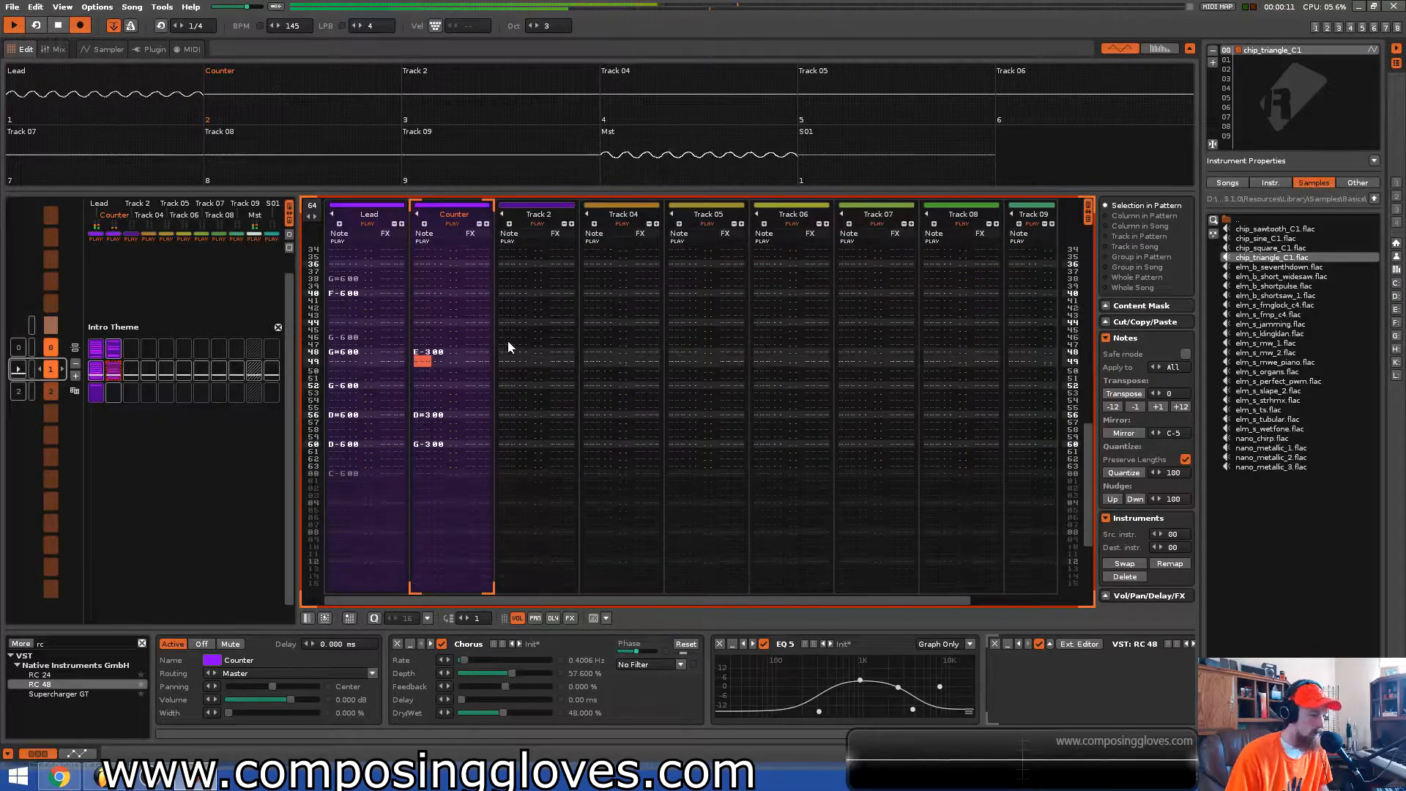
{"action": "key", "text": "space"}
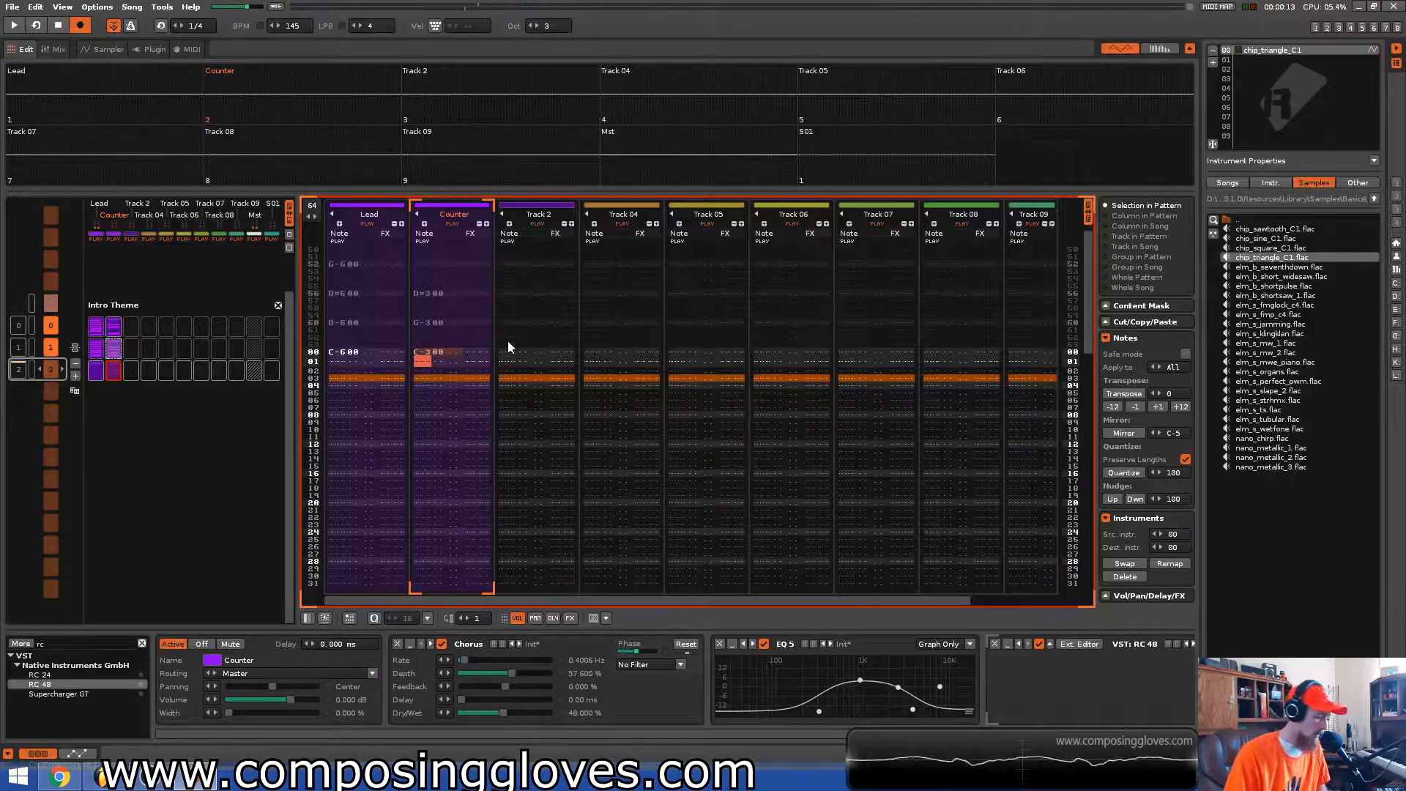
Enter a note-off on line 1 of the Counter track in pattern 2 and duplicate the C-3 and note-off pair directly below
{"action": "key", "text": "Caps_Lock"}
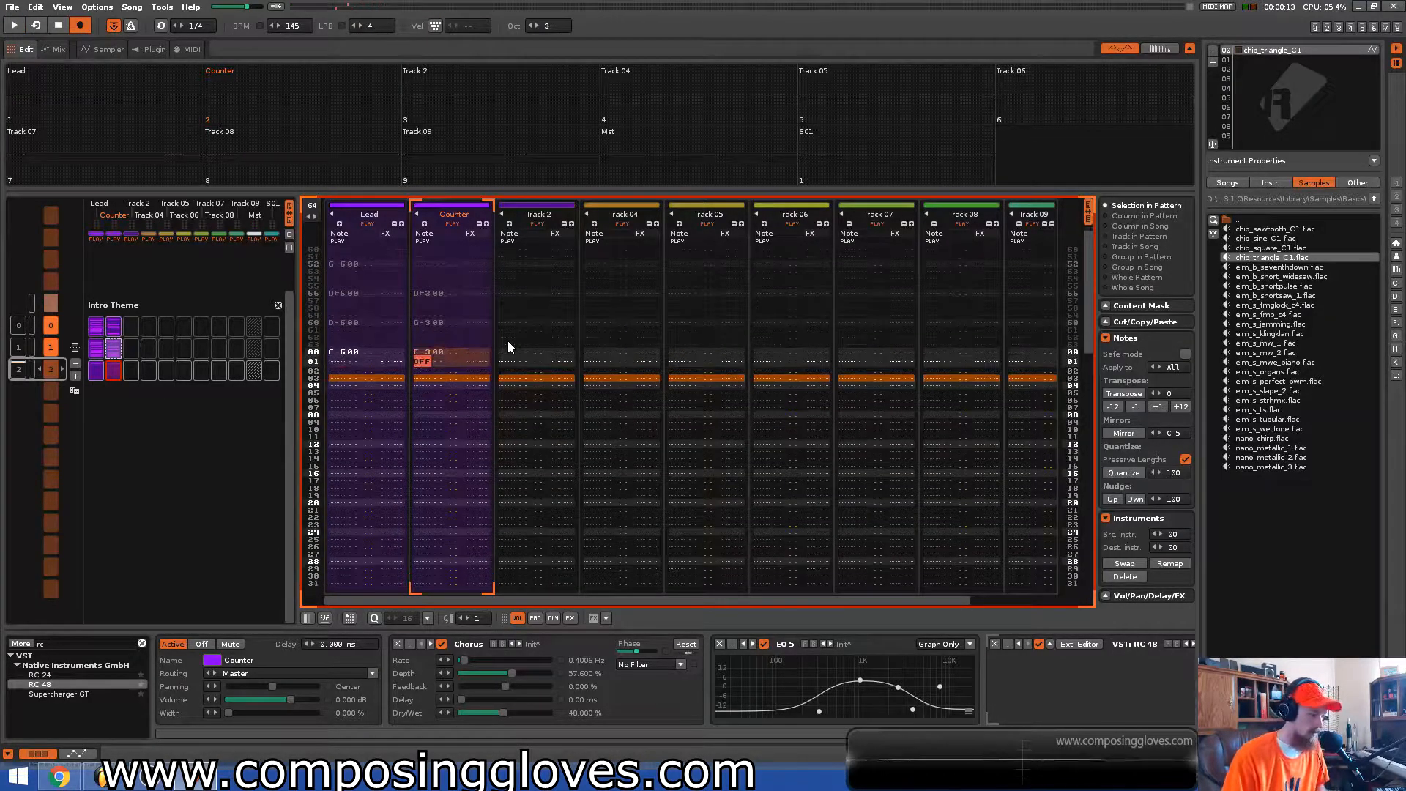
{"action": "key", "text": "z"}
{"action": "key", "text": "z"}
{"action": "key", "text": "Caps_Lock"}
{"action": "key", "text": "ctrl+z"}
{"action": "key", "text": "Down"}
{"action": "key", "text": "Up"}
{"action": "type", "text": "C-300 OFF"}
{"action": "key", "text": "Down"}
{"action": "key", "text": "Down"}
{"action": "type", "text": "C-300 OFF"}
Repeat the C-3 and note-off pair down the Counter track to line 15 of pattern 2
{"action": "key", "text": "Down"}
{"action": "key", "text": "Down"}
{"action": "key", "text": "ctrl+v"}
{"action": "key", "text": "Down"}
{"action": "key", "text": "Down"}
{"action": "key", "text": "Down"}
{"action": "key", "text": "Down"}
{"action": "key", "text": "ctrl+v"}
{"action": "key", "text": "Down"}
{"action": "key", "text": "Down"}
{"action": "key", "text": "Down"}
{"action": "key", "text": "ctrl+v"}
{"action": "key", "text": "Up"}
{"action": "key", "text": "ctrl+v"}
{"action": "key", "text": "Down"}
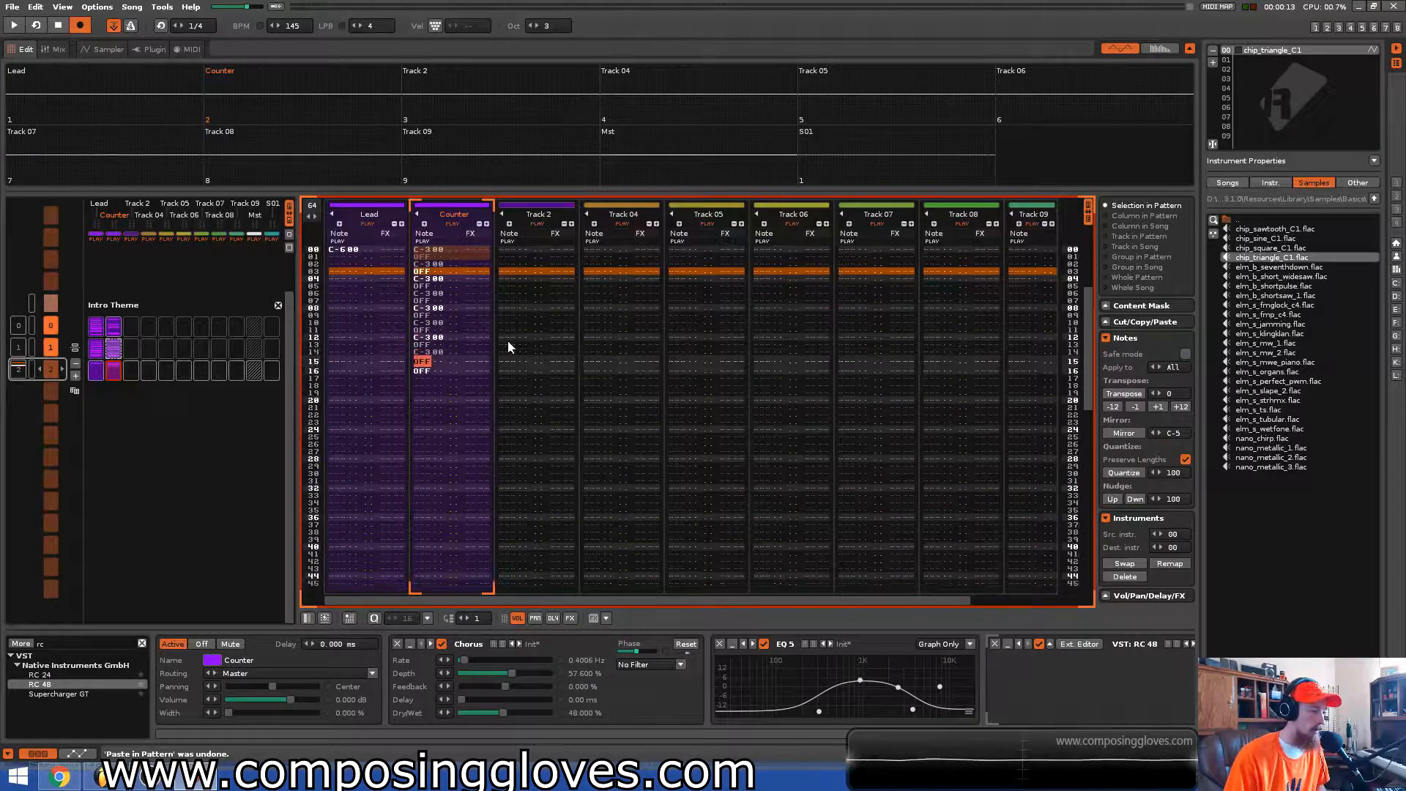
Extend the repeated C-3 and note-off pairs over lines 16 to 23 of the Counter track and play the pattern back
{"action": "key", "text": "Down"}
{"action": "key", "text": "ctrl+v"}
{"action": "key", "text": "Down"}
{"action": "key", "text": "Down"}
{"action": "key", "text": "ctrl+v"}
{"action": "key", "text": "Down"}
{"action": "key", "text": "Down"}
{"action": "key", "text": "ctrl+v"}
{"action": "key", "text": "Down"}
{"action": "key", "text": "Down"}
{"action": "key", "text": "ctrl+v"}
{"action": "key", "text": "Down"}
{"action": "key", "text": "space"}
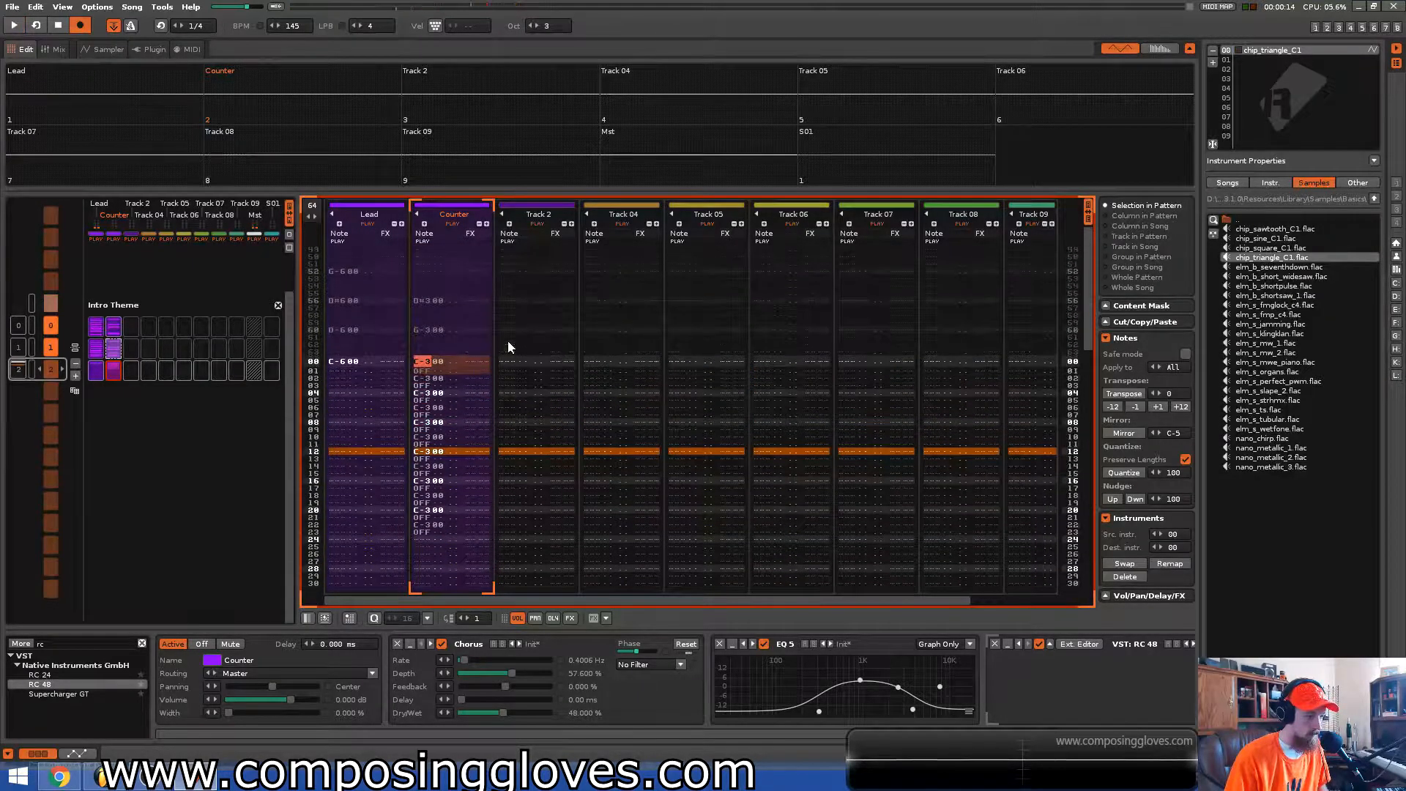
{"action": "key", "text": "space"}
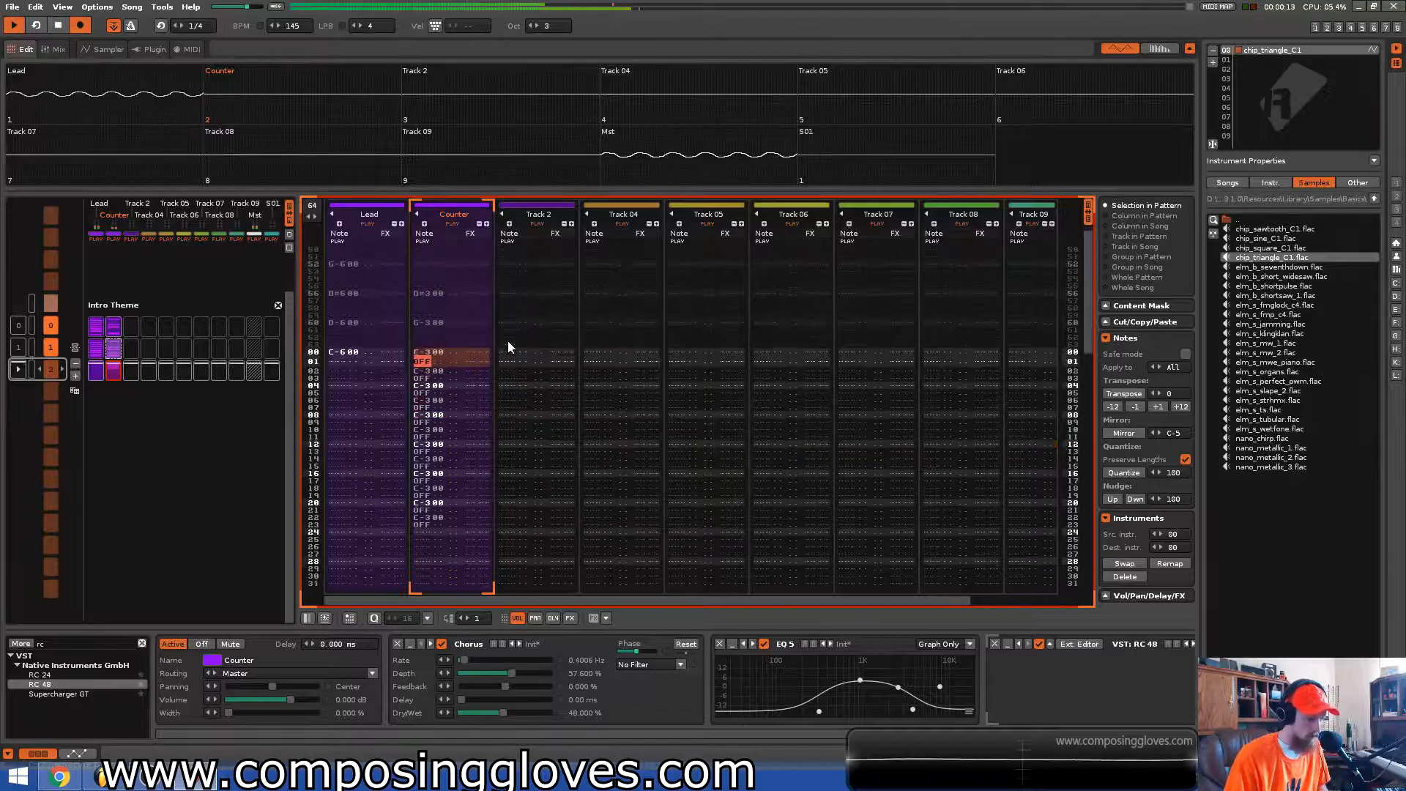
{"action": "key", "text": "space"}
Select lines 16 to 23 of the Counter track in pattern 2 and transpose their notes up to G-3
{"action": "key", "text": "Down"}
{"action": "key", "text": "Down"}
{"action": "key", "text": "Down"}
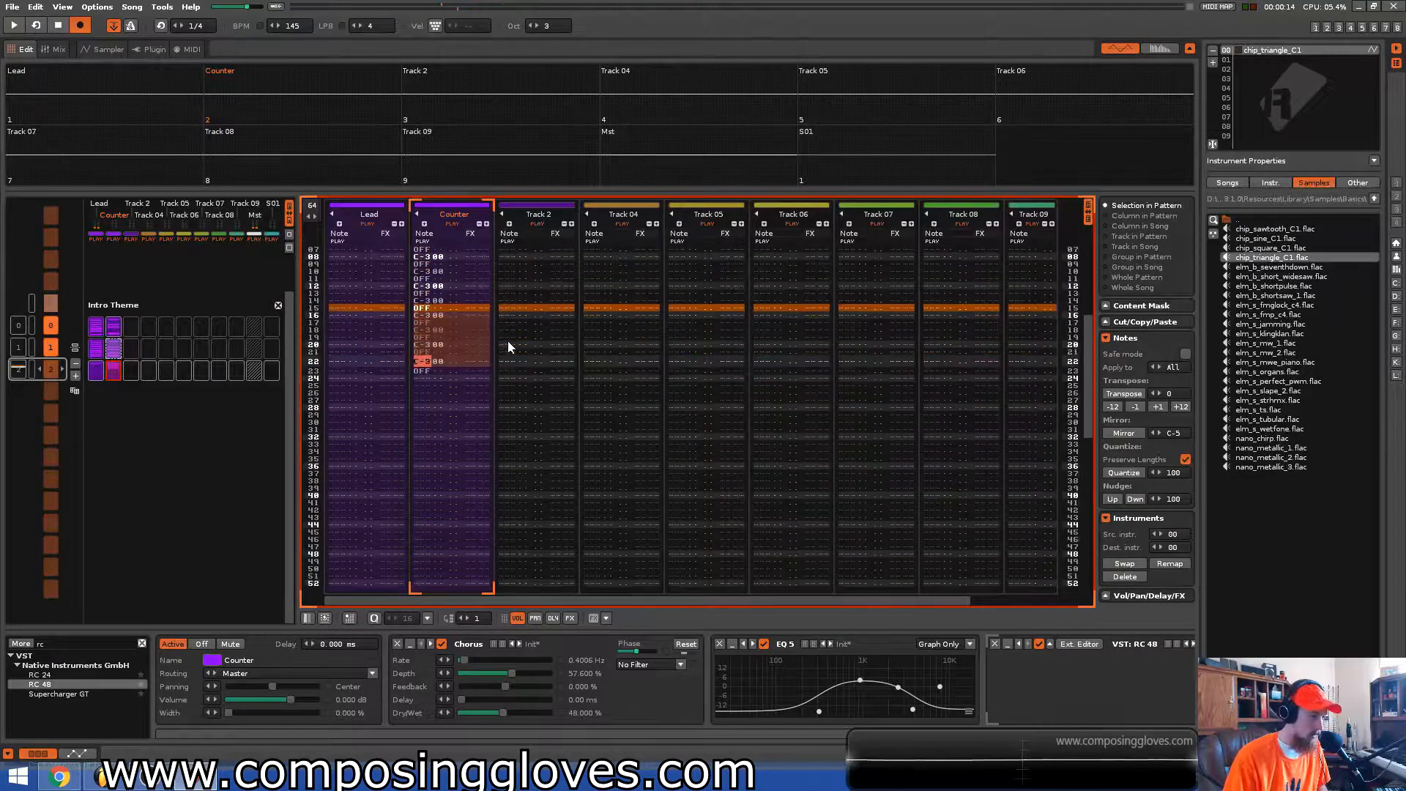
{"action": "key", "text": "shift+Down"}
{"action": "key", "text": "shift+Down"}
{"action": "key", "text": "shift+Down"}
{"action": "key", "text": "shift+Down"}
{"action": "key", "text": "shift+Down"}
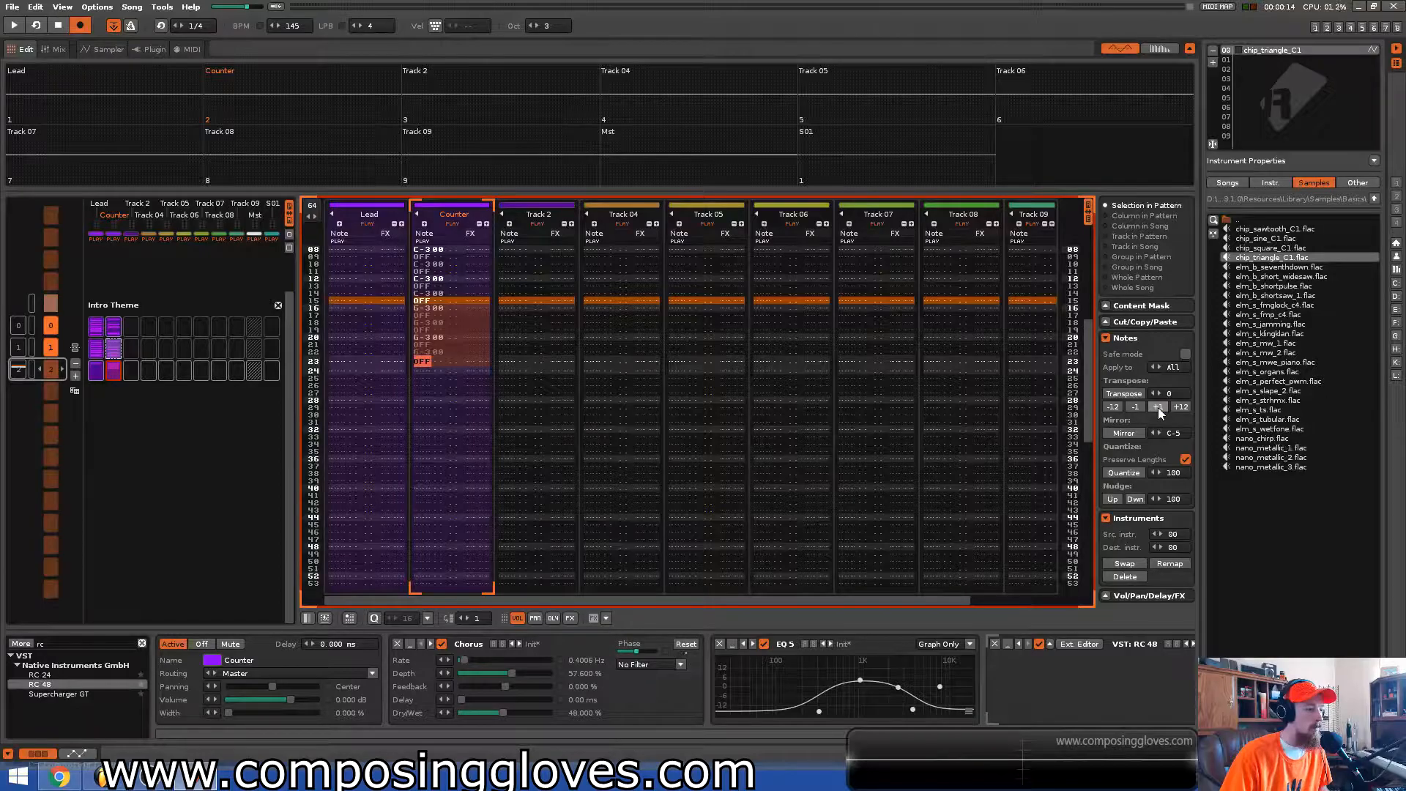
Copy the G-3 block onto lines 24 to 31 of the Counter track and play it back
{"action": "key", "text": "Down"}
{"action": "key", "text": "Down"}
{"action": "key", "text": "Down"}
{"action": "key", "text": "Down"}
{"action": "key", "text": "Down"}
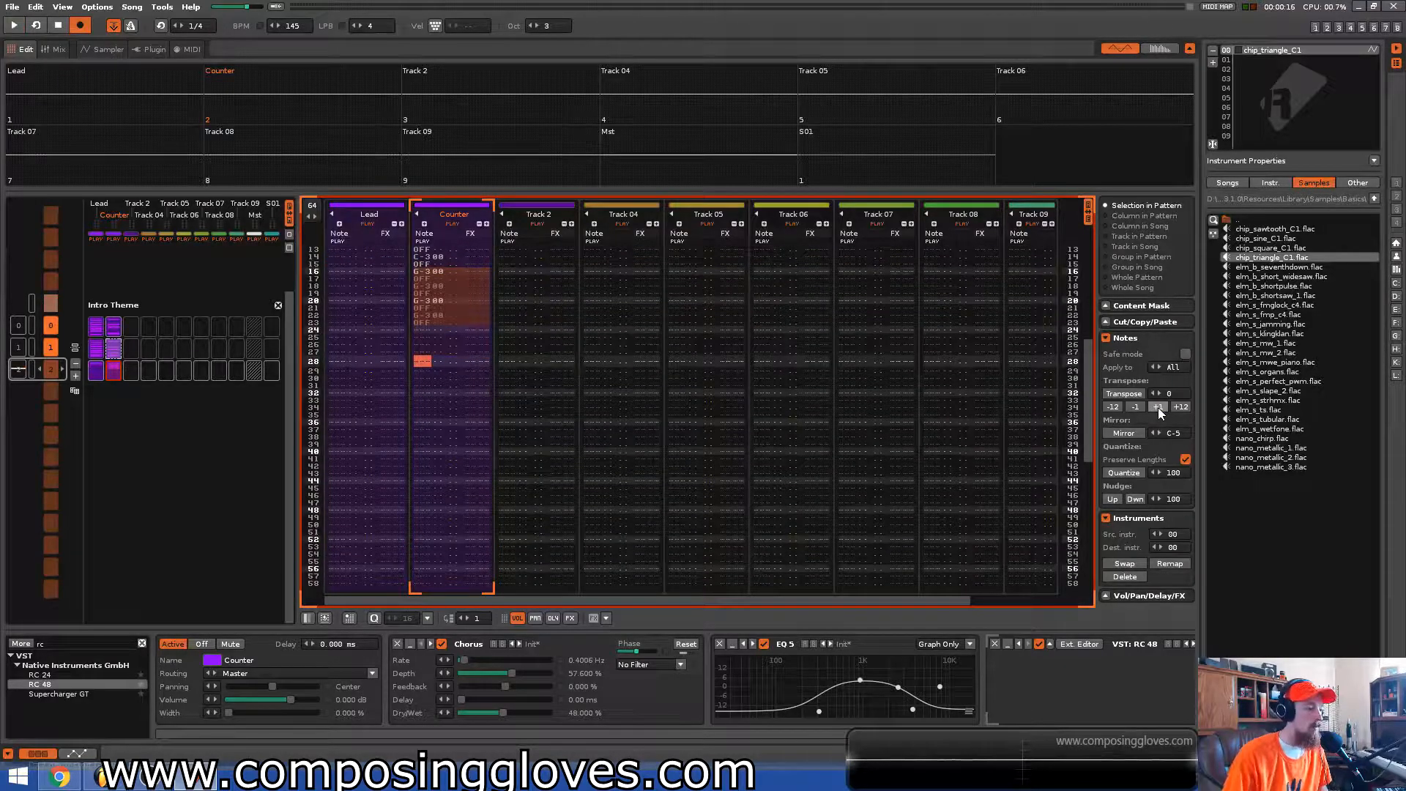
{"action": "key", "text": "ctrl+Up"}
{"action": "key", "text": "space"}
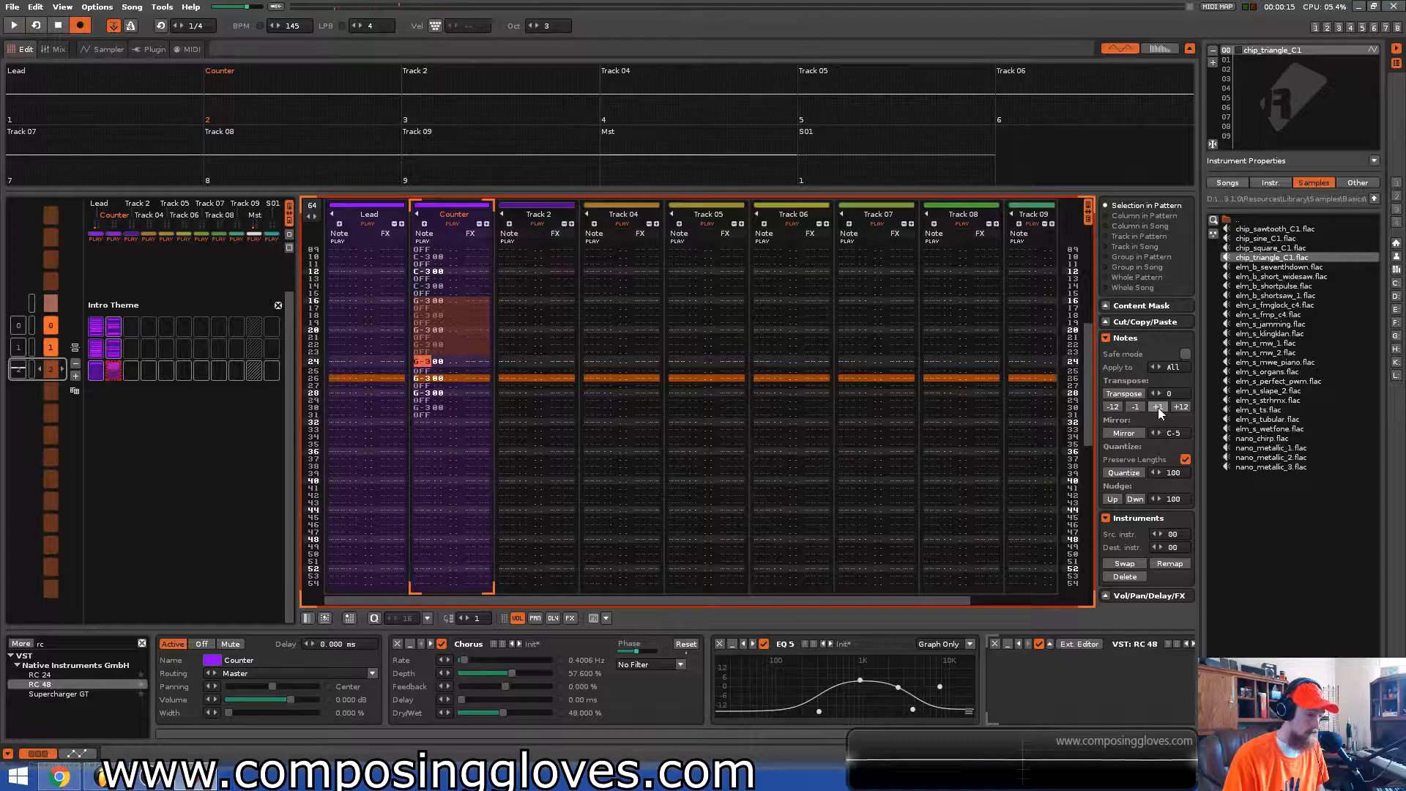
{"action": "key", "text": "space"}
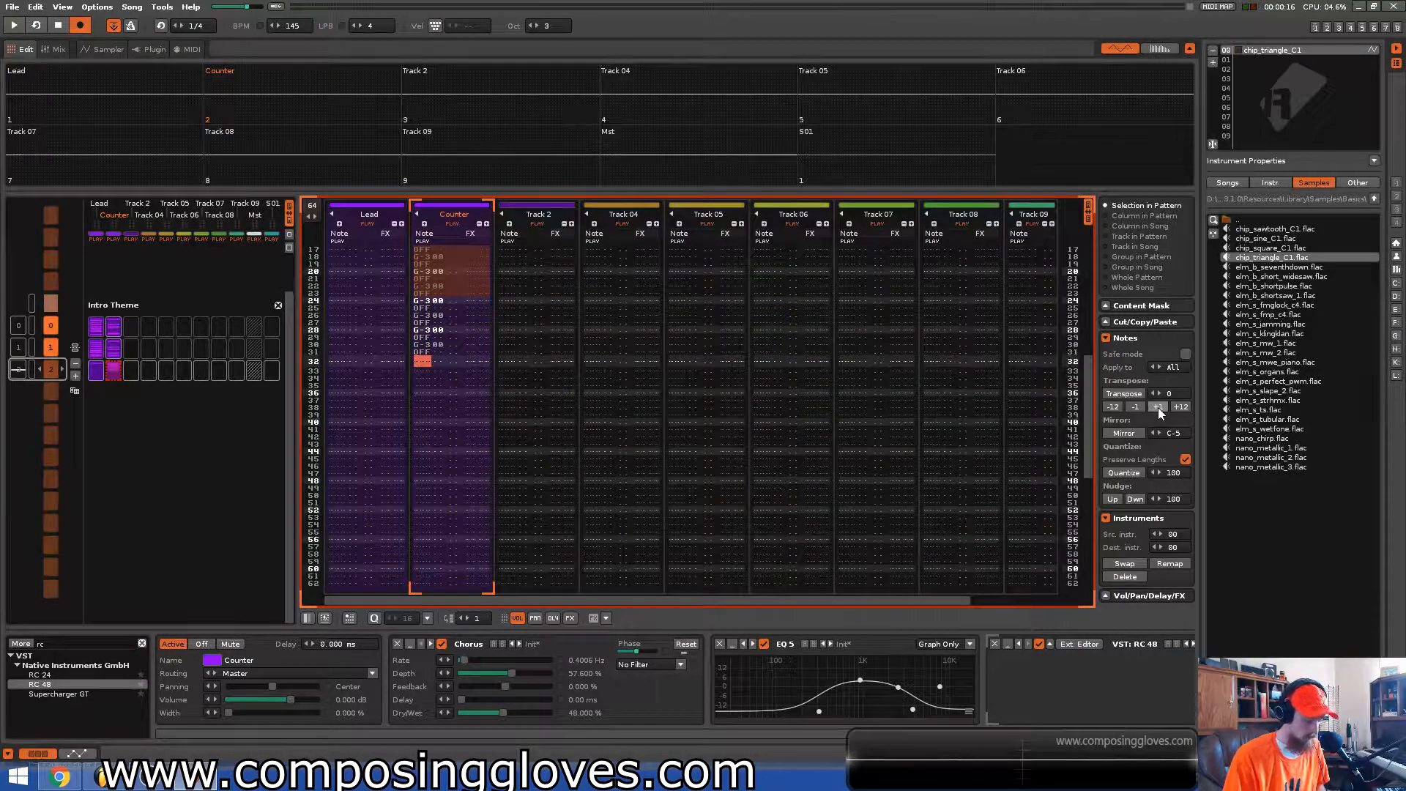
Paste the block onto lines 32 to 39 of the Counter track, transpose it to G#3, and play it back
{"action": "key", "text": "space"}
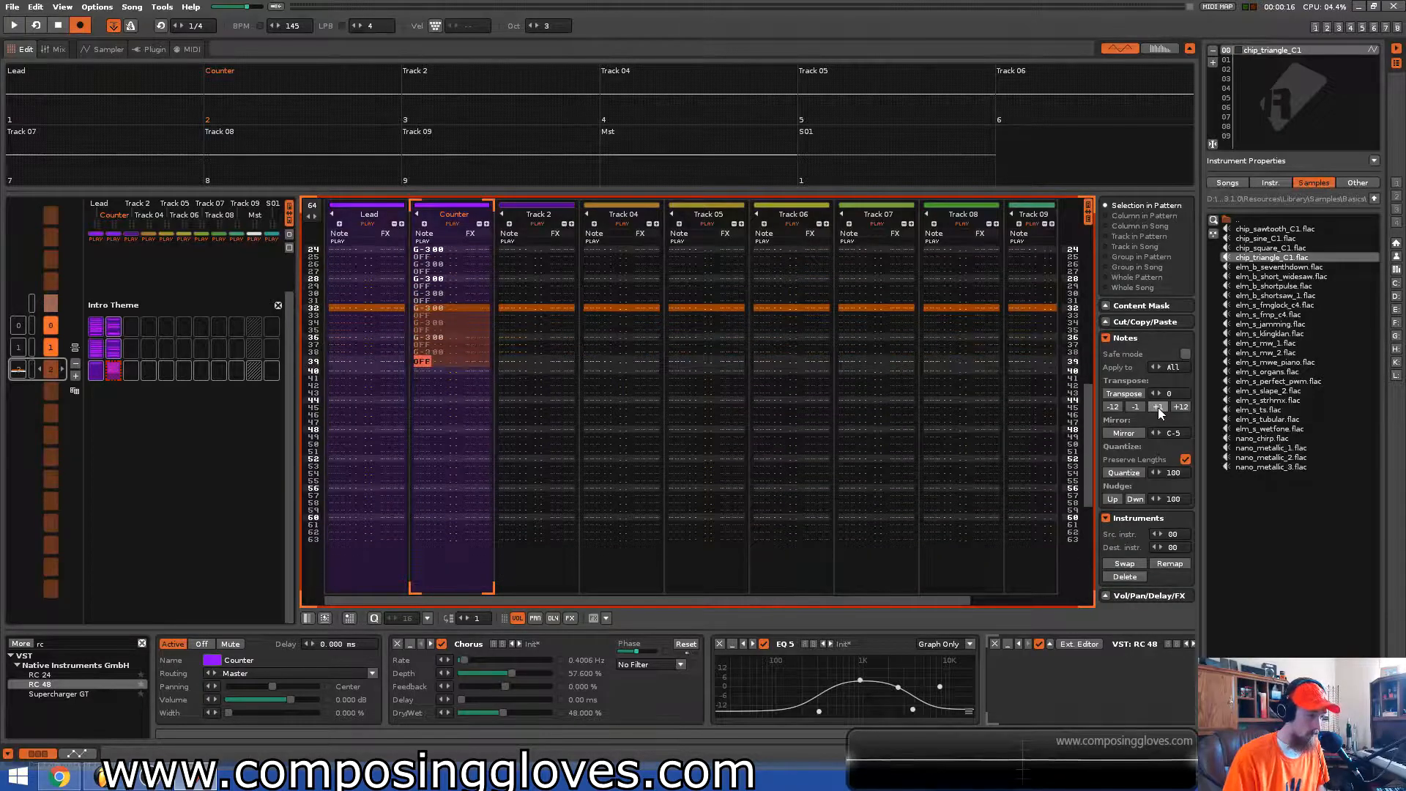
{"action": "left_click", "coordinate": [1160, 407]}
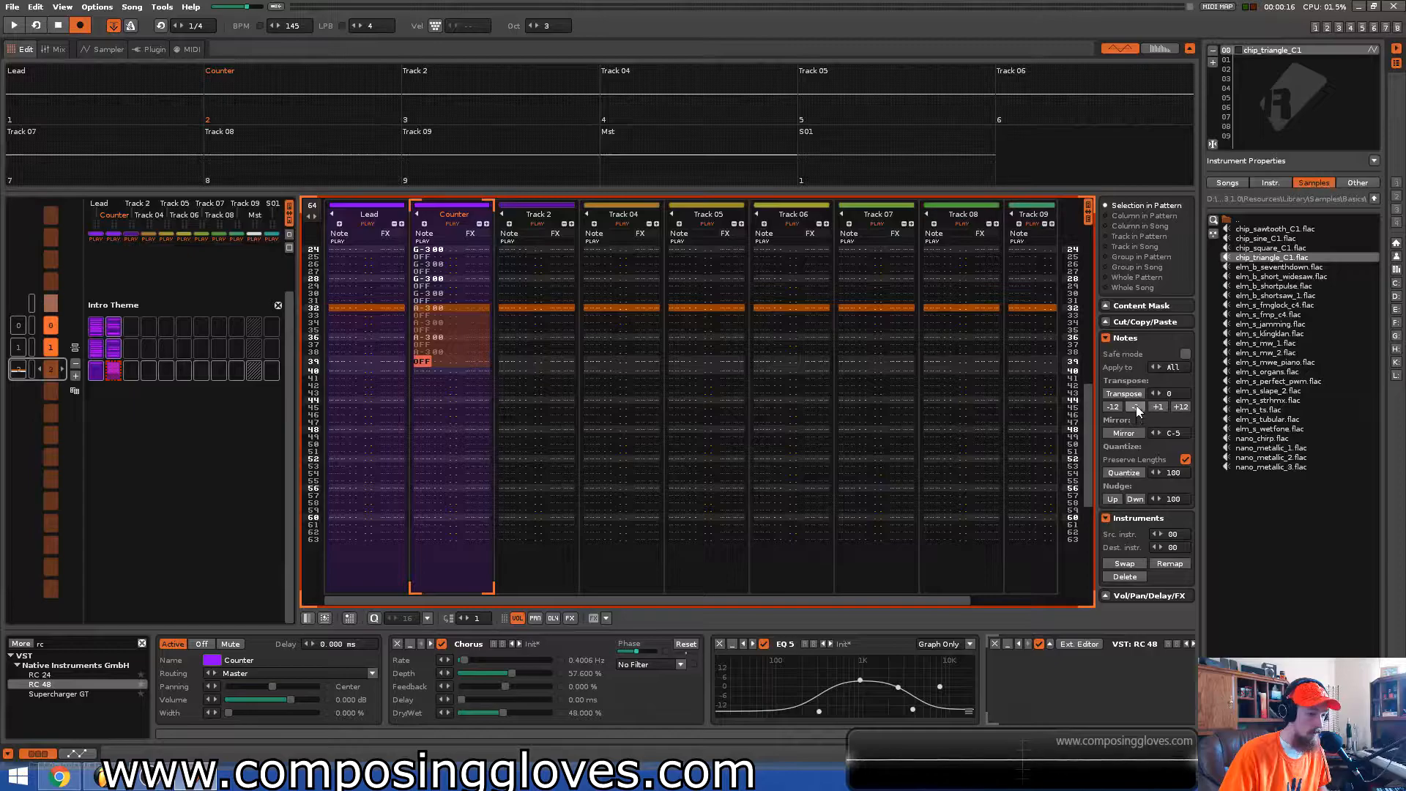
{"action": "key", "text": "space"}
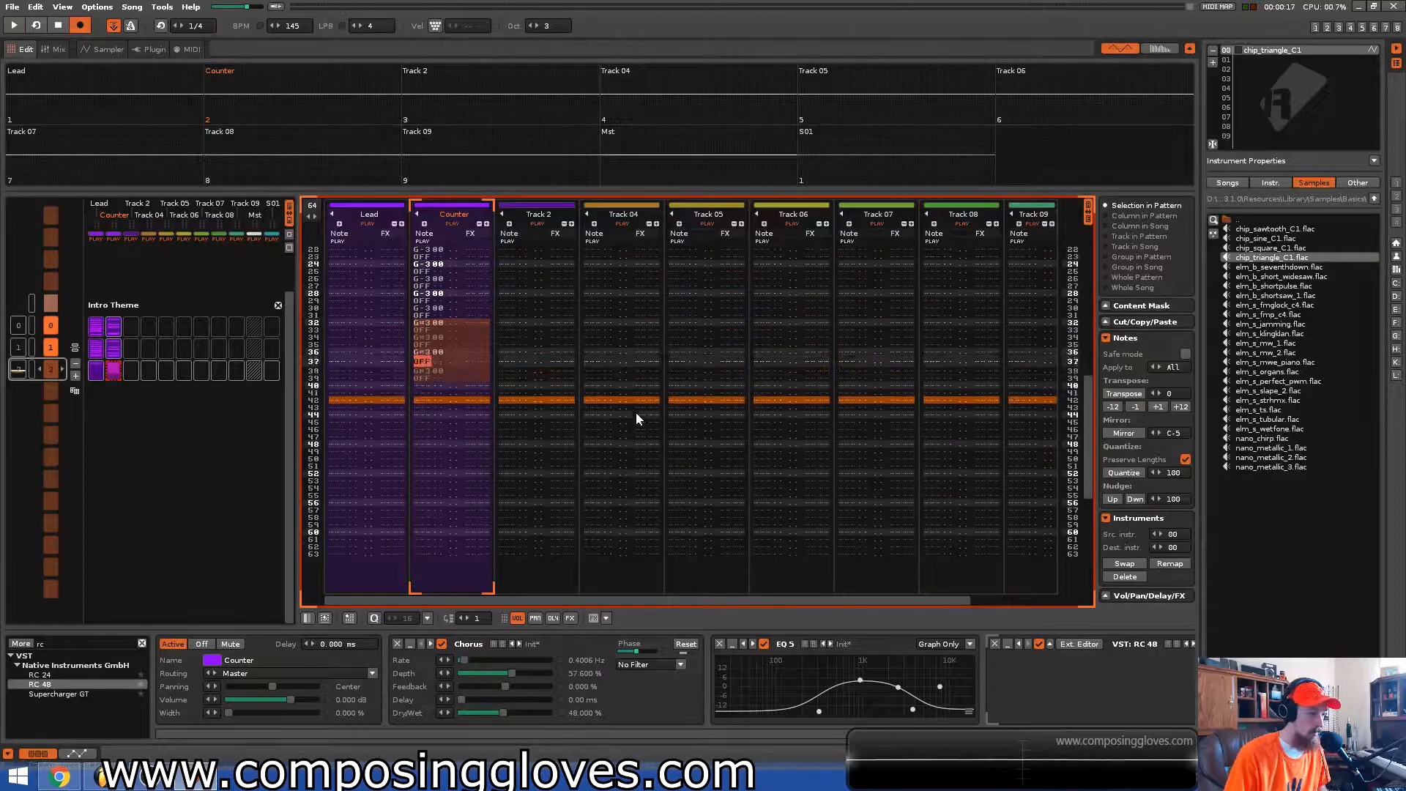
{"action": "key", "text": "space"}
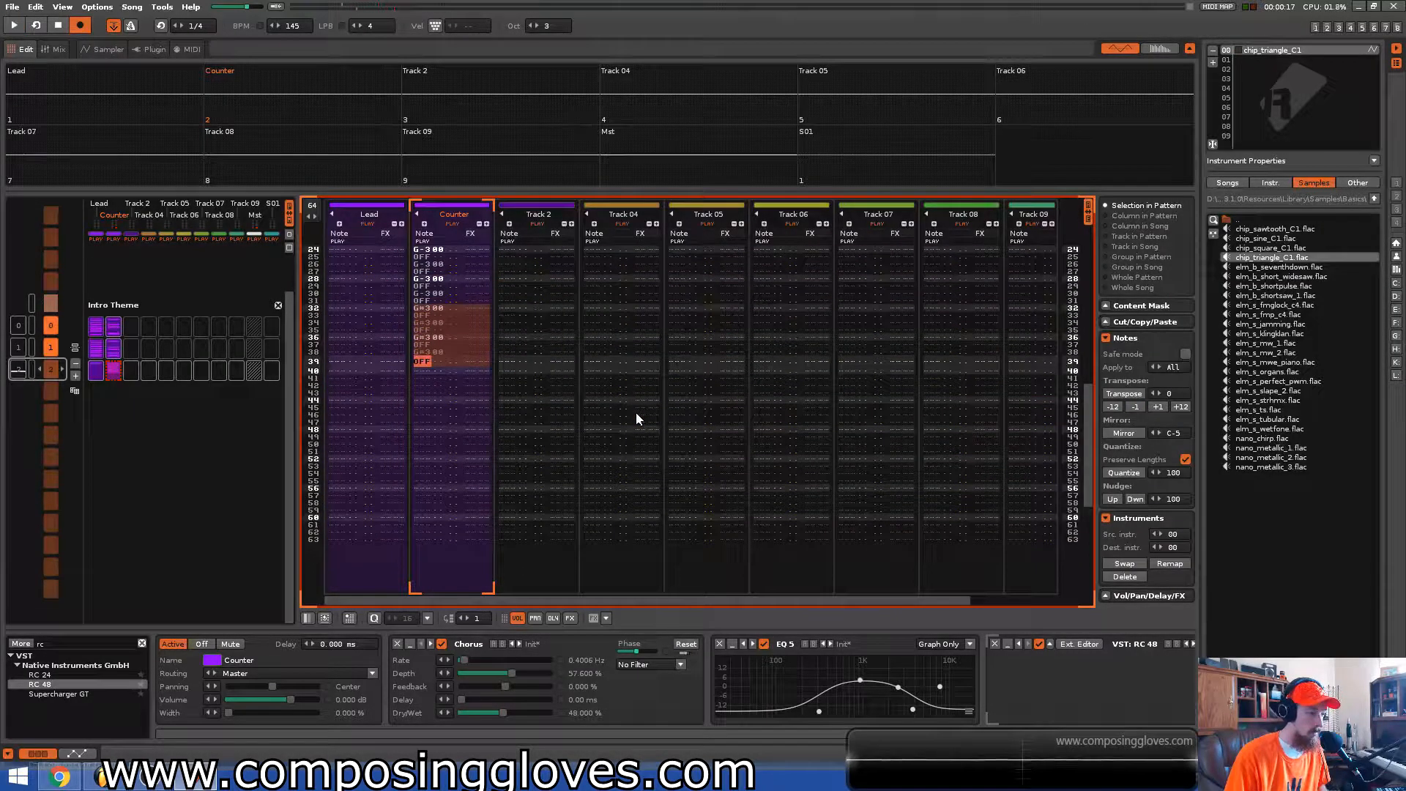
{"action": "key", "text": "space"}
Paste the G#3 block onto lines 40 to 47 and 48 to 55 of the Counter track in pattern 2
{"action": "key", "text": "ctrl+v"}
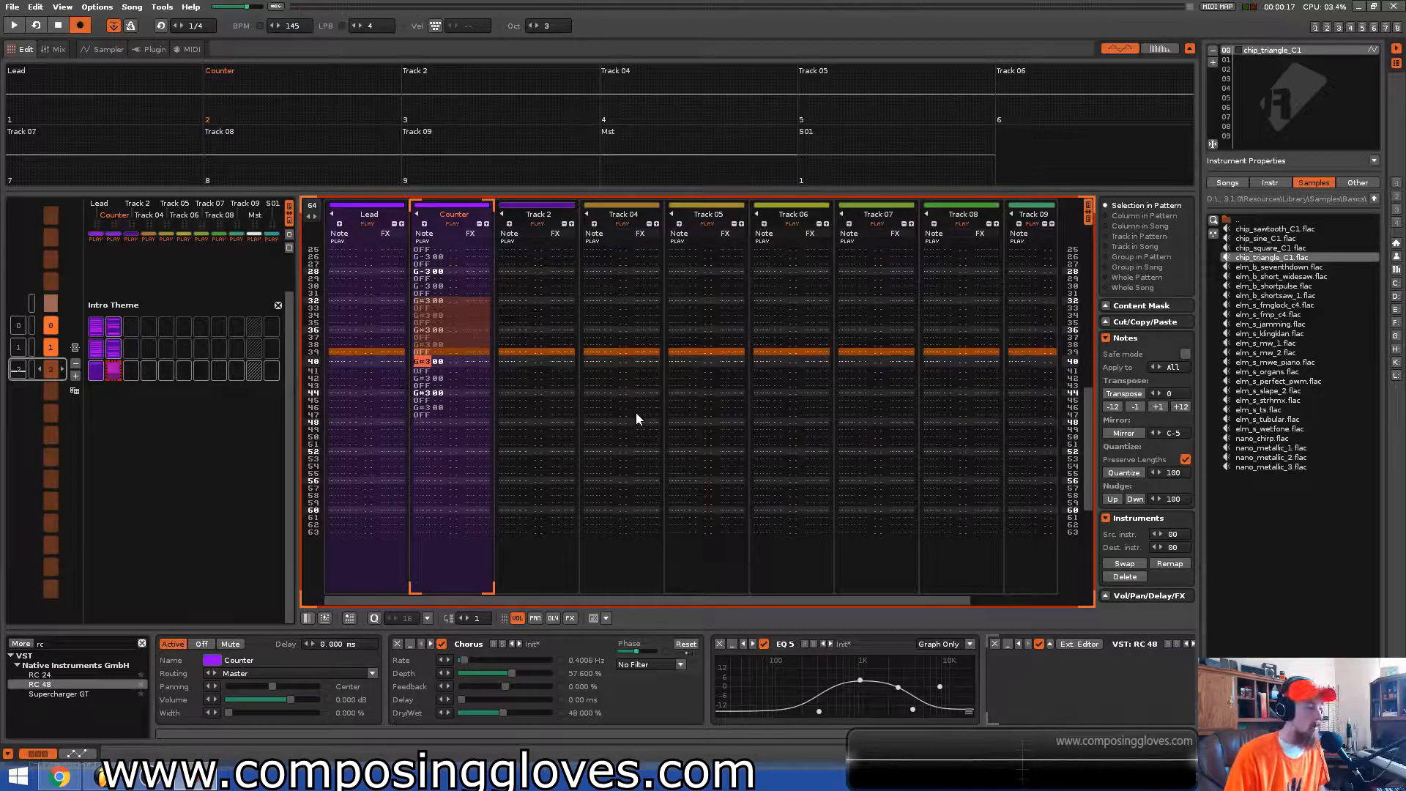
{"action": "key", "text": "Down"}
{"action": "key", "text": "Down"}
{"action": "key", "text": "Down"}
{"action": "key", "text": "Down"}
{"action": "key", "text": "Down"}
{"action": "key", "text": "Down"}
{"action": "key", "text": "Down"}
{"action": "key", "text": "Down"}
{"action": "key", "text": "Down"}
{"action": "key", "text": "Down"}
{"action": "key", "text": "Up"}
{"action": "key", "text": "Up"}
{"action": "key", "text": "ctrl+v"}
Select lines 48 to 55 of the Counter track and transpose their notes down to F-3
{"action": "key", "text": "Down"}
{"action": "key", "text": "Down"}
{"action": "key", "text": "Down"}
{"action": "key", "text": "Down"}
{"action": "key", "text": "Down"}
{"action": "key", "text": "Down"}
{"action": "key", "text": "Down"}
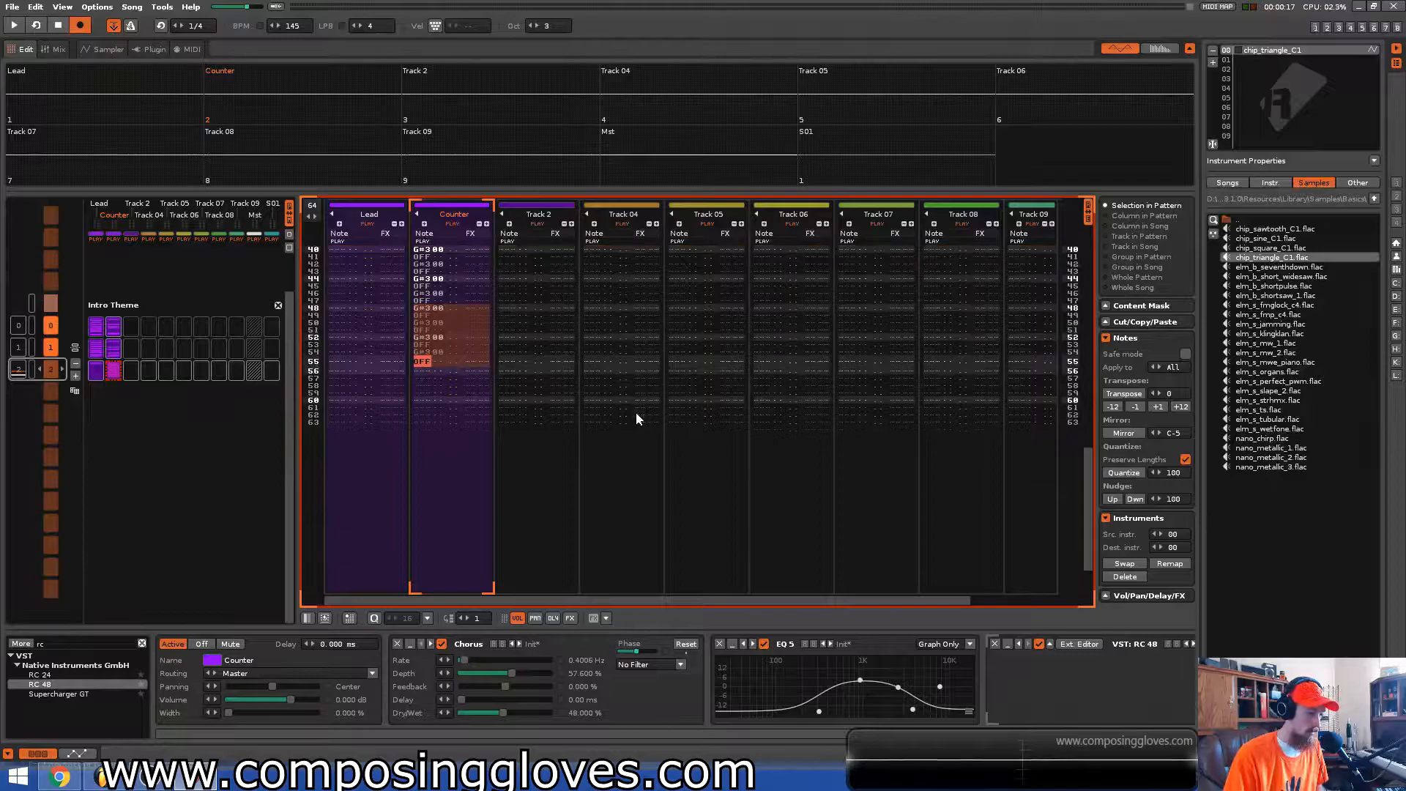
{"action": "left_click", "coordinate": [1140, 410]}
Play back the Counter passage leading into the F-3 block on lines 48 to 55 of pattern 2
{"action": "key", "text": "Up"}
{"action": "key", "text": "Up"}
{"action": "key", "text": "Up"}
{"action": "key", "text": "Up"}
{"action": "key", "text": "Up"}
{"action": "key", "text": "Up"}
{"action": "key", "text": "Up"}
{"action": "key", "text": "Up"}
{"action": "key", "text": "Up"}
{"action": "key", "text": "Up"}
{"action": "key", "text": "Up"}
{"action": "key", "text": "shift+space"}
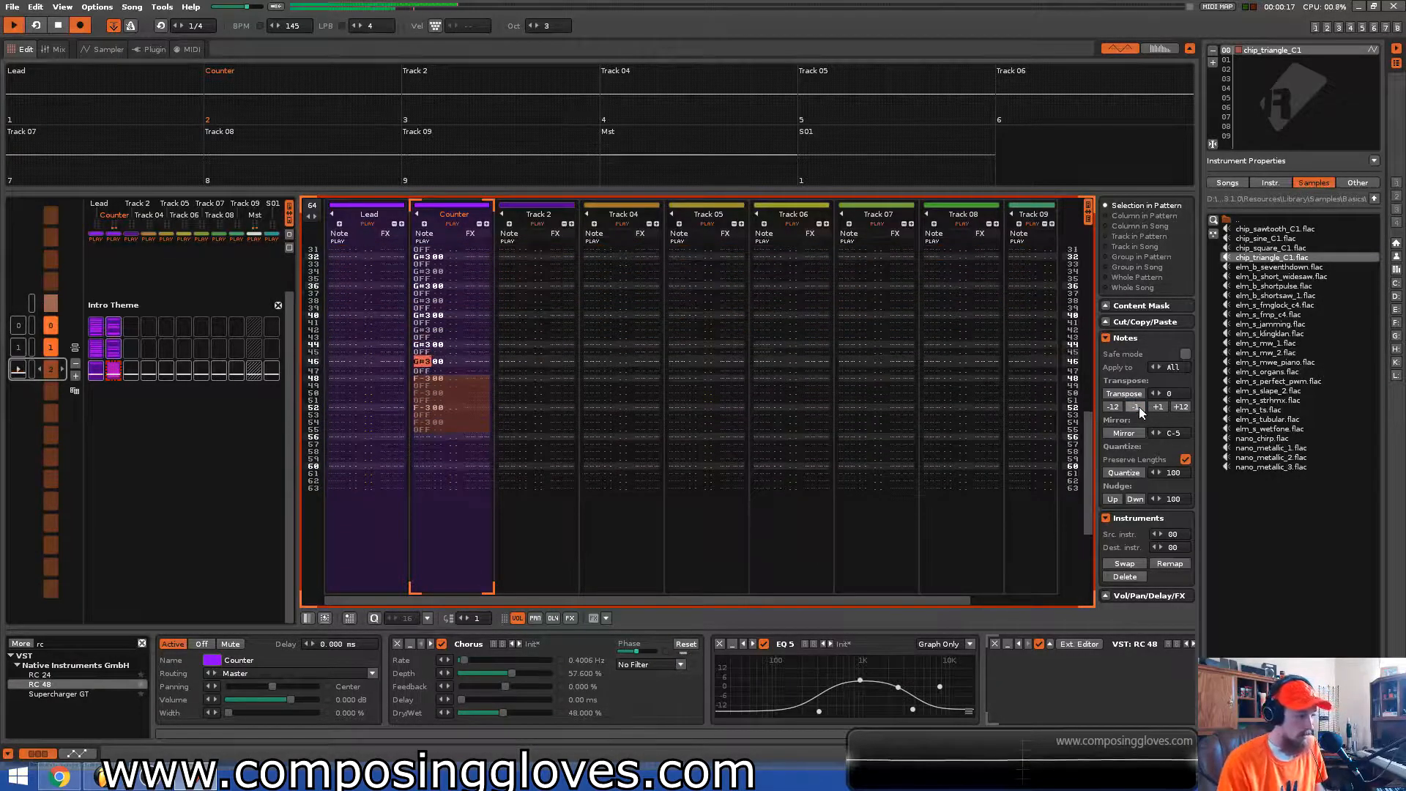
{"action": "key", "text": "space"}
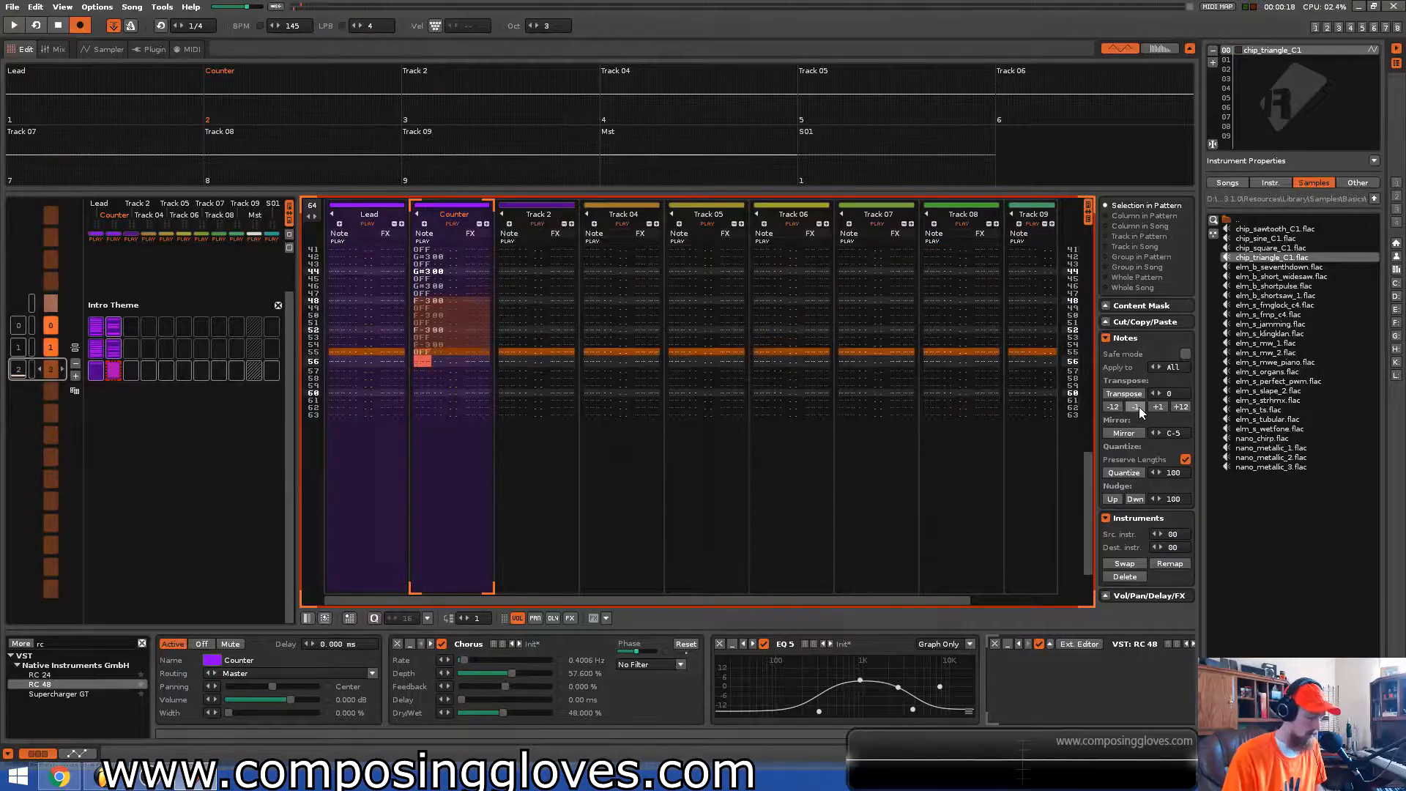
Fill lines 56 to 63 of the Counter track with the G#3 block and play pattern 2 from its start
{"action": "key", "text": "shift+space"}
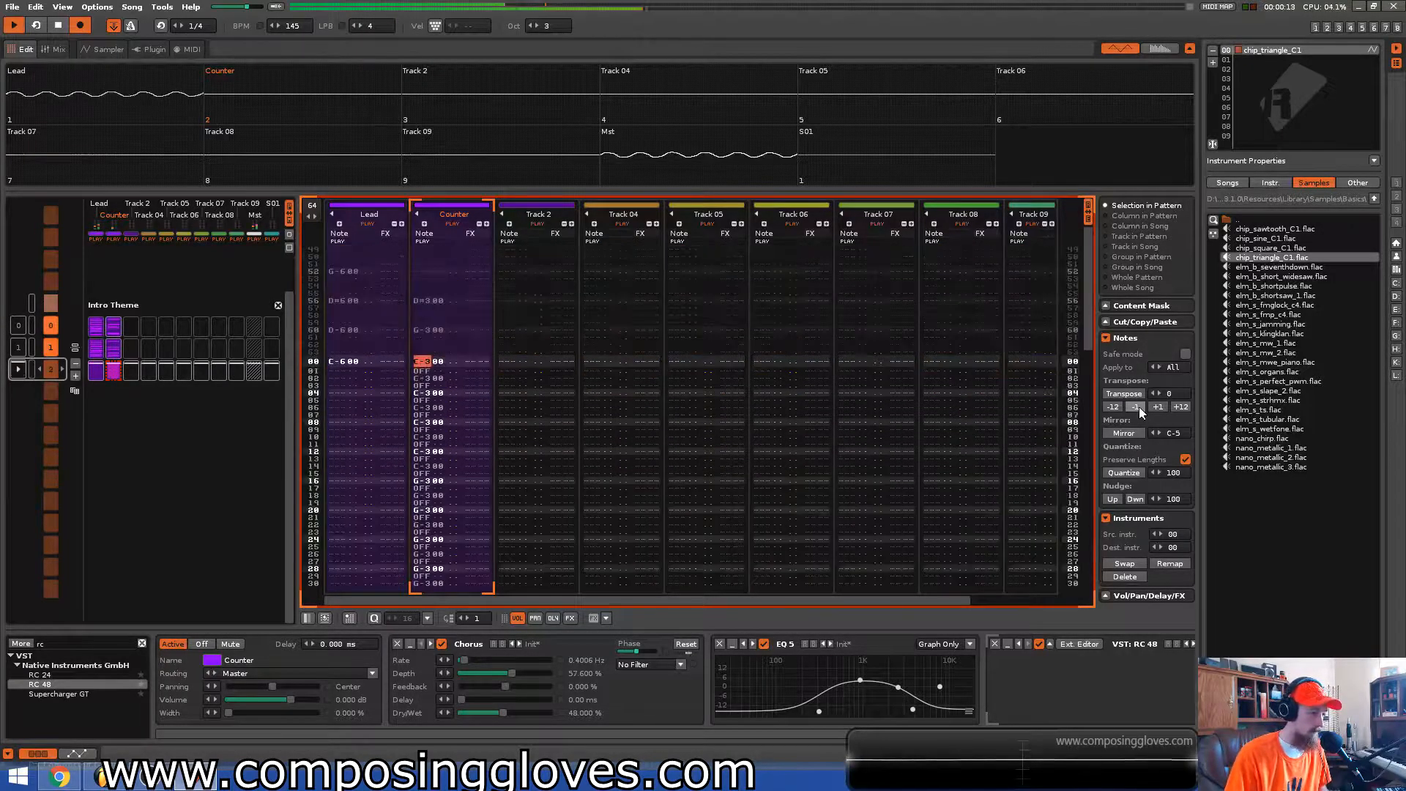
{"action": "key", "text": "space"}
{"action": "key", "text": "space"}
Enter a D#4 note on line 24 of the Lead track in pattern 2
{"action": "key", "text": "shift+Tab"}
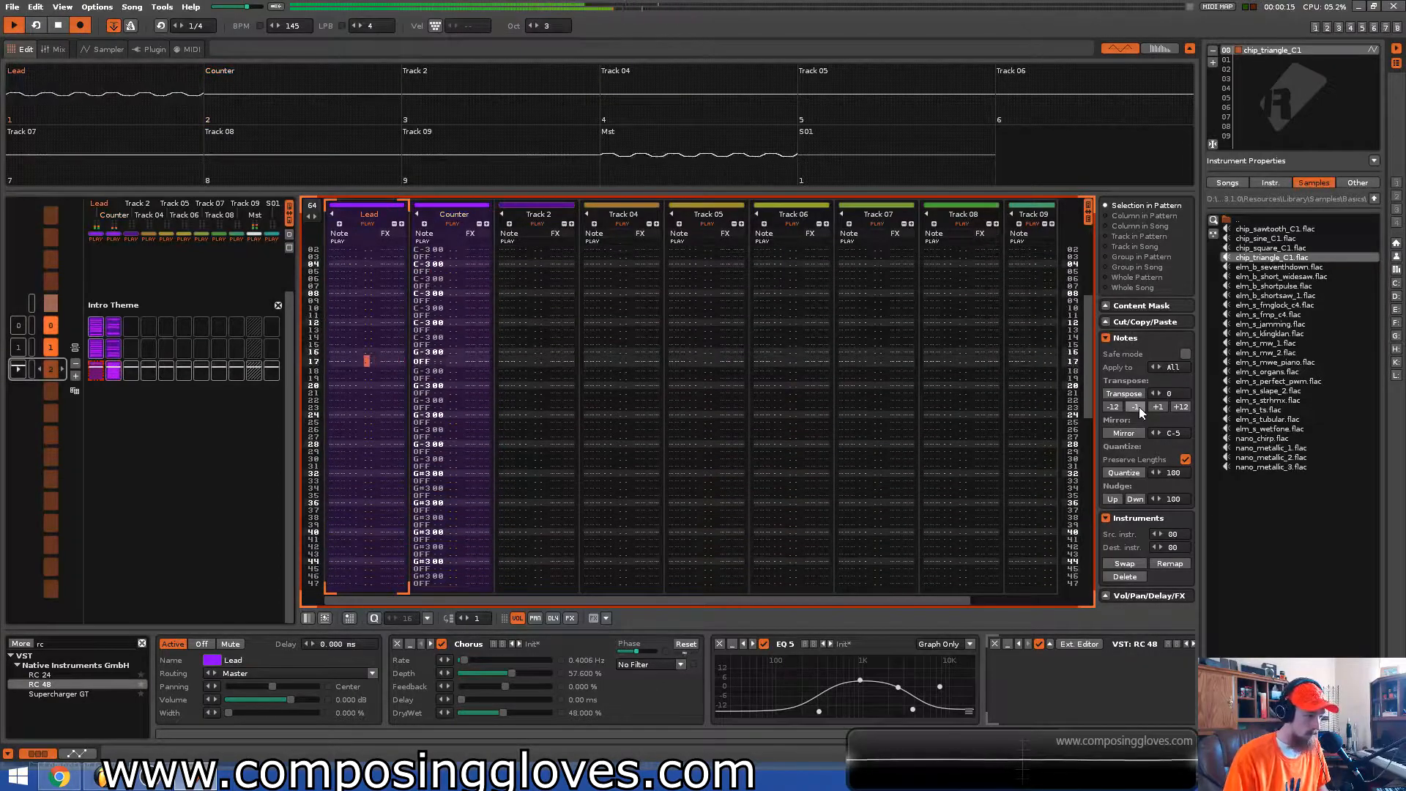
{"action": "key", "text": "space"}
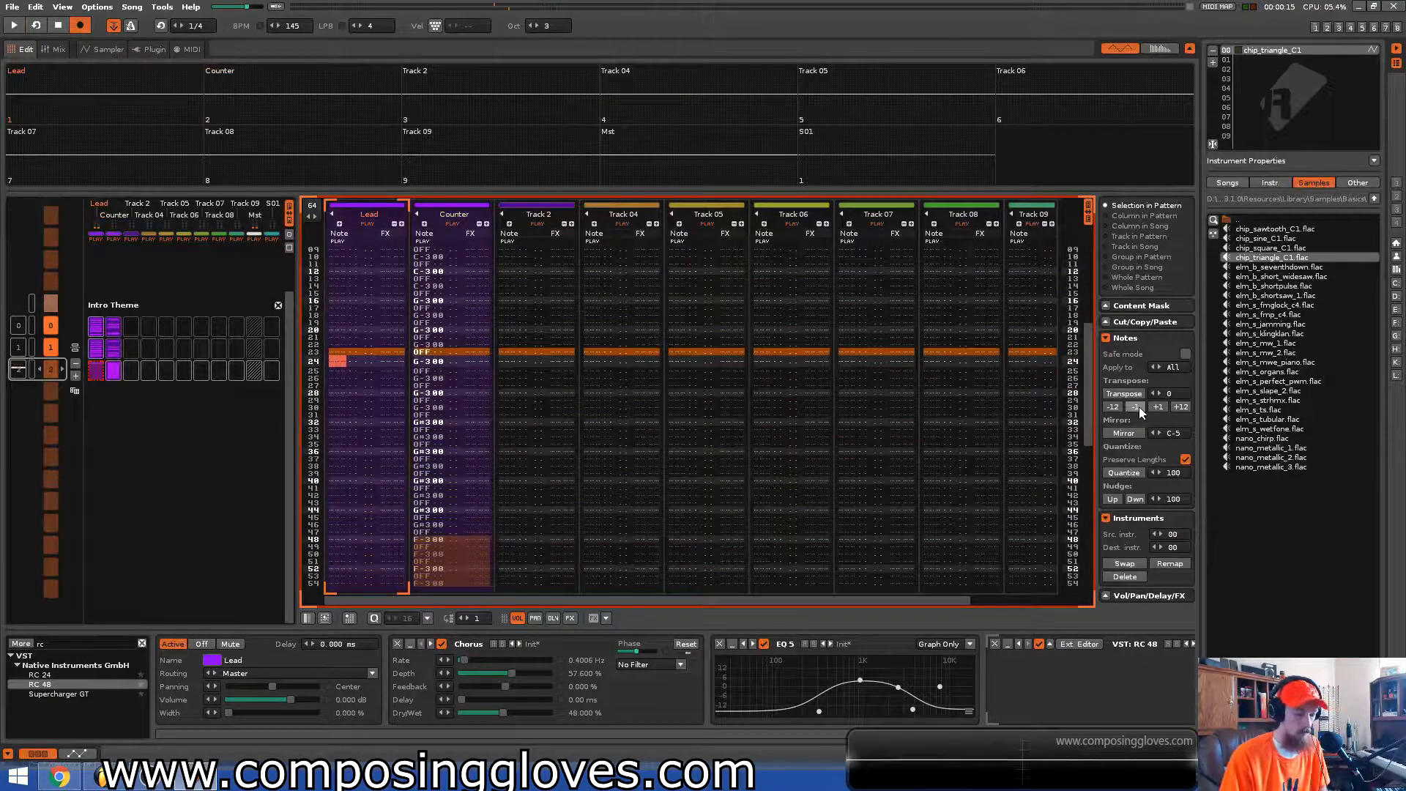
{"action": "key", "text": "3"}
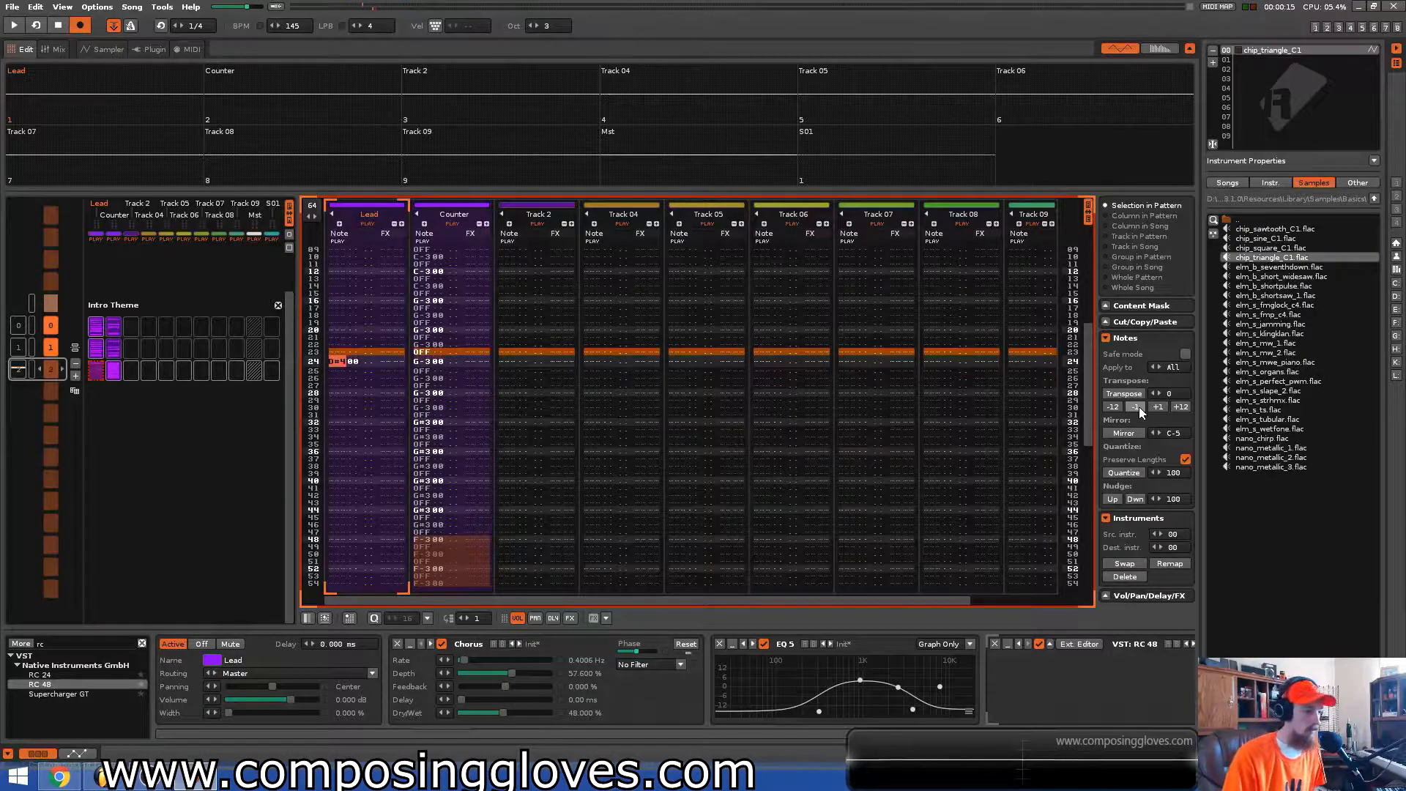
{"action": "scroll", "coordinate": [579, 387], "scroll_direction": "up", "scroll_amount": 4}
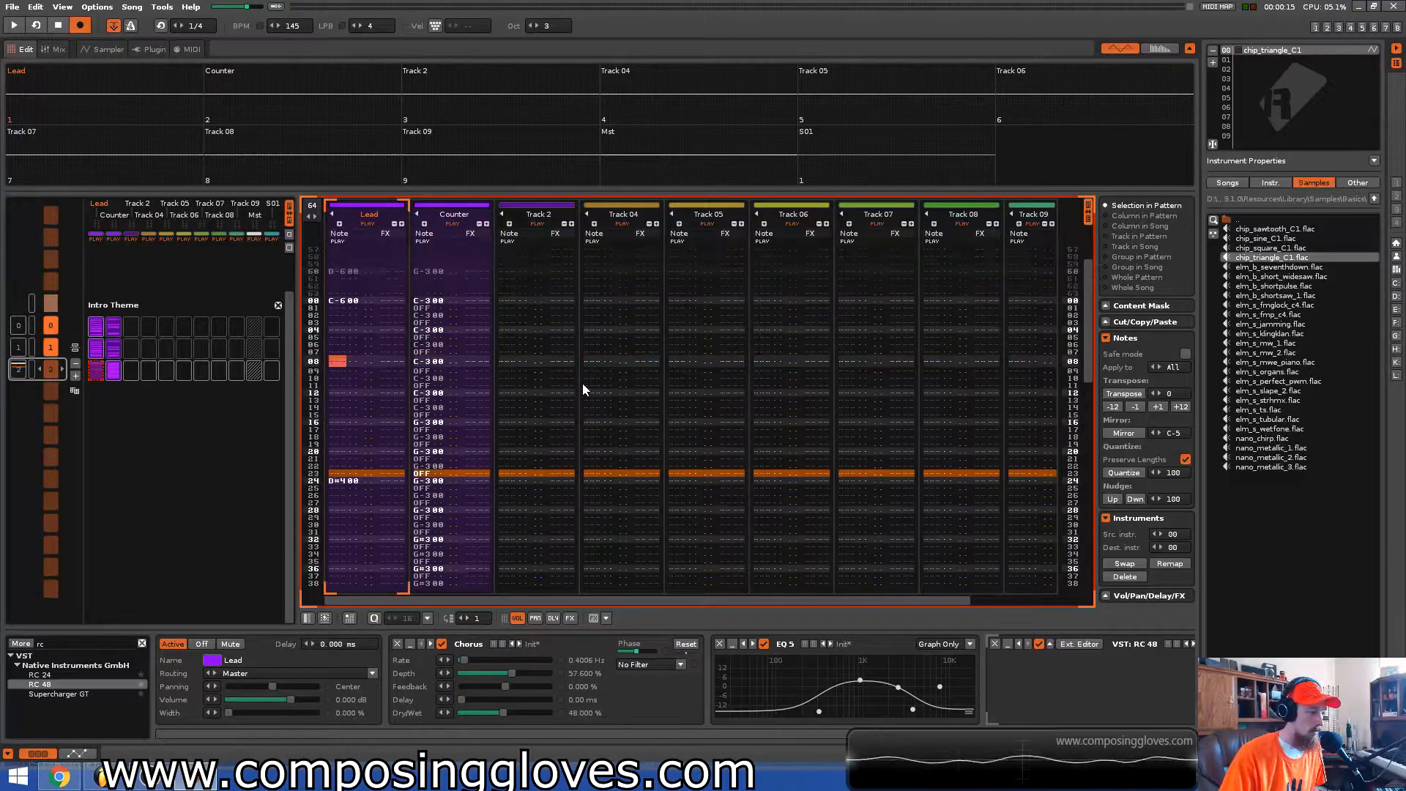
{"action": "scroll", "coordinate": [583, 384], "scroll_direction": "down", "scroll_amount": 4}
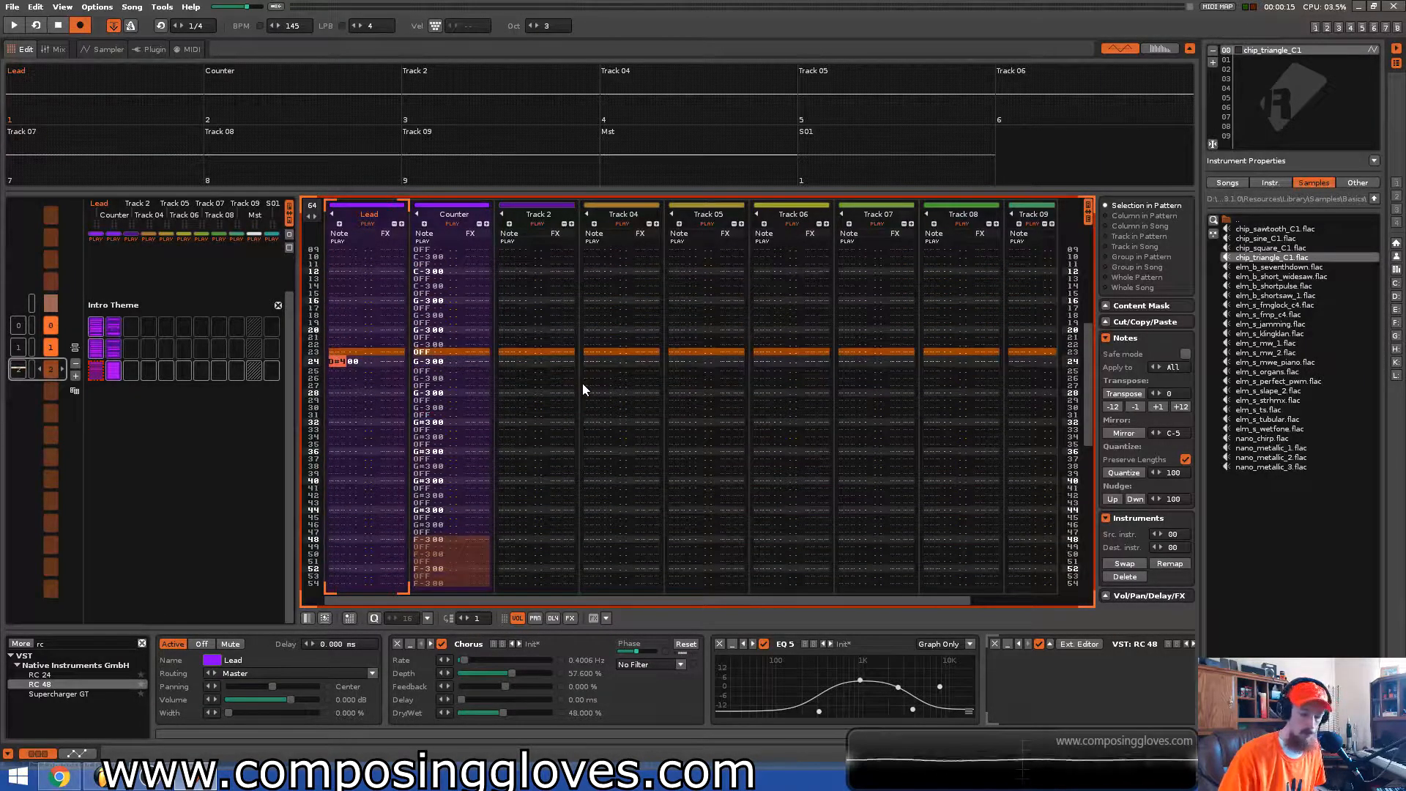
Set the octave to 5, enter D#6 on line 24 and E-6 on line 32 of the Lead track, and play the passage
{"action": "key", "text": "space"}
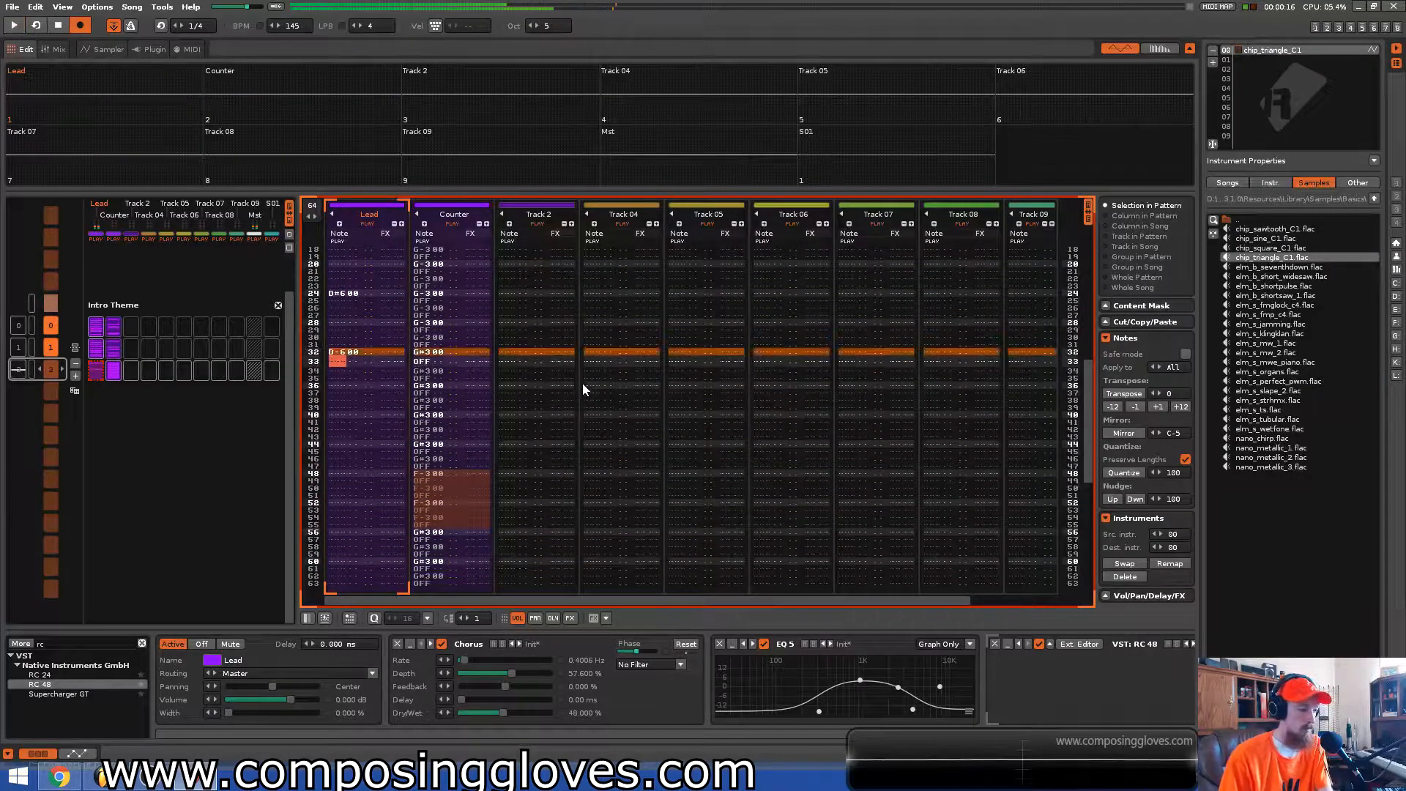
{"action": "key", "text": "Up"}
{"action": "key", "text": "e"}
{"action": "key", "text": "Up"}
{"action": "key", "text": "Up"}
{"action": "key", "text": "Up"}
{"action": "key", "text": "Up"}
{"action": "key", "text": "Up"}
{"action": "key", "text": "Up"}
{"action": "key", "text": "space"}
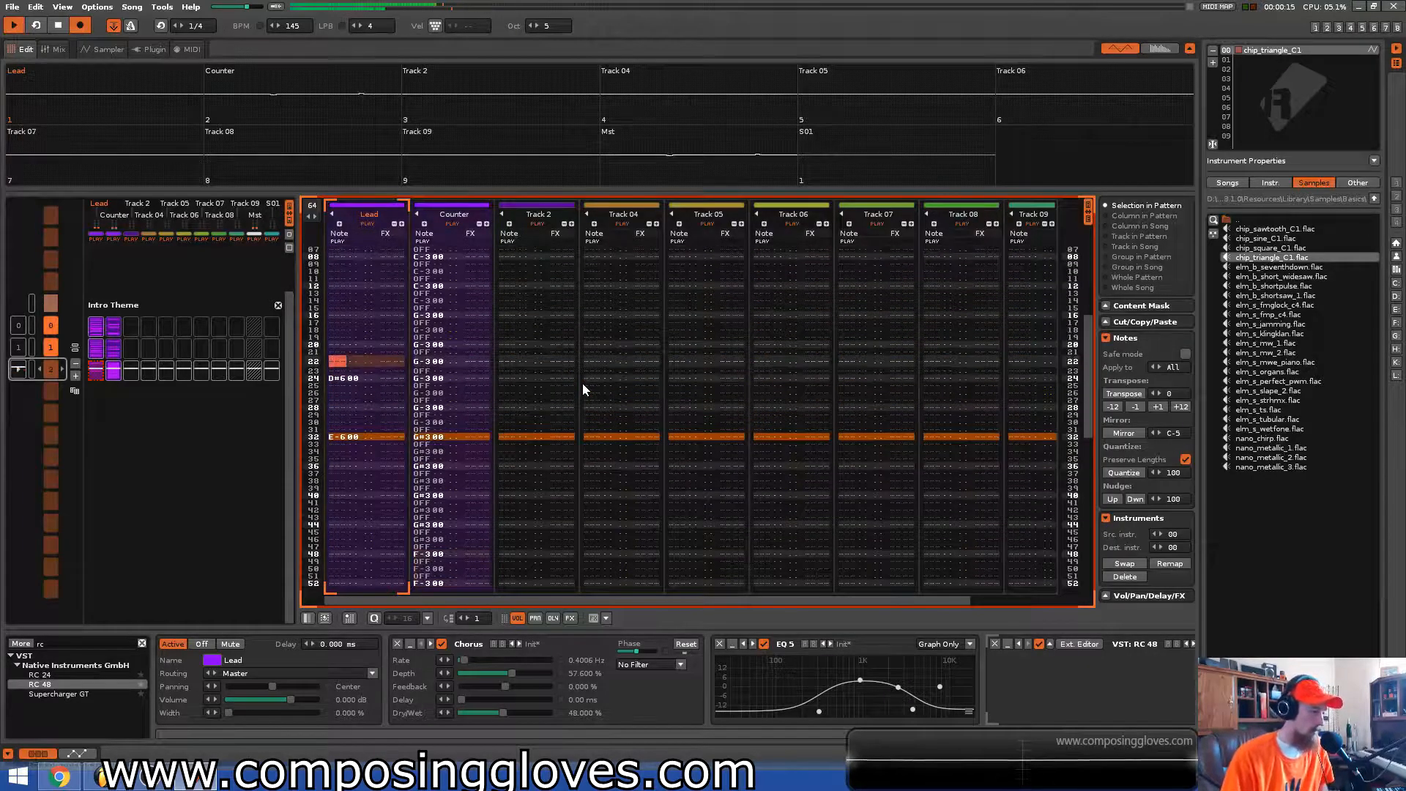
Try a B-5 note on line 32 of the Lead track in pattern 2 and play back the passage
{"action": "key", "text": "Down"}
{"action": "key", "text": "Down"}
{"action": "key", "text": "Down"}
{"action": "key", "text": "Down"}
{"action": "key", "text": "Down"}
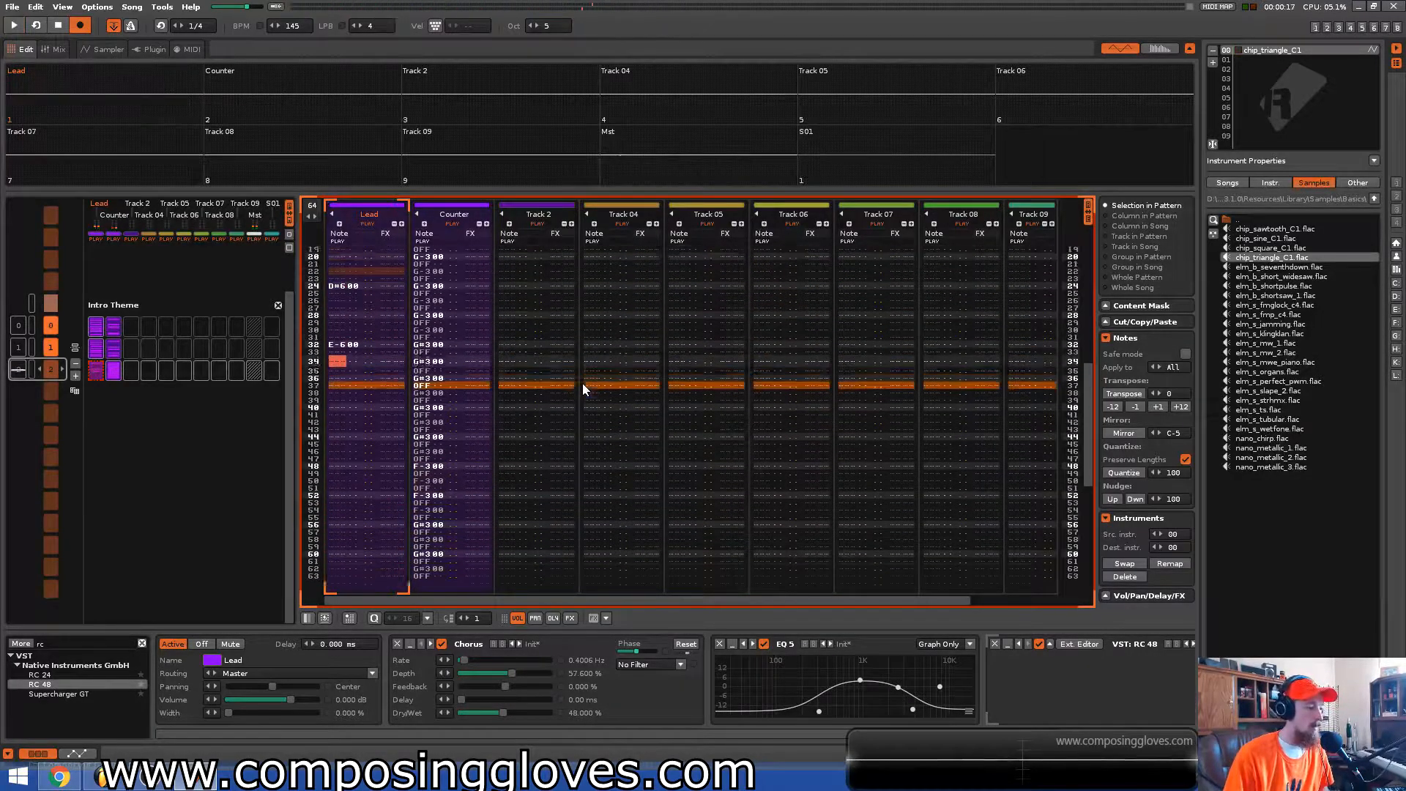
{"action": "key", "text": "m"}
{"action": "key", "text": "Up"}
{"action": "key", "text": "Up"}
{"action": "key", "text": "Up"}
{"action": "key", "text": "Up"}
{"action": "key", "text": "Up"}
{"action": "key", "text": "Up"}
{"action": "key", "text": "Up"}
{"action": "key", "text": "Up"}
{"action": "key", "text": "Up"}
{"action": "key", "text": "Up"}
{"action": "key", "text": "Up"}
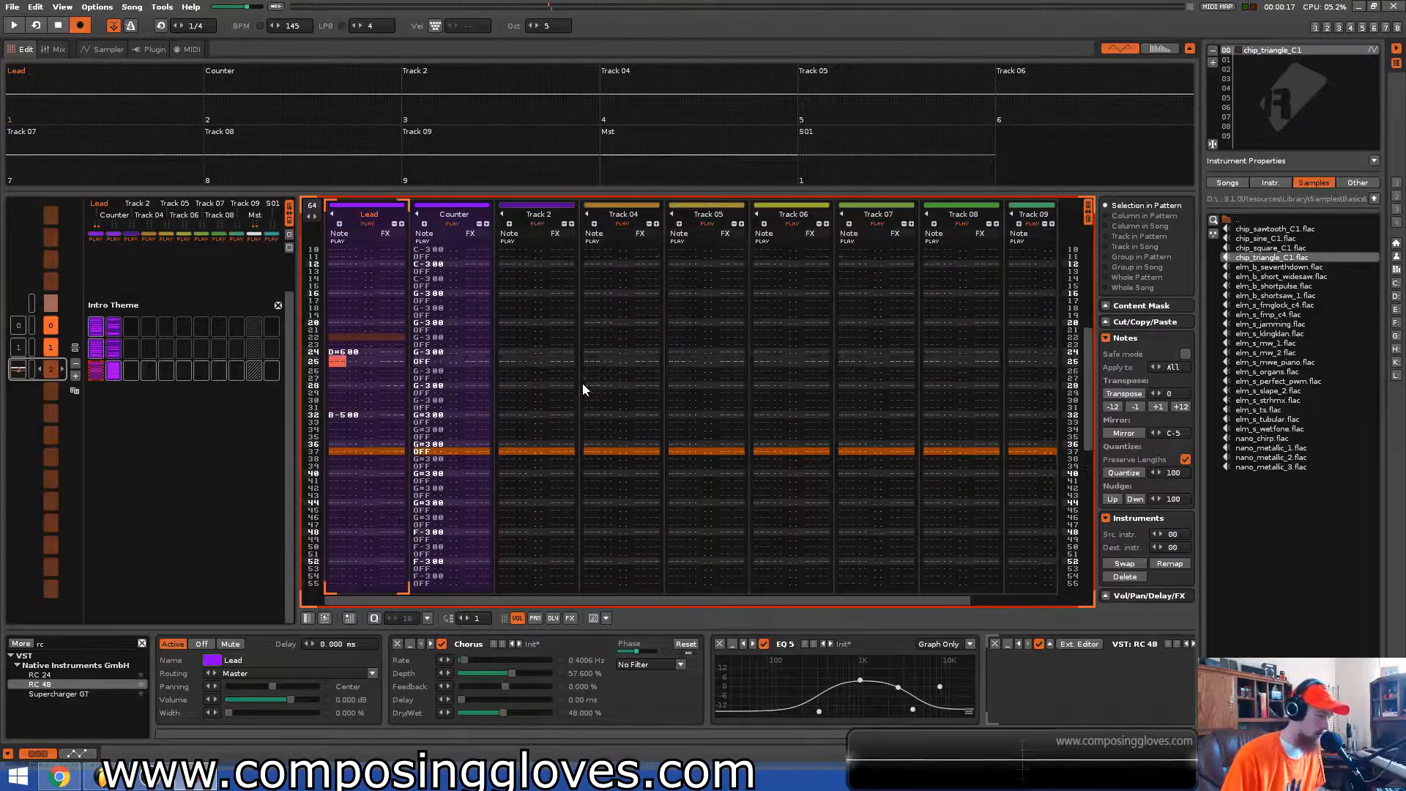
{"action": "key", "text": "space"}
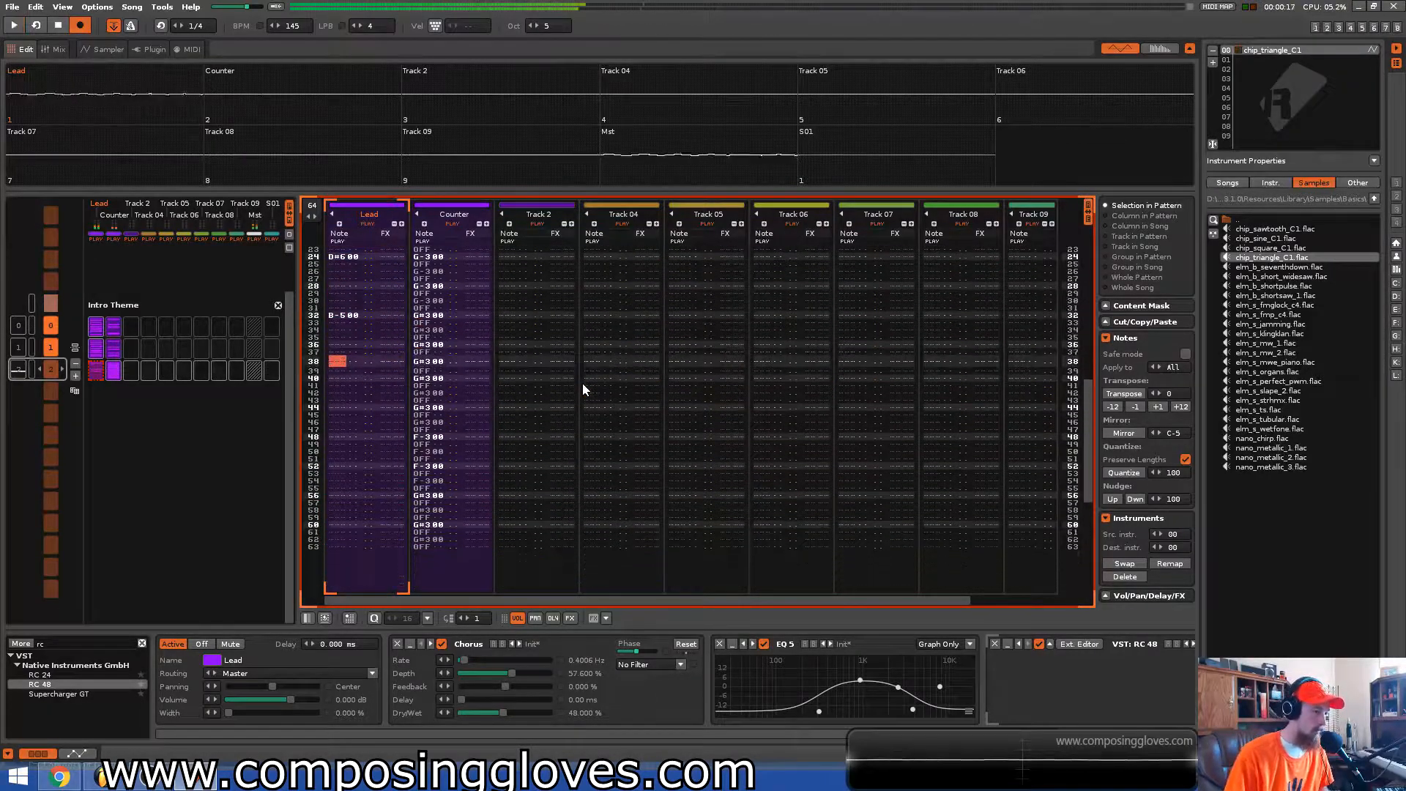
{"action": "key", "text": "space"}
{"action": "key", "text": "space"}
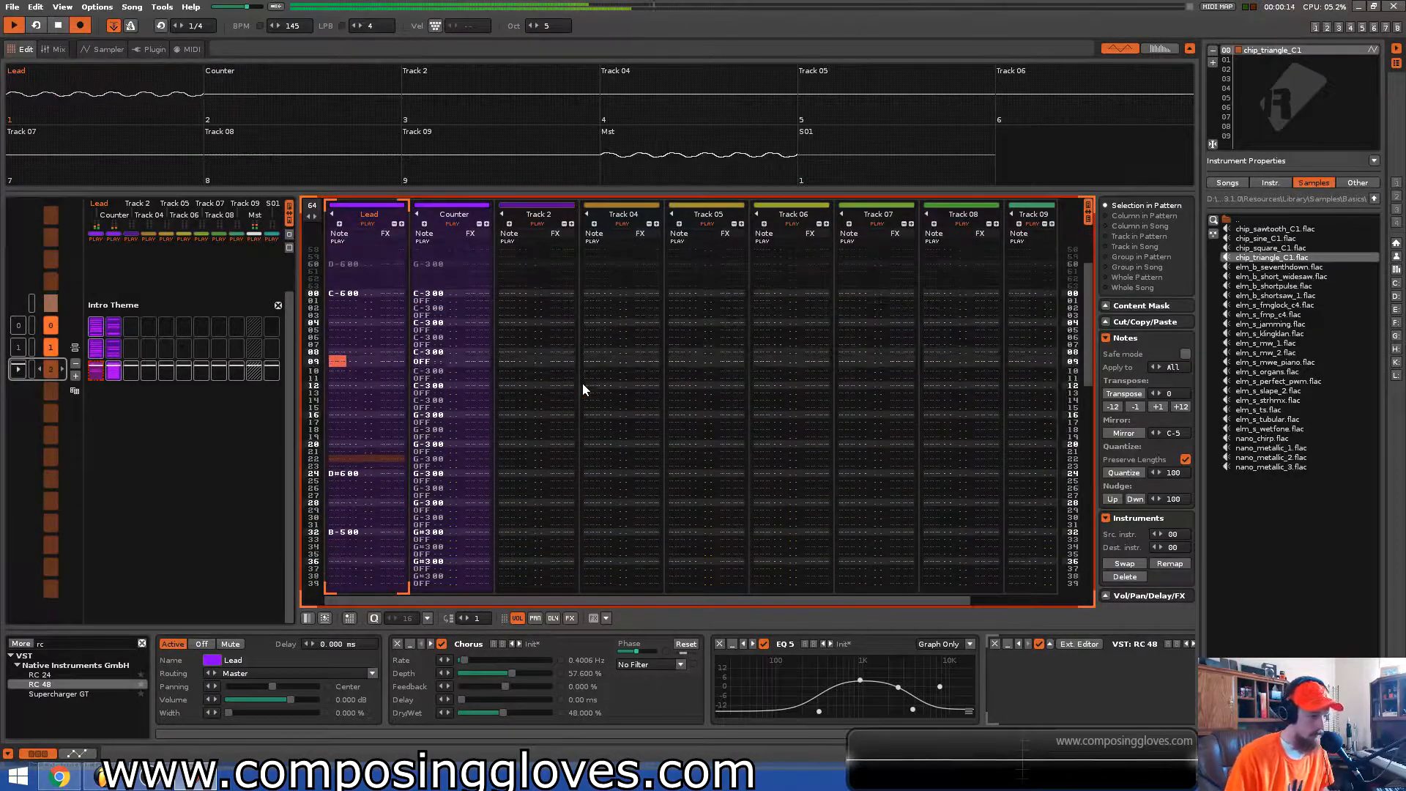
Change the note on line 32 of the Lead track in pattern 2 back to E-6
{"action": "key", "text": "space"}
{"action": "key", "text": "Up"}
{"action": "key", "text": "Up"}
{"action": "key", "text": "Down"}
{"action": "key", "text": "Down"}
{"action": "key", "text": "e"}
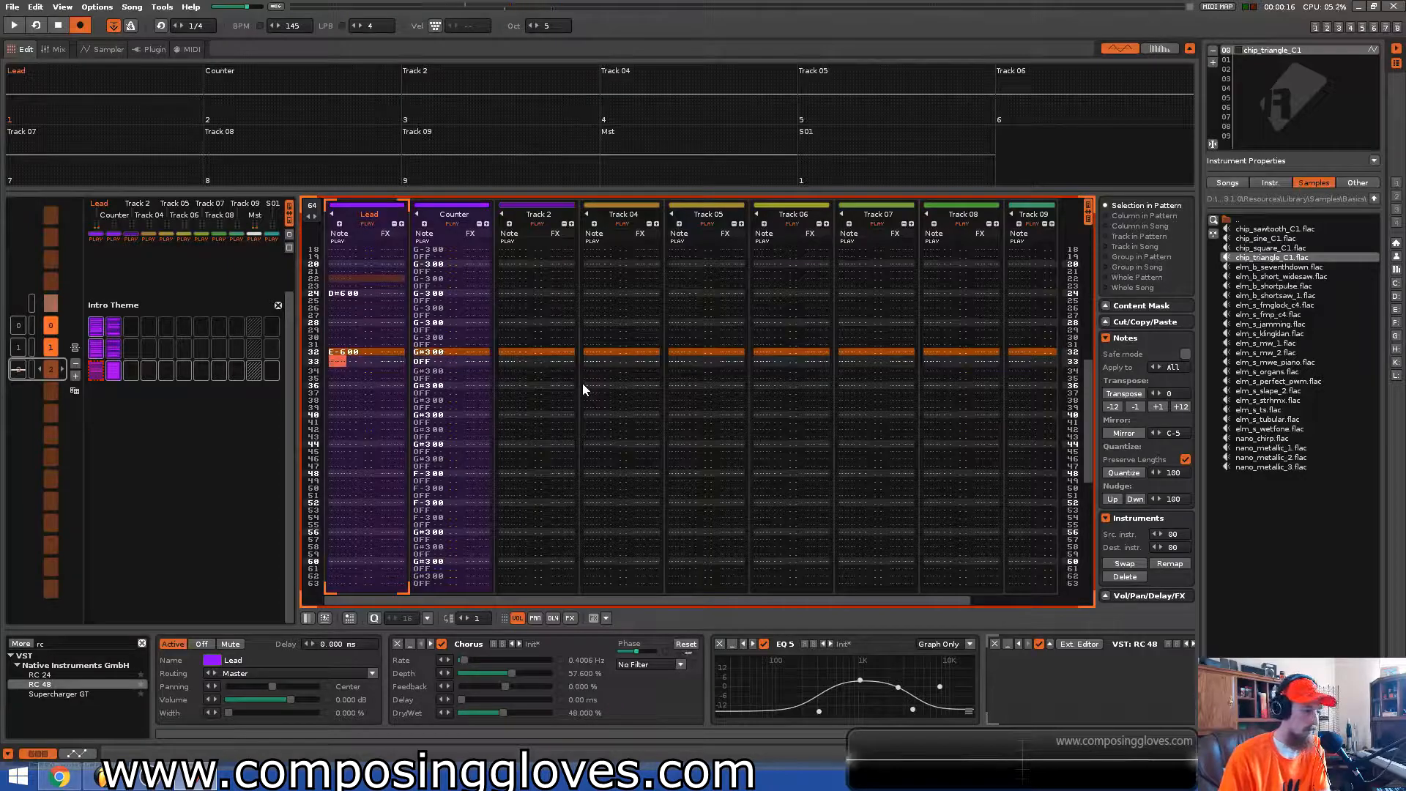
Enter D#6 on line 48 and A#5 on line 56 of the Lead track in pattern 2, and play the melody back
{"action": "key", "text": "space"}
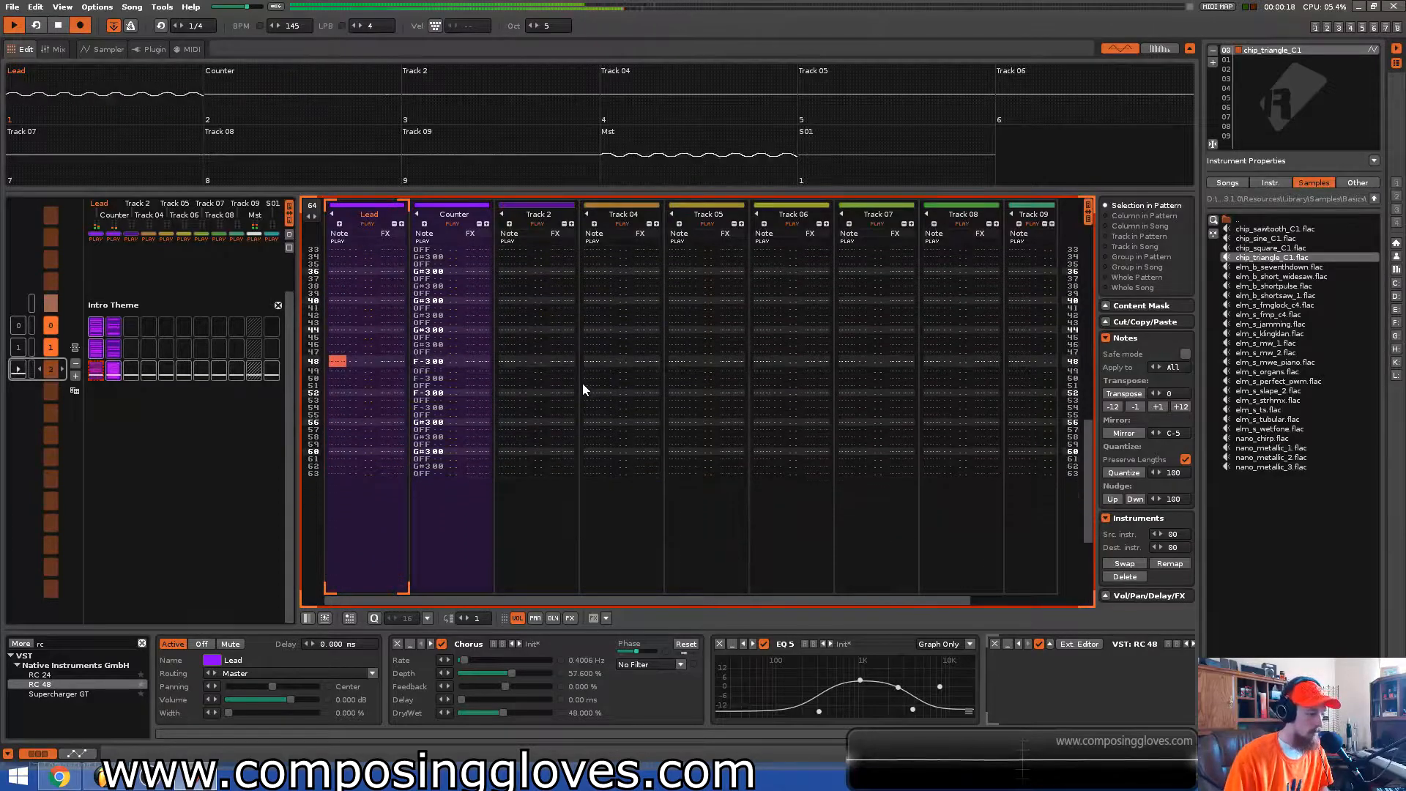
{"action": "key", "text": "space"}
{"action": "key", "text": "3"}
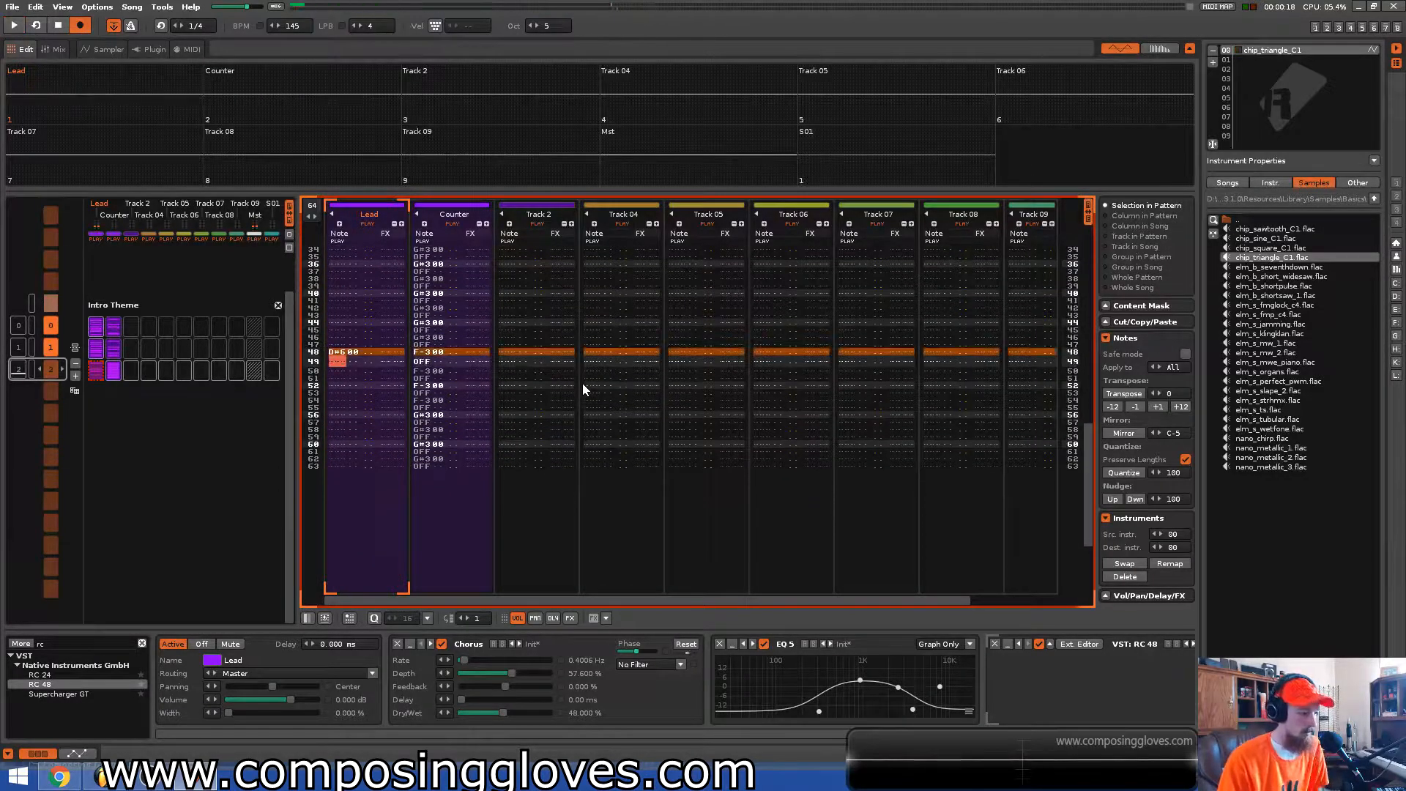
{"action": "key", "text": "Down"}
{"action": "key", "text": "Down"}
{"action": "key", "text": "Down"}
{"action": "key", "text": "Down"}
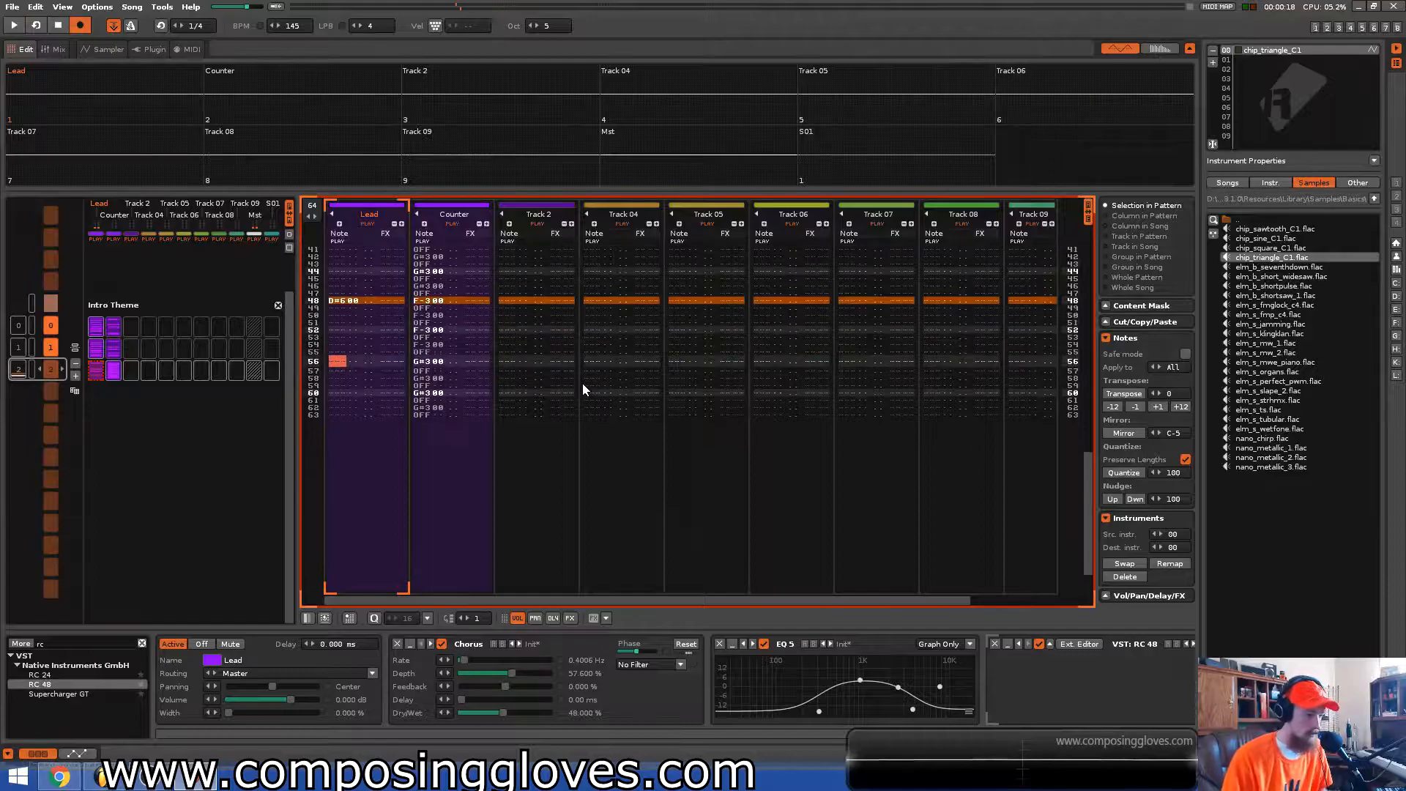
{"action": "key", "text": "j"}
{"action": "key", "text": "space"}
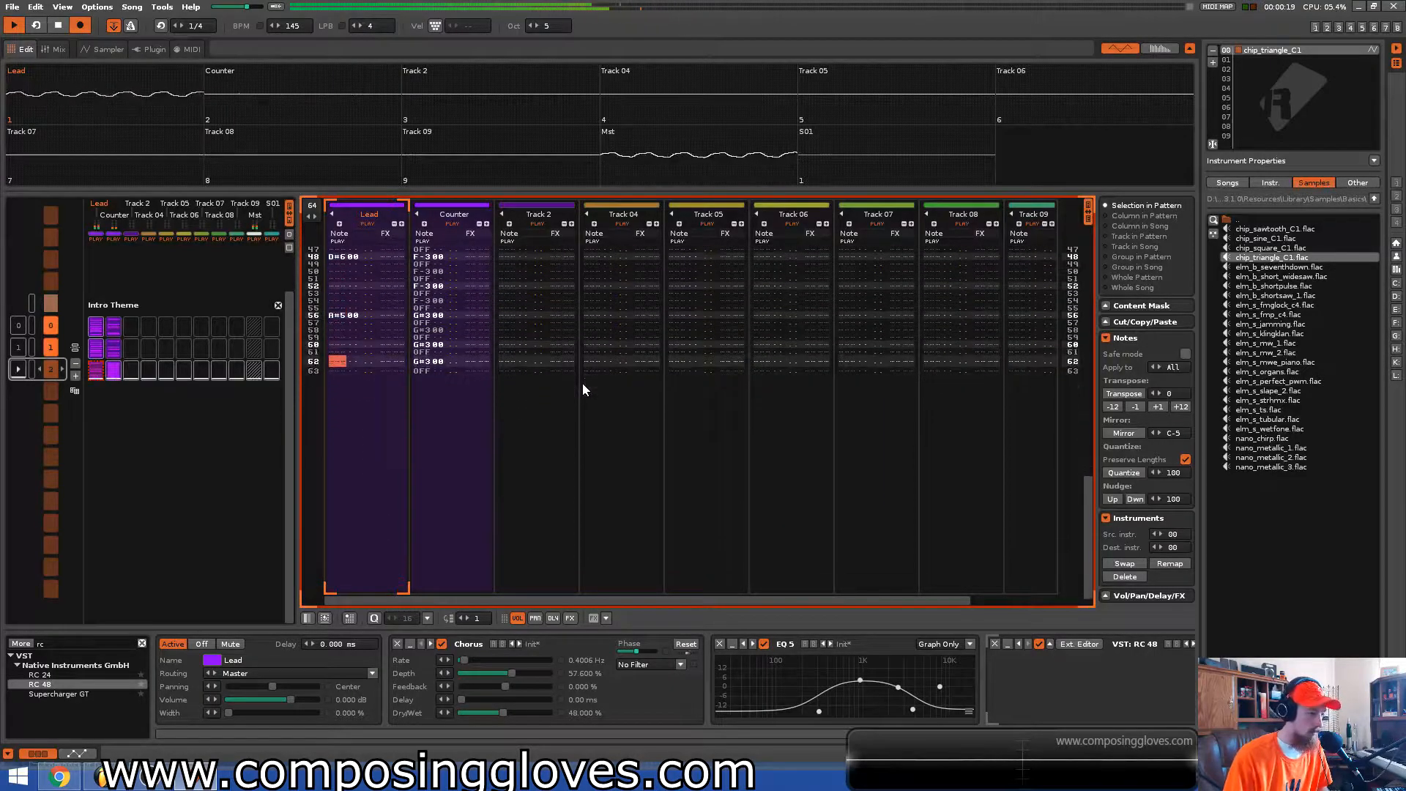
{"action": "key", "text": "space"}
{"action": "key", "text": "Return"}
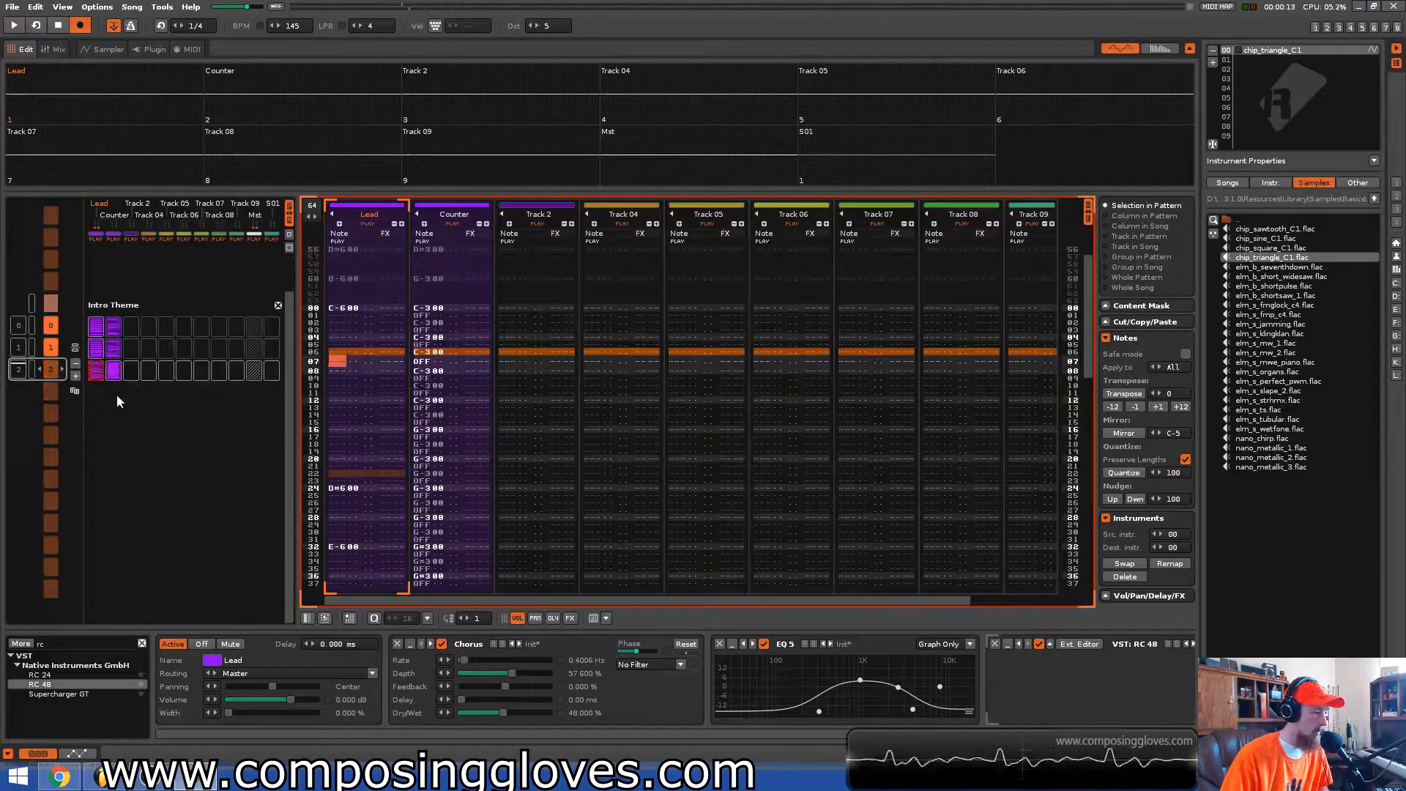
Duplicate pattern 2 with its Lead and Counter notes as pattern 3 and place the edit cursor on line 0 of its Lead track
{"action": "left_click", "coordinate": [75, 376]}
{"action": "mouse_move", "coordinate": [99, 345]}
{"action": "left_mouse_down"}
{"action": "mouse_move", "coordinate": [118, 344]}
{"action": "mouse_move", "coordinate": [105, 371]}
{"action": "left_mouse_up"}
{"action": "scroll", "coordinate": [376, 410], "scroll_direction": "up", "scroll_amount": 2}
{"action": "scroll", "coordinate": [377, 397], "scroll_direction": "up", "scroll_amount": 2}
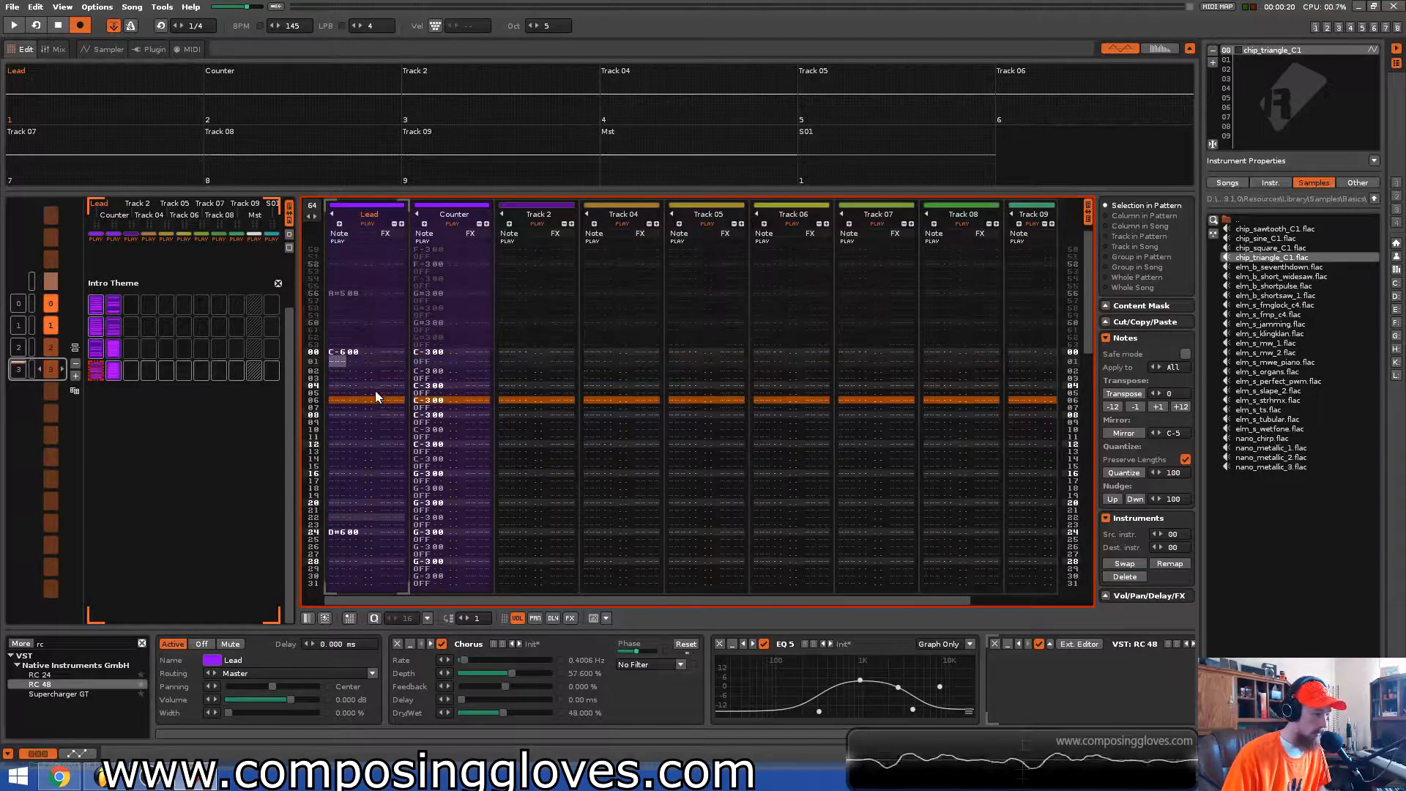
{"action": "scroll", "coordinate": [414, 386], "scroll_direction": "down", "scroll_amount": 1}
{"action": "left_click", "coordinate": [349, 353]}
{"action": "scroll", "coordinate": [349, 355], "scroll_direction": "up", "scroll_amount": 1}
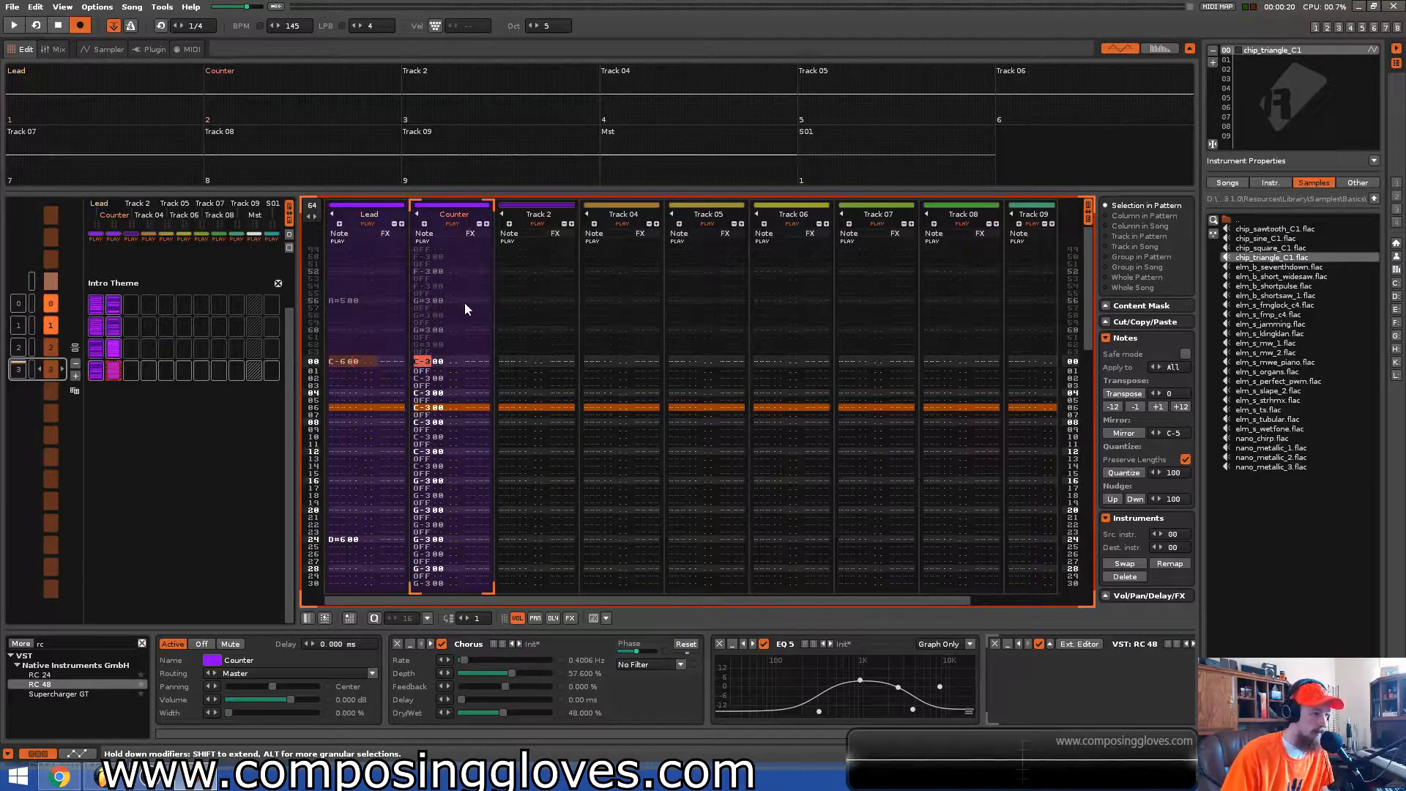
{"action": "left_click", "coordinate": [338, 363]}
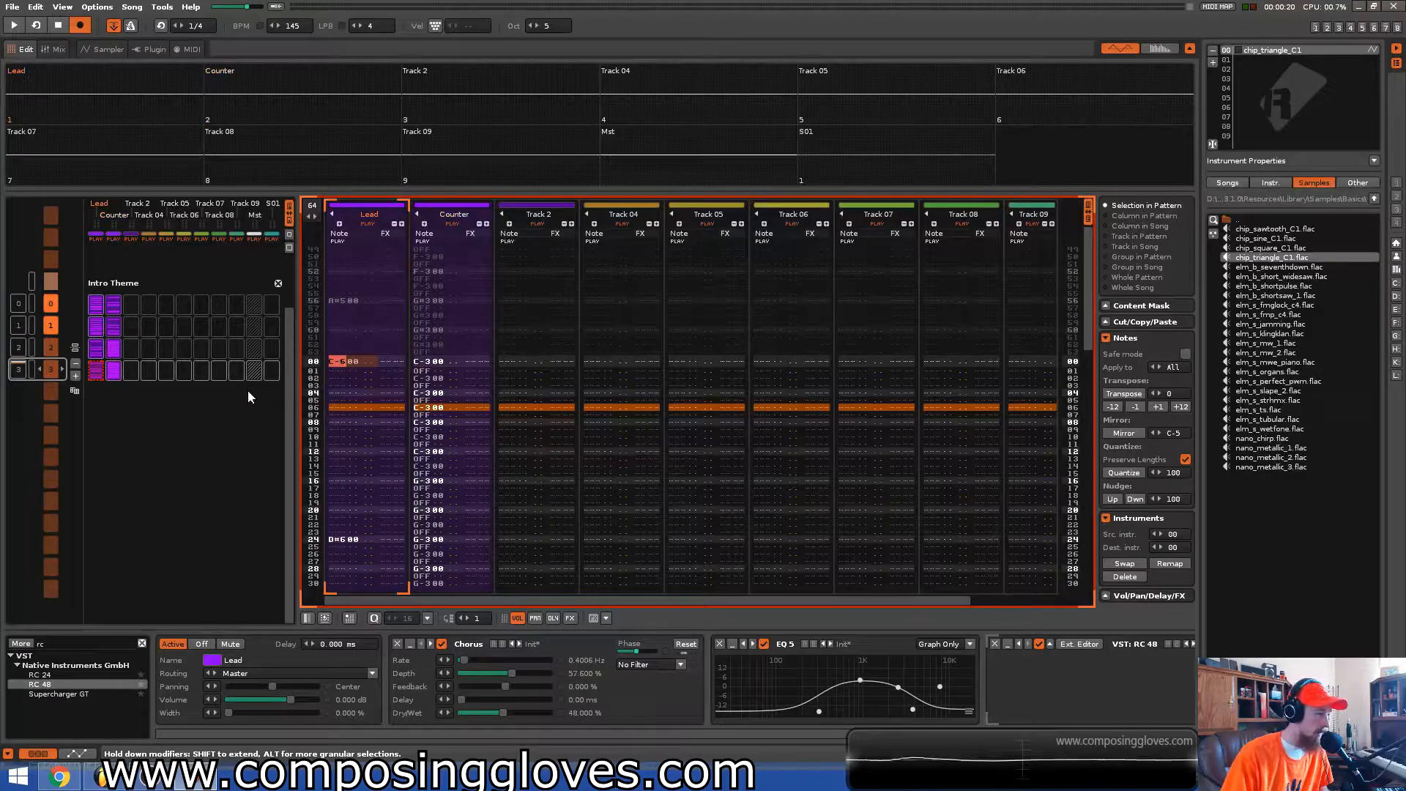
Play back the start of pattern 3, and listen to pattern 2 running into pattern 3
{"action": "key", "text": "space"}
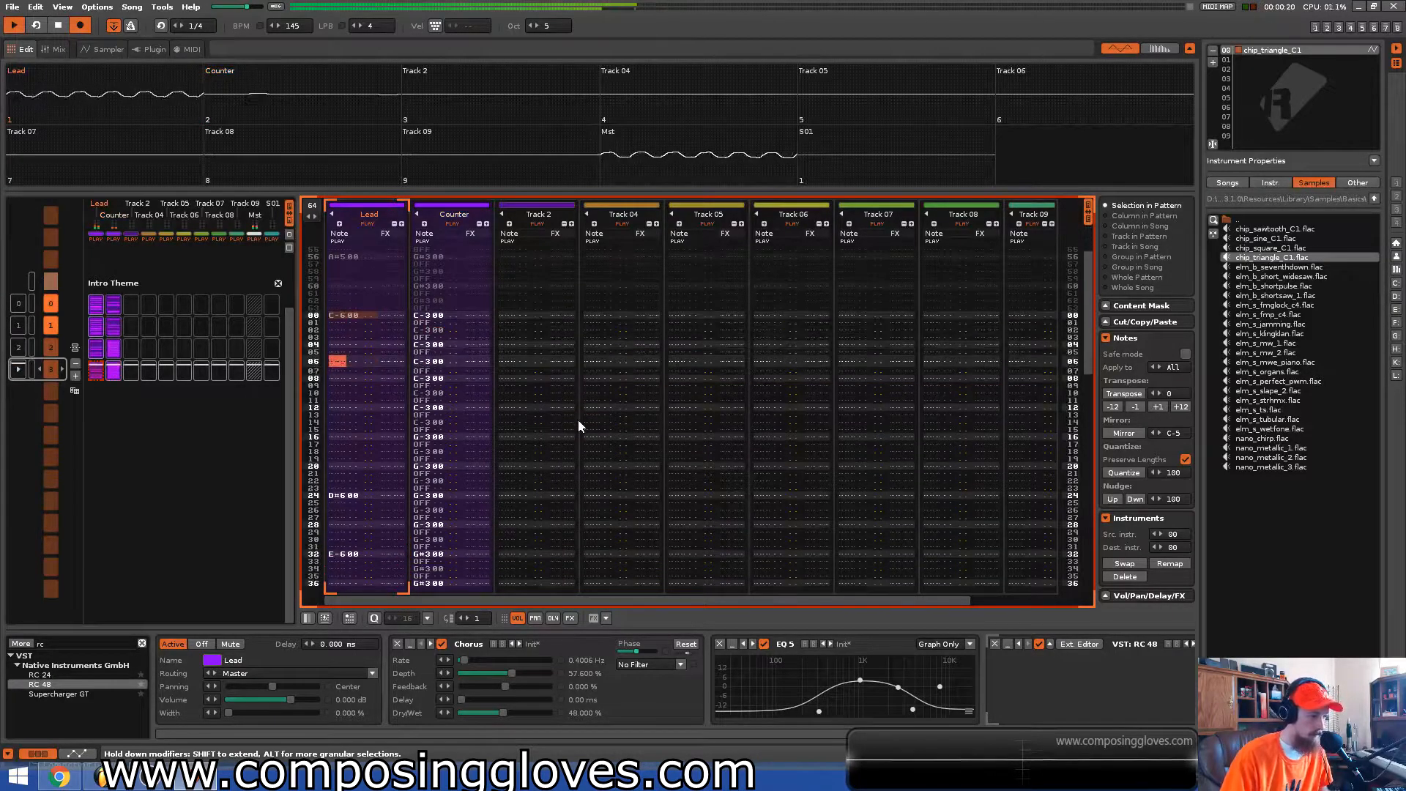
{"action": "key", "text": "space"}
{"action": "key", "text": "ctrl+Up"}
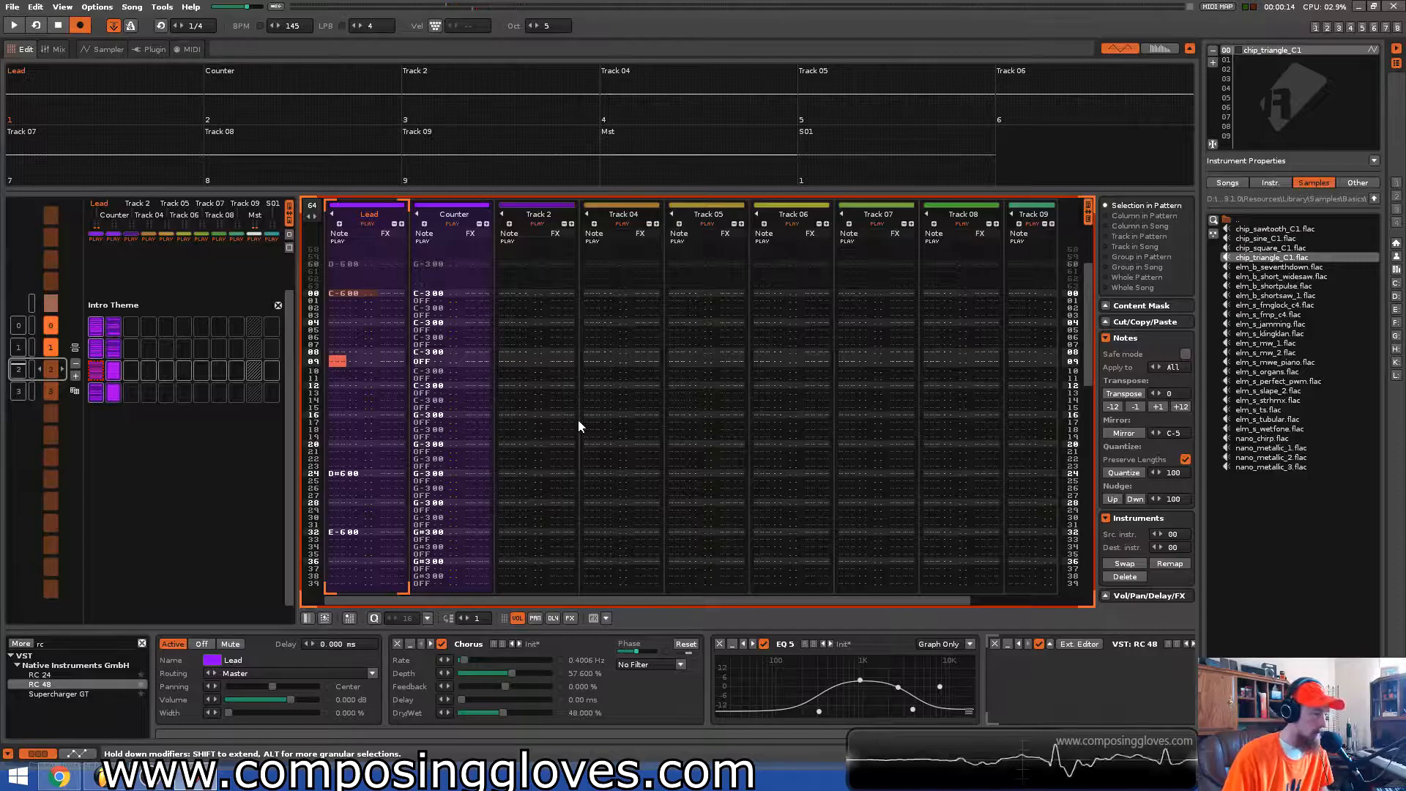
{"action": "key", "text": "space"}
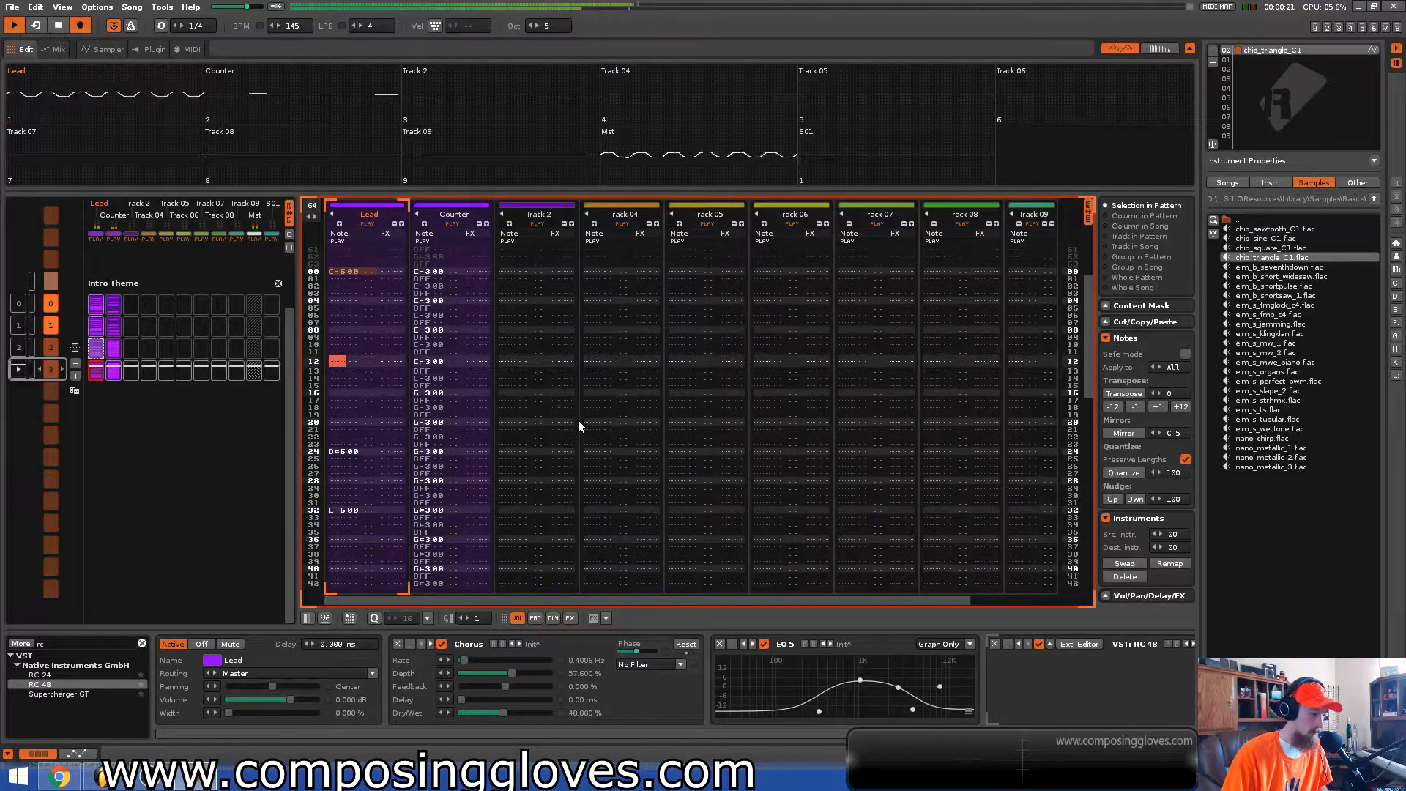
{"action": "key", "text": "space"}
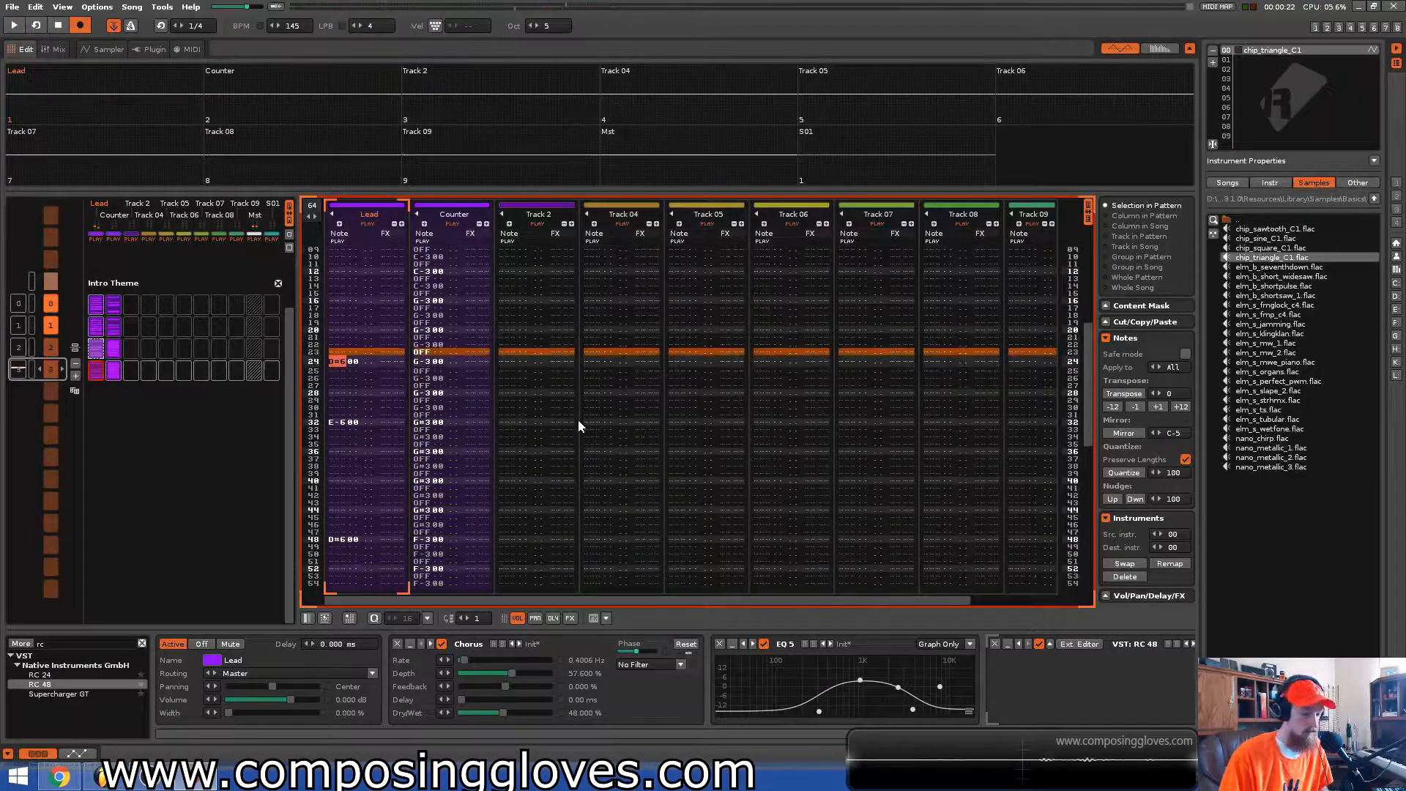
Enter G-6 on line 24 and D#6 on line 32 of the Lead track in pattern 3
{"action": "key", "text": "t"}
{"action": "key", "text": "Down"}
{"action": "key", "text": "Down"}
{"action": "key", "text": "Down"}
{"action": "key", "text": "Down"}
{"action": "key", "text": "Down"}
{"action": "key", "text": "Down"}
{"action": "key", "text": "Down"}
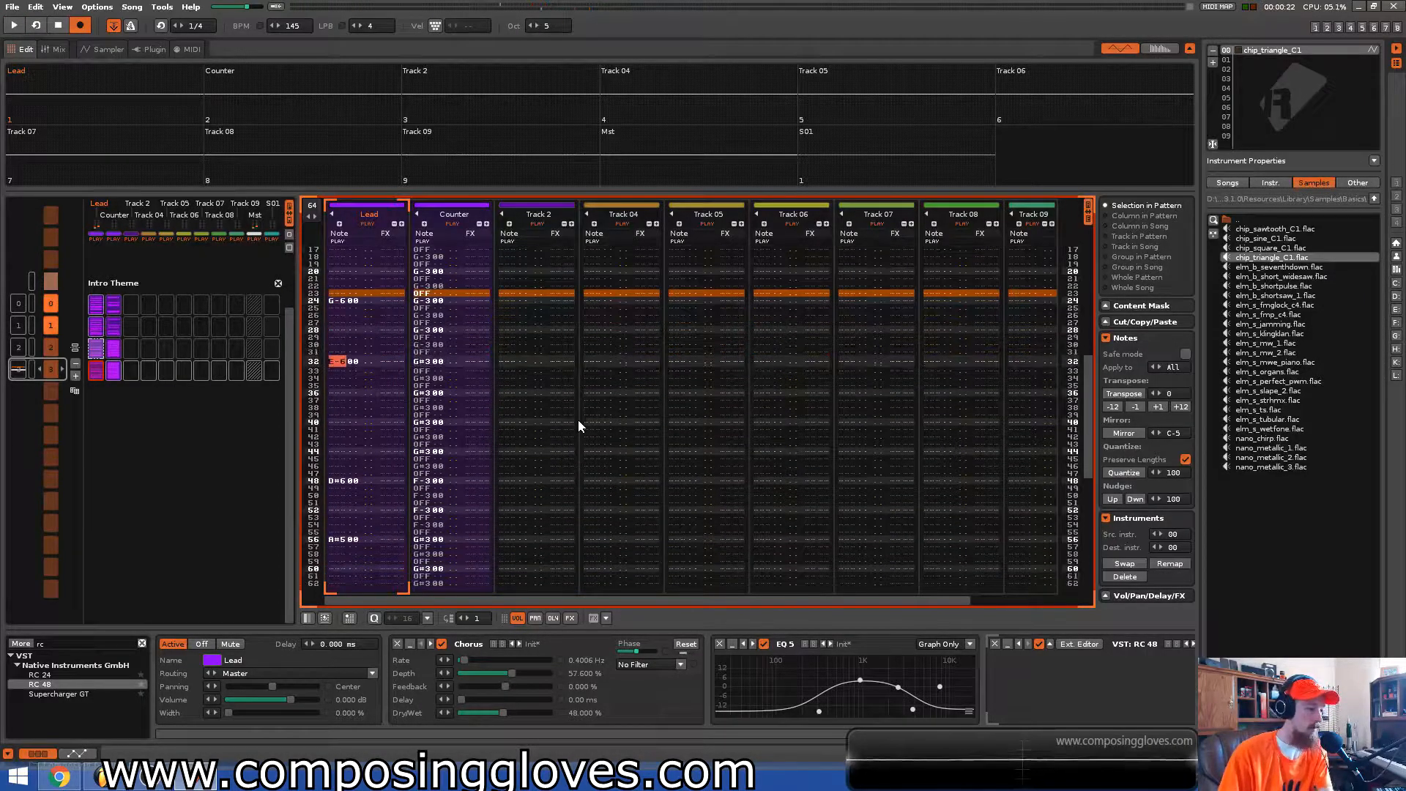
{"action": "key", "text": "3"}
Change the note on line 48 of the Lead track in pattern 3 to F-6
{"action": "key", "text": "Down"}
{"action": "key", "text": "Down"}
{"action": "key", "text": "Down"}
{"action": "key", "text": "Down"}
{"action": "key", "text": "Down"}
{"action": "key", "text": "Down"}
{"action": "key", "text": "Down"}
{"action": "key", "text": "Down"}
{"action": "key", "text": "Down"}
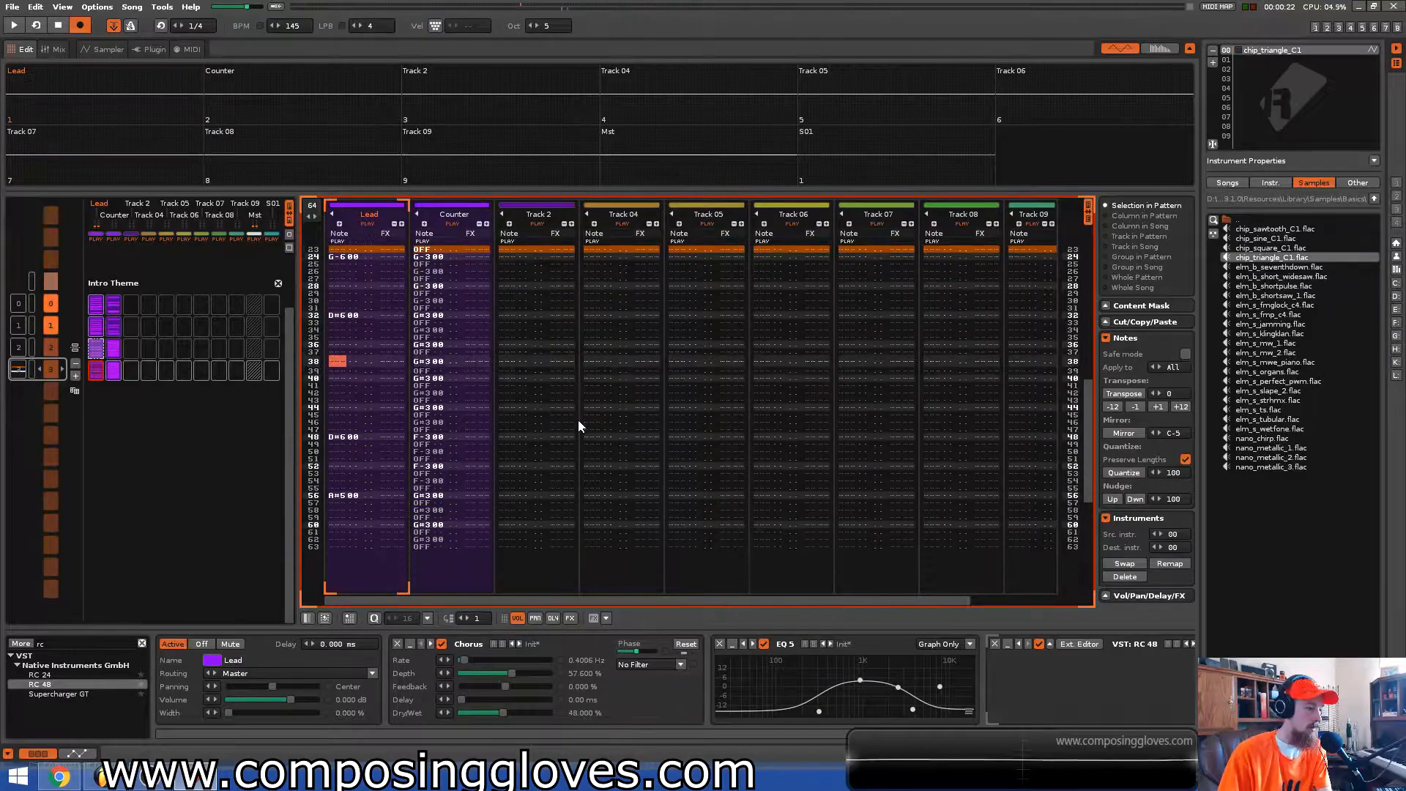
{"action": "key", "text": "Down"}
{"action": "key", "text": "Down"}
{"action": "key", "text": "Down"}
{"action": "key", "text": "Down"}
{"action": "key", "text": "Down"}
{"action": "key", "text": "Down"}
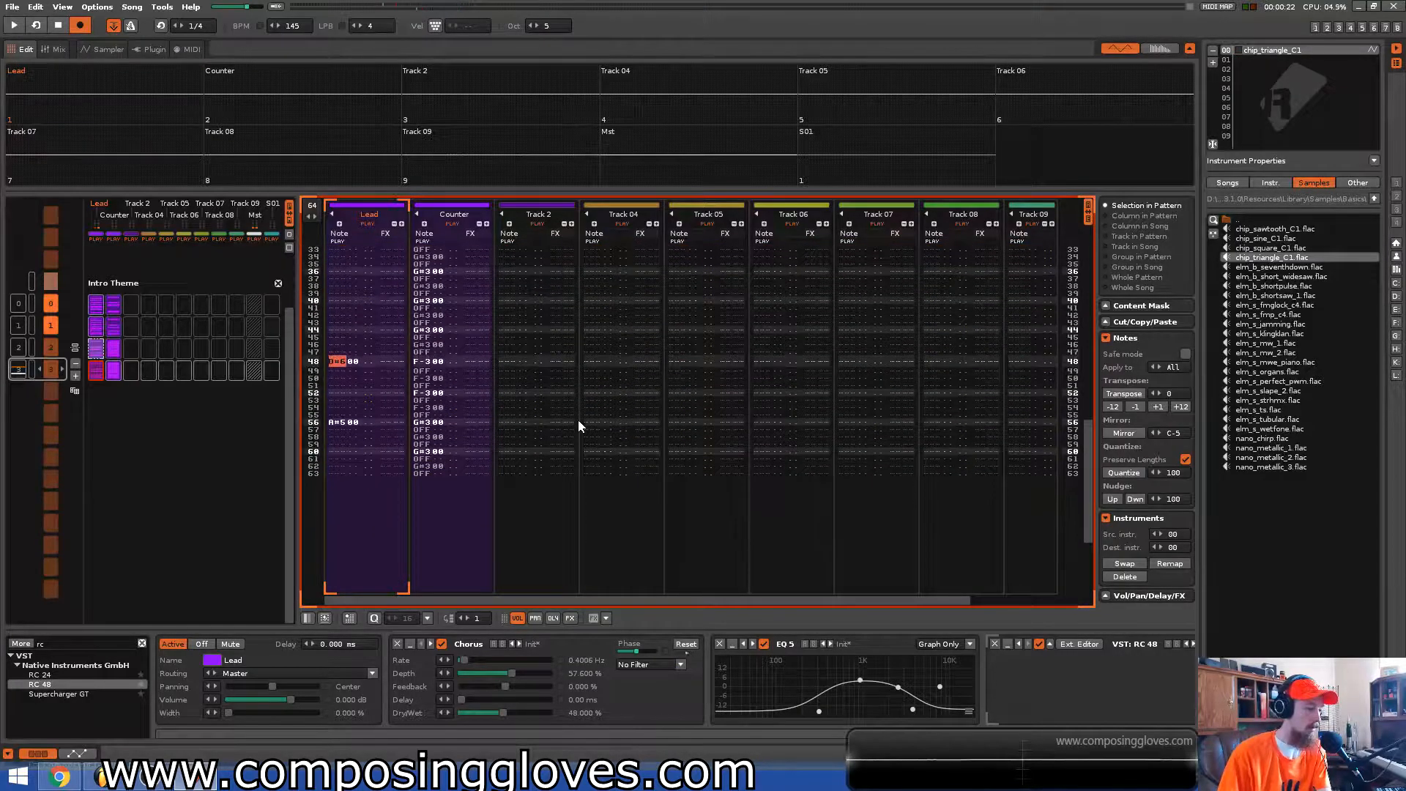
{"action": "key", "text": "r"}
{"action": "key", "text": "Down"}
{"action": "key", "text": "Down"}
{"action": "key", "text": "Down"}
{"action": "key", "text": "Down"}
{"action": "key", "text": "Down"}
{"action": "key", "text": "Down"}
{"action": "key", "text": "Down"}
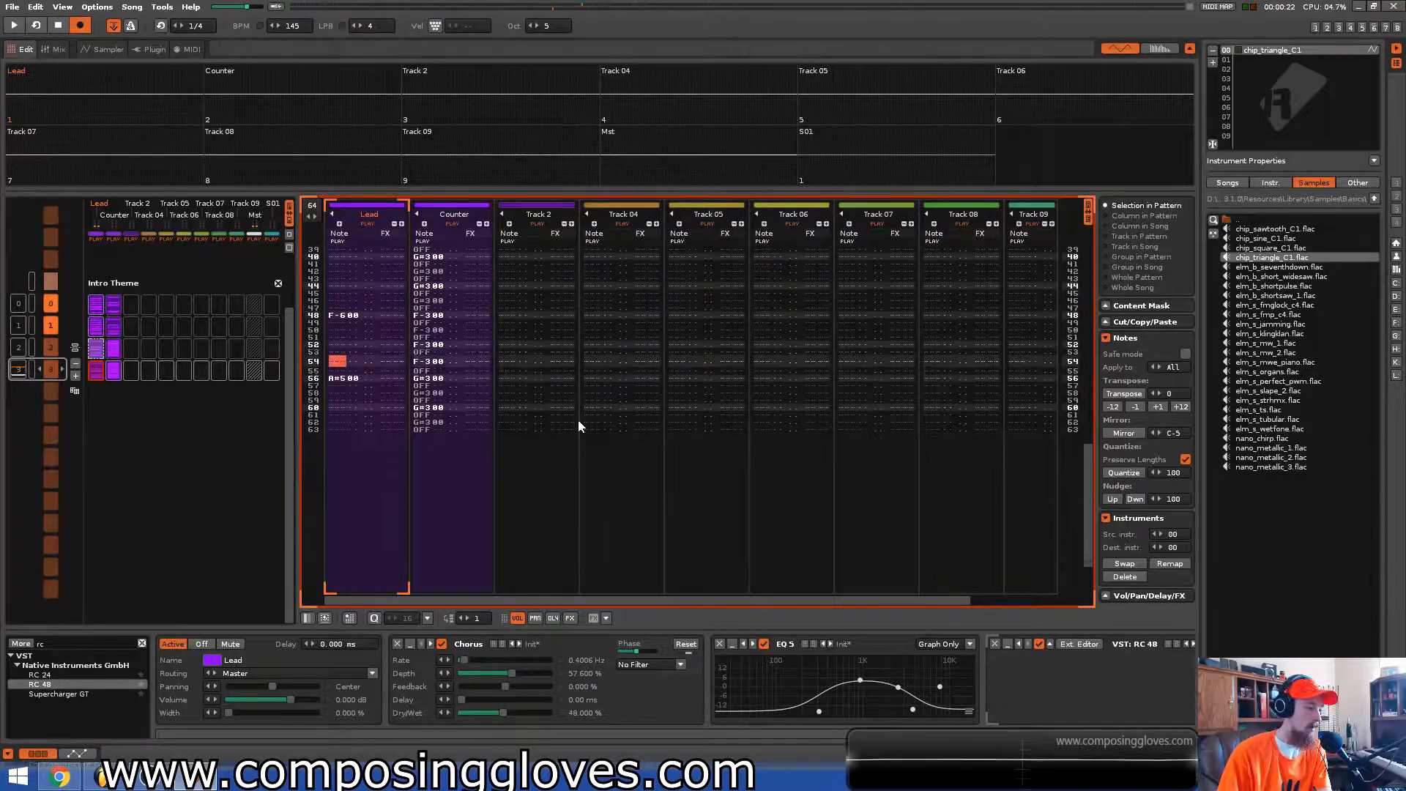
{"action": "key", "text": "Down"}
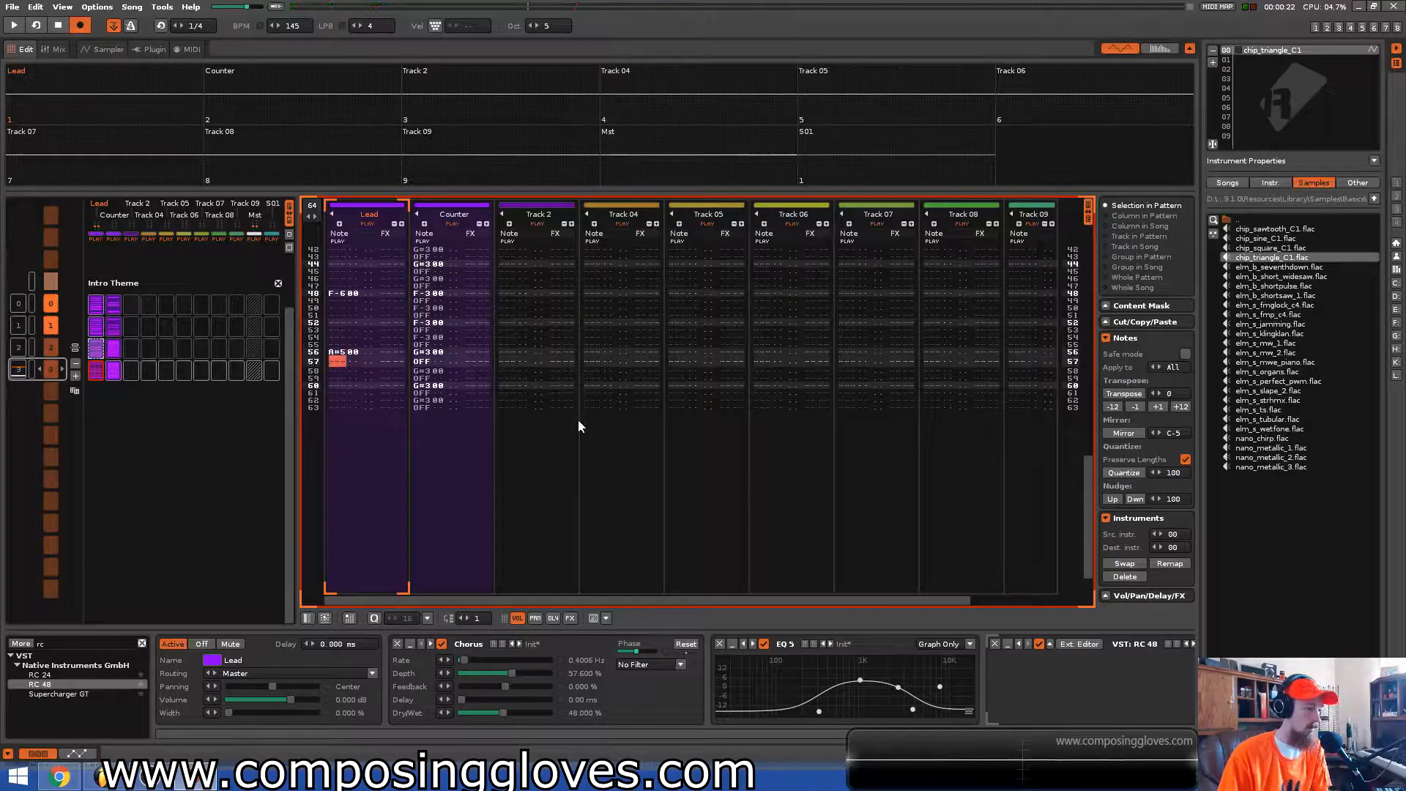
{"action": "key", "text": "Up"}
{"action": "key", "text": "Up"}
{"action": "key", "text": "Up"}
{"action": "key", "text": "Up"}
{"action": "key", "text": "Up"}
{"action": "key", "text": "Up"}
{"action": "key", "text": "Up"}
{"action": "key", "text": "Up"}
{"action": "key", "text": "Up"}
{"action": "key", "text": "Up"}
{"action": "key", "text": "Up"}
{"action": "key", "text": "Up"}
{"action": "key", "text": "Up"}
{"action": "key", "text": "Up"}
{"action": "key", "text": "Up"}
{"action": "key", "text": "Up"}
{"action": "key", "text": "Up"}
{"action": "key", "text": "Up"}
{"action": "key", "text": "Up"}
{"action": "key", "text": "Up"}
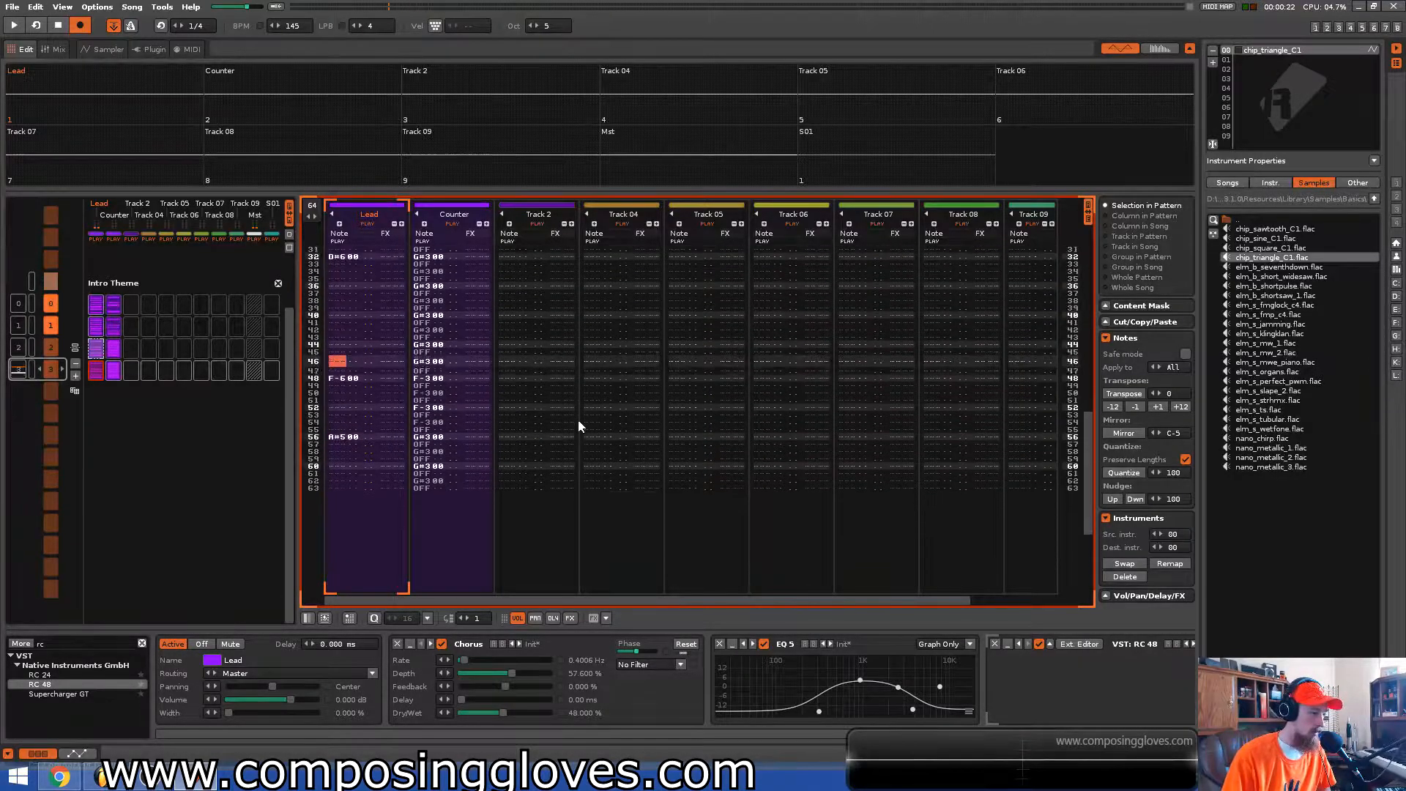
Start a new section at pattern 2 in the sequence and name it Arp Blip
{"action": "scroll", "coordinate": [139, 451], "scroll_direction": "up", "scroll_amount": 1}
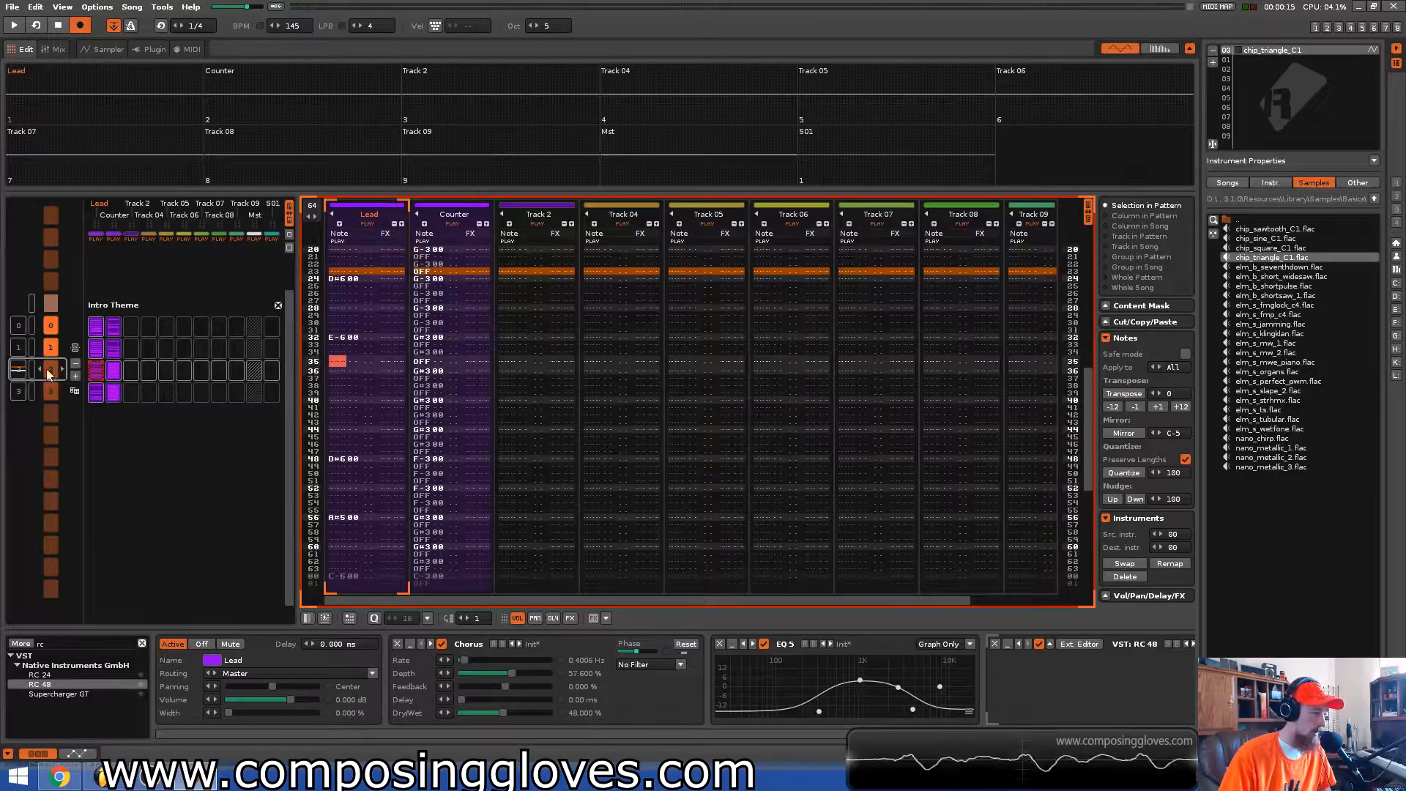
{"action": "left_click", "coordinate": [75, 350]}
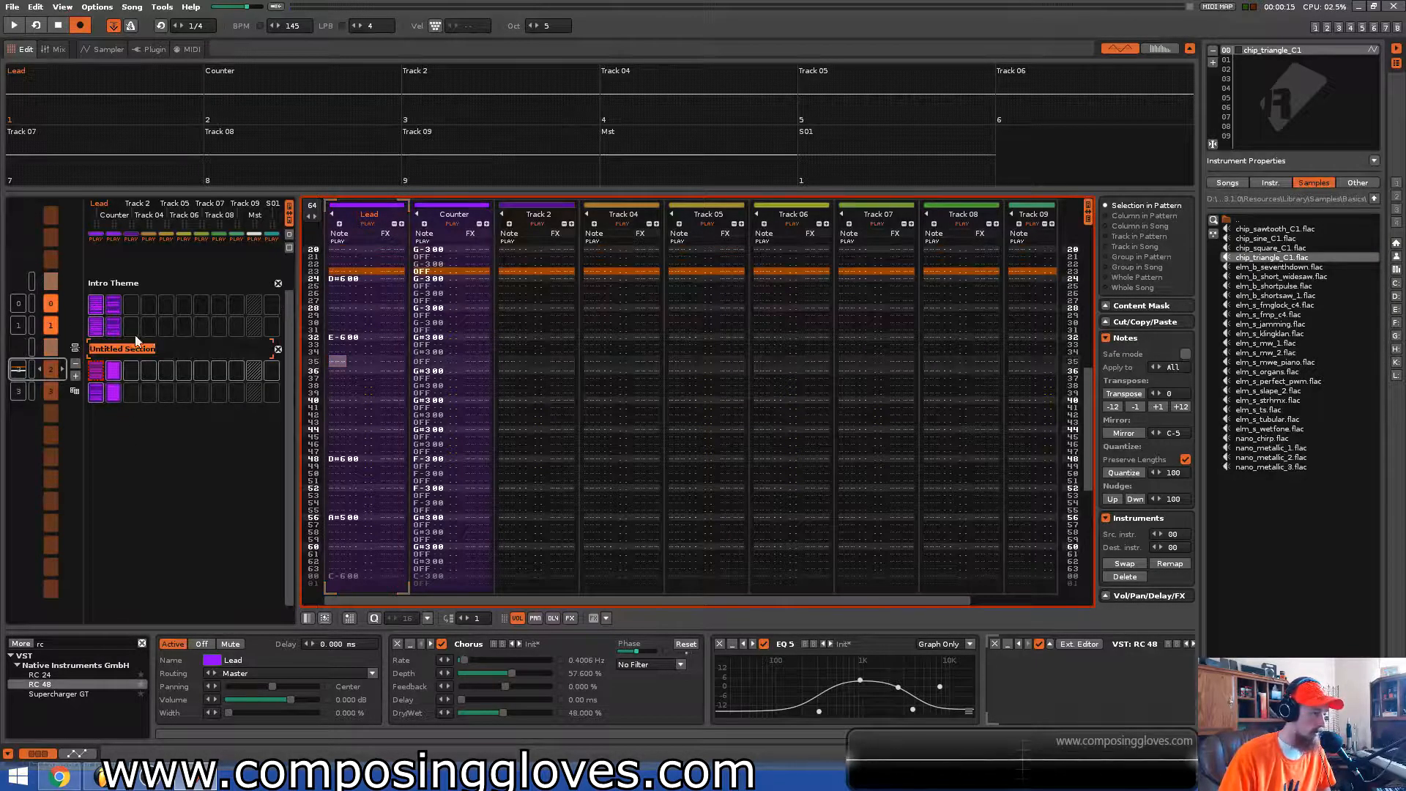
{"action": "type", "text": "Arp"}
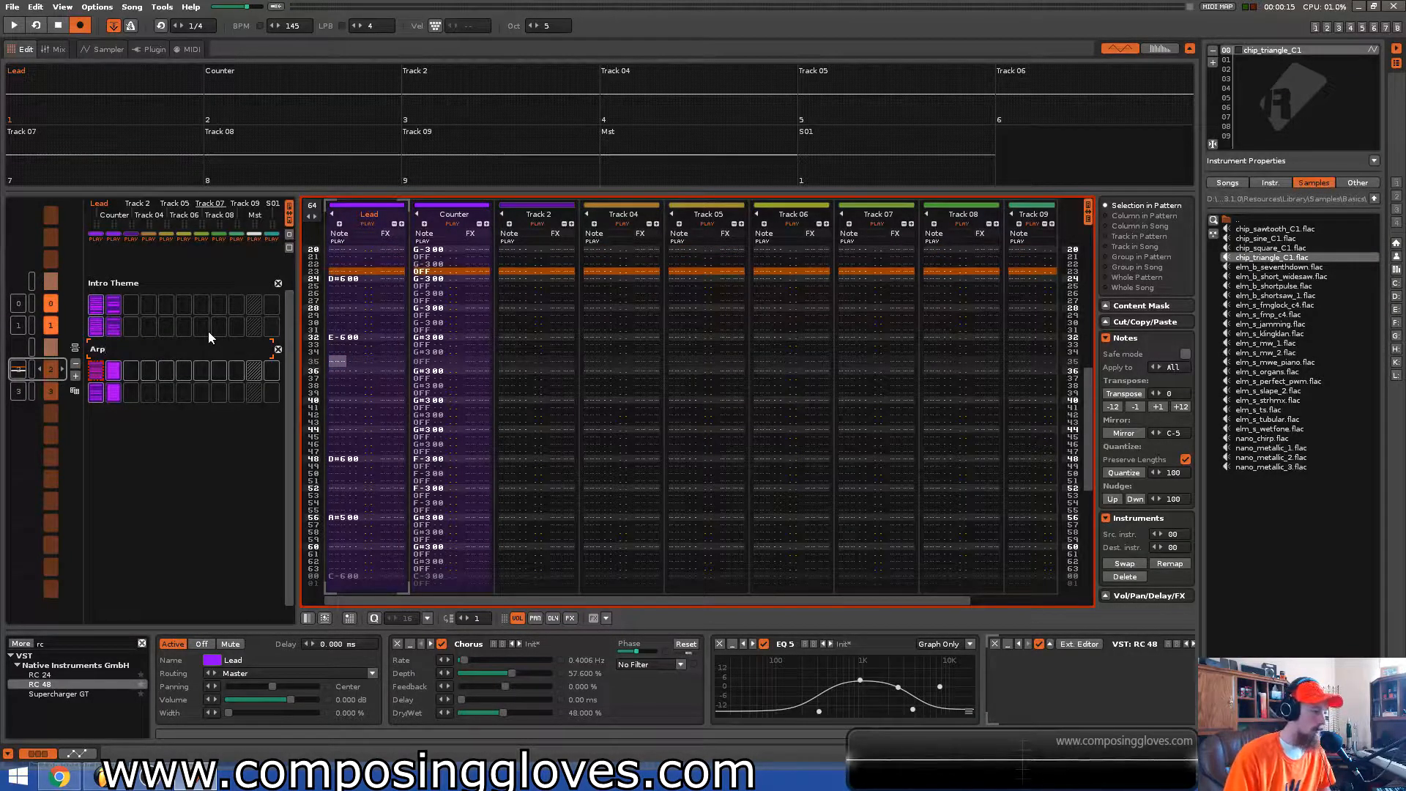
{"action": "type", "text": " Blip"}
{"action": "key", "text": "Return"}
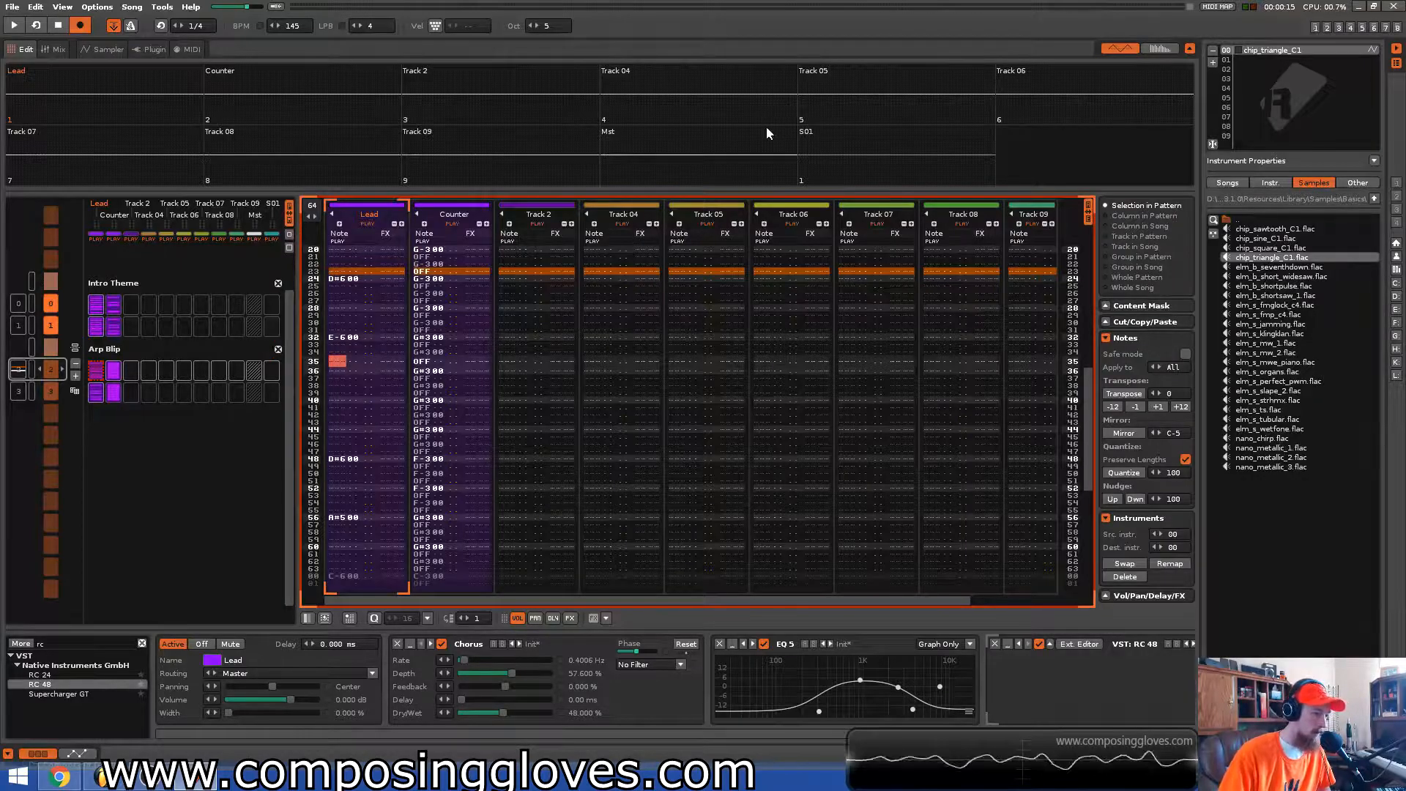
Change the colour of Track 2 to blue
{"action": "left_click", "coordinate": [550, 211]}
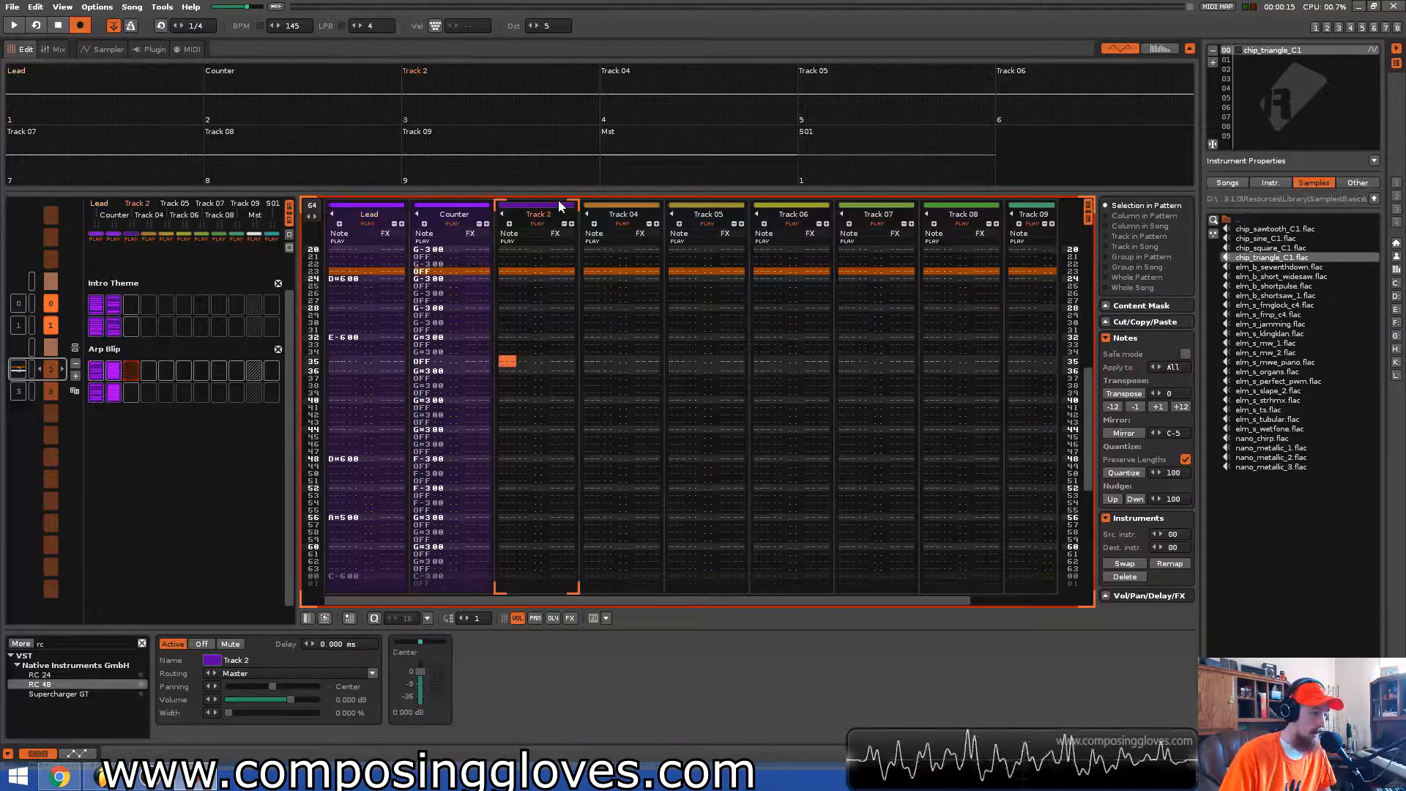
{"action": "left_click", "coordinate": [561, 205]}
{"action": "left_click", "coordinate": [633, 254]}
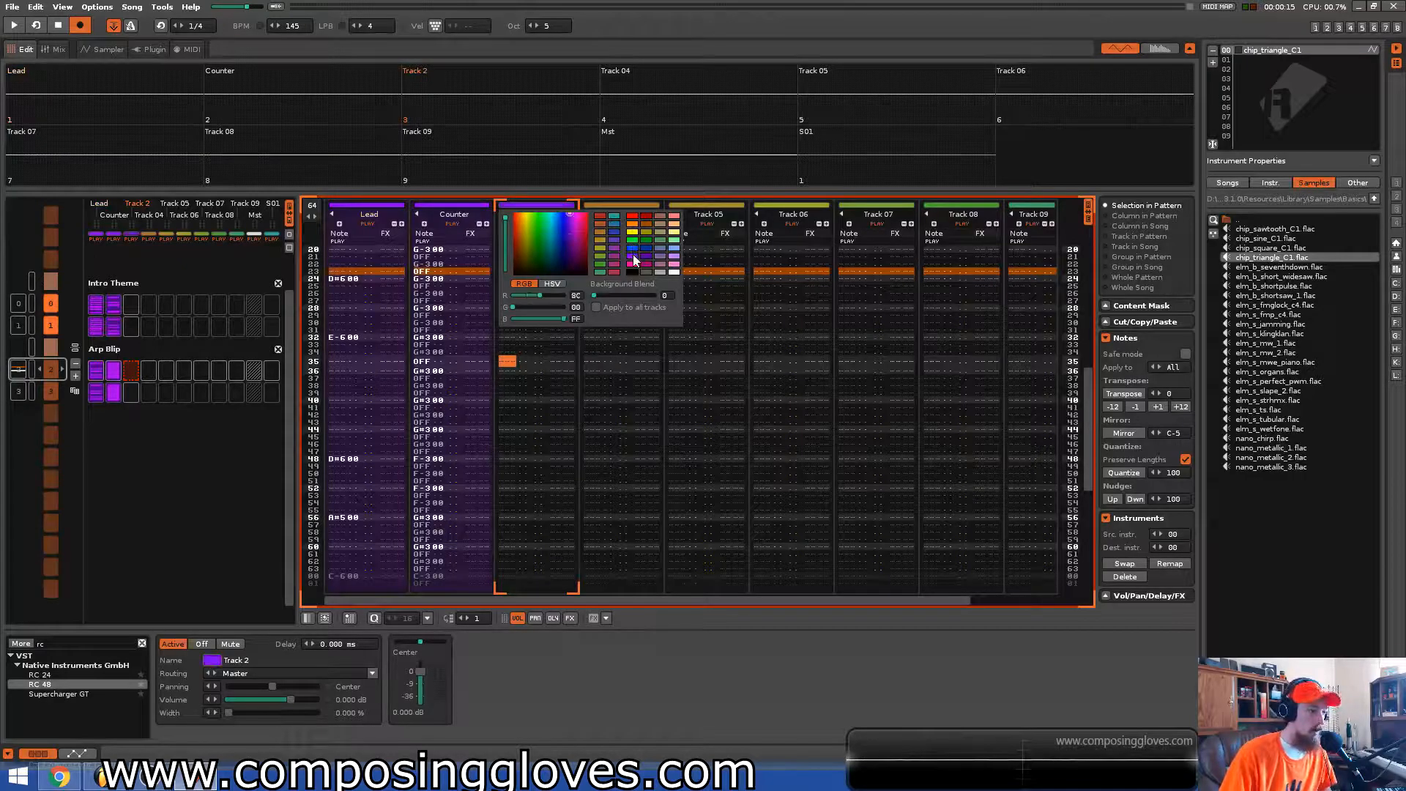
{"action": "left_click", "coordinate": [635, 250]}
{"action": "left_click", "coordinate": [553, 206]}
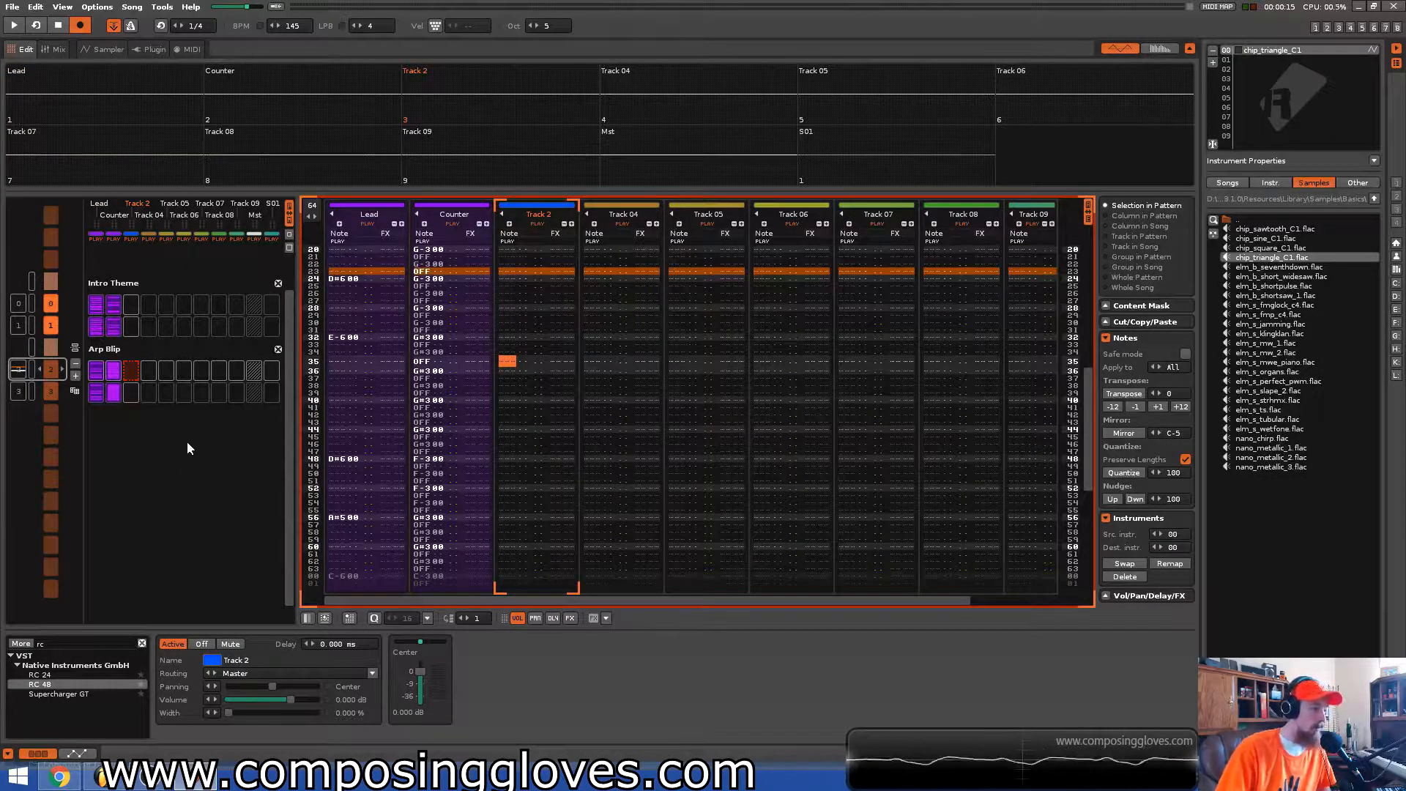
Place the edit cursor on line 0 of Track 2 in pattern 2 and select the empty instrument slot 01
{"action": "scroll", "coordinate": [523, 327], "scroll_direction": "up", "scroll_amount": 3}
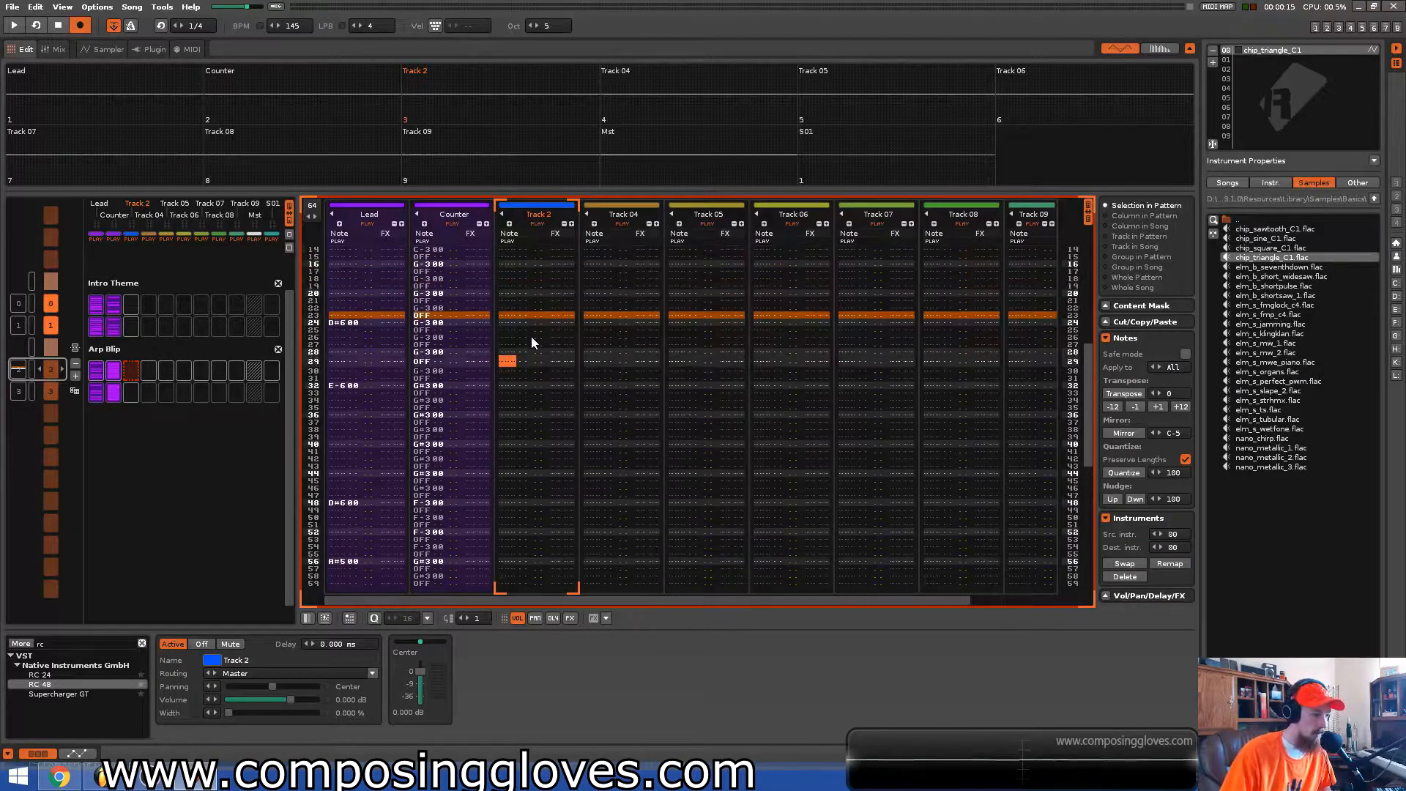
{"action": "scroll", "coordinate": [532, 344], "scroll_direction": "up", "scroll_amount": 3}
{"action": "scroll", "coordinate": [176, 425], "scroll_direction": "up", "scroll_amount": 2}
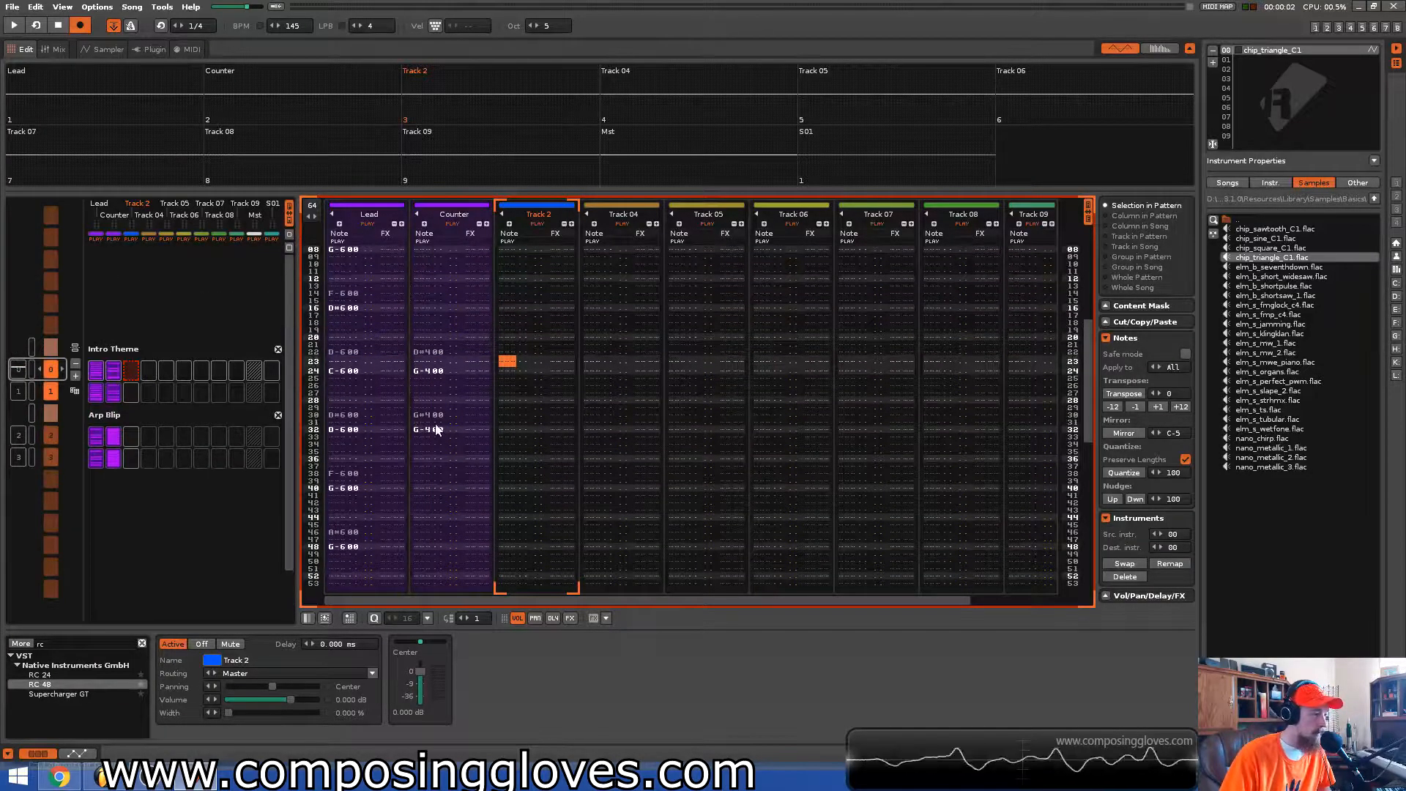
{"action": "scroll", "coordinate": [436, 427], "scroll_direction": "down", "scroll_amount": 1}
{"action": "scroll", "coordinate": [135, 430], "scroll_direction": "down", "scroll_amount": 2}
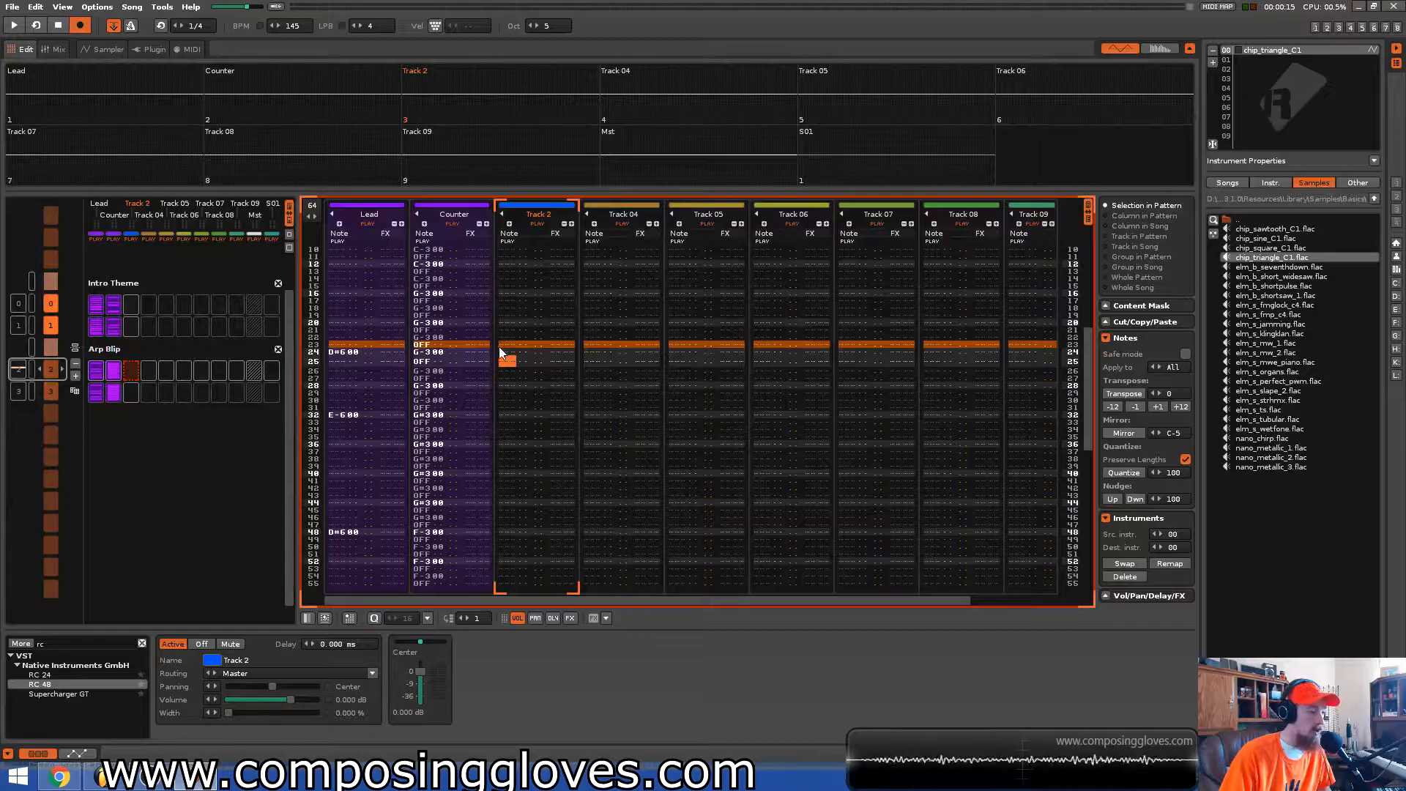
{"action": "scroll", "coordinate": [614, 389], "scroll_direction": "up", "scroll_amount": 12}
{"action": "scroll", "coordinate": [617, 380], "scroll_direction": "up", "scroll_amount": 1}
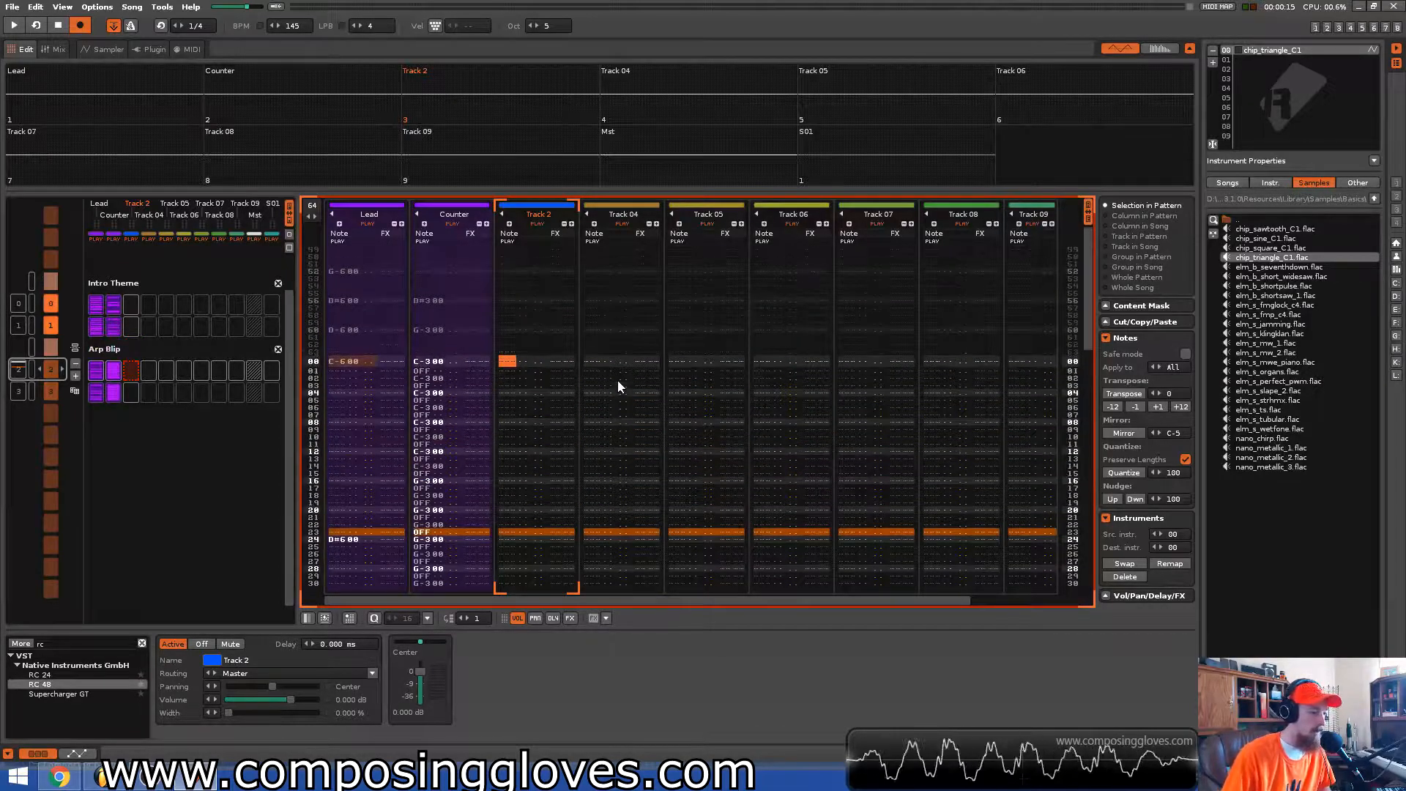
{"action": "left_click", "coordinate": [1261, 60]}
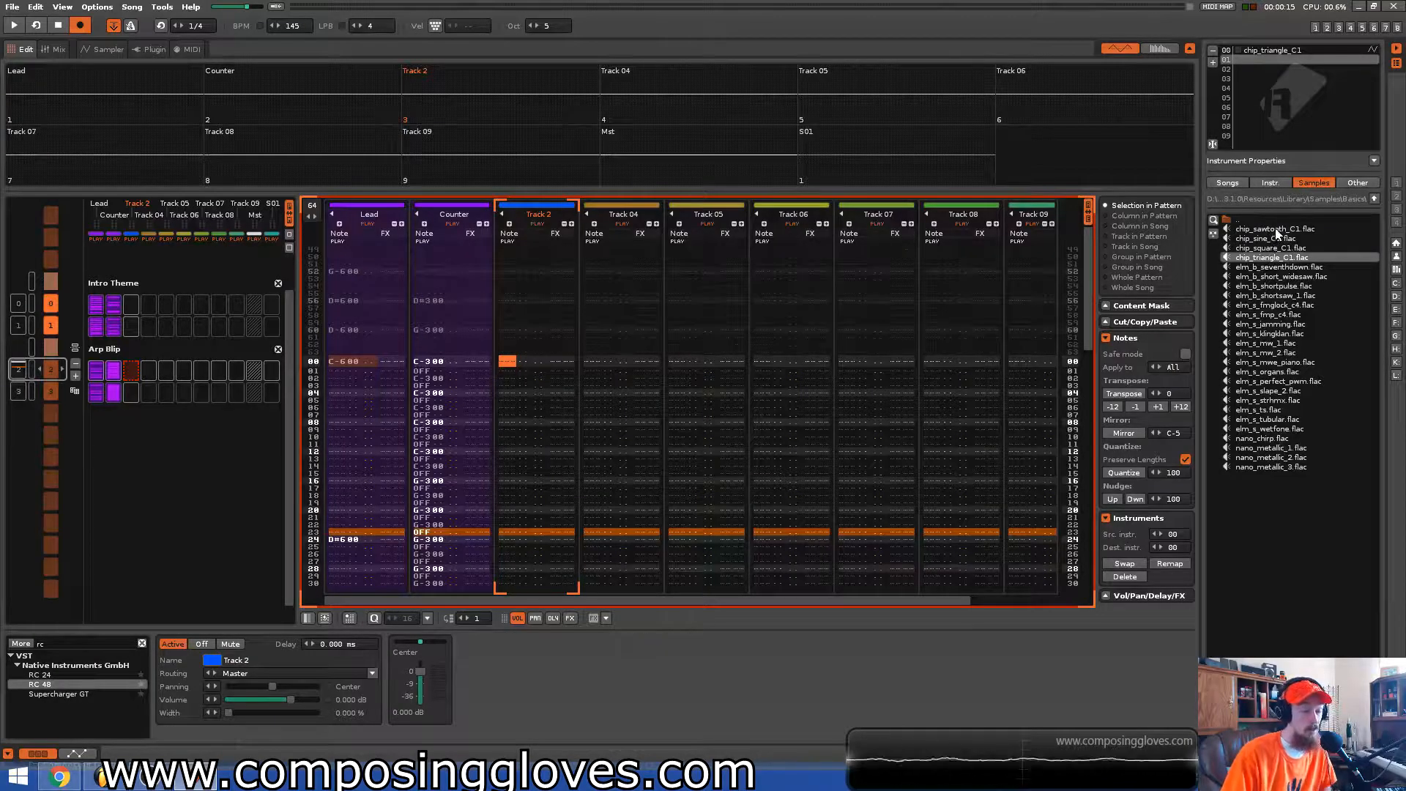
Create a new sample in instrument 01 and draw a rough waveform that rises to a peak near one third and falls below zero
{"action": "left_click", "coordinate": [103, 50]}
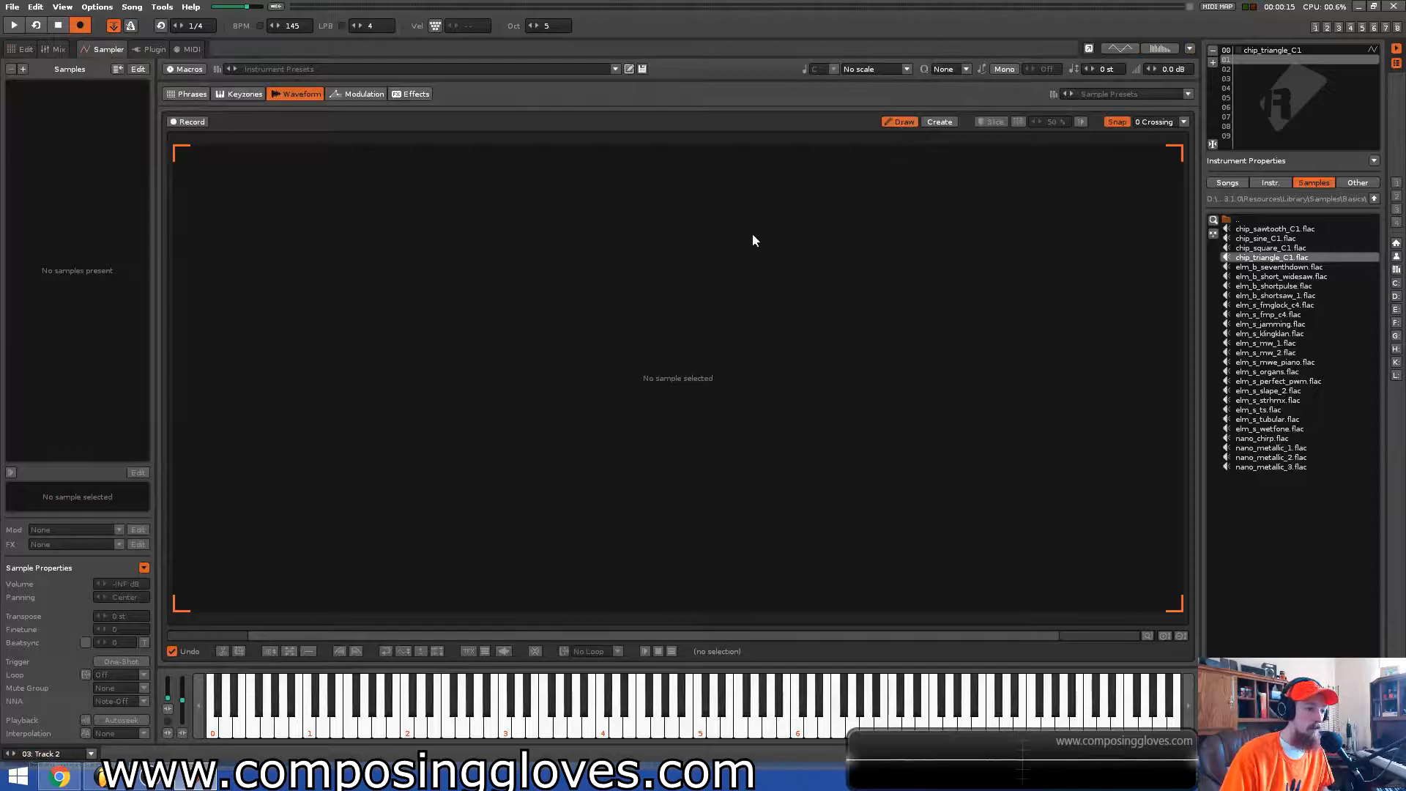
{"action": "left_click", "coordinate": [940, 122]}
{"action": "left_click", "coordinate": [662, 424]}
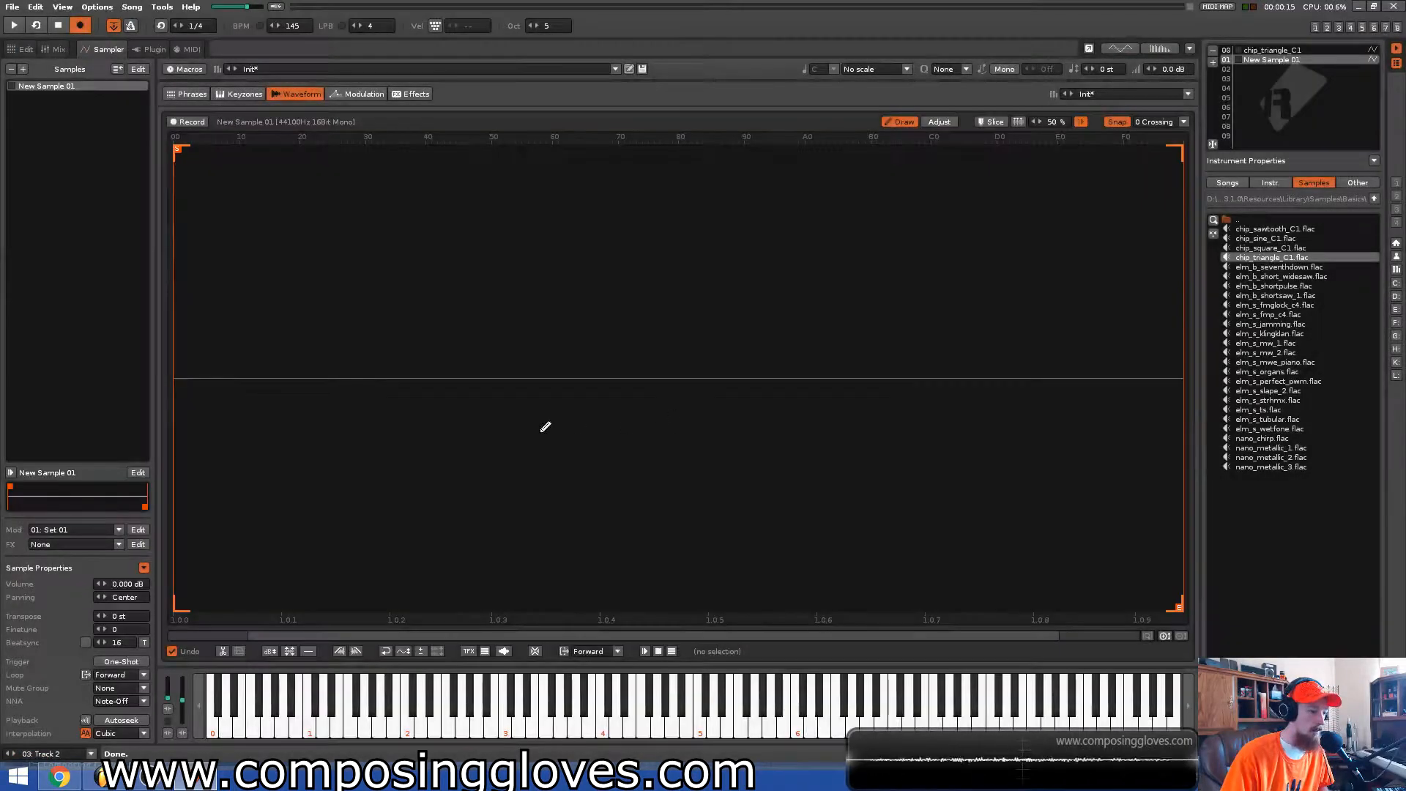
{"action": "mouse_move", "coordinate": [179, 376]}
{"action": "left_mouse_down"}
{"action": "mouse_move", "coordinate": [466, 156]}
{"action": "mouse_move", "coordinate": [503, 146]}
{"action": "mouse_move", "coordinate": [732, 304]}
{"action": "mouse_move", "coordinate": [913, 486]}
{"action": "mouse_move", "coordinate": [932, 408]}
{"action": "mouse_move", "coordinate": [923, 490]}
{"action": "left_mouse_up"}
{"action": "mouse_move", "coordinate": [980, 378]}
{"action": "left_mouse_down"}
{"action": "mouse_move", "coordinate": [1039, 402]}
{"action": "mouse_move", "coordinate": [1177, 537]}
{"action": "left_mouse_up"}
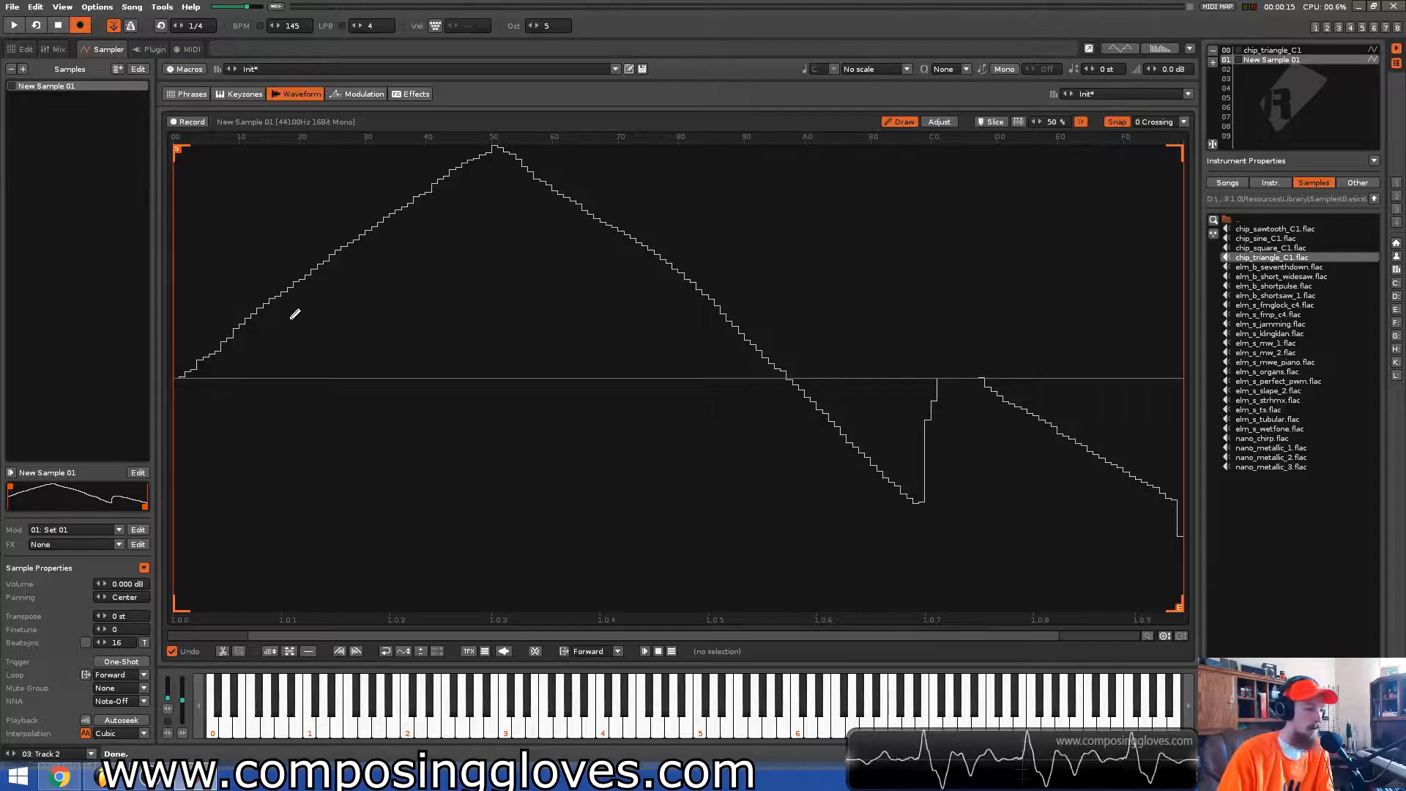
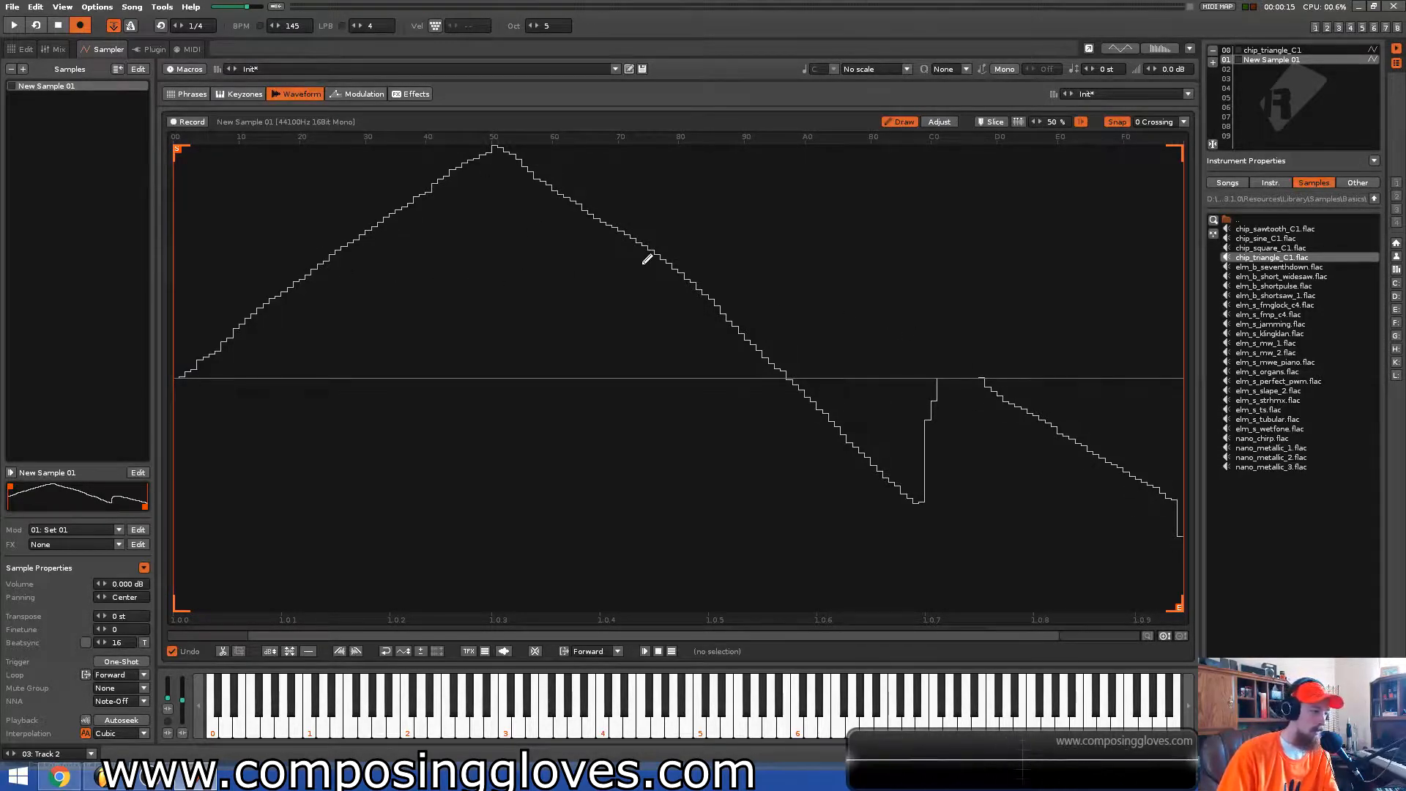
Audition the drawn sample in different octaves, ending with the keyboard octave at 3
{"action": "key", "text": "b"}
{"action": "key", "text": "KP_Divide"}
{"action": "key", "text": "KP_Divide"}
{"action": "key", "text": "b"}
{"action": "key", "text": "b"}
{"action": "key", "text": "b"}
{"action": "key", "text": "b"}
{"action": "key", "text": "KP_Multiply"}
{"action": "key", "text": "KP_Divide"}
{"action": "key", "text": "b"}
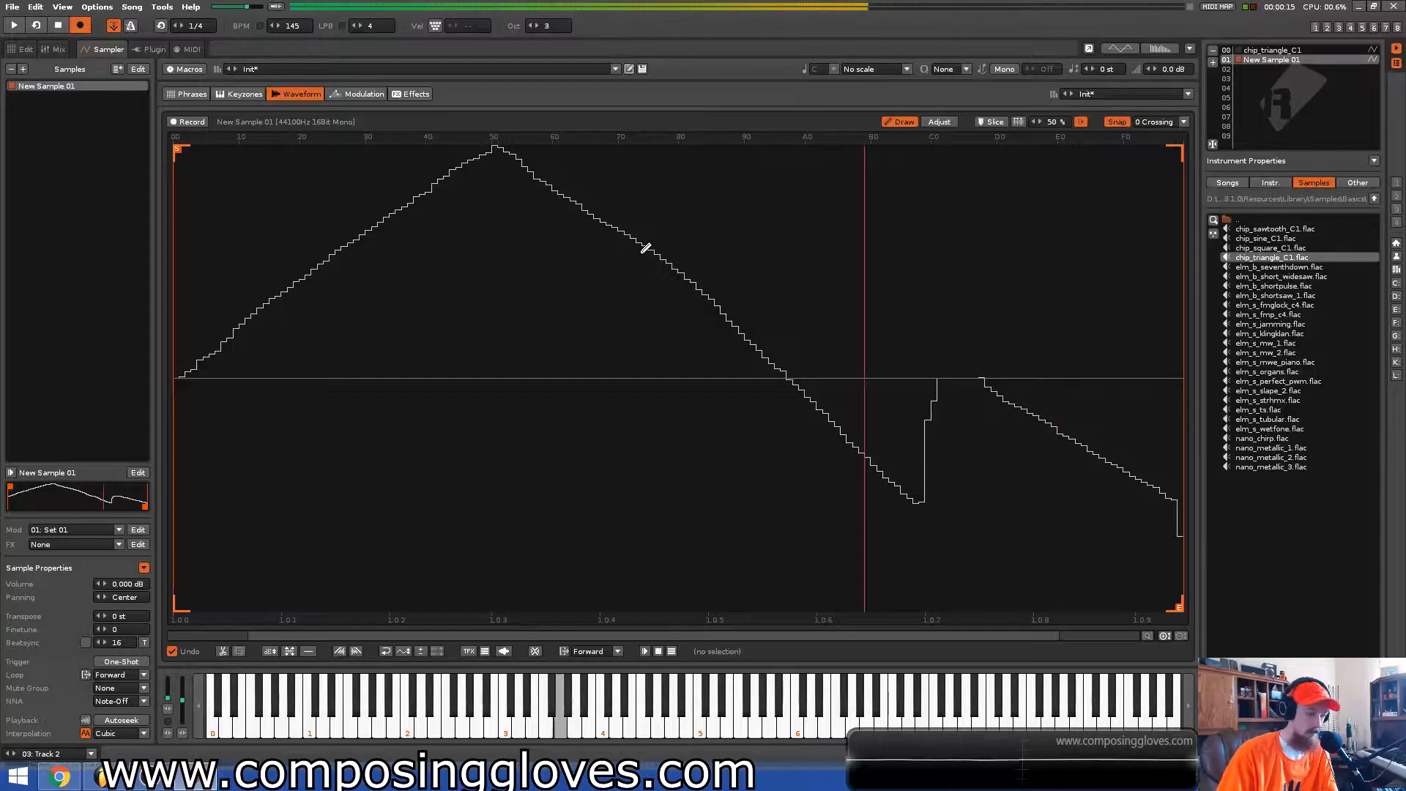
Rename instrument 01 as Arp Saw
{"action": "left_click", "coordinate": [25, 48]}
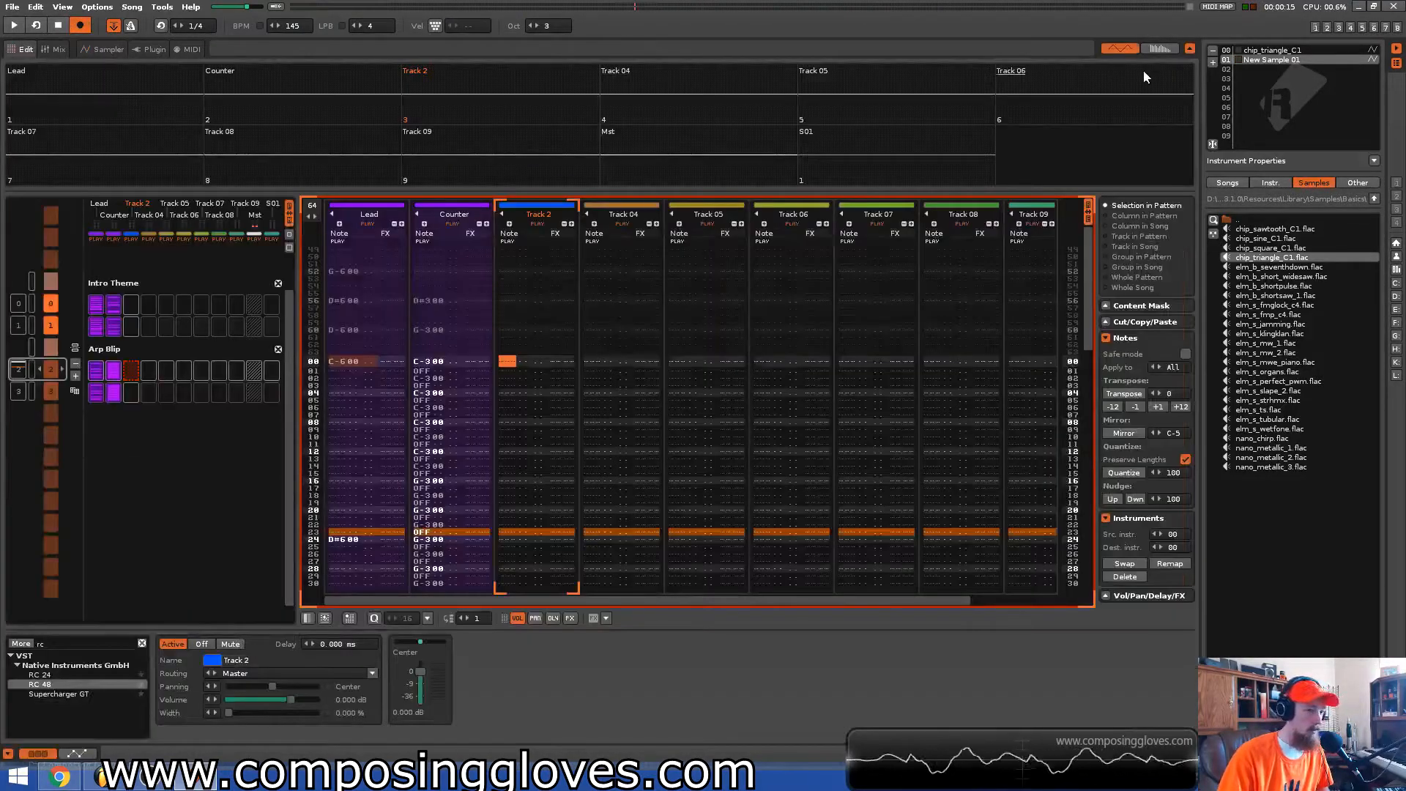
{"action": "left_click", "coordinate": [1271, 60]}
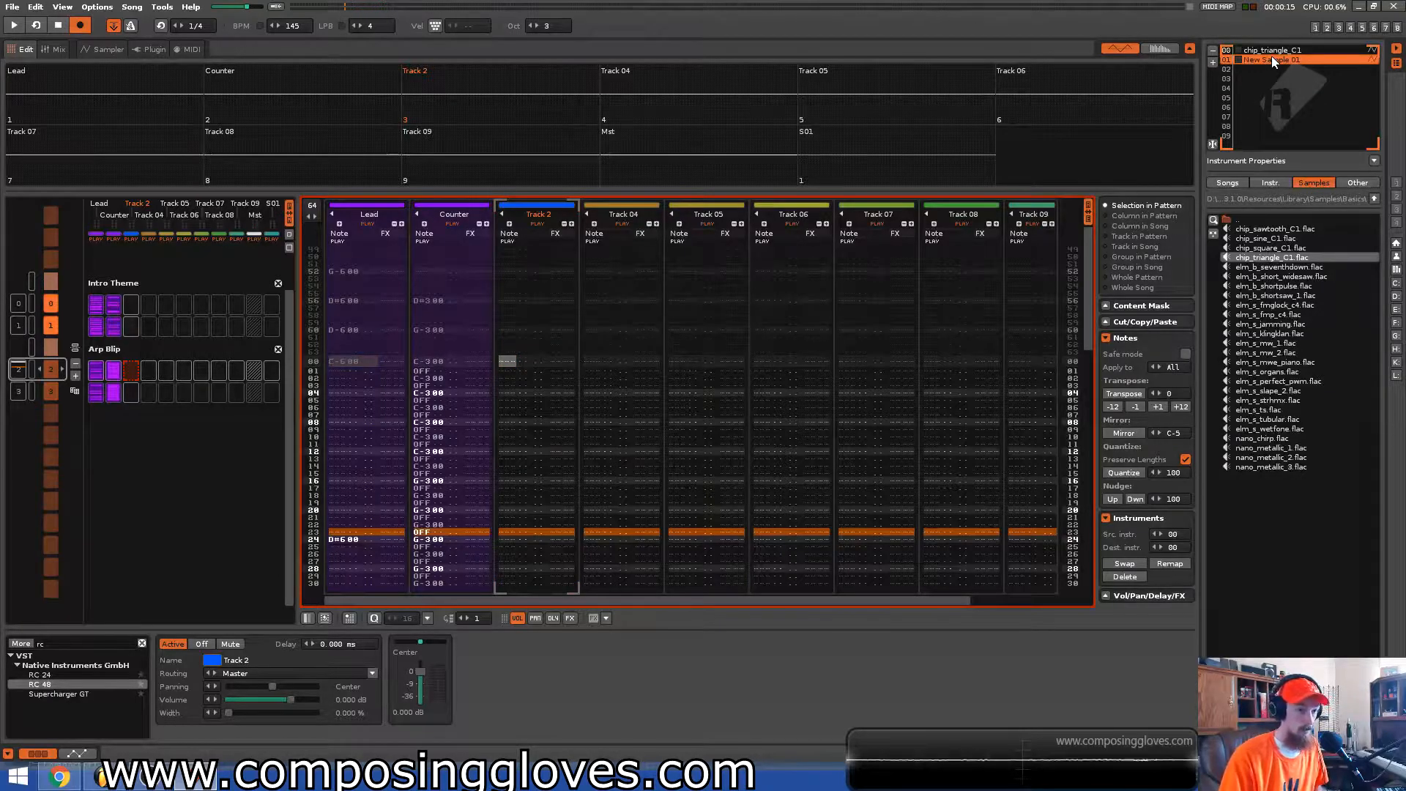
{"action": "double_click", "coordinate": [1273, 57]}
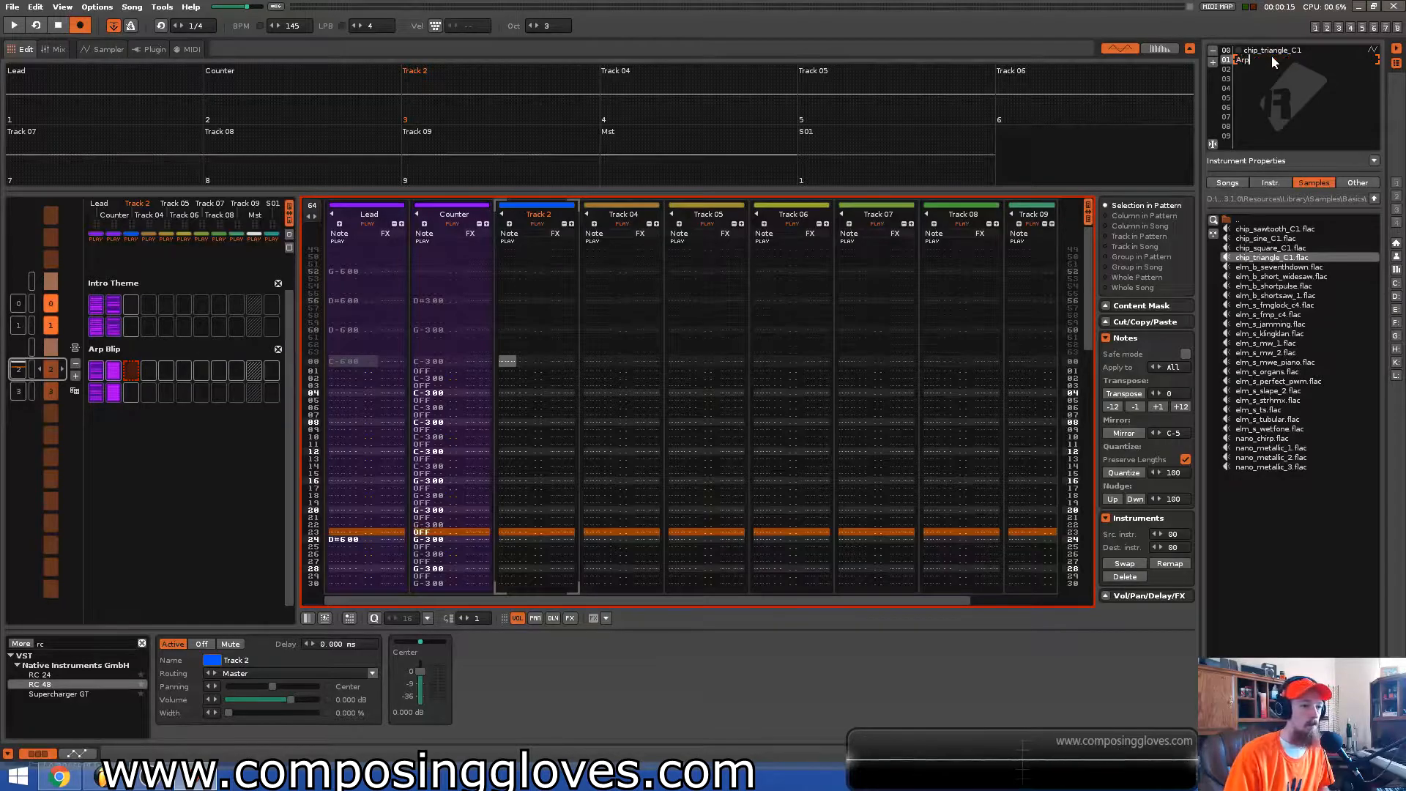
{"action": "type", "text": "Arp Sa"}
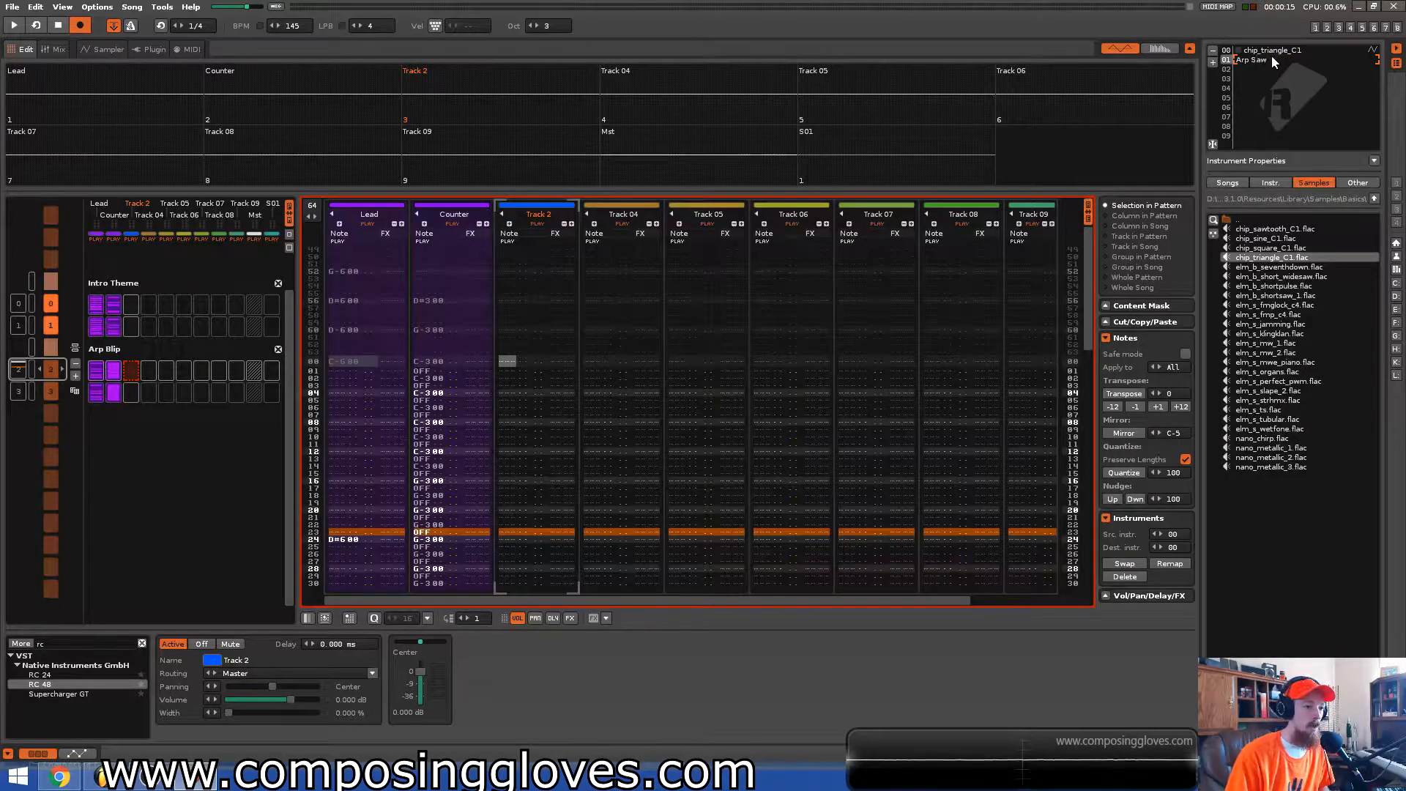
{"action": "type", "text": "w"}
{"action": "key", "text": "Return"}
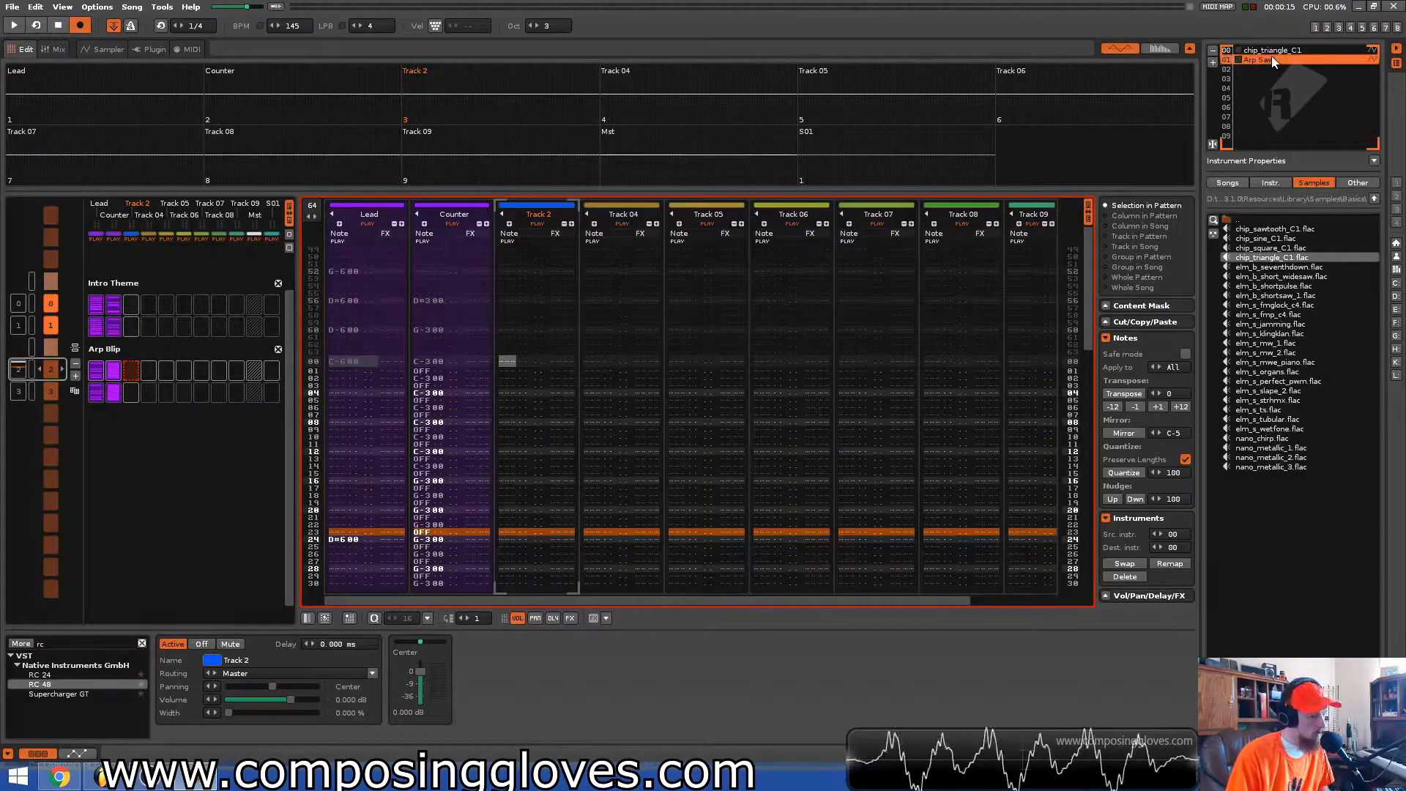
Rename Track 2 as Saw
{"action": "double_click", "coordinate": [551, 215]}
{"action": "type", "text": "Saw"}
{"action": "key", "text": "Return"}
Search the effects for eq, add EQ 10 to the Saw track and pull one of its bands down in the highs
{"action": "left_click", "coordinate": [100, 642]}
{"action": "type", "text": "eq"}
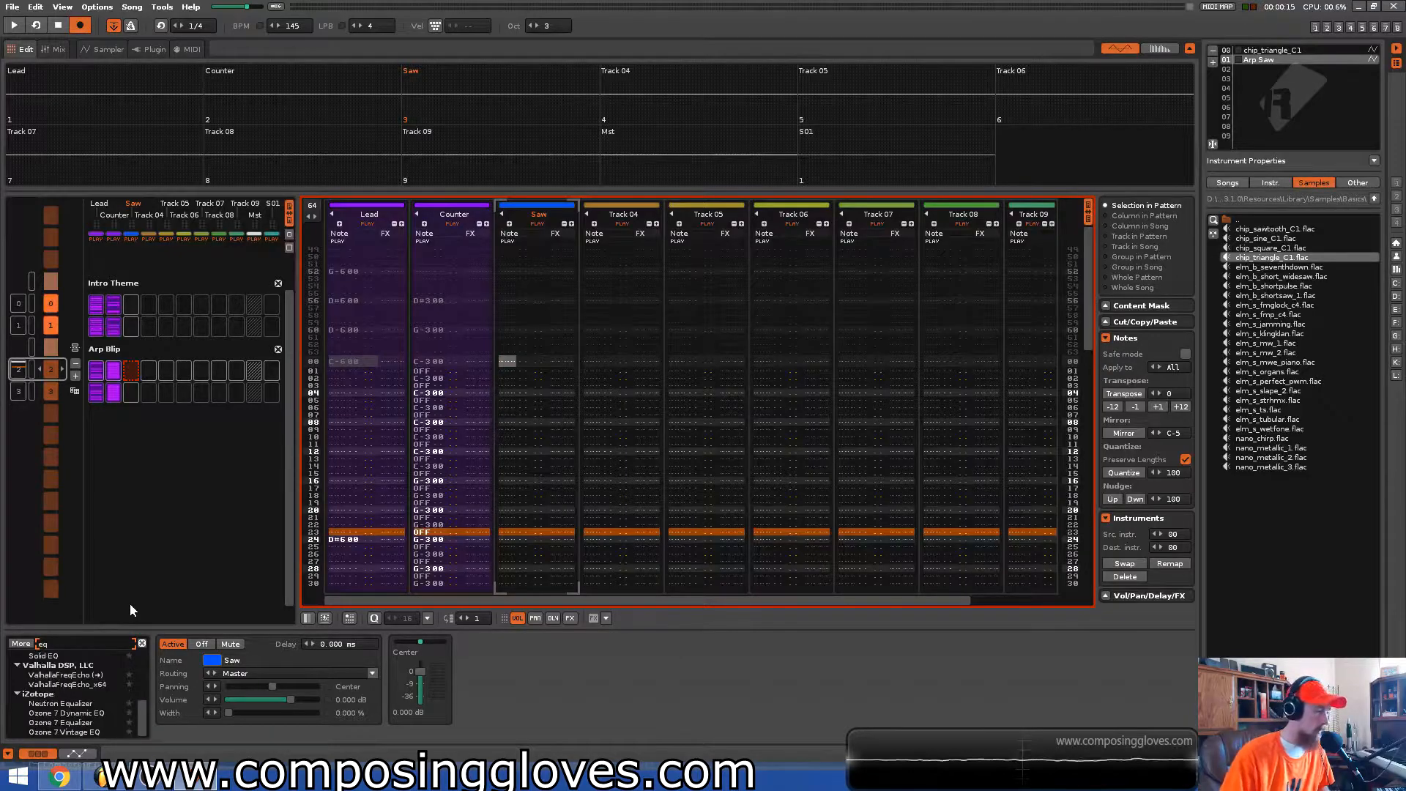
{"action": "left_click_drag", "start_coordinate": [136, 706], "coordinate": [139, 657]}
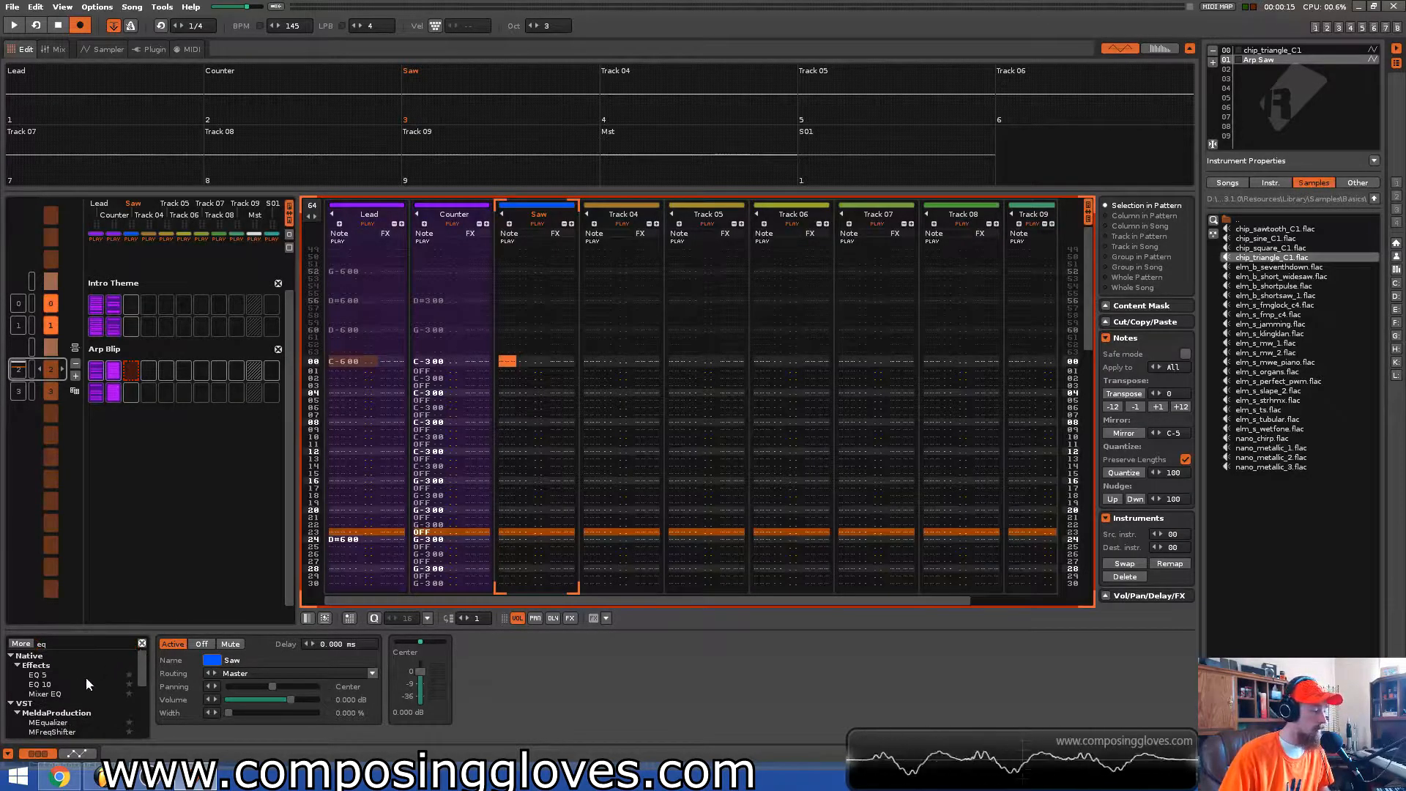
{"action": "double_click", "coordinate": [49, 688]}
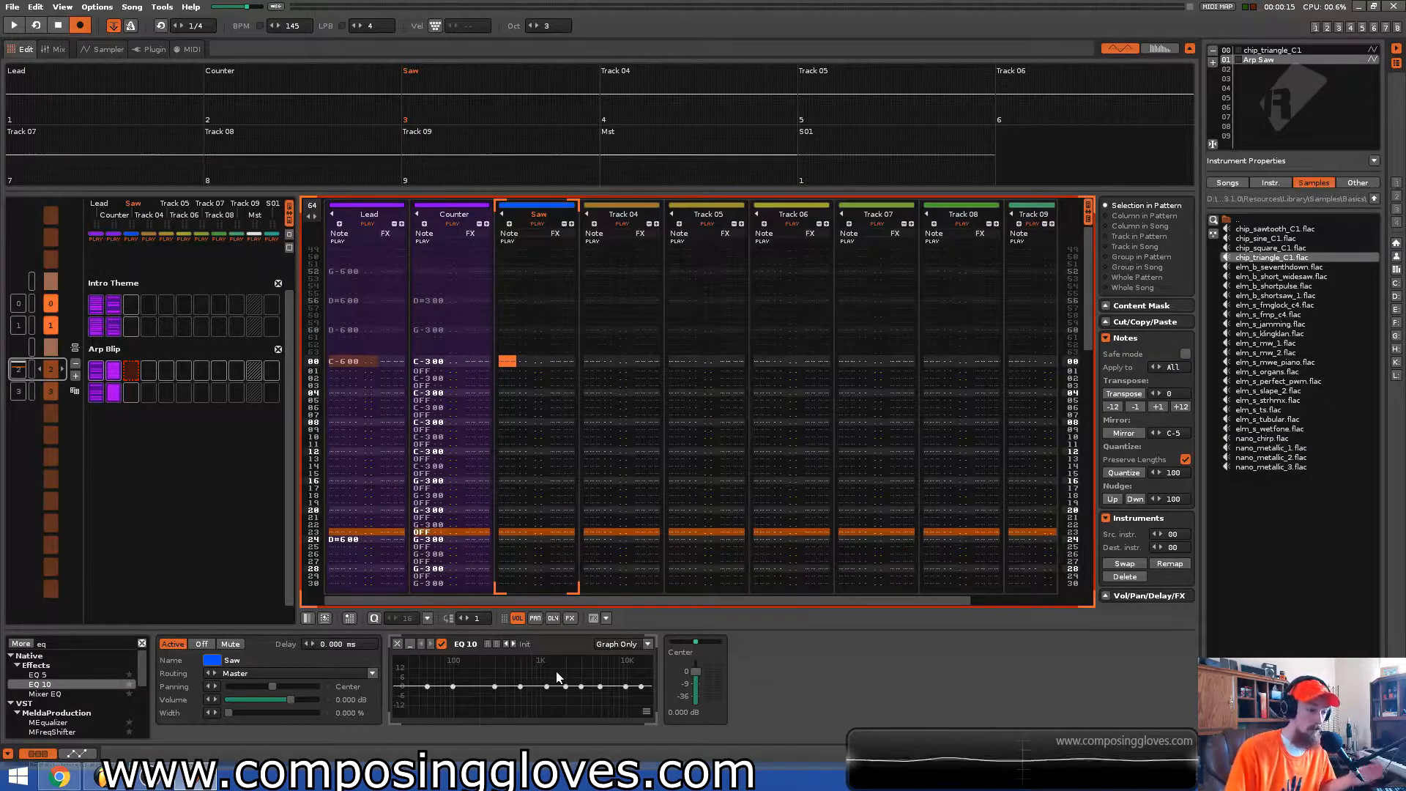
{"action": "mouse_move", "coordinate": [567, 687]}
{"action": "left_click_drag", "start_coordinate": [569, 687], "coordinate": [625, 695]}
{"action": "key", "text": "n"}
{"action": "key", "text": "n"}
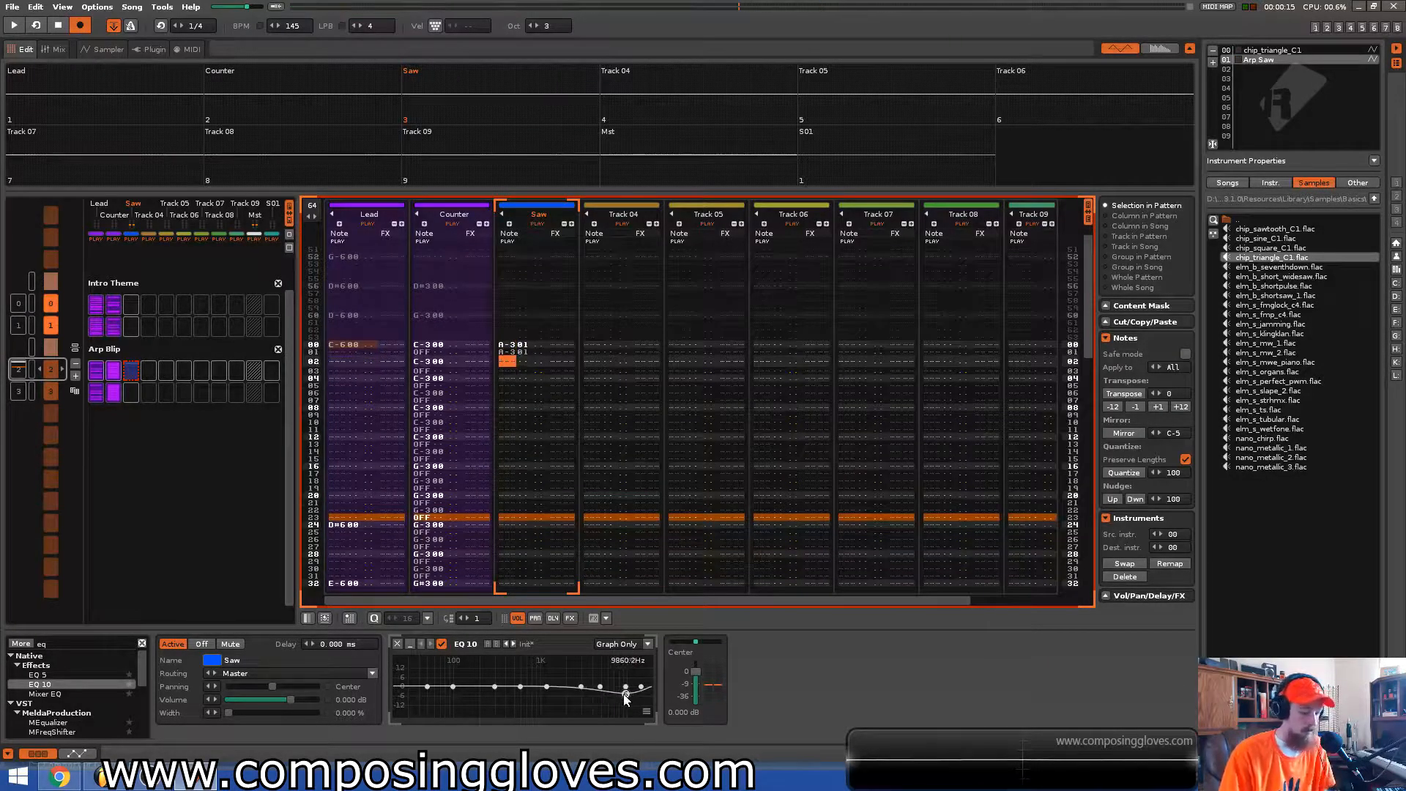
{"action": "key", "text": "Up"}
{"action": "key", "text": "Up"}
{"action": "key", "text": "Delete"}
{"action": "key", "text": "Delete"}
Turn off edit mode and shape the EQ 10 with a slight cut around 11.8 kHz and a deep cut around 172 Hz
{"action": "key", "text": "Escape"}
{"action": "key", "text": "space"}
{"action": "left_click_drag", "start_coordinate": [621, 696], "coordinate": [633, 698]}
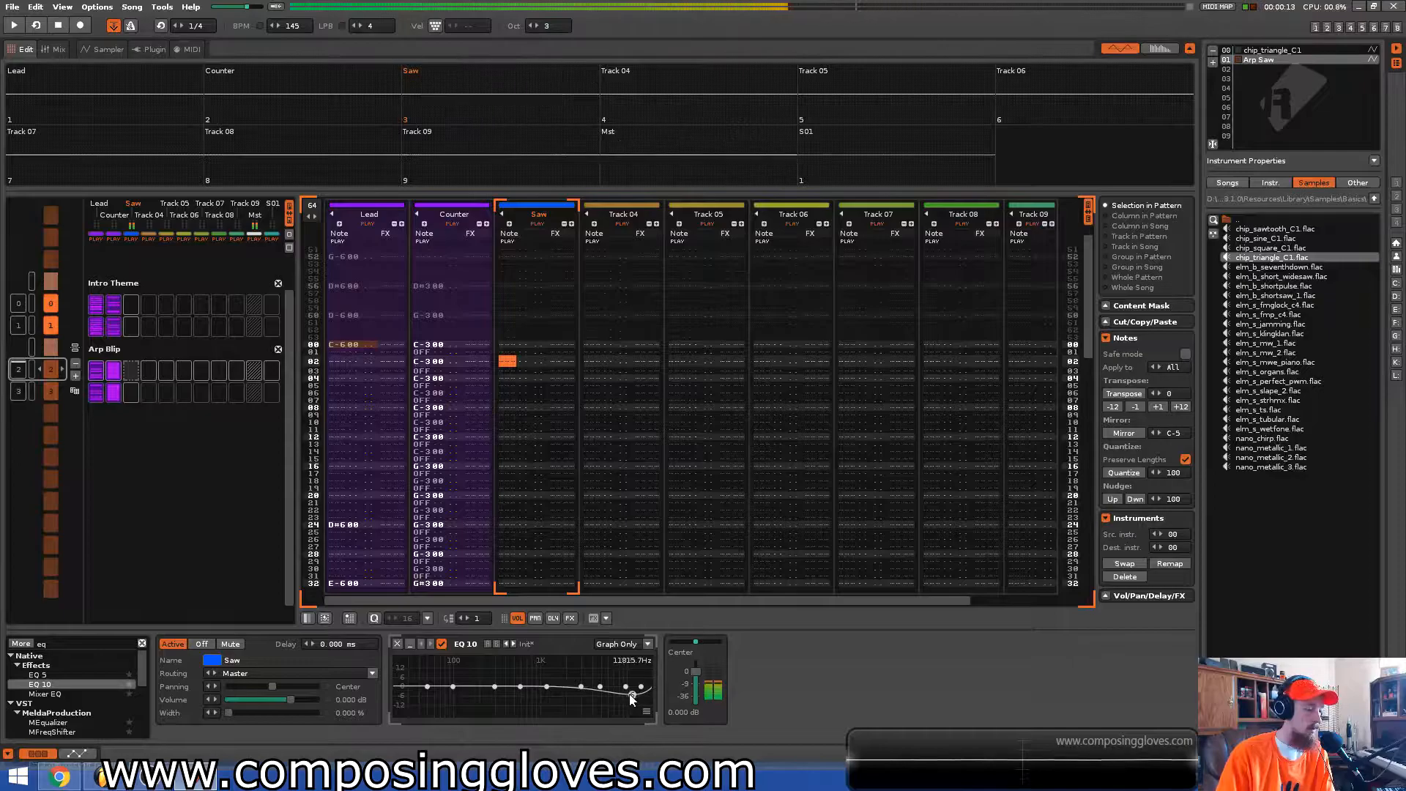
{"action": "left_click_drag", "start_coordinate": [428, 687], "coordinate": [474, 716]}
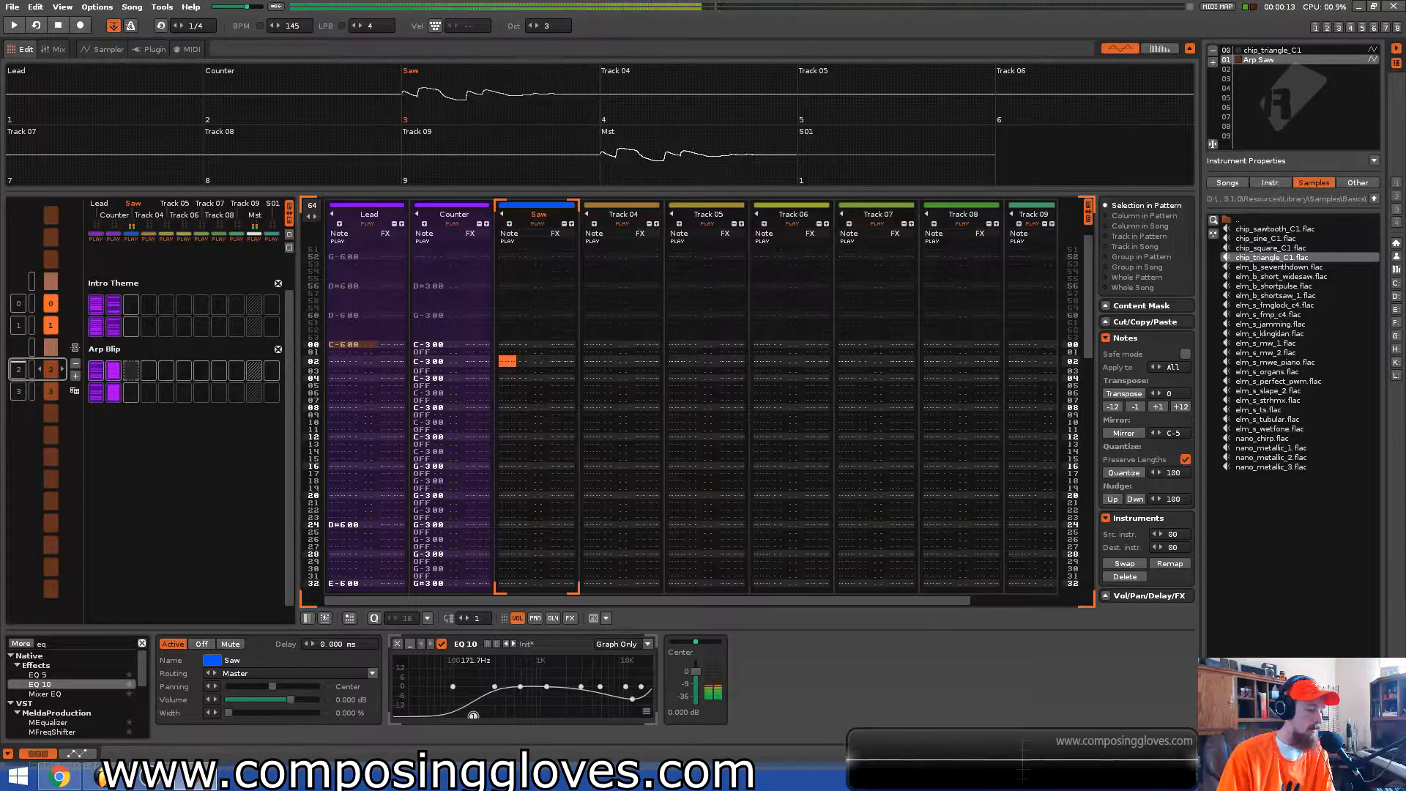
Search the effects for del and add the native Delay to the Saw track after the EQ
{"action": "left_click", "coordinate": [73, 646]}
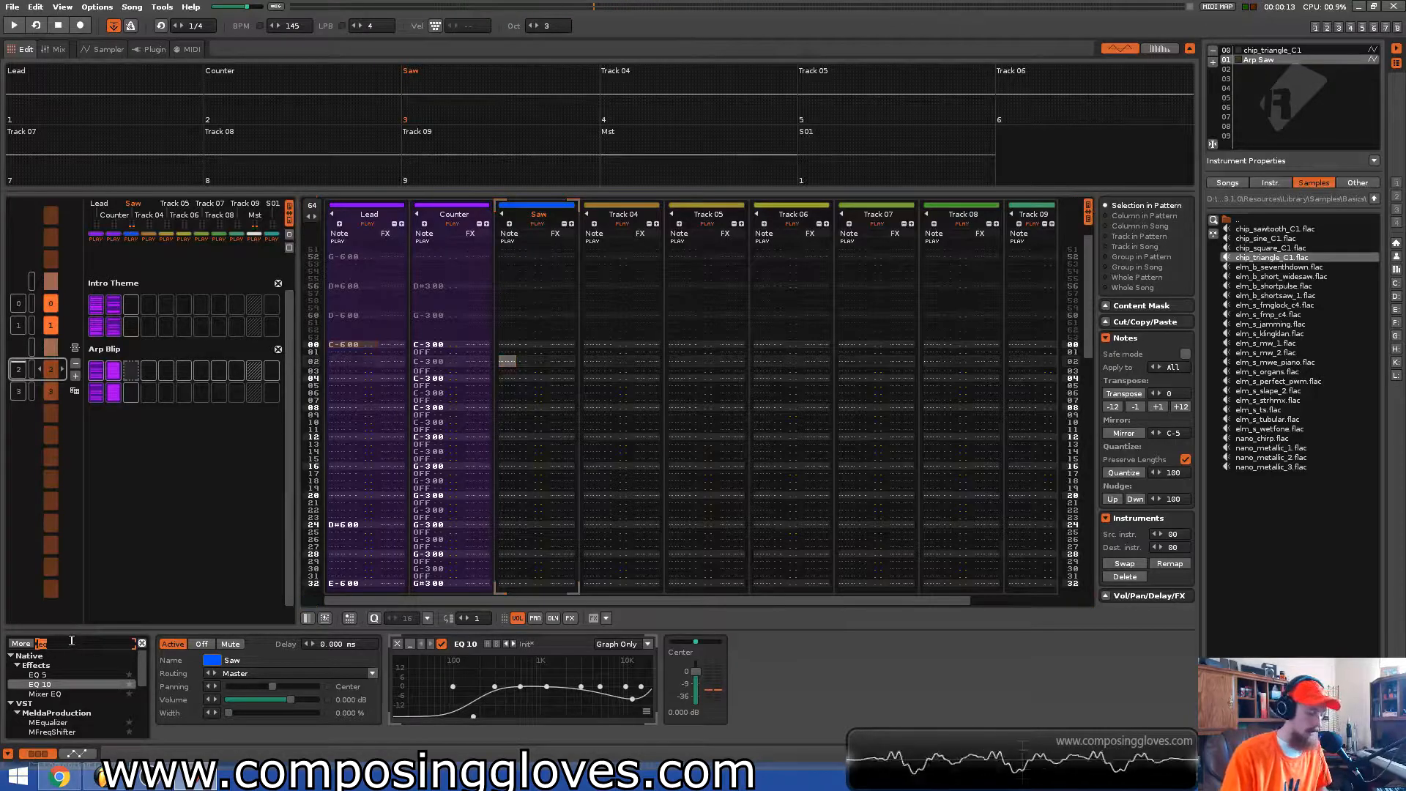
{"action": "key", "text": "BackSpace"}
{"action": "key", "text": "BackSpace"}
{"action": "type", "text": "del"}
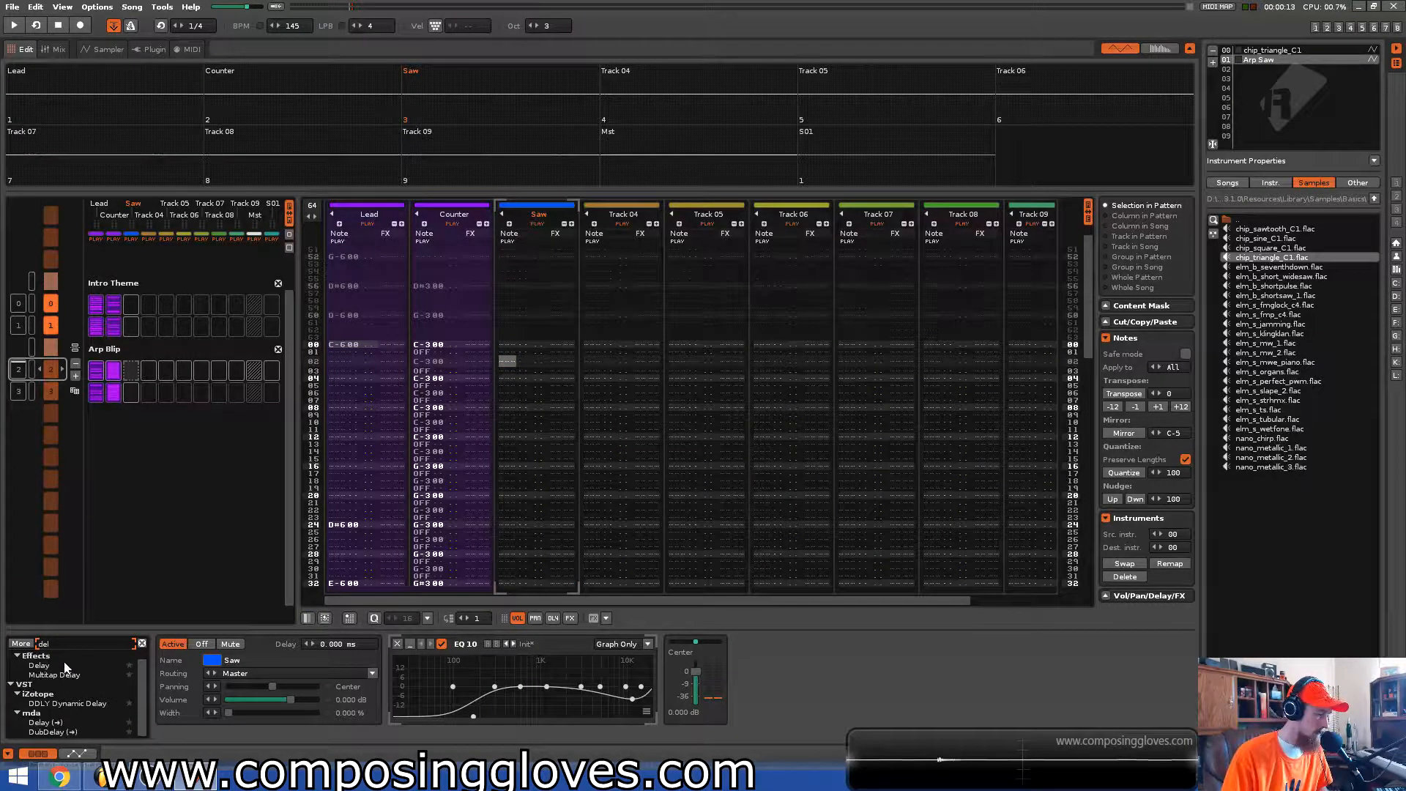
{"action": "double_click", "coordinate": [64, 665]}
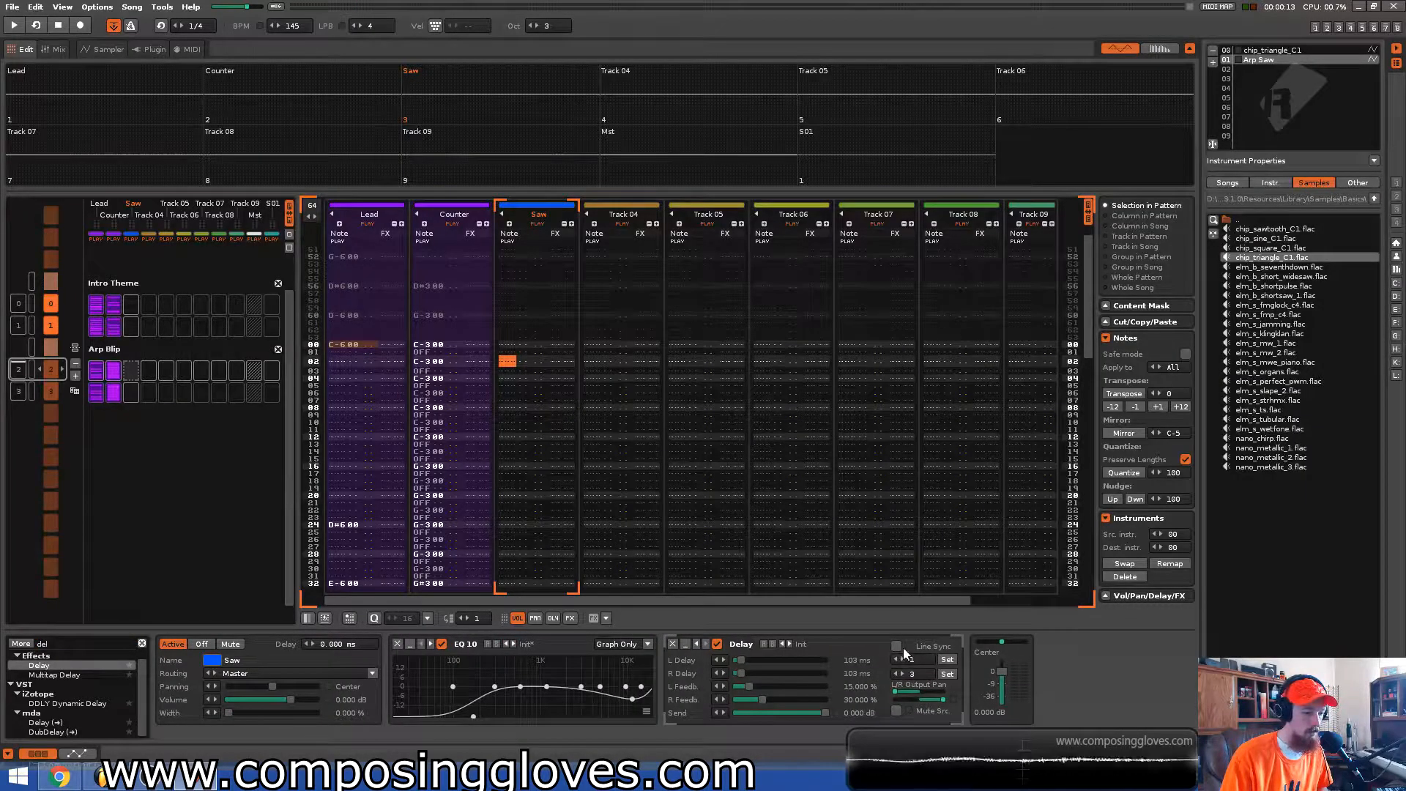
Enable line sync on the Delay with a left delay of 2 lines, and lower the Saw track's output volume to -2.219 dB
{"action": "left_click", "coordinate": [897, 646]}
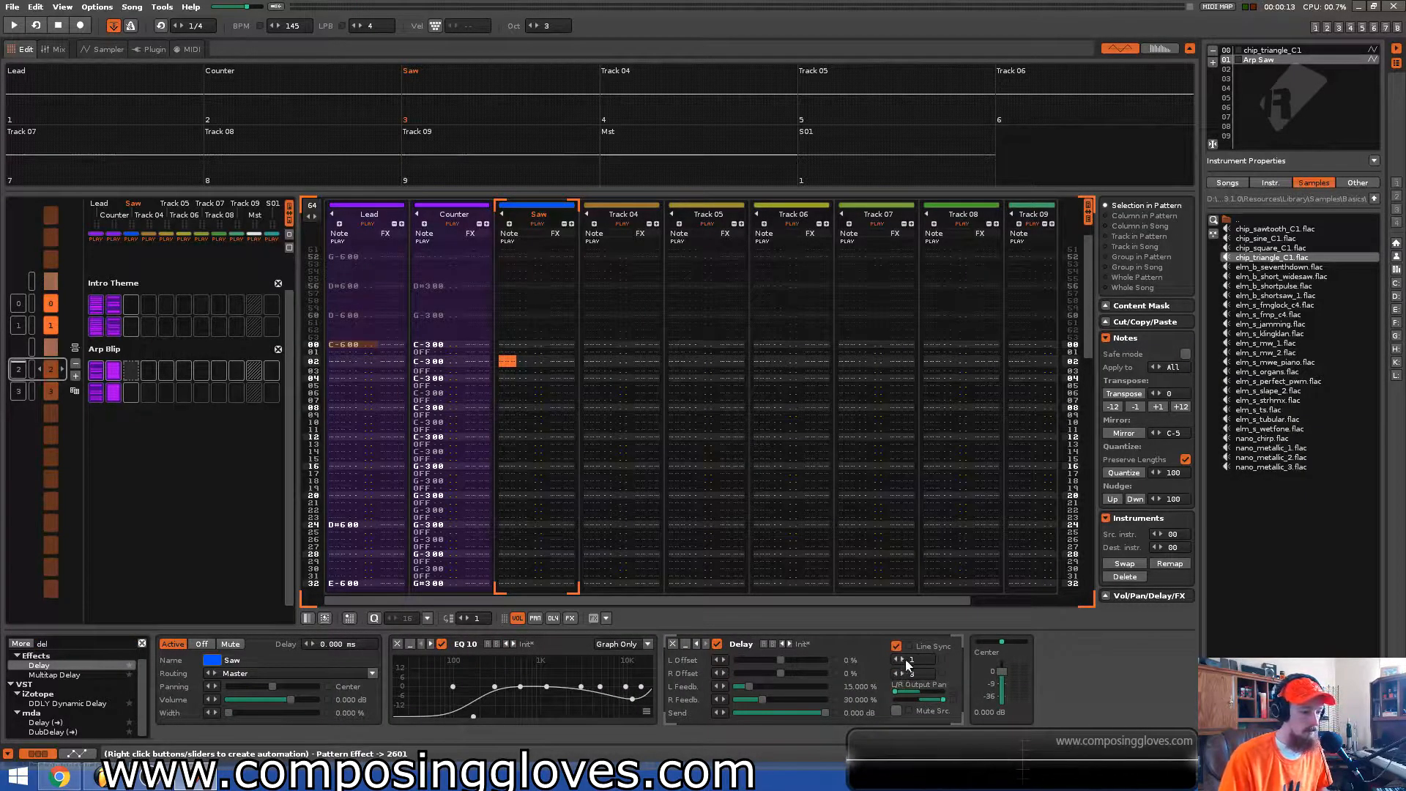
{"action": "left_click", "coordinate": [903, 659]}
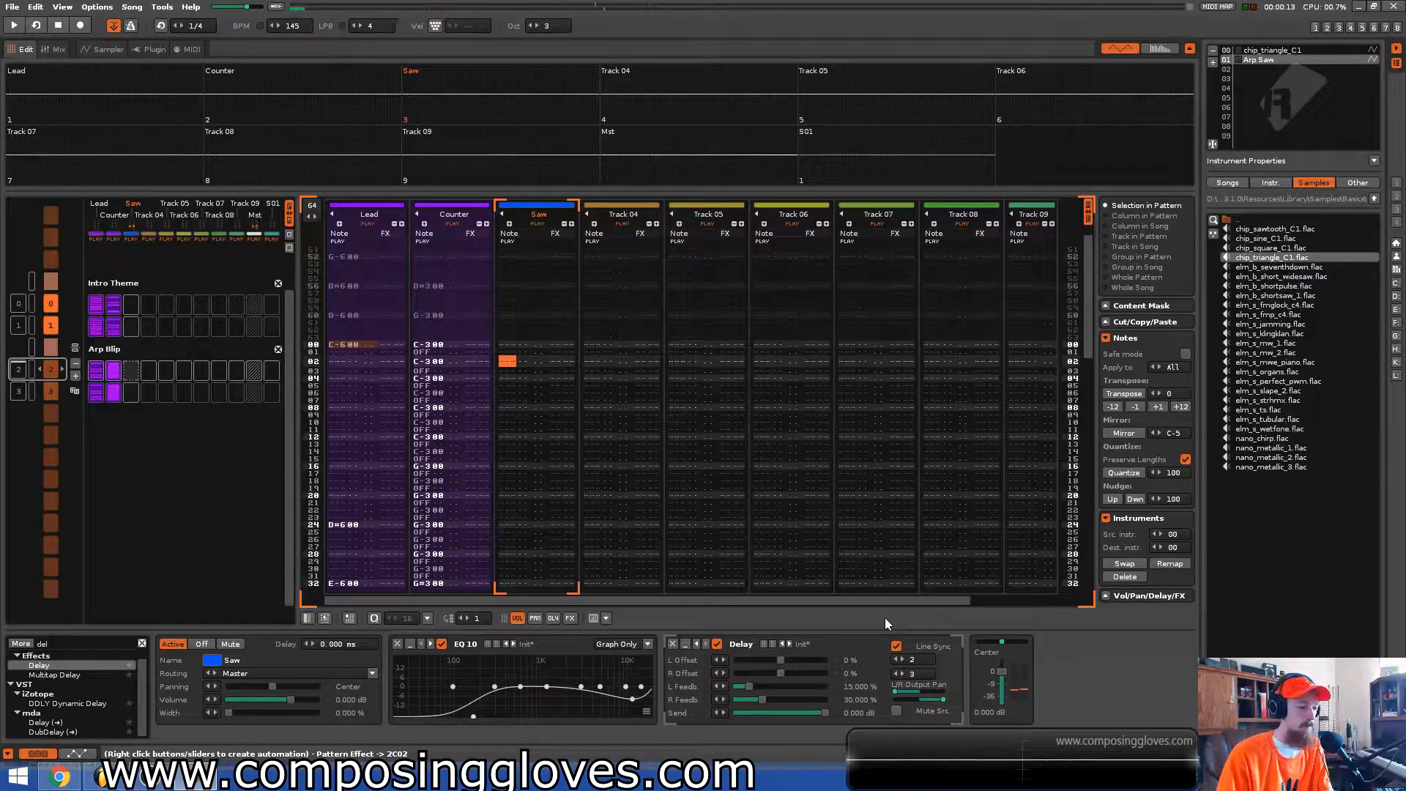
{"action": "left_click", "coordinate": [529, 346]}
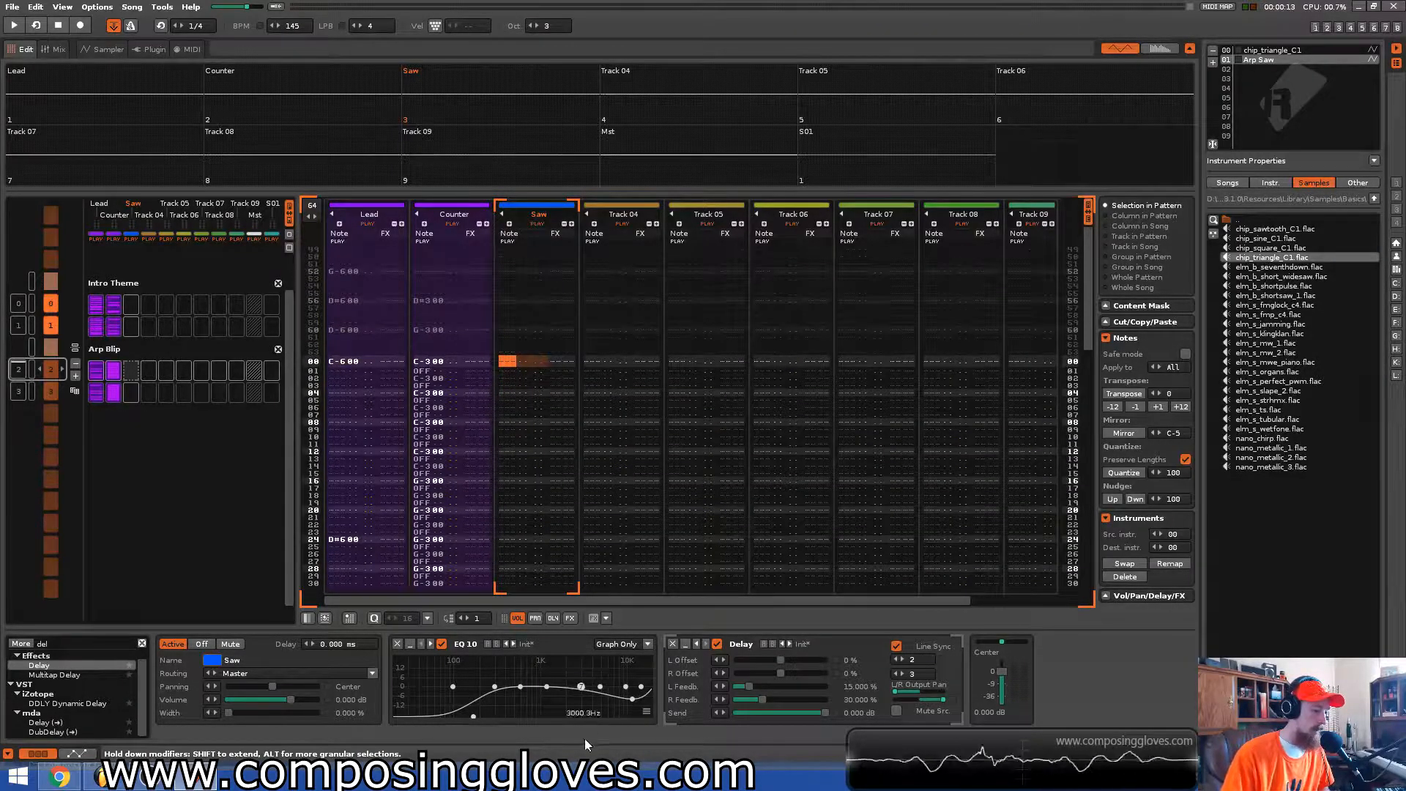
{"action": "left_click_drag", "start_coordinate": [1002, 672], "coordinate": [1003, 682]}
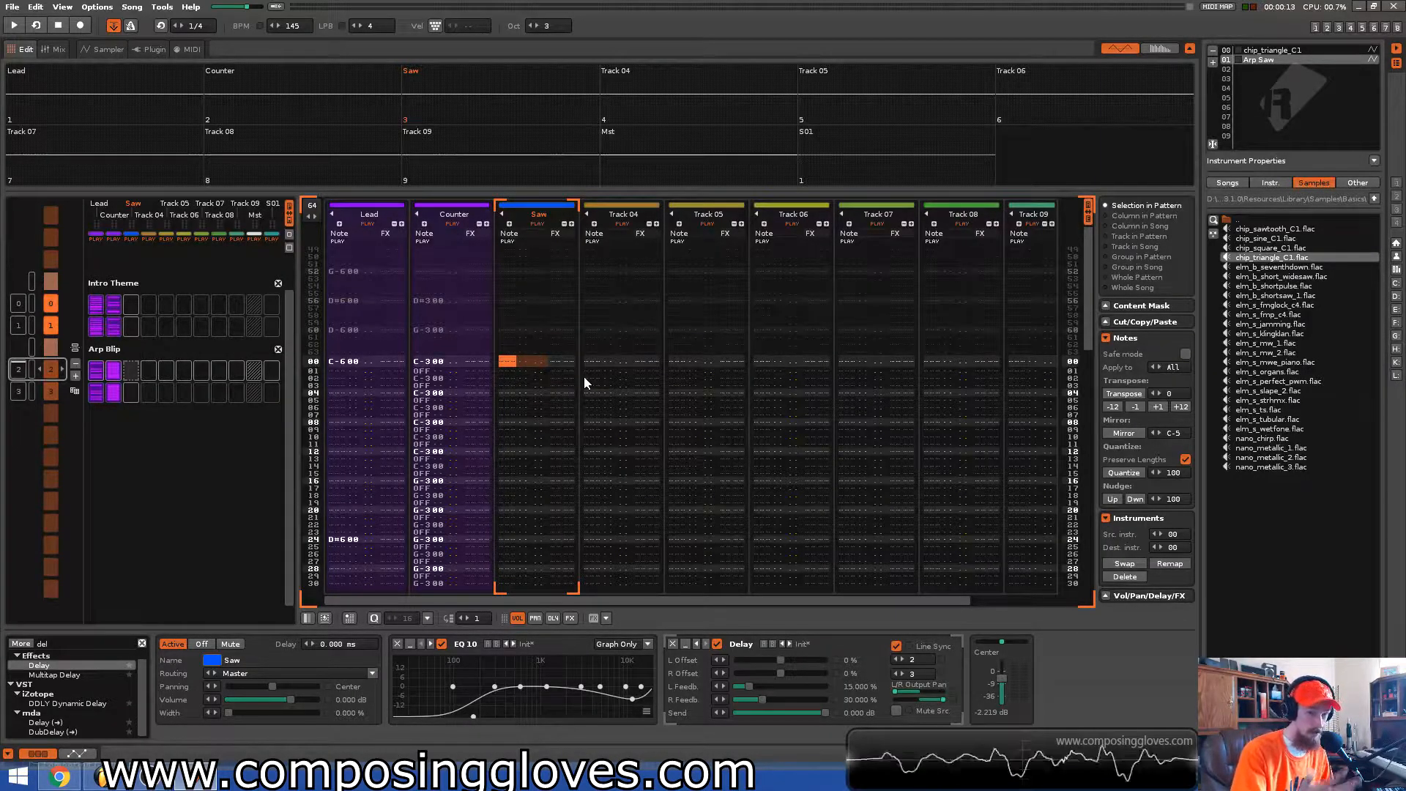
Turn on edit mode and enter a C-2 note with instrument 01 on line 0 of the Saw track
{"action": "key", "text": "Escape"}
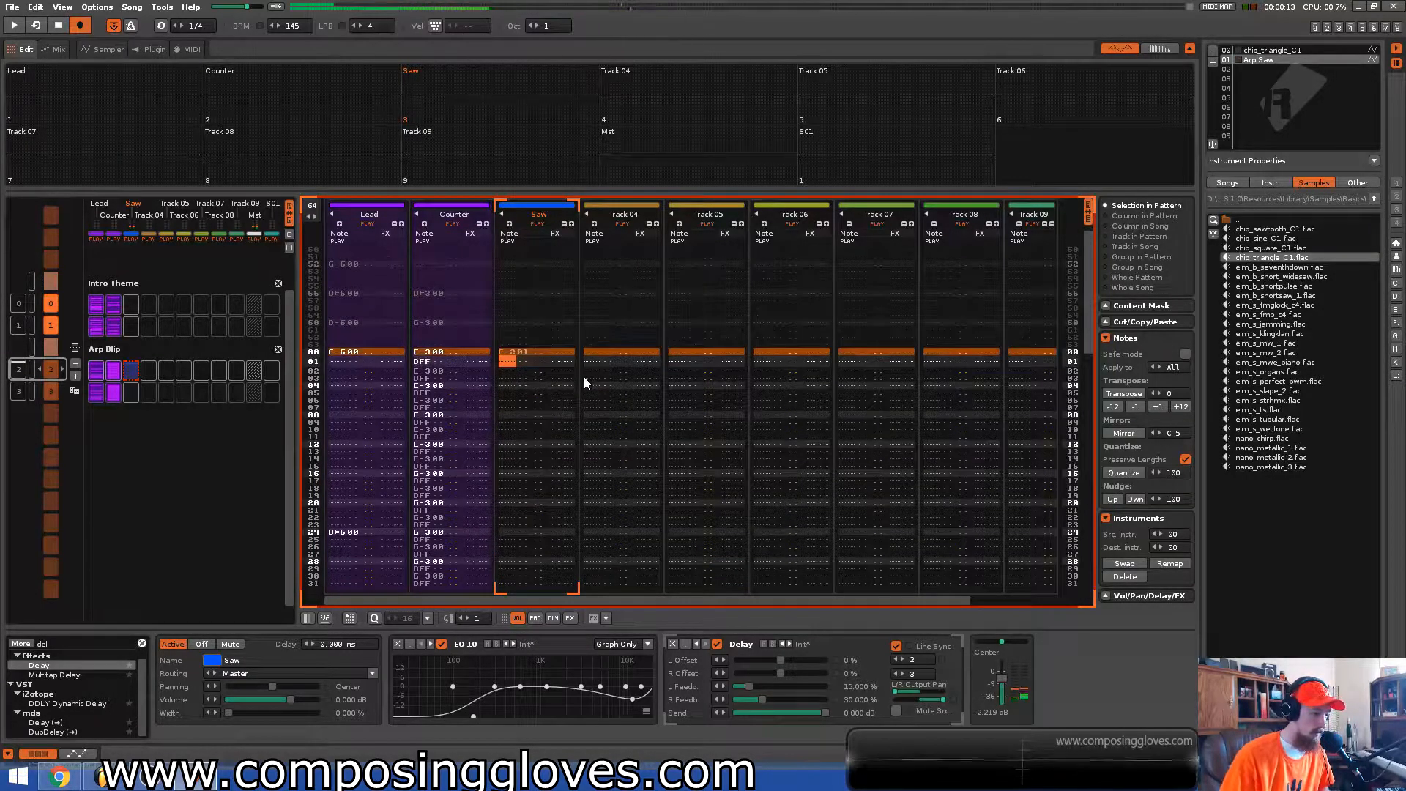
{"action": "key", "text": "Up"}
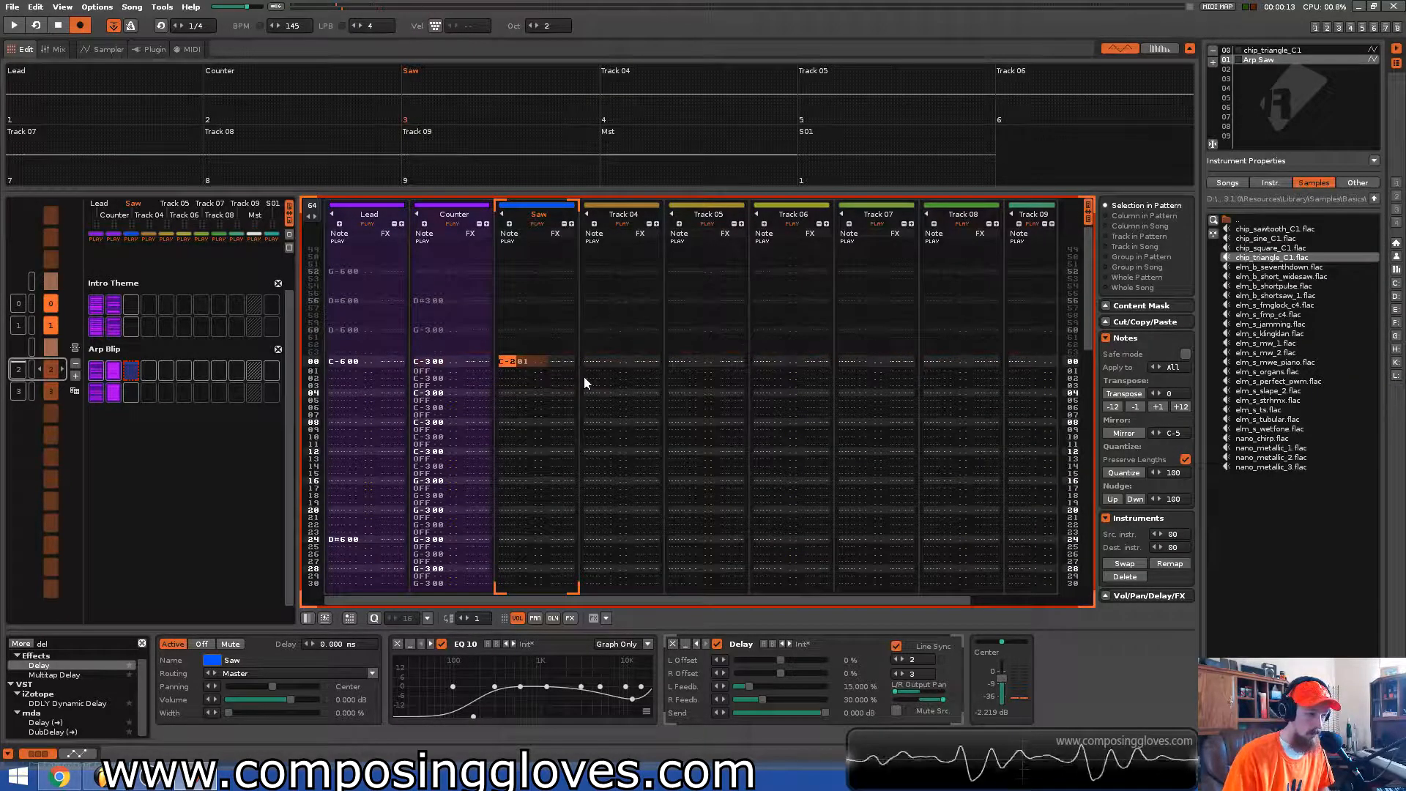
Rename Track 04 as Bass Part and change its colour to blue
{"action": "key", "text": "Right"}
{"action": "key", "text": "Right"}
{"action": "key", "text": "Right"}
{"action": "key", "text": "Right"}
{"action": "key", "text": "Right"}
{"action": "key", "text": "Right"}
{"action": "double_click", "coordinate": [622, 214]}
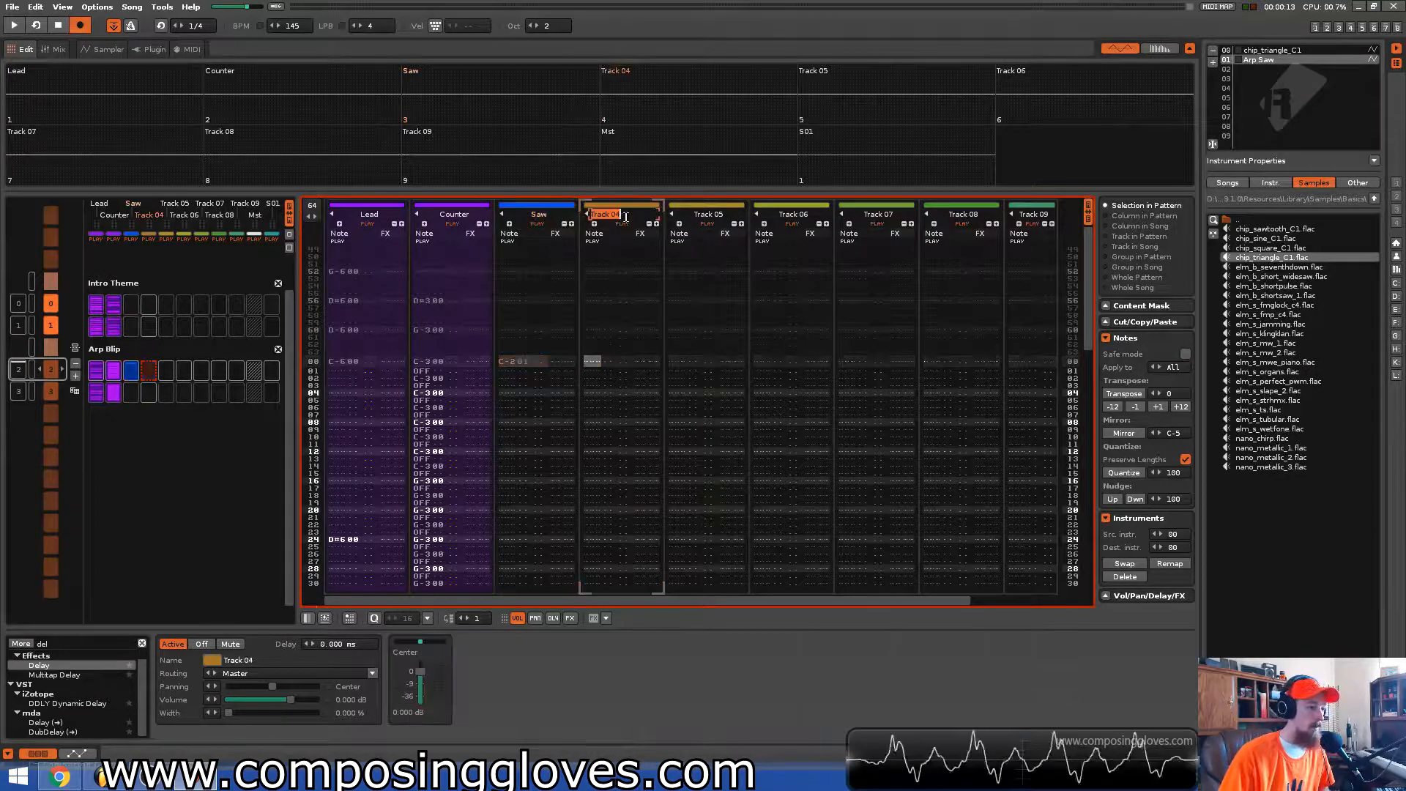
{"action": "type", "text": "Bass Part"}
{"action": "key", "text": "Return"}
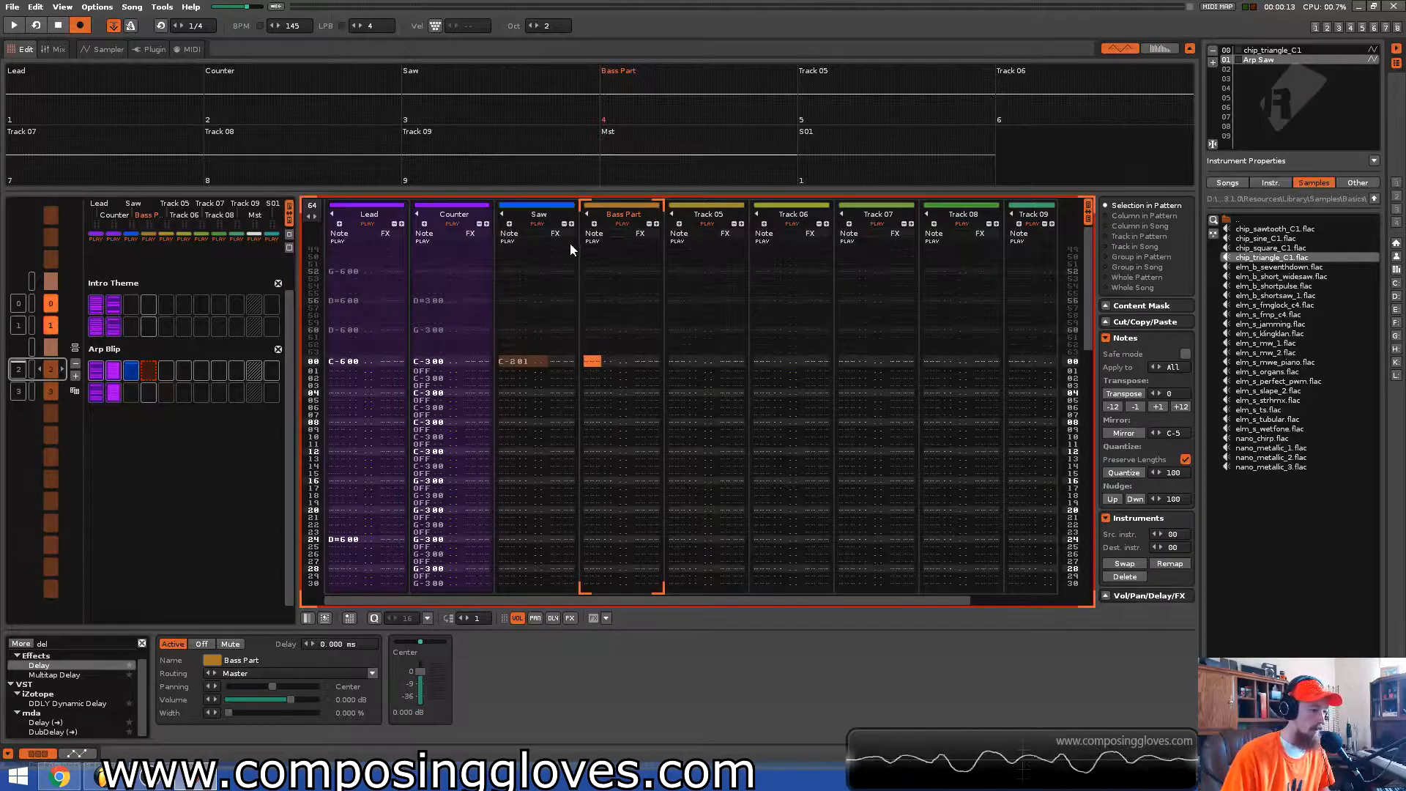
{"action": "left_click", "coordinate": [615, 208]}
{"action": "left_click", "coordinate": [718, 247]}
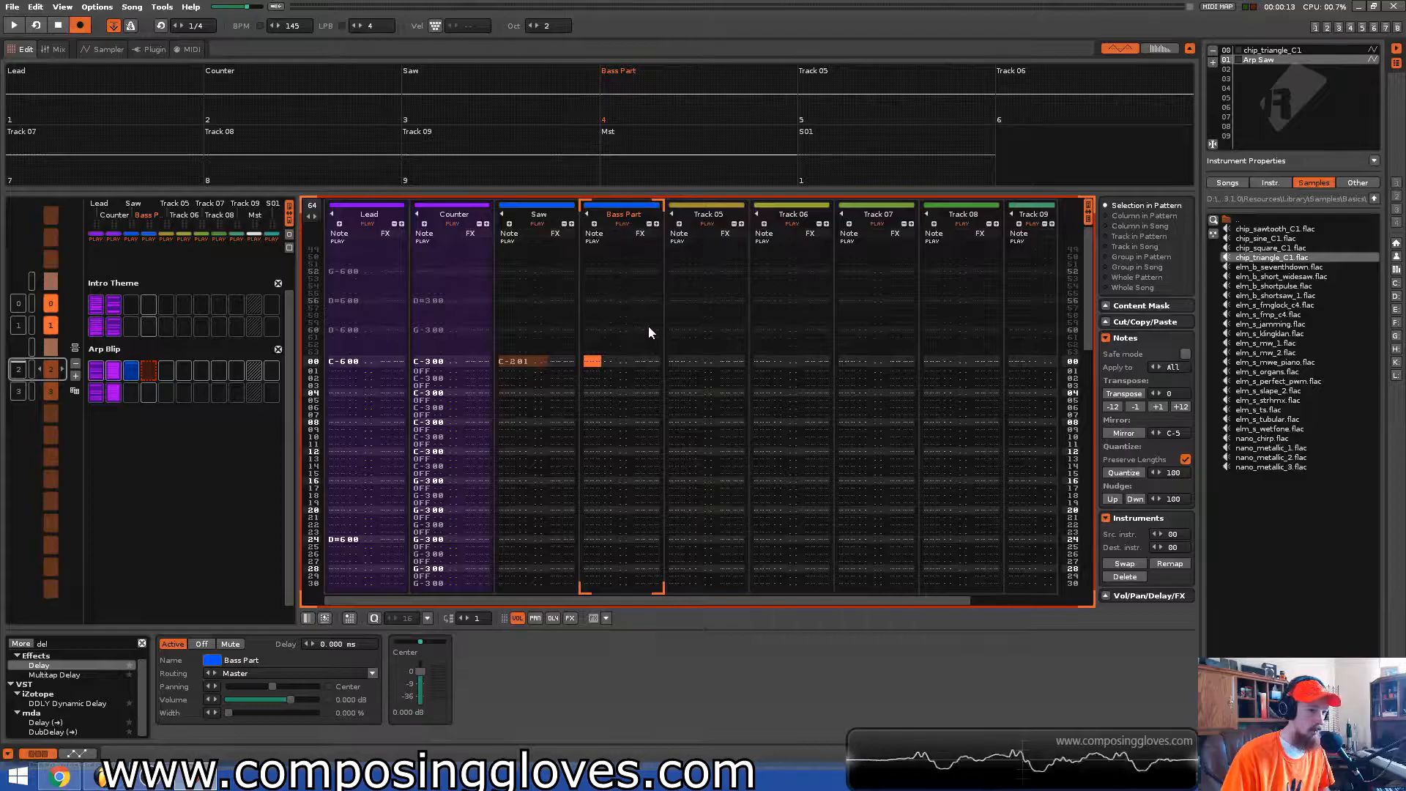
Enter a C-2 note with instrument 01 on line 0 of the Bass Part track
{"action": "key", "text": "q"}
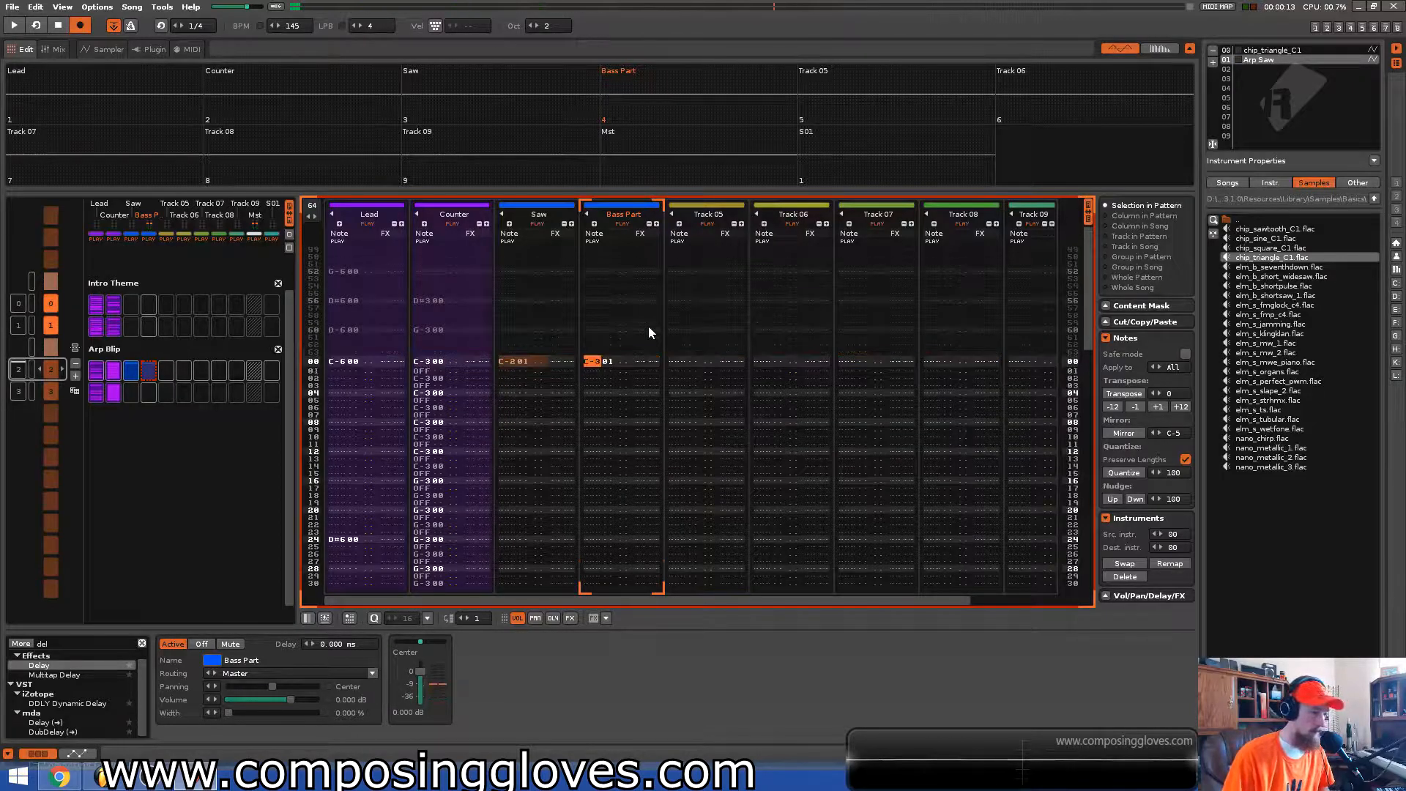
{"action": "key", "text": "KP_Divide"}
{"action": "key", "text": "q"}
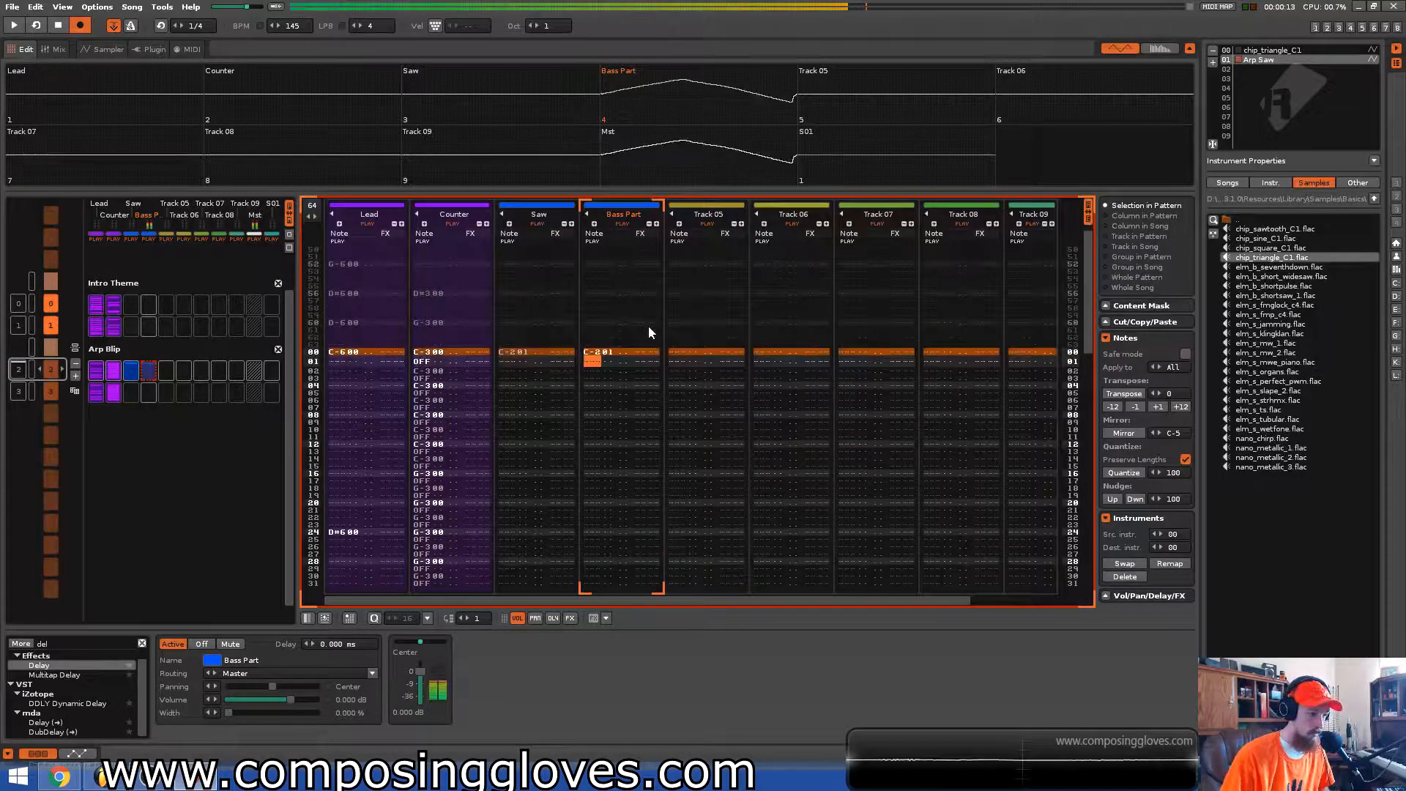
Delete the Saw track's note on line 0 and enter C-2 with instrument 01 on line 6 instead
{"action": "key", "text": "shift+Tab"}
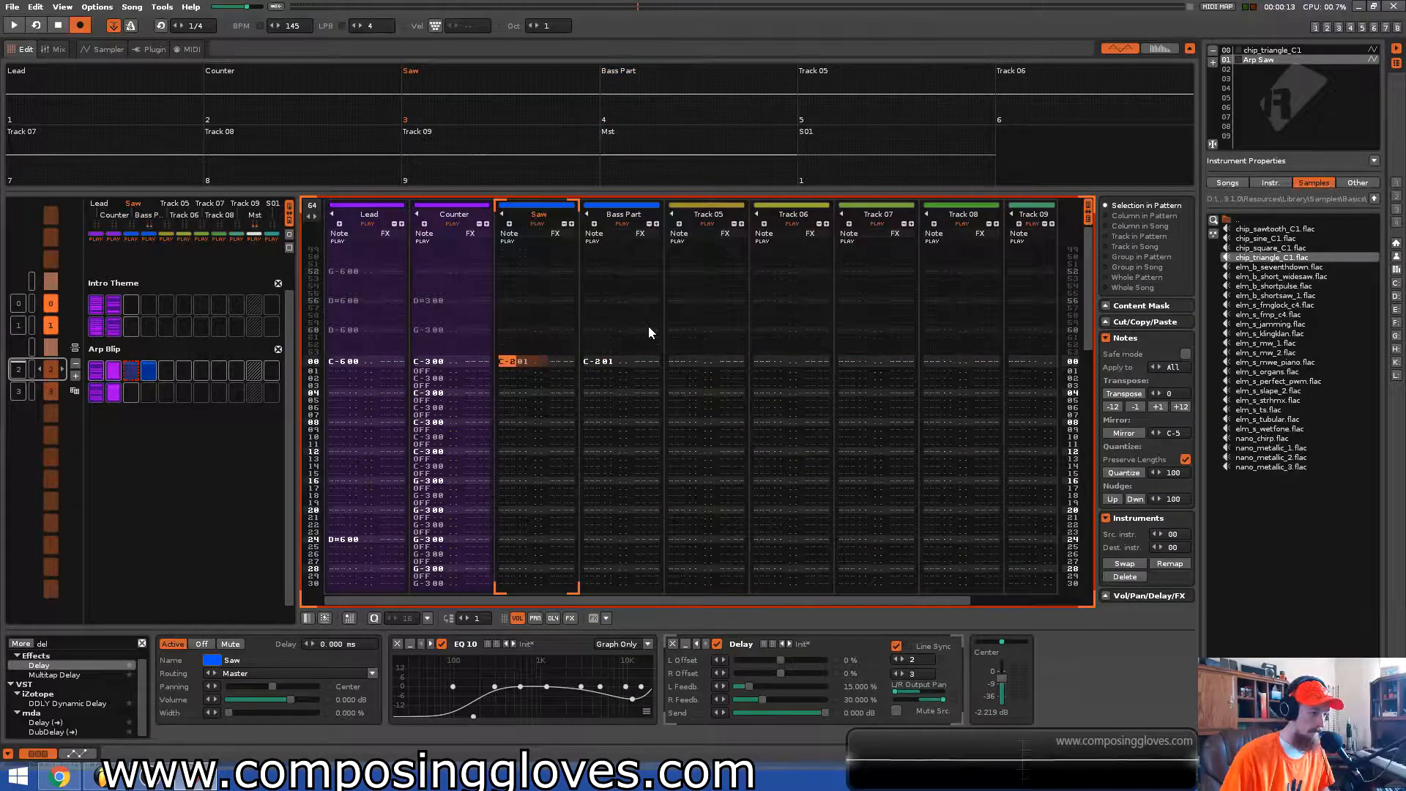
{"action": "key", "text": "Delete"}
{"action": "key", "text": "Delete"}
{"action": "key", "text": "Delete"}
{"action": "key", "text": "Delete"}
{"action": "key", "text": "Delete"}
{"action": "key", "text": "Delete"}
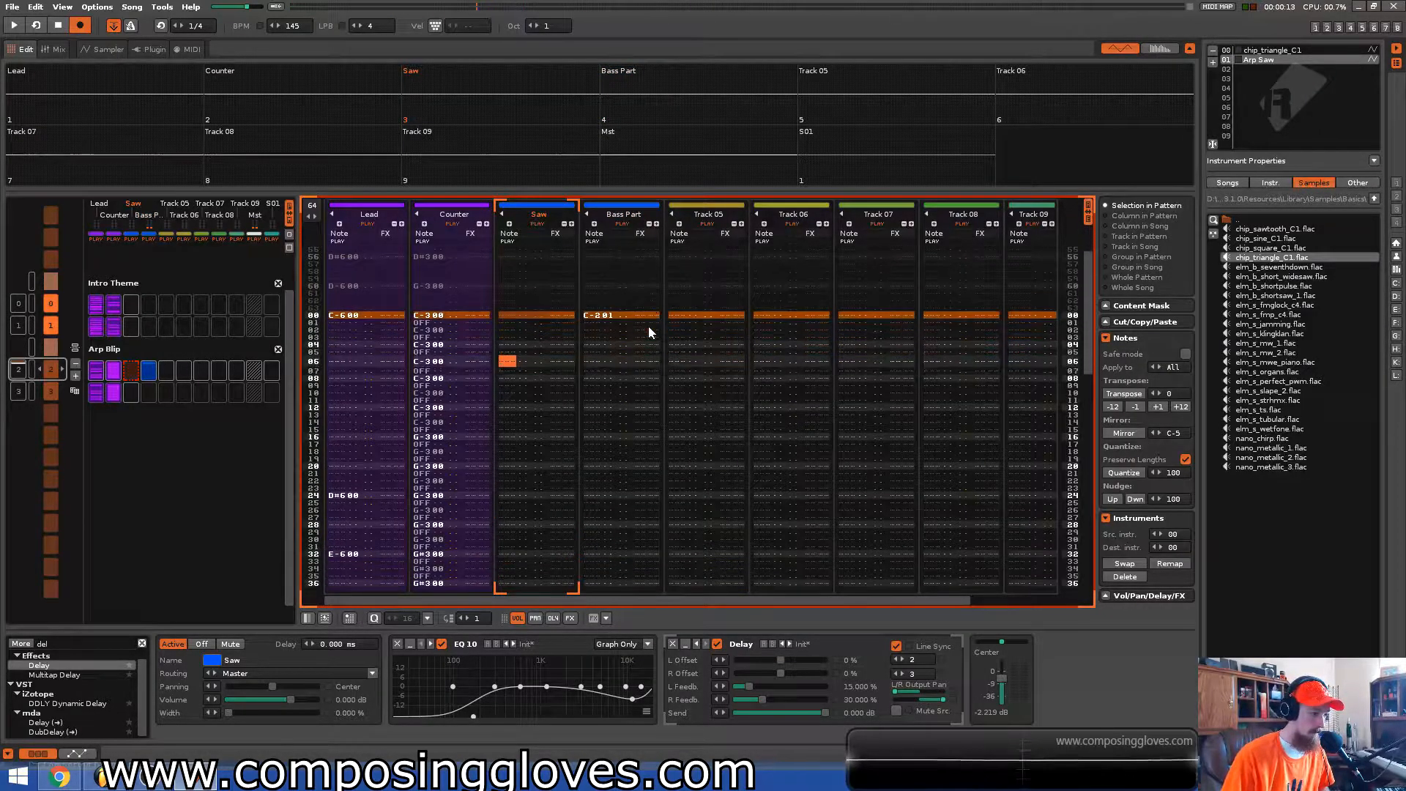
{"action": "key", "text": "q"}
{"action": "key", "text": "Up"}
Start an arpeggio effect command A3 in the effect column beside the Saw track's C-2 note on line 6
{"action": "key", "text": "Right"}
{"action": "key", "text": "Right"}
{"action": "key", "text": "Right"}
{"action": "key", "text": "Right"}
{"action": "key", "text": "Right"}
{"action": "key", "text": "Right"}
{"action": "type", "text": "a"}
{"action": "key", "text": "Up"}
{"action": "key", "text": "Right"}
{"action": "type", "text": "37"}
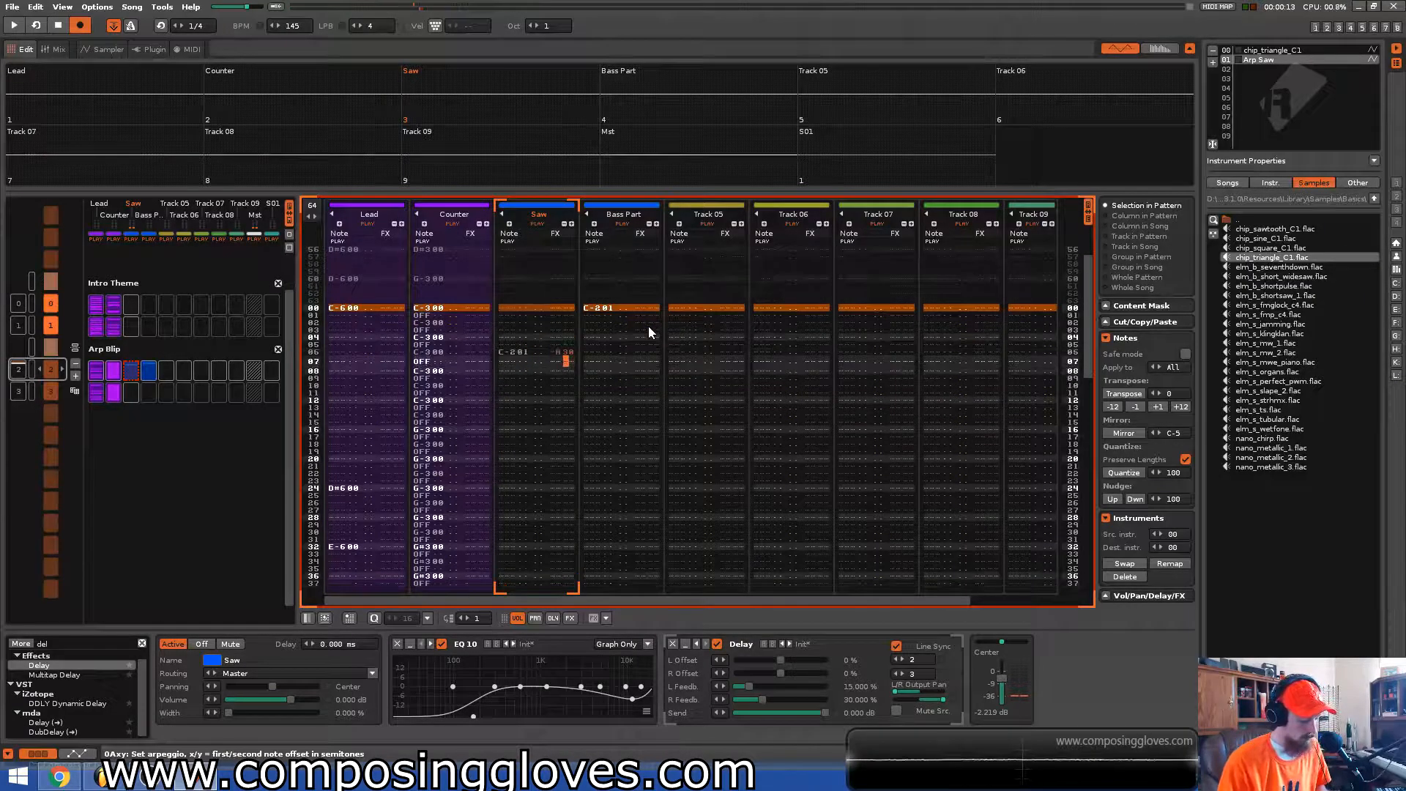
Complete the arpeggio command on line 6 as A37 and delete the stray effect value on line 7 of the Saw track
{"action": "key", "text": "Up"}
{"action": "key", "text": "Up"}
{"action": "key", "text": "Right"}
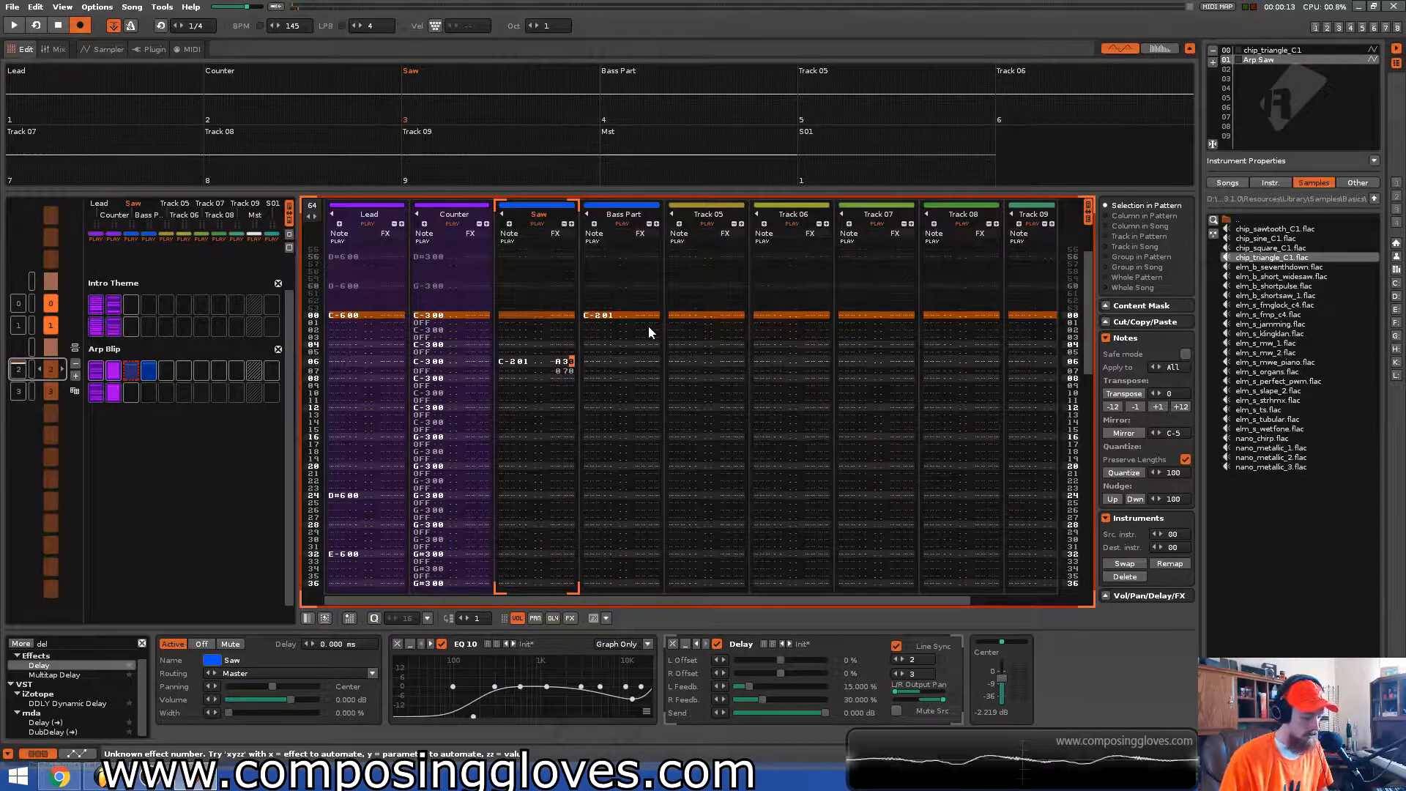
{"action": "type", "text": "7"}
{"action": "key", "text": "Left"}
{"action": "key", "text": "Delete"}
Select the whole of line 6 in the Saw track, from the C-2 note through its A37 arpeggio effect
{"action": "key", "text": "Up"}
{"action": "key", "text": "Up"}
{"action": "key", "text": "Left"}
{"action": "key", "text": "Left"}
{"action": "key", "text": "Right"}
{"action": "key", "text": "Right"}
{"action": "key", "text": "Right"}
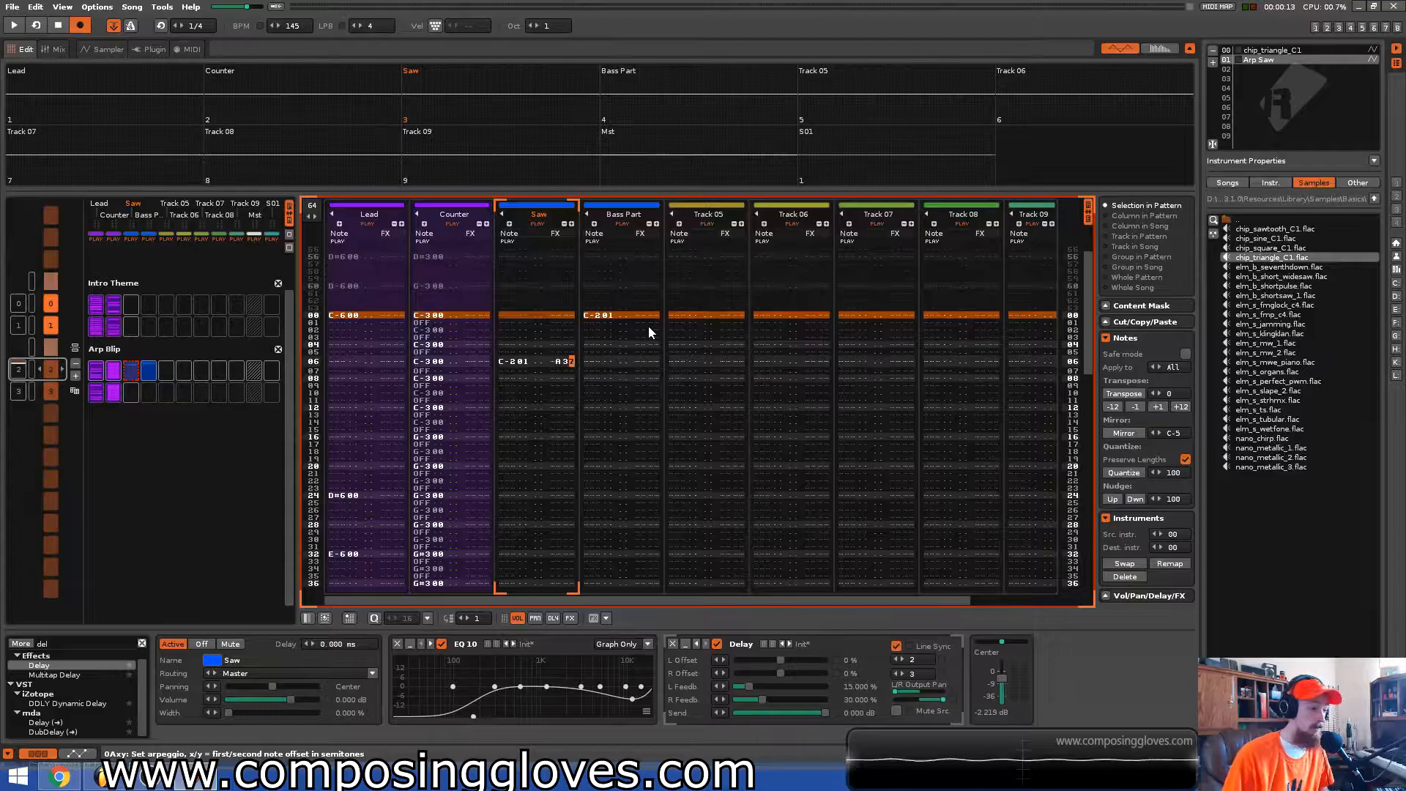
{"action": "key", "text": "Left"}
{"action": "key", "text": "Left"}
{"action": "key", "text": "Left"}
{"action": "key", "text": "Left"}
{"action": "key", "text": "Left"}
{"action": "key", "text": "Left"}
{"action": "key", "text": "Left"}
{"action": "key", "text": "Left"}
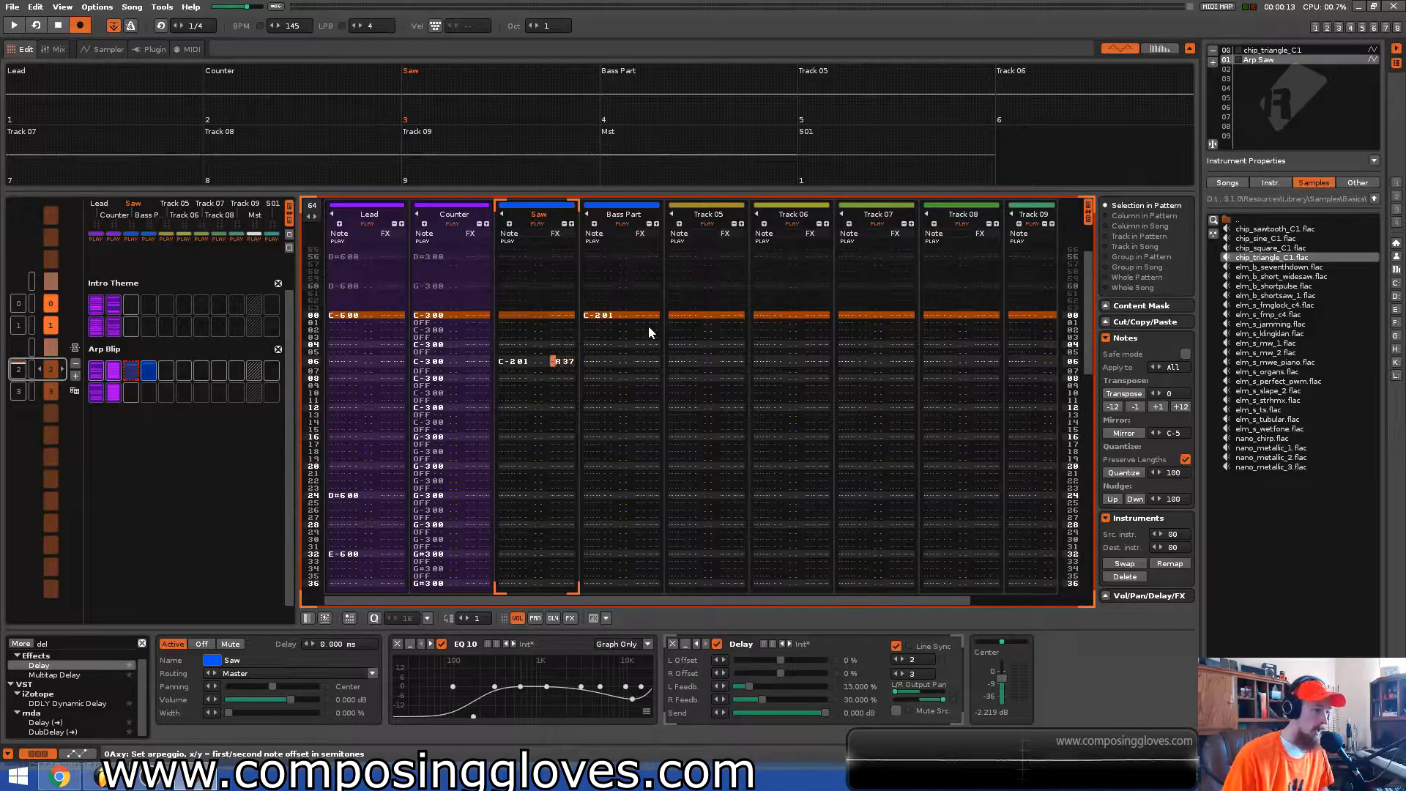
{"action": "key", "text": "shift+Right"}
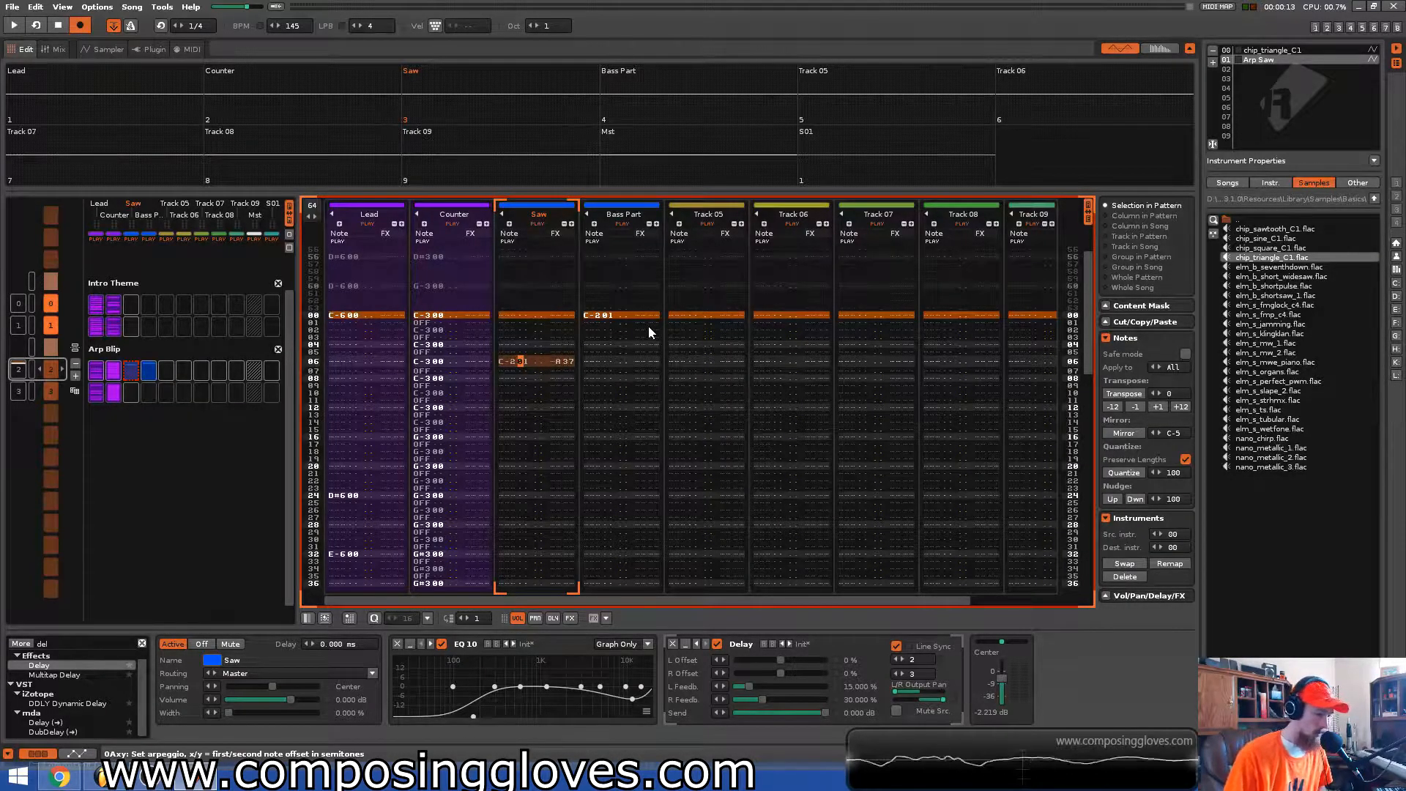
Add note-offs on line 07 of the Saw track and line 01 of the Bass Part track
{"action": "key", "text": "Down"}
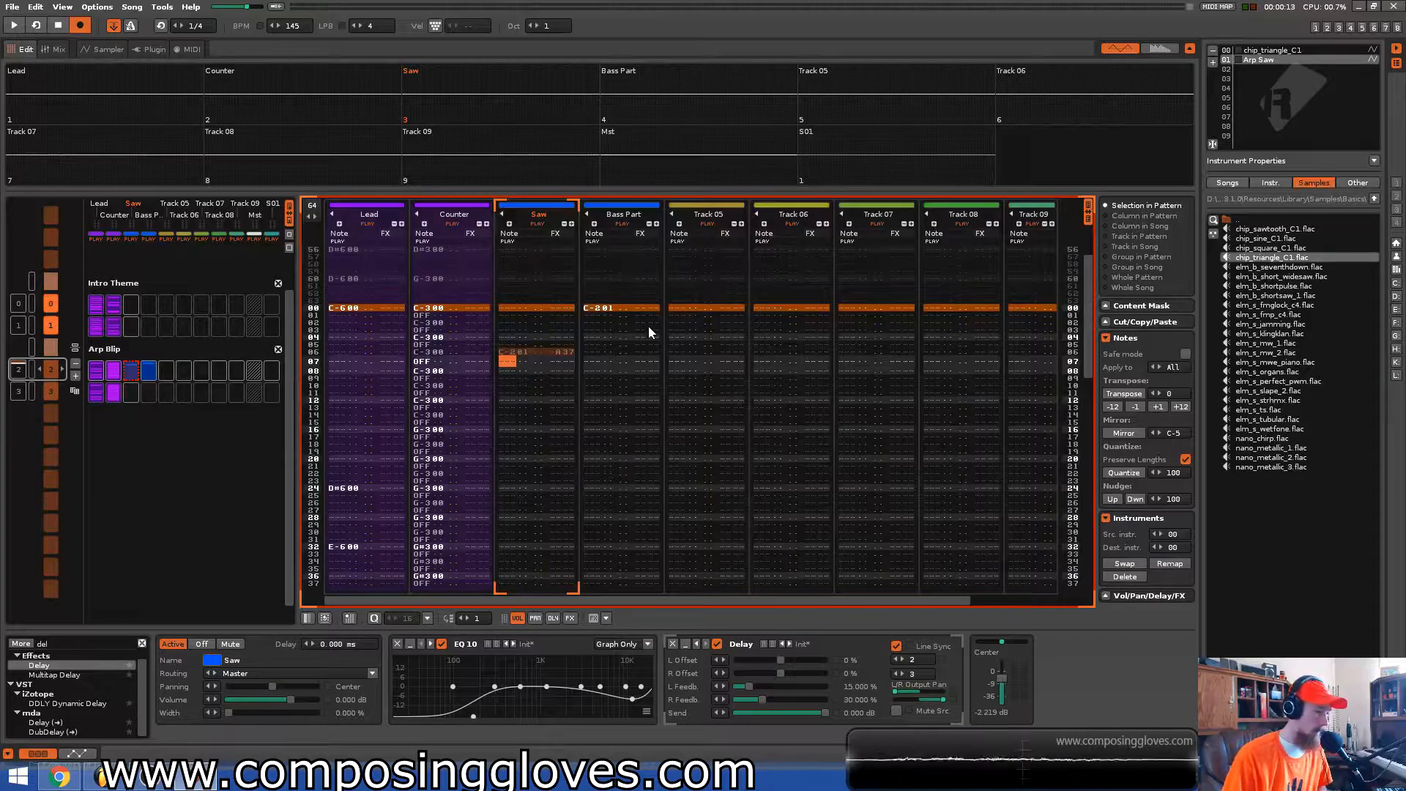
{"action": "key", "text": "space"}
{"action": "key", "text": "space"}
{"action": "key", "text": "Up"}
{"action": "key", "text": "Right"}
{"action": "key", "text": "Right"}
{"action": "key", "text": "Right"}
{"action": "key", "text": "Up"}
{"action": "key", "text": "Up"}
{"action": "key", "text": "Right"}
{"action": "key", "text": "Right"}
{"action": "key", "text": "Right"}
{"action": "key", "text": "Right"}
{"action": "key", "text": "Right"}
{"action": "key", "text": "Right"}
{"action": "key", "text": "Right"}
{"action": "key", "text": "Up"}
{"action": "key", "text": "Up"}
{"action": "key", "text": "Left"}
{"action": "key", "text": "a"}
Set the keyboard octave to 4, replace the note on line 06 of the Saw track with C-5, and play the pattern
{"action": "key", "text": "Down"}
{"action": "key", "text": "Left"}
{"action": "key", "text": "Left"}
{"action": "key", "text": "Left"}
{"action": "key", "text": "Left"}
{"action": "key", "text": "Left"}
{"action": "key", "text": "Down"}
{"action": "key", "text": "Down"}
{"action": "key", "text": "Down"}
{"action": "key", "text": "Left"}
{"action": "key", "text": "Left"}
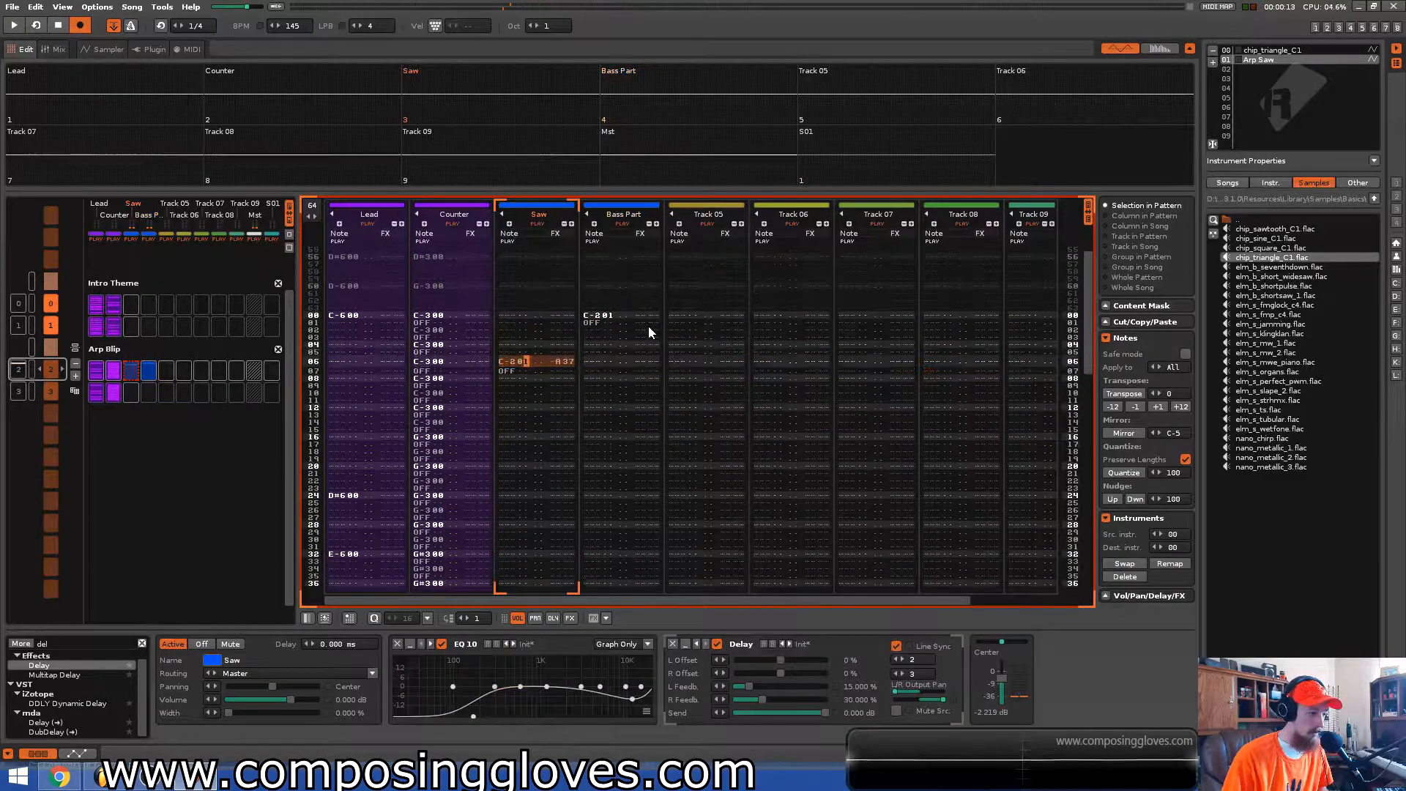
{"action": "key", "text": "Left"}
{"action": "key", "text": "Left"}
{"action": "key", "text": "KP_Multiply"}
{"action": "key", "text": "KP_Multiply"}
{"action": "key", "text": "KP_Multiply"}
{"action": "key", "text": "q"}
{"action": "key", "text": "Up"}
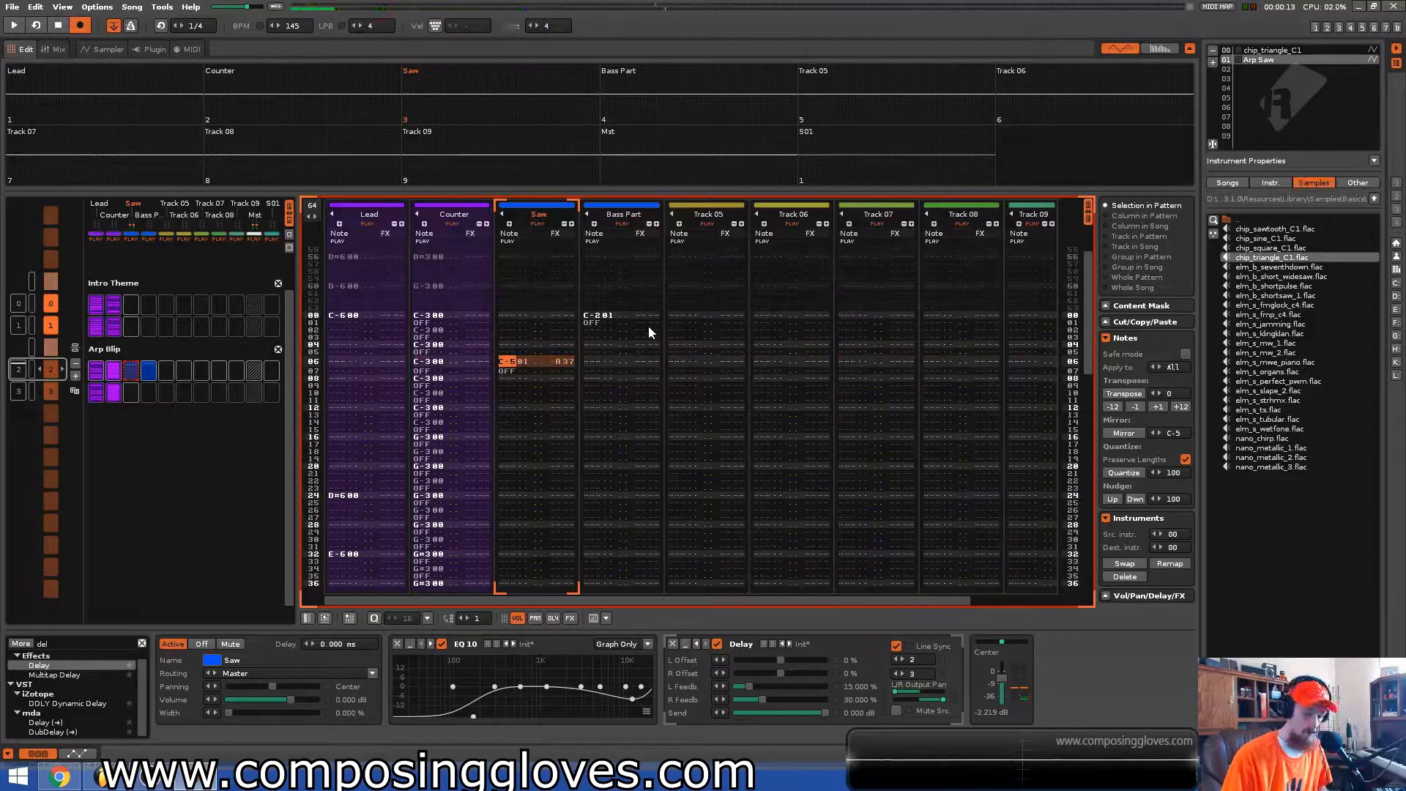
{"action": "key", "text": "space"}
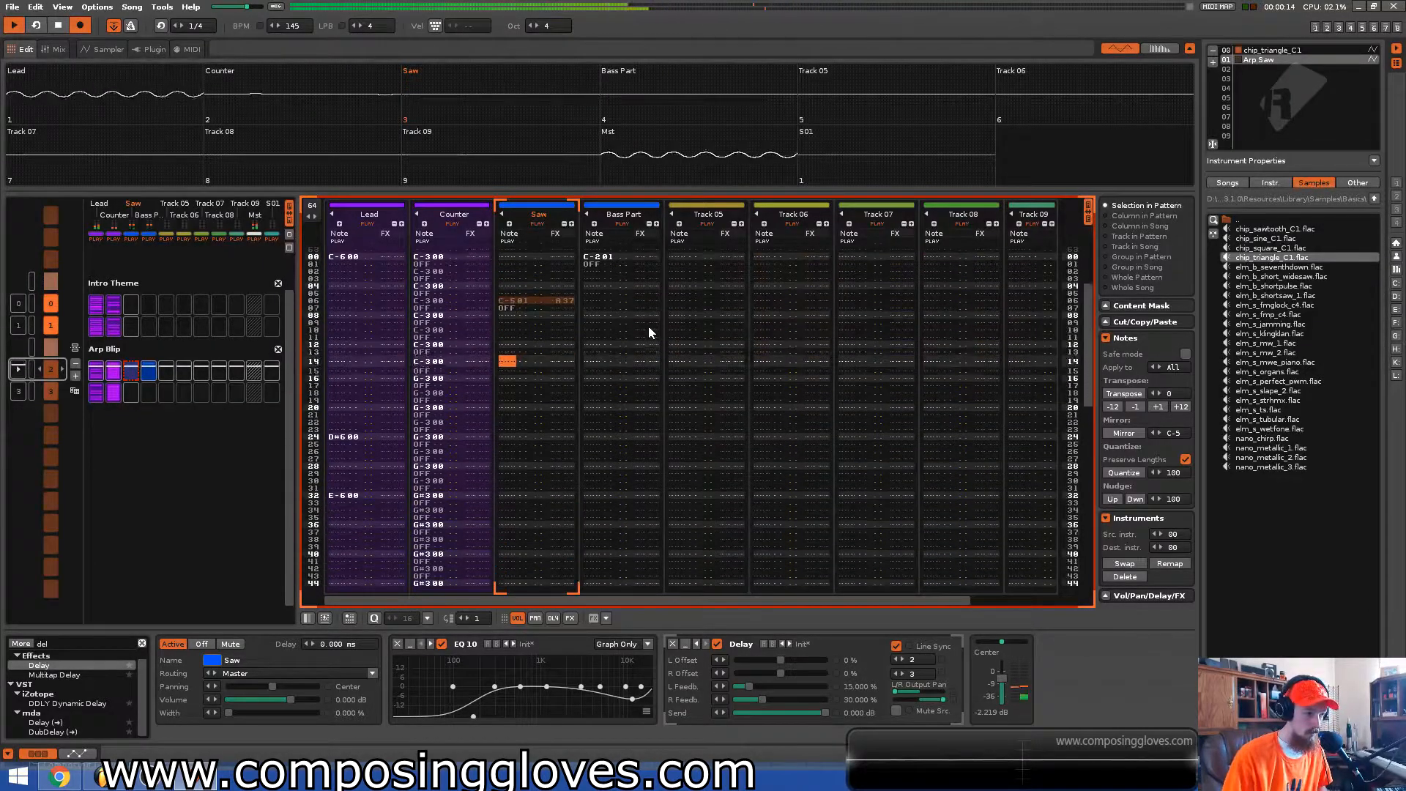
{"action": "key", "text": "space"}
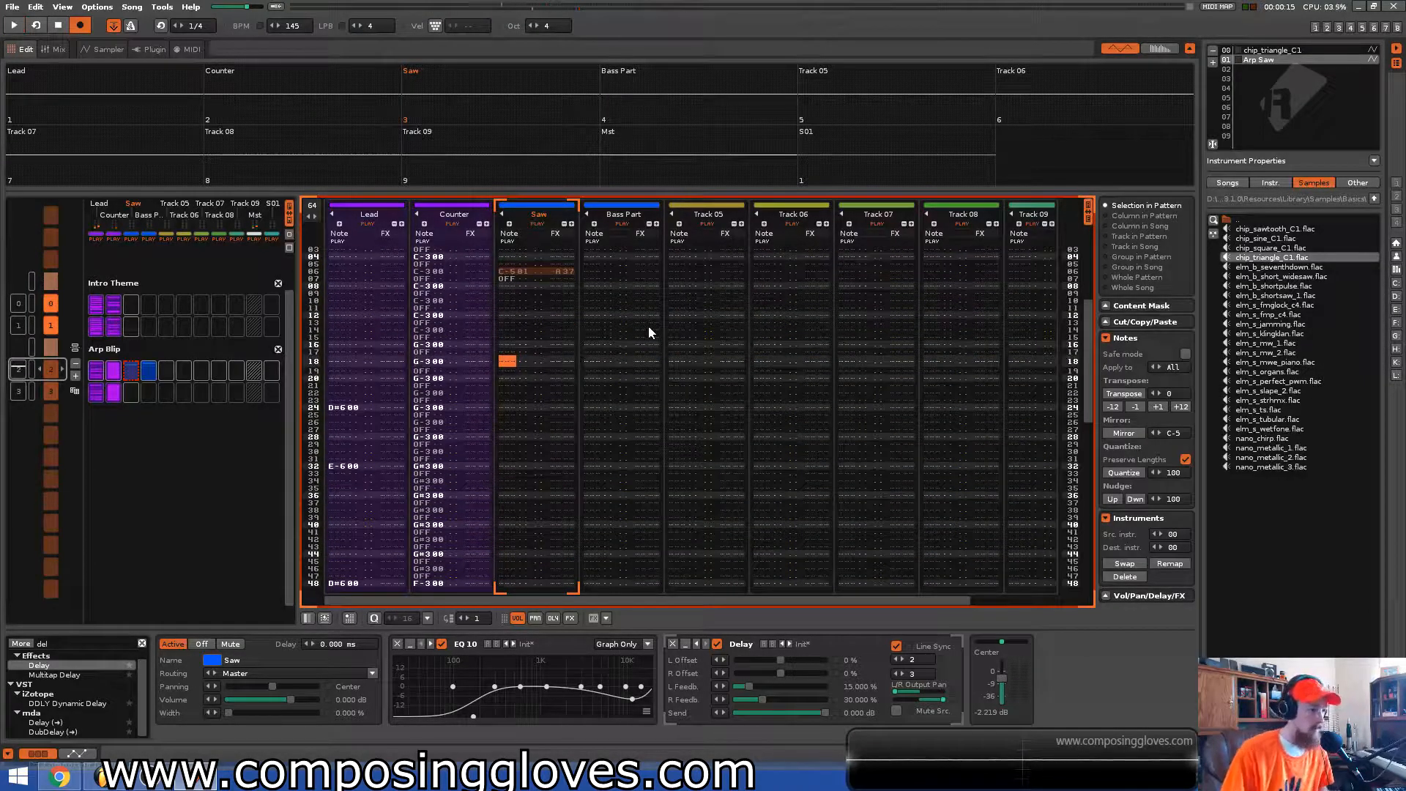
Set the Saw track delay's line-sync offsets to 3 for the first channel and 2 for the second, and audition the pattern
{"action": "left_click", "coordinate": [903, 660]}
{"action": "left_click", "coordinate": [897, 674]}
{"action": "key", "text": "space"}
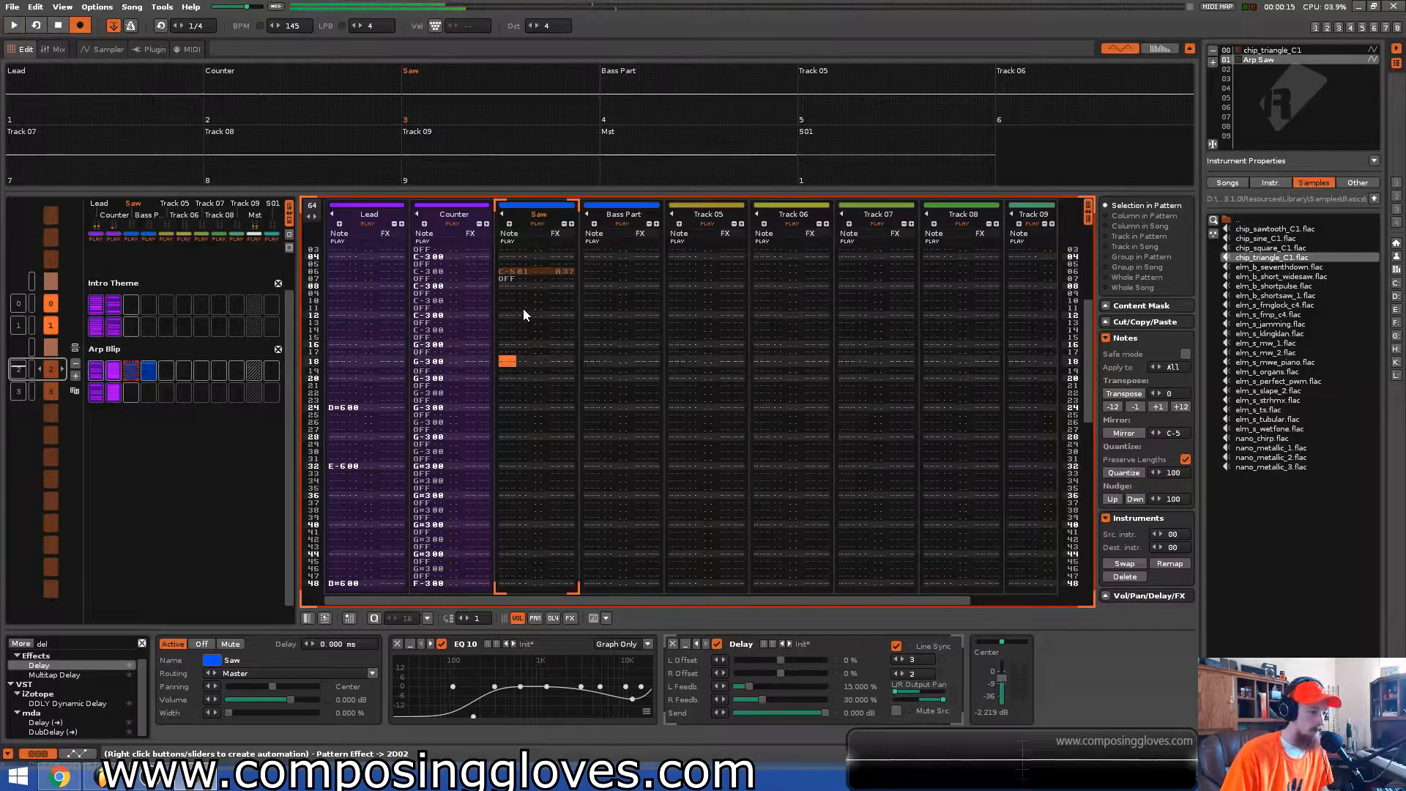
{"action": "key", "text": "space"}
{"action": "key", "text": "space"}
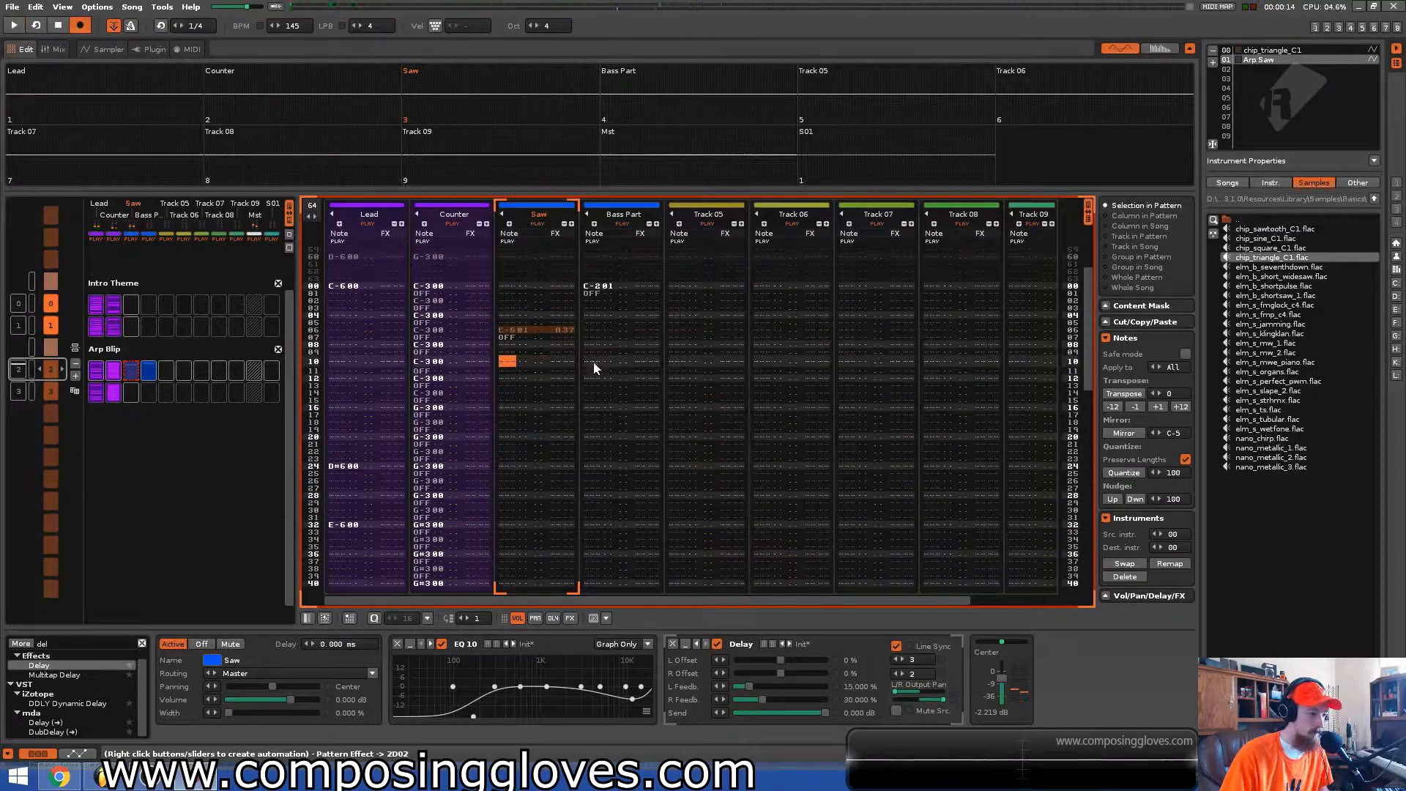
Delete the note and note-off on lines 00 and 01 of the Bass Part track
{"action": "left_click", "coordinate": [598, 286]}
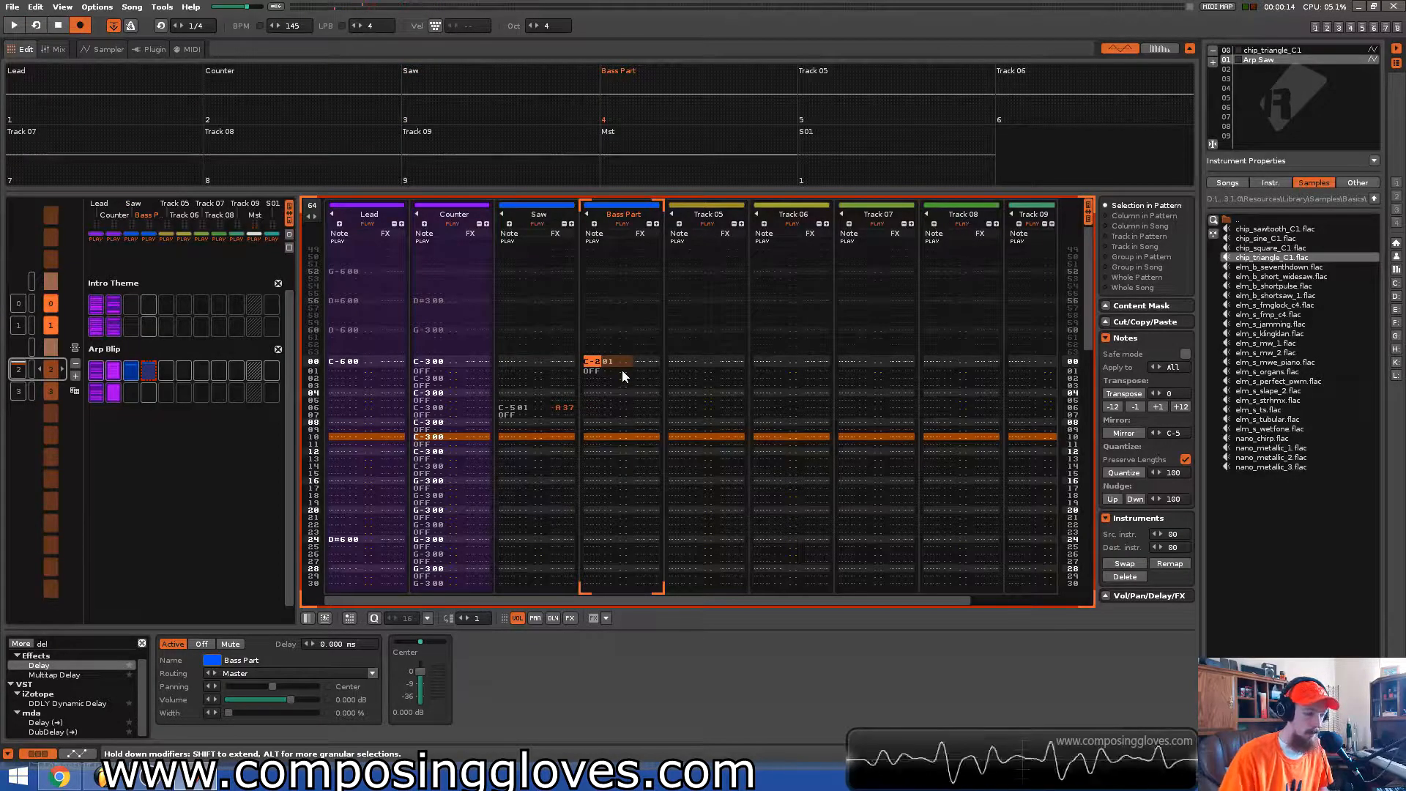
{"action": "key", "text": "Delete"}
{"action": "key", "text": "Delete"}
Select the C-5 arpeggio note and its note-off on lines 06–07 of the Saw track and play the pattern
{"action": "left_click", "coordinate": [513, 437]}
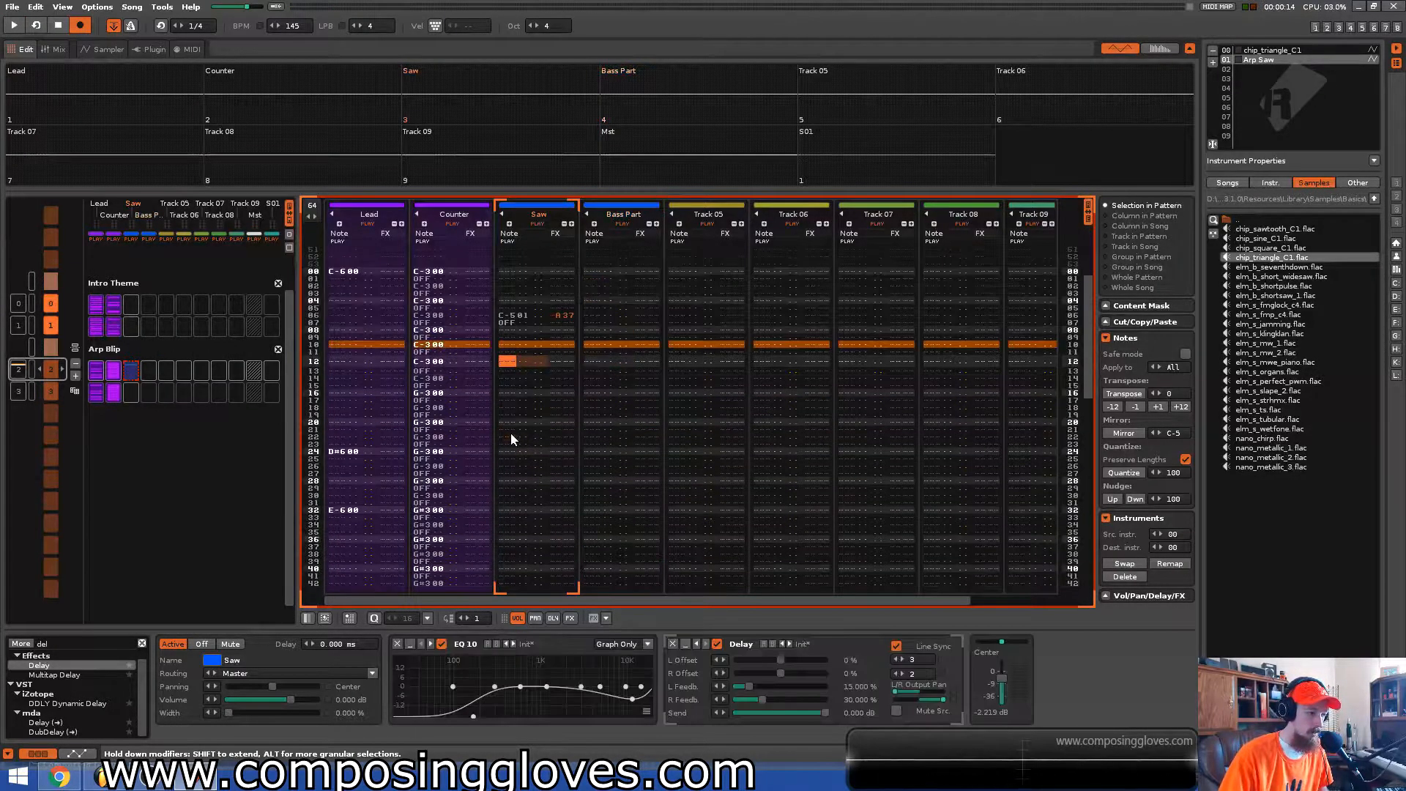
{"action": "left_click", "coordinate": [514, 315]}
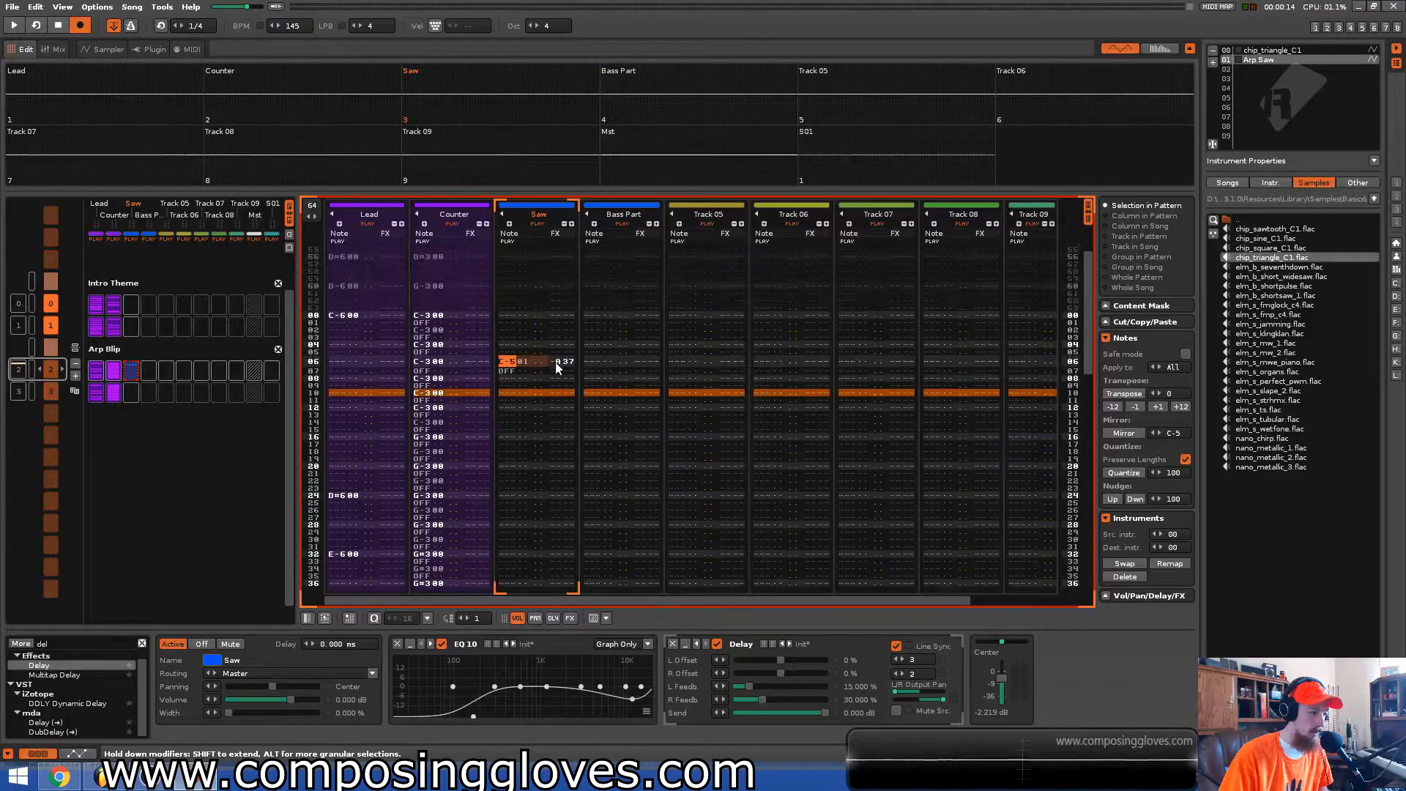
{"action": "left_click_drag", "start_coordinate": [578, 368], "coordinate": [564, 370]}
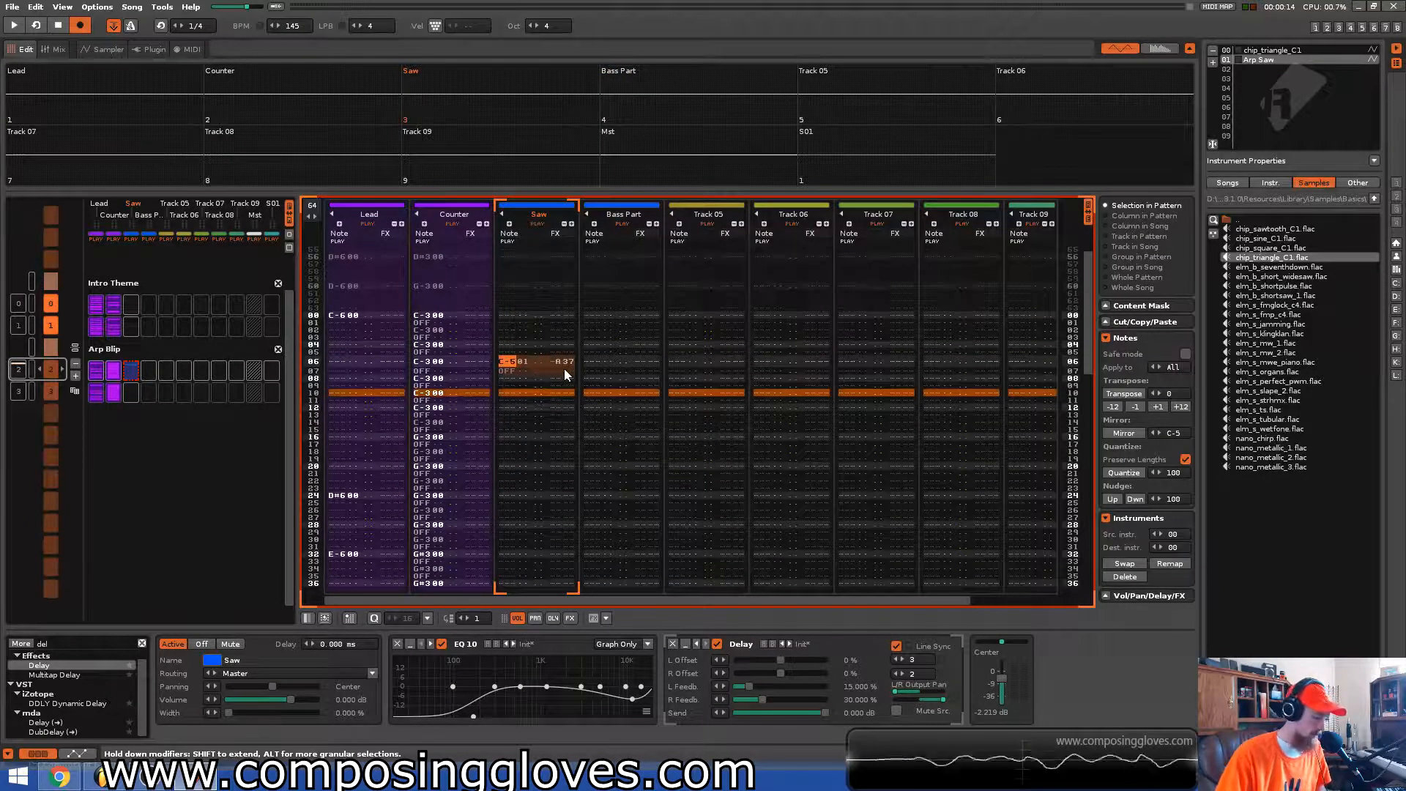
{"action": "key", "text": "space"}
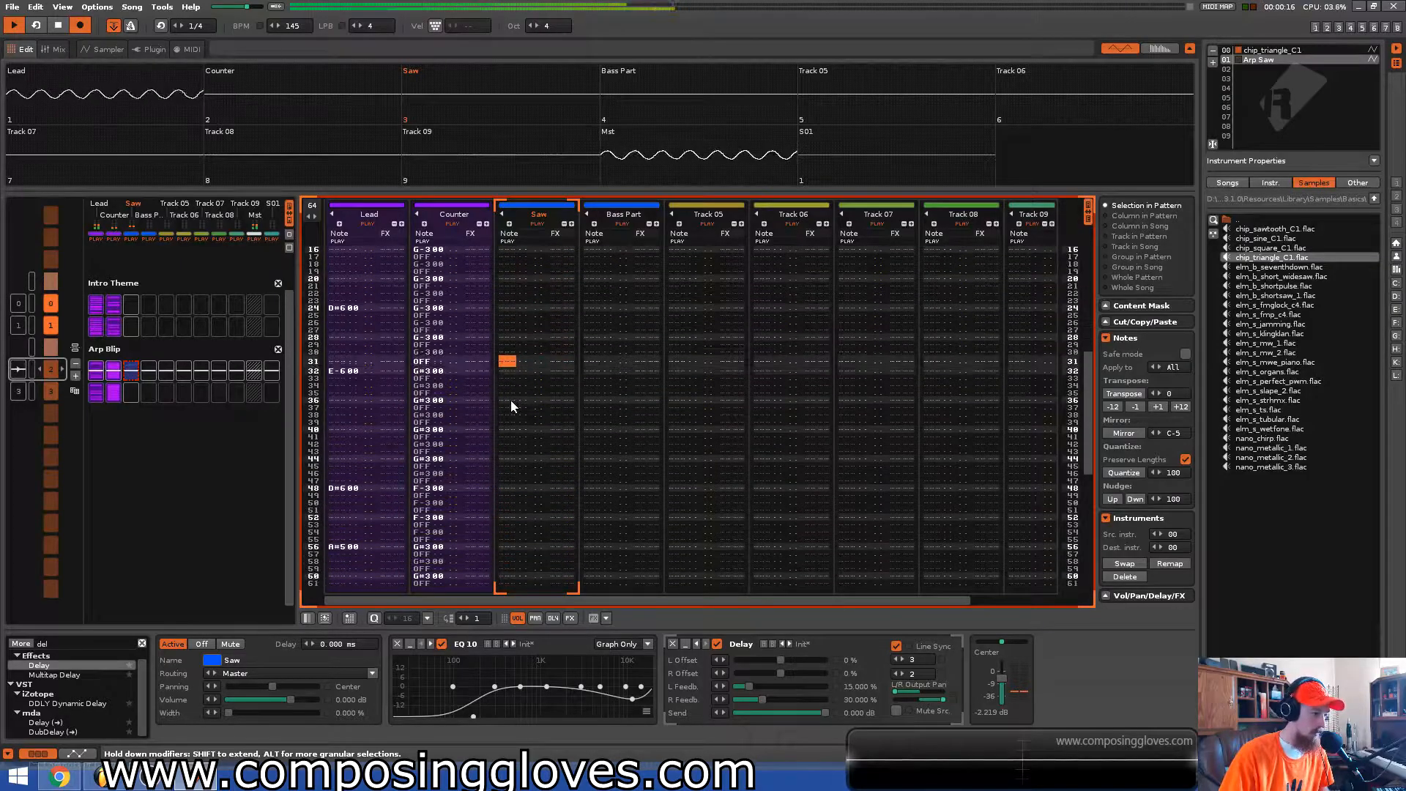
{"action": "key", "text": "space"}
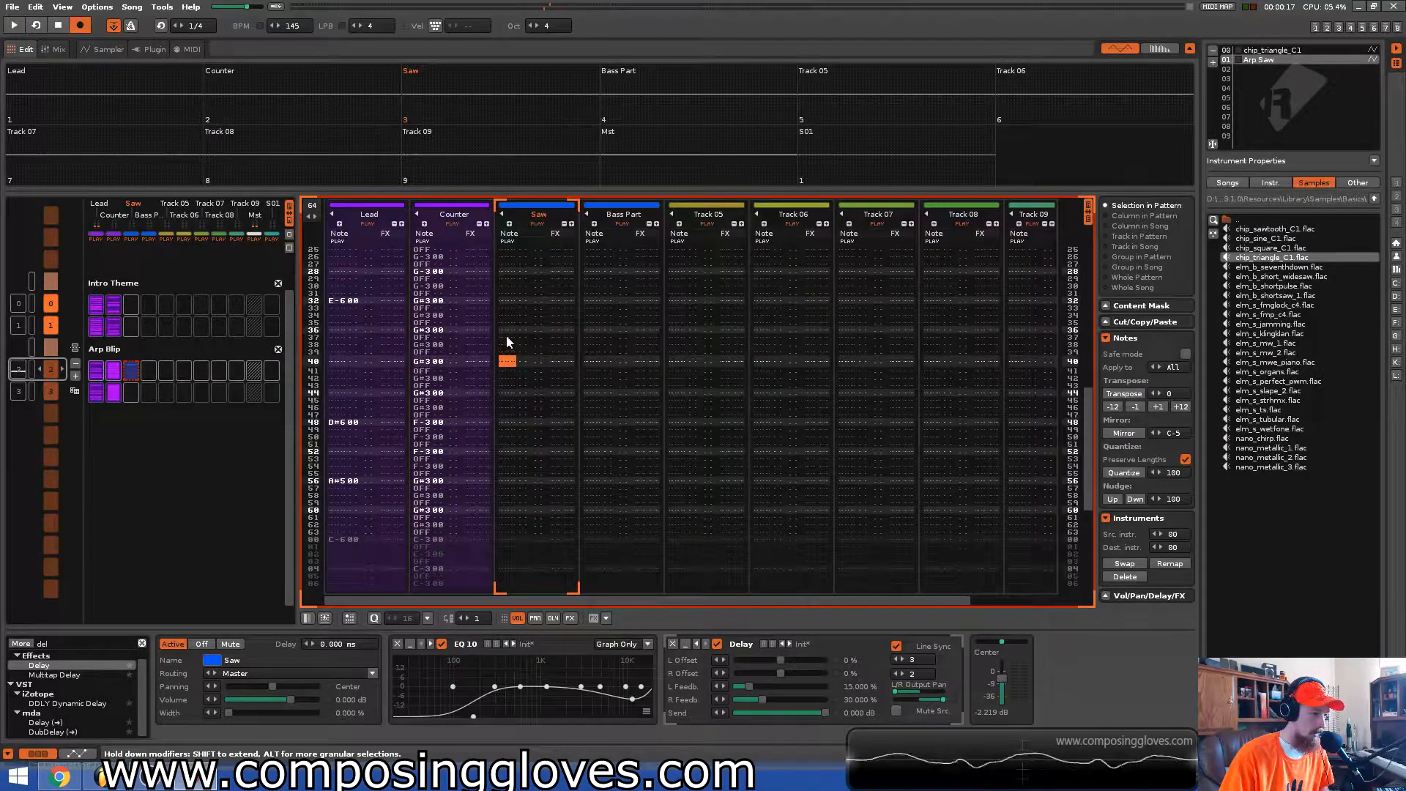
Enter an E-5 note on line 36 of the Saw track with the arpeggio effect A47
{"action": "left_click", "coordinate": [518, 301]}
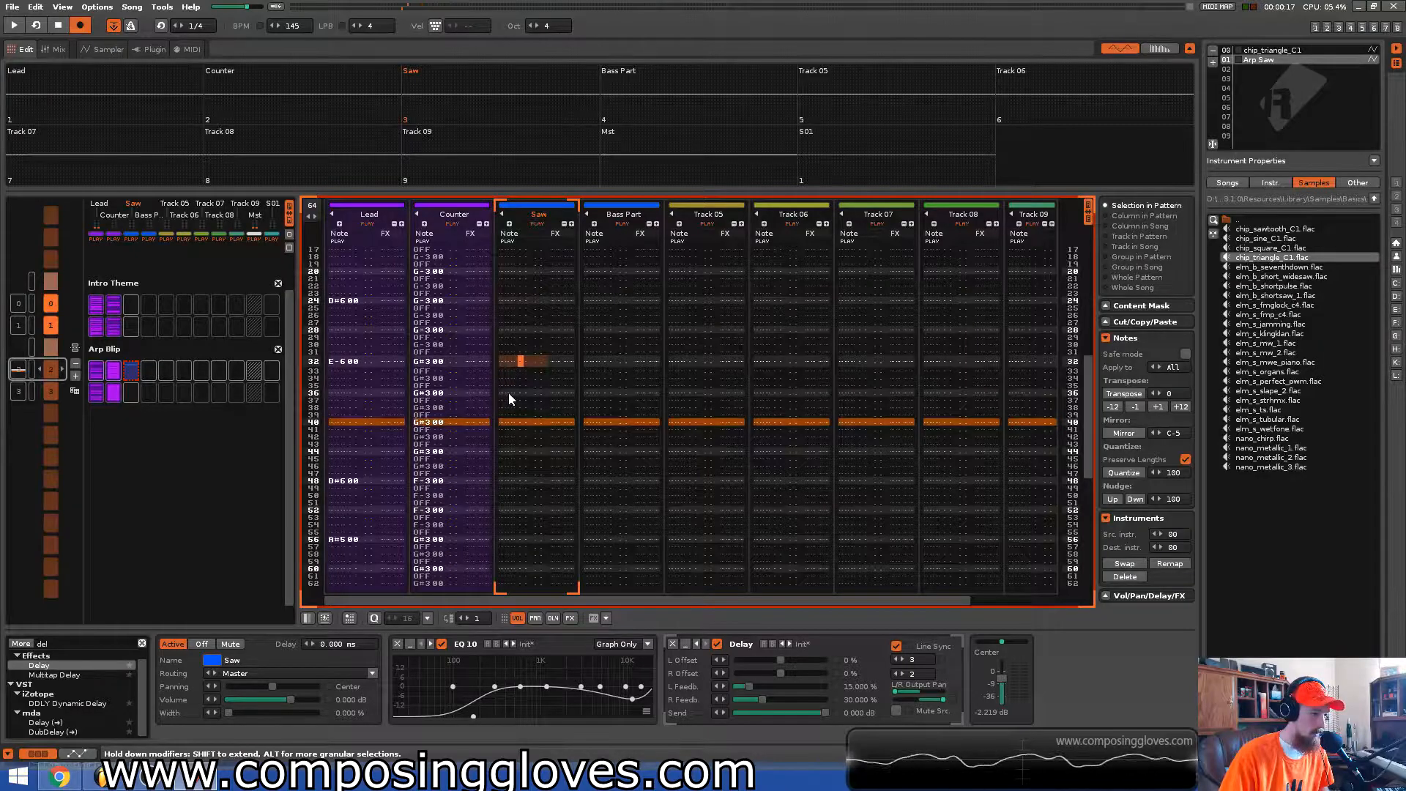
{"action": "left_click", "coordinate": [508, 393]}
{"action": "key", "text": "e"}
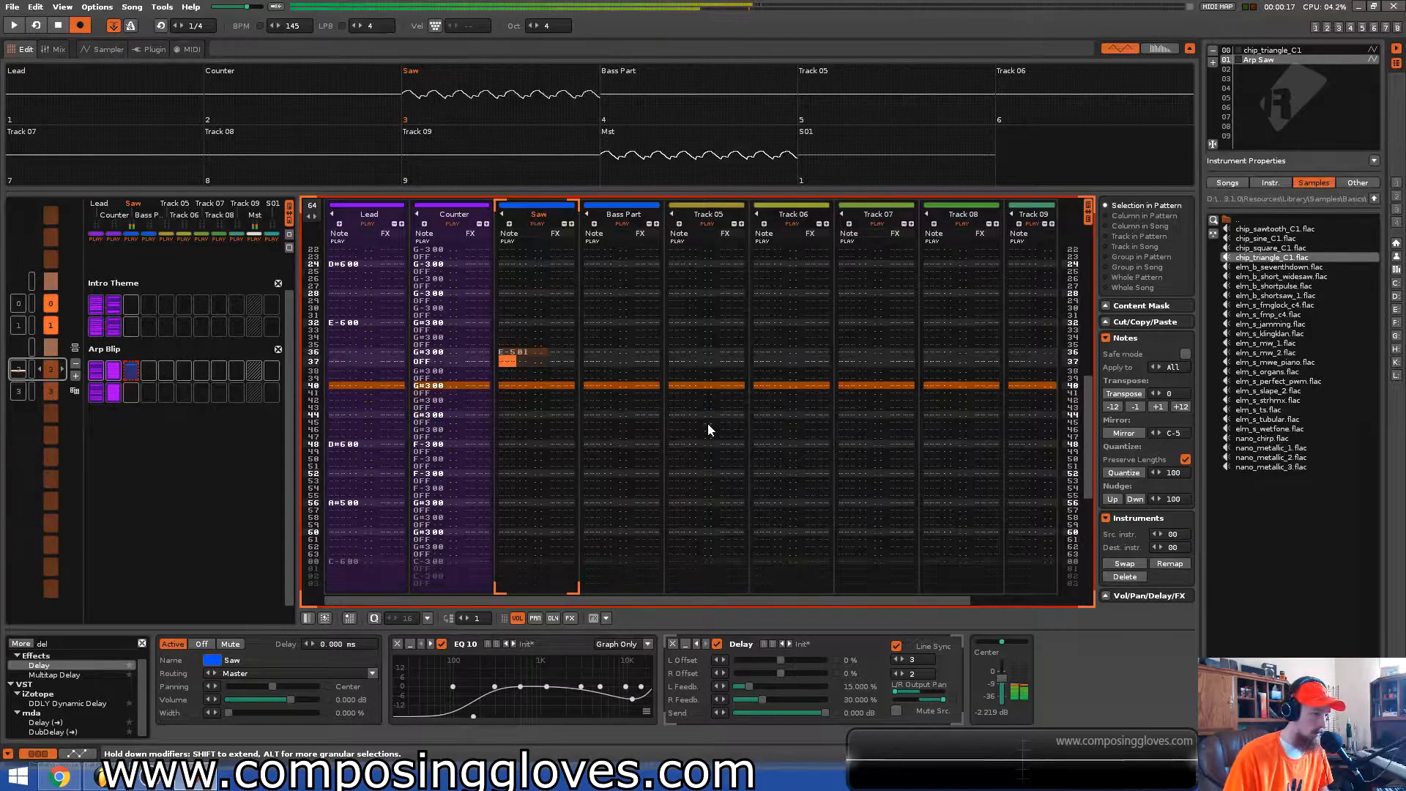
{"action": "key", "text": "Up"}
{"action": "key", "text": "Right"}
{"action": "key", "text": "Right"}
{"action": "key", "text": "Right"}
{"action": "key", "text": "Right"}
{"action": "key", "text": "Right"}
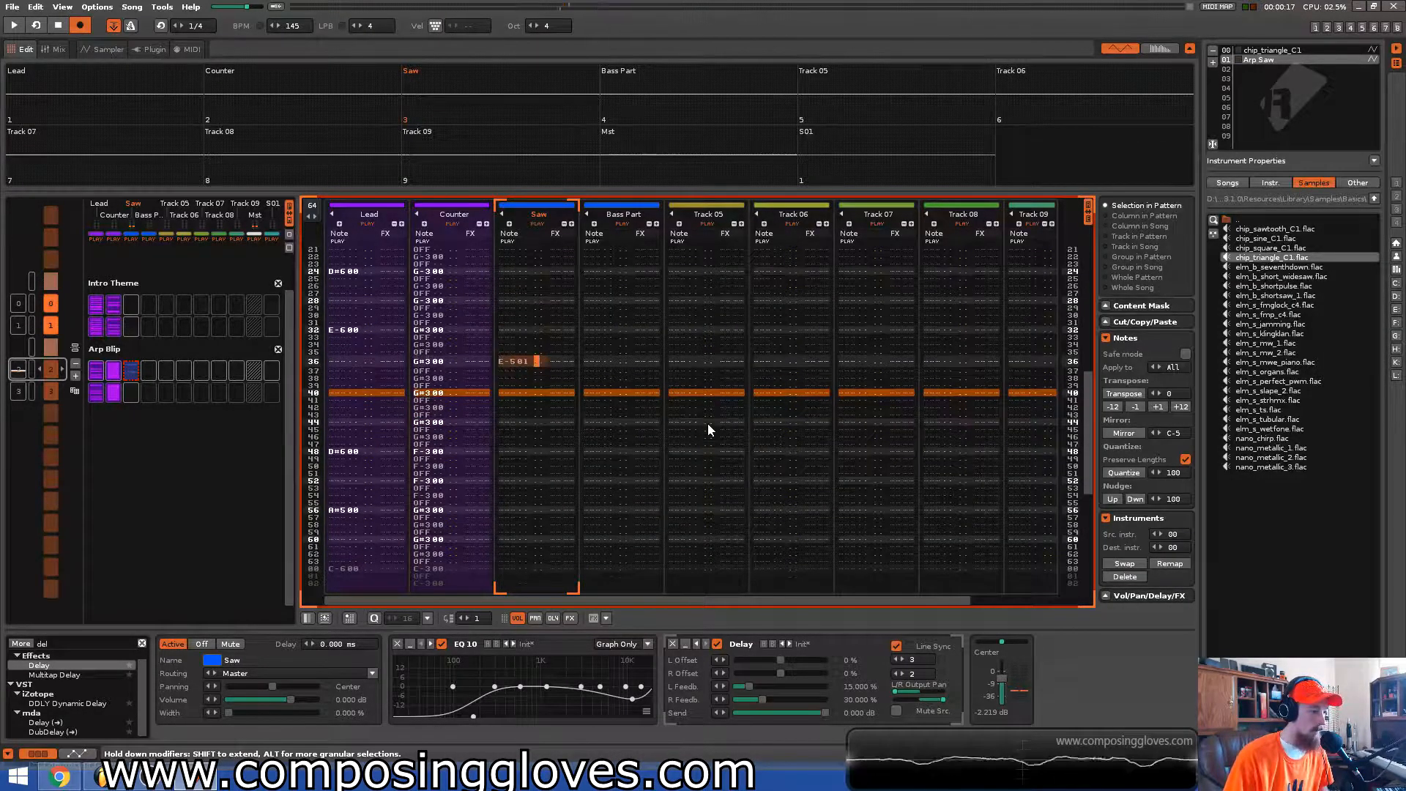
{"action": "type", "text": "a"}
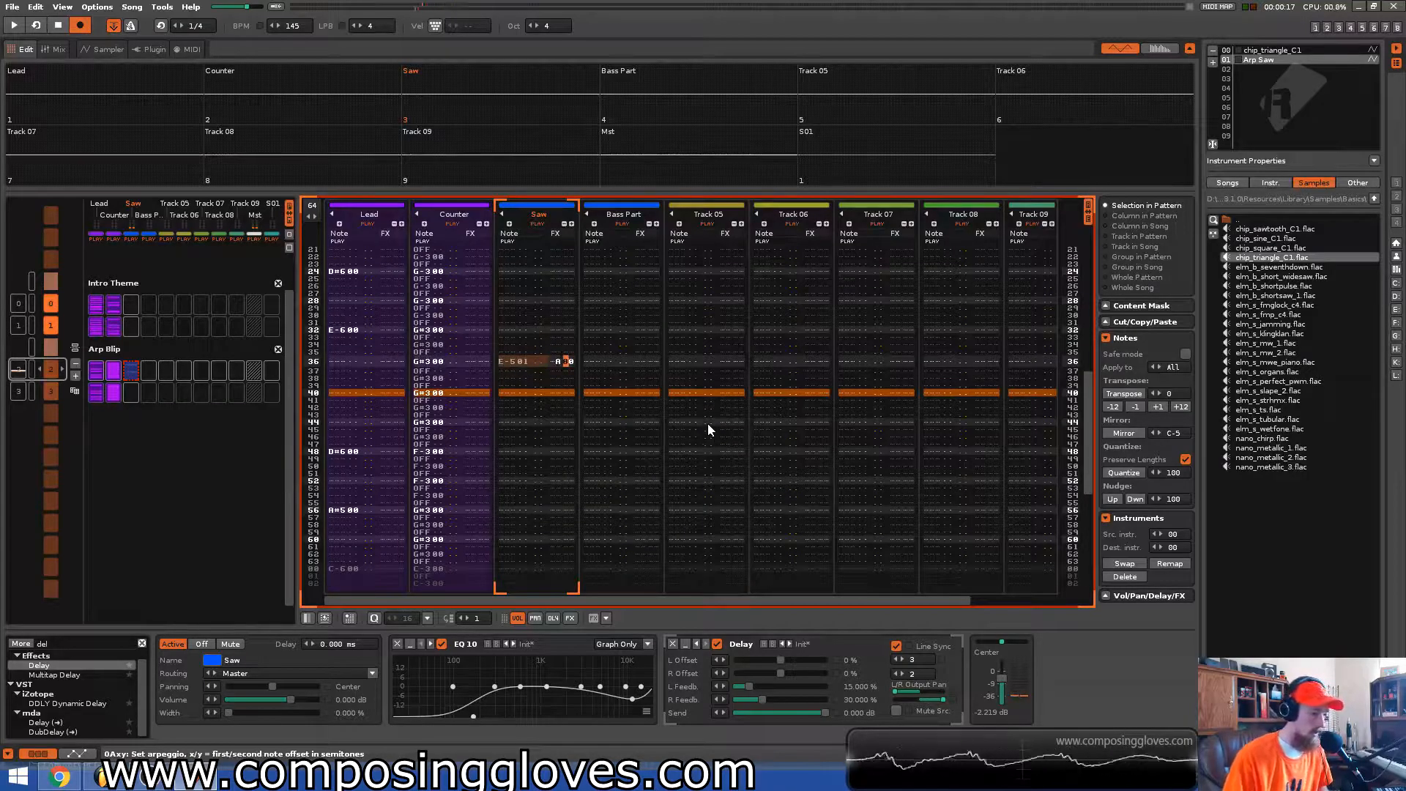
{"action": "type", "text": "47"}
Add a note-off on line 37 of the Saw track and play the pattern
{"action": "key", "text": "Up"}
{"action": "key", "text": "Up"}
{"action": "key", "text": "Up"}
{"action": "key", "text": "Up"}
{"action": "key", "text": "Up"}
{"action": "key", "text": "Left"}
{"action": "key", "text": "Down"}
{"action": "key", "text": "Down"}
{"action": "key", "text": "Down"}
{"action": "key", "text": "Down"}
{"action": "key", "text": "Down"}
{"action": "key", "text": "Down"}
{"action": "key", "text": "Left"}
{"action": "key", "text": "Left"}
{"action": "key", "text": "Left"}
{"action": "key", "text": "Left"}
{"action": "key", "text": "Left"}
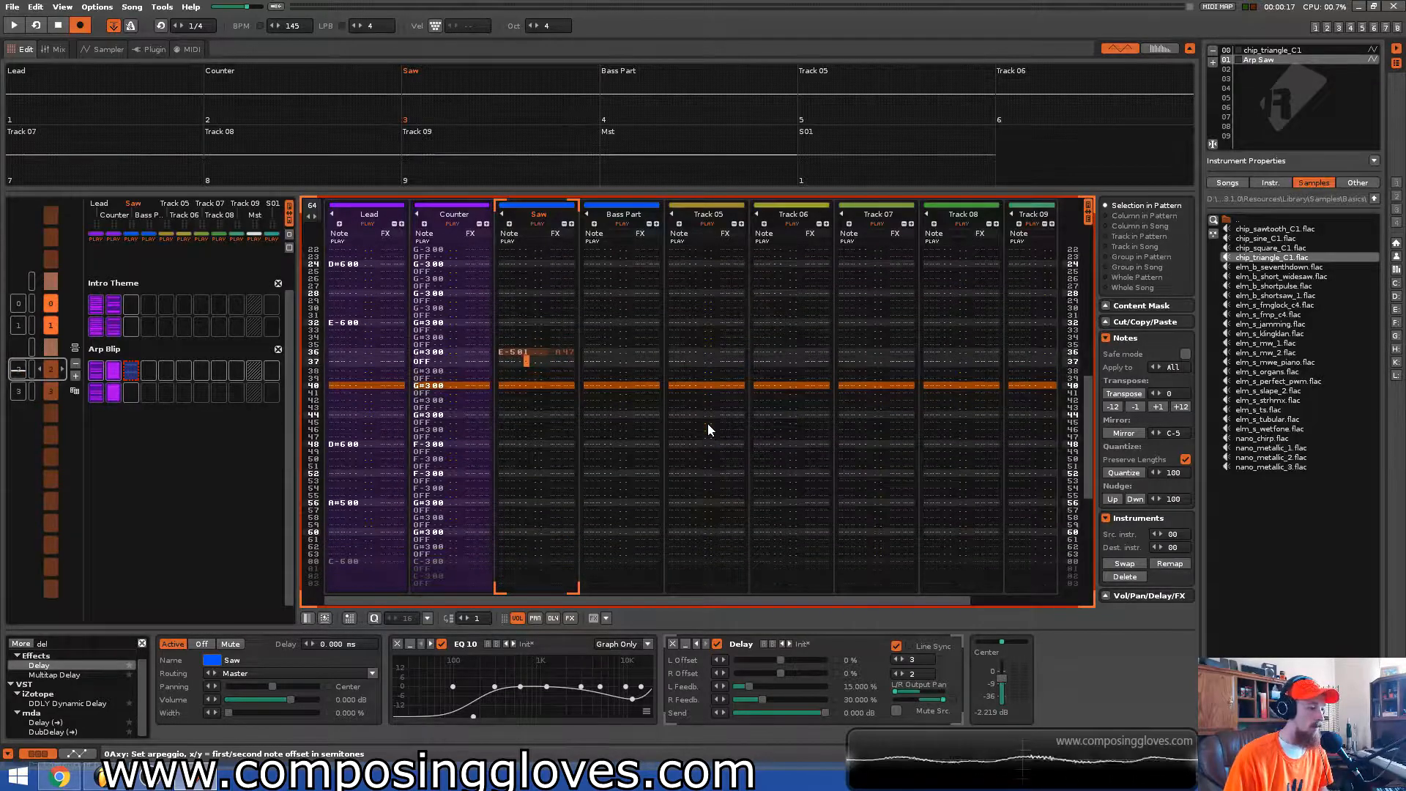
{"action": "key", "text": "space"}
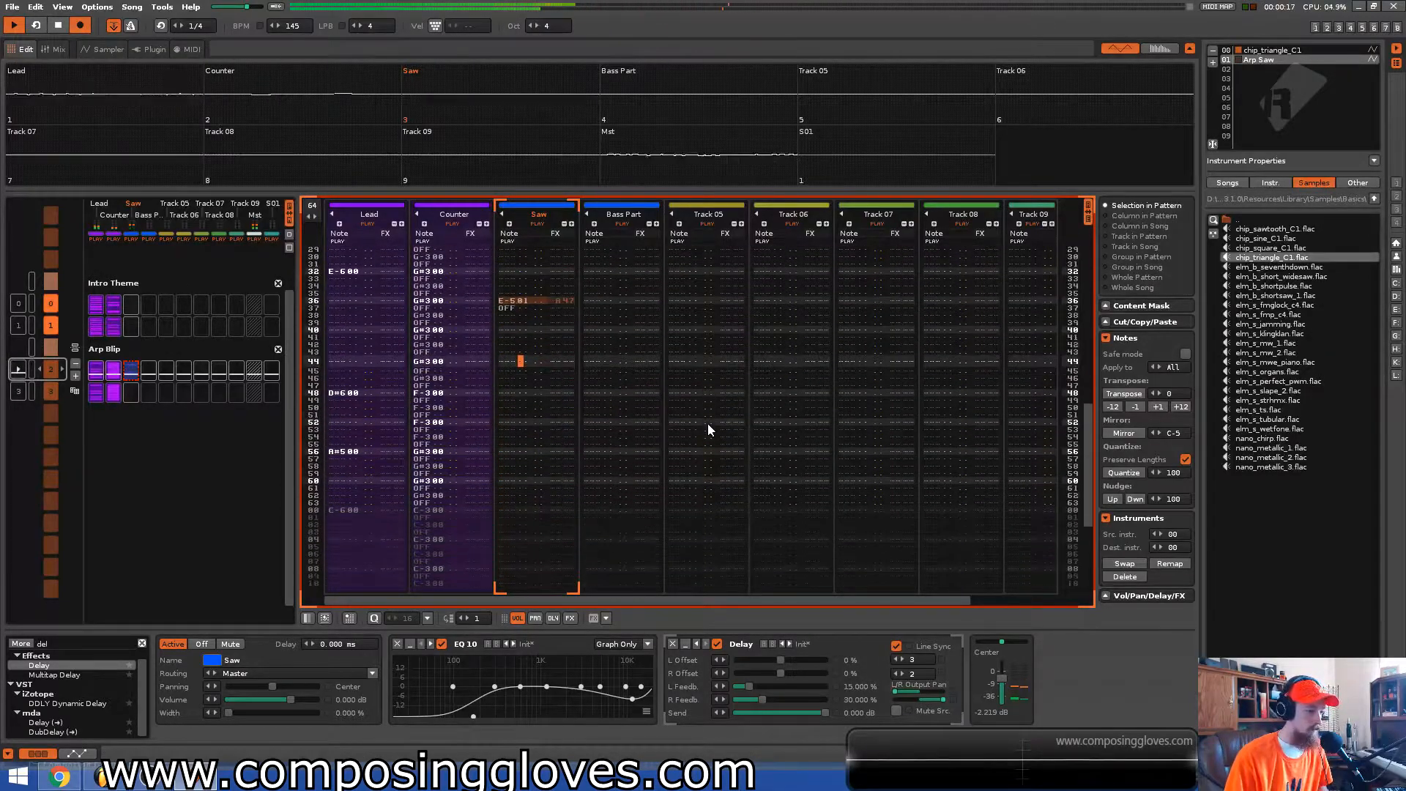
Move the E-5 arpeggio note and its note-off from line 36 to line 40 of the Saw track and play the pattern
{"action": "key", "text": "Up"}
{"action": "key", "text": "Up"}
{"action": "key", "text": "Up"}
{"action": "key", "text": "Up"}
{"action": "key", "text": "Up"}
{"action": "key", "text": "Up"}
{"action": "key", "text": "Up"}
{"action": "key", "text": "Left"}
{"action": "key", "text": "Up"}
{"action": "key", "text": "shift+Down"}
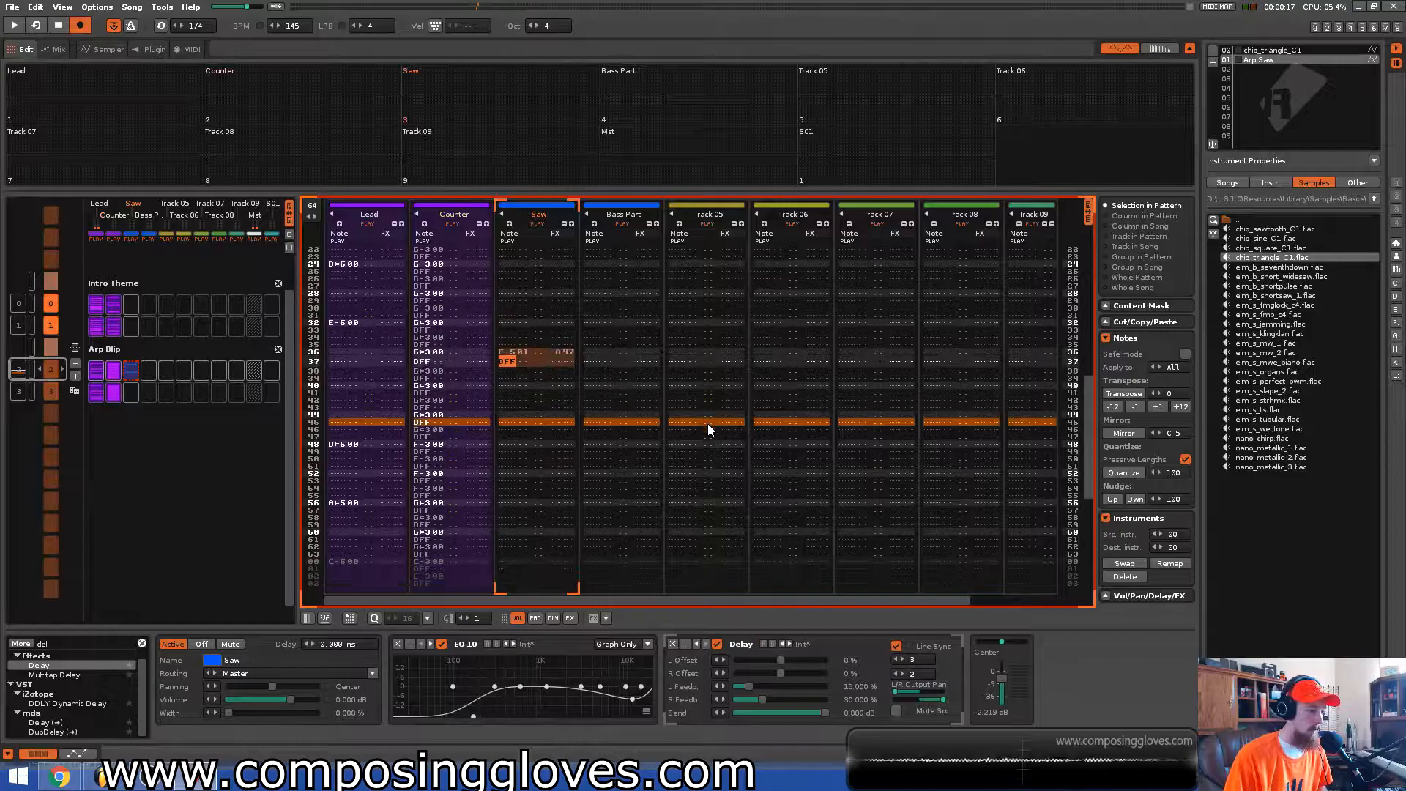
{"action": "key", "text": "Delete"}
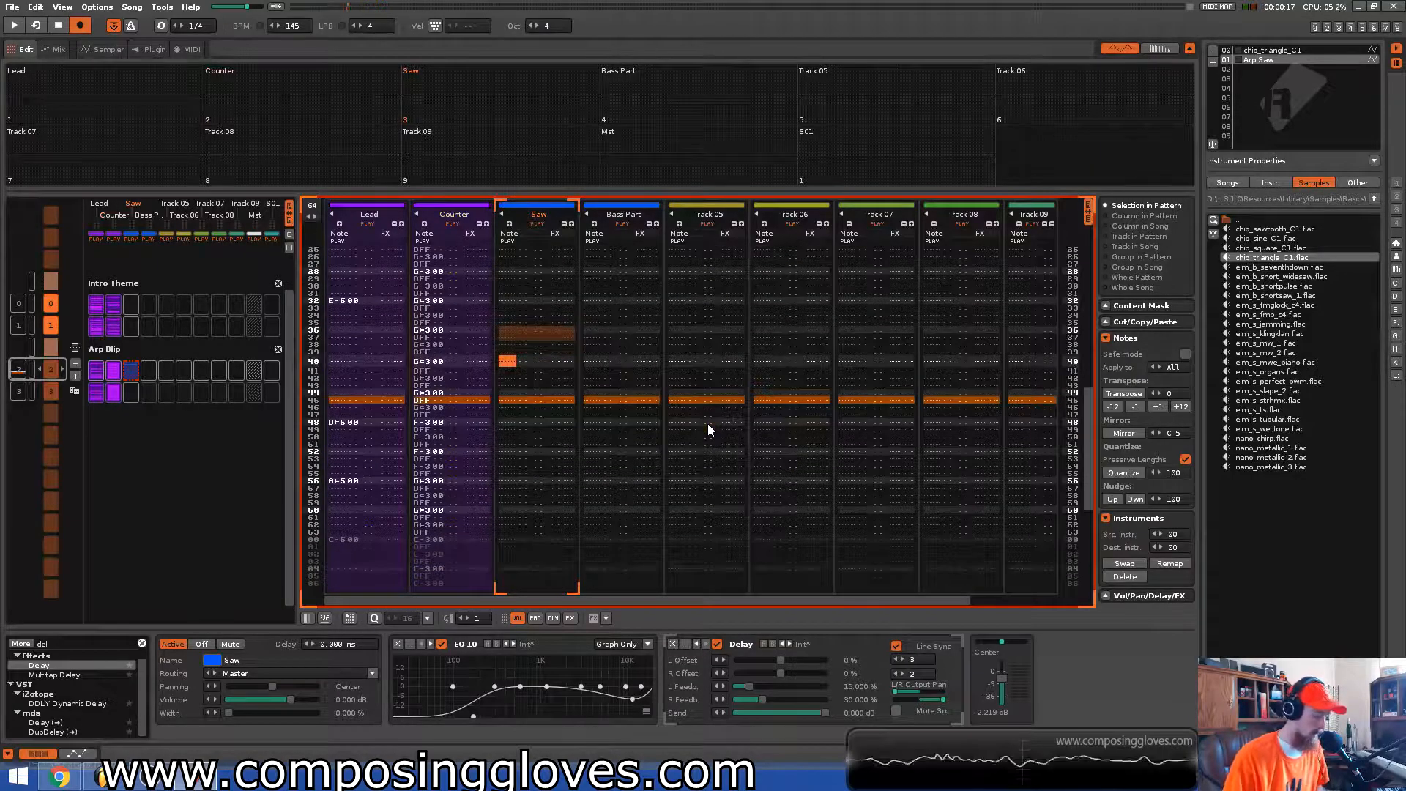
{"action": "key", "text": "space"}
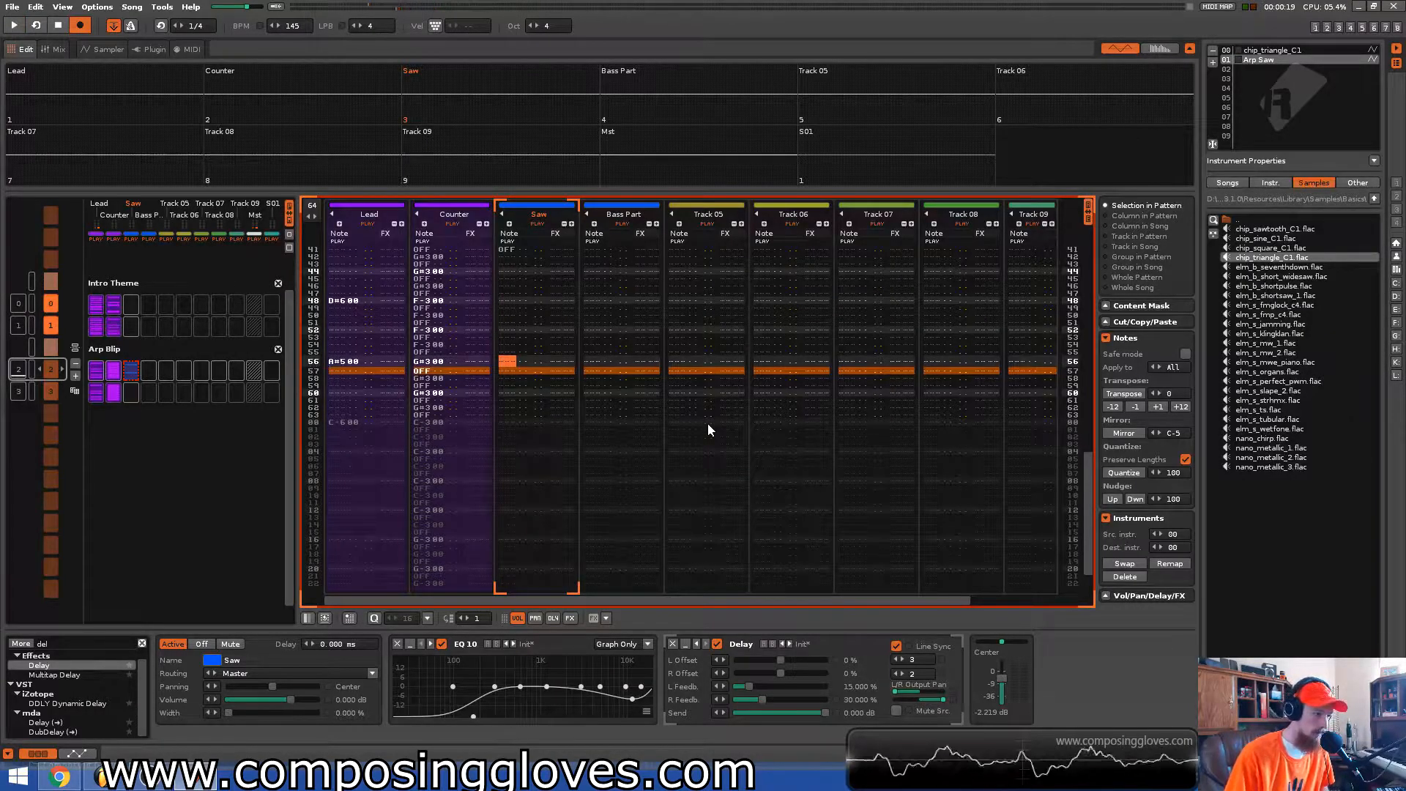
Enter a C-5 note on line 56 of the Saw track with the arpeggio effect AA4
{"action": "key", "text": "q"}
{"action": "key", "text": "Up"}
{"action": "key", "text": "Right"}
{"action": "key", "text": "Right"}
{"action": "key", "text": "Right"}
{"action": "key", "text": "Right"}
{"action": "key", "text": "Right"}
{"action": "key", "text": "Right"}
{"action": "type", "text": "a"}
{"action": "key", "text": "Up"}
{"action": "key", "text": "Right"}
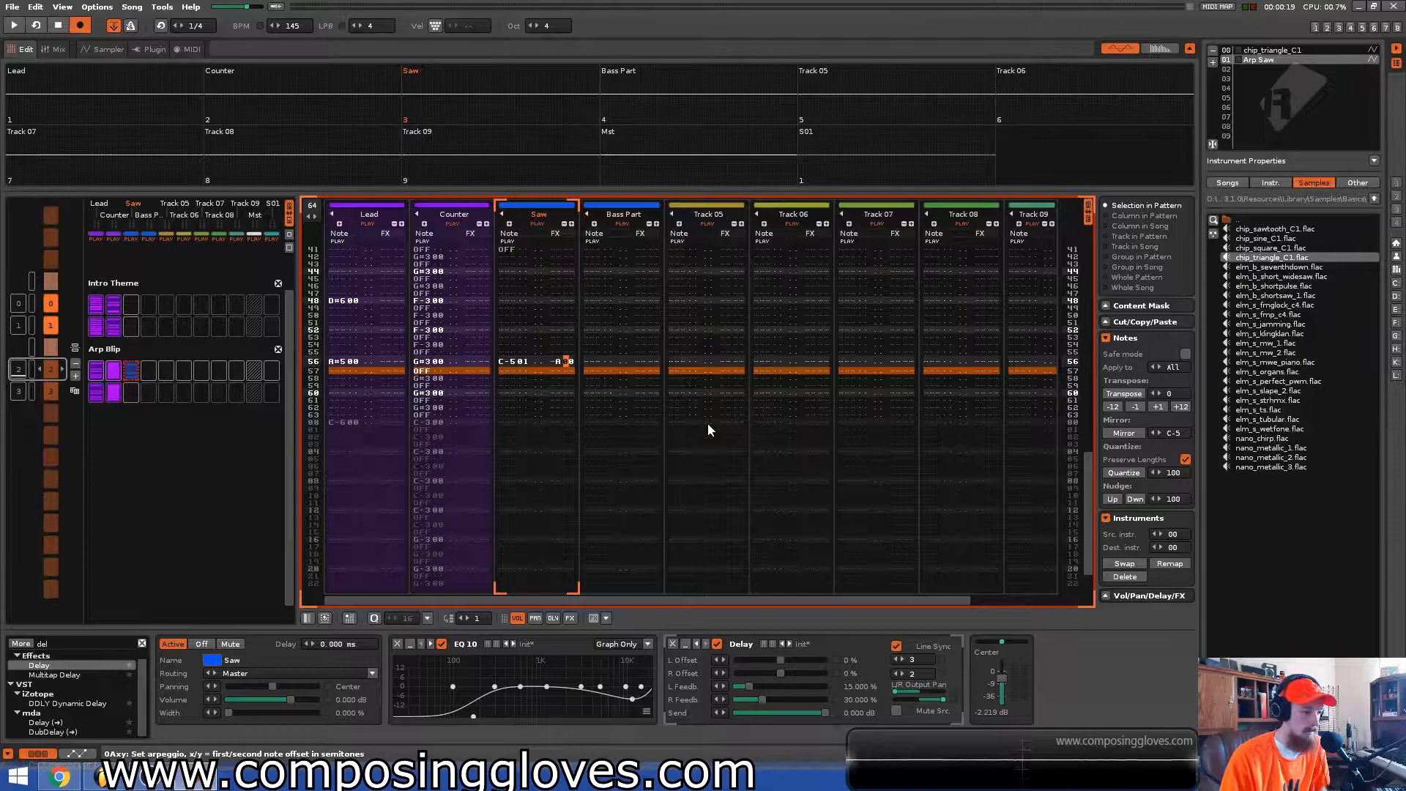
{"action": "type", "text": "a"}
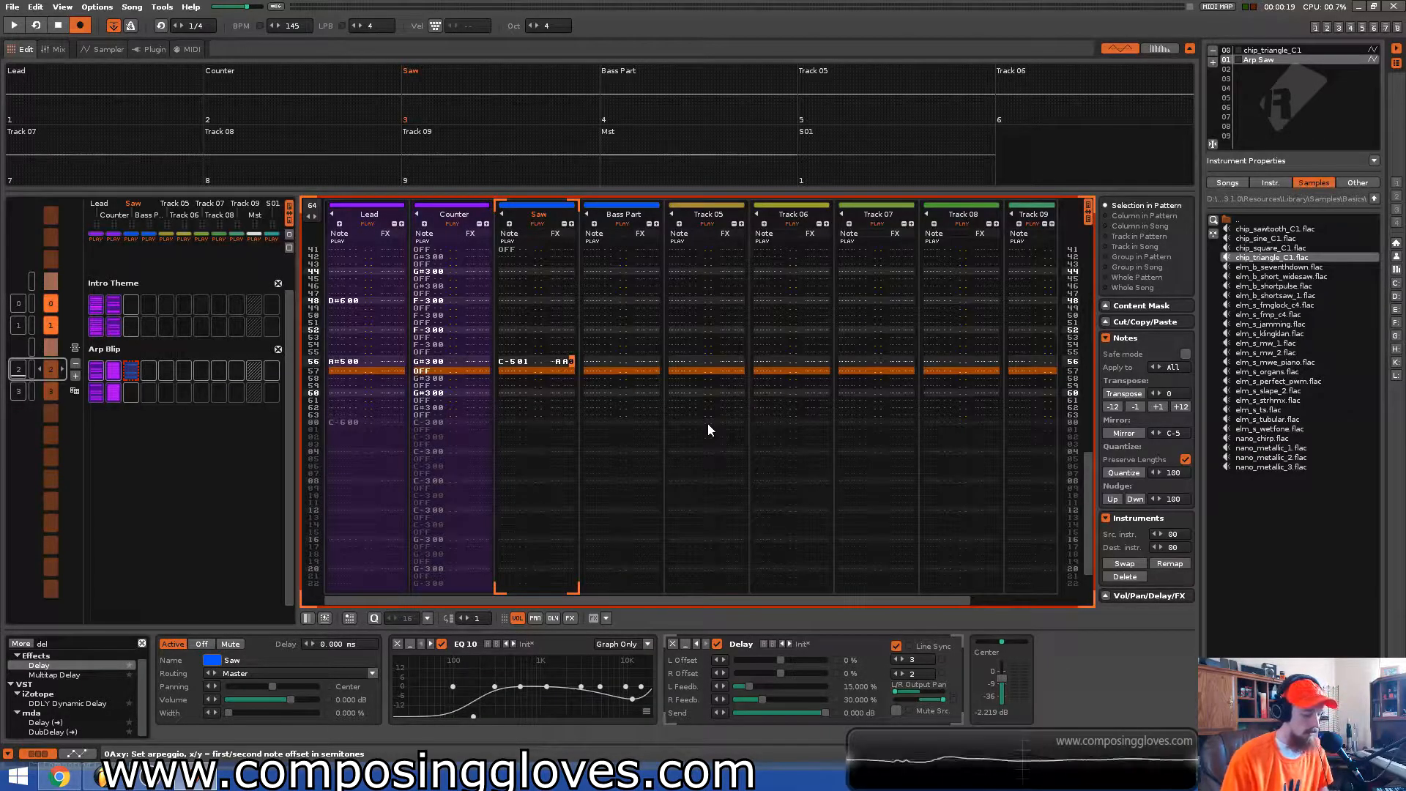
{"action": "type", "text": "4"}
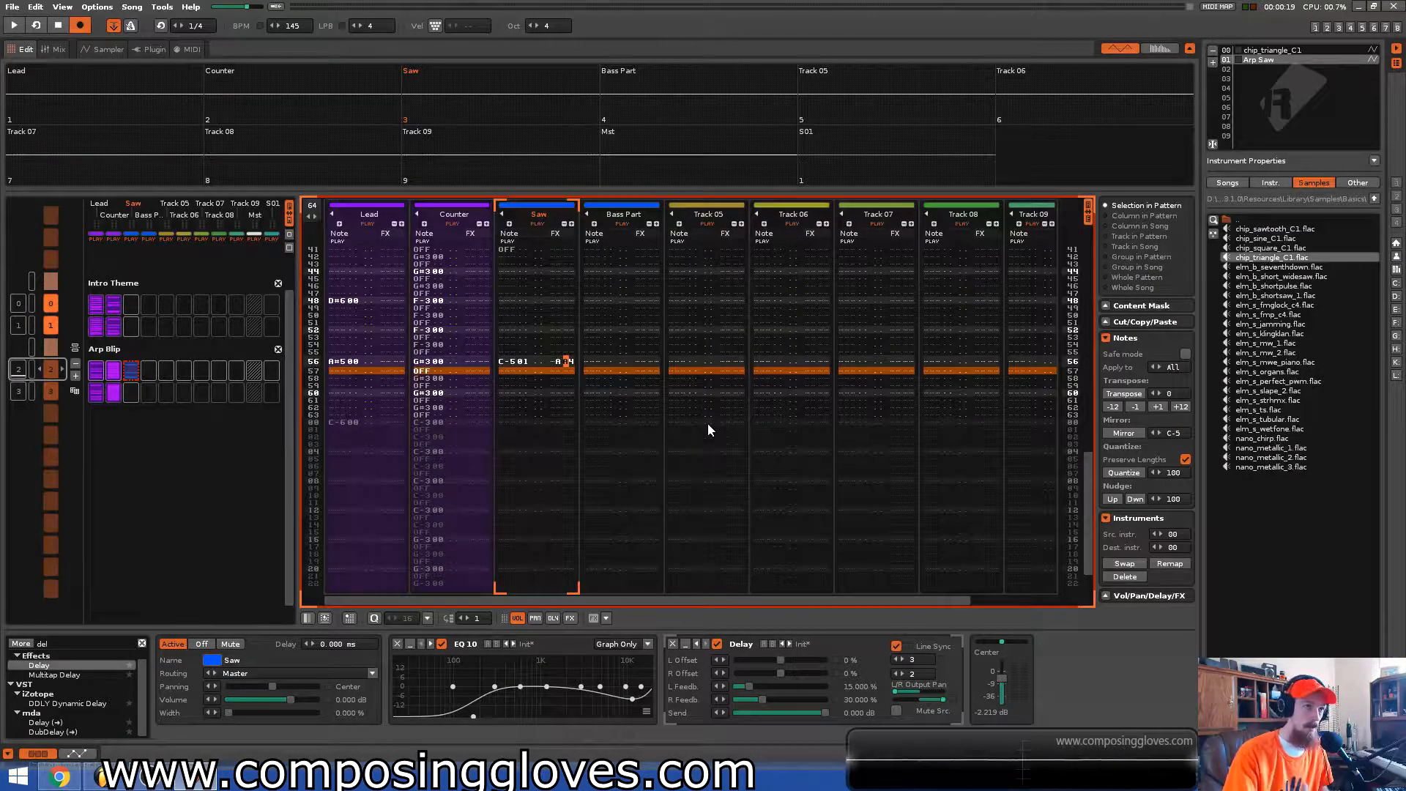
Add a note-off on line 57 of the Saw track and play through to the next pattern
{"action": "key", "text": "Up"}
{"action": "key", "text": "Up"}
{"action": "key", "text": "Left"}
{"action": "key", "text": "Down"}
{"action": "key", "text": "Left"}
{"action": "key", "text": "Right"}
{"action": "key", "text": "Left"}
{"action": "key", "text": "Down"}
{"action": "key", "text": "Right"}
{"action": "key", "text": "Left"}
{"action": "key", "text": "Up"}
{"action": "key", "text": "Left"}
{"action": "key", "text": "Left"}
{"action": "key", "text": "Left"}
{"action": "key", "text": "Left"}
{"action": "key", "text": "Left"}
{"action": "key", "text": "Down"}
{"action": "key", "text": "Up"}
{"action": "key", "text": "Up"}
{"action": "key", "text": "Up"}
{"action": "key", "text": "Right"}
{"action": "key", "text": "space"}
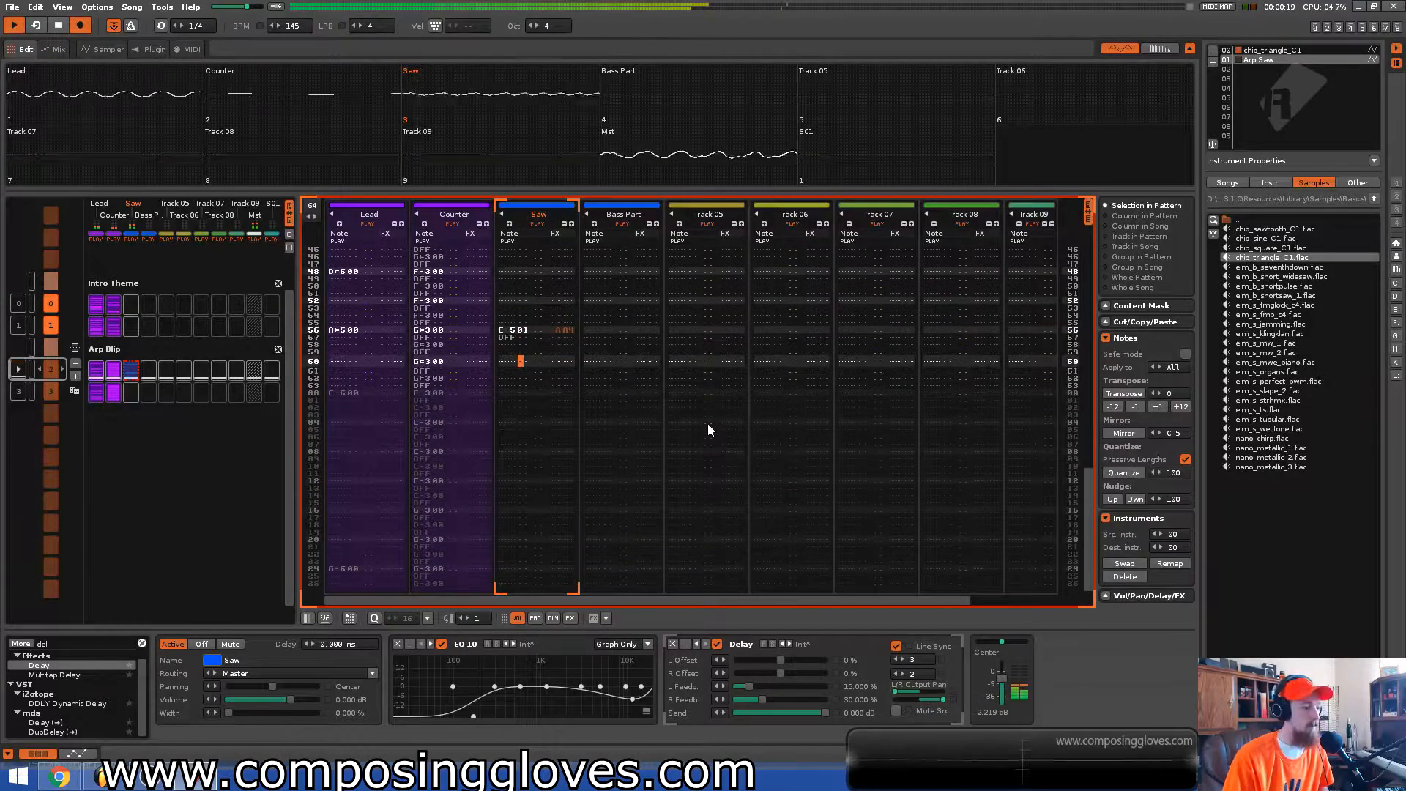
{"action": "key", "text": "space"}
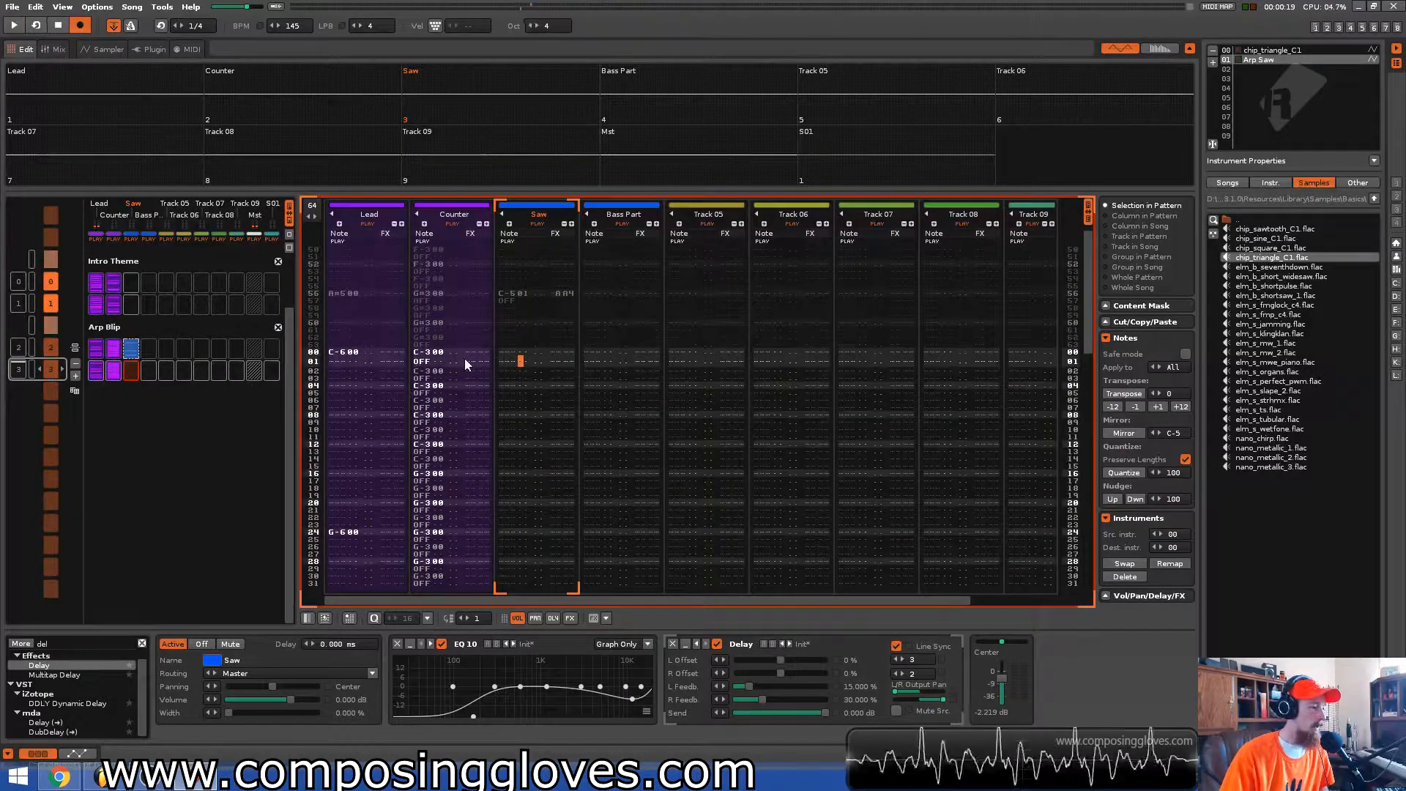
In pattern 3, enter a C-2 note on line 00 of the Bass Part track using octave 1, with a note-off on line 01
{"action": "left_click", "coordinate": [608, 361]}
{"action": "key", "text": "space"}
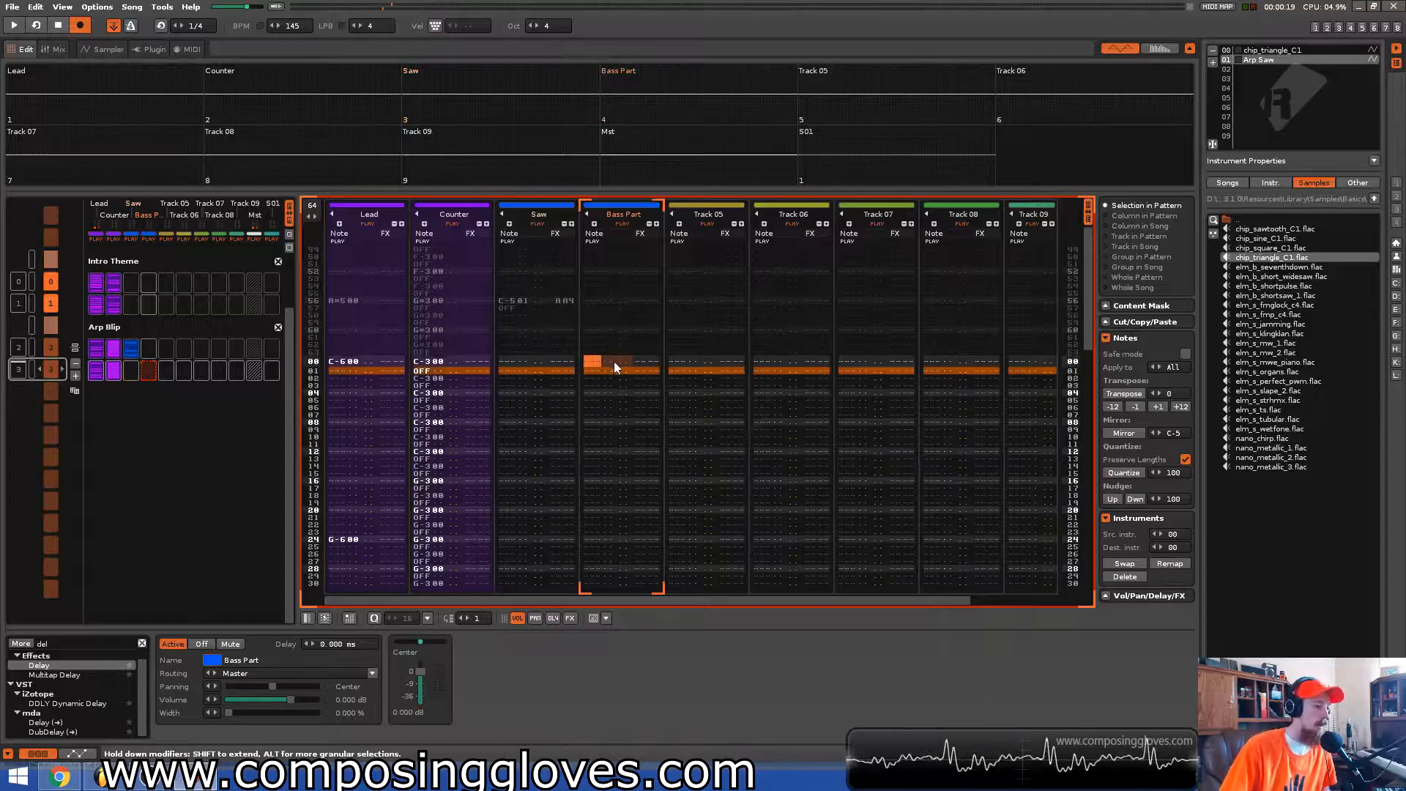
{"action": "key", "text": "q"}
{"action": "key", "text": "Up"}
{"action": "key", "text": "KP_Divide"}
{"action": "key", "text": "KP_Divide"}
{"action": "key", "text": "q"}
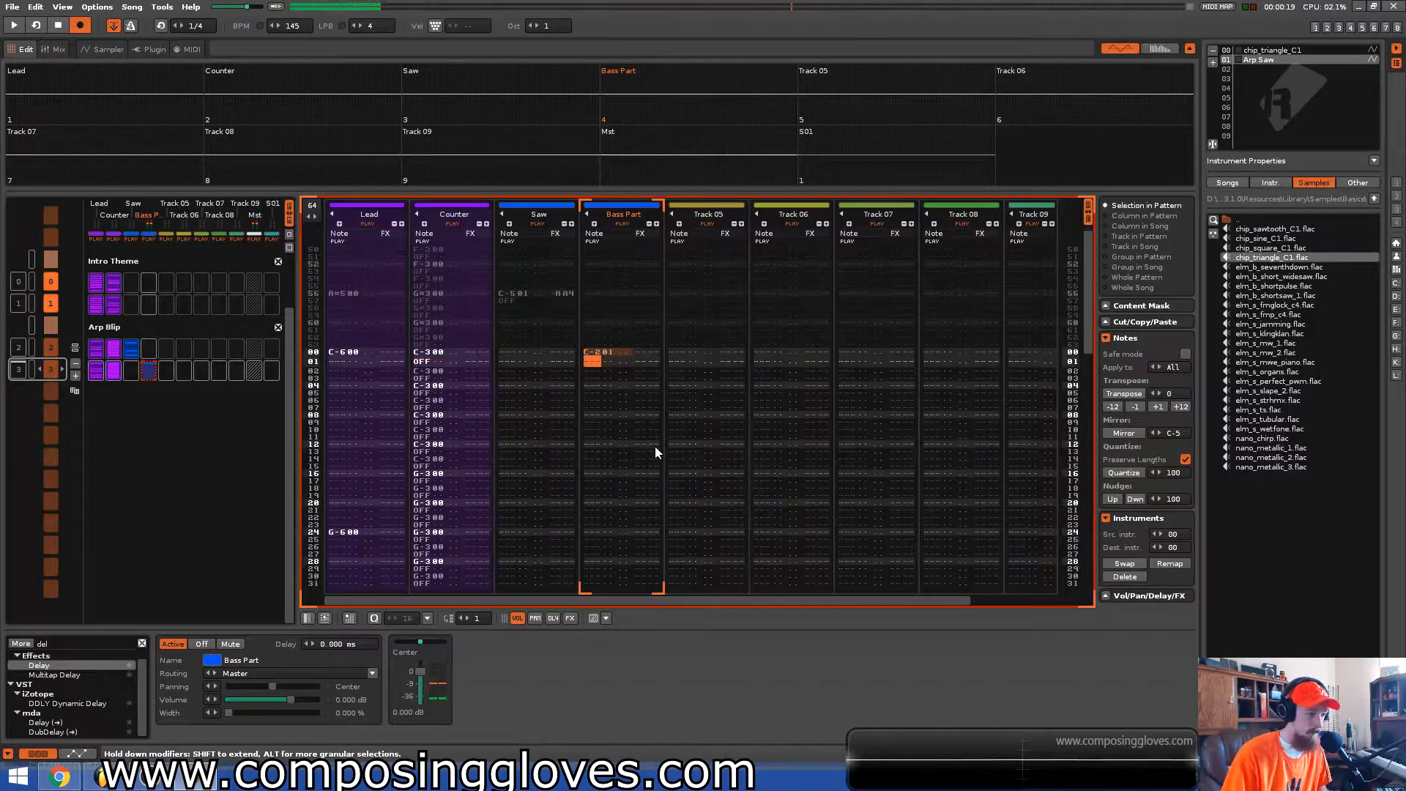
{"action": "key", "text": "a"}
Play pattern 3 and enter a C-2 note on line 04 of the Saw track
{"action": "key", "text": "Down"}
{"action": "key", "text": "Left"}
{"action": "key", "text": "Left"}
{"action": "key", "text": "Left"}
{"action": "key", "text": "Left"}
{"action": "key", "text": "Down"}
{"action": "key", "text": "Down"}
{"action": "key", "text": "Down"}
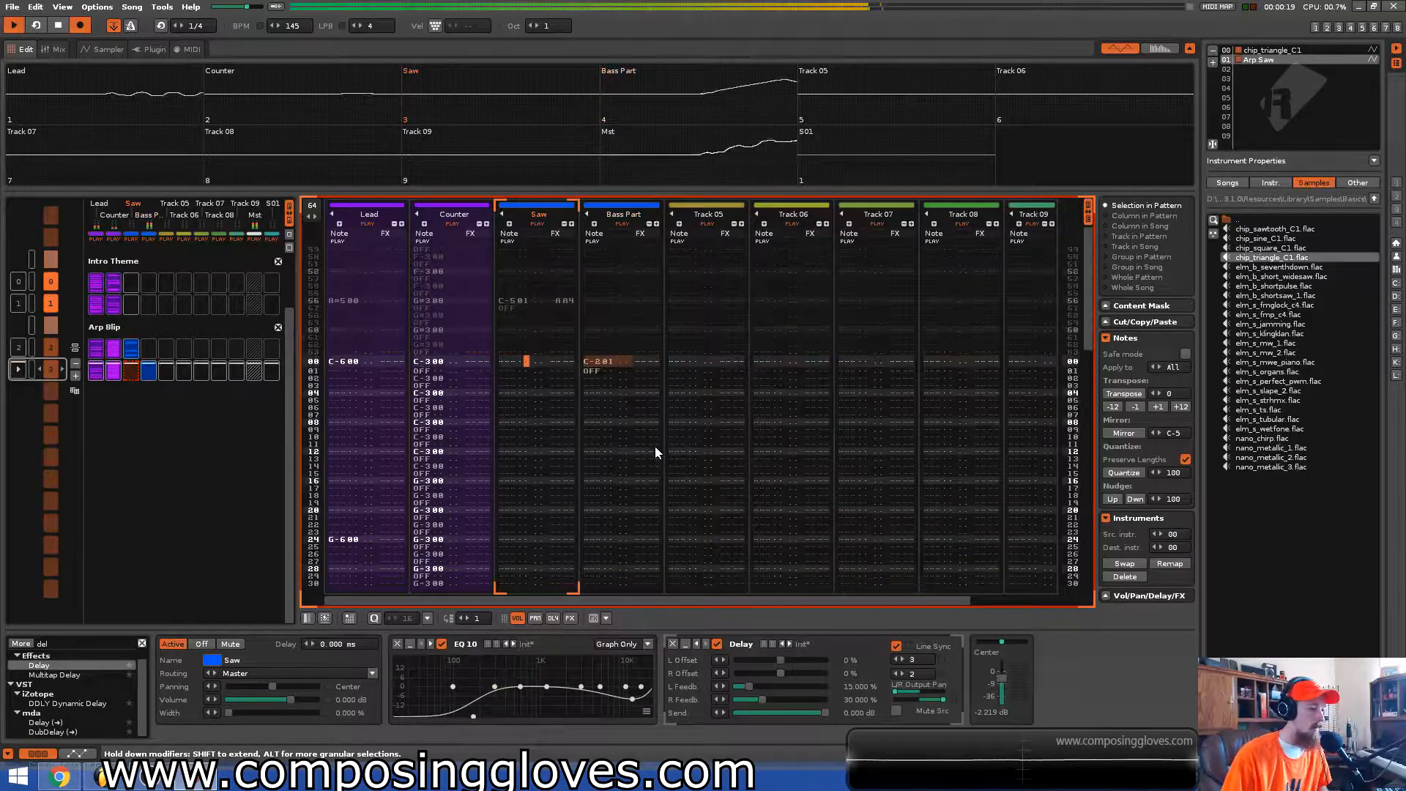
{"action": "key", "text": "Up"}
{"action": "key", "text": "Up"}
{"action": "key", "text": "Left"}
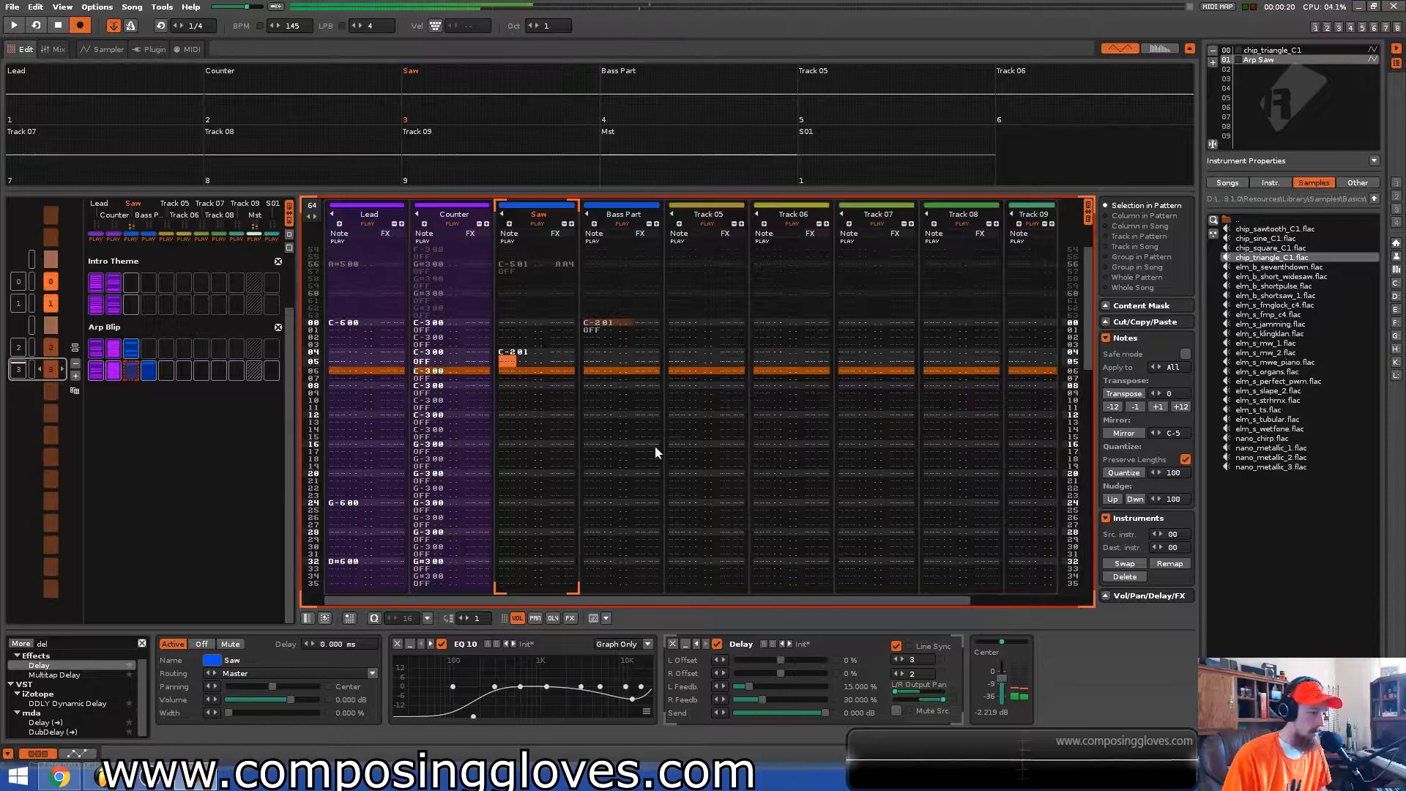
Using octave 4, re-enter the Saw track's line 04 note as C-5 and start an arpeggio effect (A) on it
{"action": "key", "text": "q"}
{"action": "key", "text": "KP_Multiply"}
{"action": "key", "text": "KP_Multiply"}
{"action": "key", "text": "q"}
{"action": "key", "text": "Right"}
{"action": "key", "text": "Up"}
{"action": "key", "text": "Right"}
{"action": "key", "text": "Right"}
{"action": "key", "text": "Right"}
{"action": "key", "text": "Right"}
{"action": "key", "text": "Right"}
{"action": "key", "text": "a"}
{"action": "key", "text": "Up"}
{"action": "key", "text": "Right"}
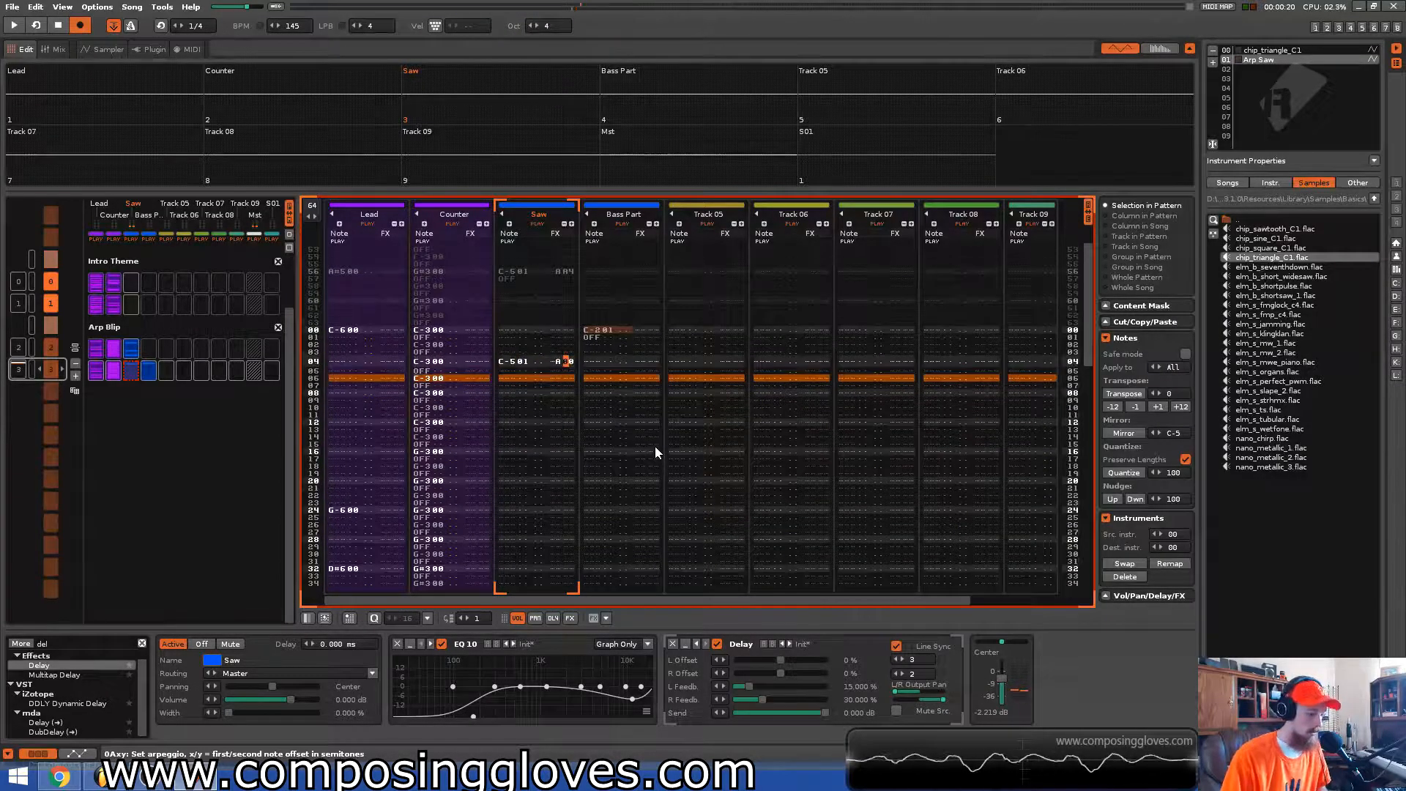
Change the Saw track's note on line 04 to D#5
{"action": "key", "text": "Left"}
{"action": "key", "text": "Left"}
{"action": "key", "text": "Left"}
{"action": "key", "text": "Left"}
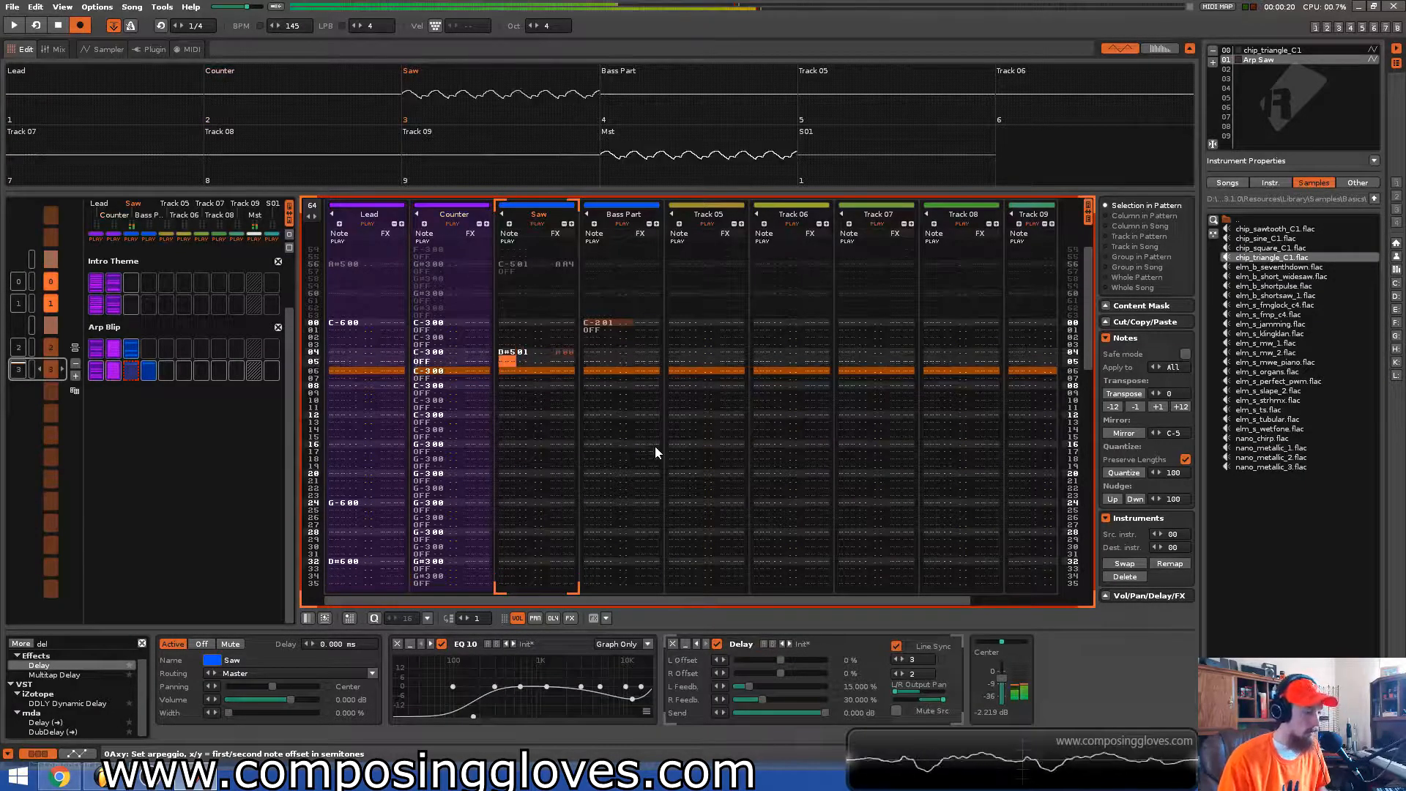
{"action": "key", "text": "3"}
{"action": "key", "text": "Right"}
{"action": "key", "text": "Right"}
{"action": "key", "text": "Right"}
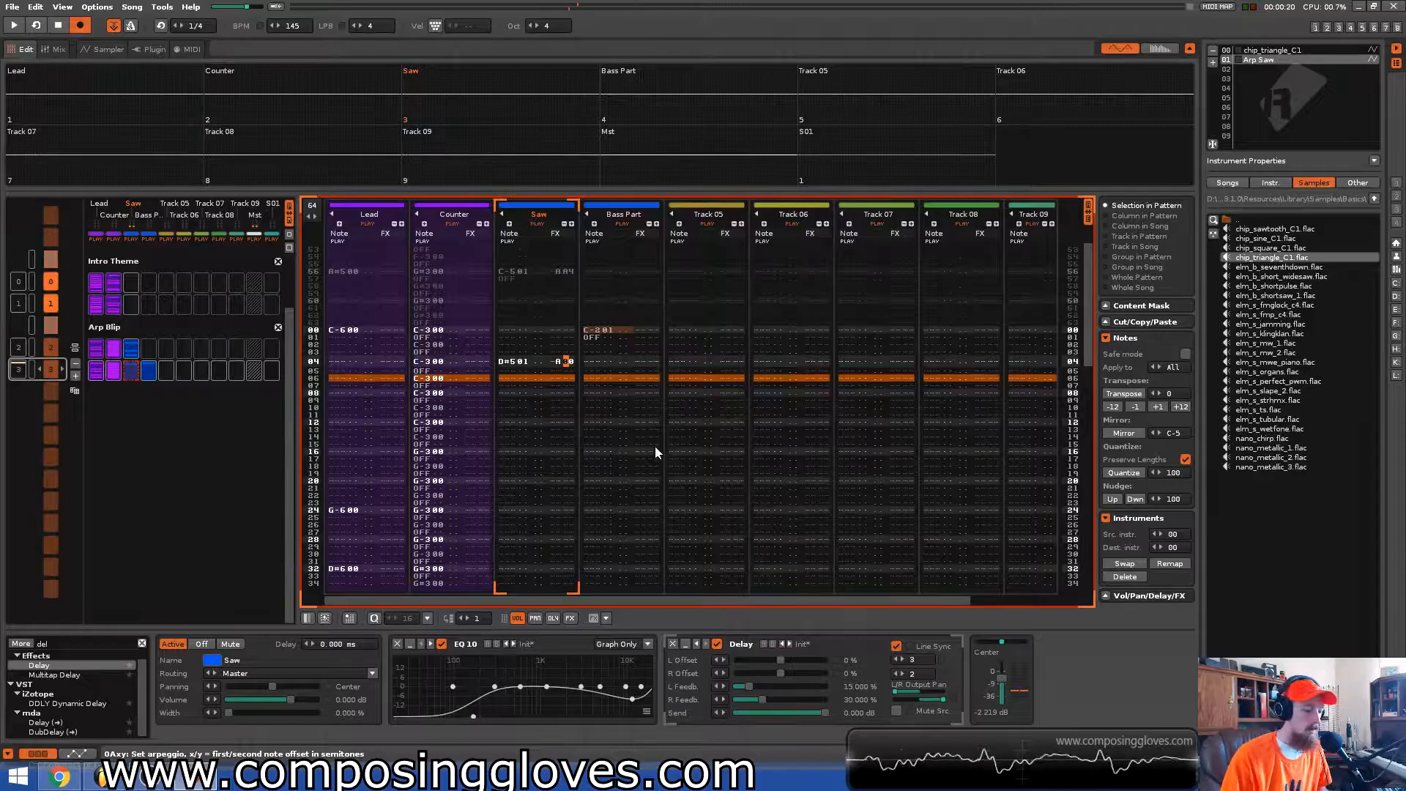
Add a note-off on line 05 of the Saw track and set the line 04 arpeggio effect to A44
{"action": "key", "text": "Down"}
{"action": "key", "text": "Left"}
{"action": "key", "text": "Left"}
{"action": "key", "text": "Left"}
{"action": "key", "text": "Up"}
{"action": "key", "text": "Right"}
{"action": "key", "text": "Right"}
{"action": "key", "text": "Right"}
{"action": "key", "text": "Right"}
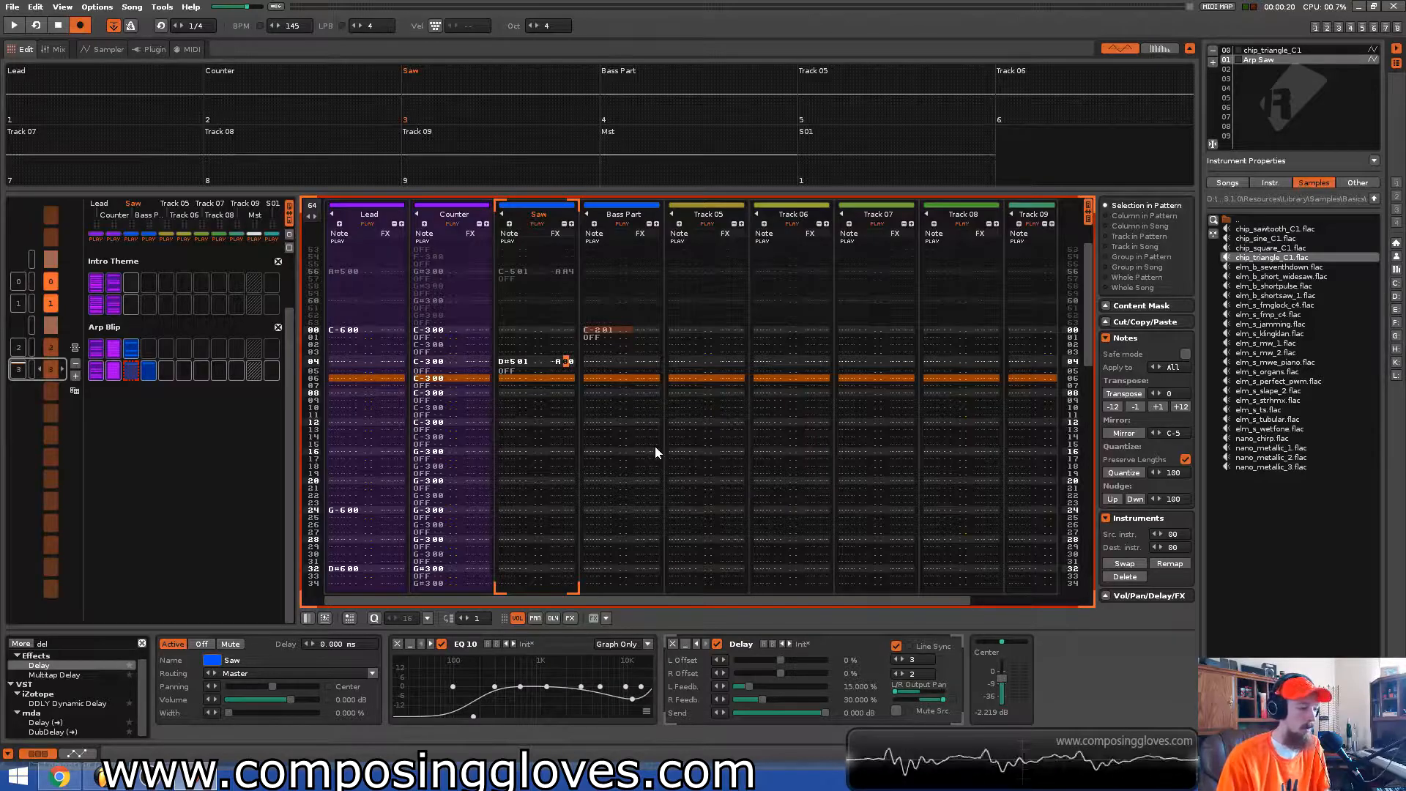
{"action": "key", "text": "4"}
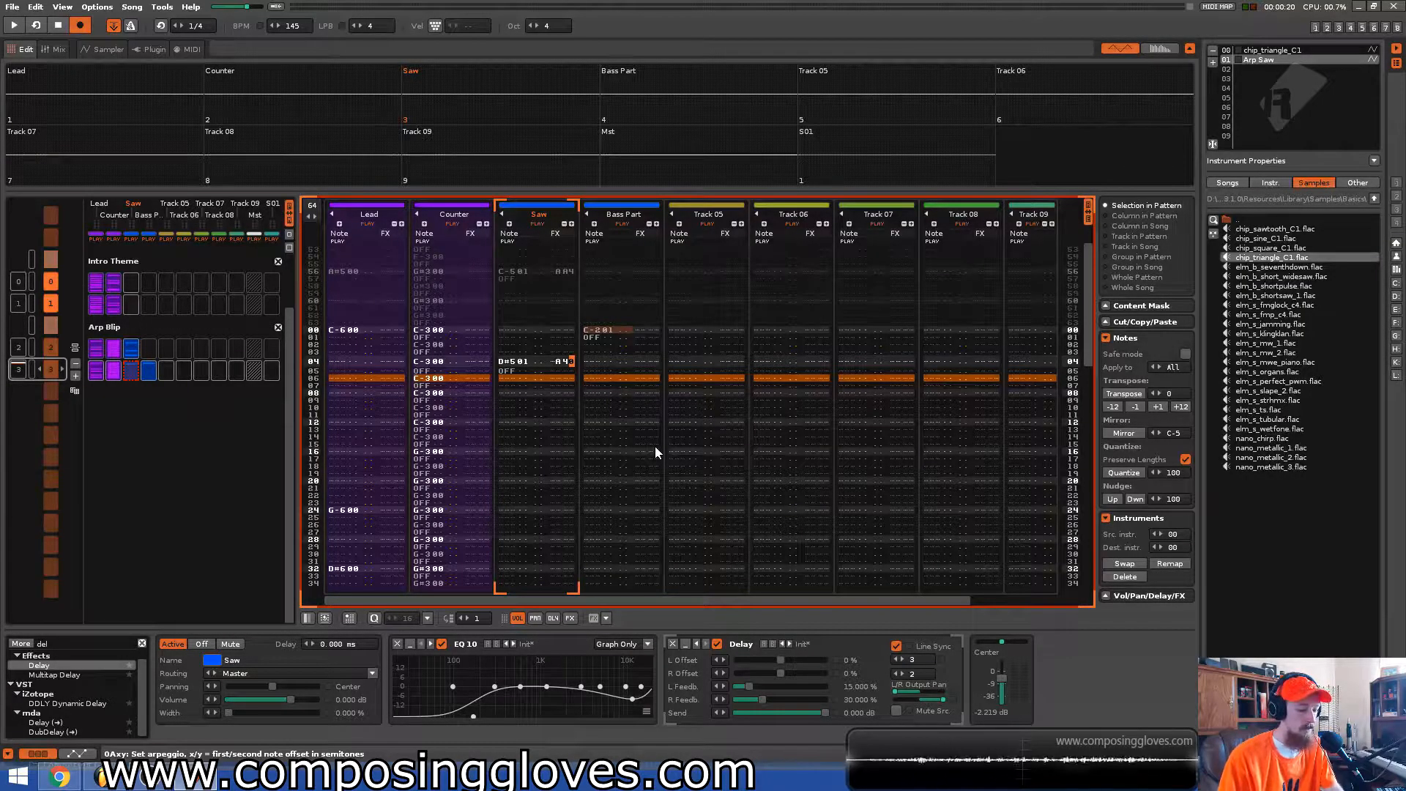
{"action": "type", "text": "4"}
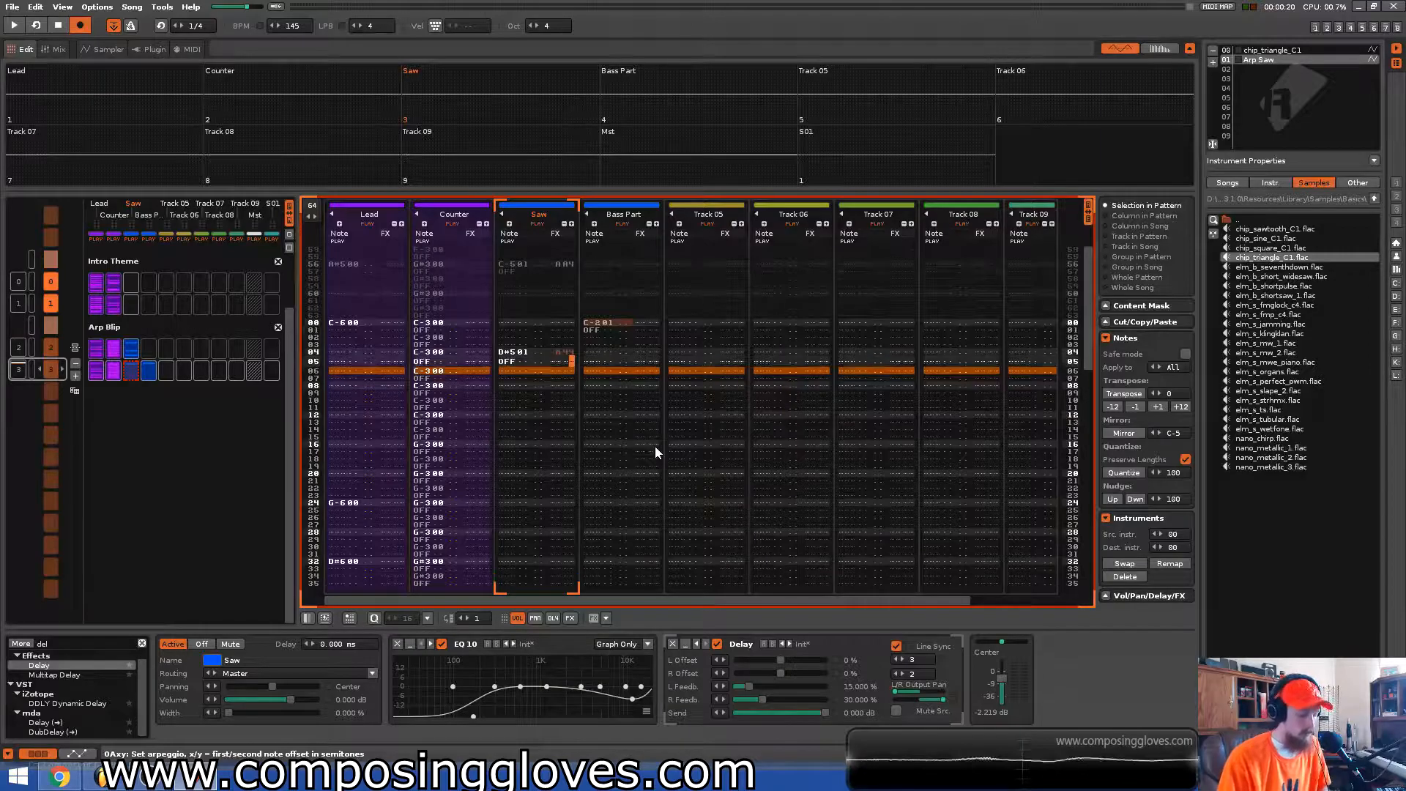
Play the passage and move the Saw track's D#5 arpeggio note and its note-off from line 04 to line 06
{"action": "key", "text": "Up"}
{"action": "key", "text": "Left"}
{"action": "key", "text": "Left"}
{"action": "key", "text": "Up"}
{"action": "key", "text": "Down"}
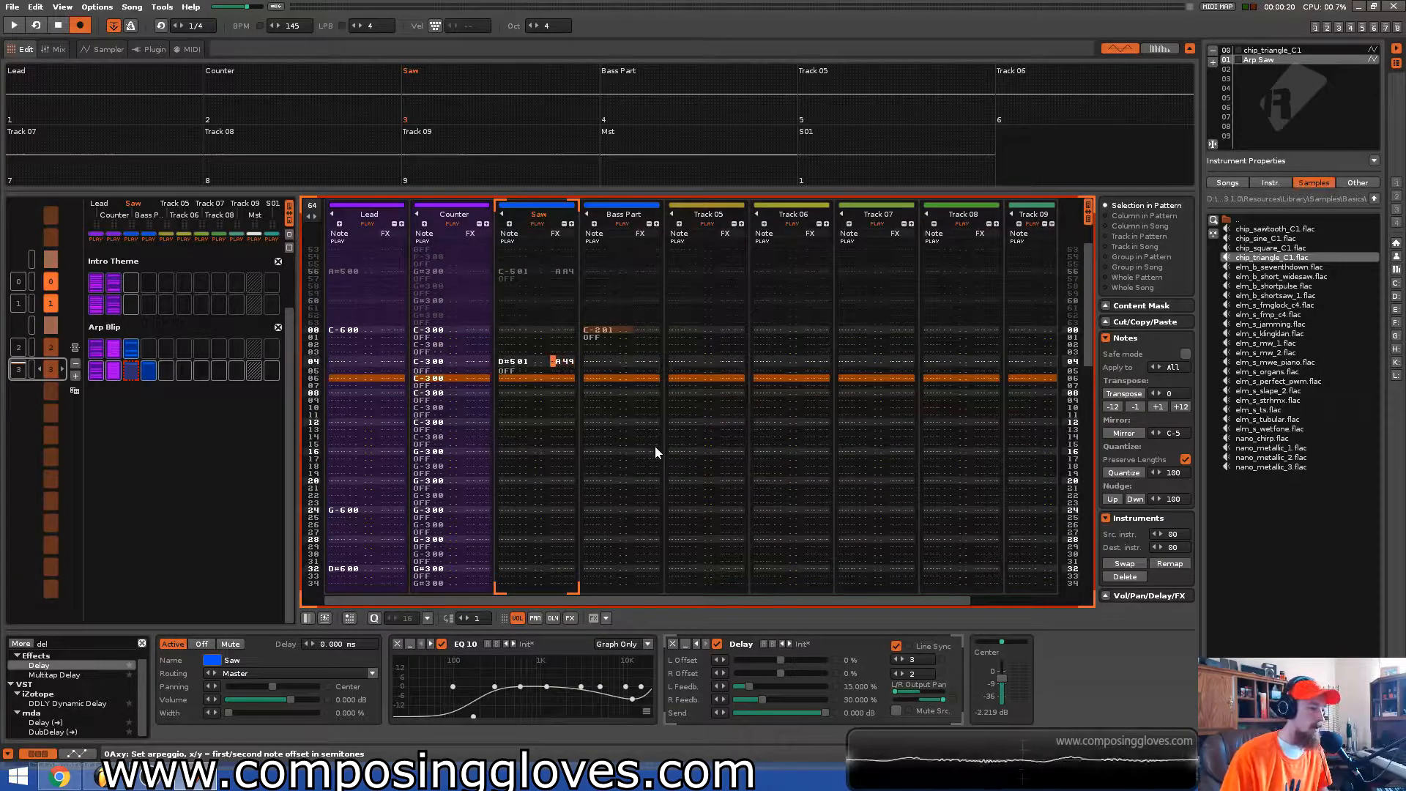
{"action": "key", "text": "shift+Left"}
{"action": "key", "text": "shift+Left"}
{"action": "key", "text": "Up"}
{"action": "key", "text": "Up"}
{"action": "key", "text": "Up"}
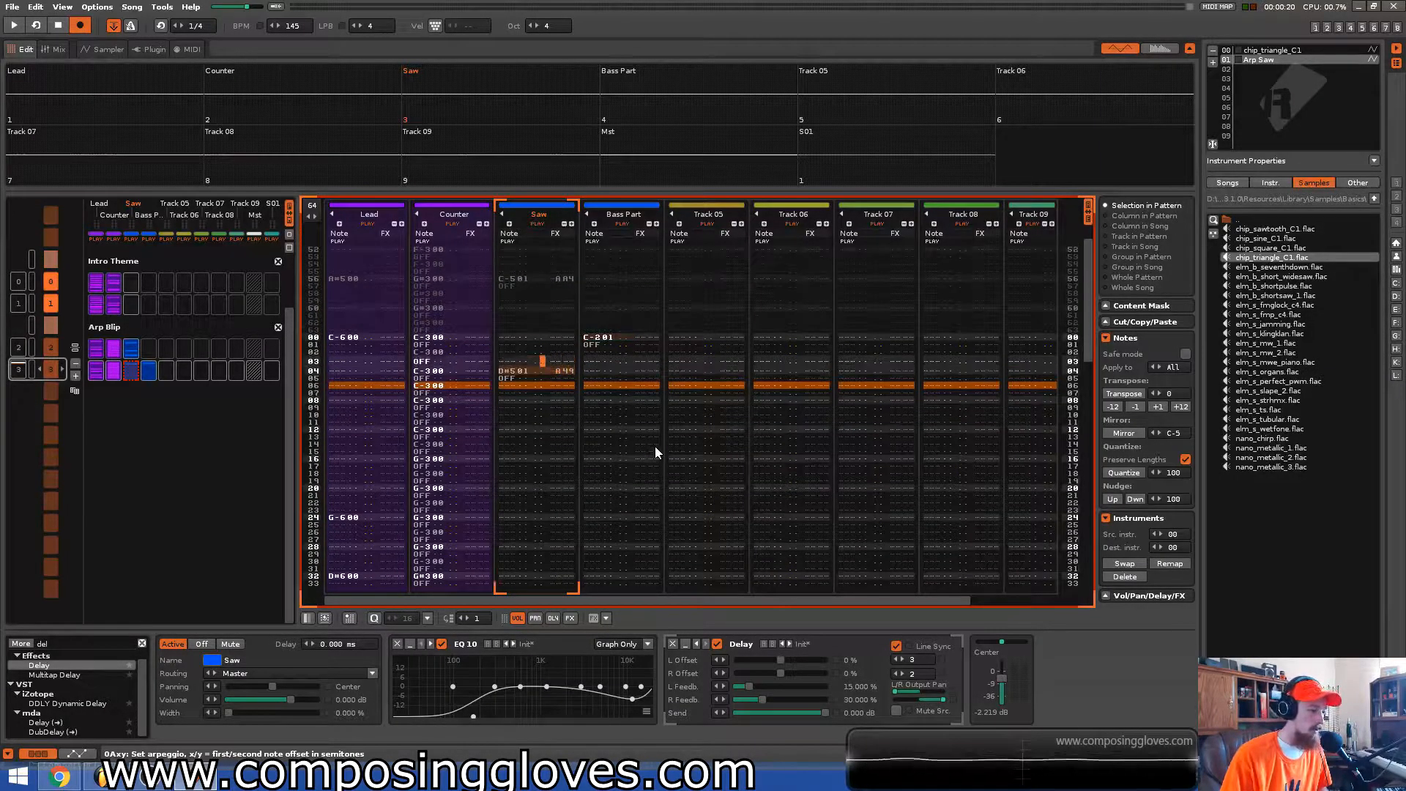
{"action": "key", "text": "space"}
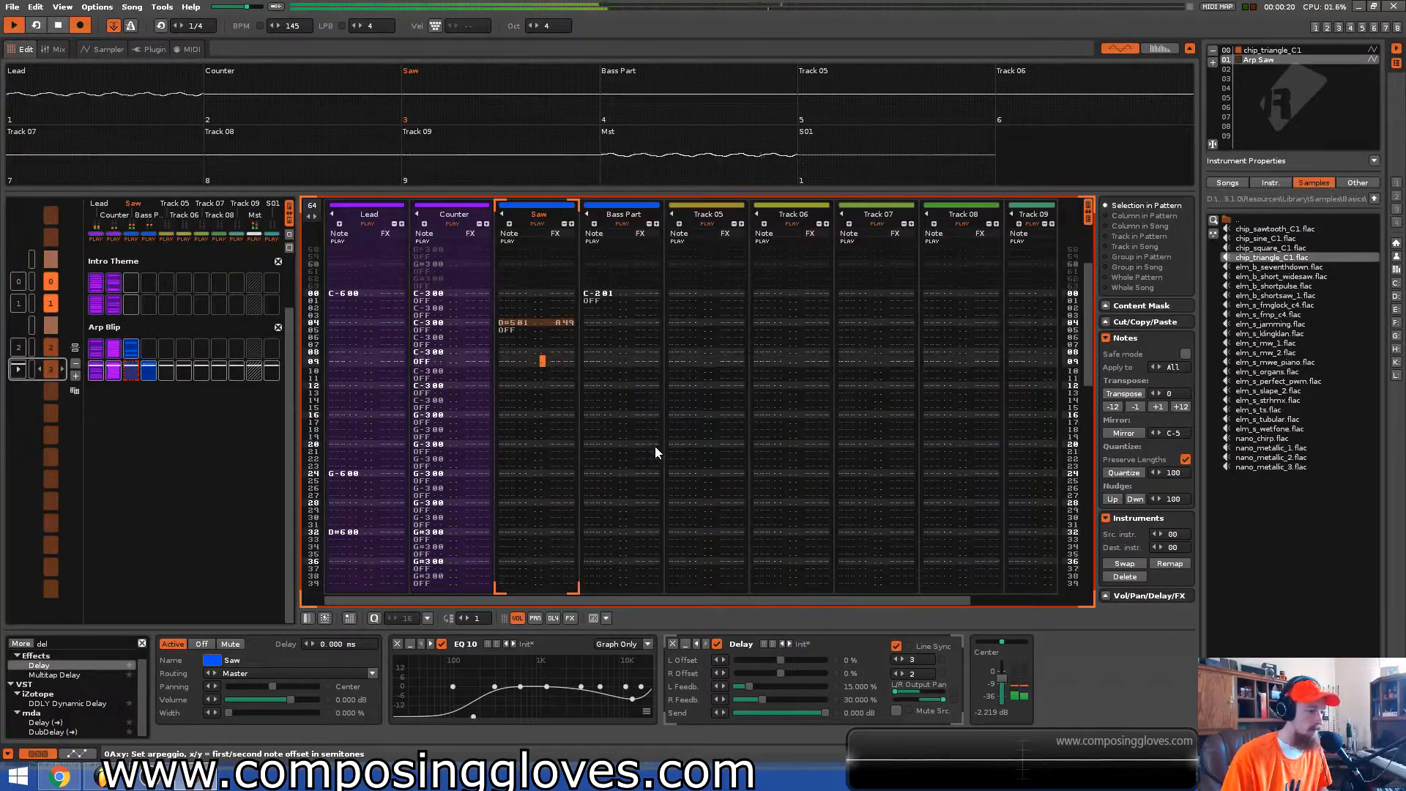
{"action": "key", "text": "space"}
{"action": "key", "text": "space"}
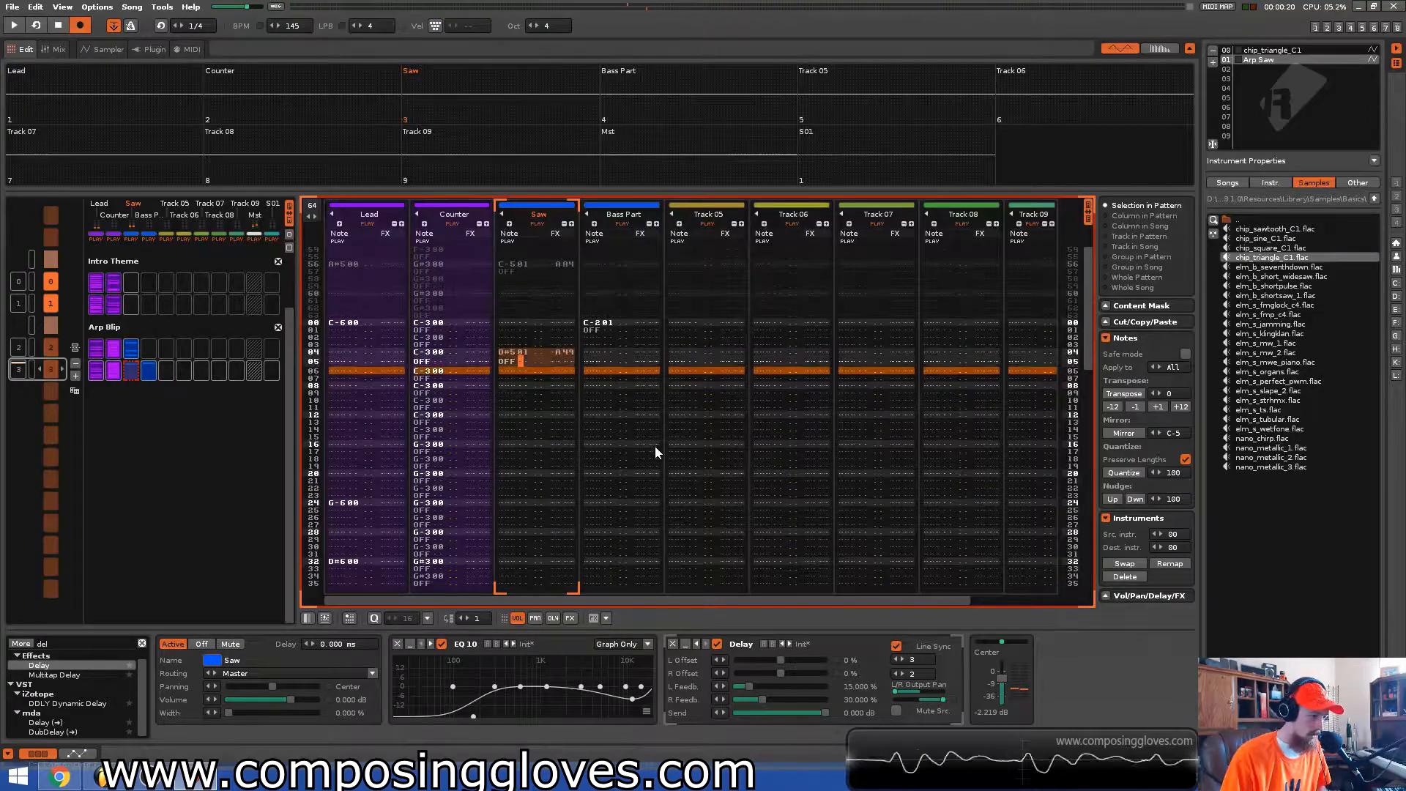
{"action": "key", "text": "space"}
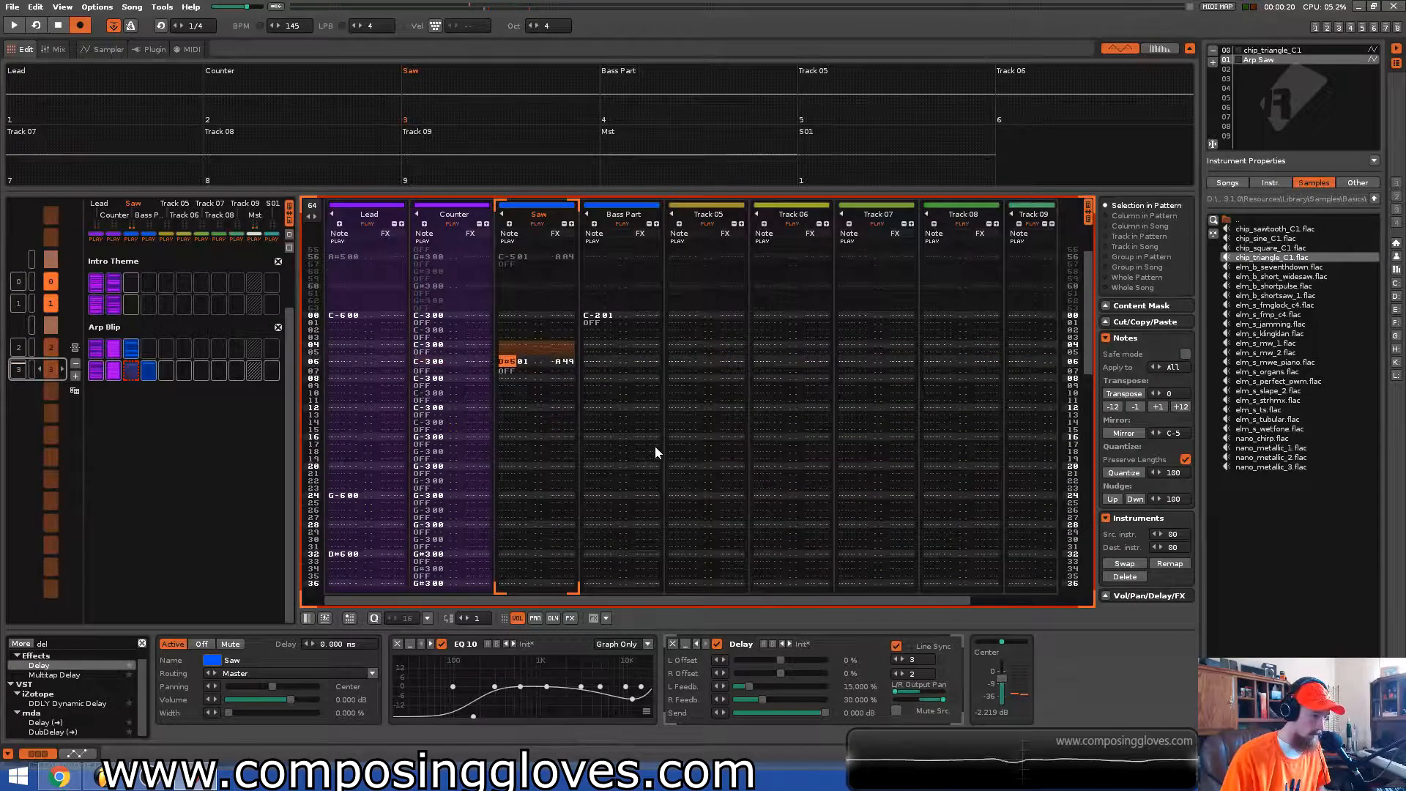
Play pattern 3 onward and undo the last paste in the pattern
{"action": "key", "text": "space"}
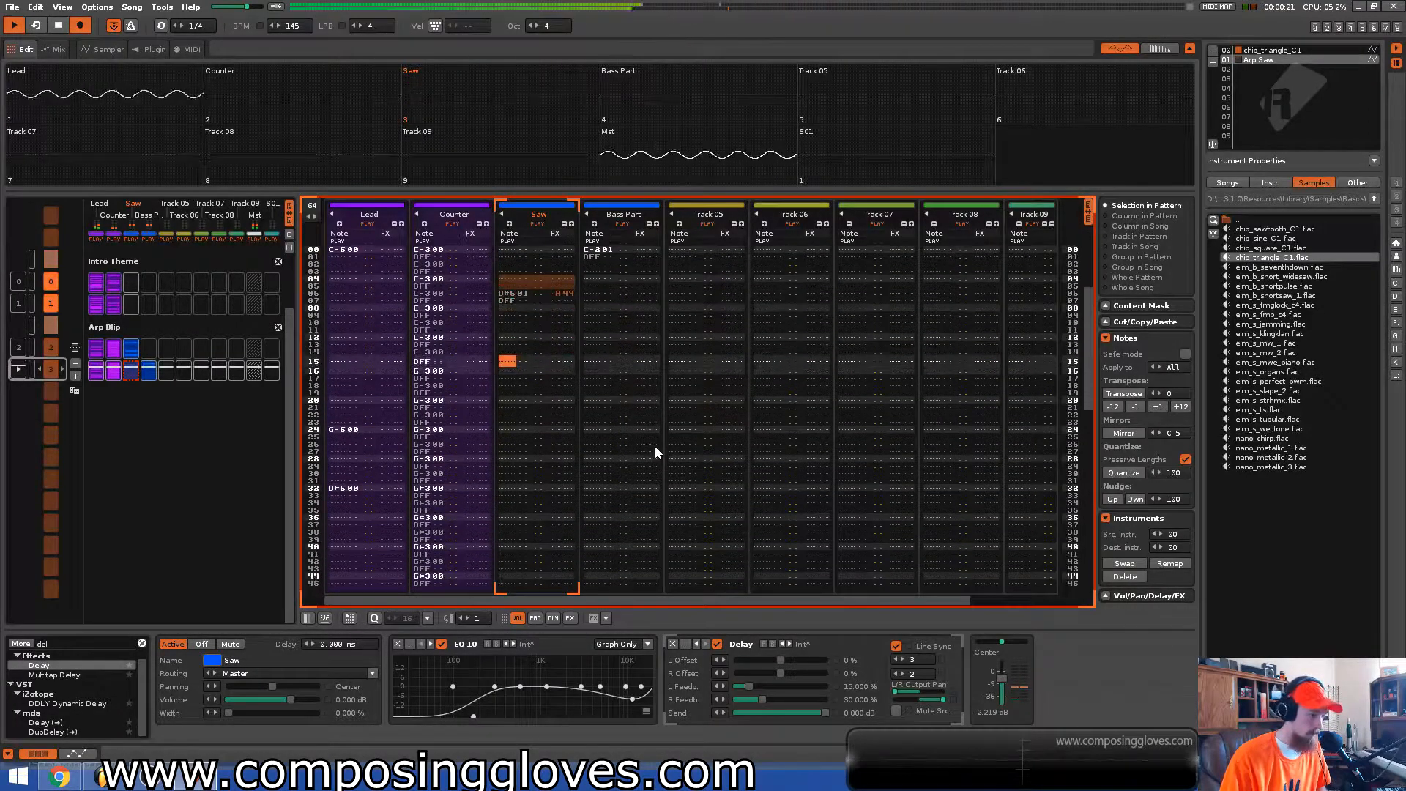
{"action": "key", "text": "ctrl+z"}
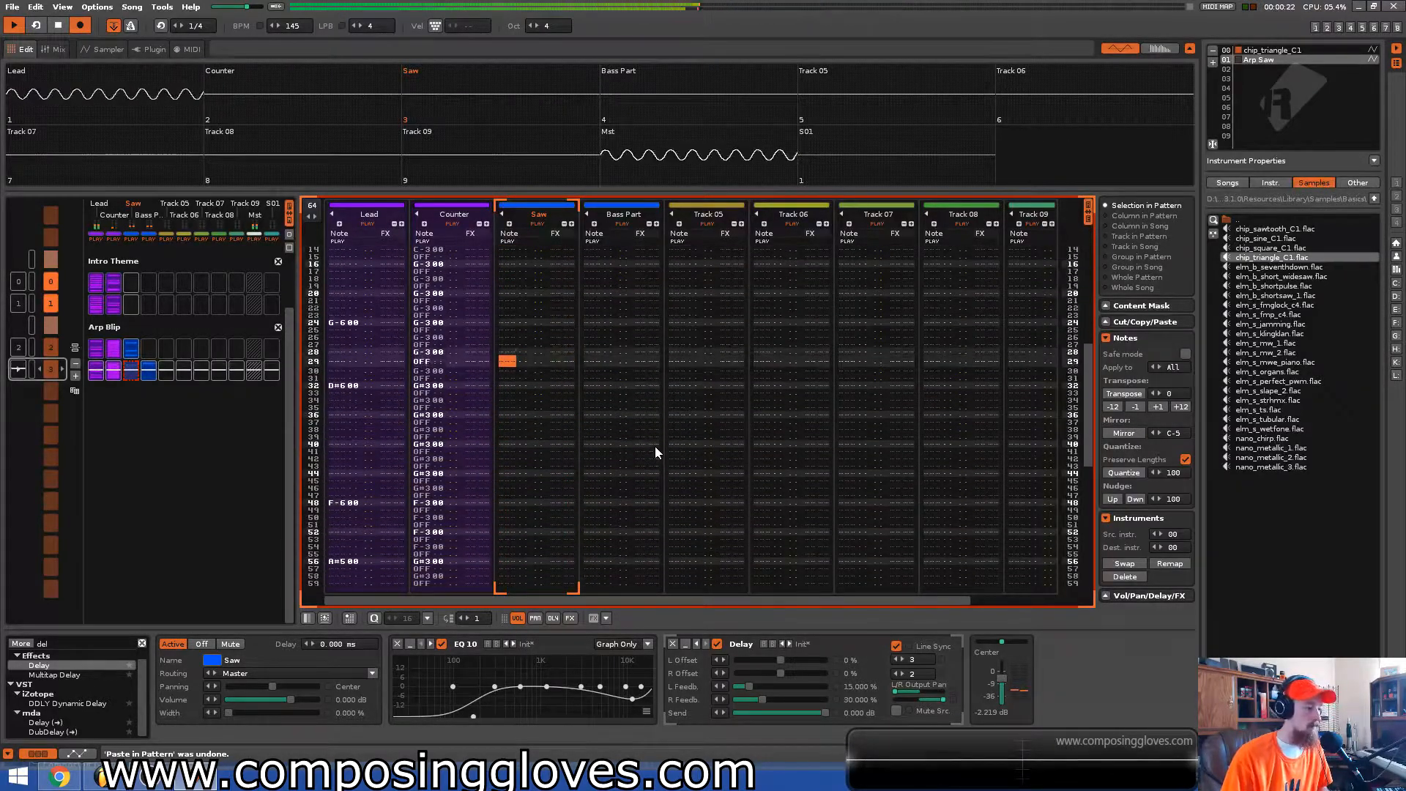
{"action": "key", "text": "space"}
Enter a G-2 note on line 32 of the Bass Part track using octave 1, with a note-off on line 33
{"action": "key", "text": "Right"}
{"action": "key", "text": "Right"}
{"action": "key", "text": "Right"}
{"action": "key", "text": "Right"}
{"action": "key", "text": "Right"}
{"action": "key", "text": "Right"}
{"action": "key", "text": "Right"}
{"action": "key", "text": "Right"}
{"action": "key", "text": "Right"}
{"action": "key", "text": "Right"}
{"action": "key", "text": "Left"}
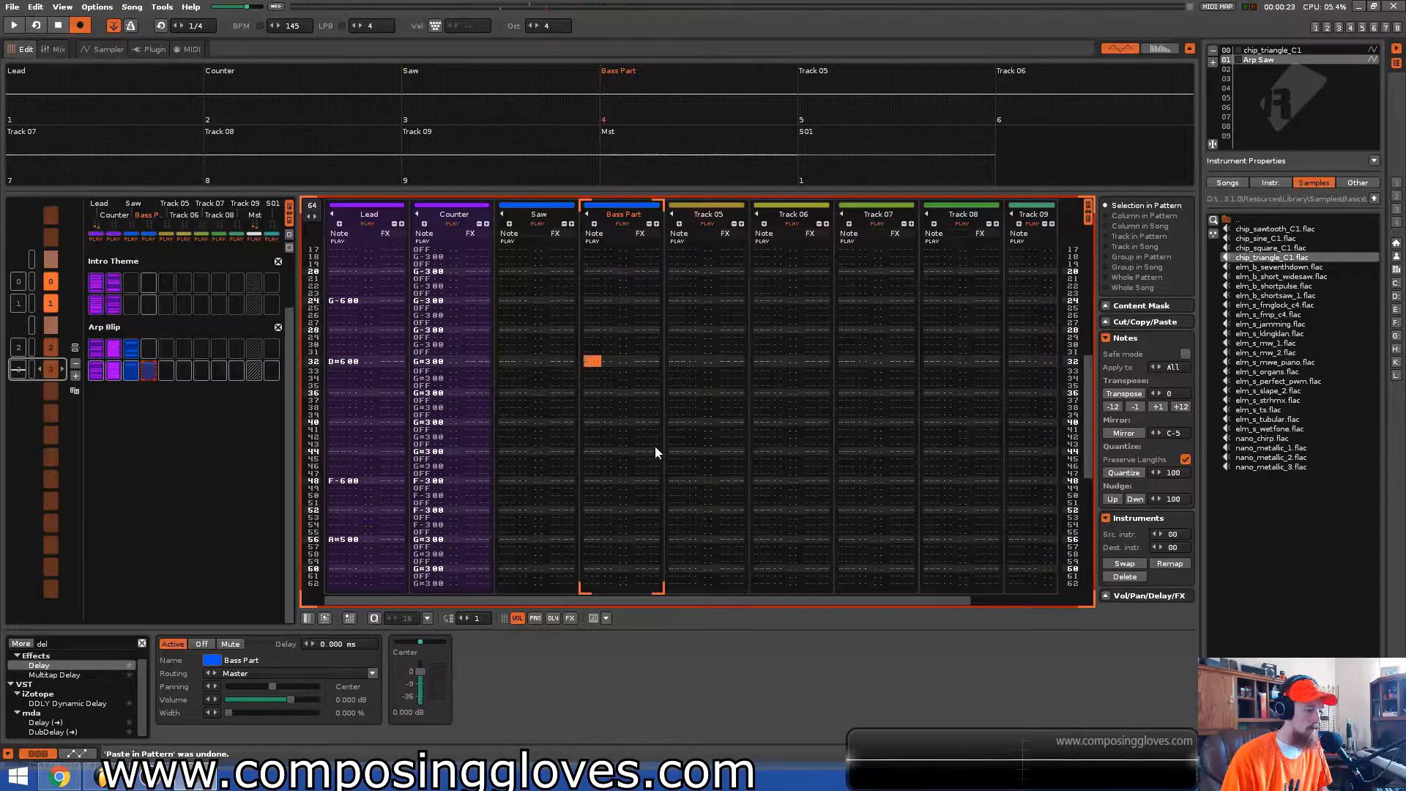
{"action": "key", "text": "t"}
{"action": "key", "text": "Up"}
{"action": "key", "text": "KP_Divide"}
{"action": "key", "text": "t"}
{"action": "key", "text": "Up"}
{"action": "key", "text": "KP_Divide"}
{"action": "key", "text": "KP_Divide"}
{"action": "key", "text": "t"}
{"action": "key", "text": "Left"}
{"action": "key", "text": "Right"}
{"action": "key", "text": "a"}
Enter an E-5 note on line 40 of the Saw track using octave 4
{"action": "key", "text": "Left"}
{"action": "key", "text": "Left"}
{"action": "key", "text": "Left"}
{"action": "key", "text": "Left"}
{"action": "key", "text": "Left"}
{"action": "key", "text": "Left"}
{"action": "key", "text": "Down"}
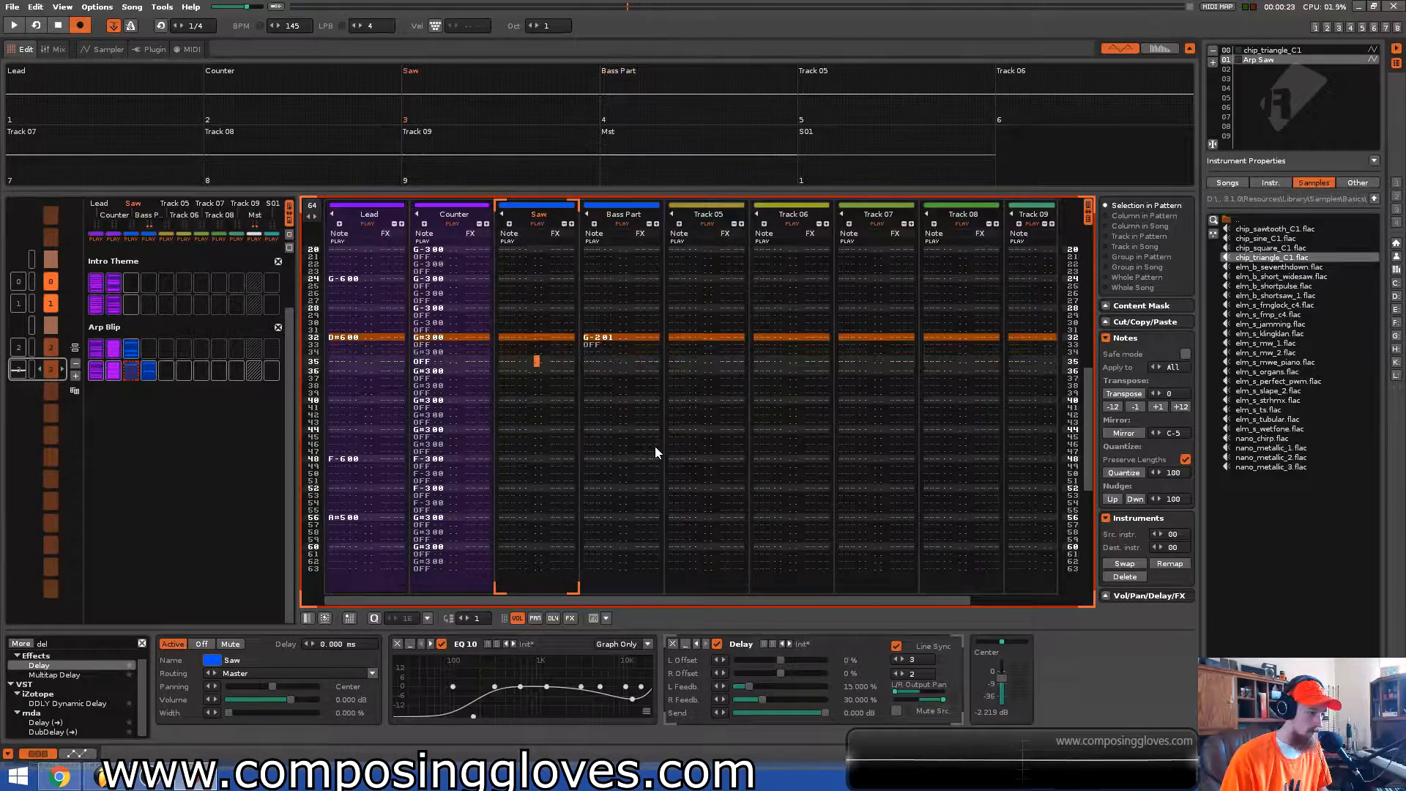
{"action": "key", "text": "Down"}
{"action": "key", "text": "Down"}
{"action": "key", "text": "Down"}
{"action": "key", "text": "Down"}
{"action": "key", "text": "Down"}
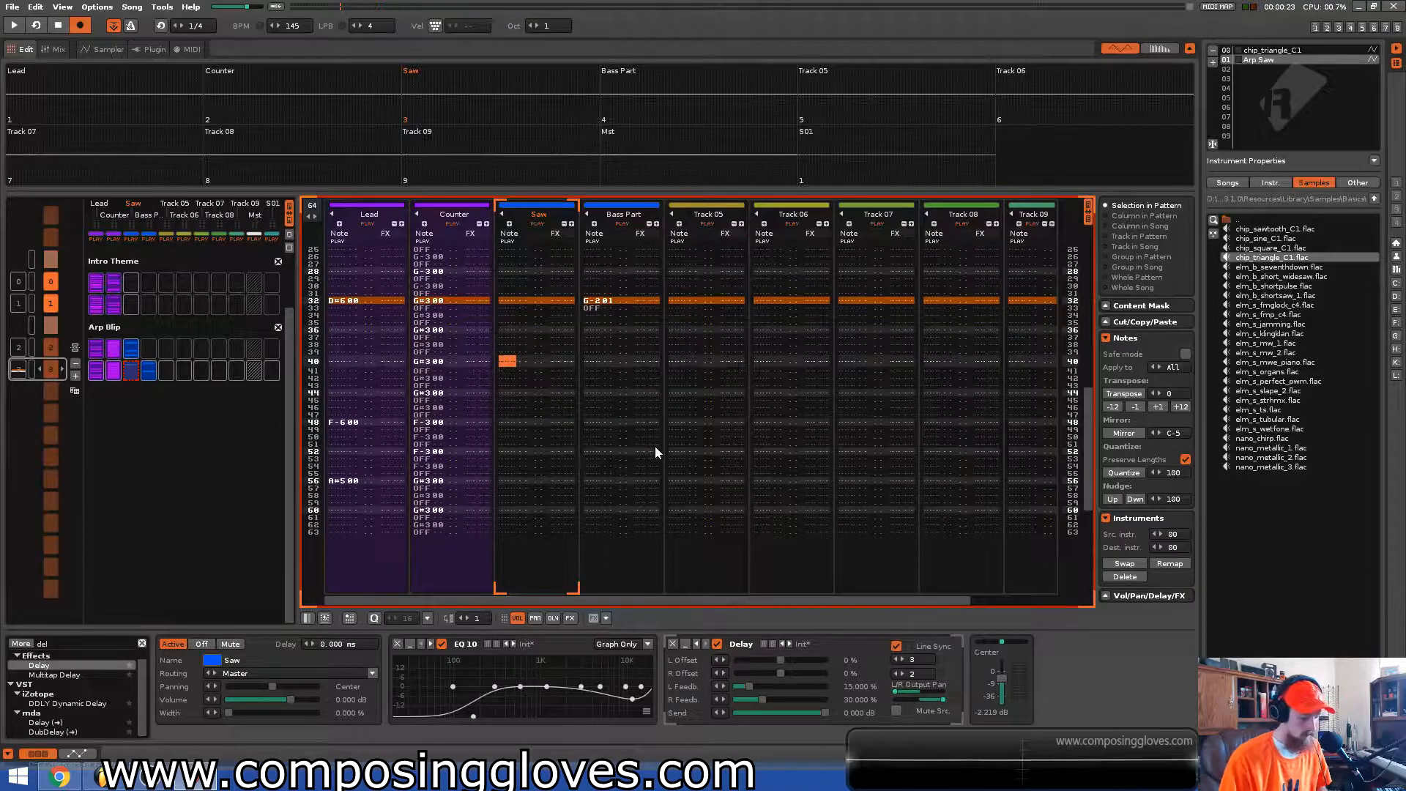
{"action": "key", "text": "e"}
{"action": "key", "text": "Up"}
{"action": "key", "text": "Up"}
{"action": "key", "text": "e"}
{"action": "key", "text": "Delete"}
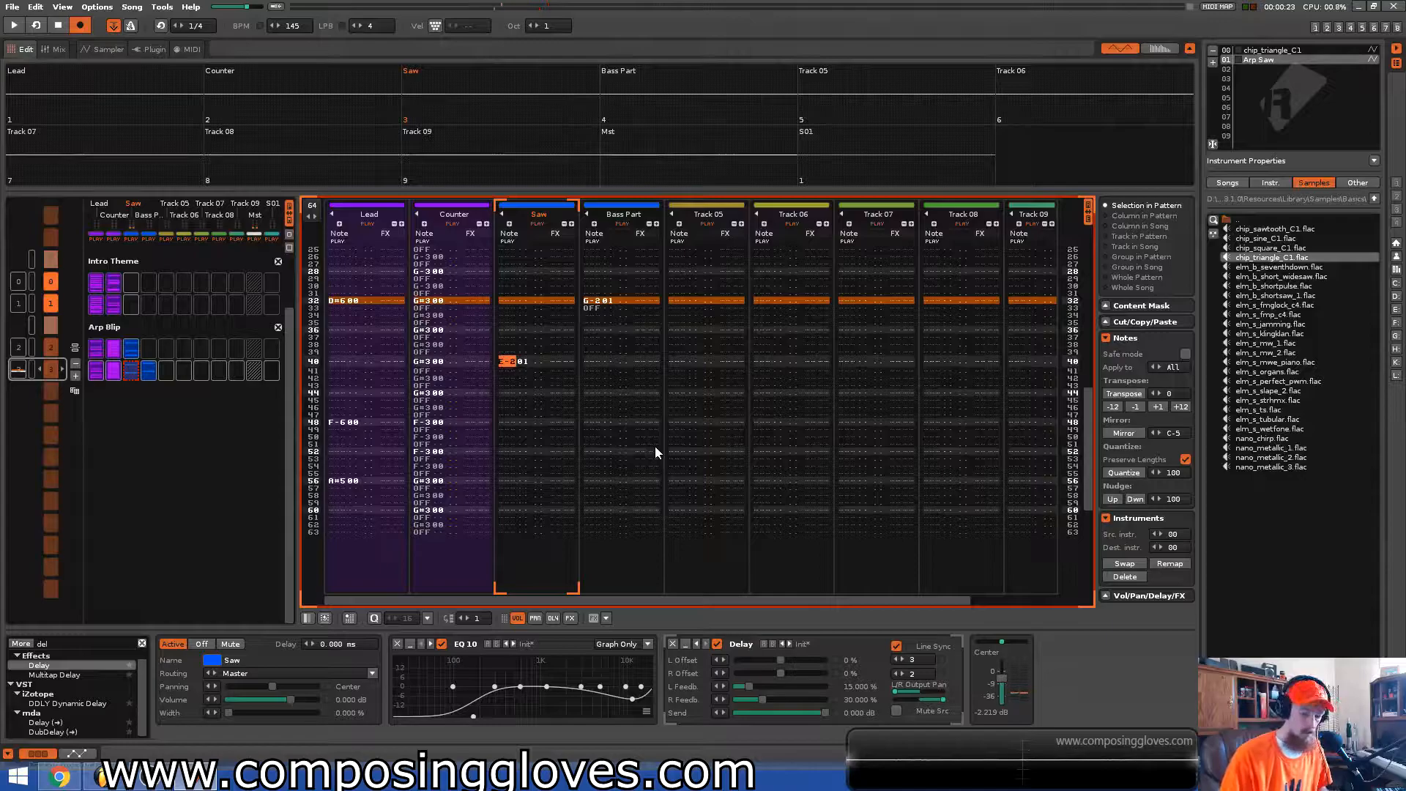
{"action": "key", "text": "e"}
{"action": "key", "text": "Up"}
{"action": "key", "text": "KP_Multiply"}
{"action": "key", "text": "KP_Multiply"}
{"action": "key", "text": "KP_Multiply"}
{"action": "key", "text": "e"}
Give the E-5 note on line 40 of the Saw track the arpeggio effect A47
{"action": "key", "text": "Right"}
{"action": "key", "text": "Right"}
{"action": "key", "text": "Right"}
{"action": "key", "text": "Right"}
{"action": "key", "text": "Right"}
{"action": "key", "text": "Up"}
{"action": "key", "text": "Right"}
{"action": "key", "text": "a"}
{"action": "key", "text": "Right"}
{"action": "key", "text": "Up"}
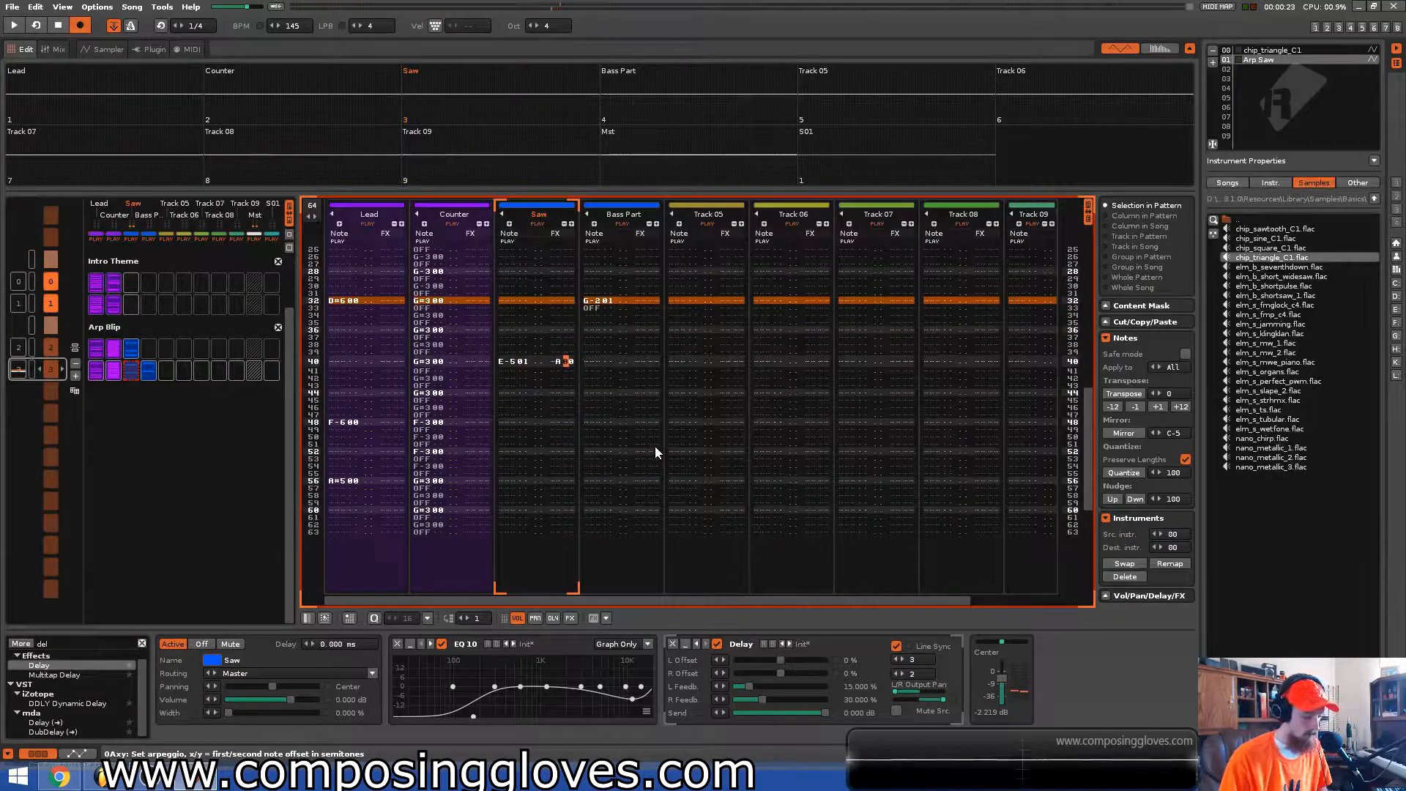
{"action": "type", "text": "4"}
{"action": "key", "text": "Right"}
{"action": "key", "text": "Up"}
{"action": "type", "text": "7"}
Add a note-off on line 41 of the Saw track and play the rest of pattern 3
{"action": "key", "text": "Left"}
{"action": "key", "text": "Left"}
{"action": "key", "text": "a"}
{"action": "key", "text": "Right"}
{"action": "key", "text": "Up"}
{"action": "key", "text": "Up"}
{"action": "key", "text": "Up"}
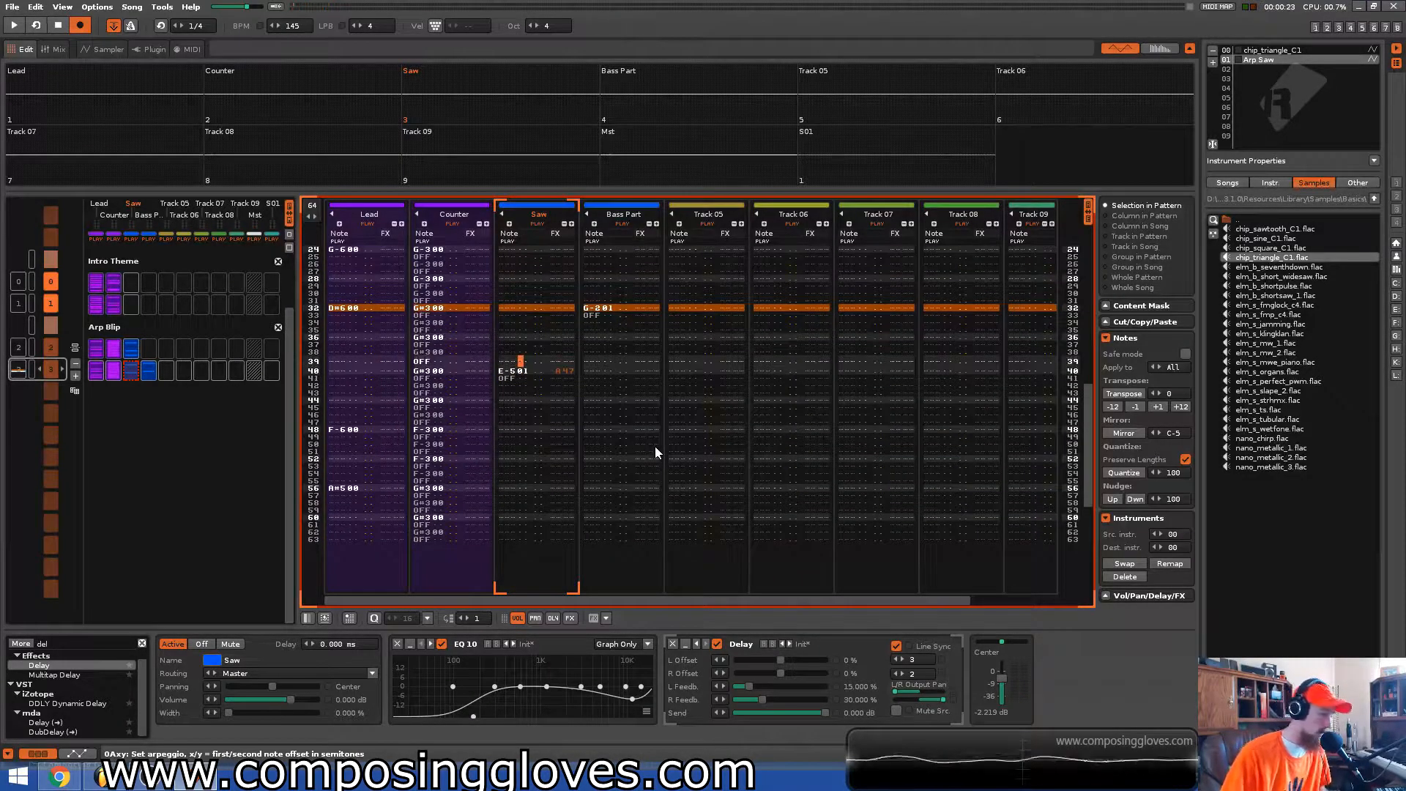
{"action": "key", "text": "space"}
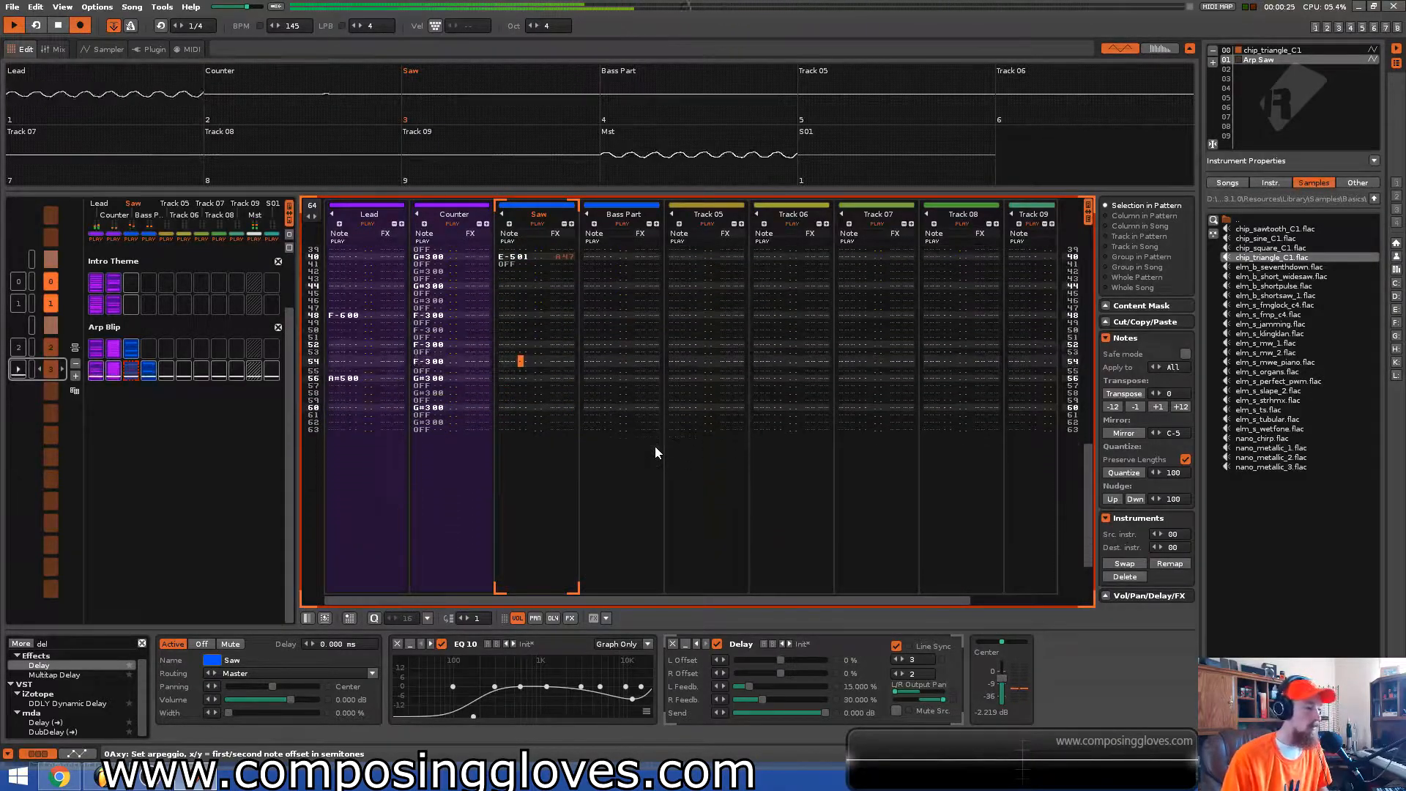
{"action": "key", "text": "space"}
Enter a D#5 note on line 56 of the Saw track in pattern 3
{"action": "key", "text": "Left"}
{"action": "key", "text": "Up"}
{"action": "key", "text": "Right"}
{"action": "key", "text": "Up"}
{"action": "key", "text": "Up"}
{"action": "key", "text": "a"}
{"action": "key", "text": "Up"}
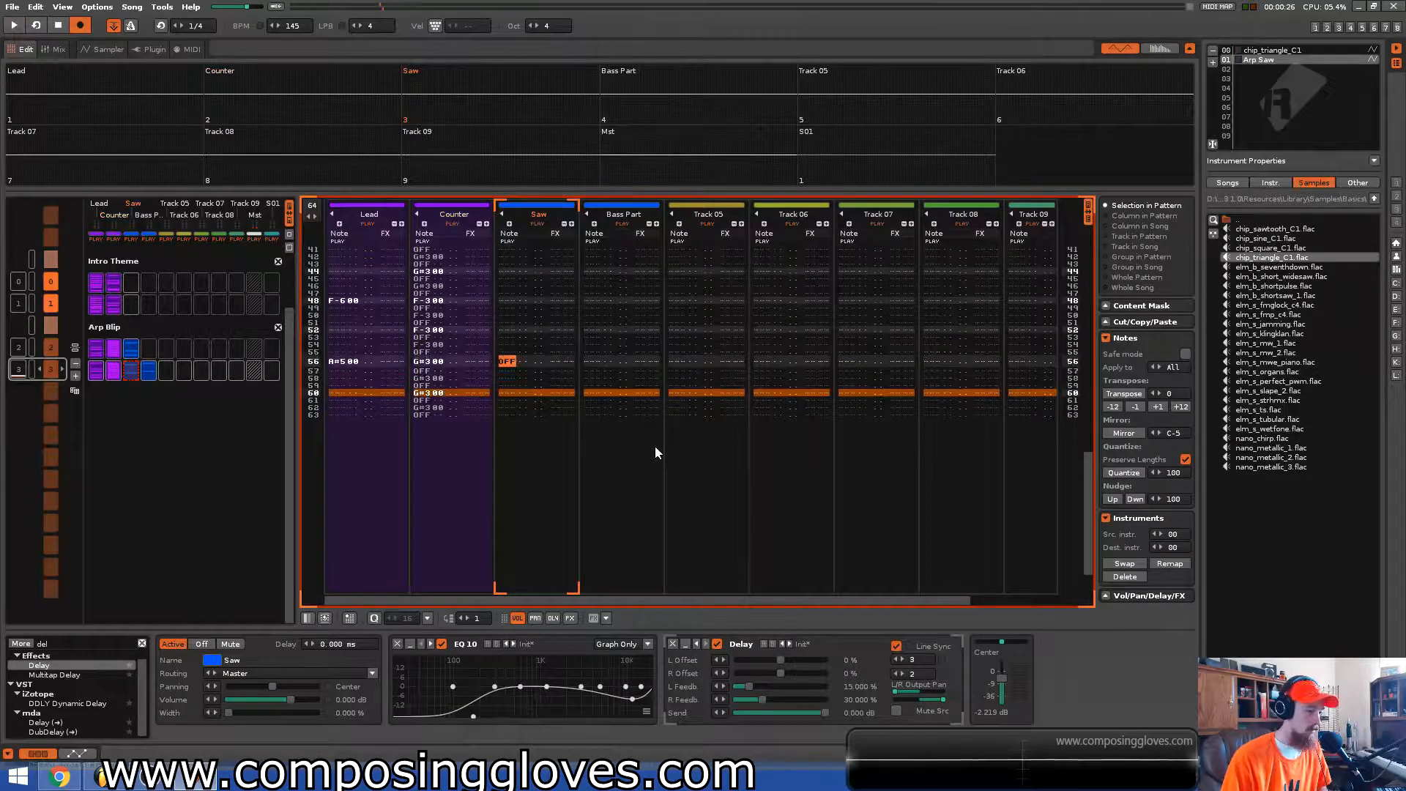
{"action": "key", "text": "q"}
{"action": "key", "text": "Right"}
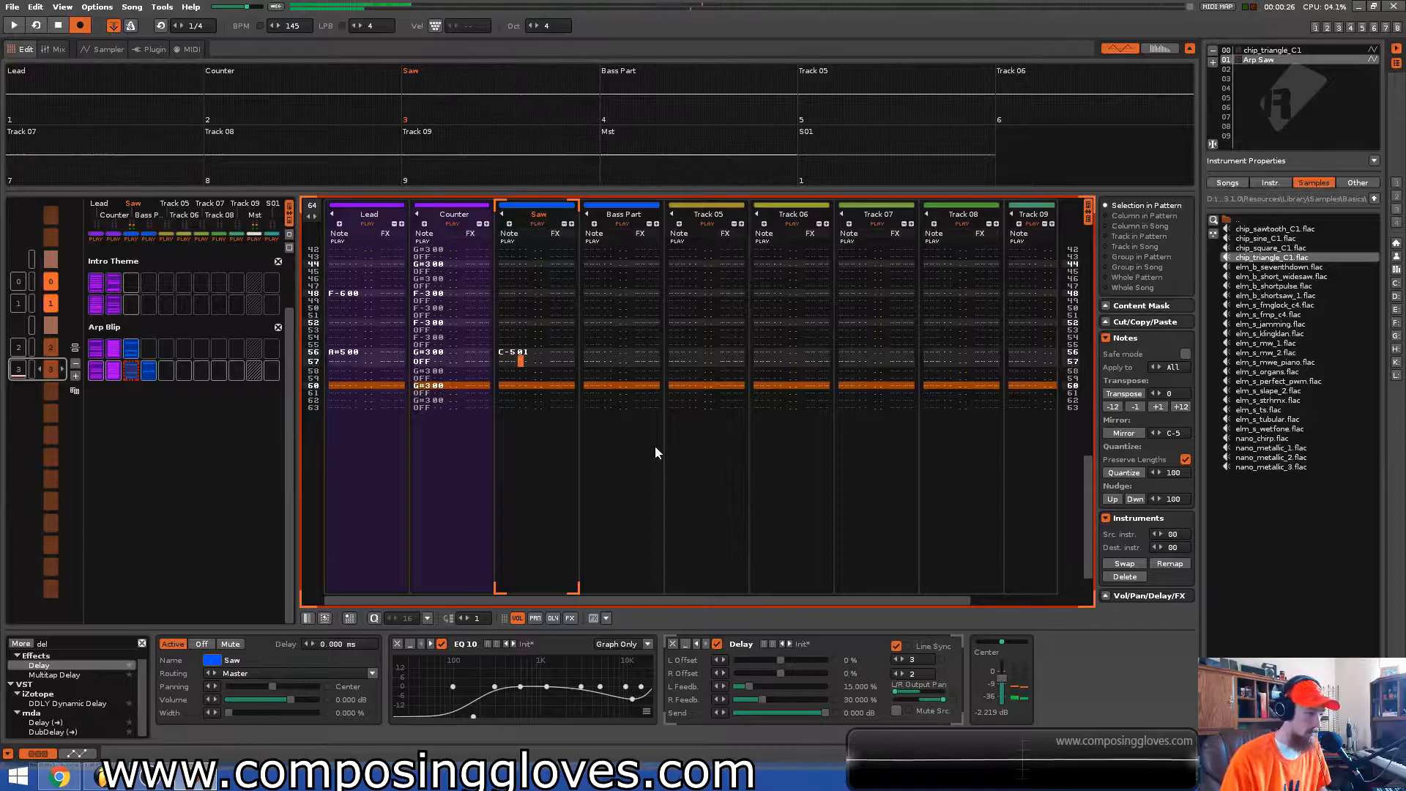
{"action": "key", "text": "Left"}
{"action": "key", "text": "Up"}
{"action": "key", "text": "Up"}
{"action": "key", "text": "Down"}
{"action": "key", "text": "3"}
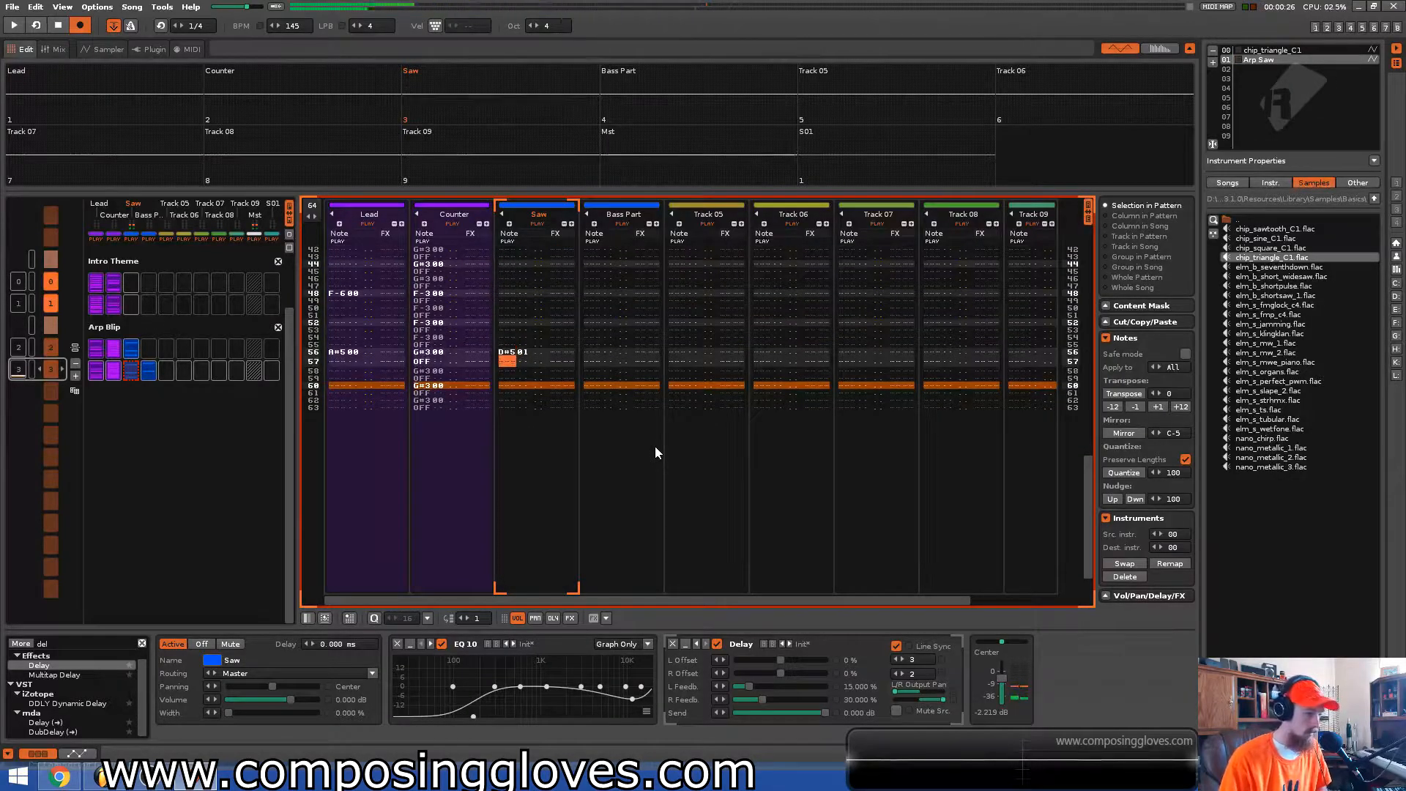
Add a note-off on line 57 of the Saw track and give the line 56 note the arpeggio effect A79
{"action": "key", "text": "a"}
{"action": "key", "text": "Up"}
{"action": "key", "text": "Right"}
{"action": "key", "text": "Up"}
{"action": "key", "text": "Right"}
{"action": "key", "text": "a"}
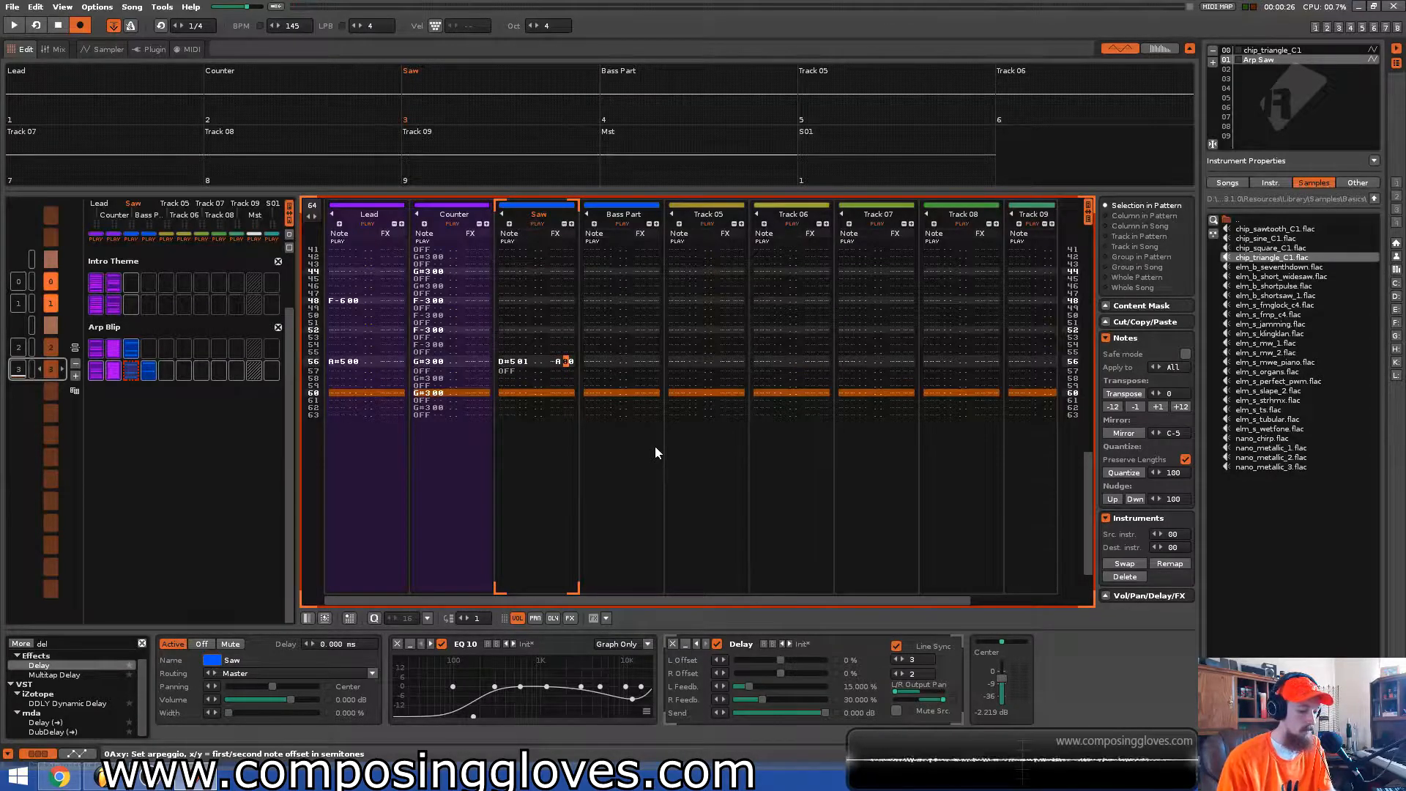
{"action": "key", "text": "7"}
{"action": "key", "text": "Down"}
{"action": "key", "text": "Down"}
{"action": "key", "text": "Up"}
{"action": "key", "text": "Up"}
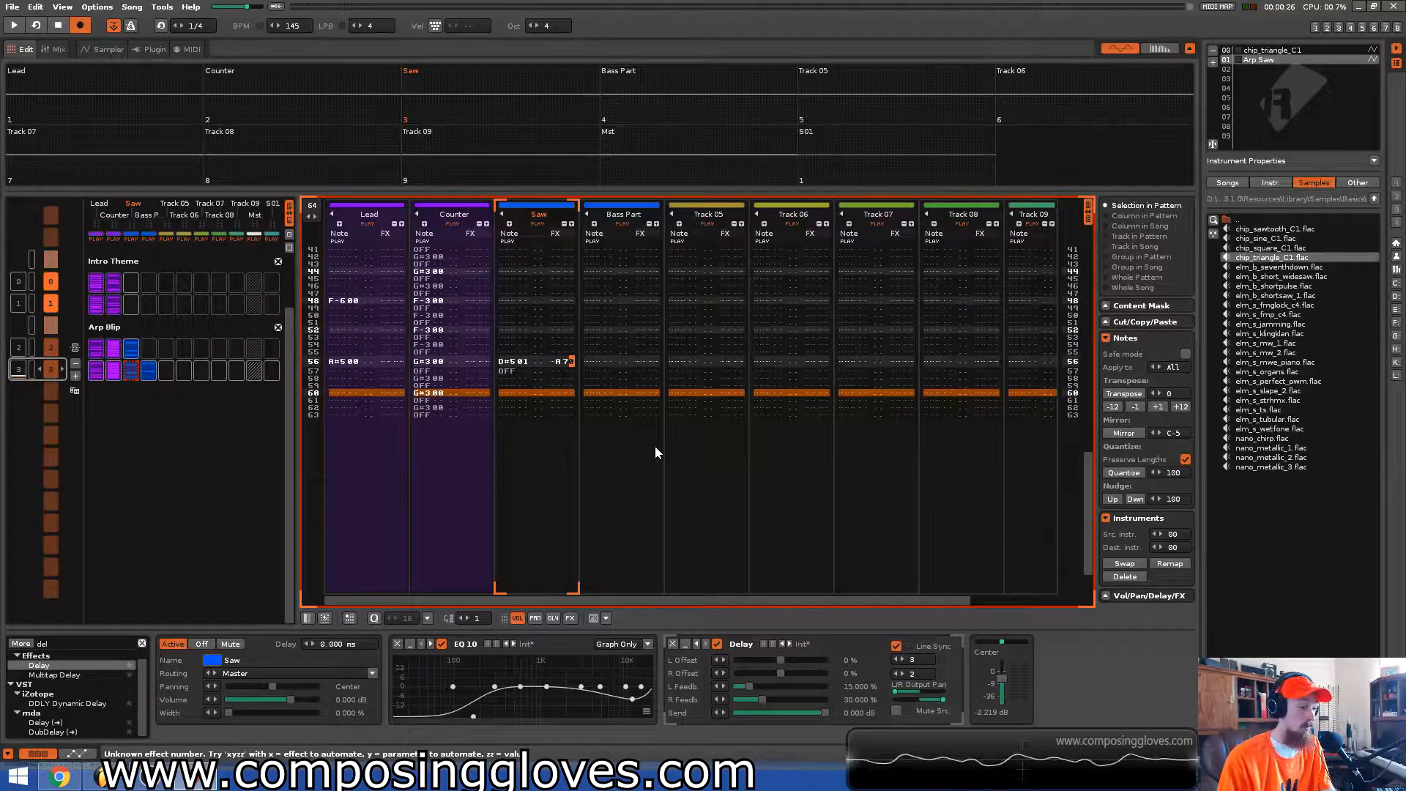
{"action": "key", "text": "9"}
Play from just before the line 56 note through the end of pattern 3 and stop playback
{"action": "key", "text": "Up"}
{"action": "key", "text": "Up"}
{"action": "key", "text": "Up"}
{"action": "key", "text": "Up"}
{"action": "key", "text": "Left"}
{"action": "key", "text": "space"}
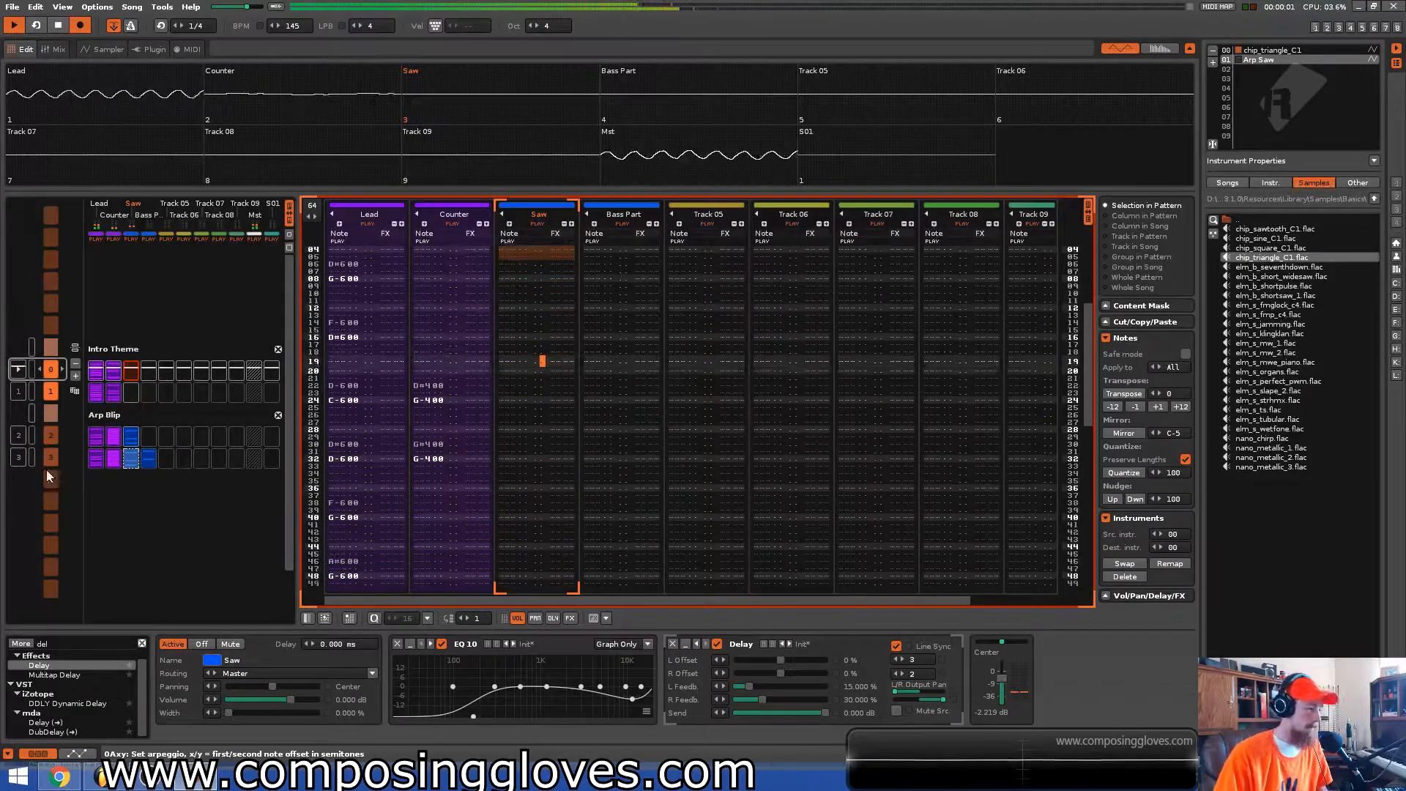
{"action": "key", "text": "space"}
Append patterns 4 and 5 to the Arp Blip section and copy the Lead through Bass Part blocks of patterns 2 and 3 into them
{"action": "left_click", "coordinate": [131, 437]}
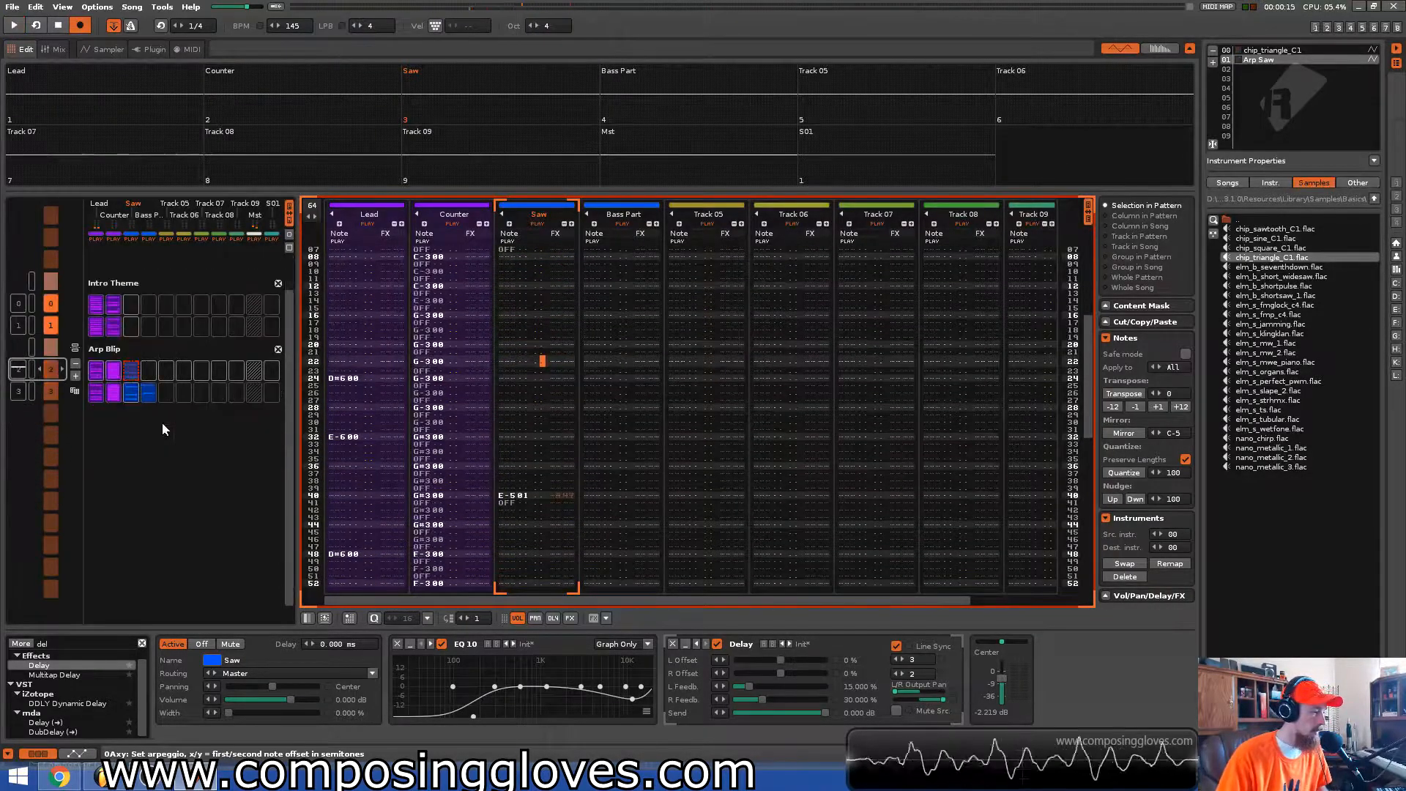
{"action": "left_click", "coordinate": [74, 376]}
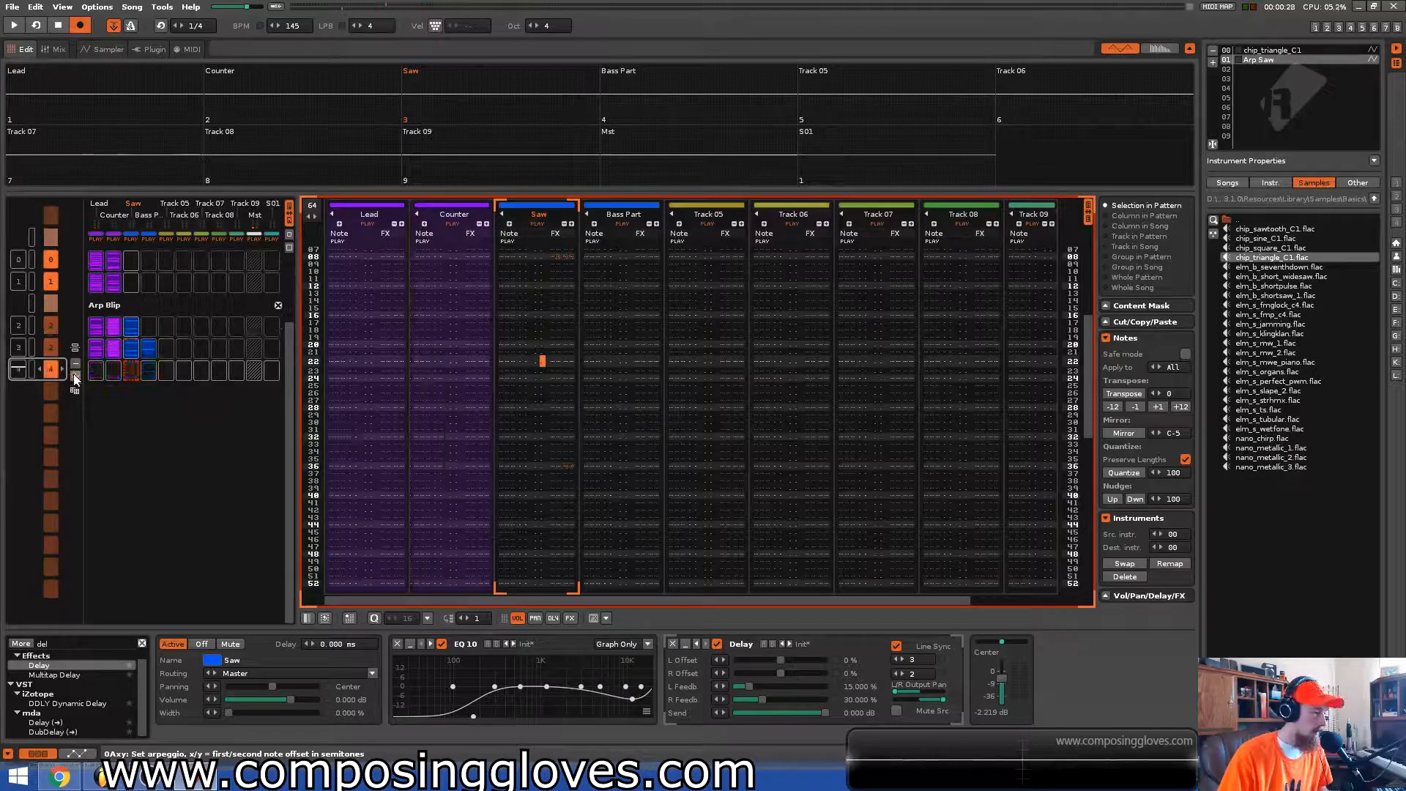
{"action": "left_click_drag", "start_coordinate": [95, 327], "coordinate": [148, 357]}
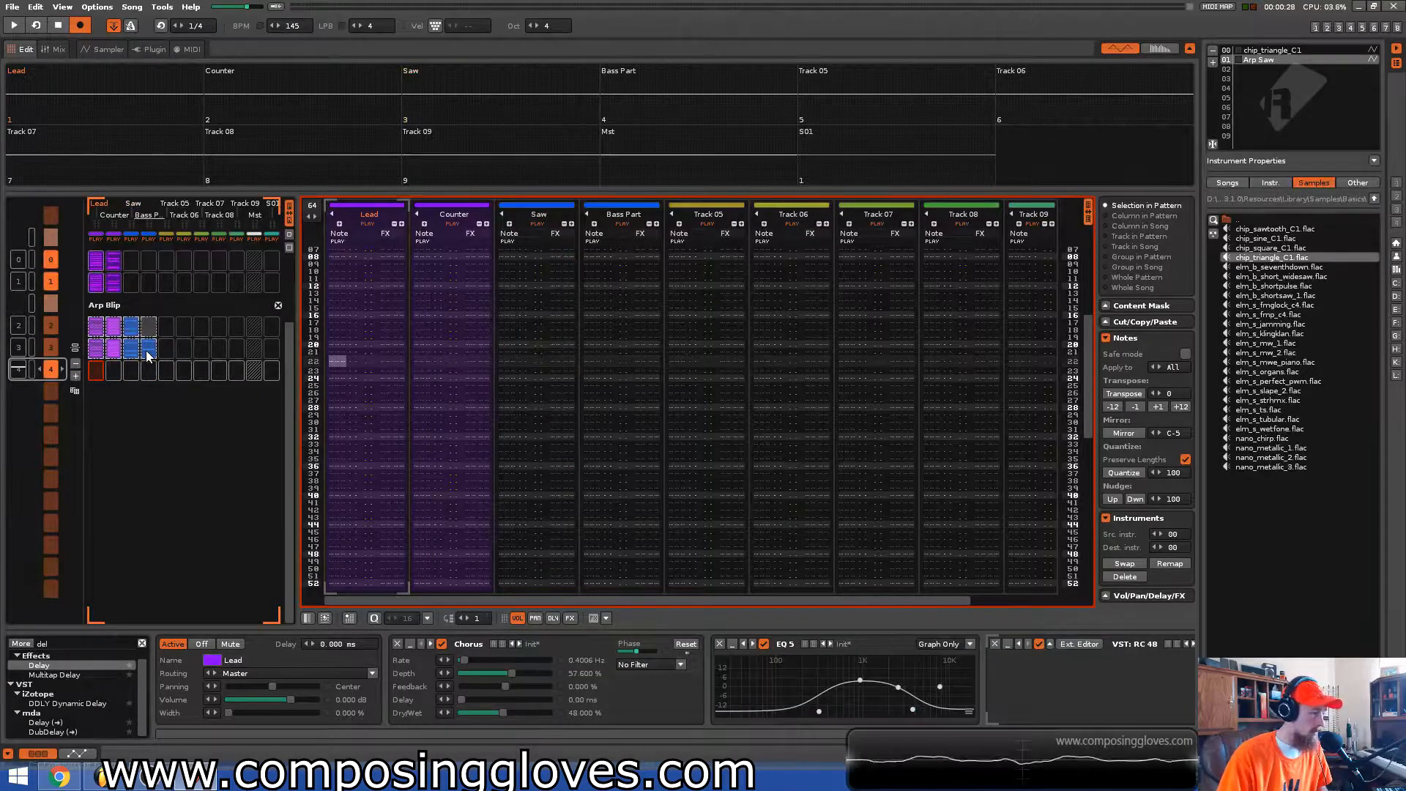
{"action": "left_click", "coordinate": [74, 378]}
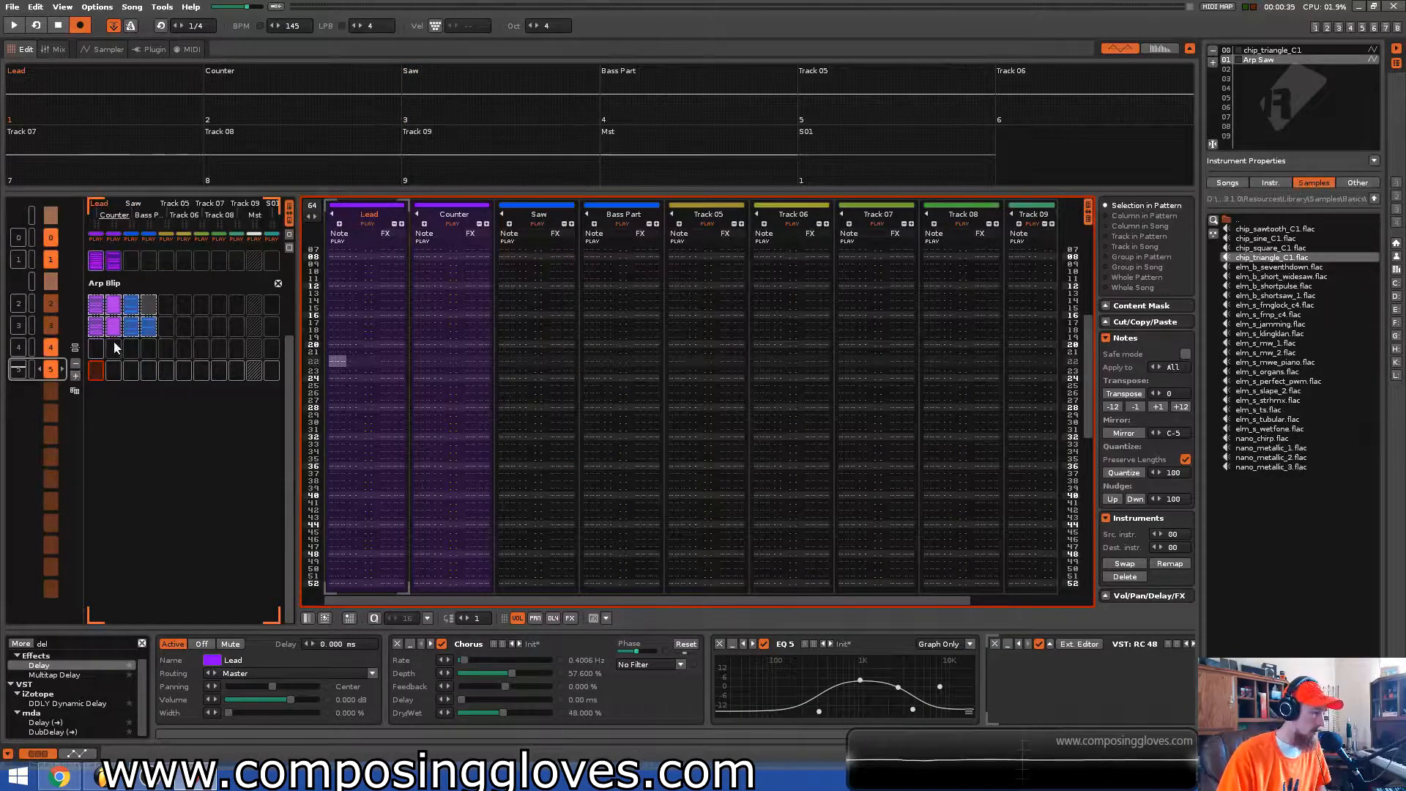
{"action": "left_click", "coordinate": [93, 352]}
{"action": "key", "text": "ctrl+v"}
Enter a C-2 note on line 0 of the Bass Part track in pattern 4 with a note-off on line 1, and play it
{"action": "scroll", "coordinate": [147, 353], "scroll_direction": "up", "scroll_amount": 1}
{"action": "key", "text": "space"}
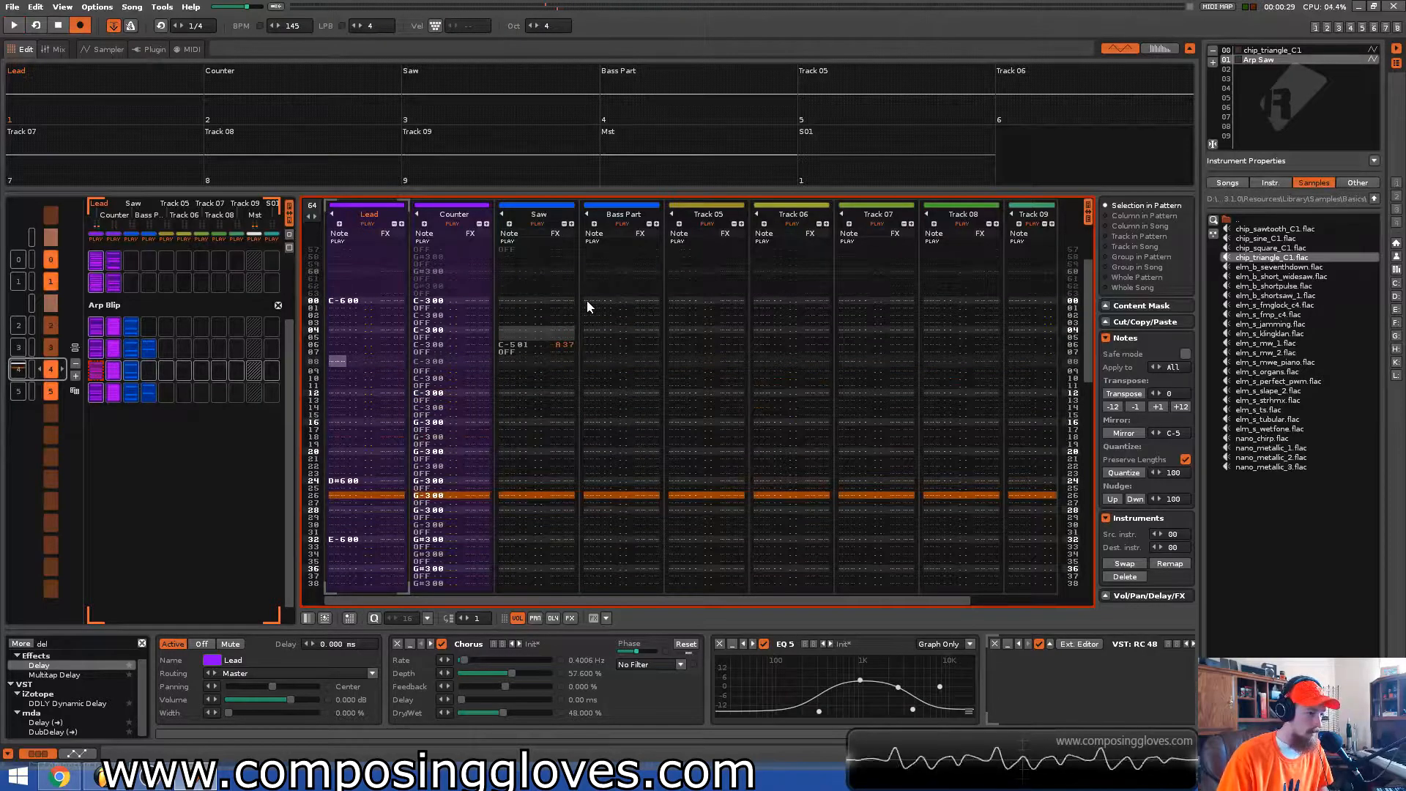
{"action": "left_click", "coordinate": [596, 302]}
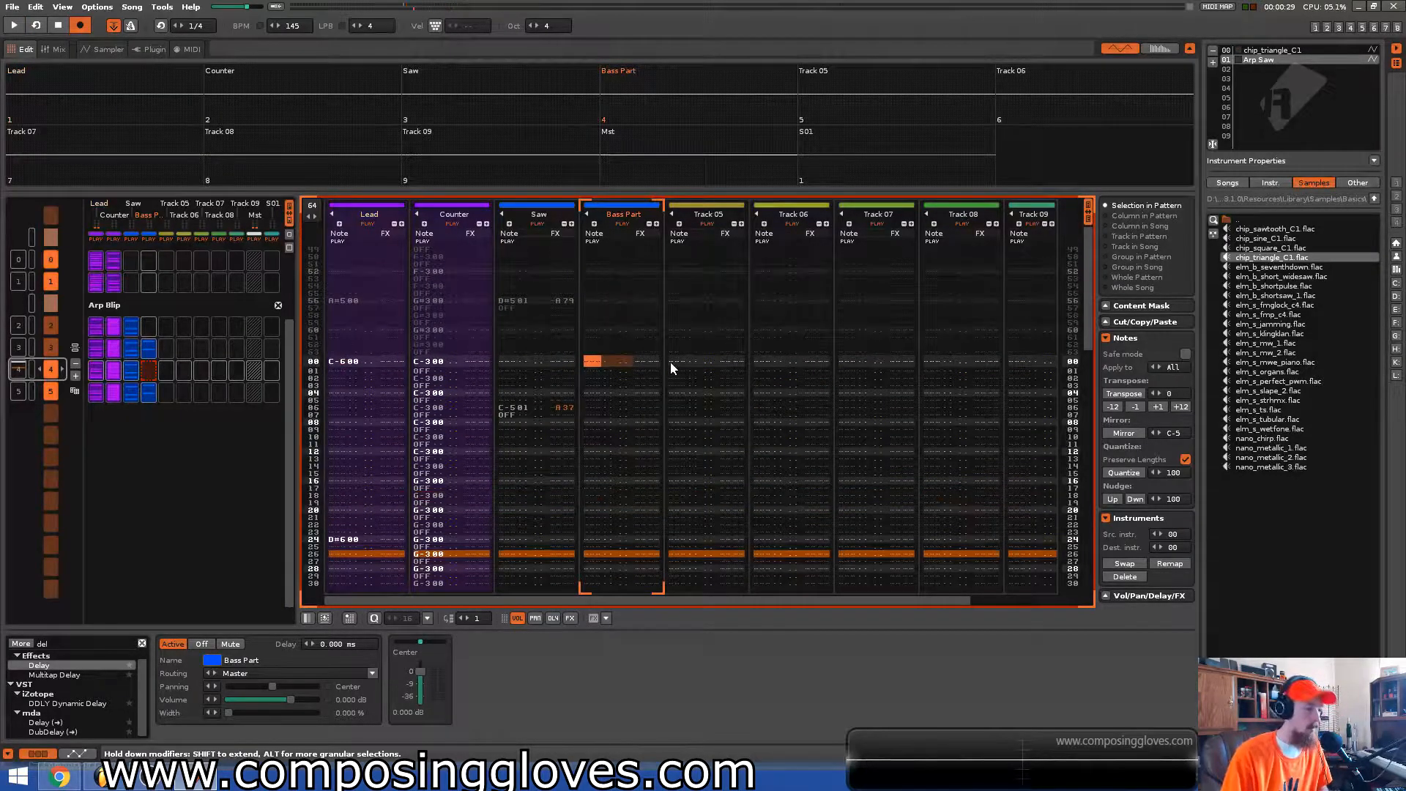
{"action": "key", "text": "KP_Divide"}
{"action": "key", "text": "KP_Divide"}
{"action": "key", "text": "q"}
{"action": "key", "text": "a"}
{"action": "key", "text": "space"}
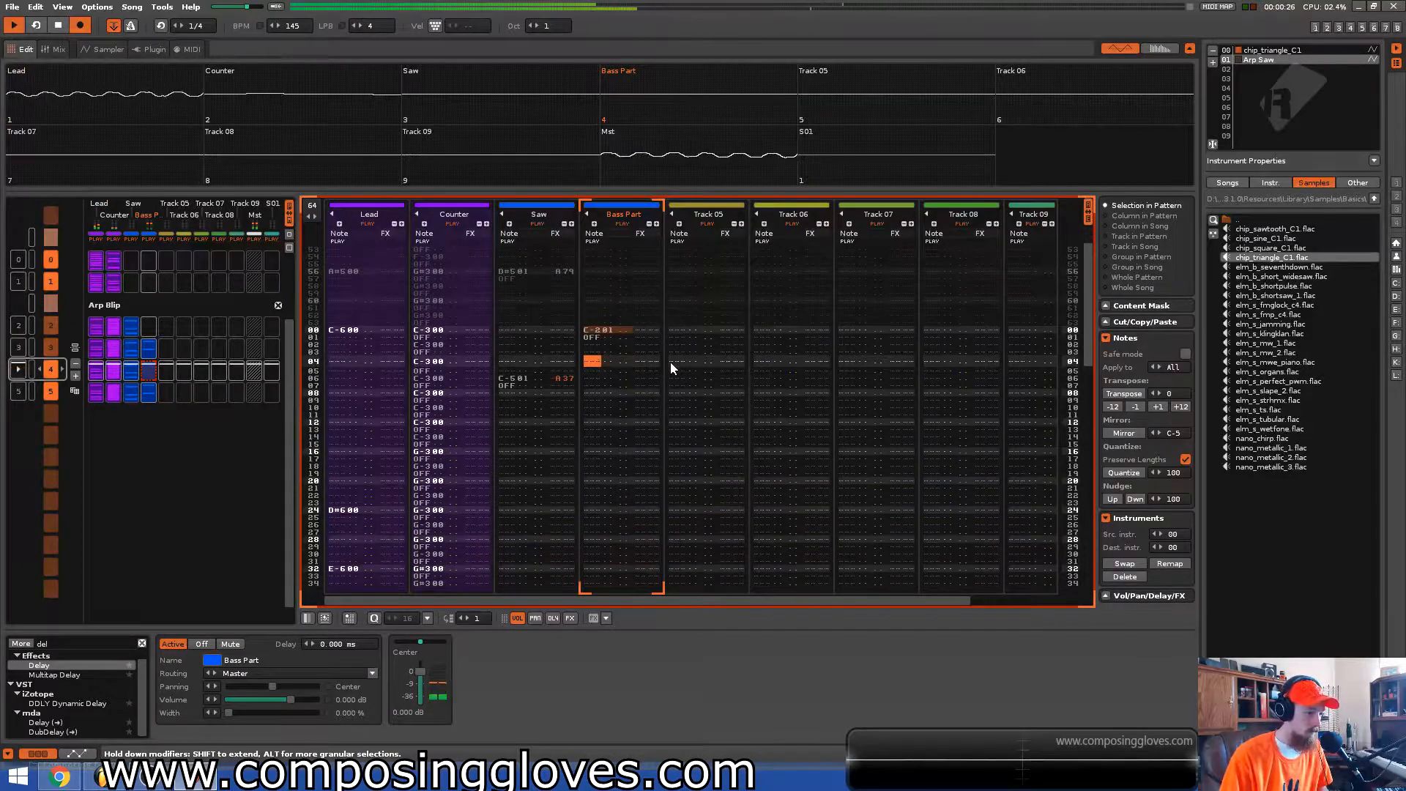
Move the Saw track's C-5 note and its note-off from lines 6–7 up to lines 4–5 in pattern 4
{"action": "key", "text": "shift+Tab"}
{"action": "key", "text": "shift+Down"}
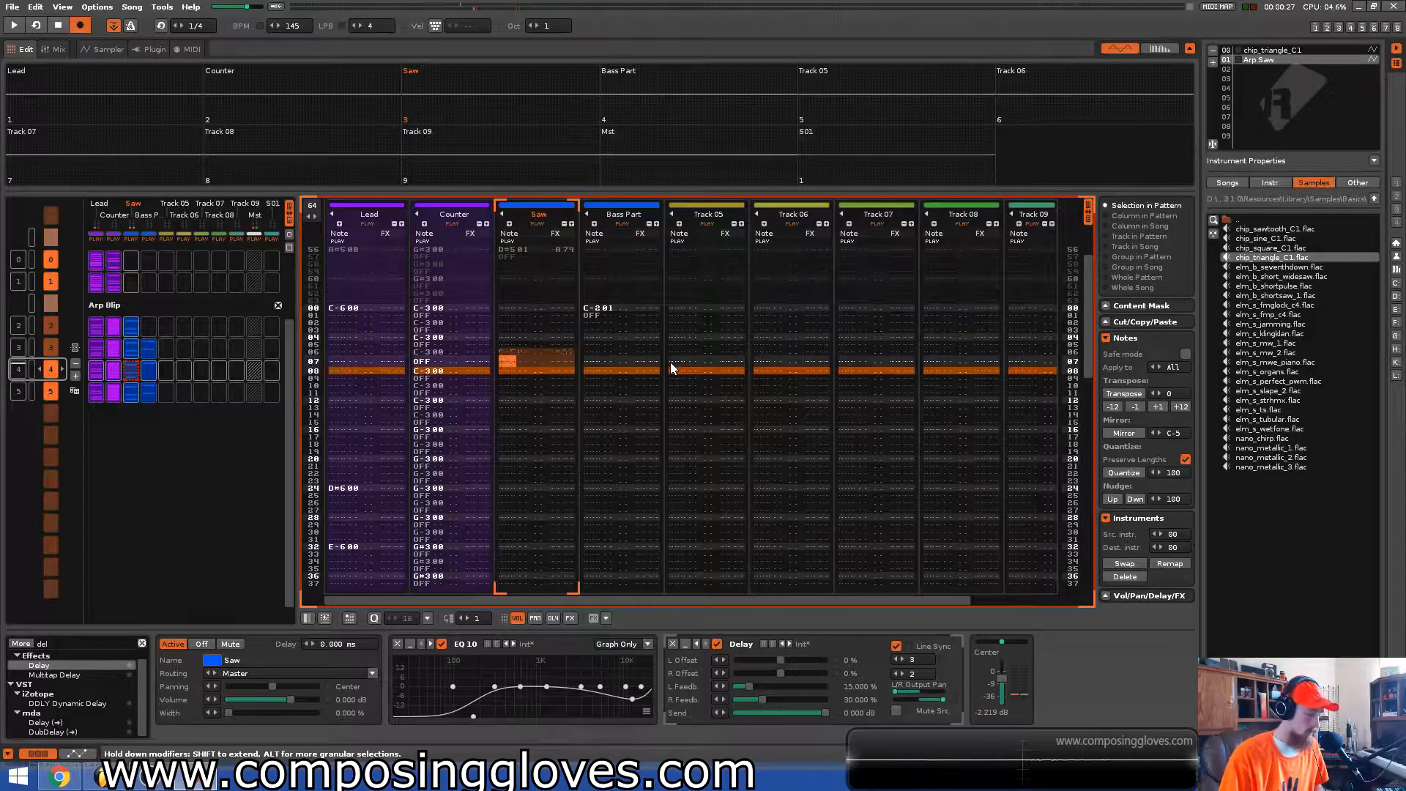
{"action": "key", "text": "ctrl+x"}
{"action": "key", "text": "Up"}
{"action": "key", "text": "Up"}
{"action": "key", "text": "Up"}
{"action": "key", "text": "ctrl+v"}
{"action": "key", "text": "Up"}
{"action": "key", "text": "Up"}
{"action": "key", "text": "Down"}
{"action": "key", "text": "Down"}
{"action": "key", "text": "Down"}
{"action": "key", "text": "Down"}
{"action": "key", "text": "Down"}
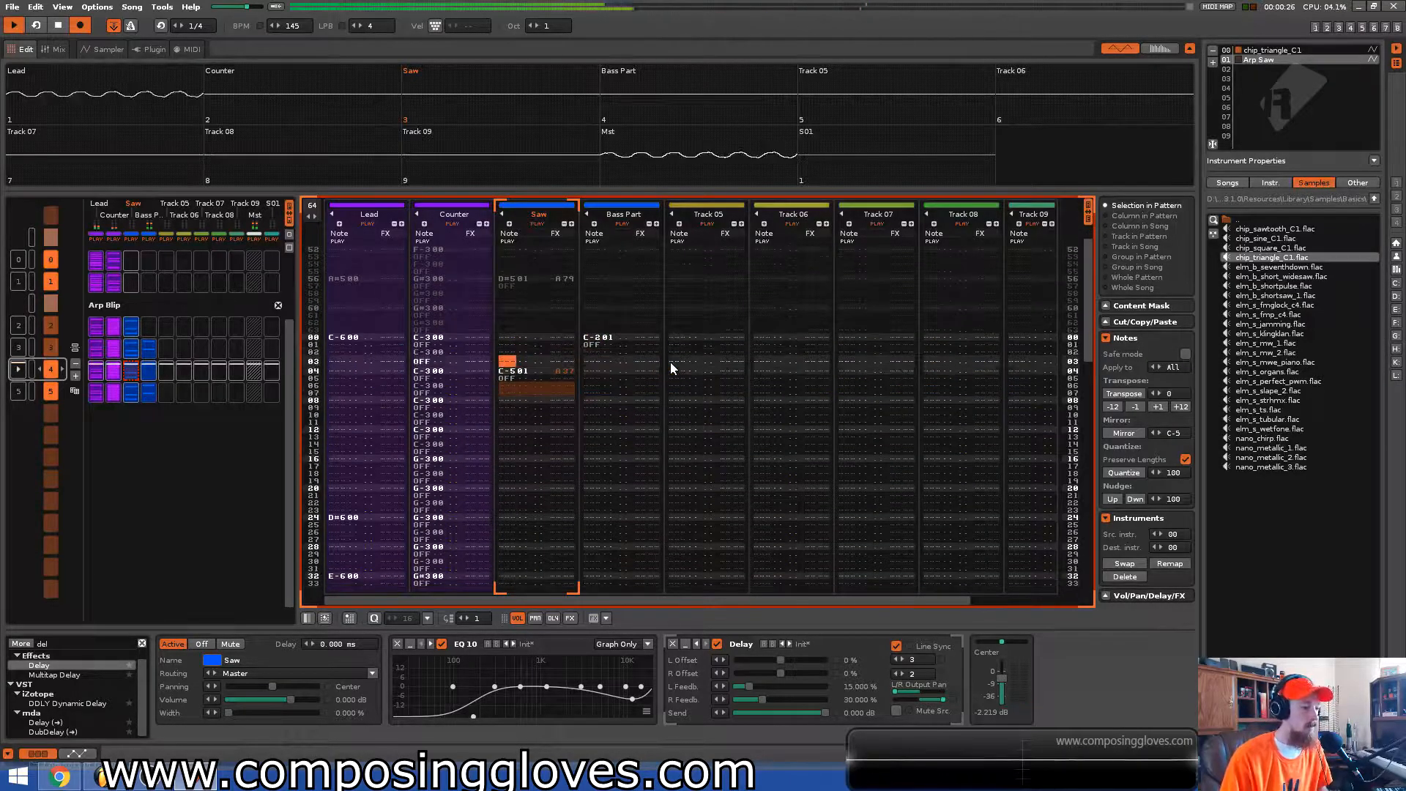
Enter a G-2 note on line 8 of the Bass Part track with a note-off on line 9
{"action": "key", "text": "Right"}
{"action": "key", "text": "Right"}
{"action": "key", "text": "Right"}
{"action": "key", "text": "Down"}
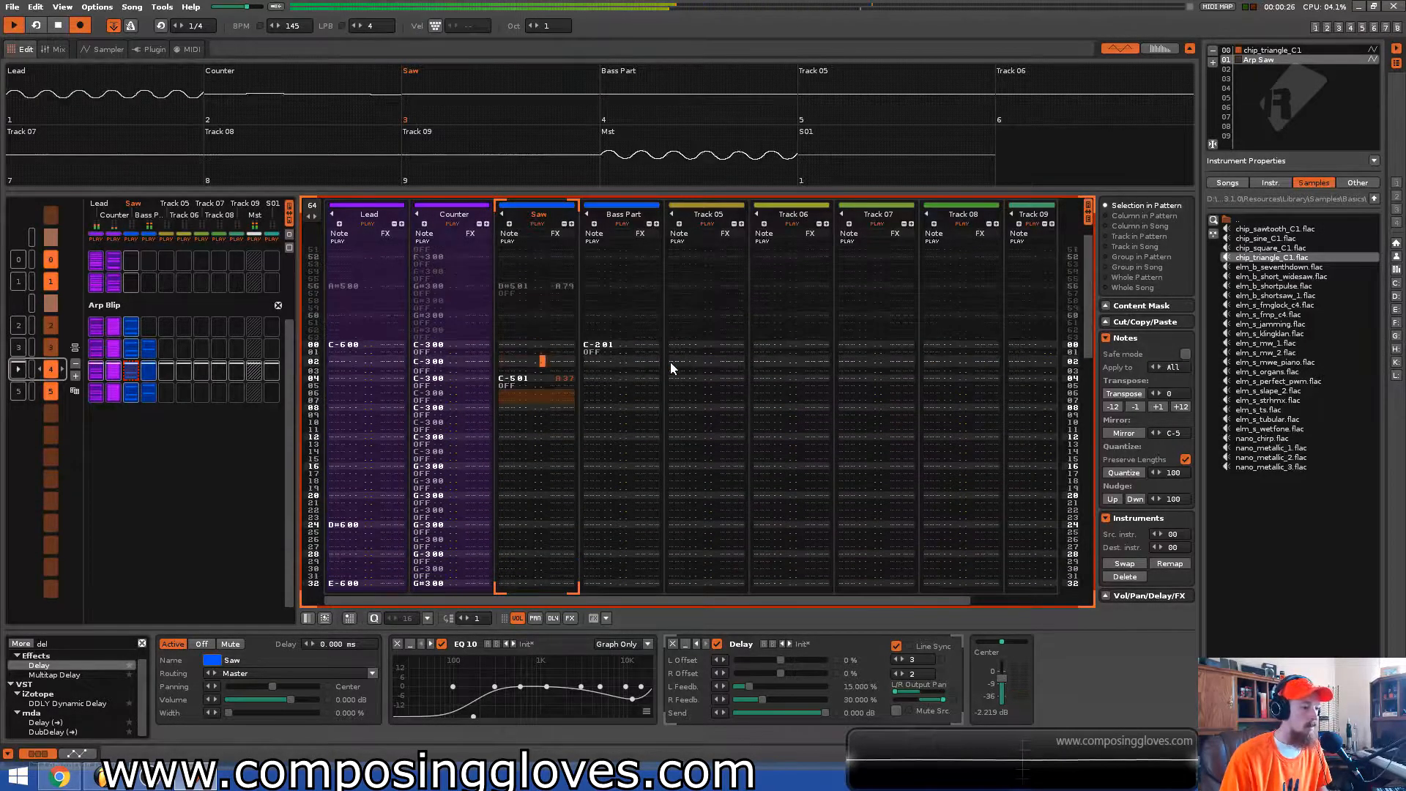
{"action": "key", "text": "Tab"}
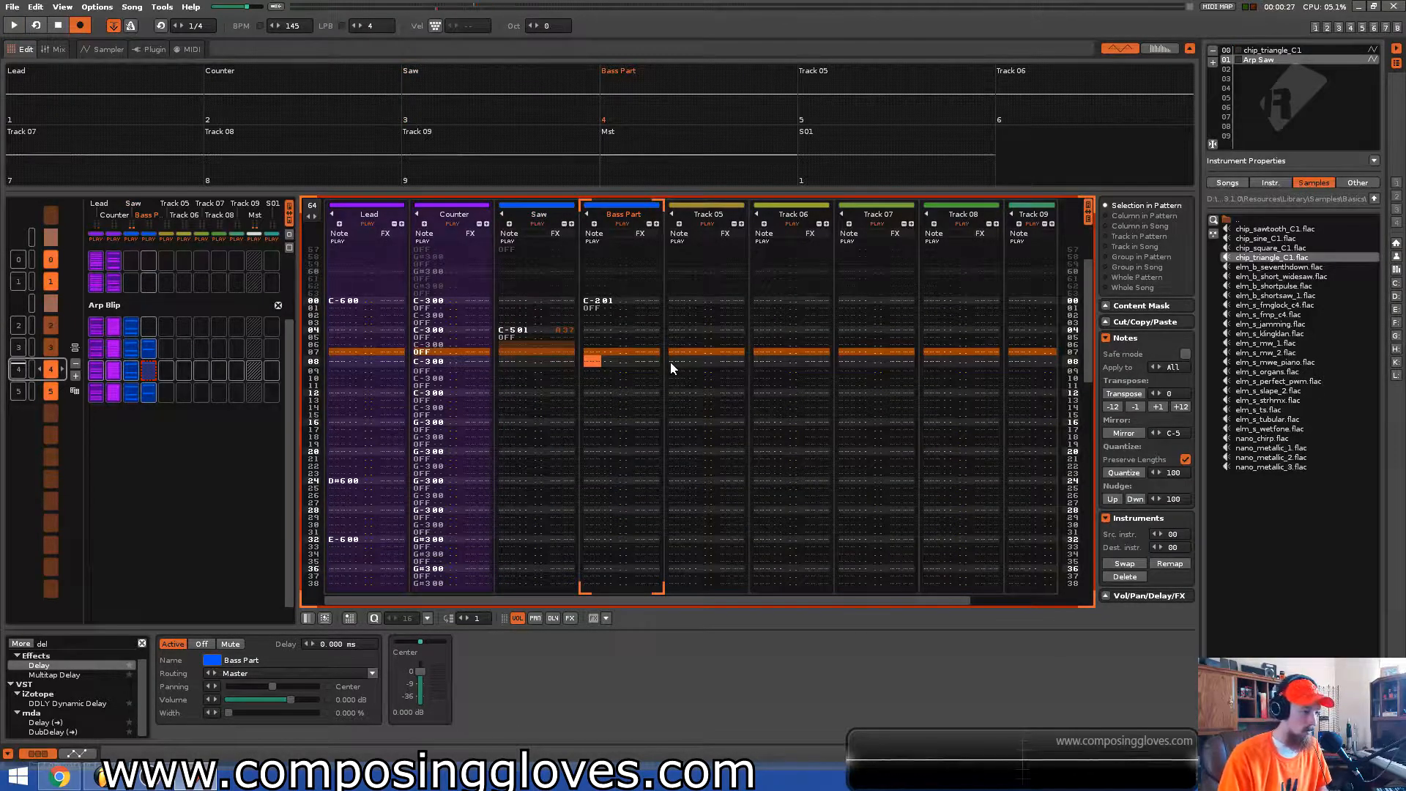
{"action": "key", "text": "t"}
{"action": "key", "text": "Up"}
{"action": "key", "text": "KP_Multiply"}
{"action": "key", "text": "t"}
{"action": "key", "text": "Left"}
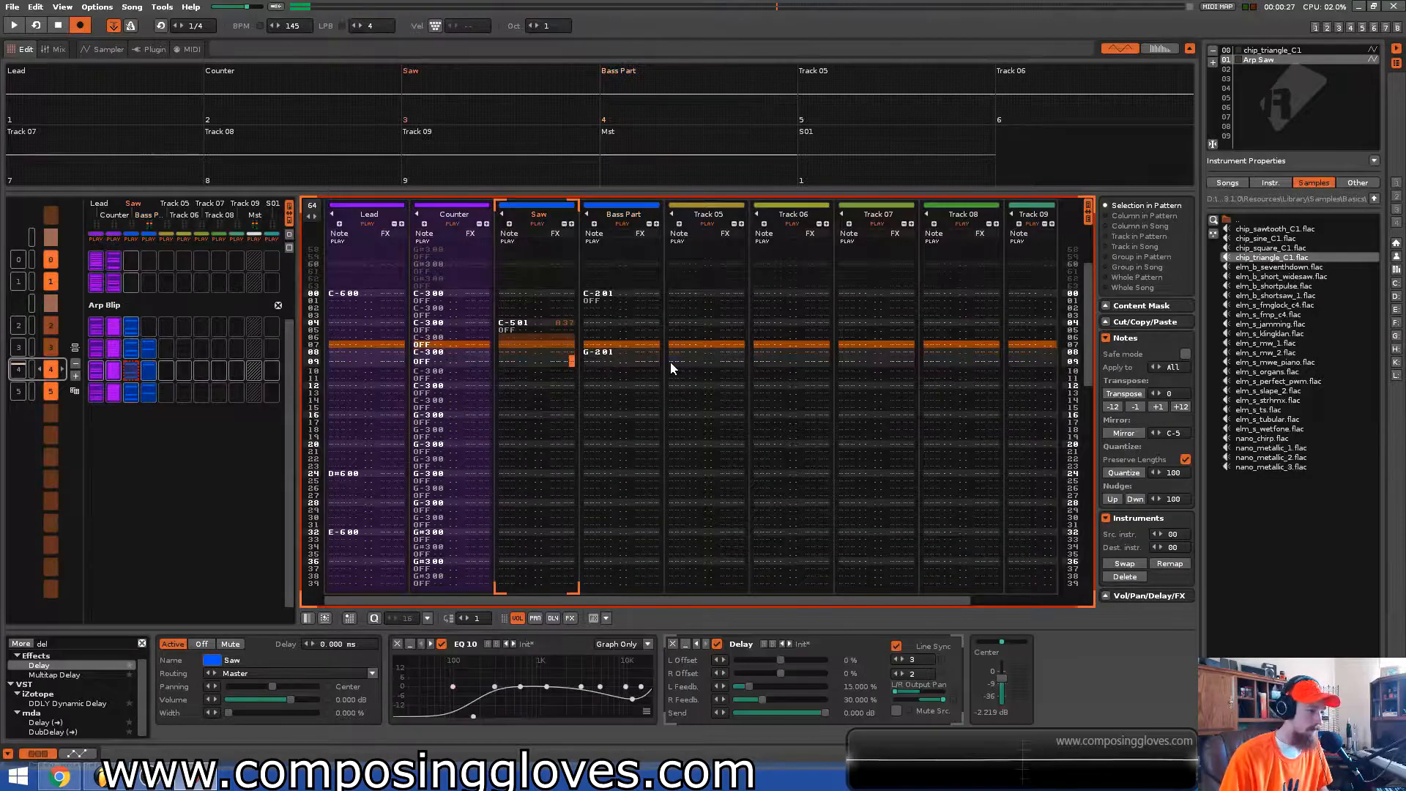
{"action": "key", "text": "Right"}
{"action": "key", "text": "a"}
Enter a D#5 note on line 12 of the Saw track with a note-off on line 13
{"action": "key", "text": "Left"}
{"action": "key", "text": "Down"}
{"action": "key", "text": "Left"}
{"action": "key", "text": "Left"}
{"action": "key", "text": "Down"}
{"action": "key", "text": "Left"}
{"action": "key", "text": "Left"}
{"action": "key", "text": "Left"}
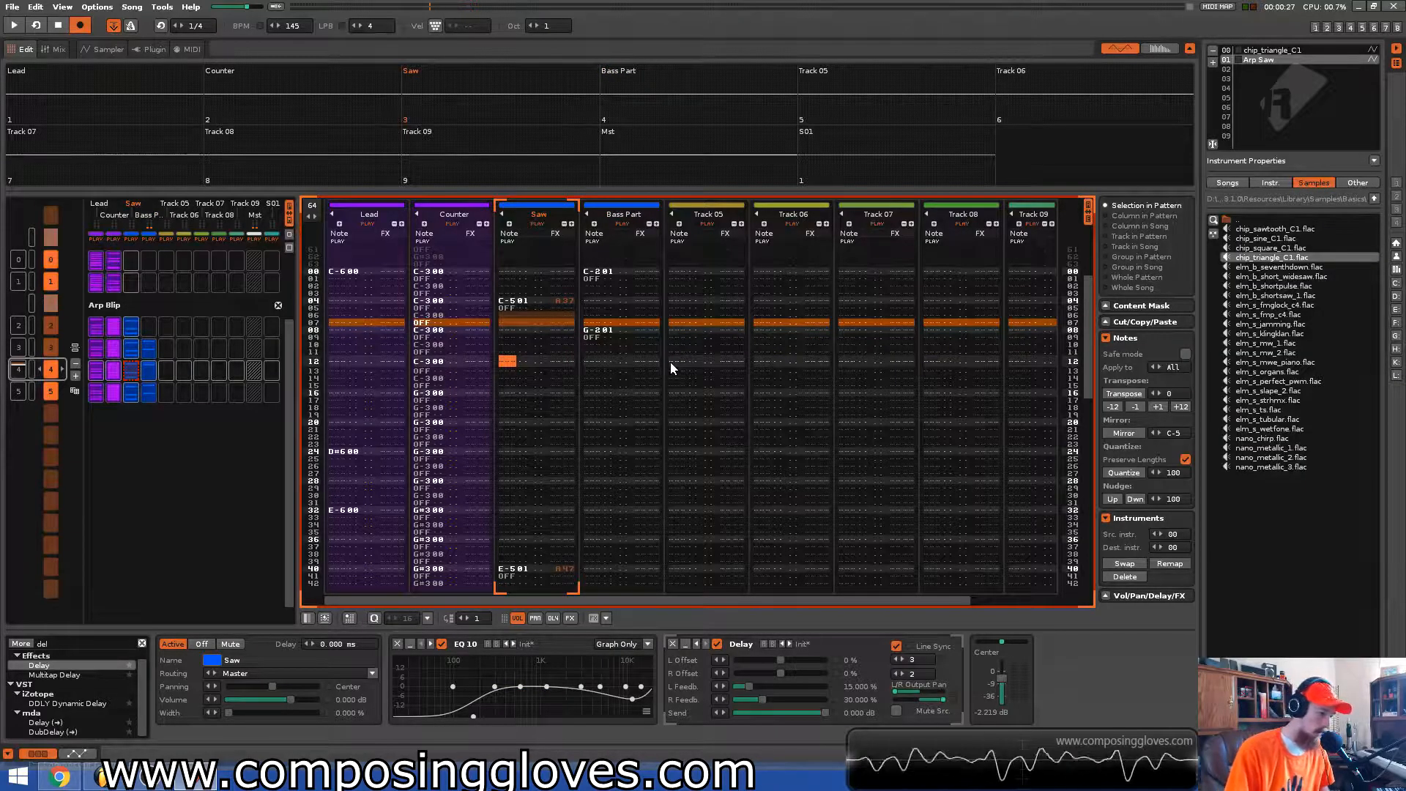
{"action": "key", "text": "Down"}
{"action": "key", "text": "Down"}
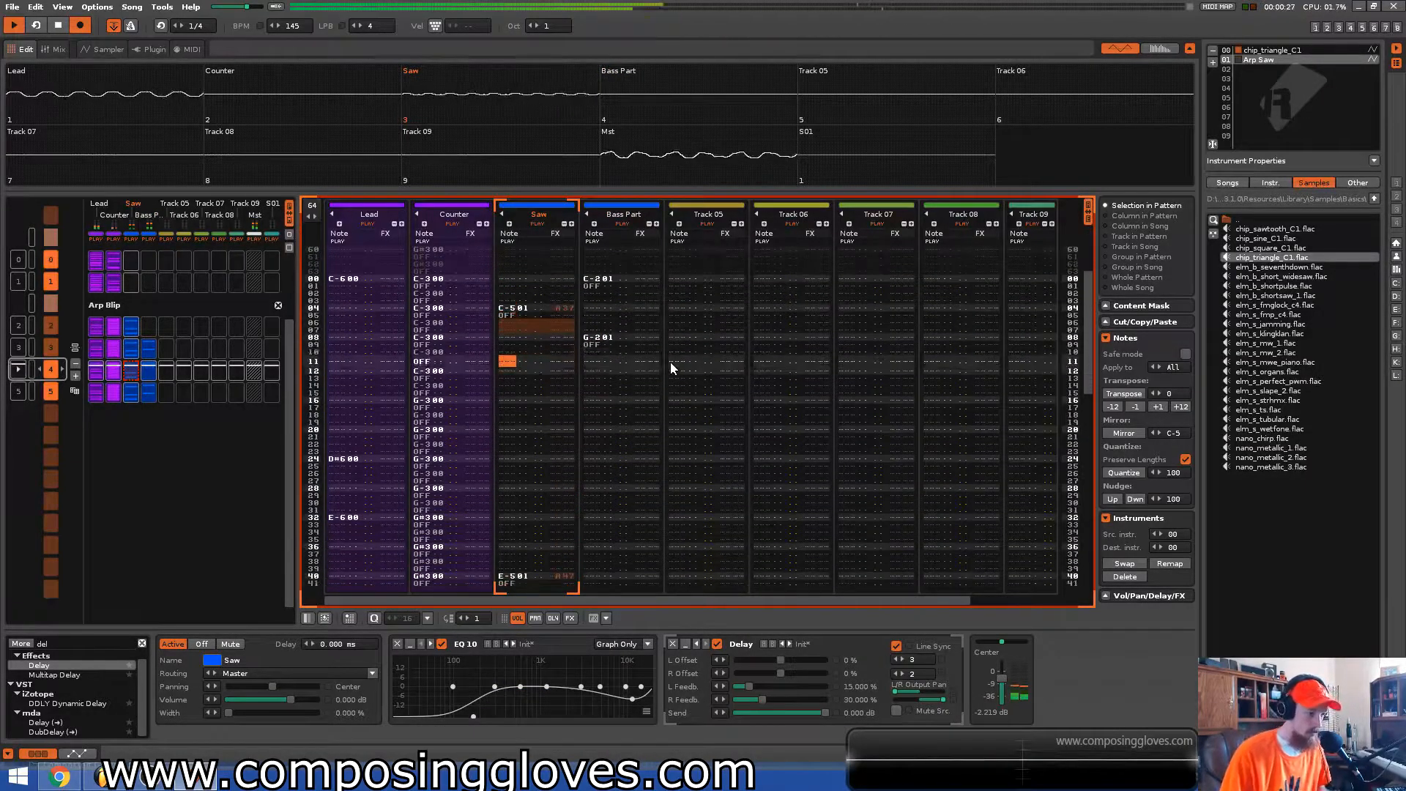
{"action": "key", "text": "Up"}
{"action": "key", "text": "Up"}
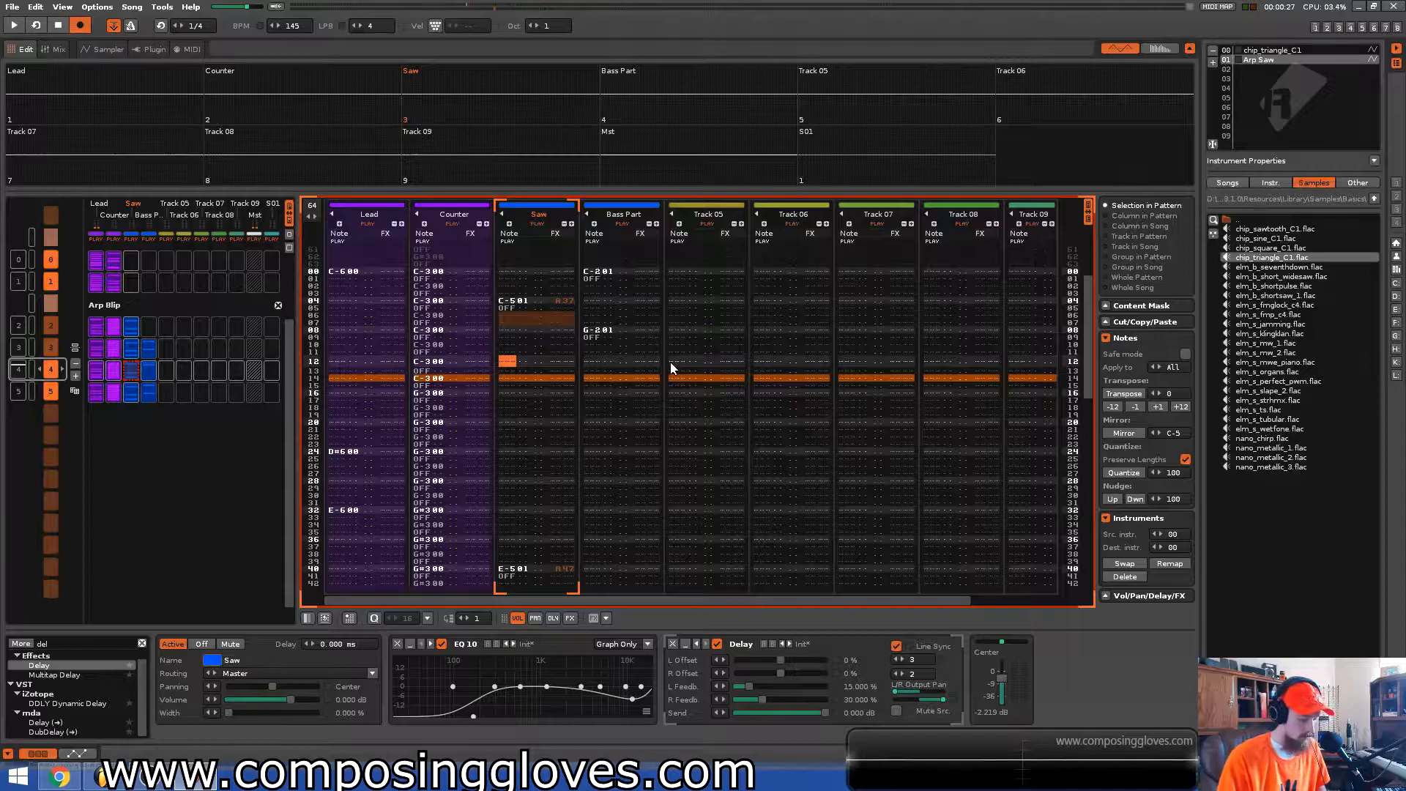
{"action": "key", "text": "3"}
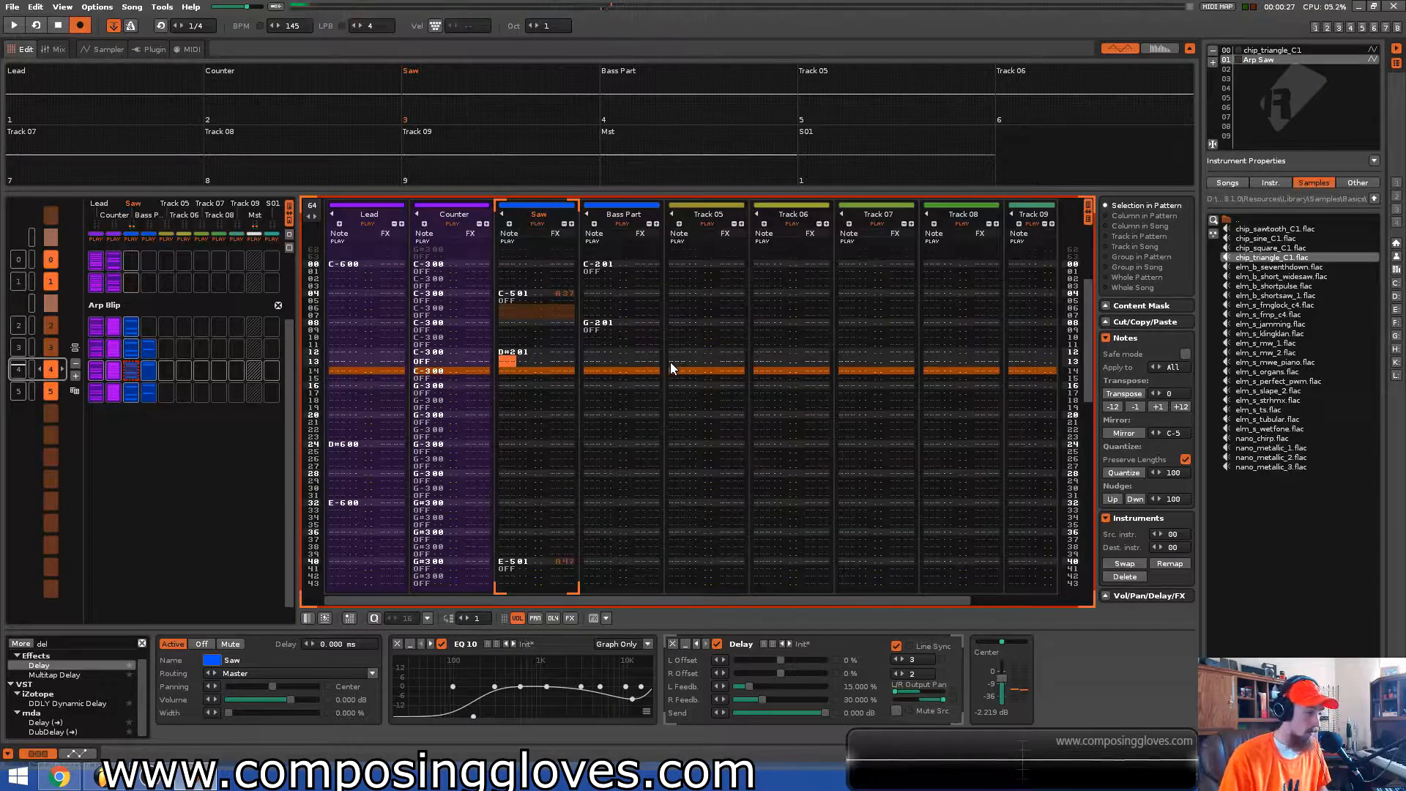
{"action": "key", "text": "Up"}
{"action": "key", "text": "Caps_Lock"}
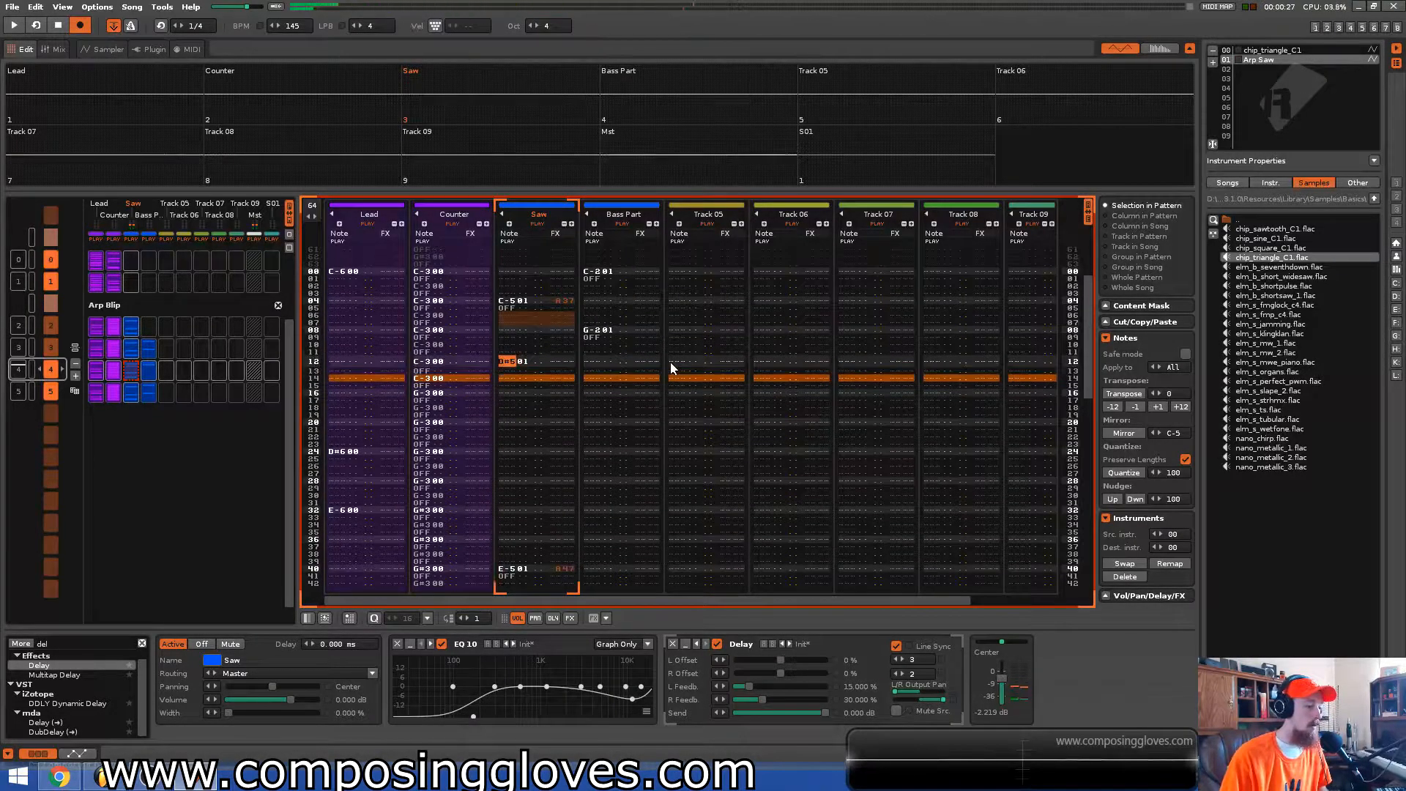
{"action": "key", "text": "ctrl+z"}
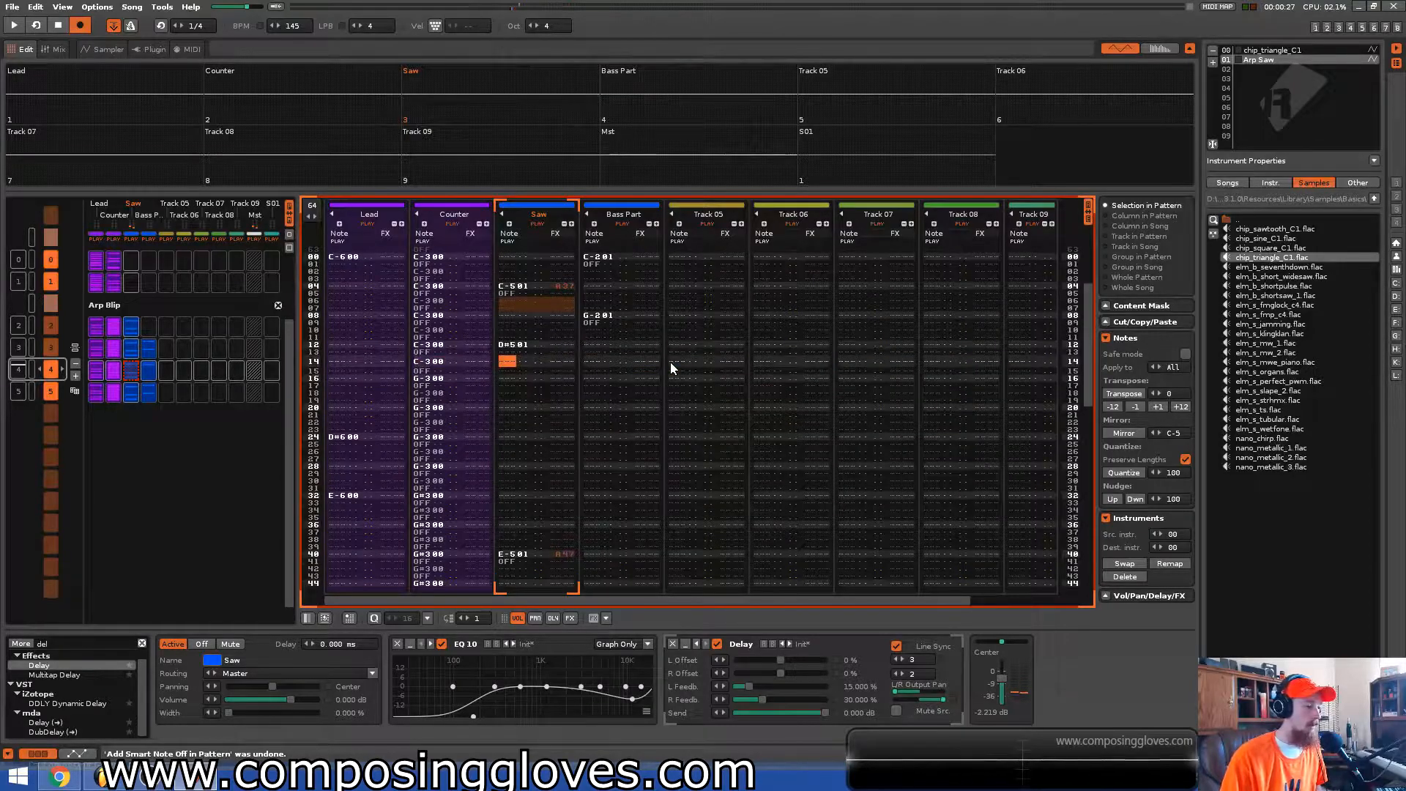
{"action": "key", "text": "Caps_Lock"}
Give the line 12 Saw note the arpeggio effect A49 and play back the opening of pattern 4
{"action": "key", "text": "Right"}
{"action": "key", "text": "Up"}
{"action": "key", "text": "Up"}
{"action": "key", "text": "Right"}
{"action": "key", "text": "Right"}
{"action": "key", "text": "Right"}
{"action": "key", "text": "Right"}
{"action": "key", "text": "Right"}
{"action": "type", "text": "a"}
{"action": "key", "text": "Right"}
{"action": "key", "text": "Up"}
{"action": "type", "text": "3"}
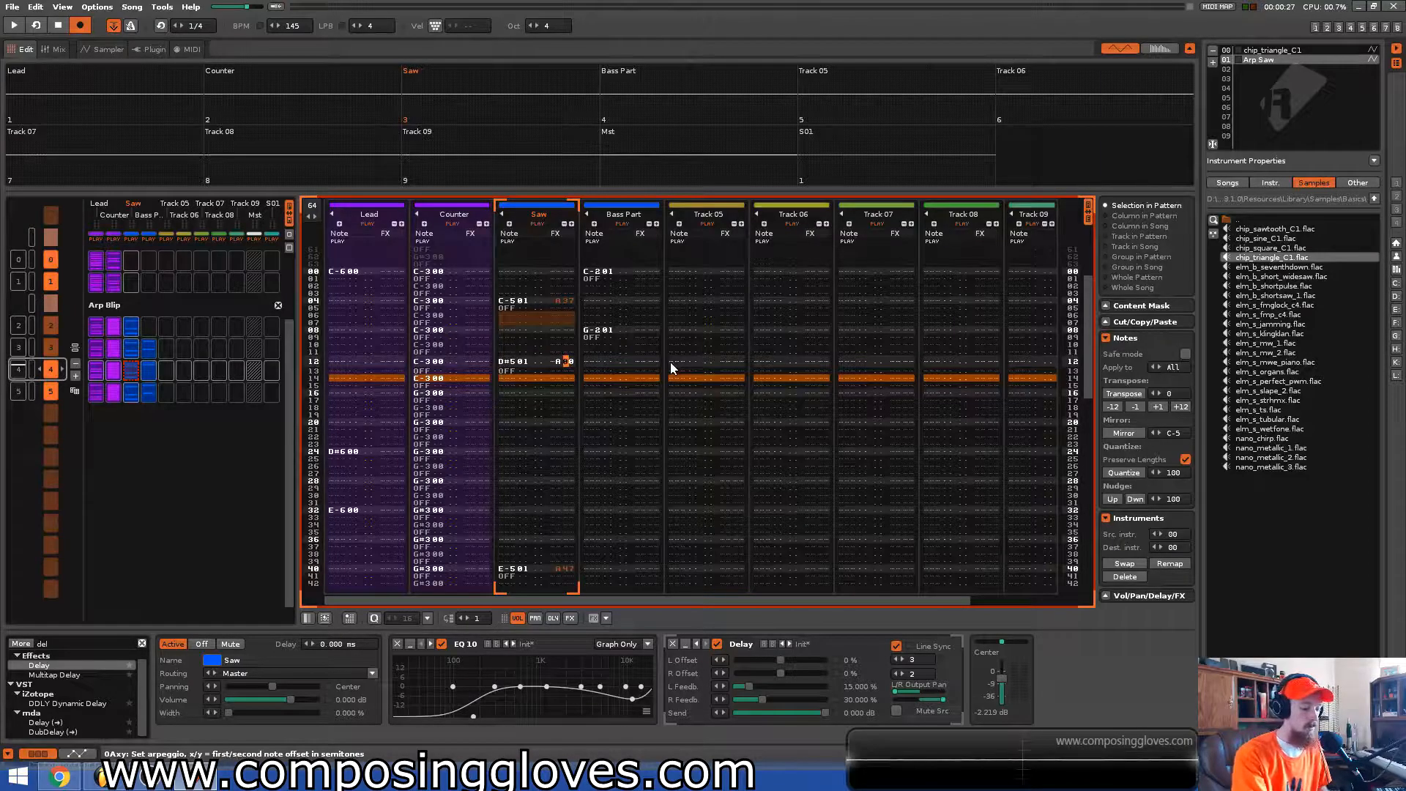
{"action": "type", "text": "4"}
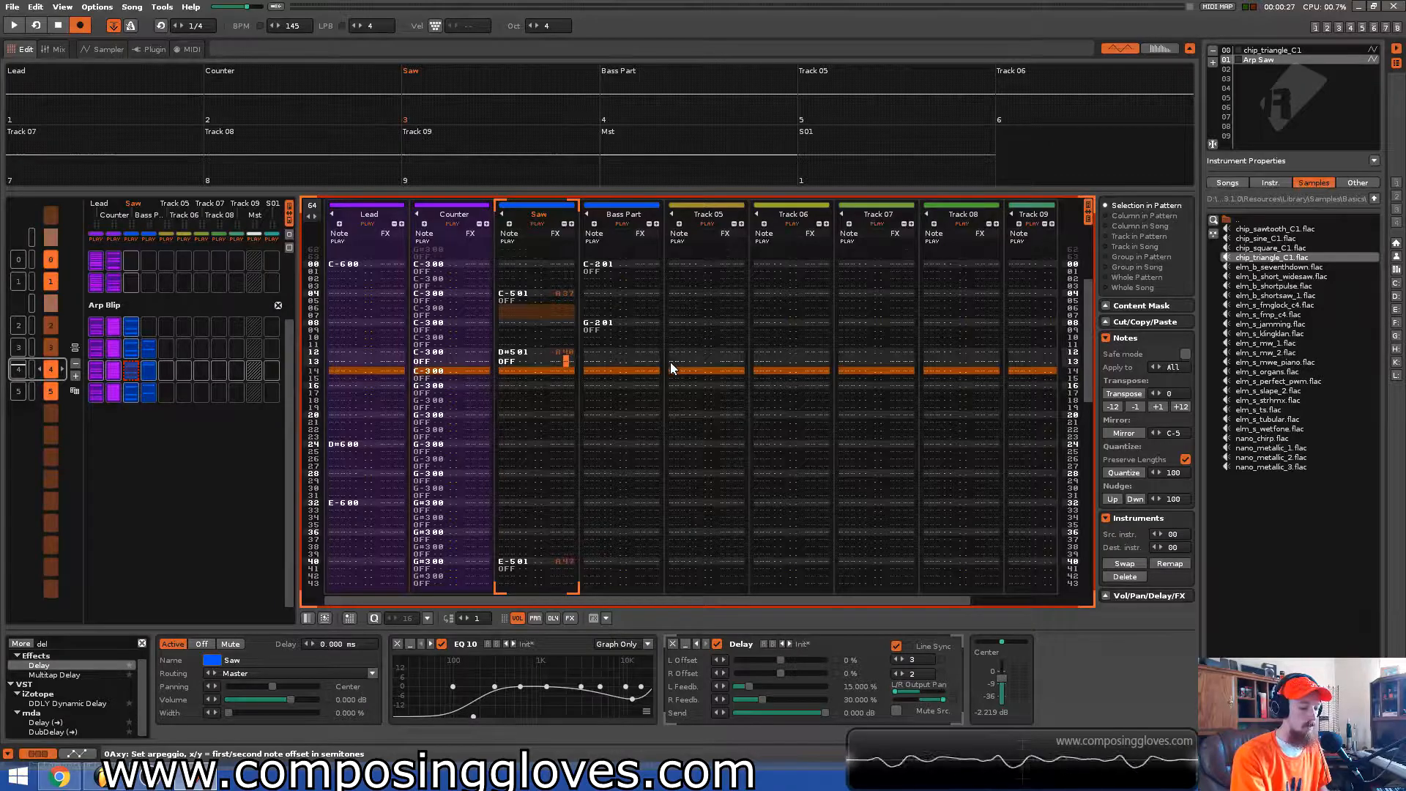
{"action": "key", "text": "Up"}
{"action": "key", "text": "Right"}
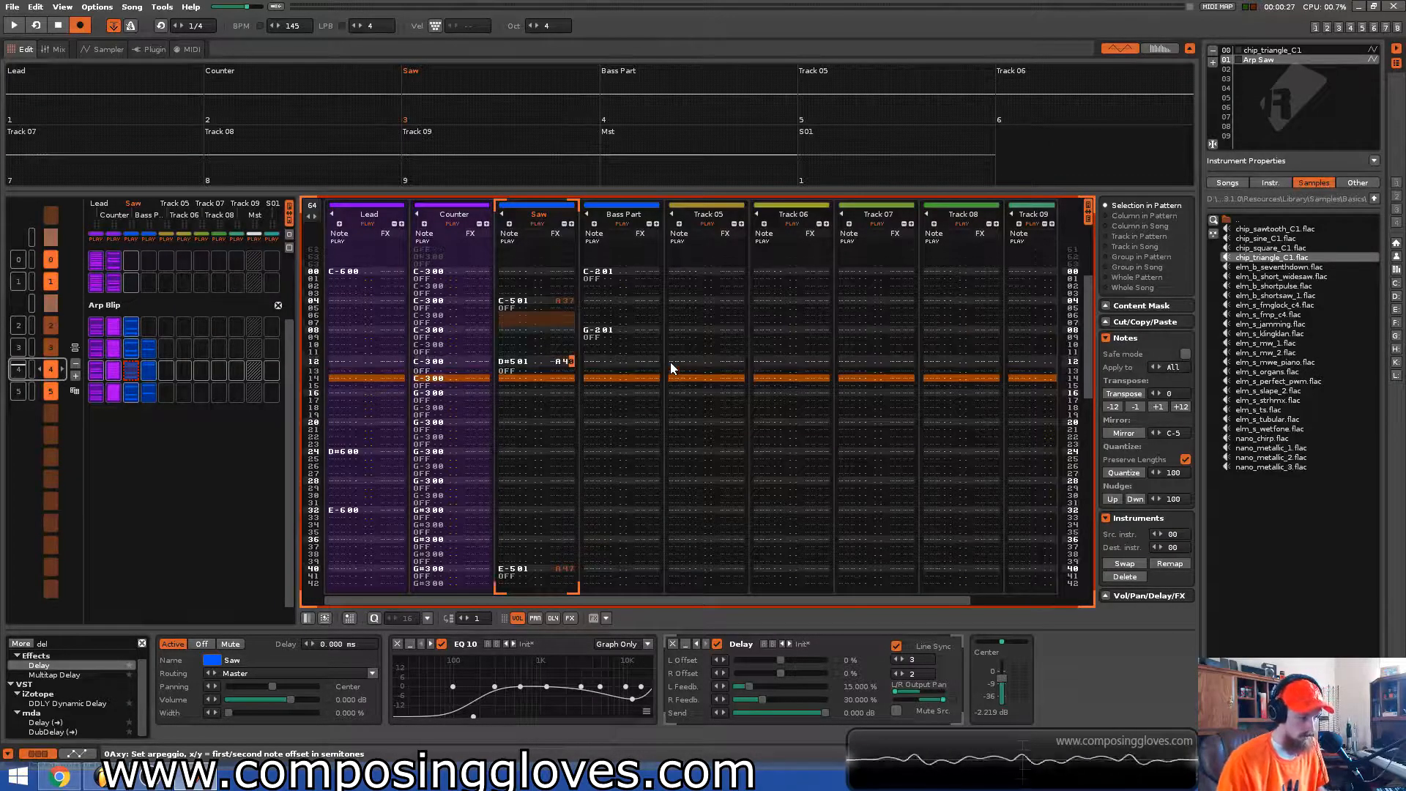
{"action": "key", "text": "space"}
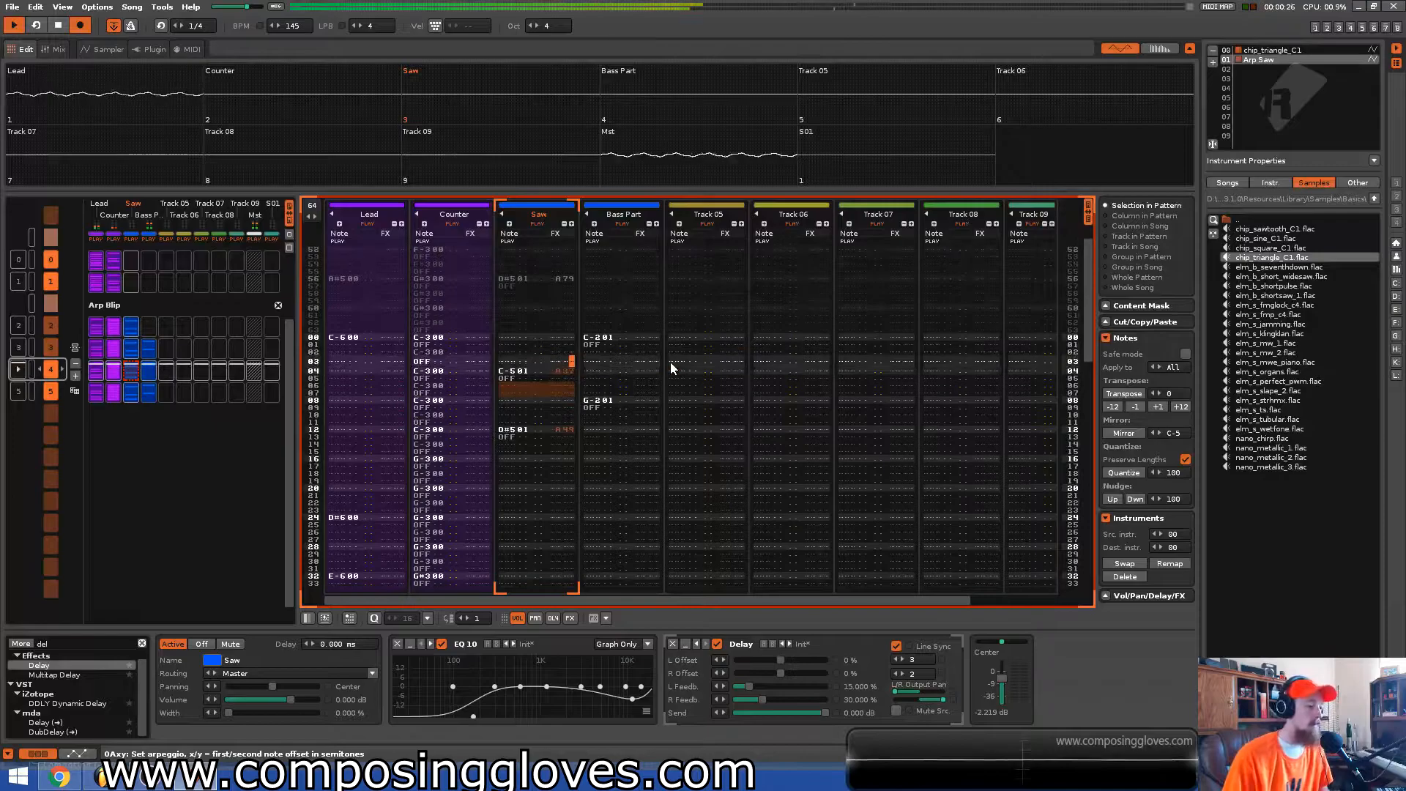
{"action": "key", "text": "space"}
Enter a G#2 note on line 16 of the Bass Part track with a note-off on line 17
{"action": "key", "text": "Right"}
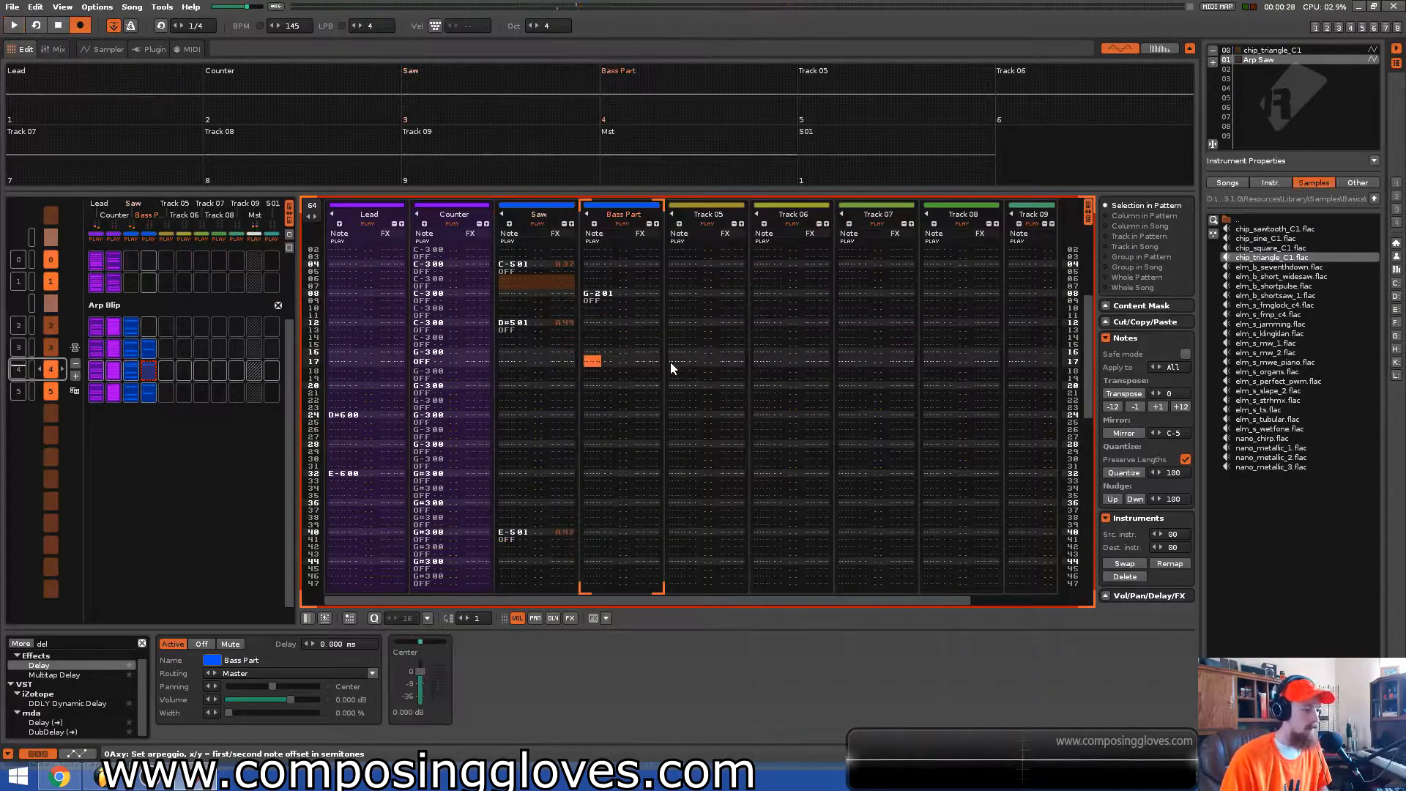
{"action": "key", "text": "Up"}
{"action": "key", "text": "h"}
{"action": "key", "text": "h"}
{"action": "key", "text": "KP_Divide"}
{"action": "key", "text": "Up"}
{"action": "key", "text": "h"}
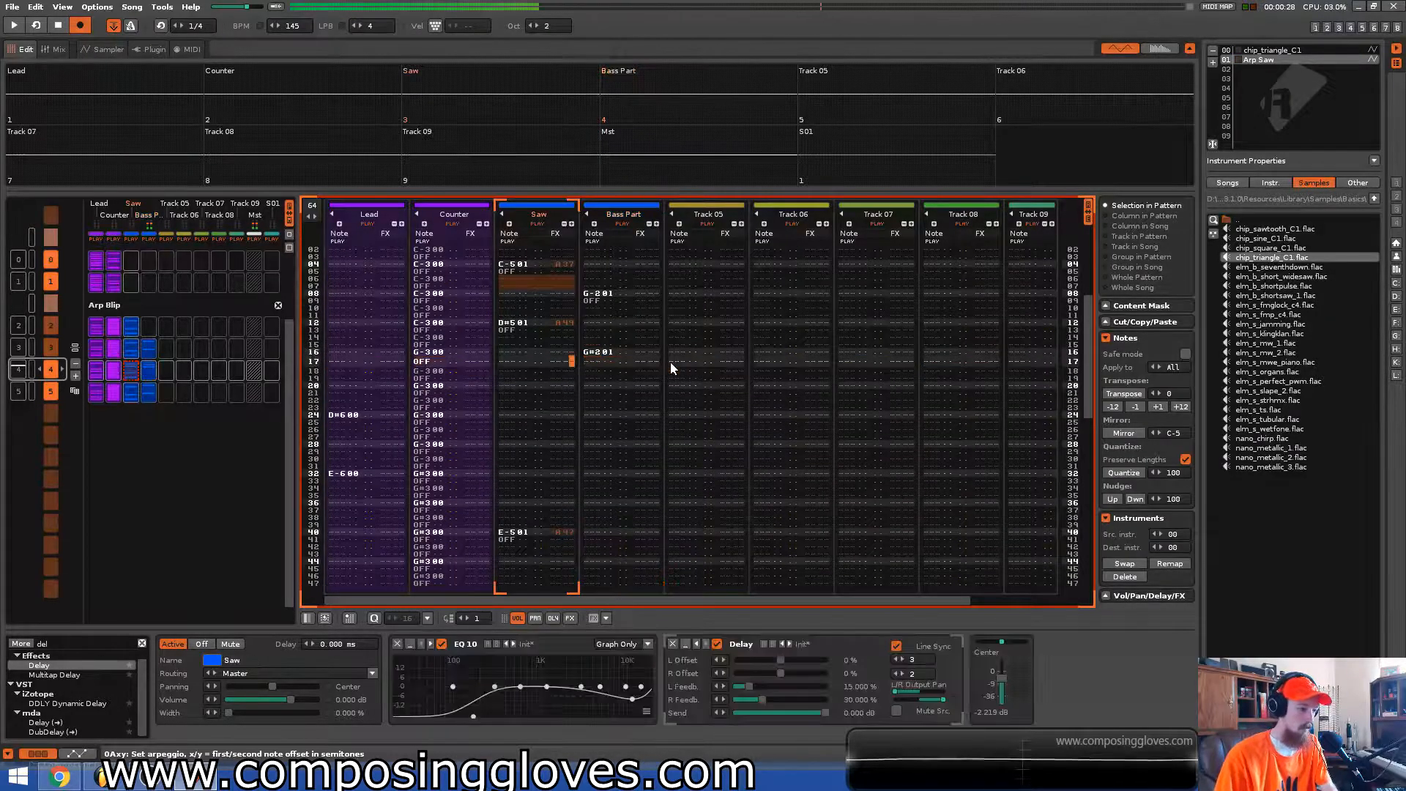
{"action": "key", "text": "a"}
Enter a G-5 note on line 20 of the Saw track with a note-off on line 21
{"action": "key", "text": "Left"}
{"action": "key", "text": "Left"}
{"action": "key", "text": "Left"}
{"action": "key", "text": "Left"}
{"action": "key", "text": "Left"}
{"action": "key", "text": "Left"}
{"action": "key", "text": "Left"}
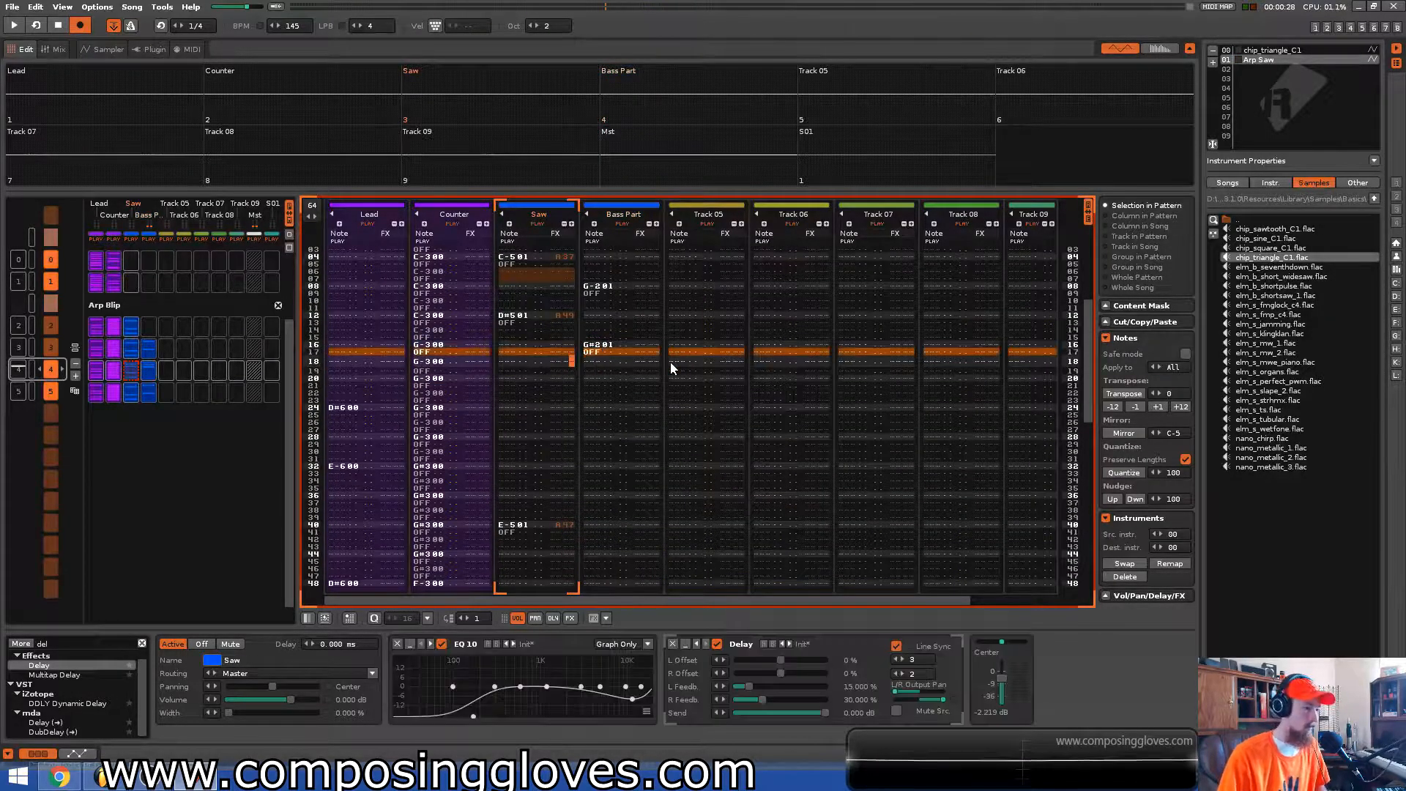
{"action": "key", "text": "Left"}
{"action": "key", "text": "Down"}
{"action": "key", "text": "Down"}
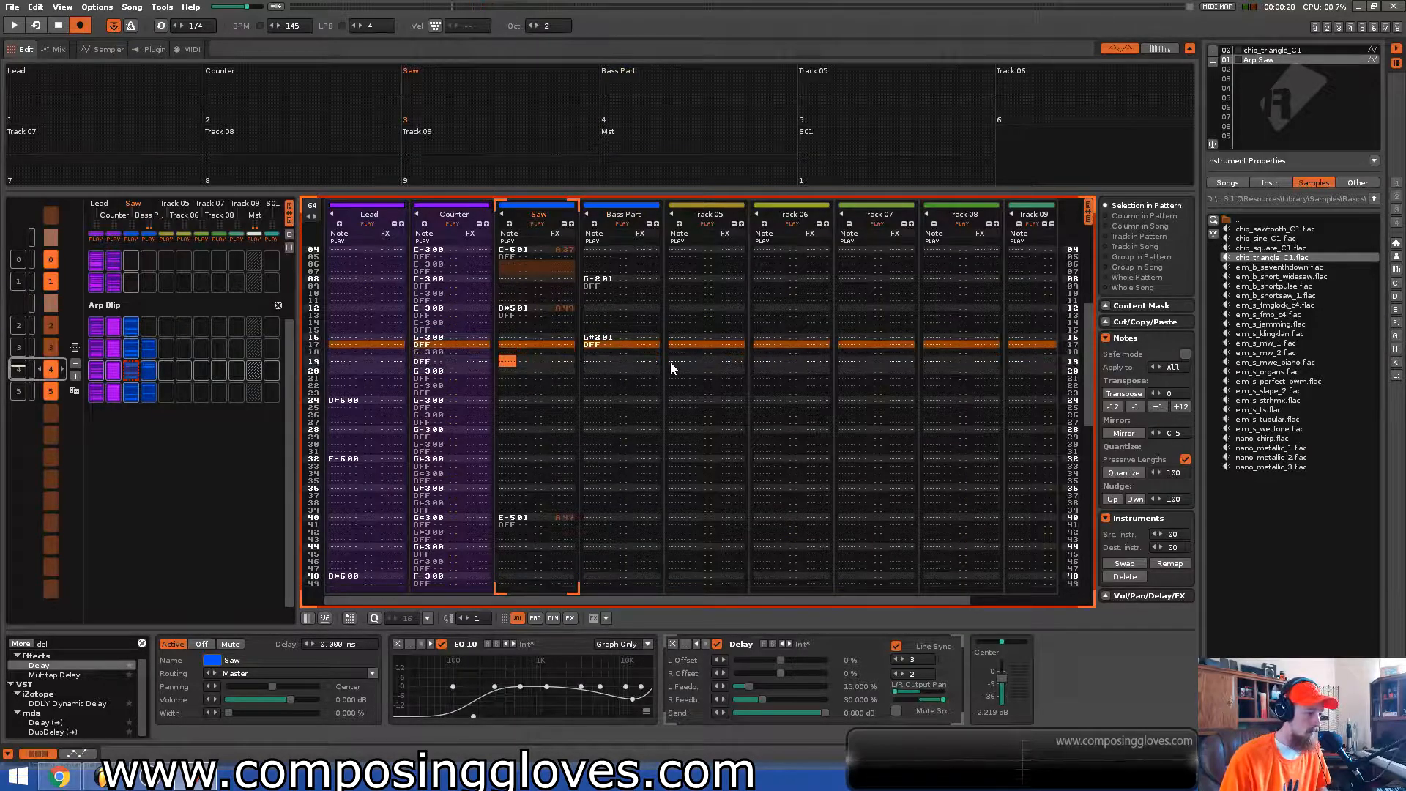
{"action": "key", "text": "t"}
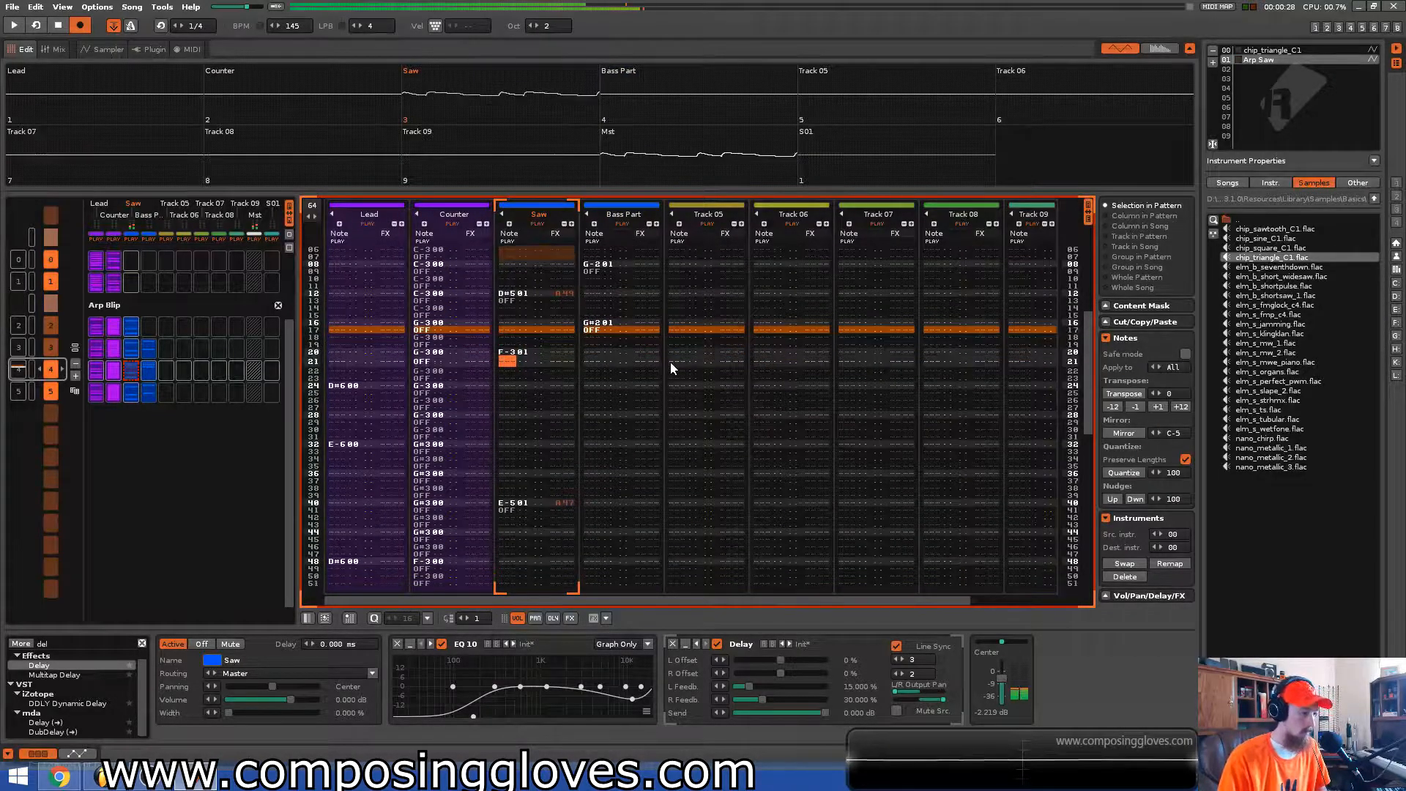
{"action": "key", "text": "Up"}
{"action": "key", "text": "KP_Multiply"}
{"action": "key", "text": "KP_Multiply"}
{"action": "key", "text": "t"}
Give the line 20 Saw note the arpeggio effect A37 and play back pattern 4 through the new notes
{"action": "key", "text": "Up"}
{"action": "key", "text": "Right"}
{"action": "key", "text": "Right"}
{"action": "key", "text": "Right"}
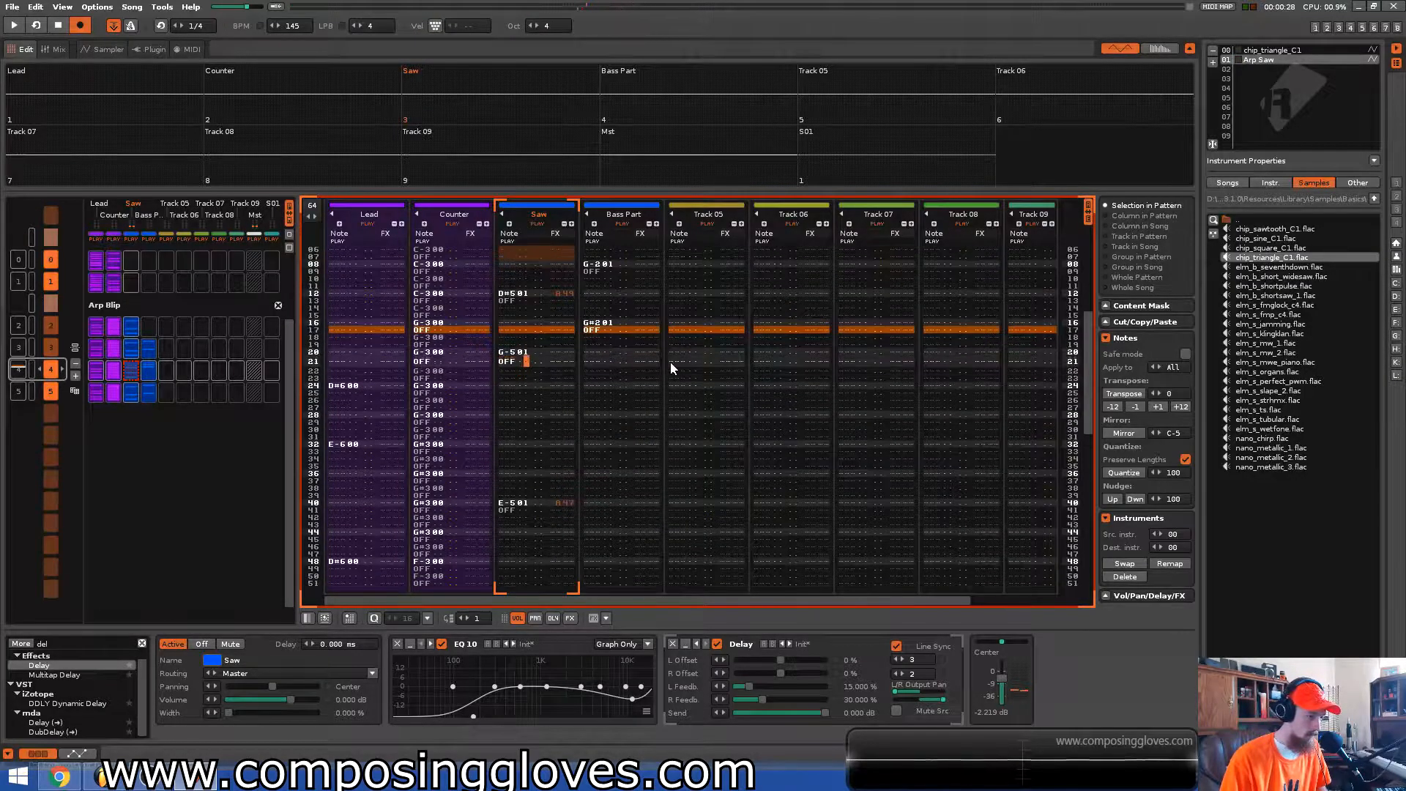
{"action": "type", "text": "a"}
{"action": "key", "text": "Up"}
{"action": "key", "text": "Right"}
{"action": "type", "text": "3"}
{"action": "key", "text": "Up"}
{"action": "key", "text": "Right"}
{"action": "type", "text": "7"}
{"action": "key", "text": "space"}
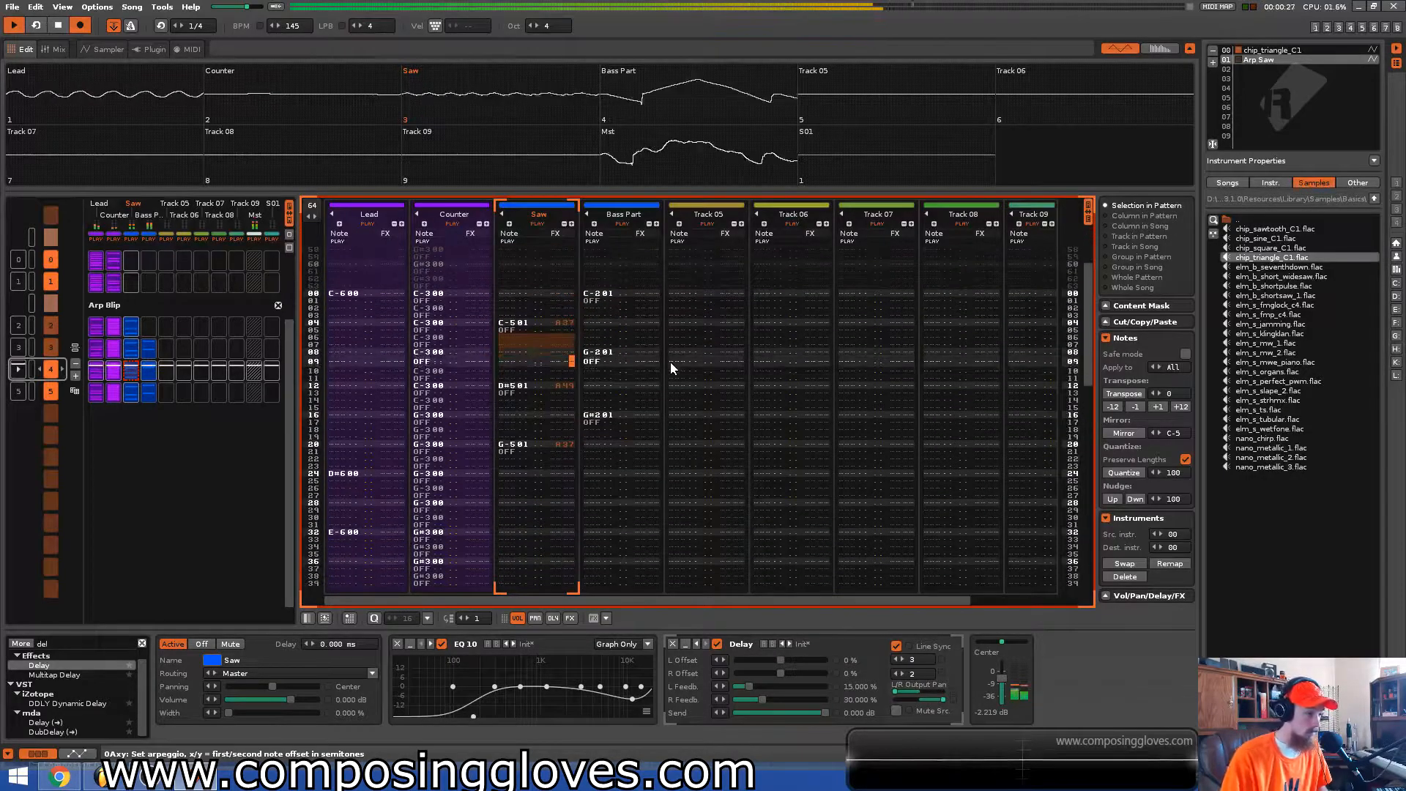
{"action": "key", "text": "space"}
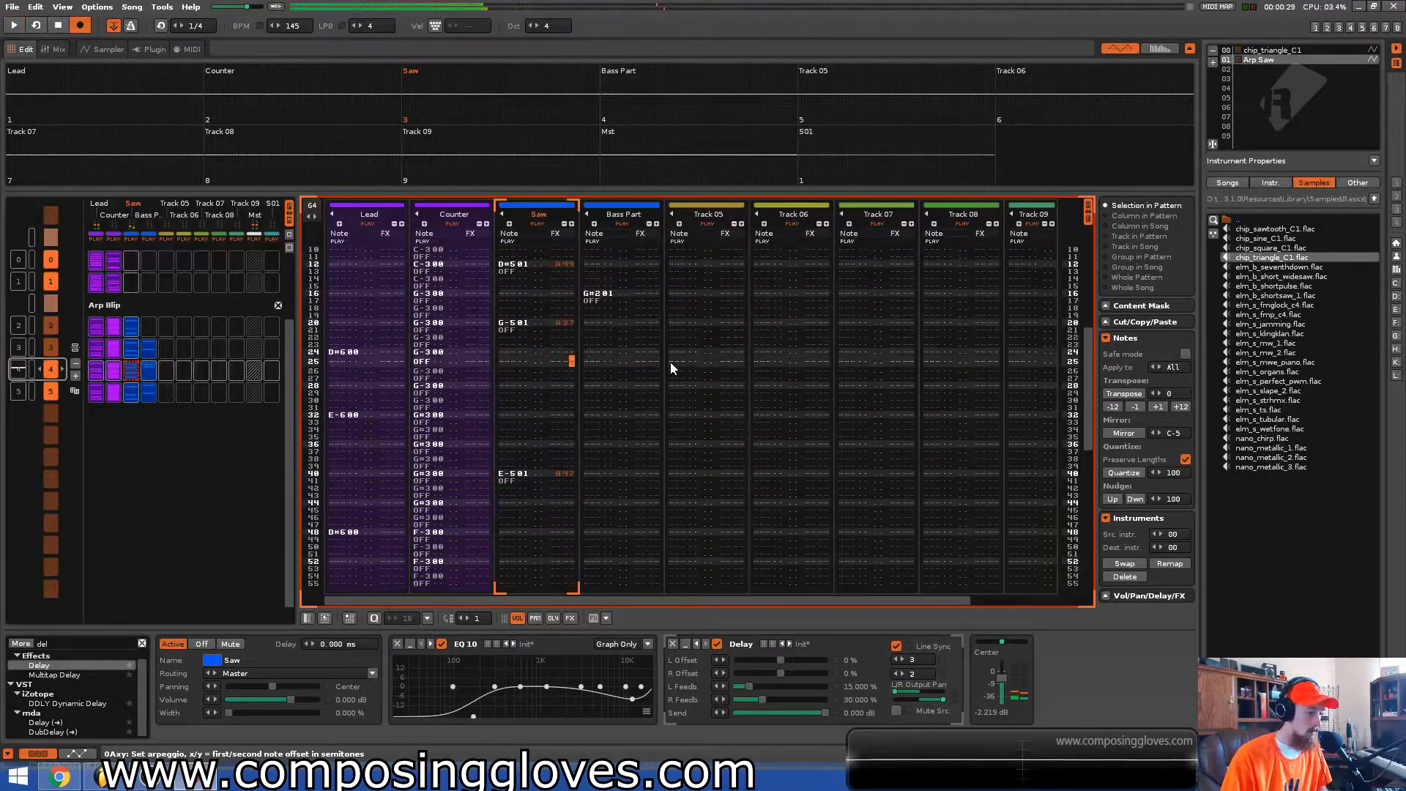
Enter an A-2 note on line 24 of the Bass Part track with a note-off on line 25
{"action": "key", "text": "Up"}
{"action": "key", "text": "Right"}
{"action": "key", "text": "Right"}
{"action": "key", "text": "Right"}
{"action": "key", "text": "Right"}
{"action": "key", "text": "Right"}
{"action": "key", "text": "Right"}
{"action": "key", "text": "Right"}
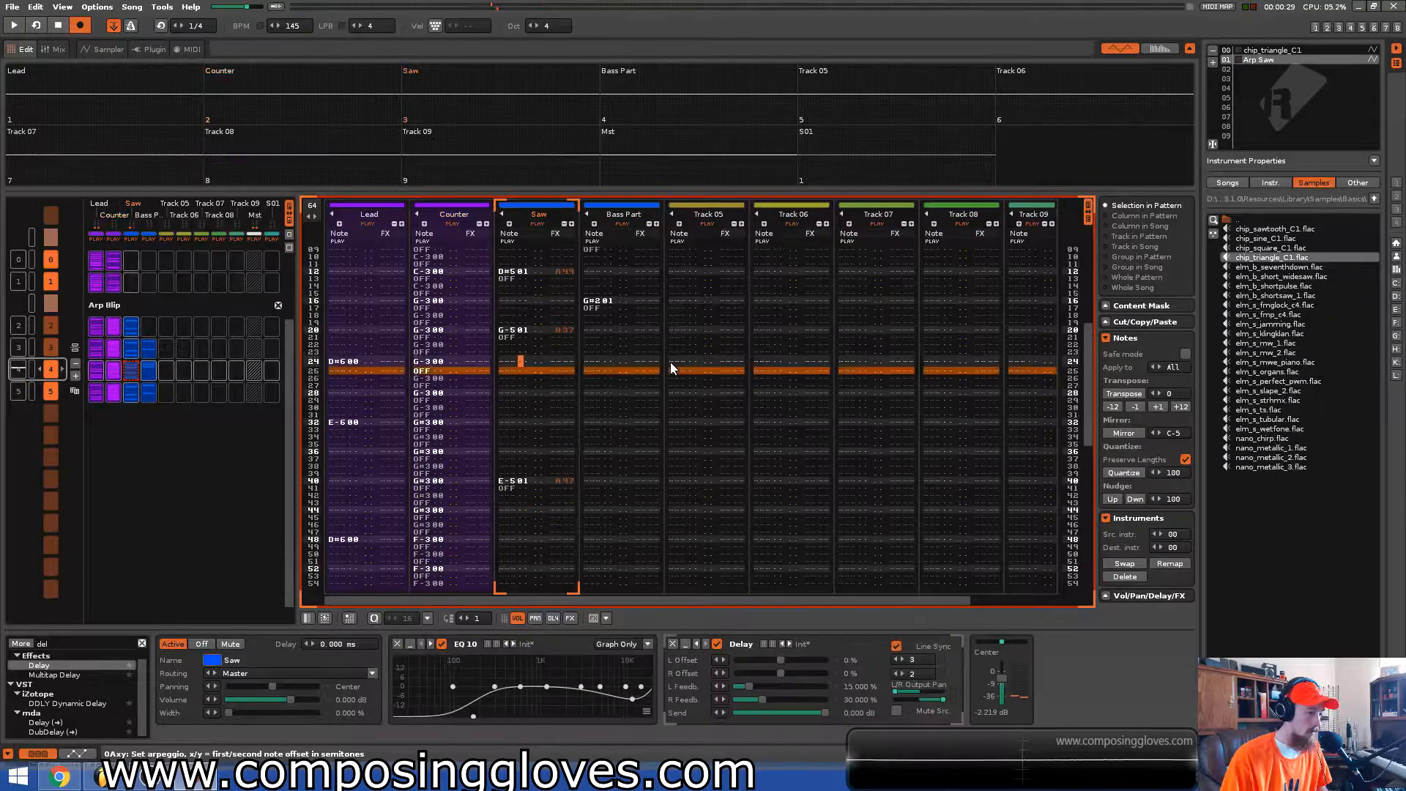
{"action": "key", "text": "Right"}
{"action": "key", "text": "Right"}
{"action": "key", "text": "n"}
{"action": "key", "text": "Up"}
{"action": "key", "text": "KP_Divide"}
{"action": "key", "text": "KP_Divide"}
{"action": "key", "text": "n"}
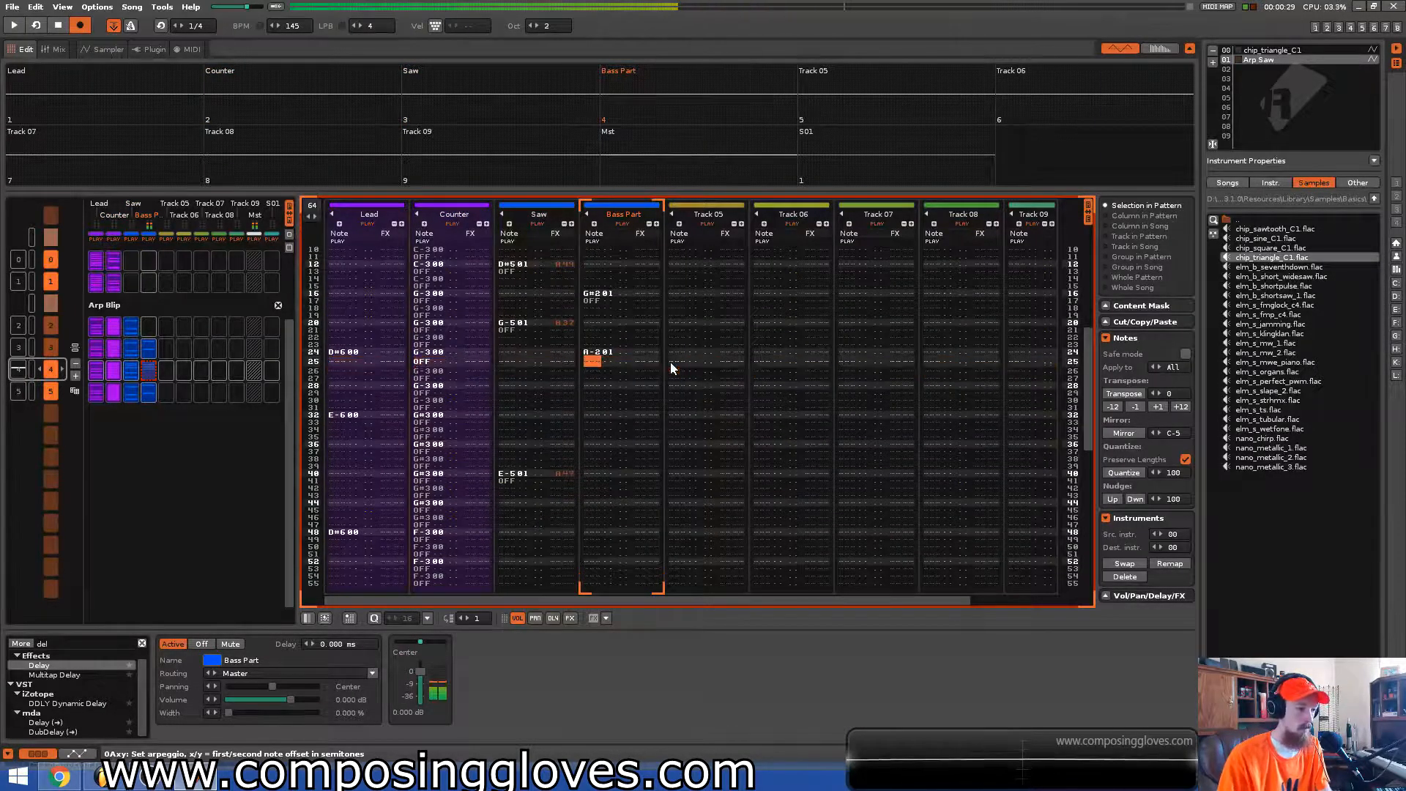
{"action": "key", "text": "a"}
Change the Bass Part note on line 24 to G-2
{"action": "key", "text": "Left"}
{"action": "key", "text": "Left"}
{"action": "key", "text": "Left"}
{"action": "key", "text": "Left"}
{"action": "key", "text": "Left"}
{"action": "key", "text": "Left"}
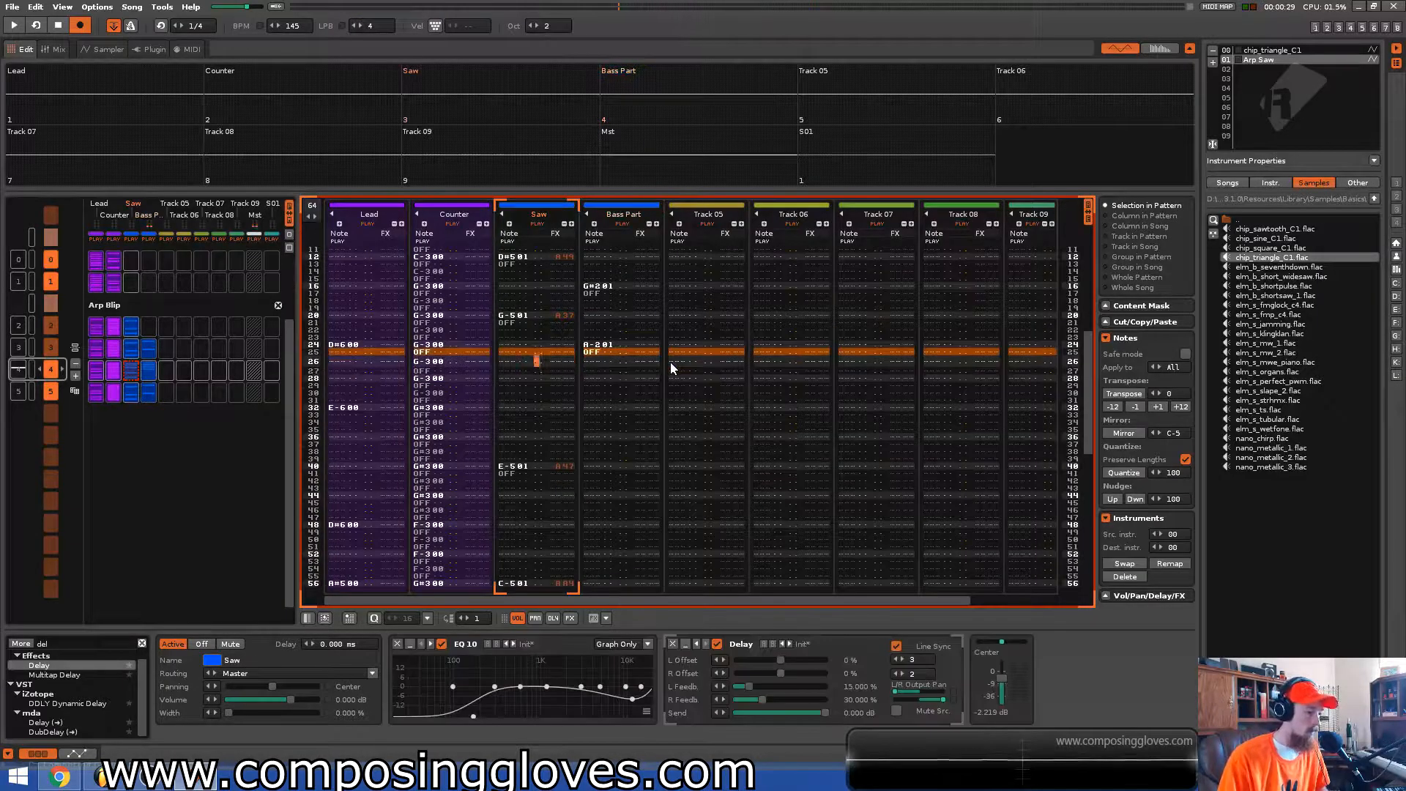
{"action": "key", "text": "Up"}
{"action": "key", "text": "Right"}
{"action": "key", "text": "Right"}
{"action": "key", "text": "Right"}
{"action": "key", "text": "Right"}
{"action": "key", "text": "Up"}
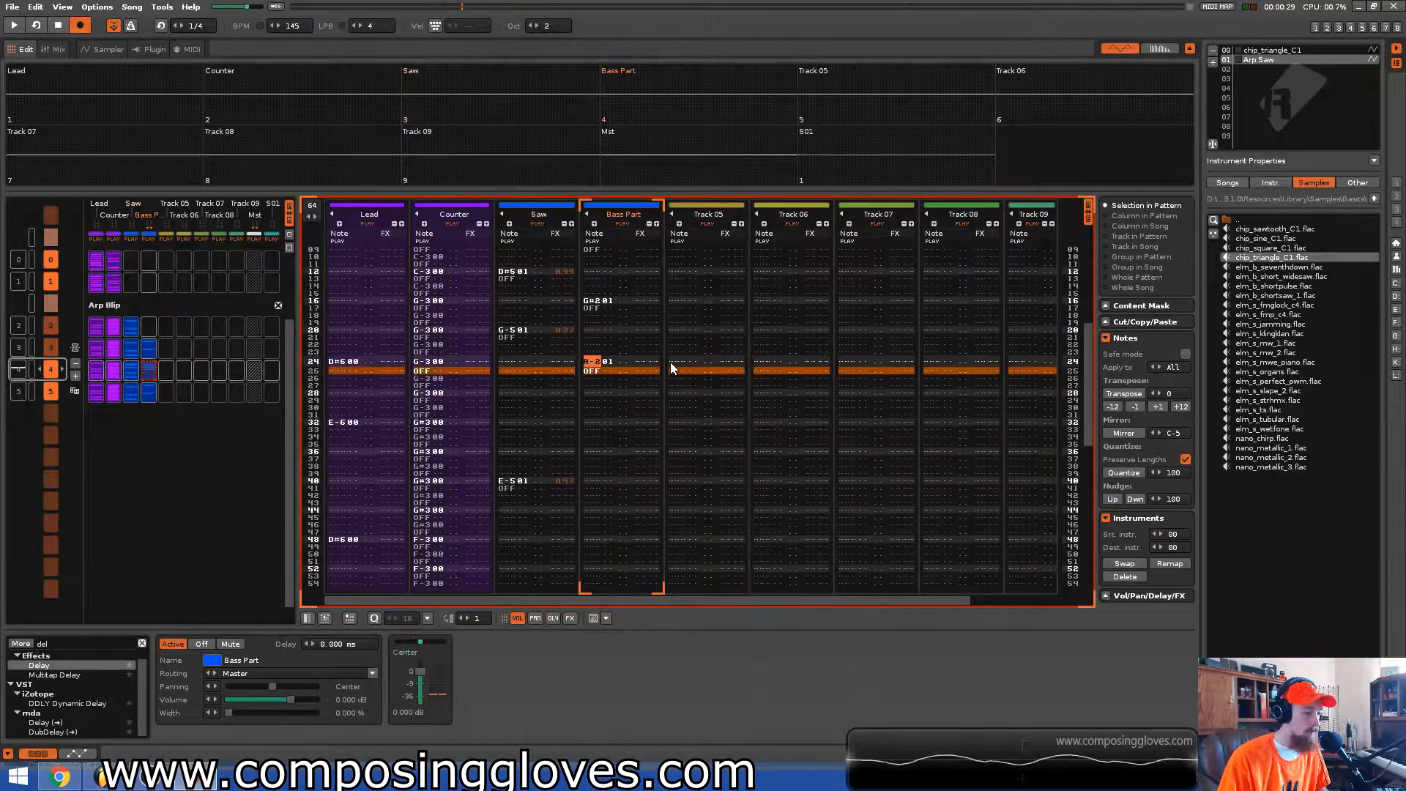
{"action": "key", "text": "b"}
Copy the Saw note and note-off on lines 20–21 to lines 28–29 and play back the pattern
{"action": "key", "text": "Left"}
{"action": "key", "text": "Left"}
{"action": "key", "text": "Left"}
{"action": "key", "text": "Left"}
{"action": "key", "text": "Left"}
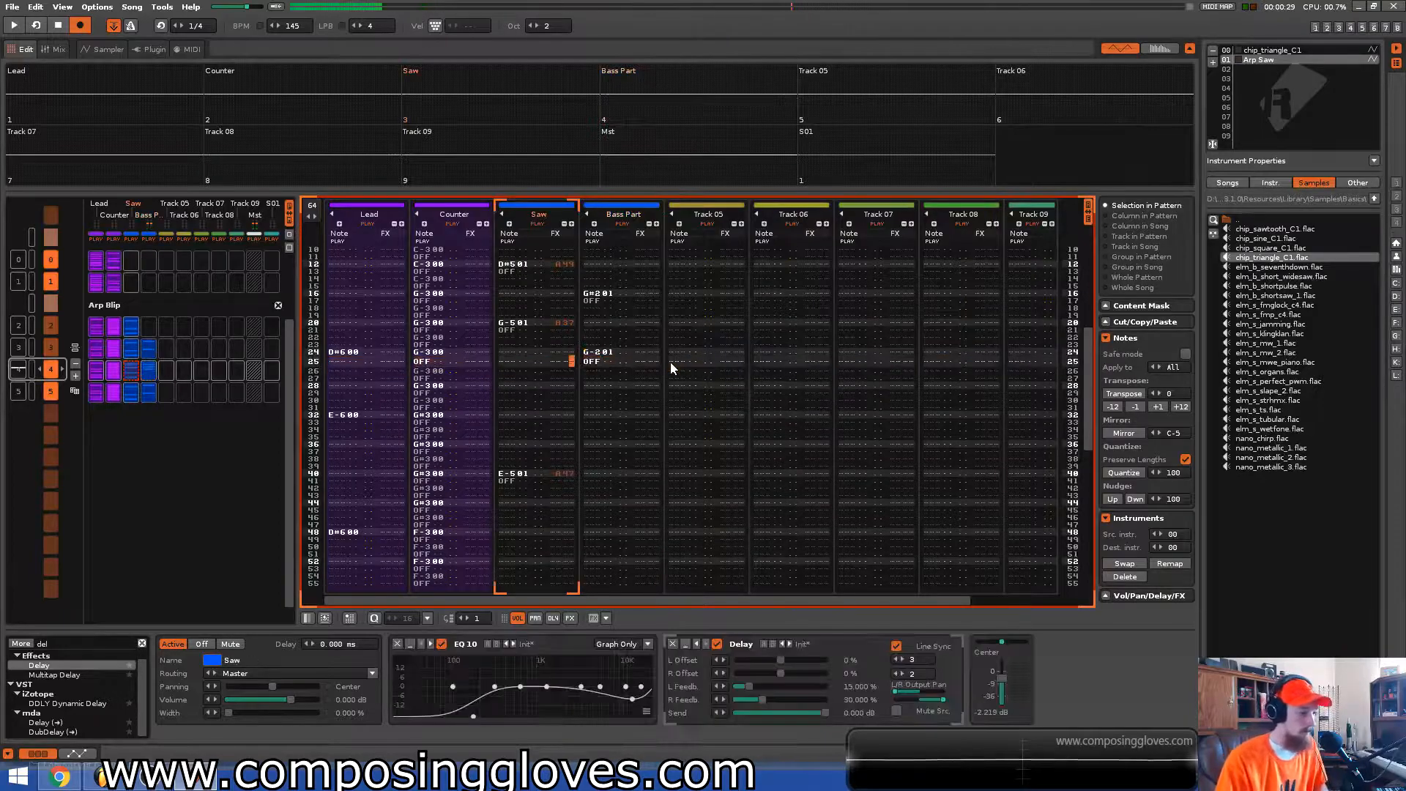
{"action": "key", "text": "Down"}
{"action": "key", "text": "Down"}
{"action": "key", "text": "Down"}
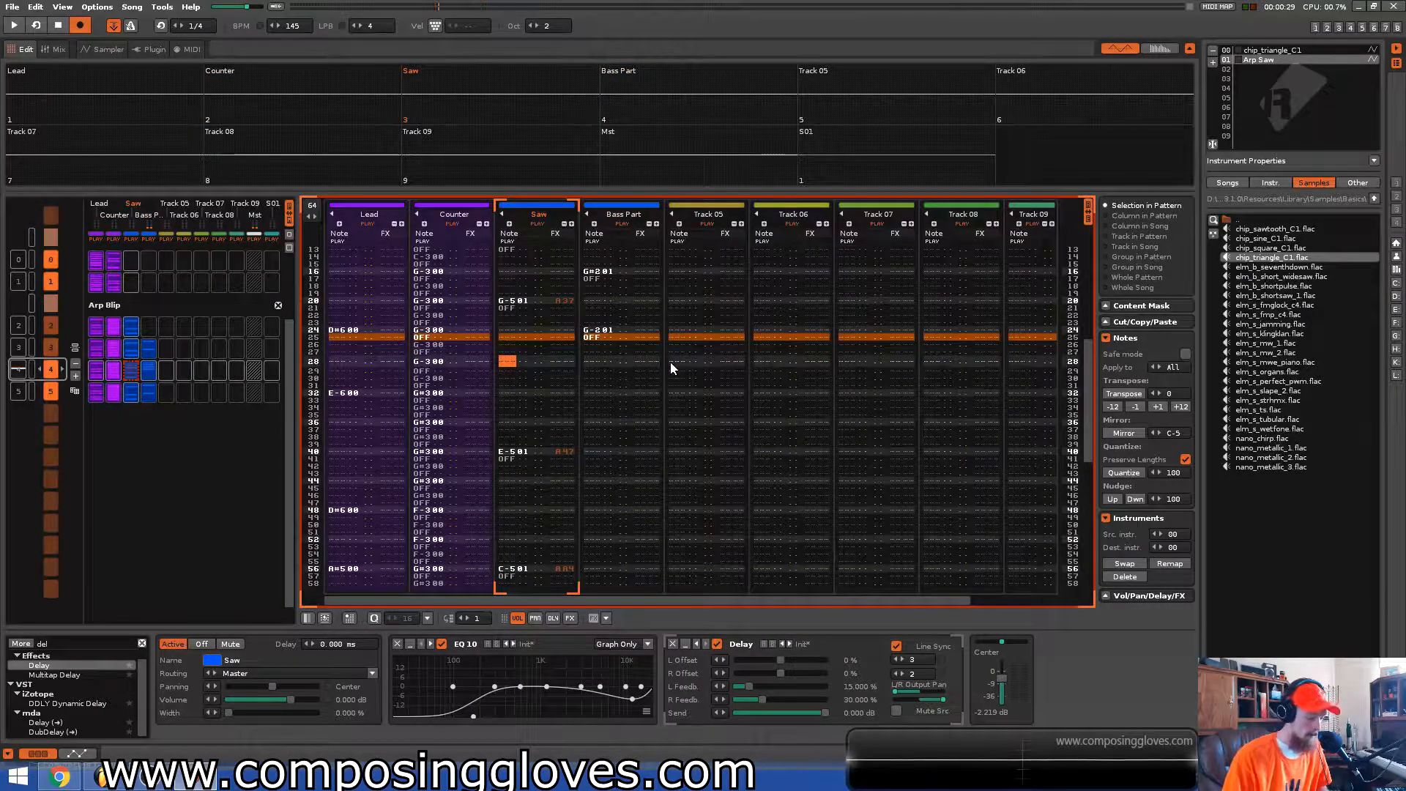
{"action": "key", "text": "space"}
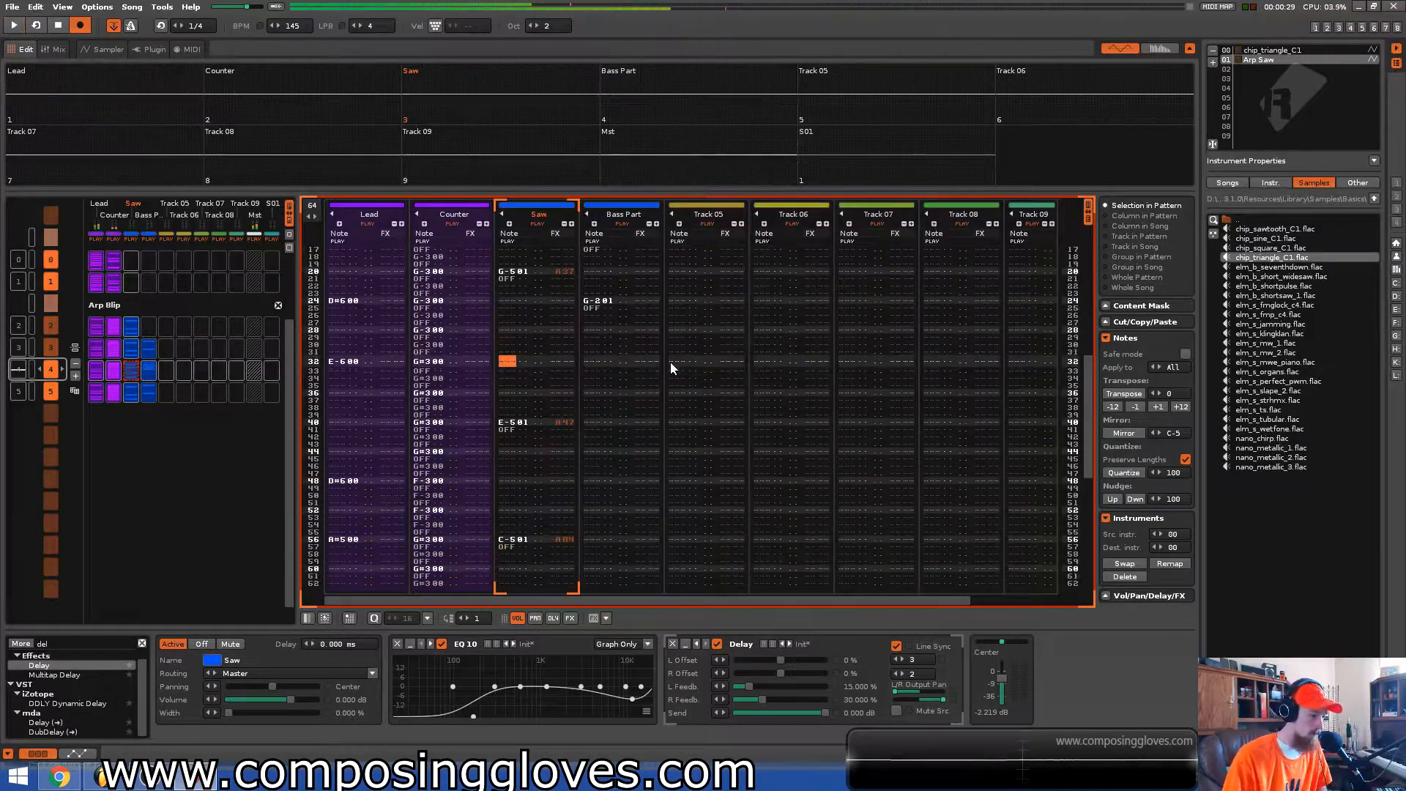
{"action": "key", "text": "Up"}
{"action": "key", "text": "Up"}
{"action": "key", "text": "Up"}
{"action": "key", "text": "Up"}
{"action": "key", "text": "Up"}
{"action": "key", "text": "Up"}
{"action": "key", "text": "Up"}
{"action": "key", "text": "Up"}
{"action": "key", "text": "Up"}
{"action": "key", "text": "Up"}
{"action": "key", "text": "Up"}
{"action": "key", "text": "Up"}
{"action": "key", "text": "shift+Down"}
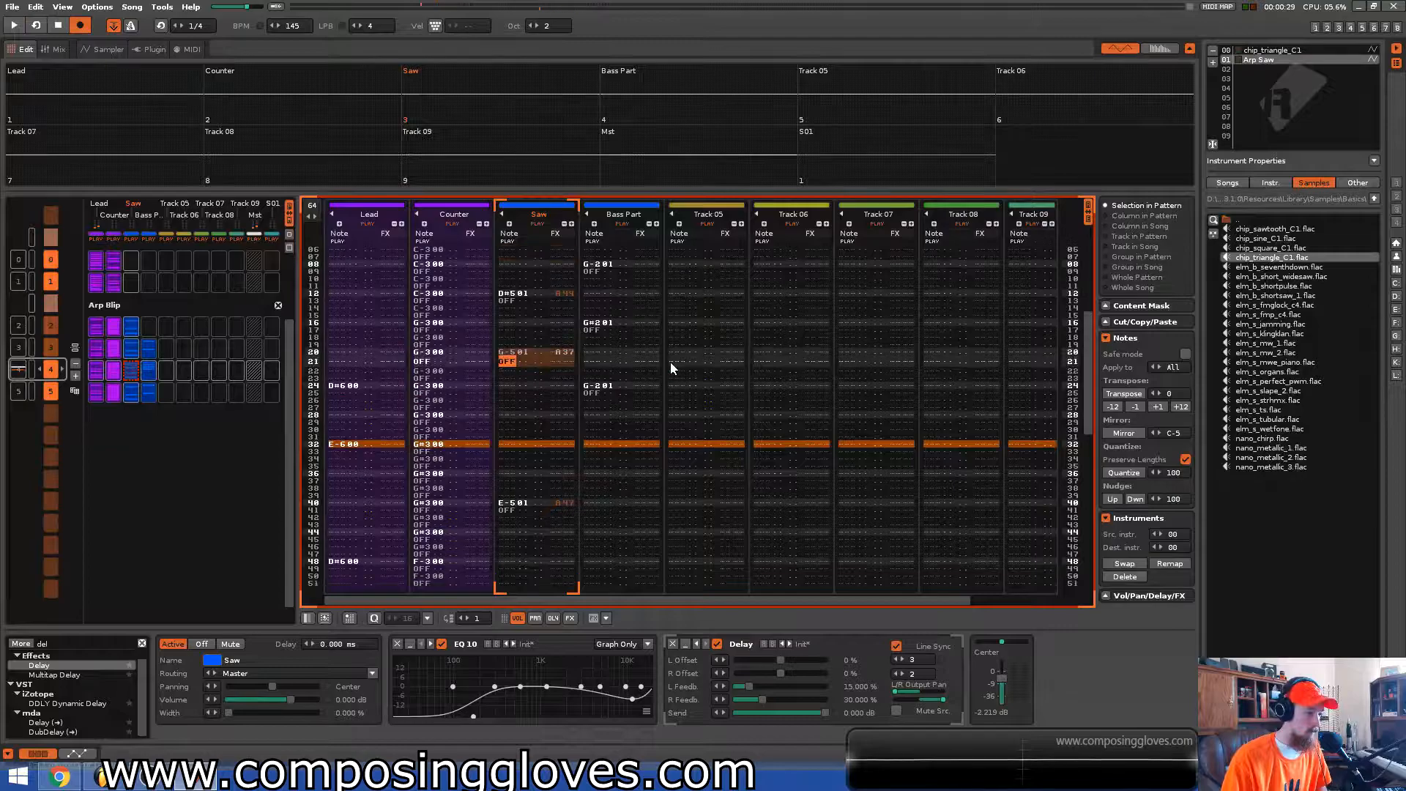
{"action": "key", "text": "space"}
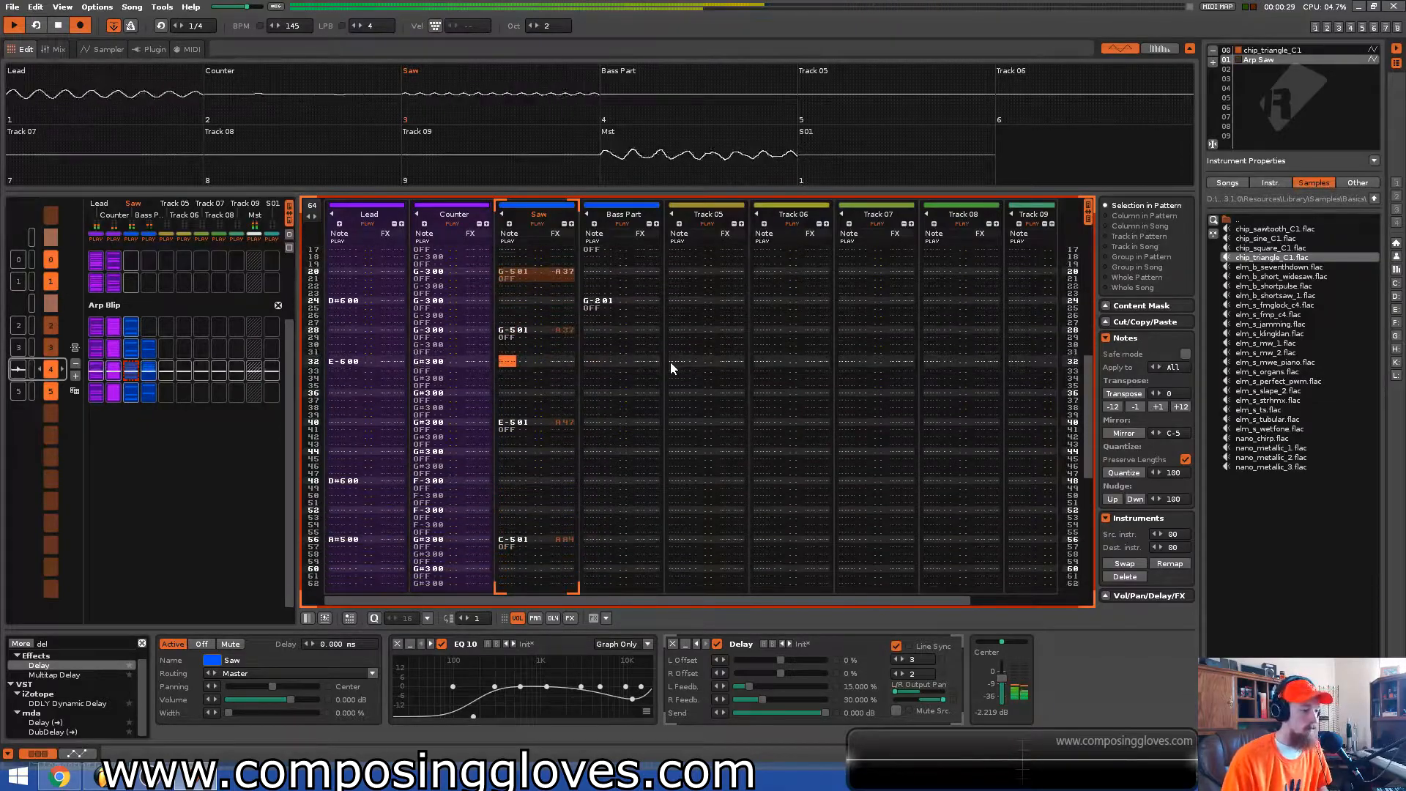
Review the Saw track around lines 20–30 of pattern 4 and play the pattern again
{"action": "key", "text": "space"}
{"action": "key", "text": "Up"}
{"action": "key", "text": "Up"}
{"action": "key", "text": "Up"}
{"action": "key", "text": "Up"}
{"action": "key", "text": "Up"}
{"action": "key", "text": "Up"}
{"action": "key", "text": "Right"}
{"action": "key", "text": "Up"}
{"action": "key", "text": "Up"}
{"action": "key", "text": "Up"}
{"action": "key", "text": "Up"}
{"action": "key", "text": "Up"}
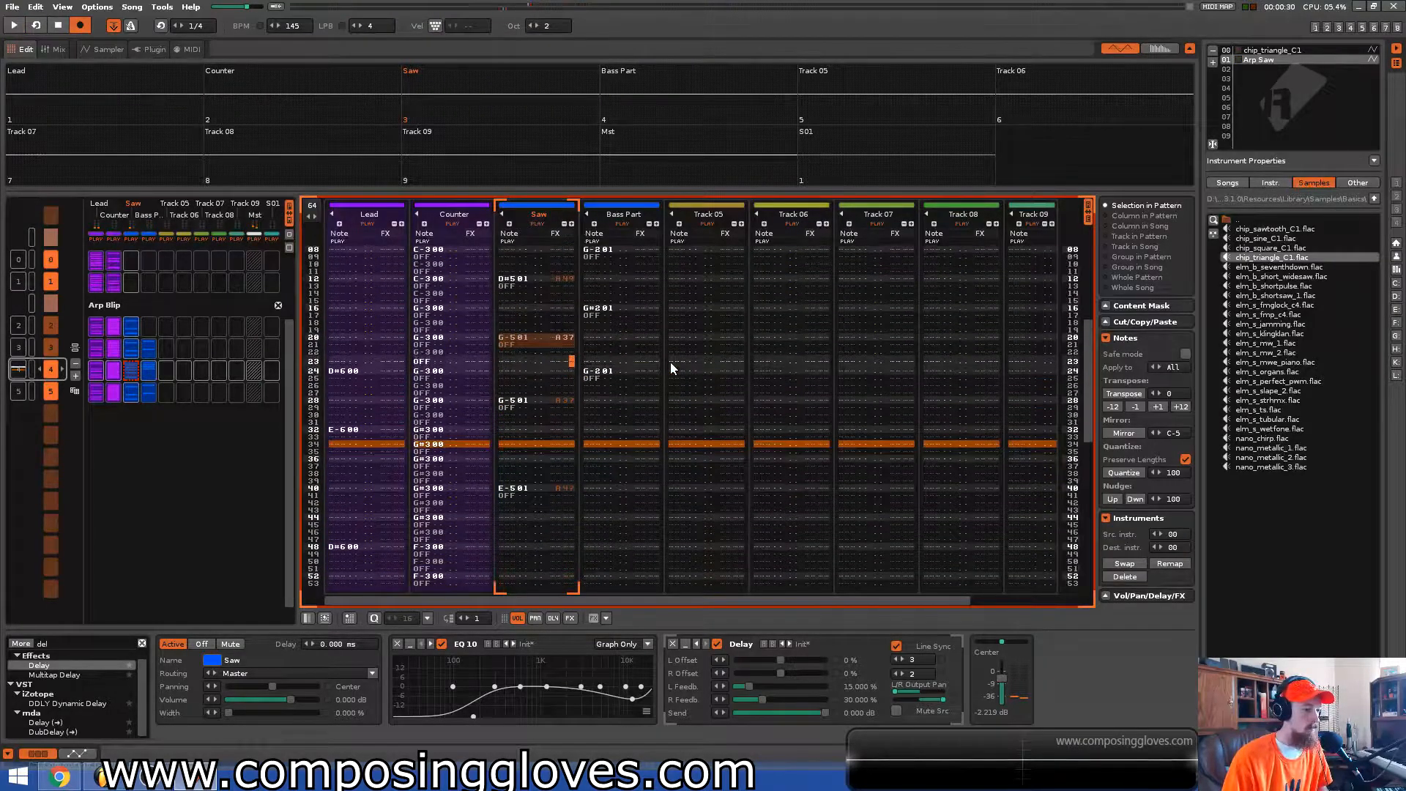
{"action": "key", "text": "Down"}
{"action": "key", "text": "Down"}
{"action": "key", "text": "Down"}
{"action": "key", "text": "Down"}
{"action": "key", "text": "Down"}
{"action": "key", "text": "Down"}
{"action": "key", "text": "Left"}
{"action": "key", "text": "Left"}
{"action": "key", "text": "Left"}
{"action": "key", "text": "Left"}
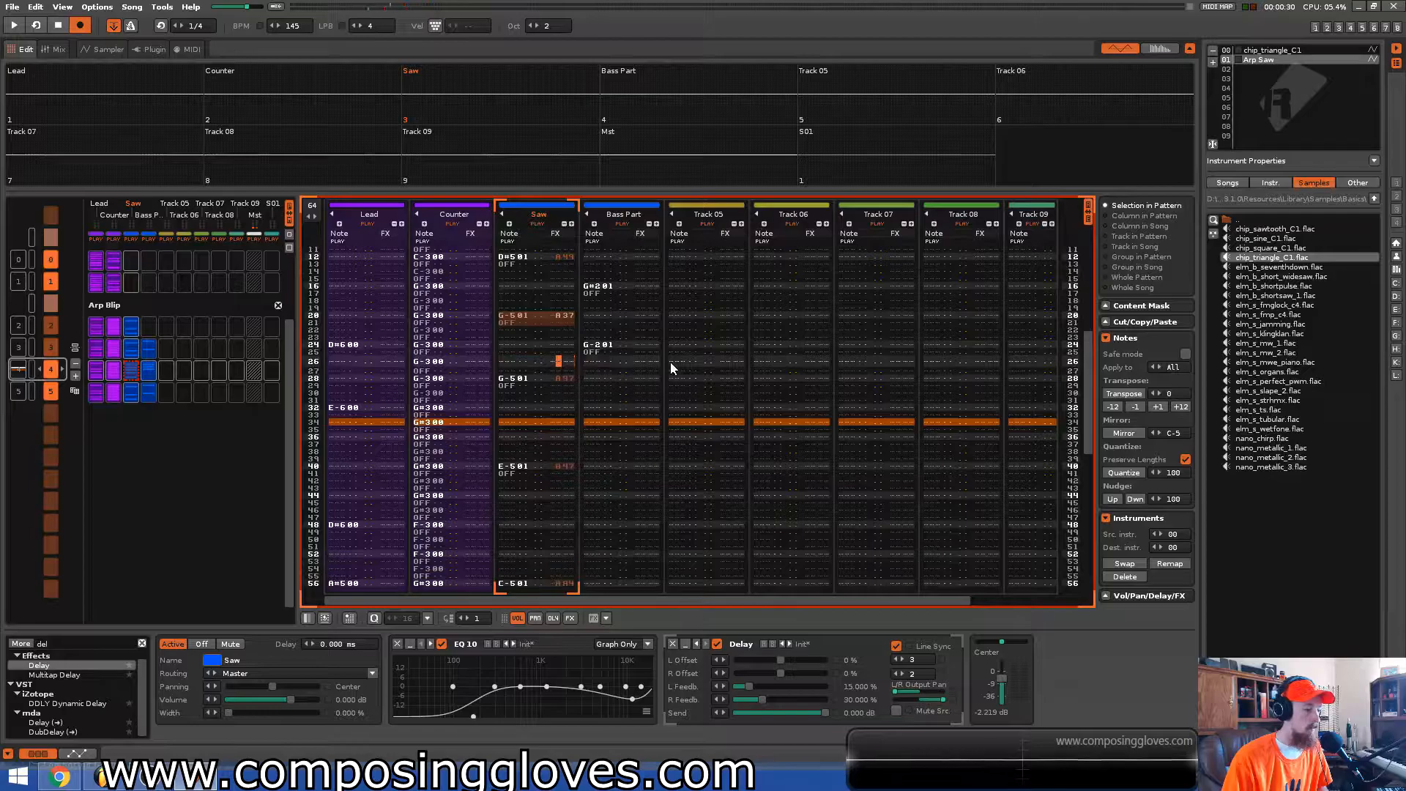
{"action": "key", "text": "space"}
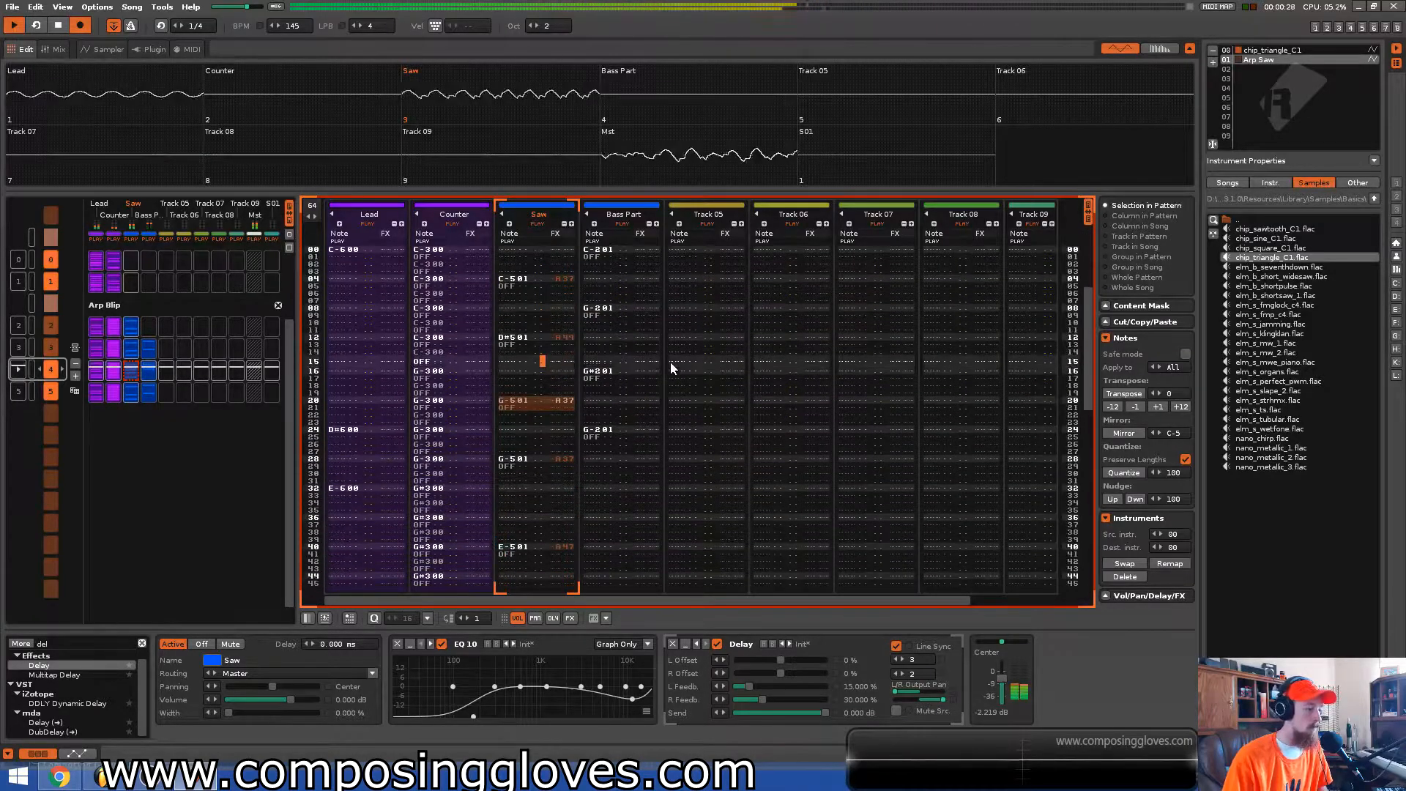
Enter U00 pitch-slide-up effects on lines 12–23 of the Lead track in pattern 4
{"action": "key", "text": "space"}
{"action": "key", "text": "Left"}
{"action": "key", "text": "Left"}
{"action": "key", "text": "Left"}
{"action": "key", "text": "Left"}
{"action": "key", "text": "Left"}
{"action": "key", "text": "Left"}
{"action": "key", "text": "Left"}
{"action": "key", "text": "Left"}
{"action": "key", "text": "Left"}
{"action": "key", "text": "Left"}
{"action": "key", "text": "Left"}
{"action": "key", "text": "Left"}
{"action": "key", "text": "Left"}
{"action": "key", "text": "Left"}
{"action": "key", "text": "Left"}
{"action": "key", "text": "Left"}
{"action": "key", "text": "Left"}
{"action": "key", "text": "Up"}
{"action": "key", "text": "Up"}
{"action": "key", "text": "Up"}
{"action": "key", "text": "Up"}
{"action": "key", "text": "Up"}
{"action": "key", "text": "Up"}
{"action": "key", "text": "Up"}
{"action": "key", "text": "Up"}
{"action": "key", "text": "Up"}
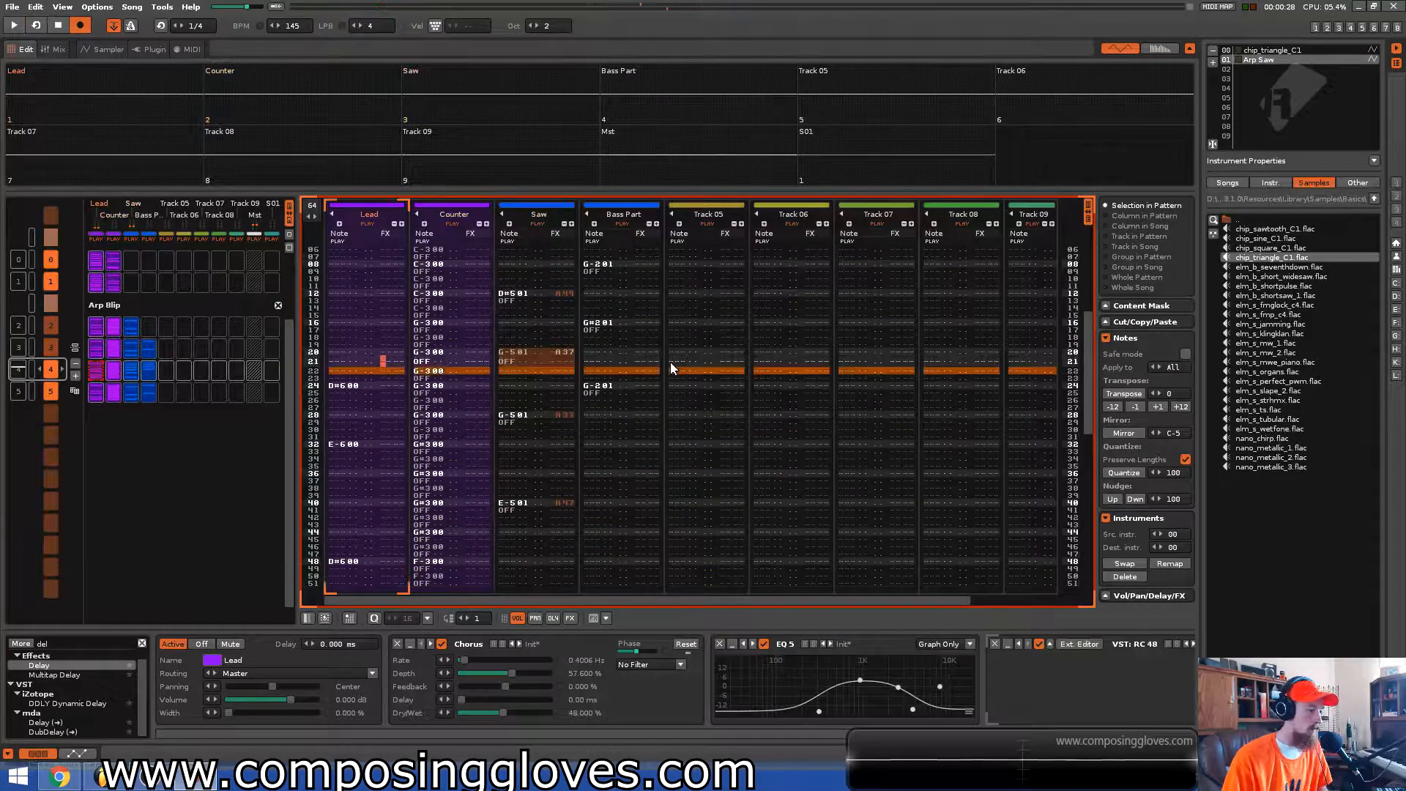
{"action": "key", "text": "Up"}
{"action": "key", "text": "Up"}
{"action": "key", "text": "Down"}
{"action": "key", "text": "Right"}
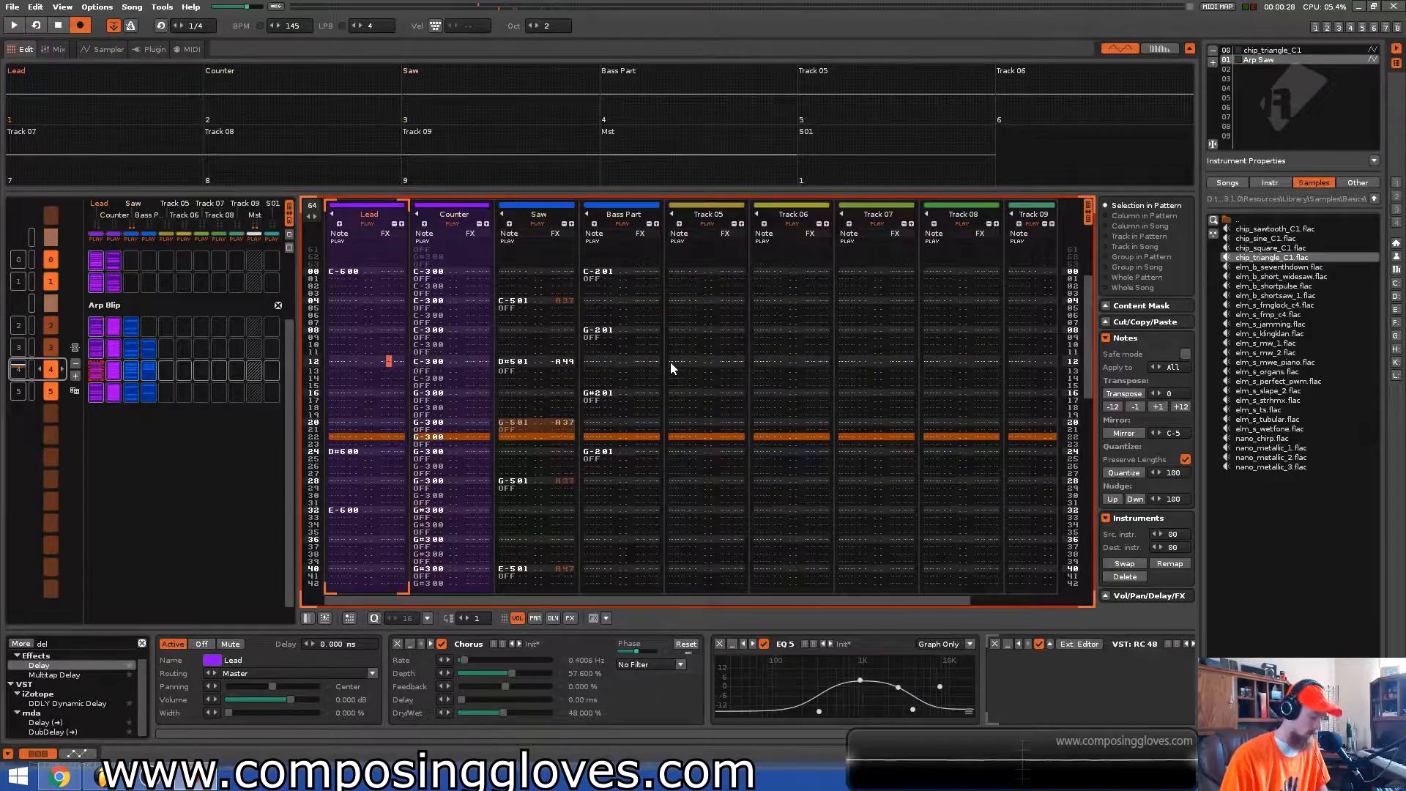
{"action": "type", "text": "uuuuuuuuuuuu"}
{"action": "key", "text": "Up"}
{"action": "key", "text": "Right"}
{"action": "key", "text": "Right"}
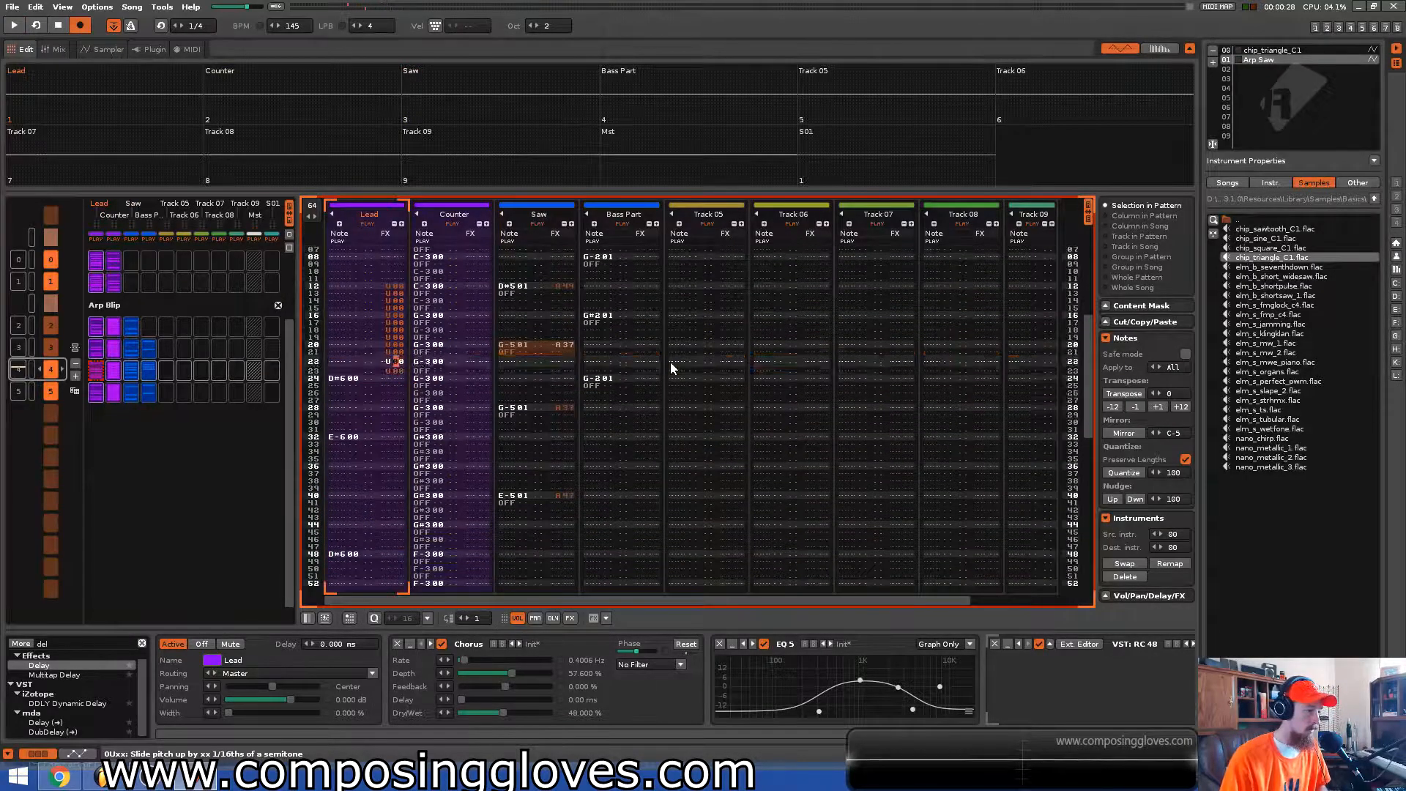
Play back pattern 4 through the Lead track's slide-up effects
{"action": "key", "text": "Up"}
{"action": "key", "text": "Up"}
{"action": "key", "text": "Up"}
{"action": "key", "text": "Up"}
{"action": "key", "text": "Up"}
{"action": "key", "text": "Up"}
{"action": "key", "text": "Up"}
{"action": "key", "text": "Up"}
{"action": "key", "text": "Up"}
{"action": "key", "text": "Up"}
{"action": "key", "text": "Up"}
{"action": "key", "text": "Up"}
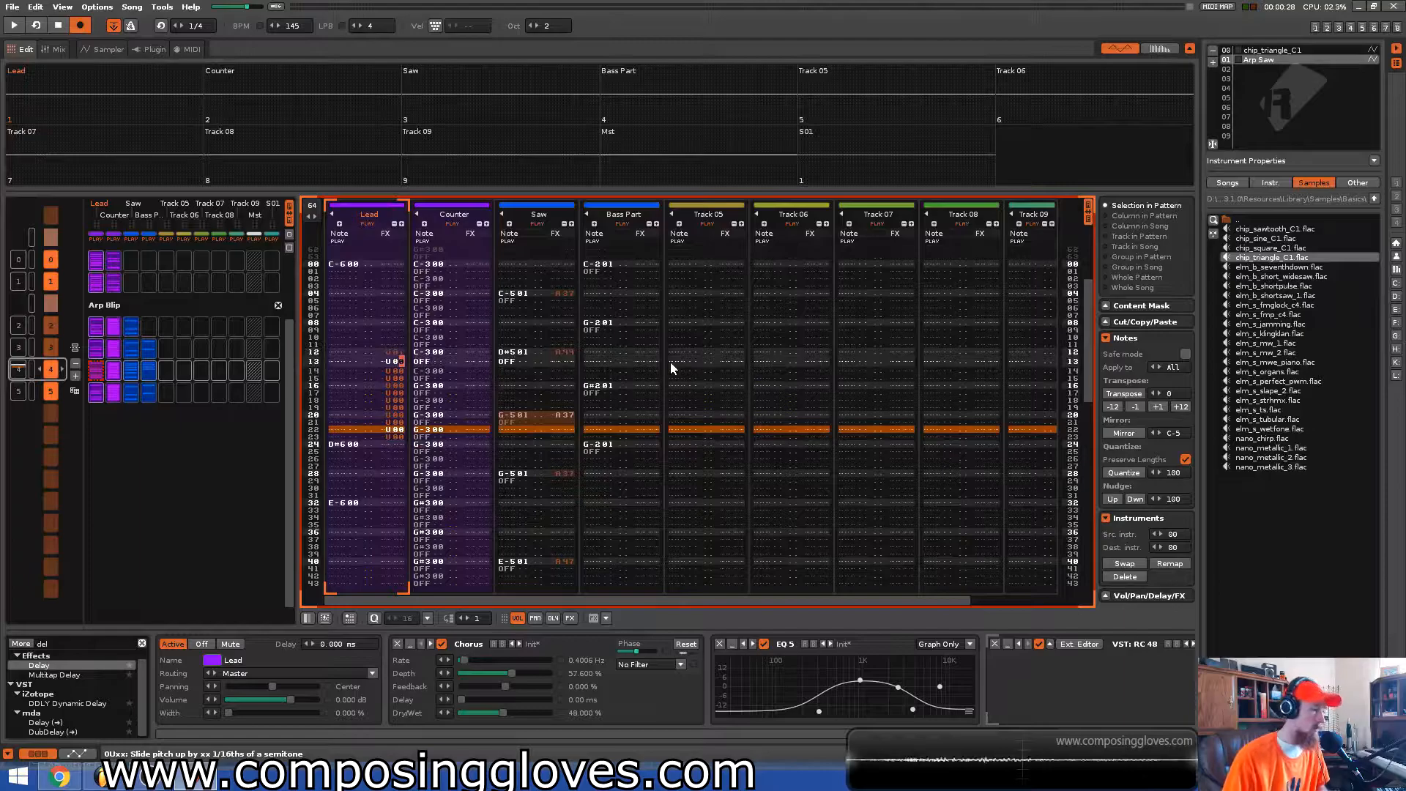
{"action": "key", "text": "space"}
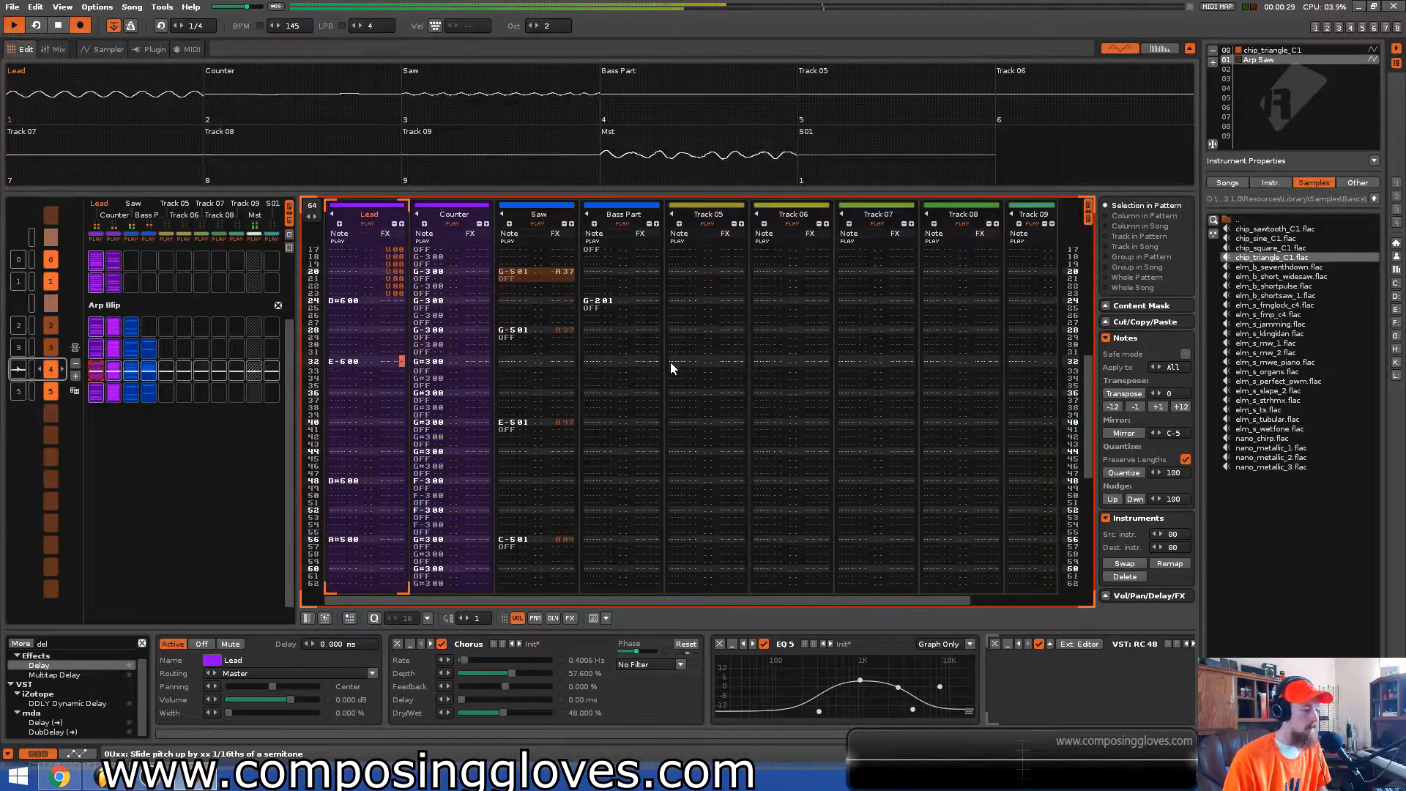
Enter D00 pitch-slide-down effects on lines 37–47 of the Lead track
{"action": "key", "text": "Left"}
{"action": "type", "text": "ddddd"}
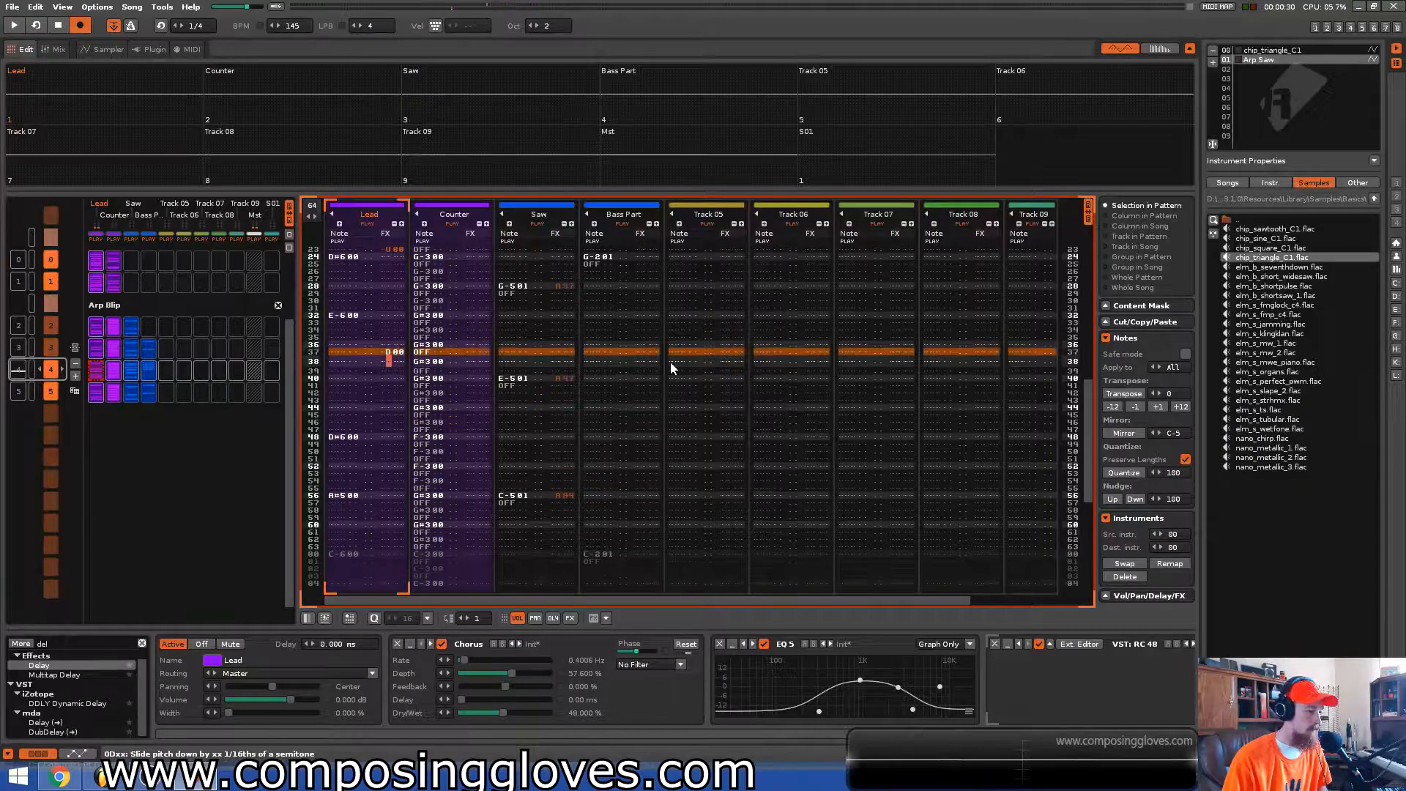
{"action": "type", "text": "dddddd"}
Set the Lead track's slide-down effect on line 37 to D01 and play back the pattern
{"action": "key", "text": "Right"}
{"action": "key", "text": "Up"}
{"action": "key", "text": "Up"}
{"action": "key", "text": "Up"}
{"action": "key", "text": "Up"}
{"action": "key", "text": "Up"}
{"action": "key", "text": "Up"}
{"action": "key", "text": "Up"}
{"action": "key", "text": "Up"}
{"action": "key", "text": "Up"}
{"action": "key", "text": "Up"}
{"action": "key", "text": "Up"}
{"action": "key", "text": "Right"}
{"action": "type", "text": "1"}
{"action": "key", "text": "Up"}
{"action": "key", "text": "Up"}
{"action": "key", "text": "Up"}
{"action": "key", "text": "Up"}
{"action": "key", "text": "Up"}
{"action": "key", "text": "Up"}
{"action": "key", "text": "Up"}
{"action": "key", "text": "Up"}
{"action": "key", "text": "Up"}
{"action": "key", "text": "Up"}
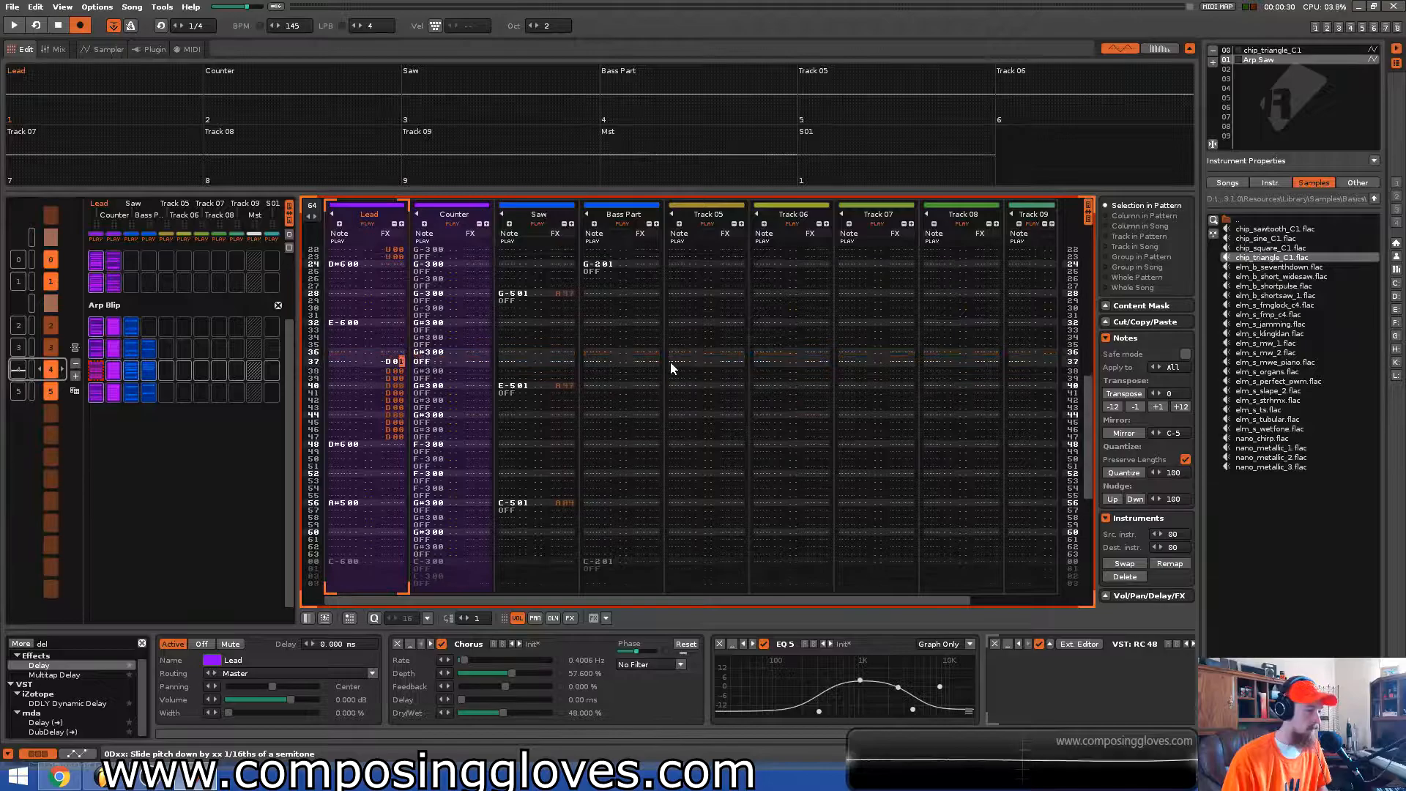
{"action": "key", "text": "space"}
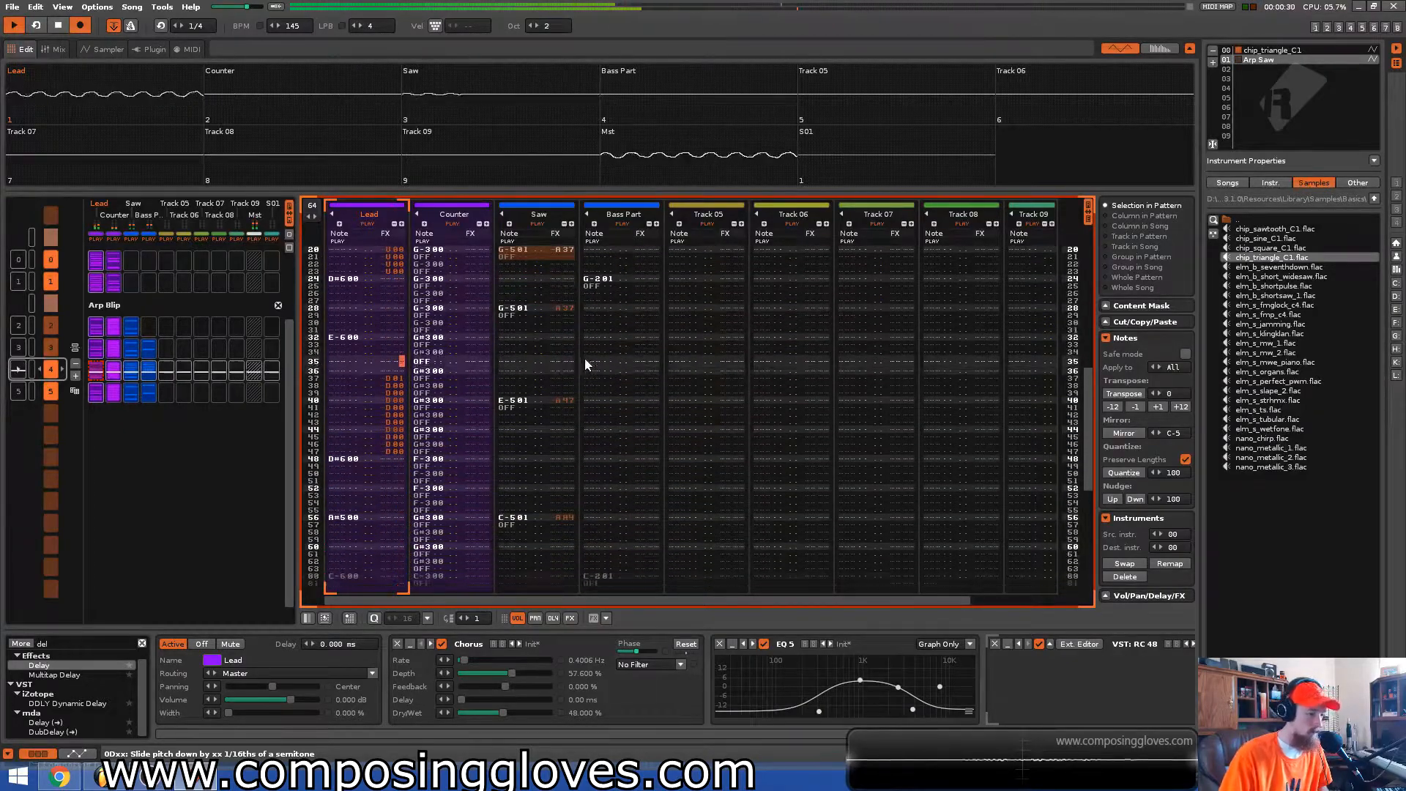
Enter a B-2 note on line 32 of the Bass Part track with a note-off on line 33
{"action": "key", "text": "space"}
{"action": "left_click", "coordinate": [592, 358]}
{"action": "key", "text": "Up"}
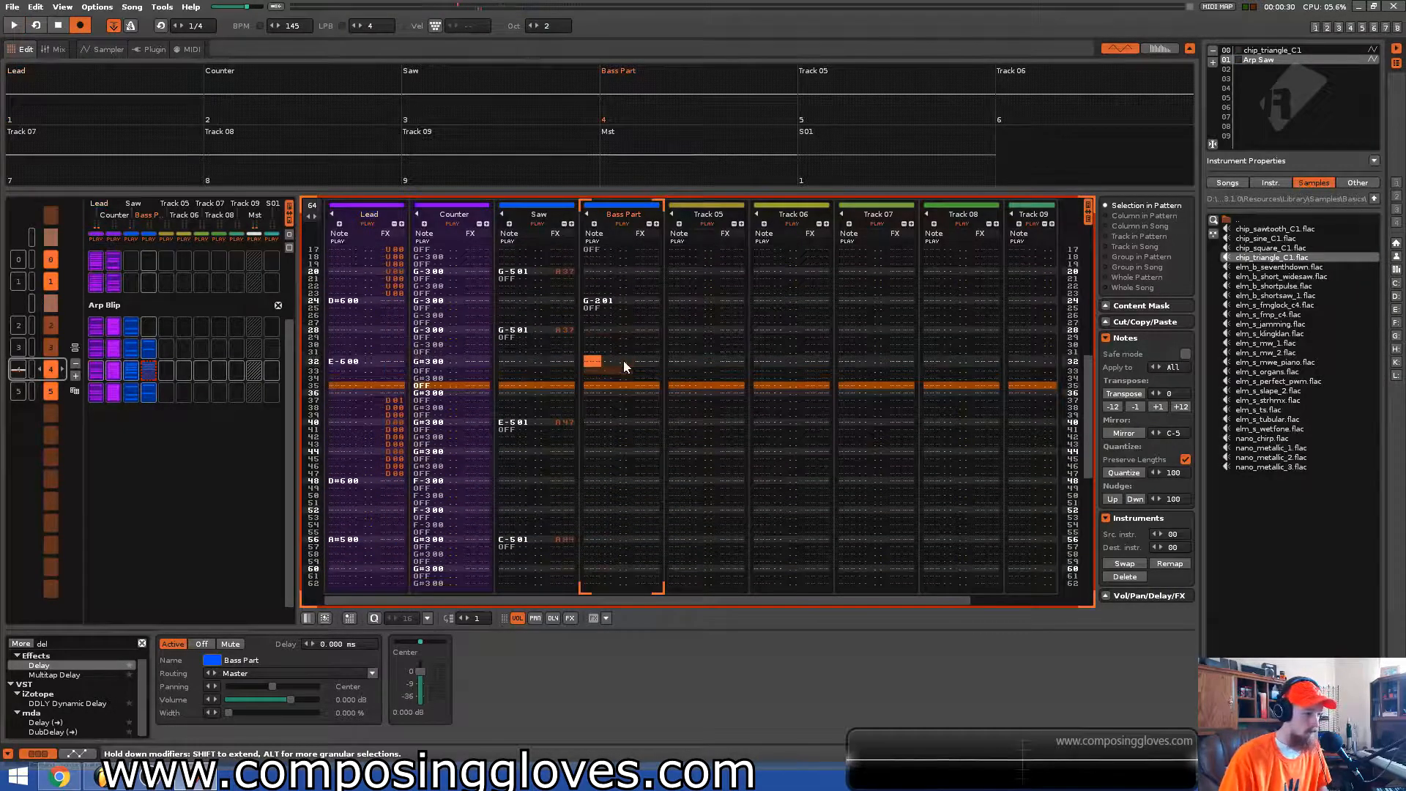
{"action": "key", "text": "m"}
{"action": "key", "text": "a"}
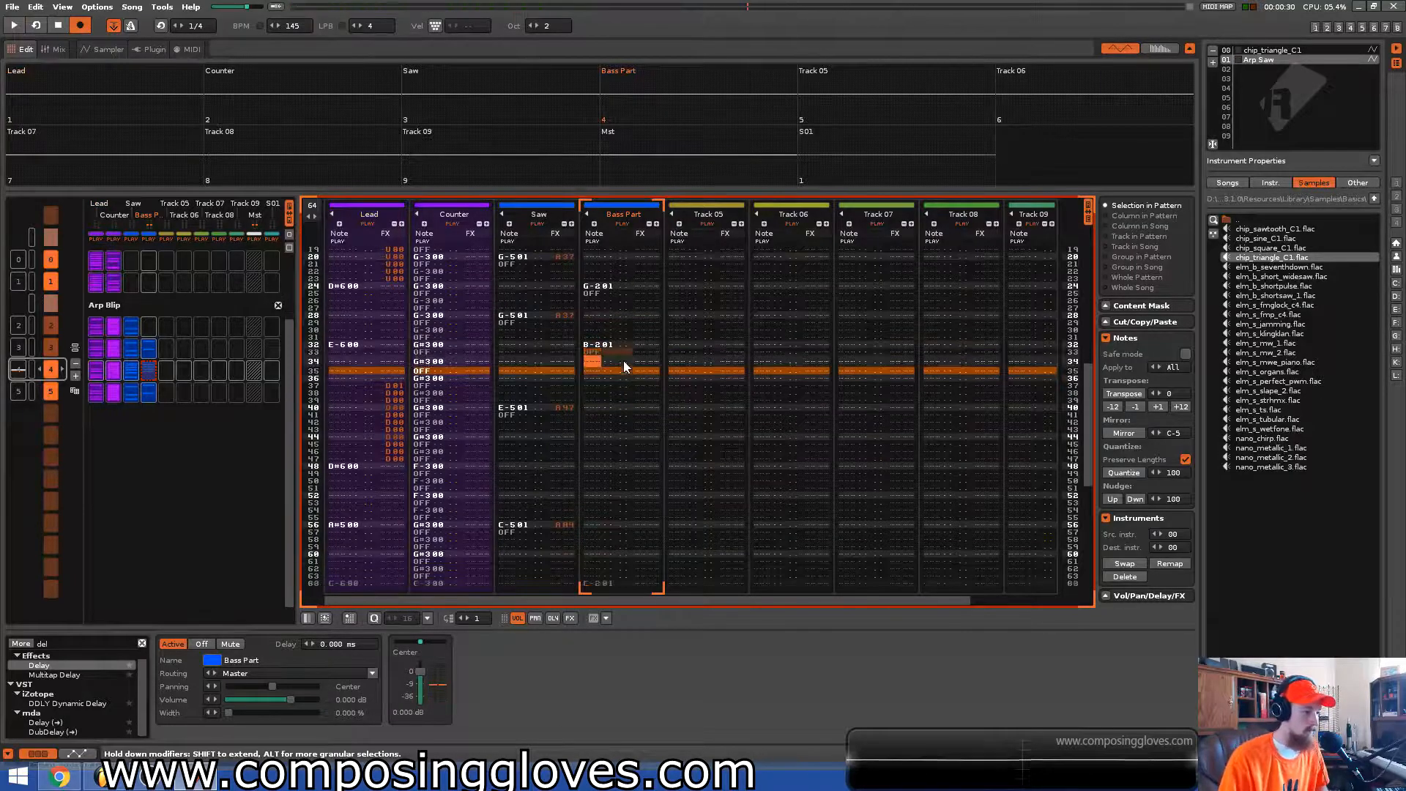
Change the Bass Part note on line 32 to E-3 and briefly play back the pattern
{"action": "key", "text": "Left"}
{"action": "key", "text": "Left"}
{"action": "key", "text": "Left"}
{"action": "key", "text": "Left"}
{"action": "key", "text": "Left"}
{"action": "key", "text": "Right"}
{"action": "key", "text": "Right"}
{"action": "key", "text": "Right"}
{"action": "key", "text": "Right"}
{"action": "key", "text": "Right"}
{"action": "key", "text": "Up"}
{"action": "key", "text": "Up"}
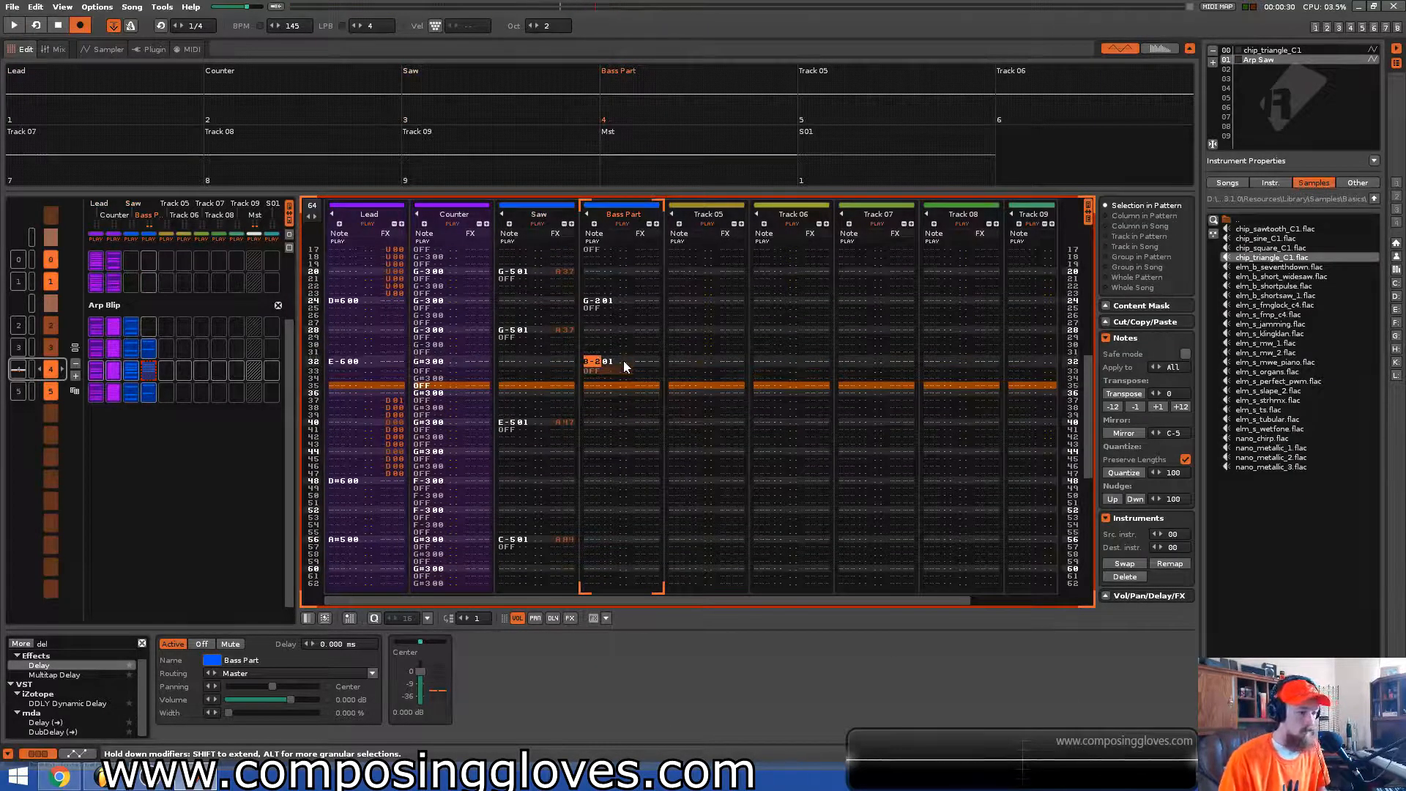
{"action": "key", "text": "e"}
{"action": "key", "text": "Up"}
{"action": "key", "text": "Up"}
{"action": "key", "text": "Up"}
{"action": "key", "text": "Up"}
{"action": "key", "text": "Up"}
{"action": "key", "text": "Up"}
{"action": "key", "text": "Up"}
{"action": "key", "text": "Up"}
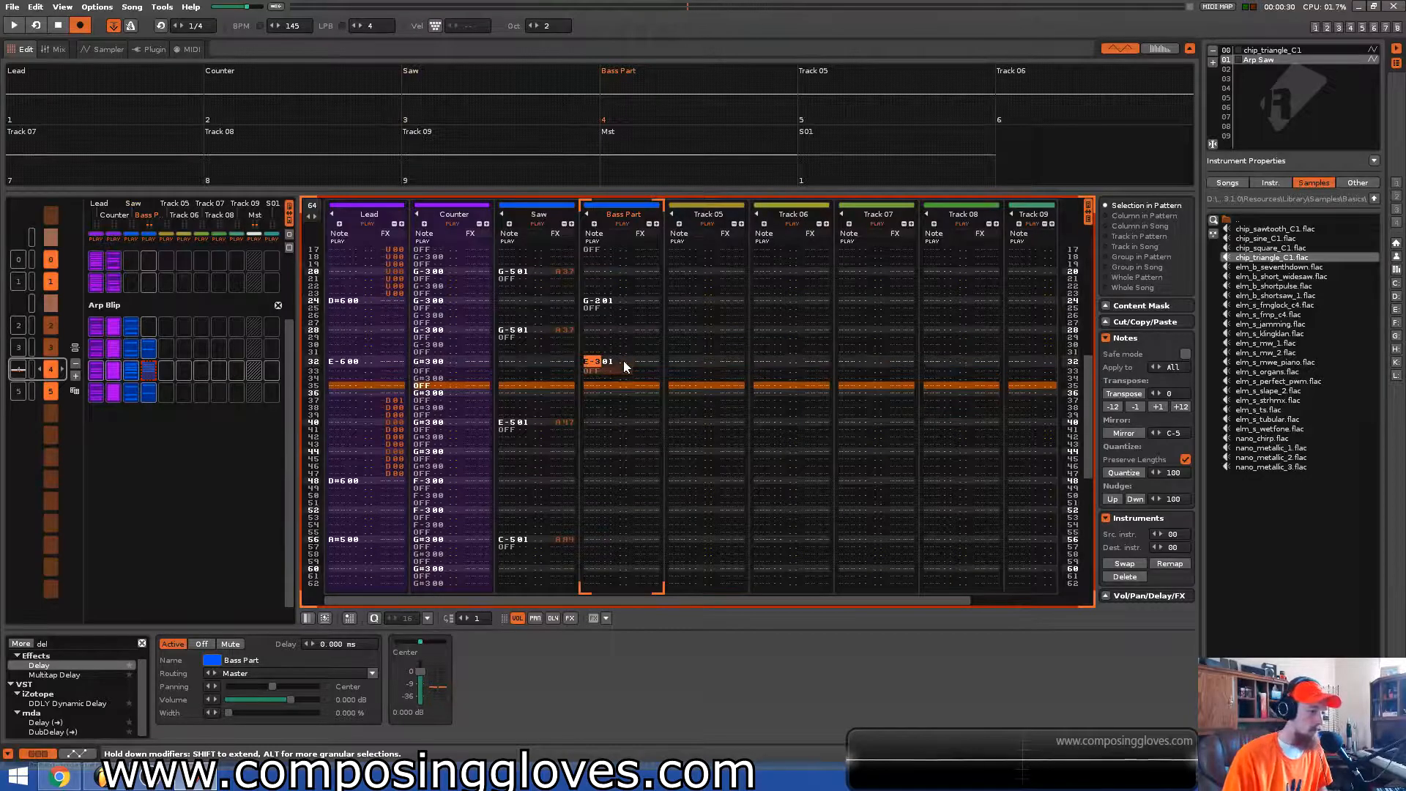
{"action": "key", "text": "shift+space"}
{"action": "key", "text": "space"}
Move the Saw note E-5 with effect A47 and its note-off from lines 40–41 to lines 36–37 and play back the pattern
{"action": "key", "text": "Left"}
{"action": "key", "text": "Left"}
{"action": "key", "text": "Left"}
{"action": "key", "text": "Left"}
{"action": "key", "text": "Left"}
{"action": "key", "text": "Left"}
{"action": "key", "text": "Left"}
{"action": "key", "text": "Left"}
{"action": "key", "text": "Left"}
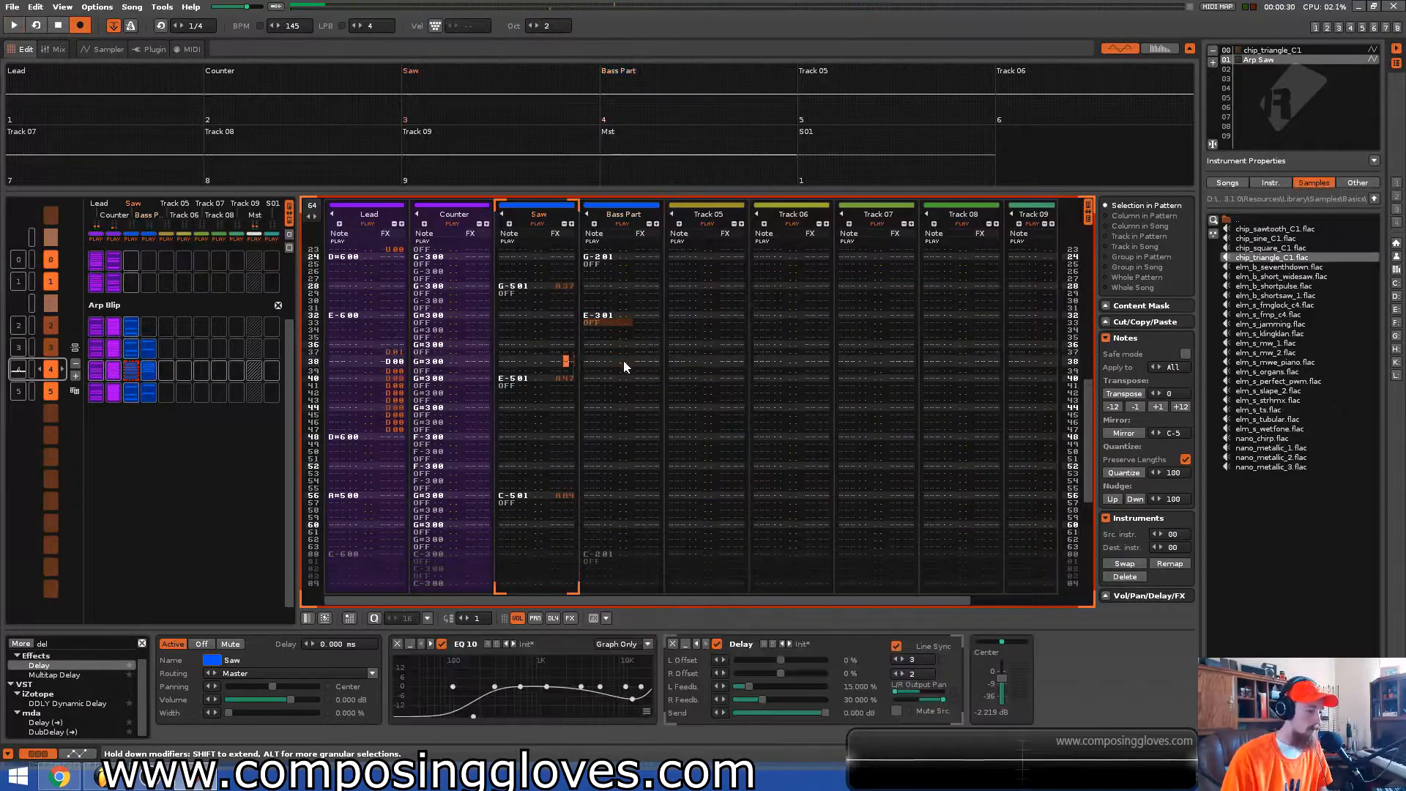
{"action": "key", "text": "Down"}
{"action": "key", "text": "Down"}
{"action": "key", "text": "shift+Down"}
{"action": "key", "text": "ctrl+z"}
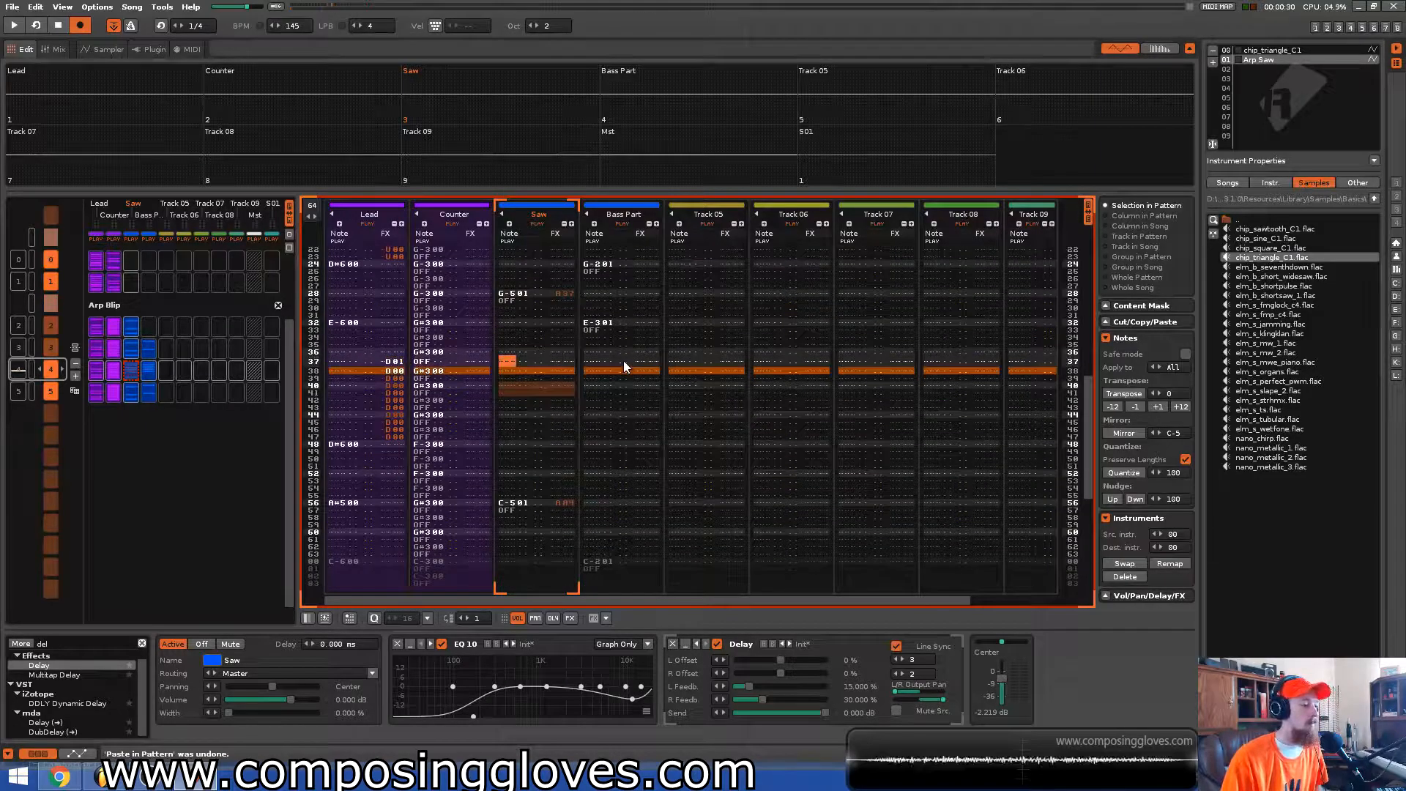
{"action": "key", "text": "Up"}
{"action": "type", "text": "E-501\tA47 OFF"}
{"action": "key", "text": "Up"}
{"action": "key", "text": "Up"}
{"action": "key", "text": "Up"}
{"action": "key", "text": "Up"}
{"action": "key", "text": "Up"}
{"action": "key", "text": "Up"}
{"action": "key", "text": "Up"}
{"action": "key", "text": "Up"}
{"action": "key", "text": "shift+space"}
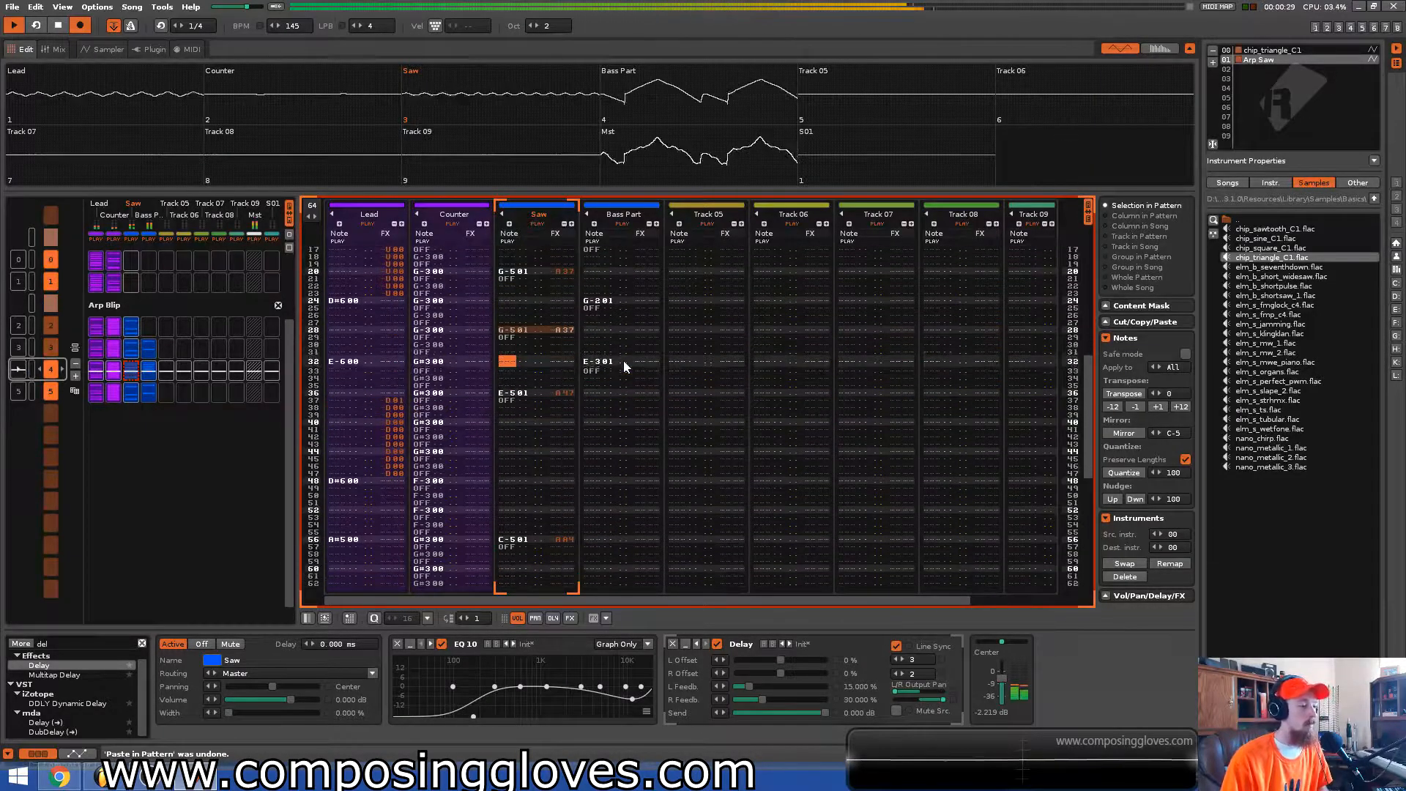
Enter a B-2 note on line 40 of the Bass Part track with a note-off on line 41
{"action": "key", "text": "space"}
{"action": "key", "text": "Right"}
{"action": "key", "text": "Right"}
{"action": "key", "text": "Right"}
{"action": "key", "text": "Right"}
{"action": "key", "text": "Right"}
{"action": "key", "text": "Right"}
{"action": "key", "text": "Right"}
{"action": "key", "text": "Right"}
{"action": "key", "text": "Right"}
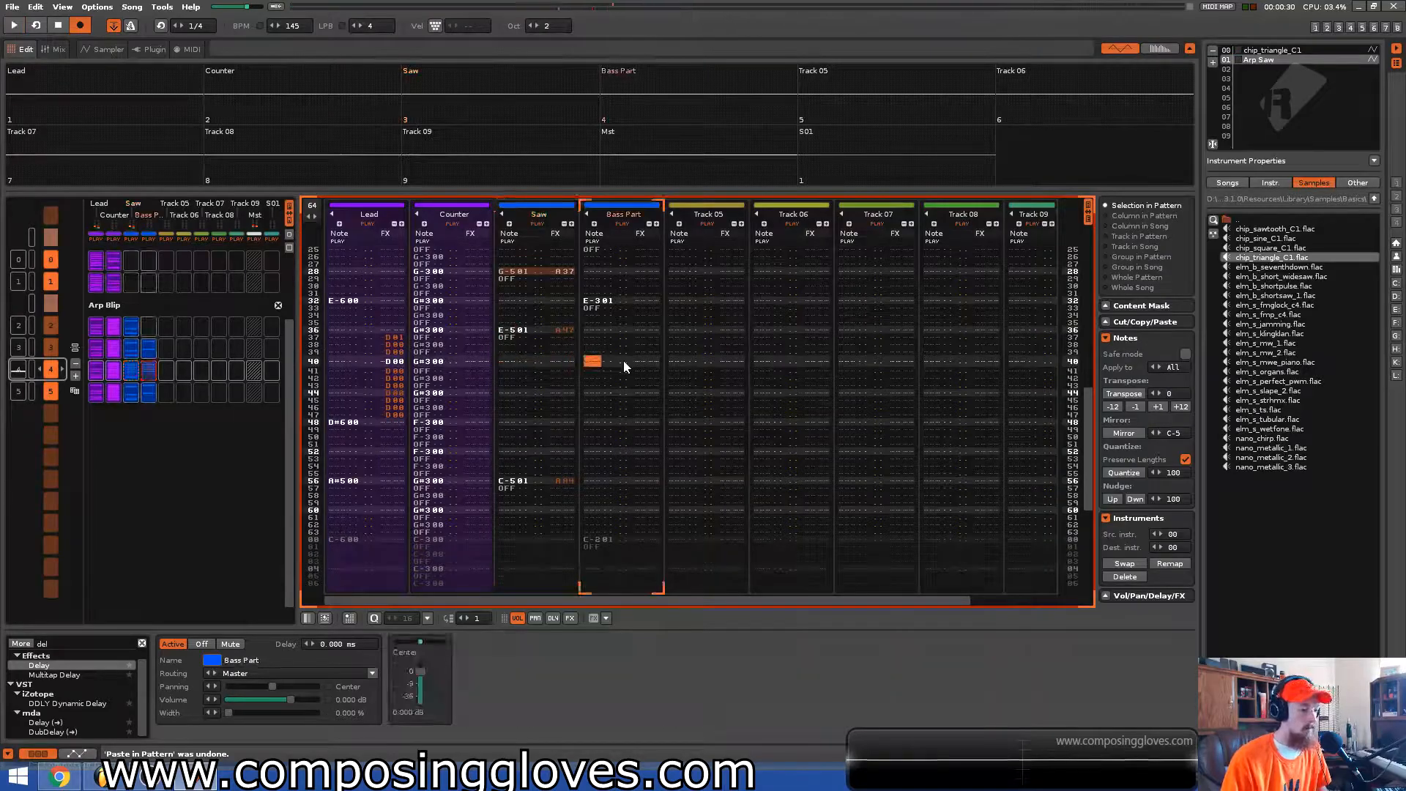
{"action": "key", "text": "m"}
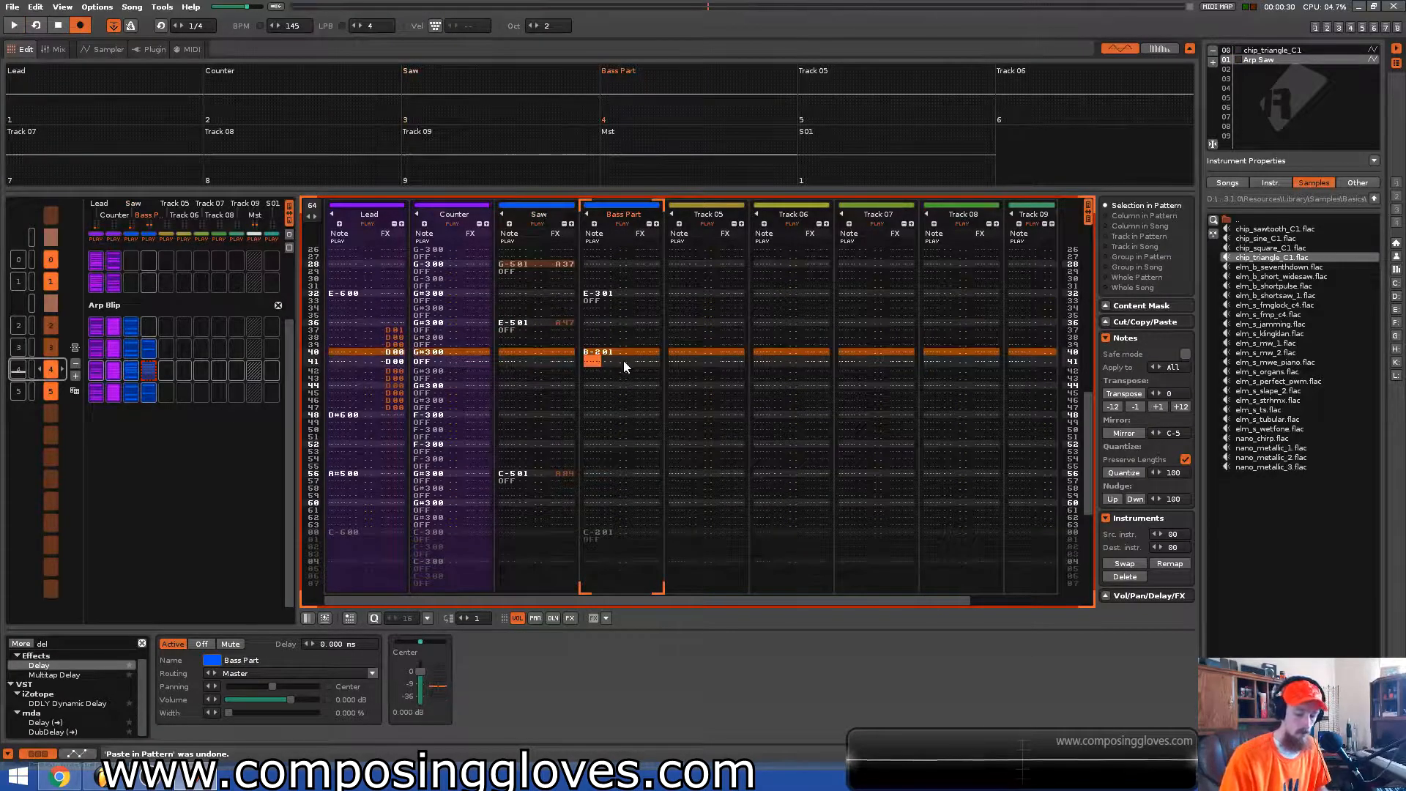
Copy the Saw note E-5 with effect A47 and its note-off from lines 36–37 to lines 44–45
{"action": "key", "text": "Left"}
{"action": "key", "text": "Left"}
{"action": "key", "text": "Left"}
{"action": "key", "text": "Left"}
{"action": "key", "text": "Left"}
{"action": "key", "text": "Left"}
{"action": "key", "text": "Left"}
{"action": "key", "text": "Left"}
{"action": "key", "text": "Up"}
{"action": "key", "text": "Up"}
{"action": "key", "text": "Up"}
{"action": "key", "text": "Left"}
{"action": "key", "text": "Up"}
{"action": "key", "text": "Up"}
{"action": "key", "text": "shift+Down"}
{"action": "key", "text": "shift+Down"}
{"action": "key", "text": "Down"}
{"action": "key", "text": "Down"}
{"action": "key", "text": "Down"}
{"action": "key", "text": "Down"}
{"action": "key", "text": "Down"}
{"action": "key", "text": "Down"}
{"action": "key", "text": "ctrl+v"}
Play back the pattern from above line 36 to hear the new bass note and saw blip
{"action": "key", "text": "Up"}
{"action": "key", "text": "Up"}
{"action": "key", "text": "Up"}
{"action": "key", "text": "Up"}
{"action": "key", "text": "Up"}
{"action": "key", "text": "Up"}
{"action": "key", "text": "Up"}
{"action": "key", "text": "Up"}
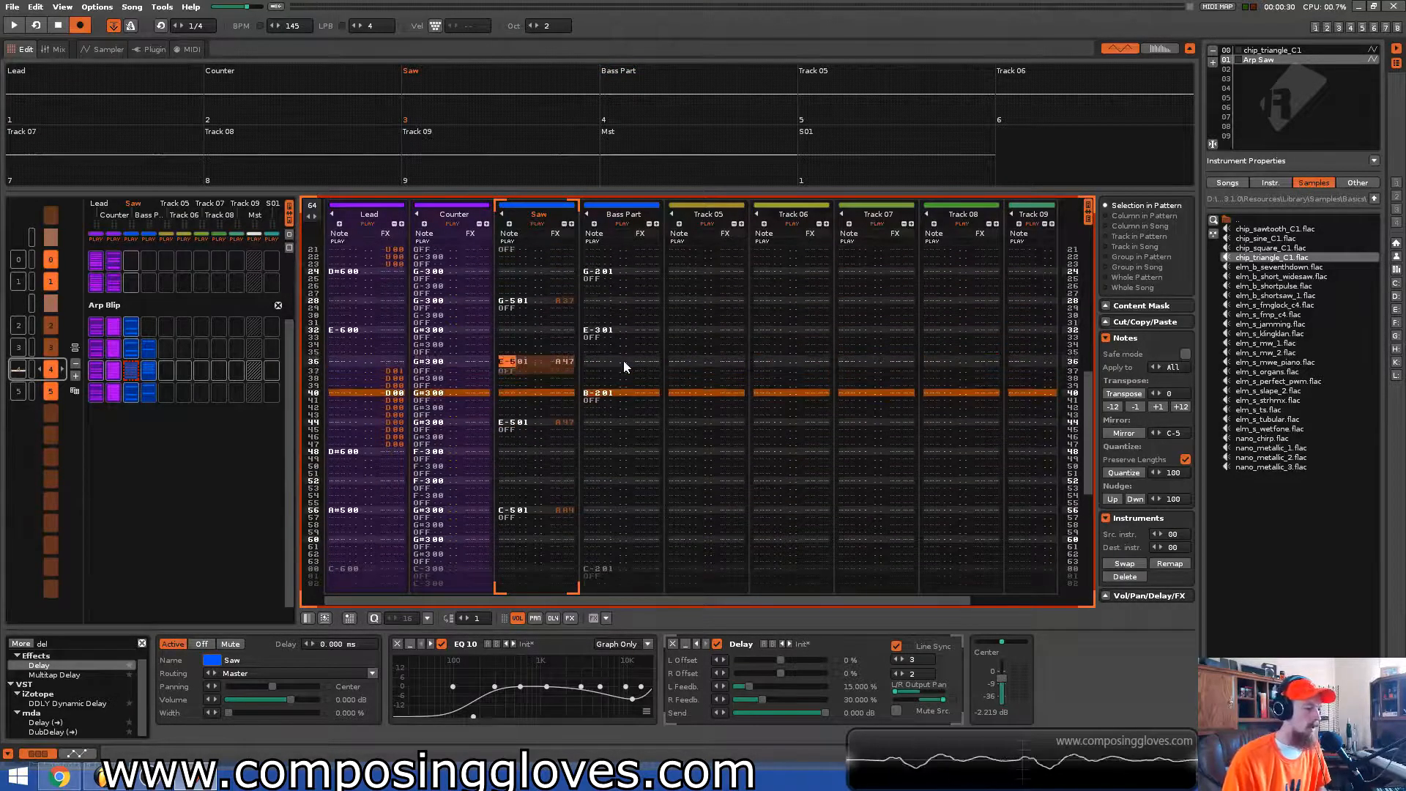
{"action": "key", "text": "Up"}
{"action": "key", "text": "Up"}
{"action": "key", "text": "Up"}
{"action": "key", "text": "Up"}
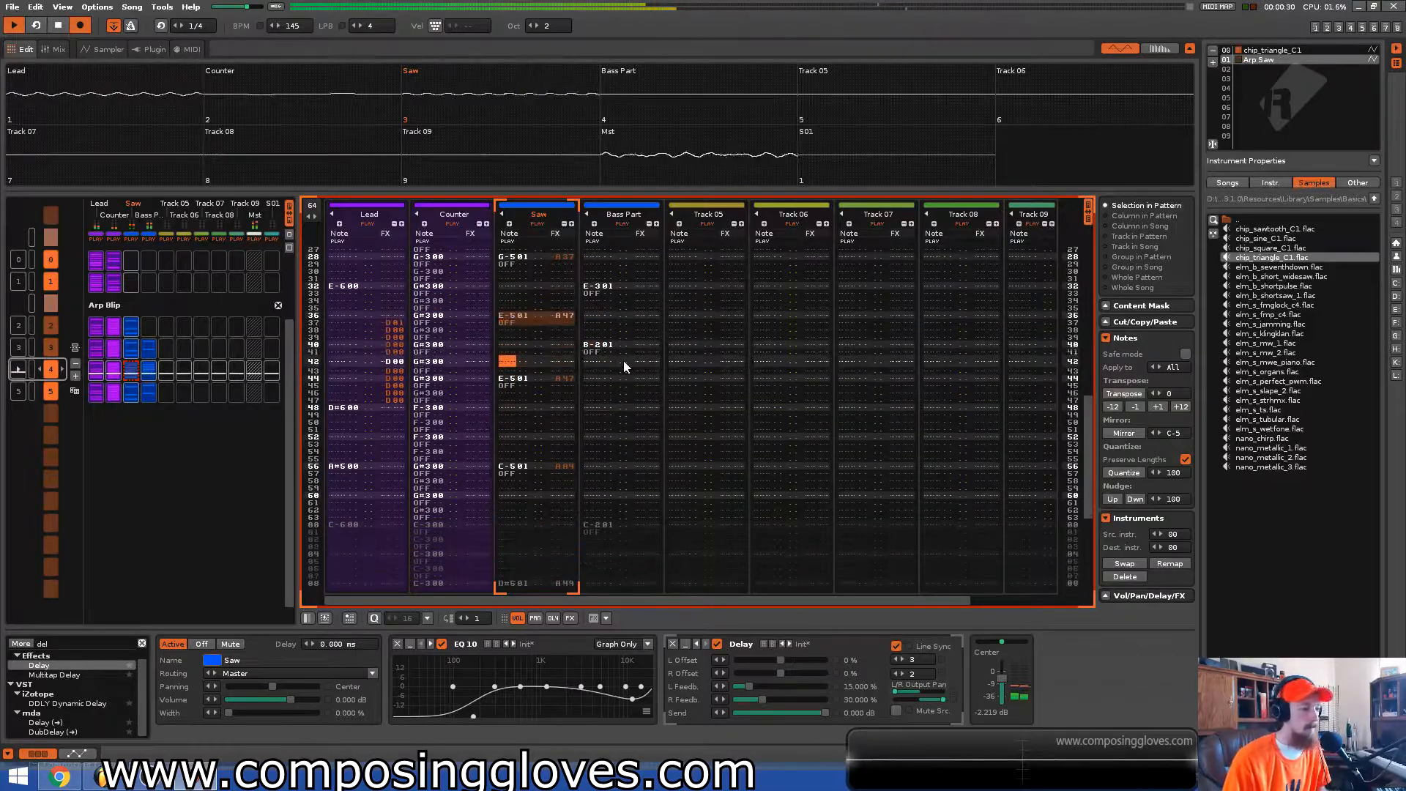
{"action": "key", "text": "space"}
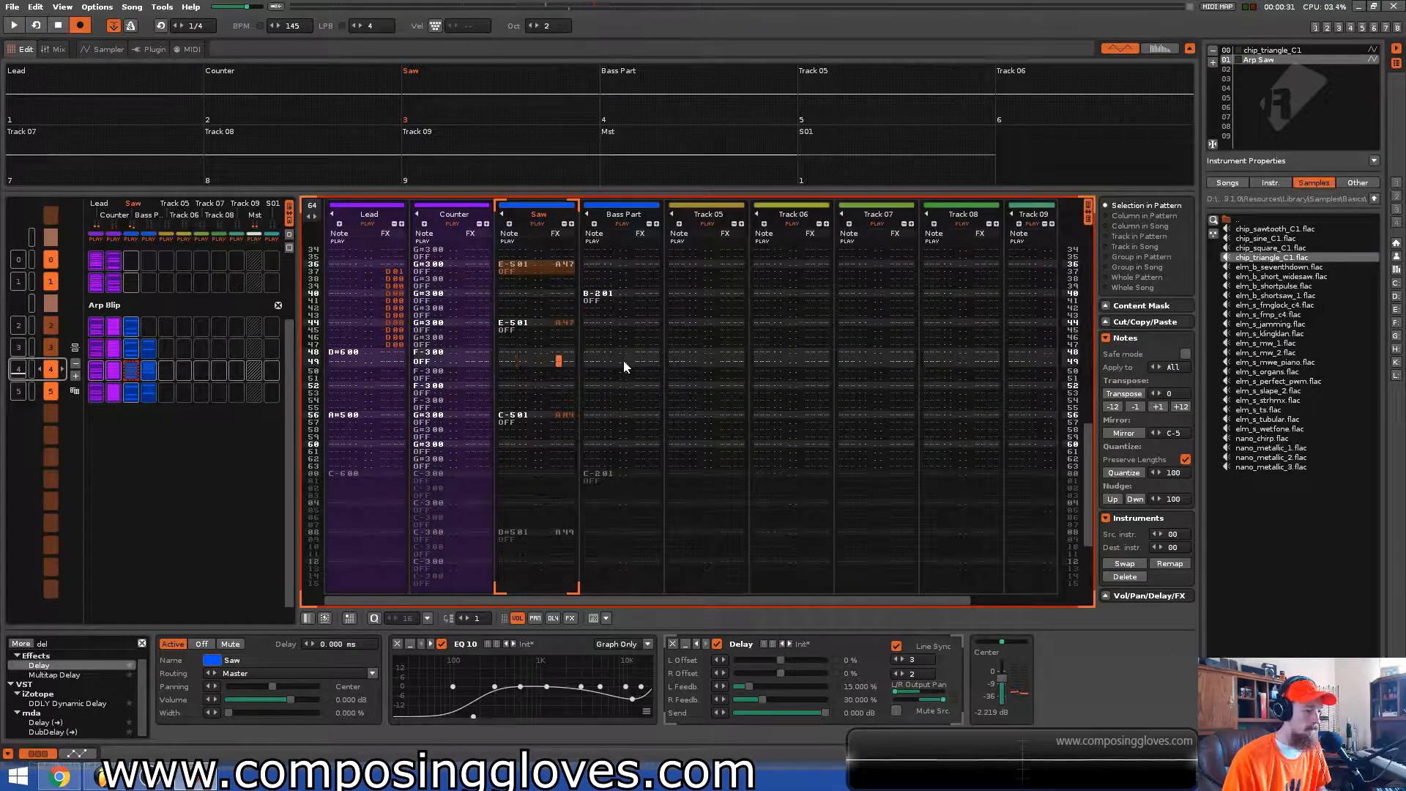
Enter a G#2 note on line 48 of the Bass Part track with a note-off on line 49
{"action": "left_click", "coordinate": [622, 361]}
{"action": "key", "text": "h"}
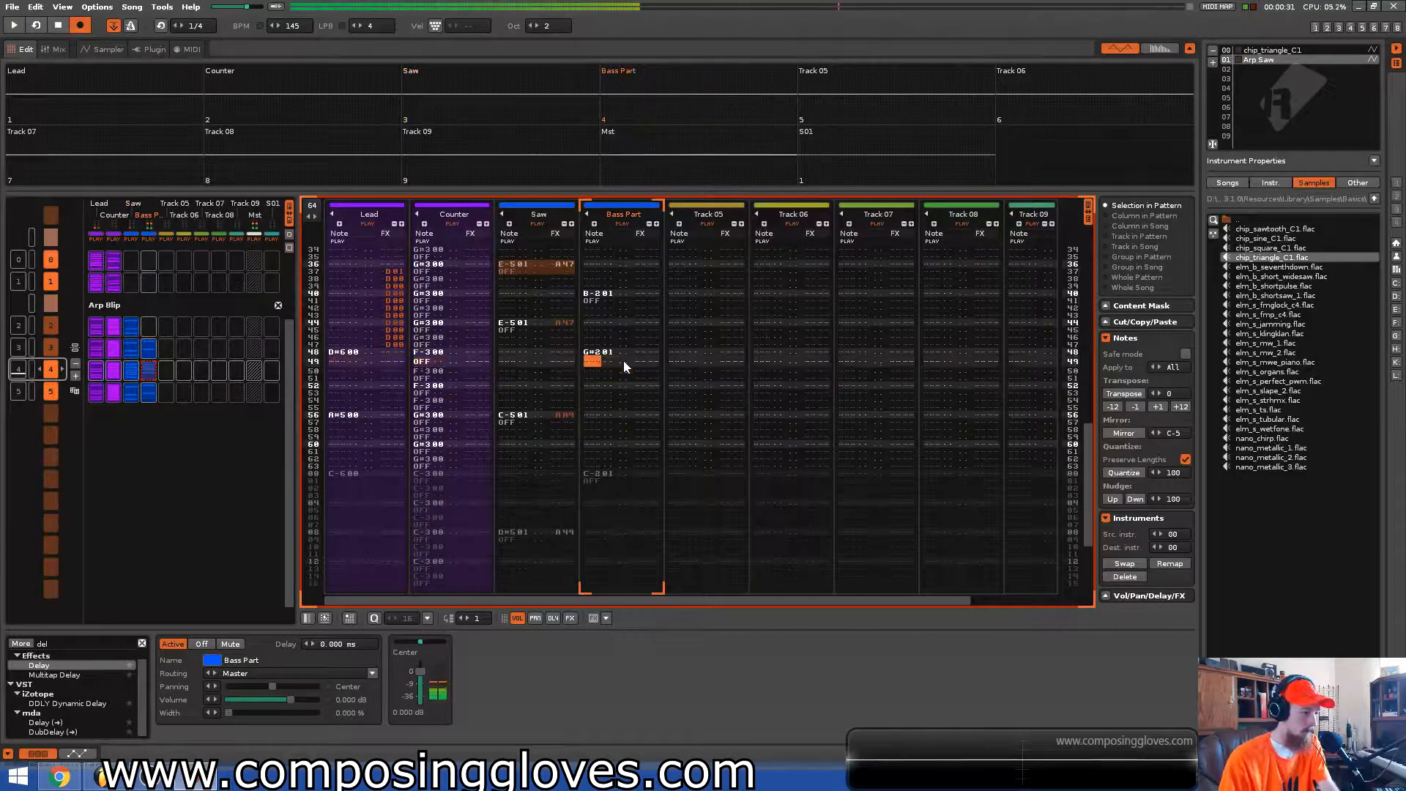
{"action": "key", "text": "a"}
Enter an F-5 note on line 52 of the Saw track with a note-off on line 53, raising the octave to 5
{"action": "key", "text": "Left"}
{"action": "key", "text": "Left"}
{"action": "key", "text": "Left"}
{"action": "key", "text": "Left"}
{"action": "key", "text": "Down"}
{"action": "key", "text": "Left"}
{"action": "key", "text": "Left"}
{"action": "key", "text": "Left"}
{"action": "key", "text": "Left"}
{"action": "key", "text": "Left"}
{"action": "key", "text": "Left"}
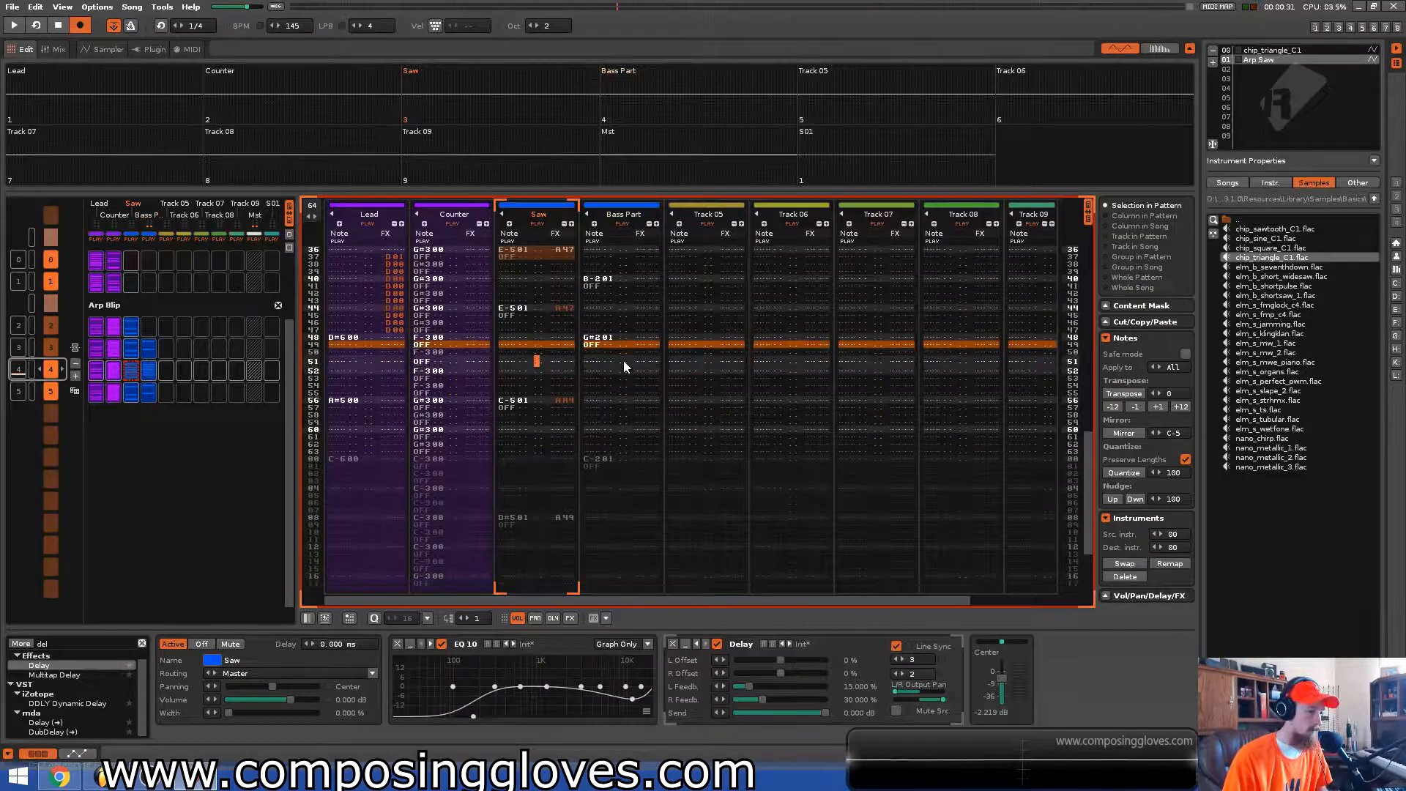
{"action": "key", "text": "Right"}
{"action": "key", "text": "Down"}
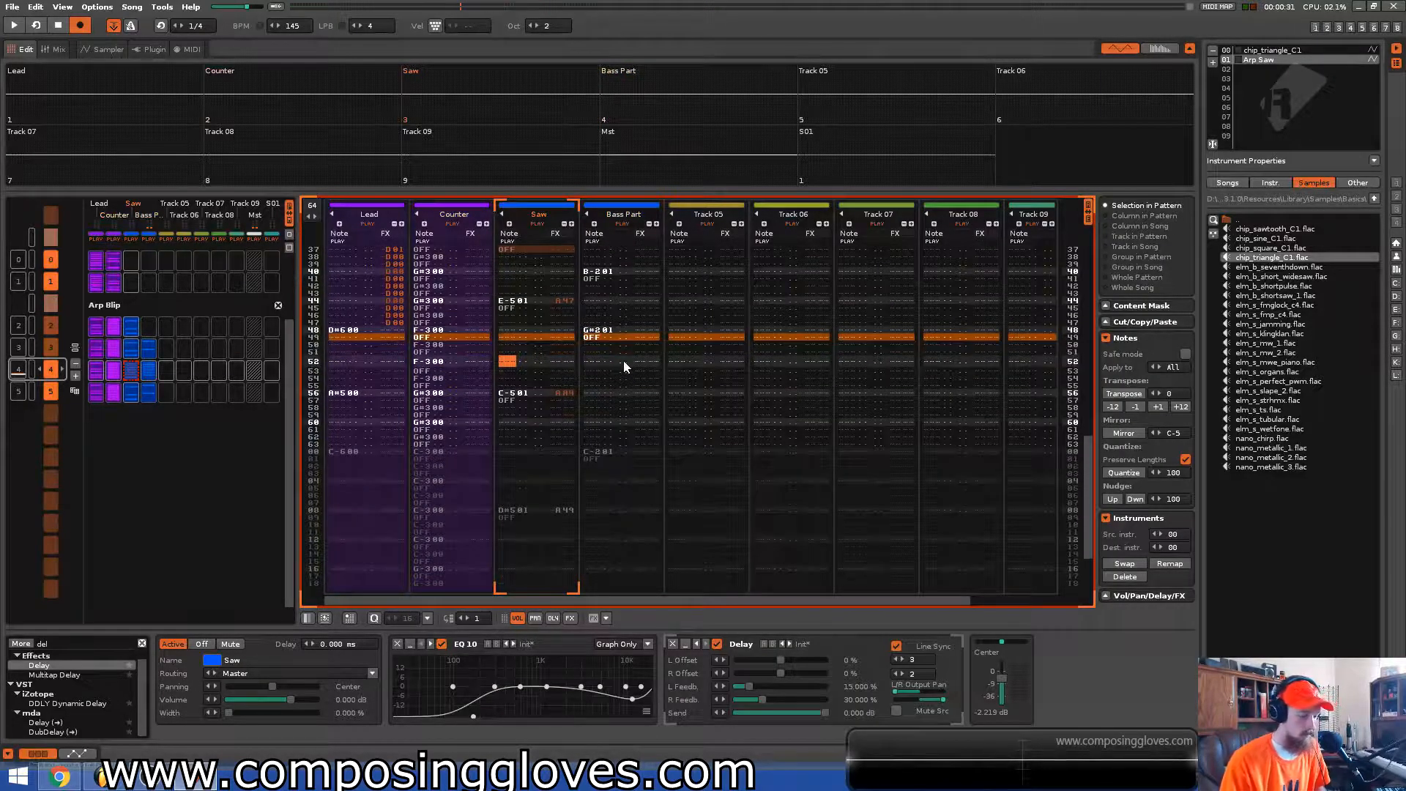
{"action": "key", "text": "v"}
{"action": "key", "text": "a"}
{"action": "key", "text": "Up"}
{"action": "key", "text": "Up"}
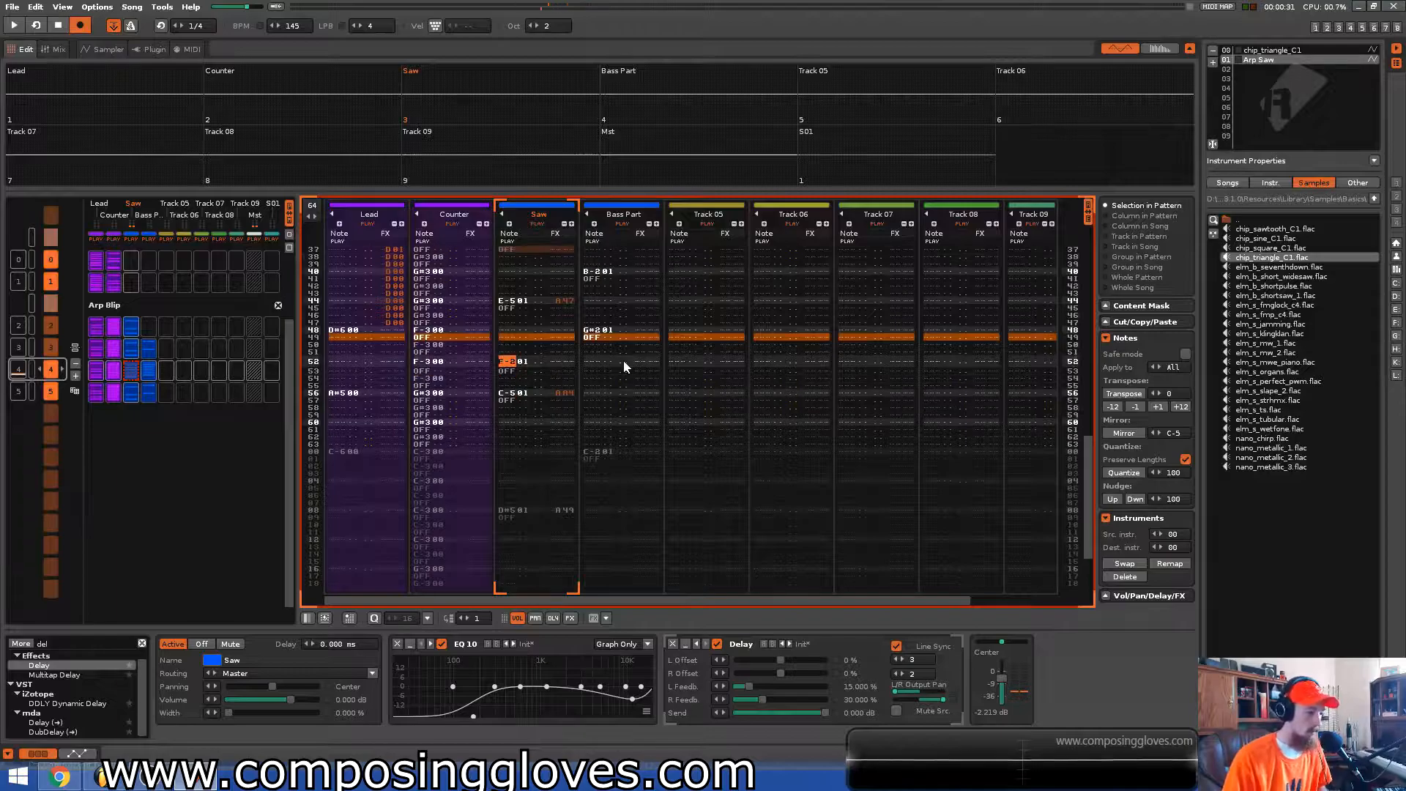
{"action": "key", "text": "KP_Multiply"}
{"action": "key", "text": "KP_Multiply"}
{"action": "key", "text": "v"}
{"action": "key", "text": "Up"}
{"action": "key", "text": "KP_Multiply"}
{"action": "key", "text": "v"}
{"action": "key", "text": "Up"}
Add arpeggio effect A37 to the Saw note on line 52 and play back the pattern
{"action": "key", "text": "Right"}
{"action": "key", "text": "Right"}
{"action": "key", "text": "Right"}
{"action": "key", "text": "Right"}
{"action": "key", "text": "Up"}
{"action": "key", "text": "Right"}
{"action": "key", "text": "Right"}
{"action": "key", "text": "Down"}
{"action": "key", "text": "a"}
{"action": "key", "text": "Up"}
{"action": "key", "text": "Right"}
{"action": "key", "text": "3"}
{"action": "key", "text": "Right"}
{"action": "key", "text": "Up"}
{"action": "key", "text": "7"}
{"action": "key", "text": "Up"}
{"action": "key", "text": "Up"}
{"action": "key", "text": "Up"}
{"action": "key", "text": "space"}
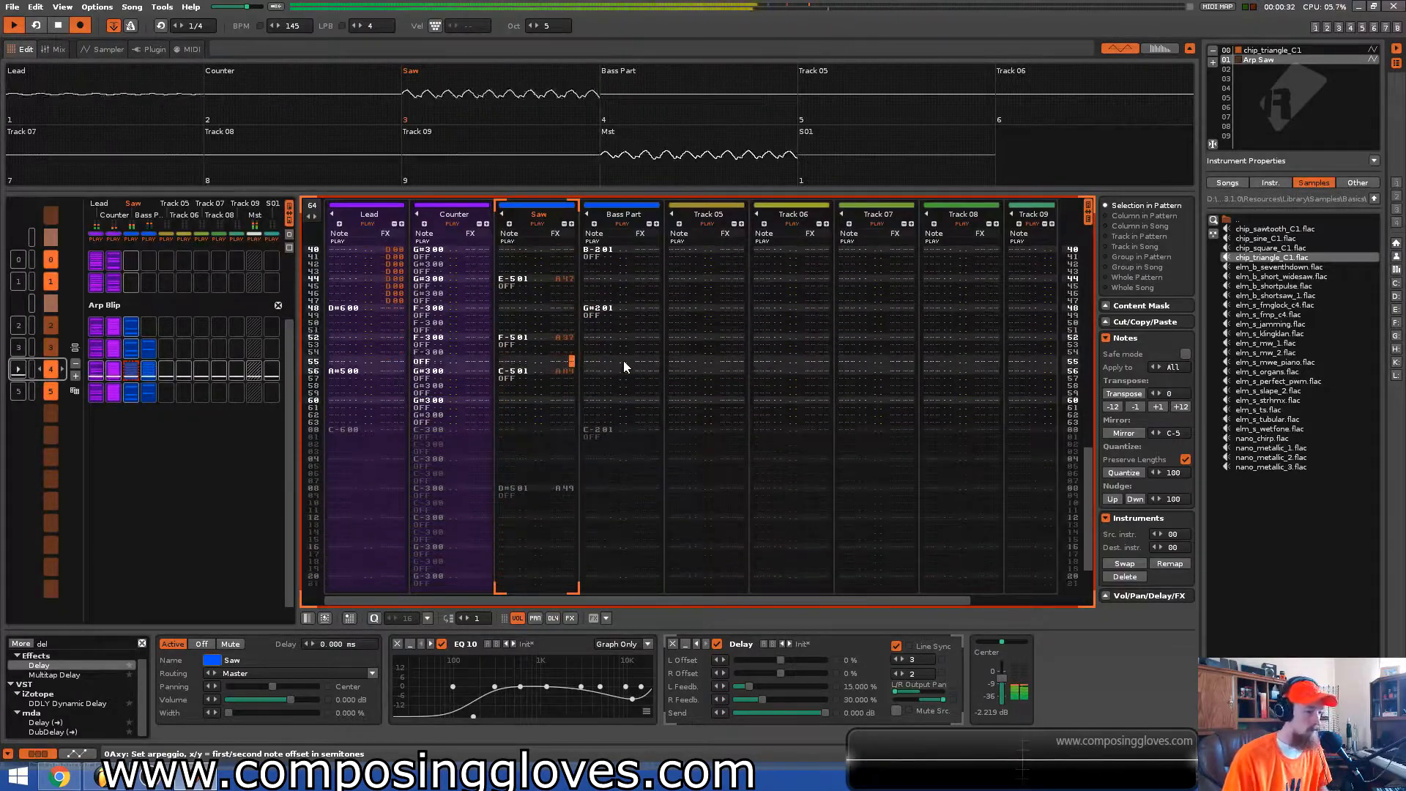
{"action": "key", "text": "space"}
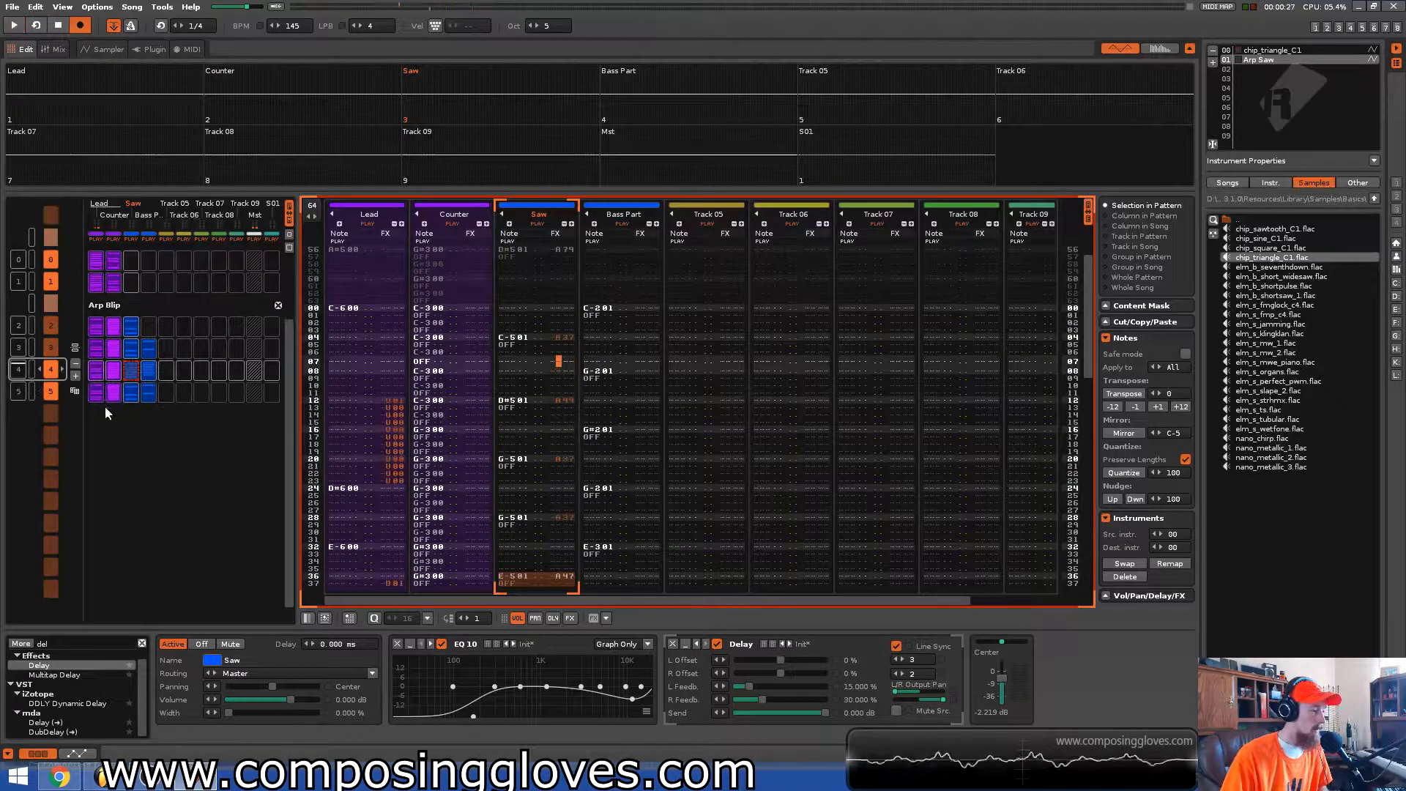
Play back the song from the start of the Intro Theme into the Arp Blip section
{"action": "left_click", "coordinate": [96, 375]}
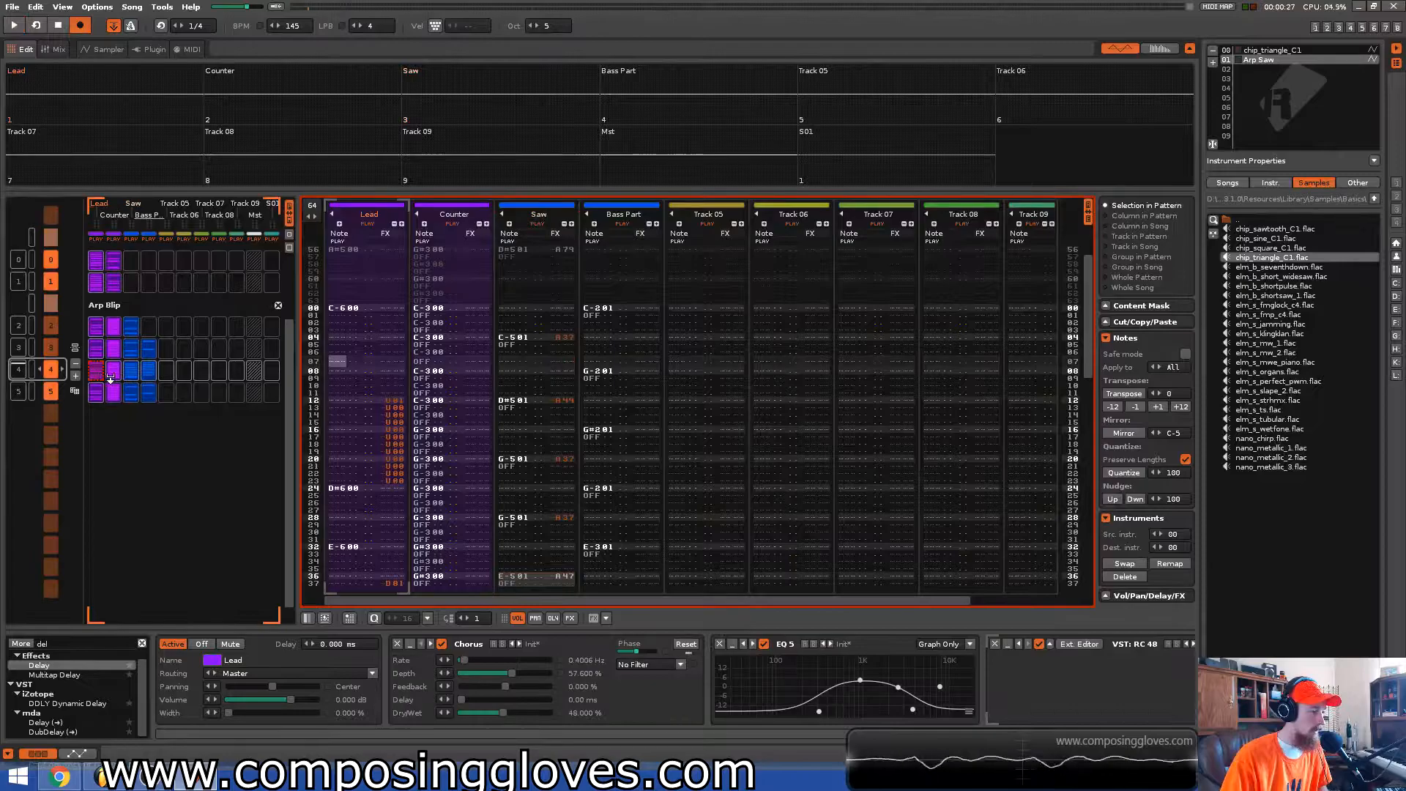
{"action": "scroll", "coordinate": [180, 456], "scroll_direction": "up", "scroll_amount": 4}
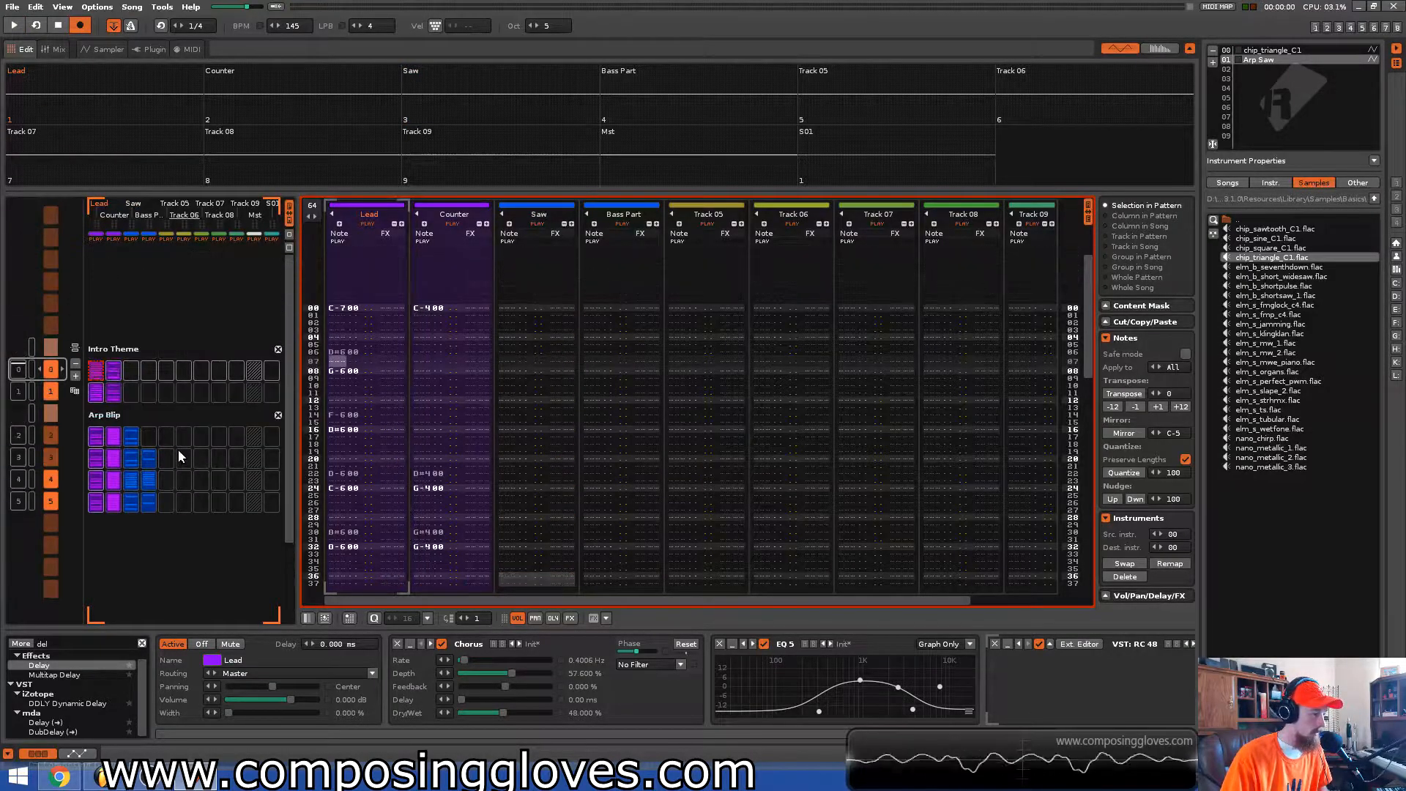
{"action": "key", "text": "space"}
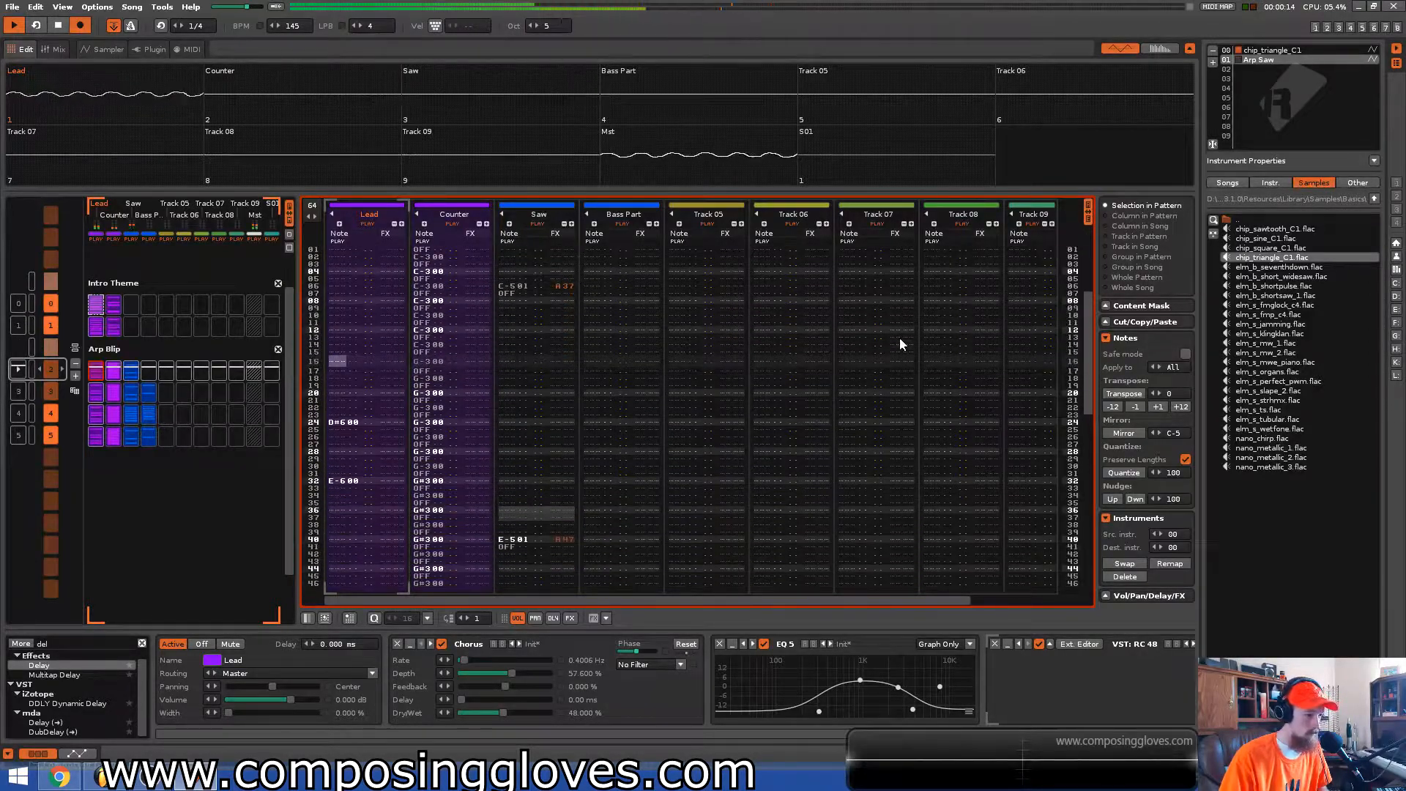
Add an Analog Filter to the Saw track and automate its cutoff rising from 0.04 kHz at pattern 2's start to 11.79 kHz at pattern 3's end
{"action": "left_click", "coordinate": [537, 214]}
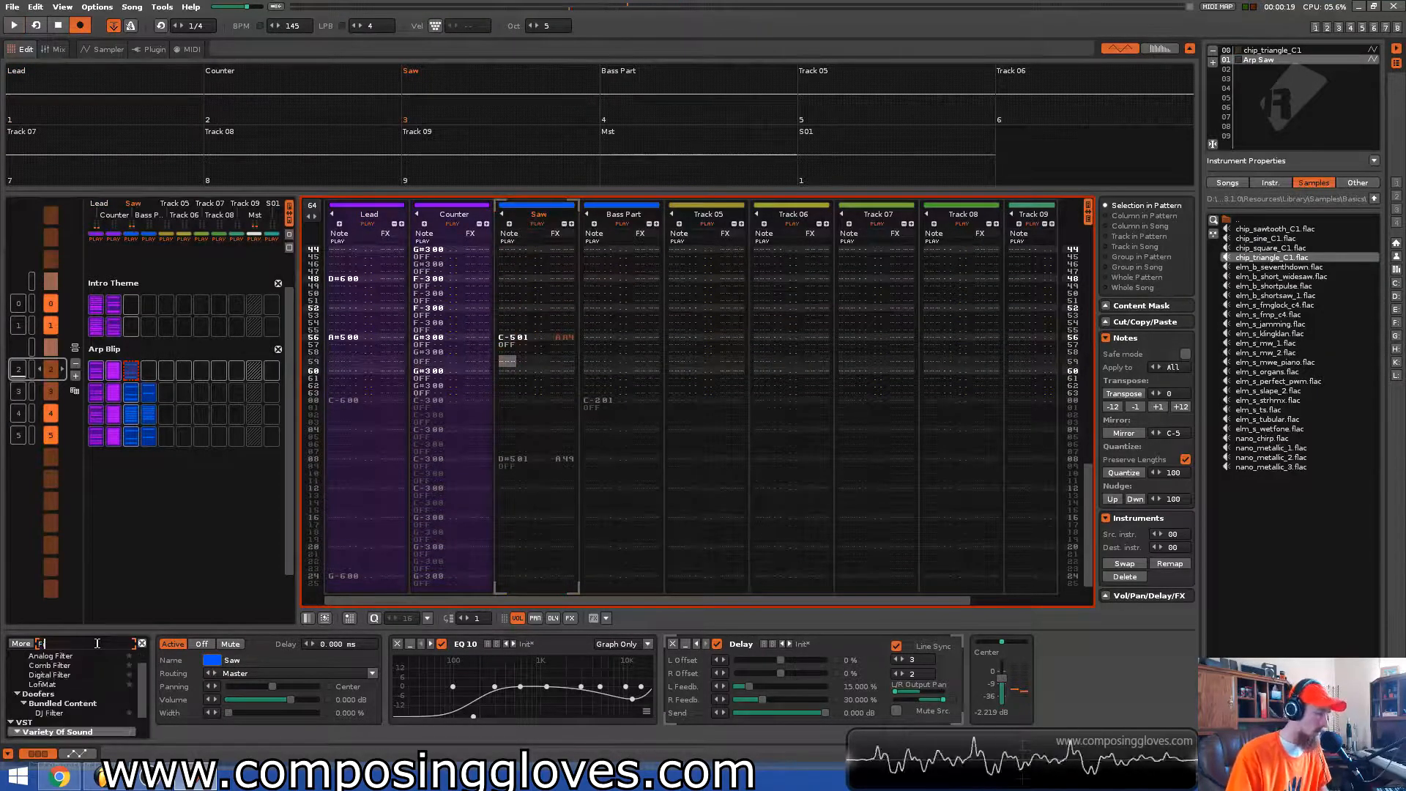
{"action": "left_click_drag", "start_coordinate": [51, 656], "coordinate": [898, 676]}
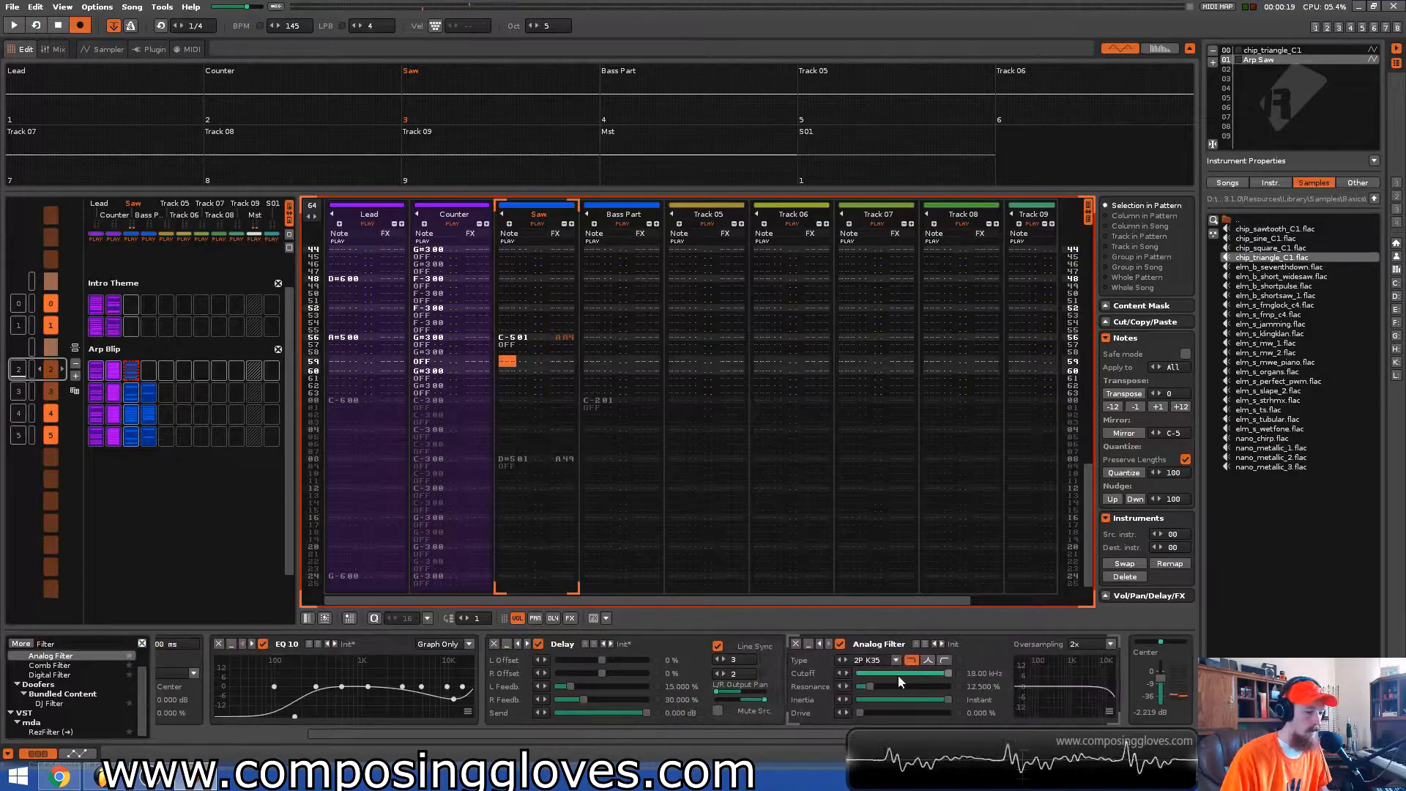
{"action": "right_click", "coordinate": [967, 677]}
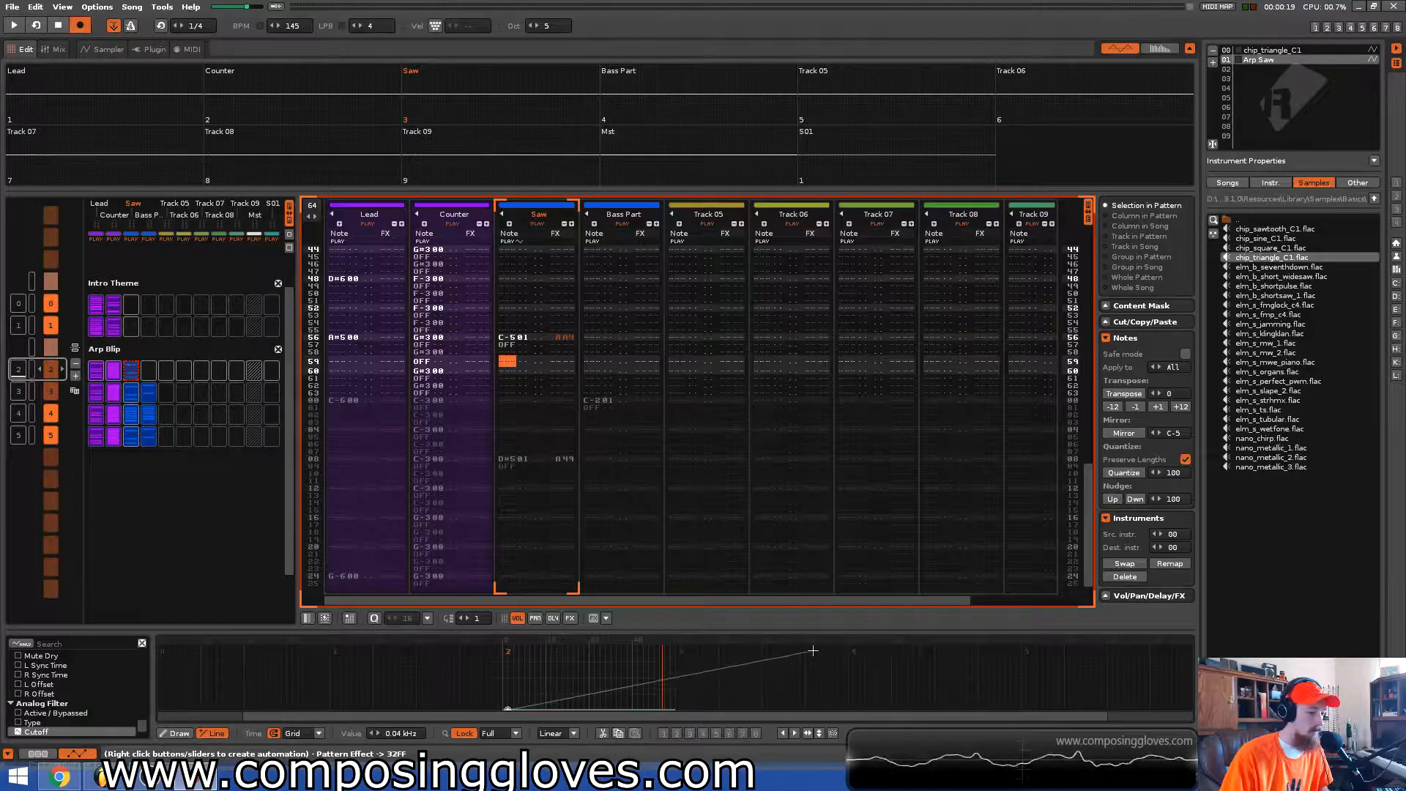
{"action": "left_click", "coordinate": [843, 653]}
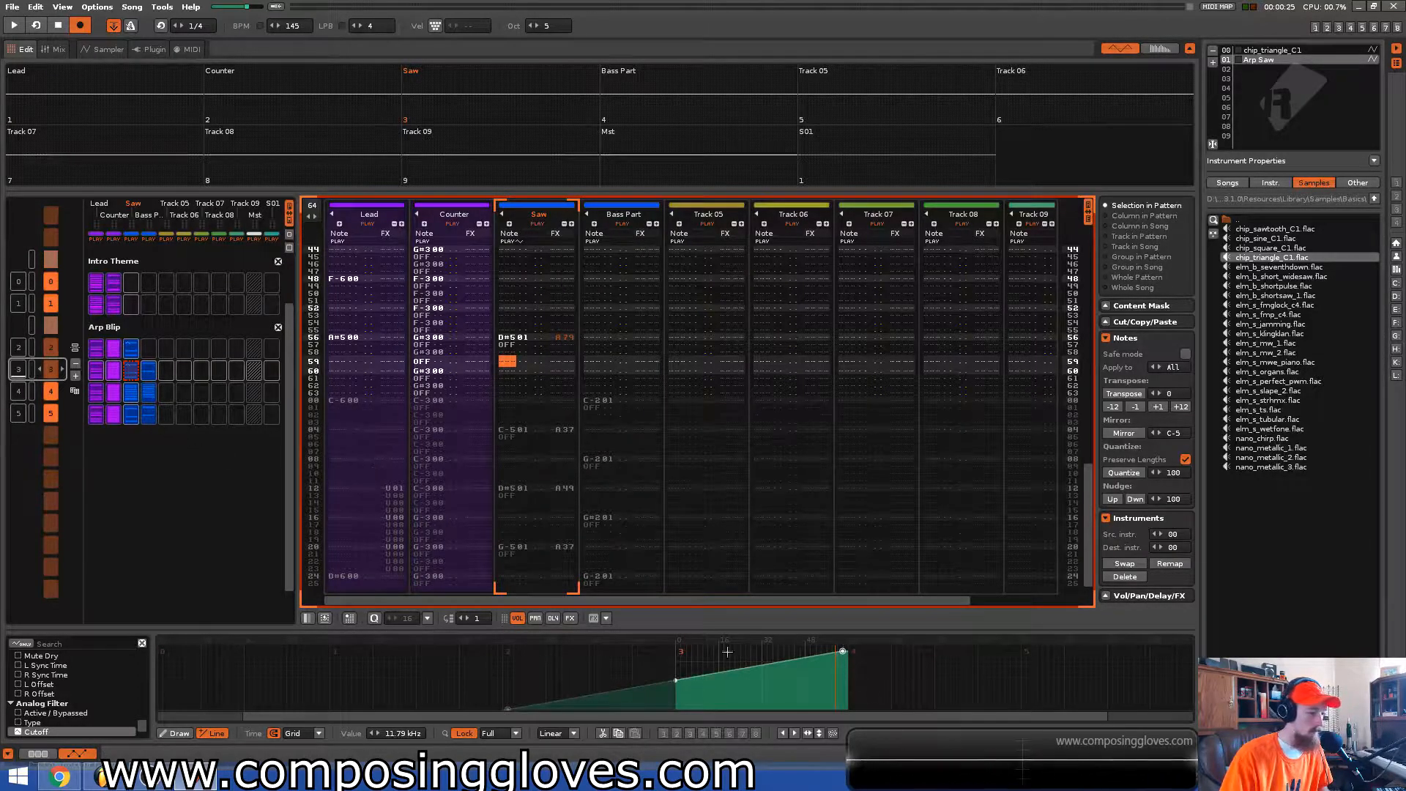
{"action": "scroll", "coordinate": [229, 459], "scroll_direction": "up", "scroll_amount": 1}
{"action": "key", "text": "space"}
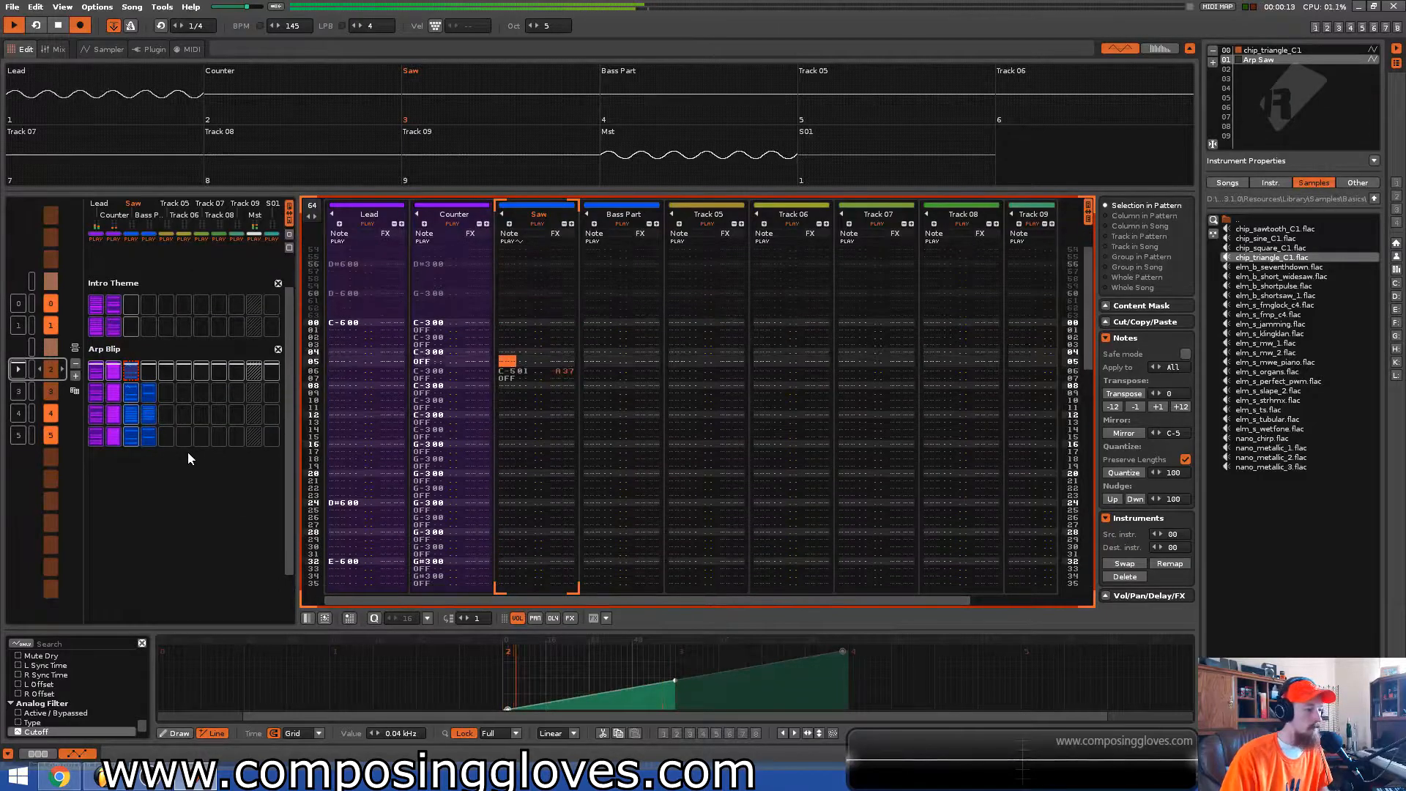
{"action": "key", "text": "space"}
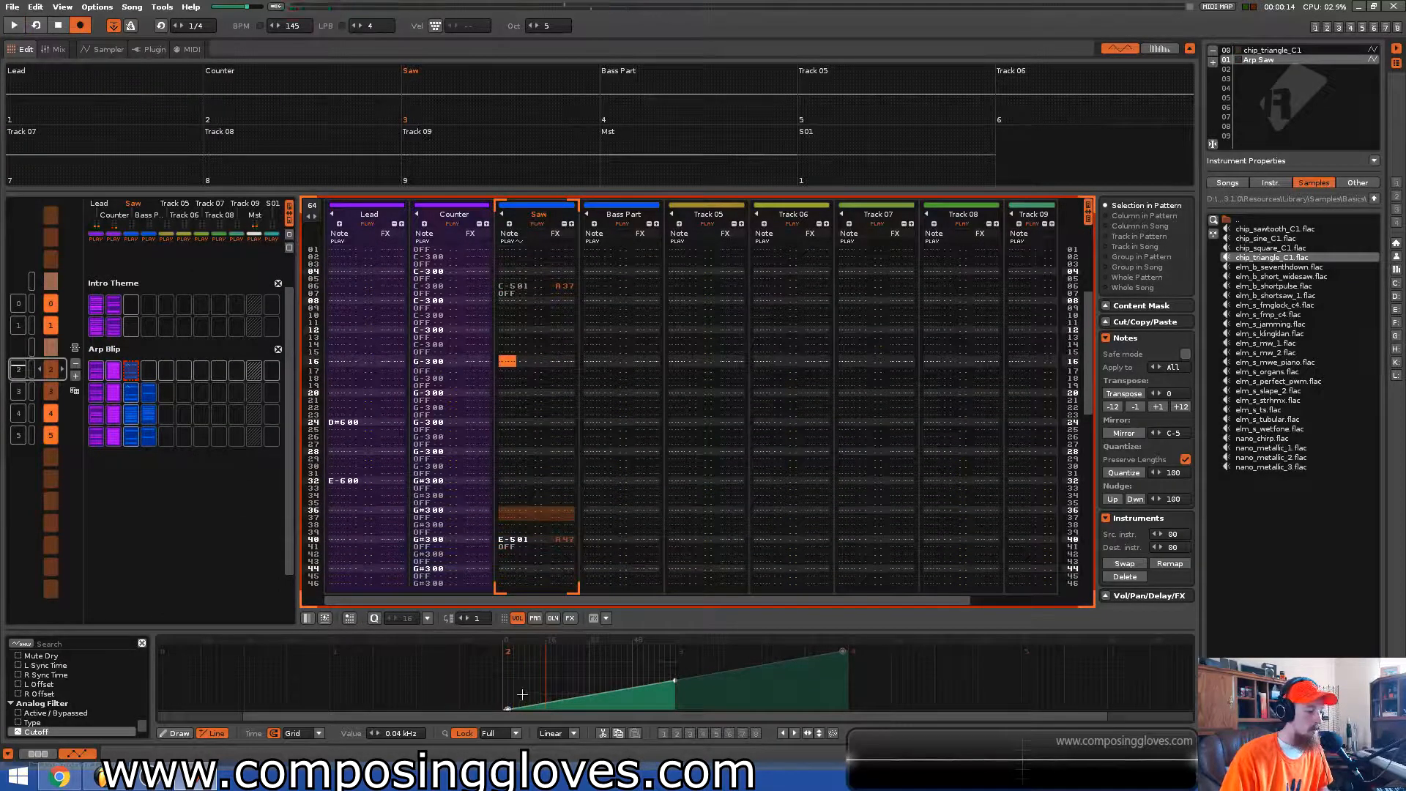
Raise the cutoff curve early in pattern 2 to 0.46 kHz and set the Saw filter's resonance to 7.700 % during playback
{"action": "key", "text": "space"}
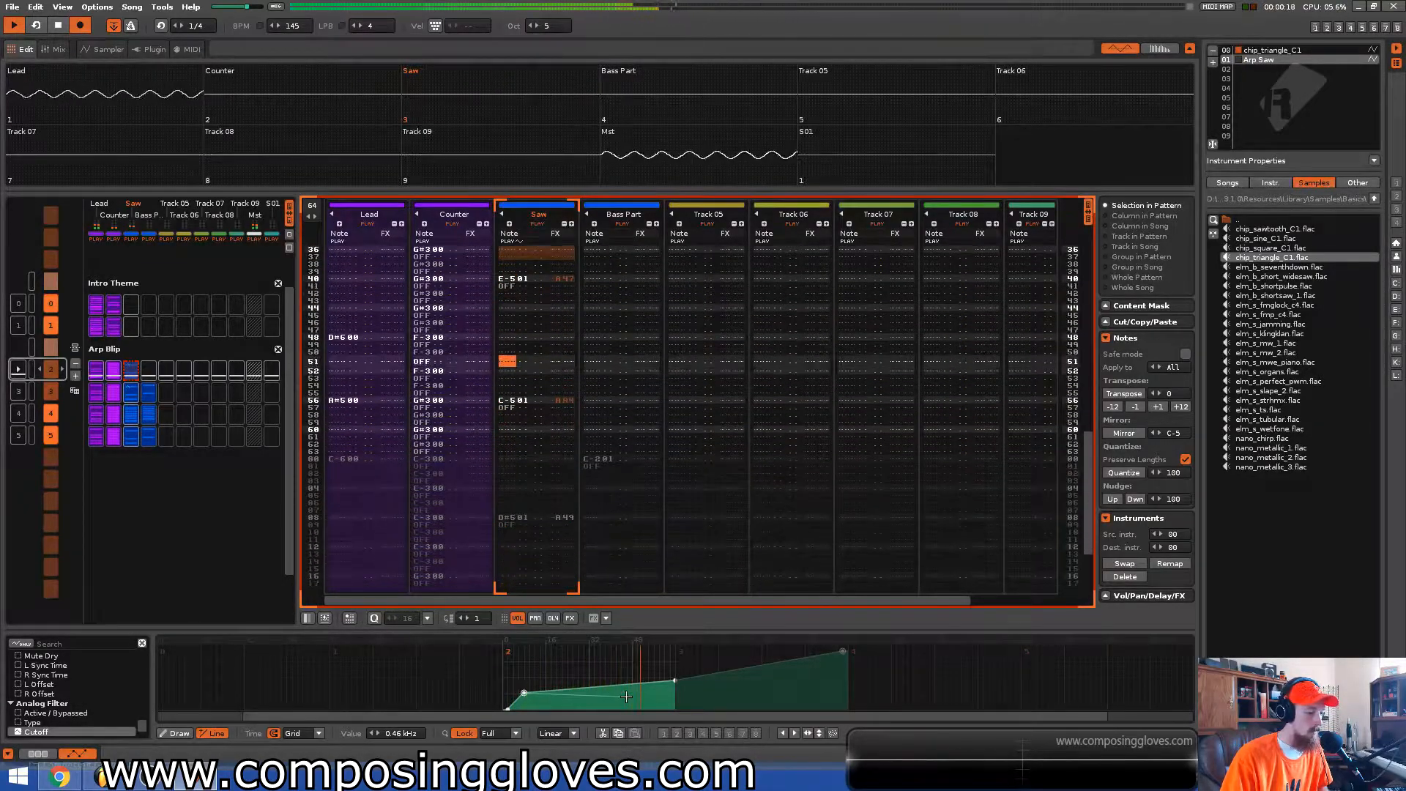
{"action": "left_click", "coordinate": [38, 752]}
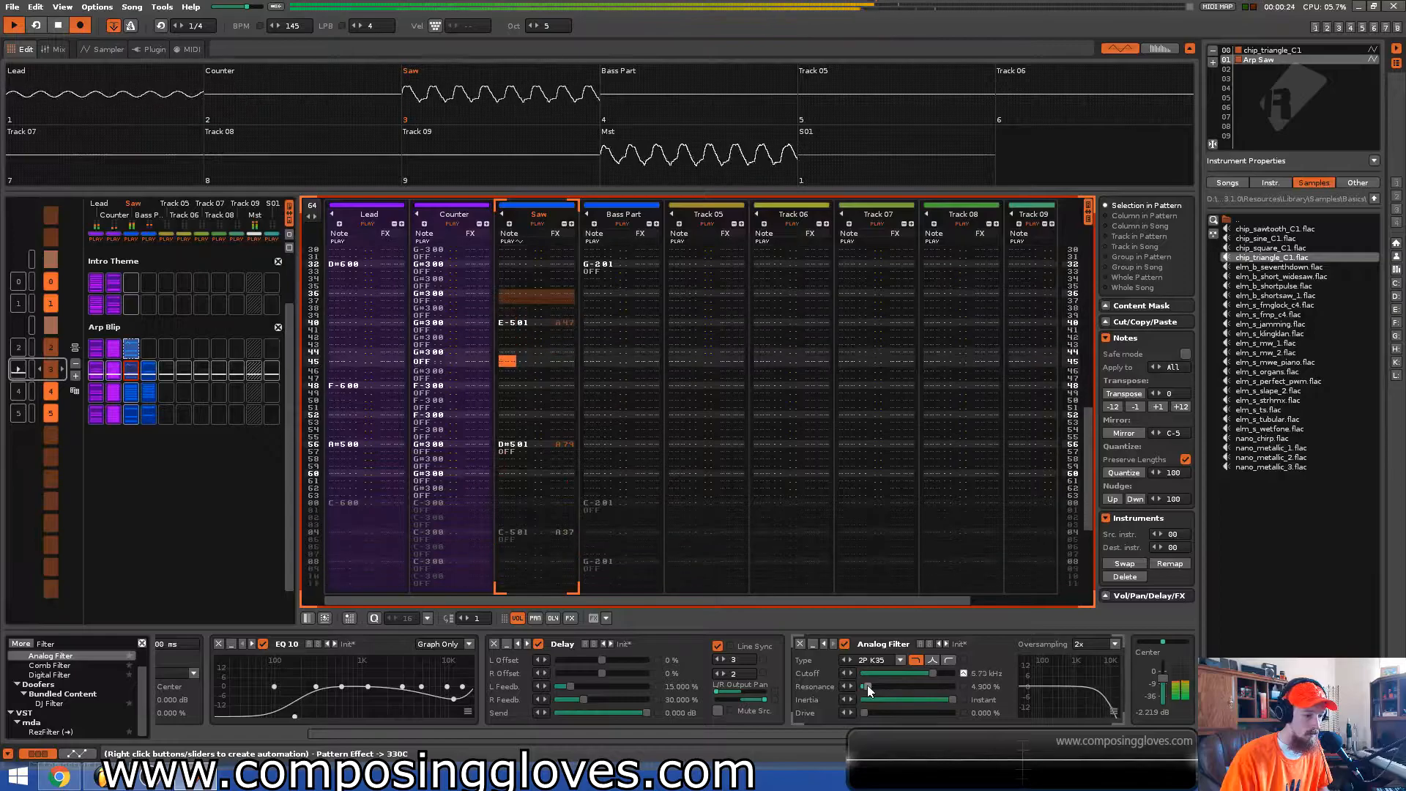
{"action": "key", "text": "space"}
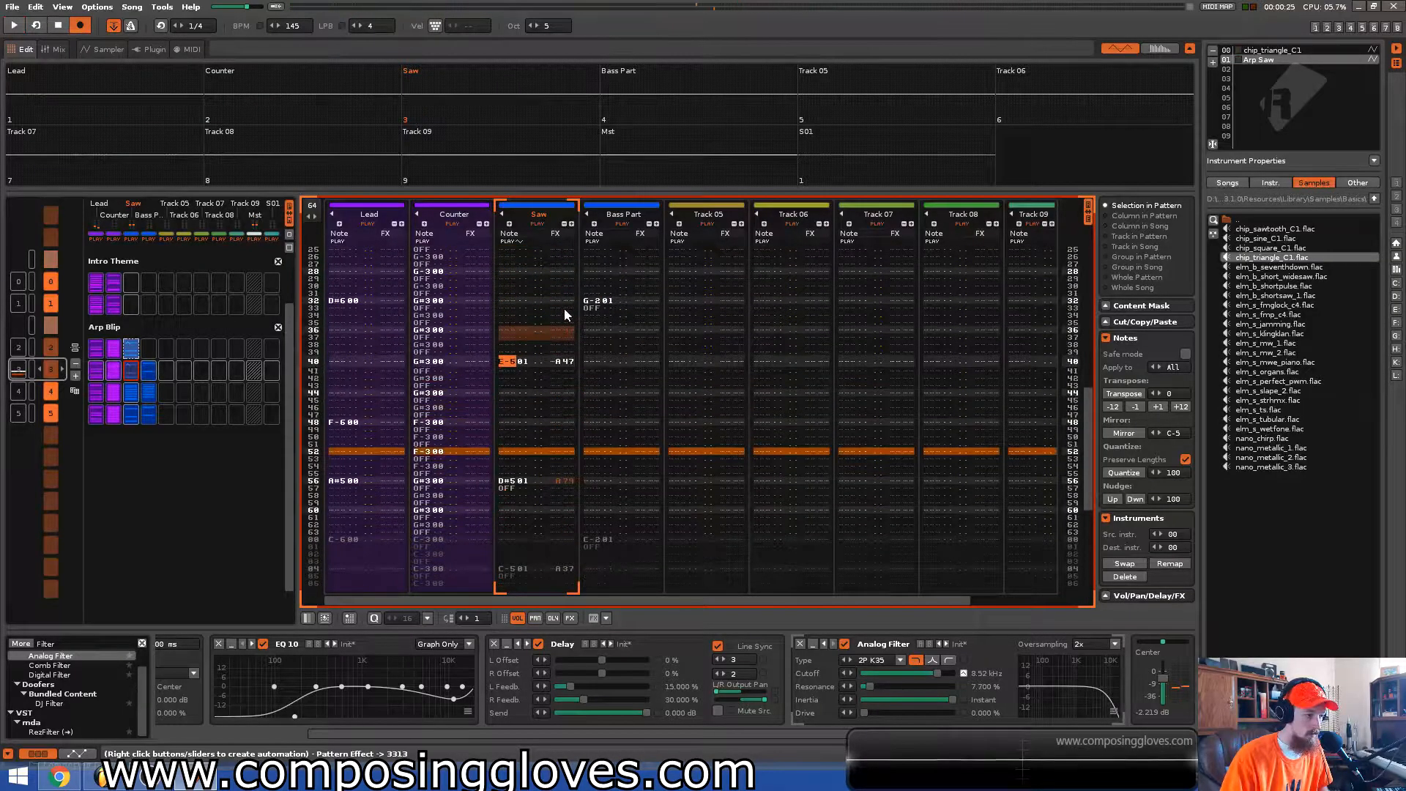
Save the song as "28. The Tube" and play back the Arp Blip section
{"action": "scroll", "coordinate": [618, 337], "scroll_direction": "down", "scroll_amount": 1}
{"action": "key", "text": "Up"}
{"action": "key", "text": "a"}
{"action": "scroll", "coordinate": [620, 328], "scroll_direction": "up", "scroll_amount": 10}
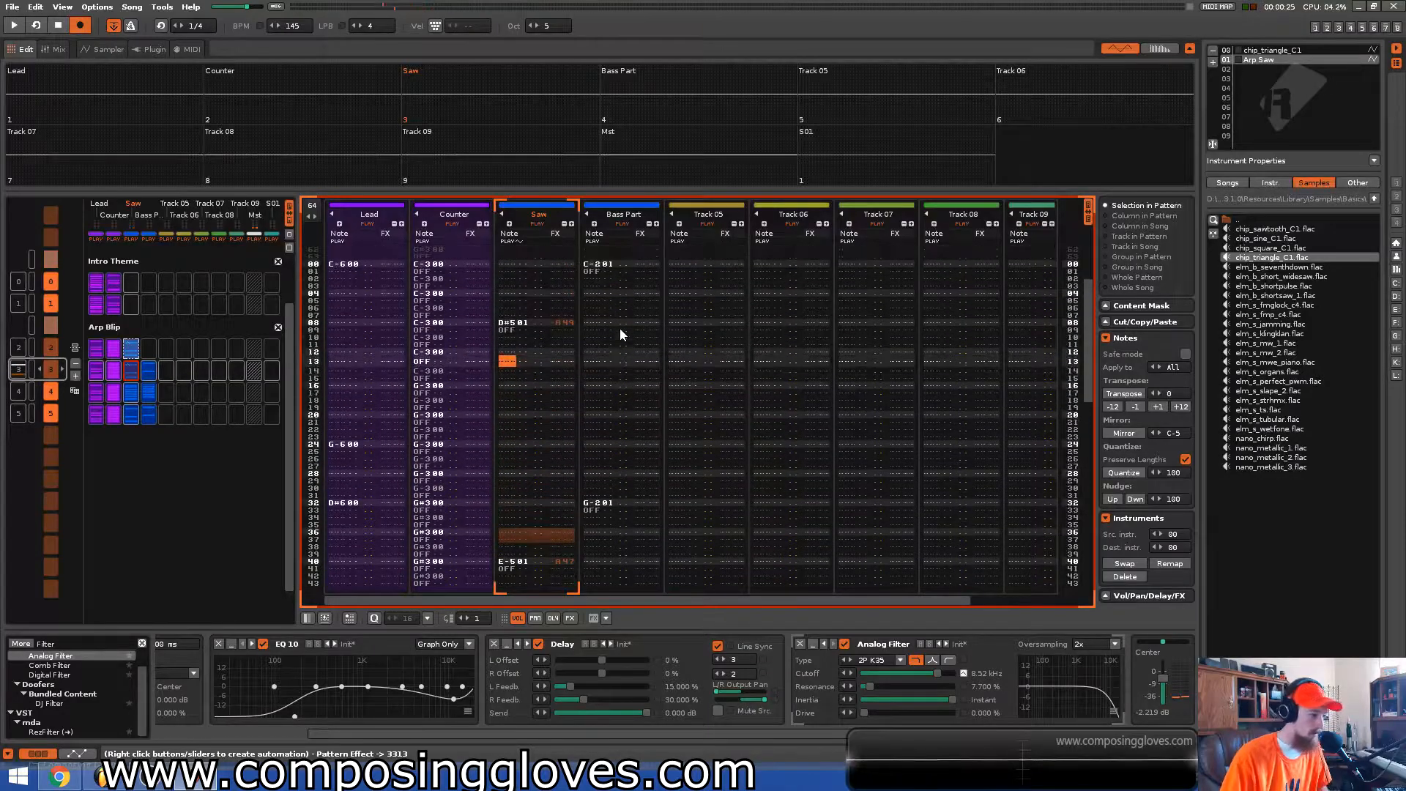
{"action": "key", "text": "ctrl+shift+s"}
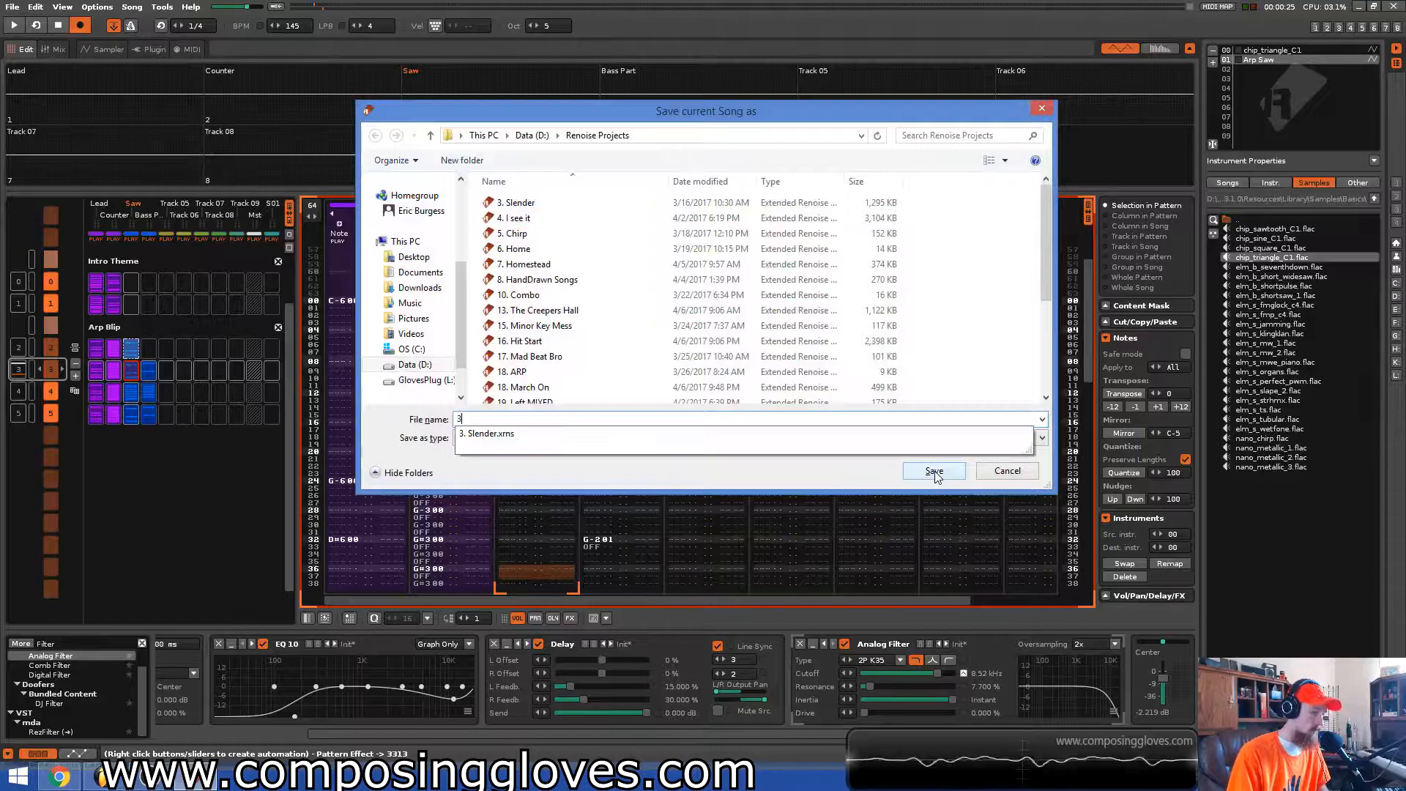
{"action": "type", "text": "28. The Tube"}
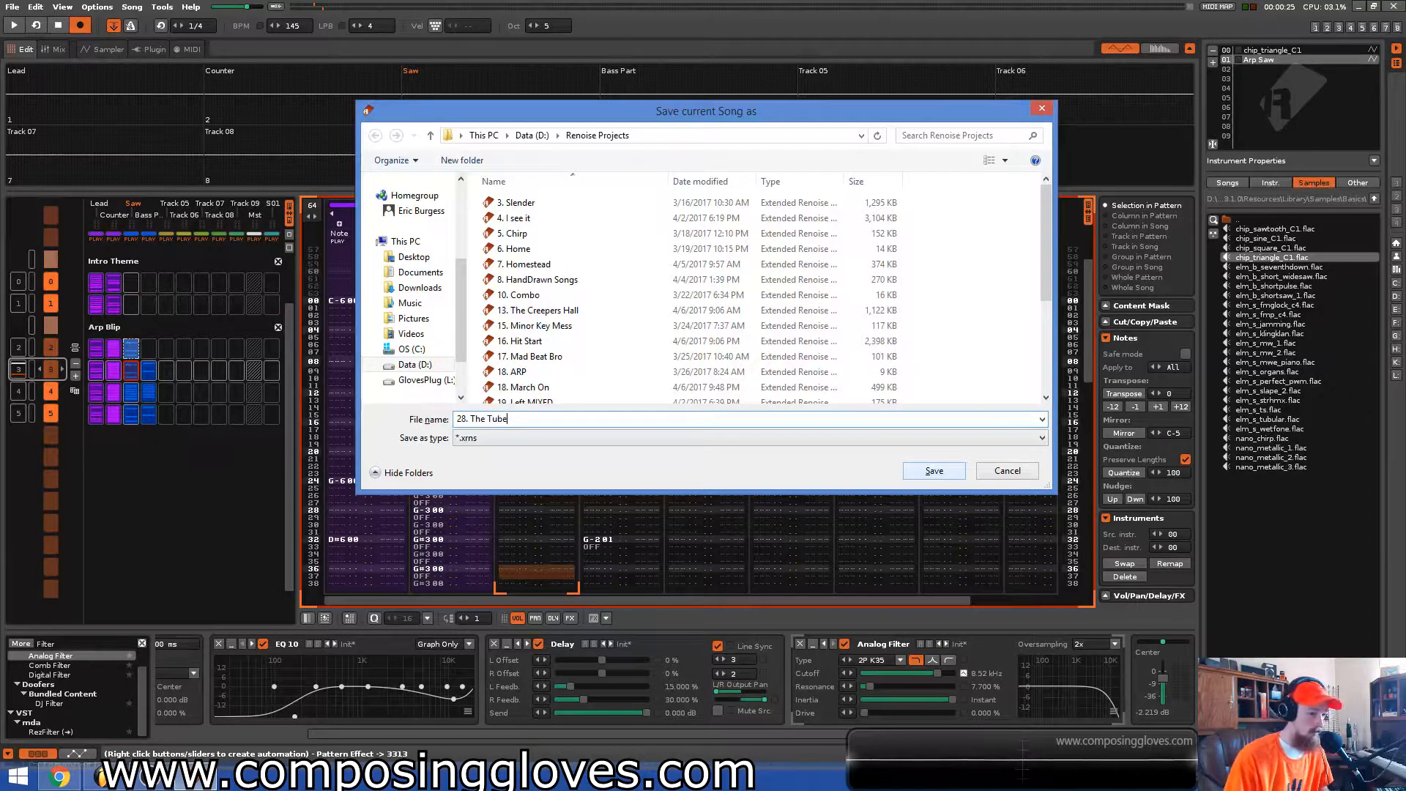
{"action": "left_click", "coordinate": [934, 471]}
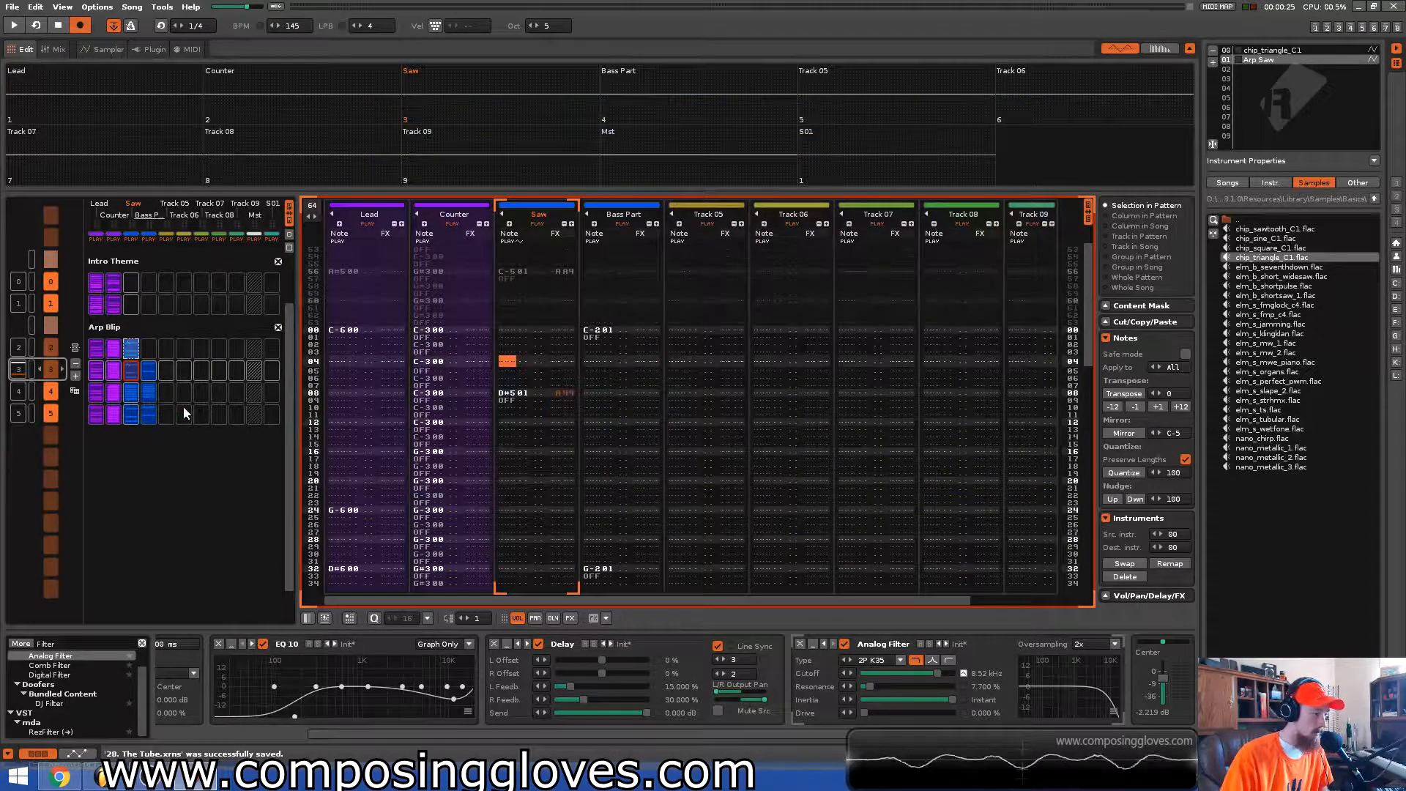
{"action": "key", "text": "space"}
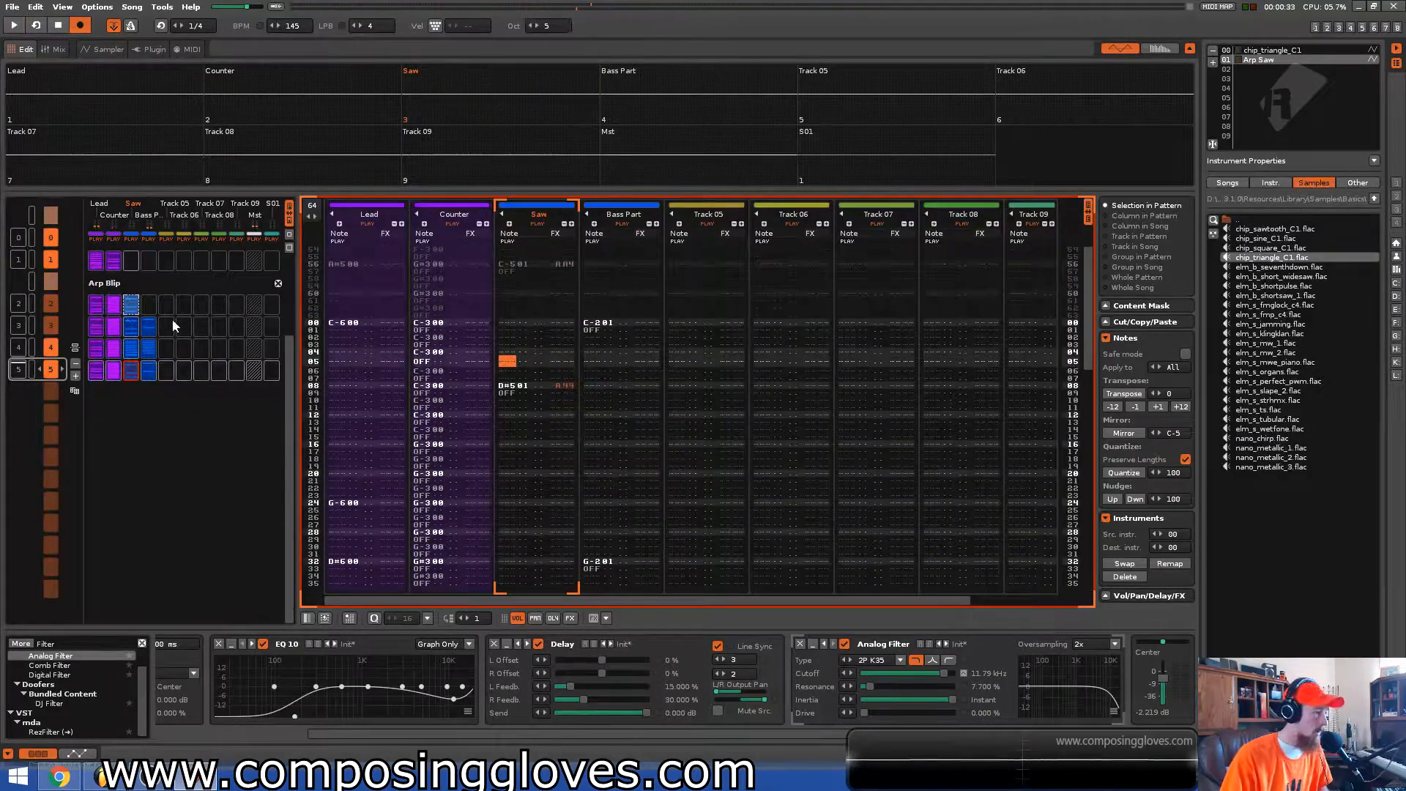
Rename Track 05 to Arp and set its track color to blue
{"action": "left_click", "coordinate": [169, 355]}
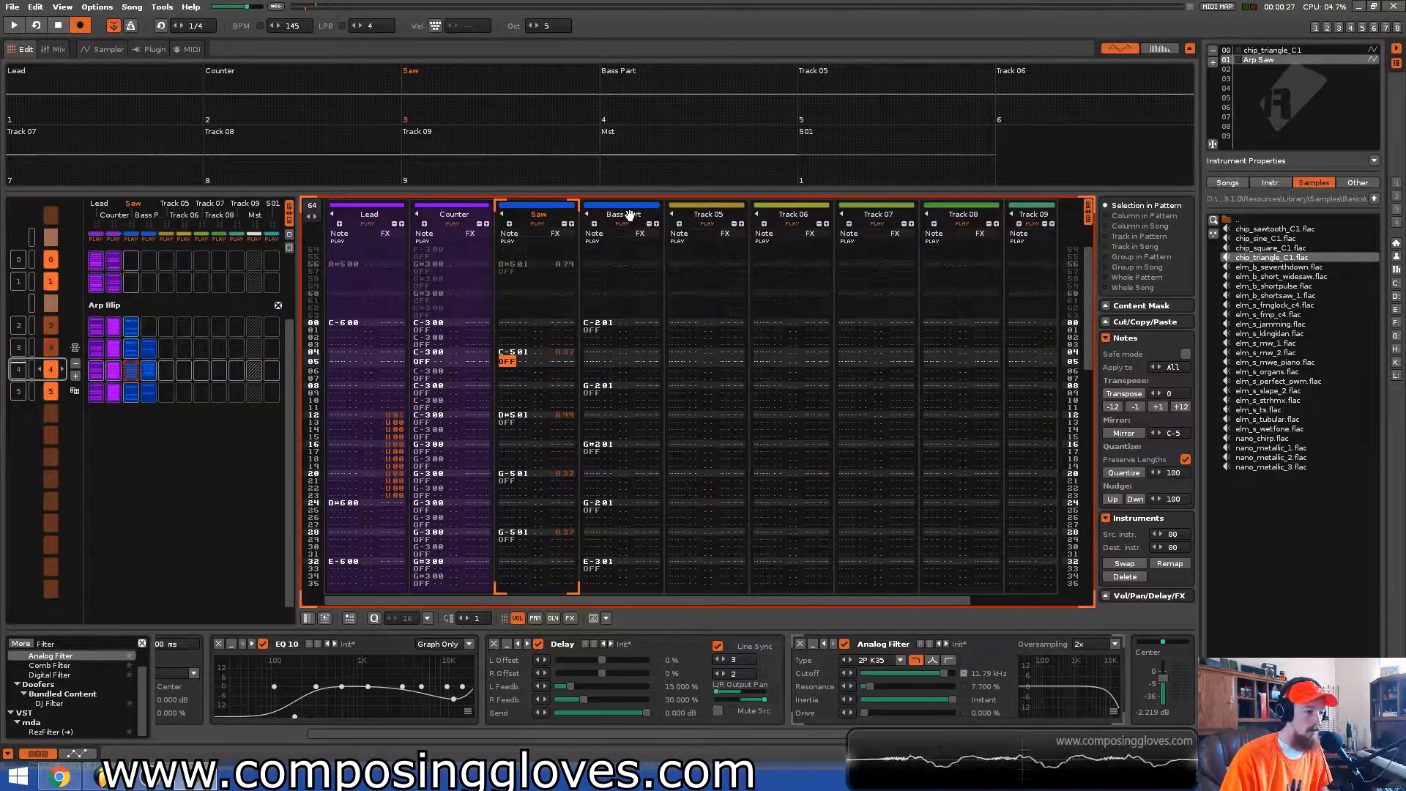
{"action": "left_click", "coordinate": [704, 214]}
{"action": "type", "text": "Re"}
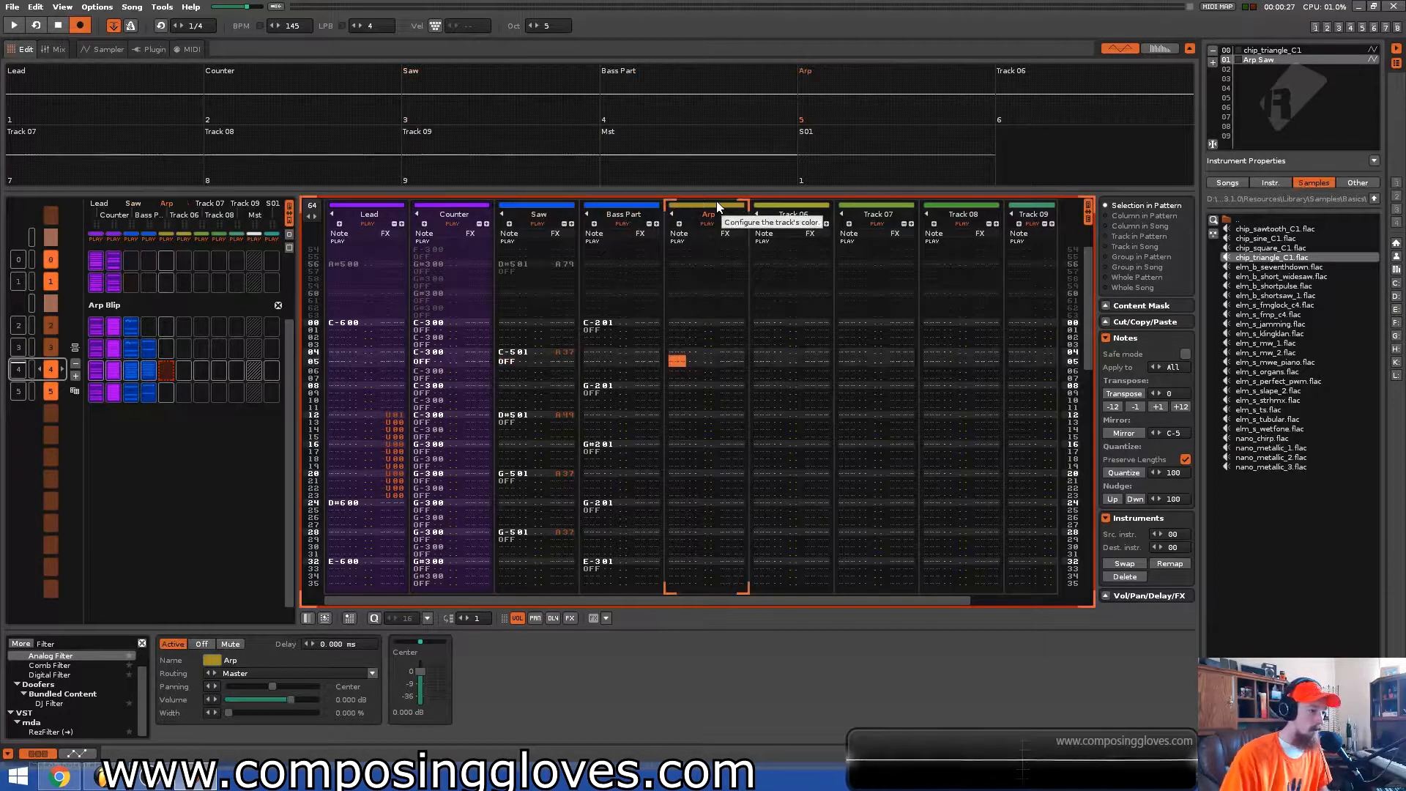
{"action": "left_click", "coordinate": [717, 206]}
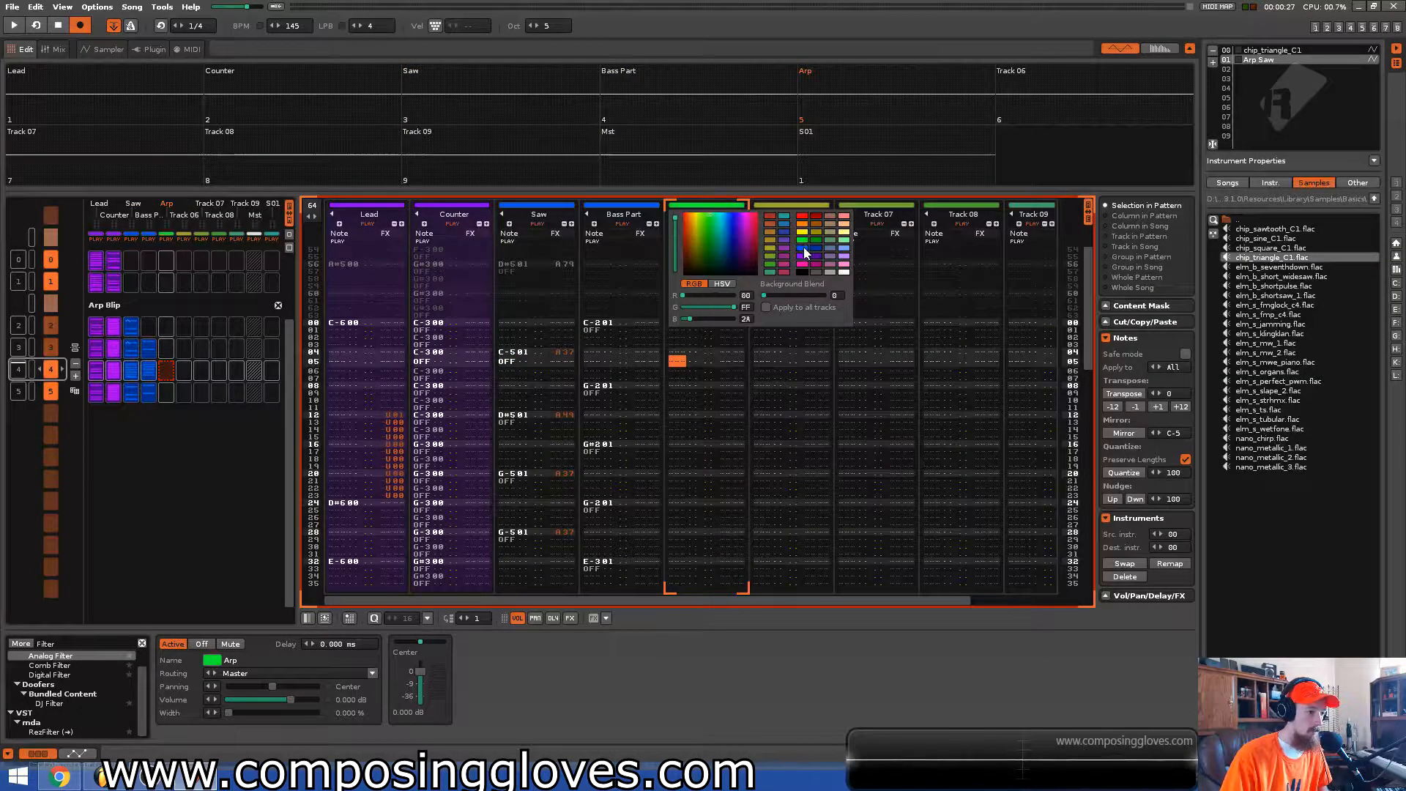
{"action": "left_click", "coordinate": [708, 206]}
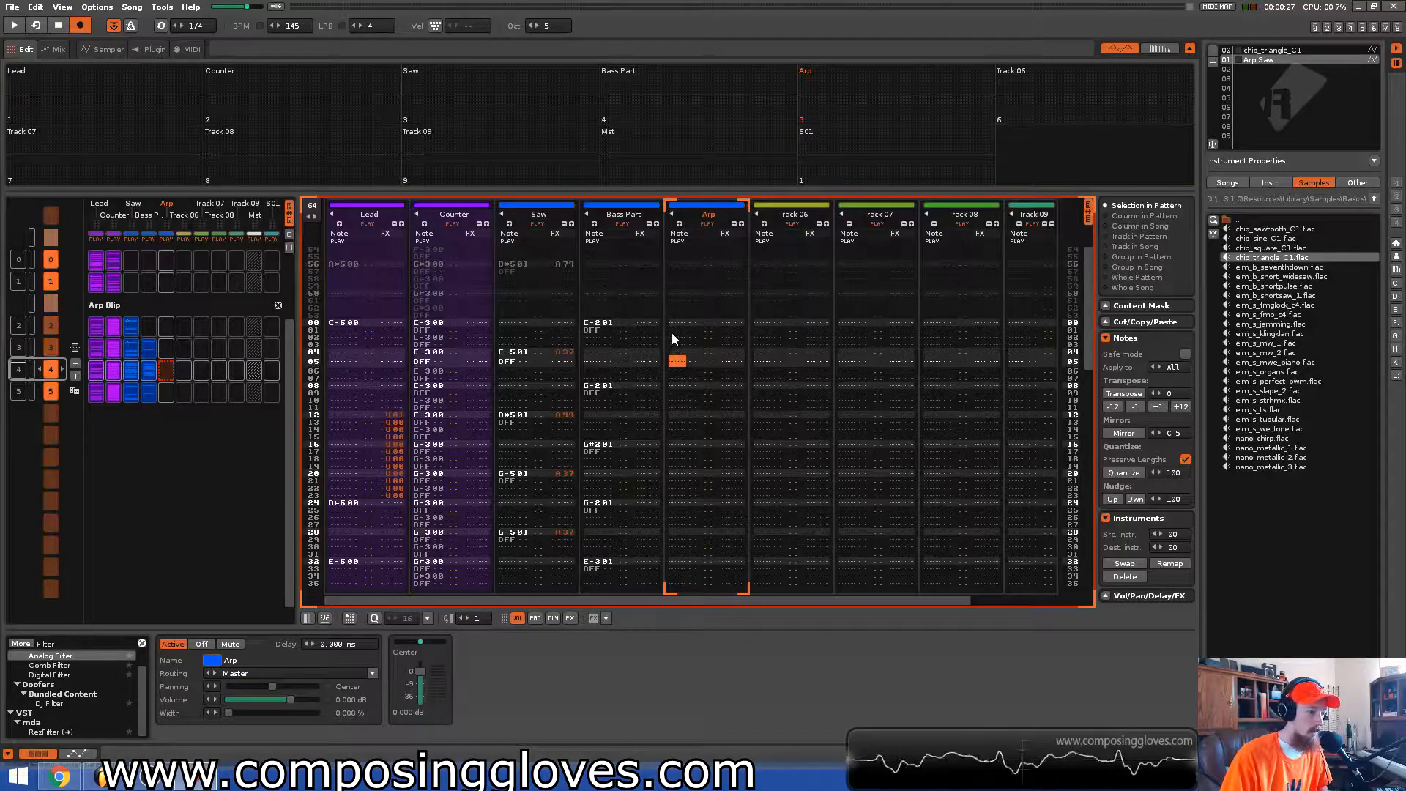
Duplicate the Arp Saw instrument as a separate sound for the Arp track
{"action": "scroll", "coordinate": [671, 333], "scroll_direction": "up", "scroll_amount": 6}
{"action": "scroll", "coordinate": [164, 392], "scroll_direction": "up", "scroll_amount": 3}
{"action": "scroll", "coordinate": [164, 393], "scroll_direction": "down", "scroll_amount": 2}
{"action": "scroll", "coordinate": [709, 311], "scroll_direction": "up", "scroll_amount": 15}
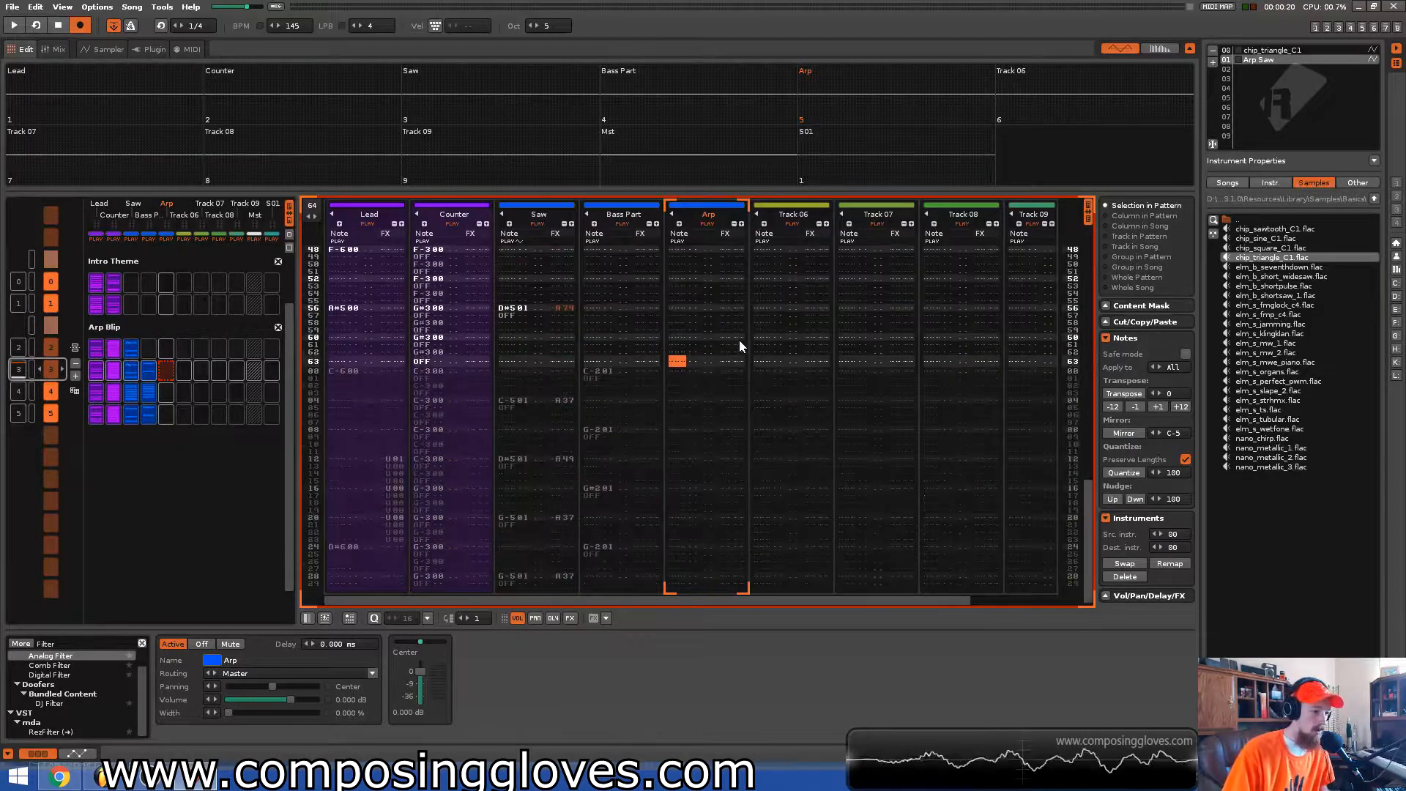
{"action": "scroll", "coordinate": [740, 340], "scroll_direction": "up", "scroll_amount": 1}
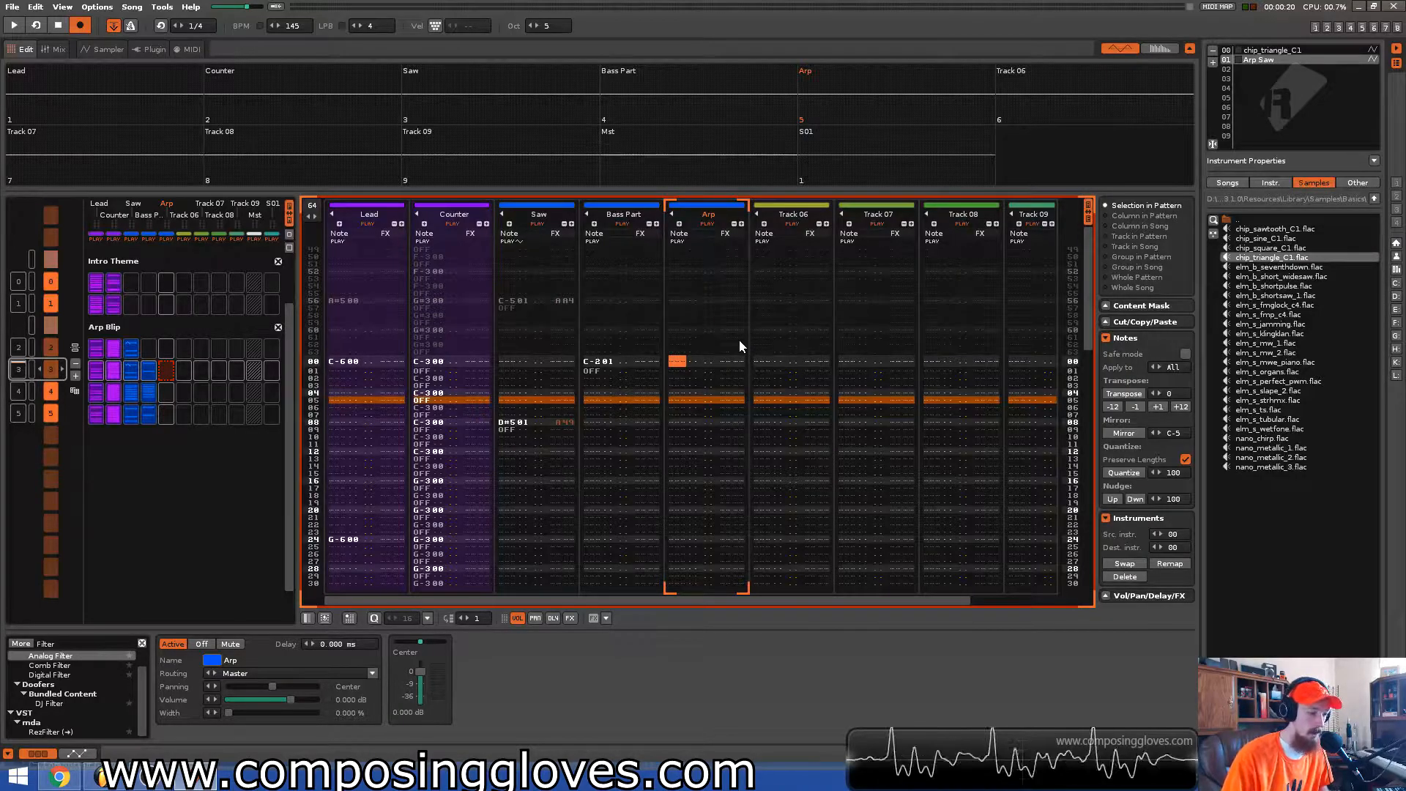
{"action": "right_click", "coordinate": [1272, 56]}
{"action": "left_click", "coordinate": [1271, 56]}
{"action": "right_click", "coordinate": [1271, 55]}
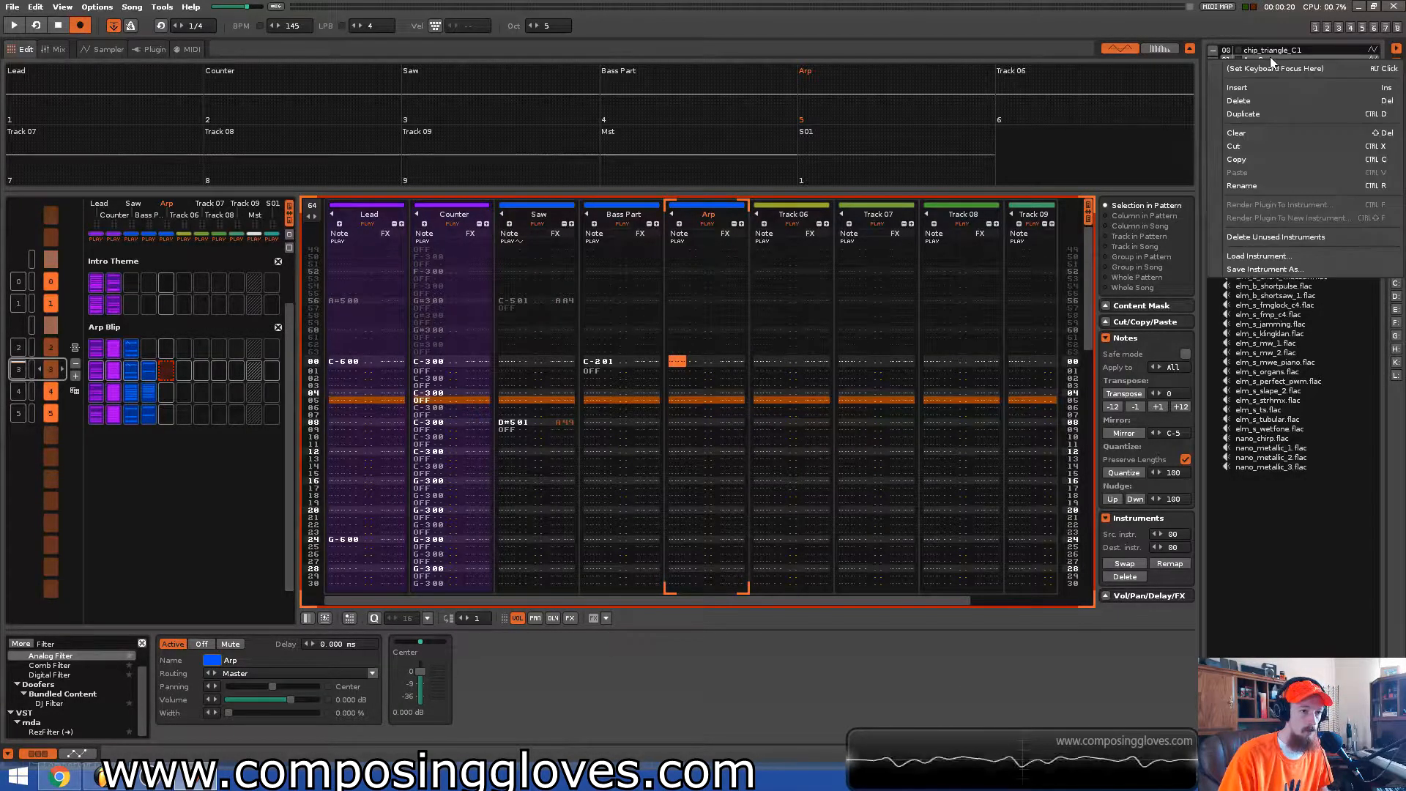
{"action": "left_click", "coordinate": [1276, 114]}
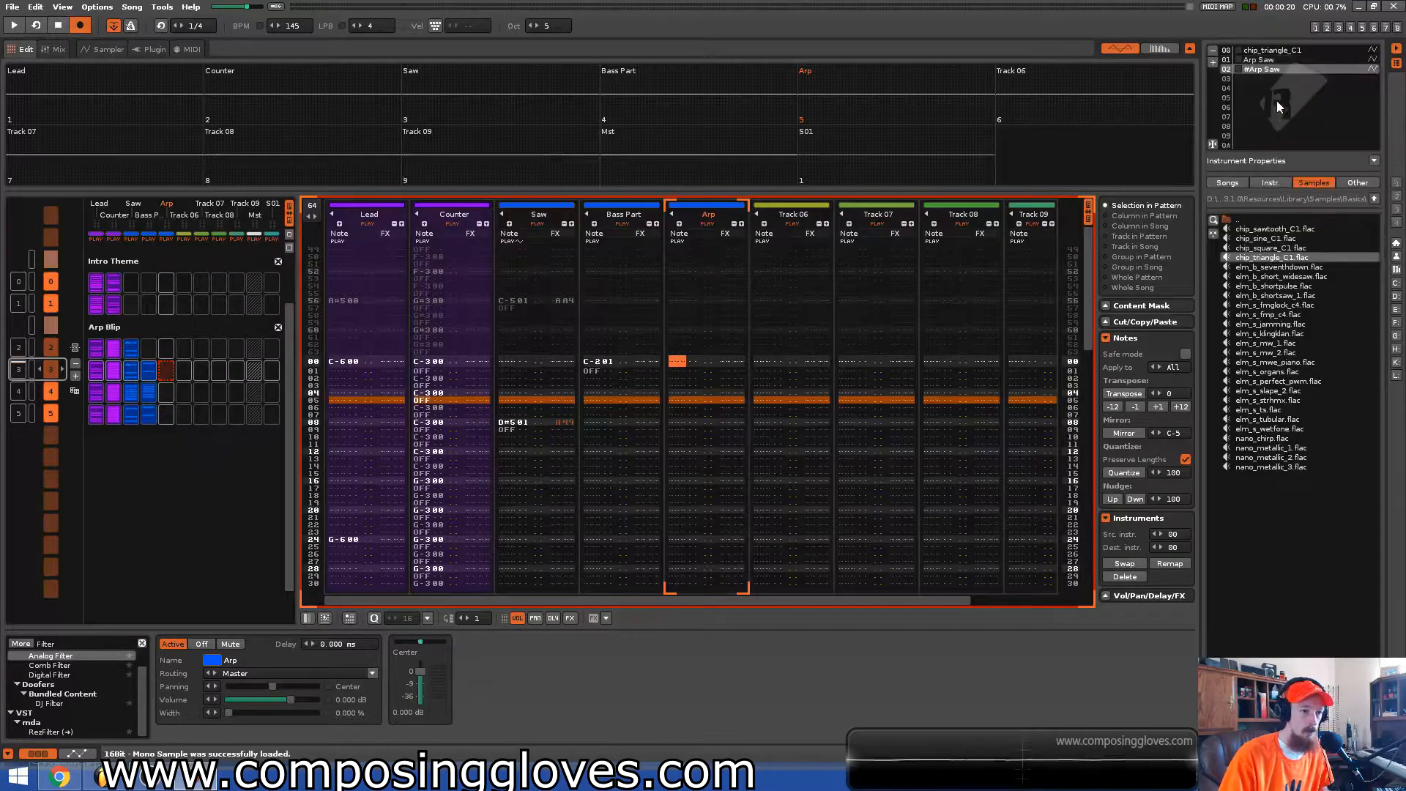
{"action": "left_click", "coordinate": [1273, 60]}
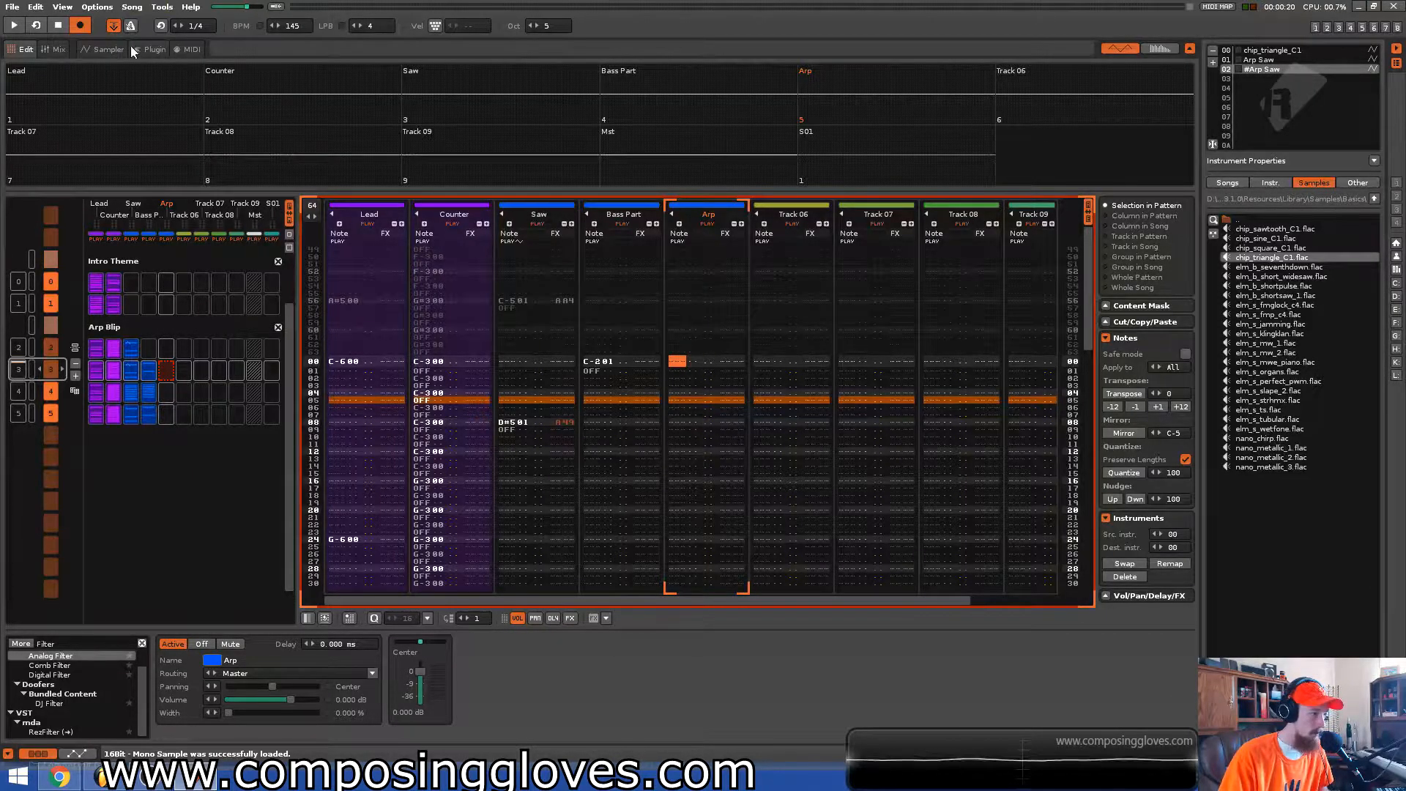
Add a volume Envelope to the duplicated Arp Saw, decaying to 0.000 at 65 ms with zero sustain
{"action": "left_click", "coordinate": [109, 50]}
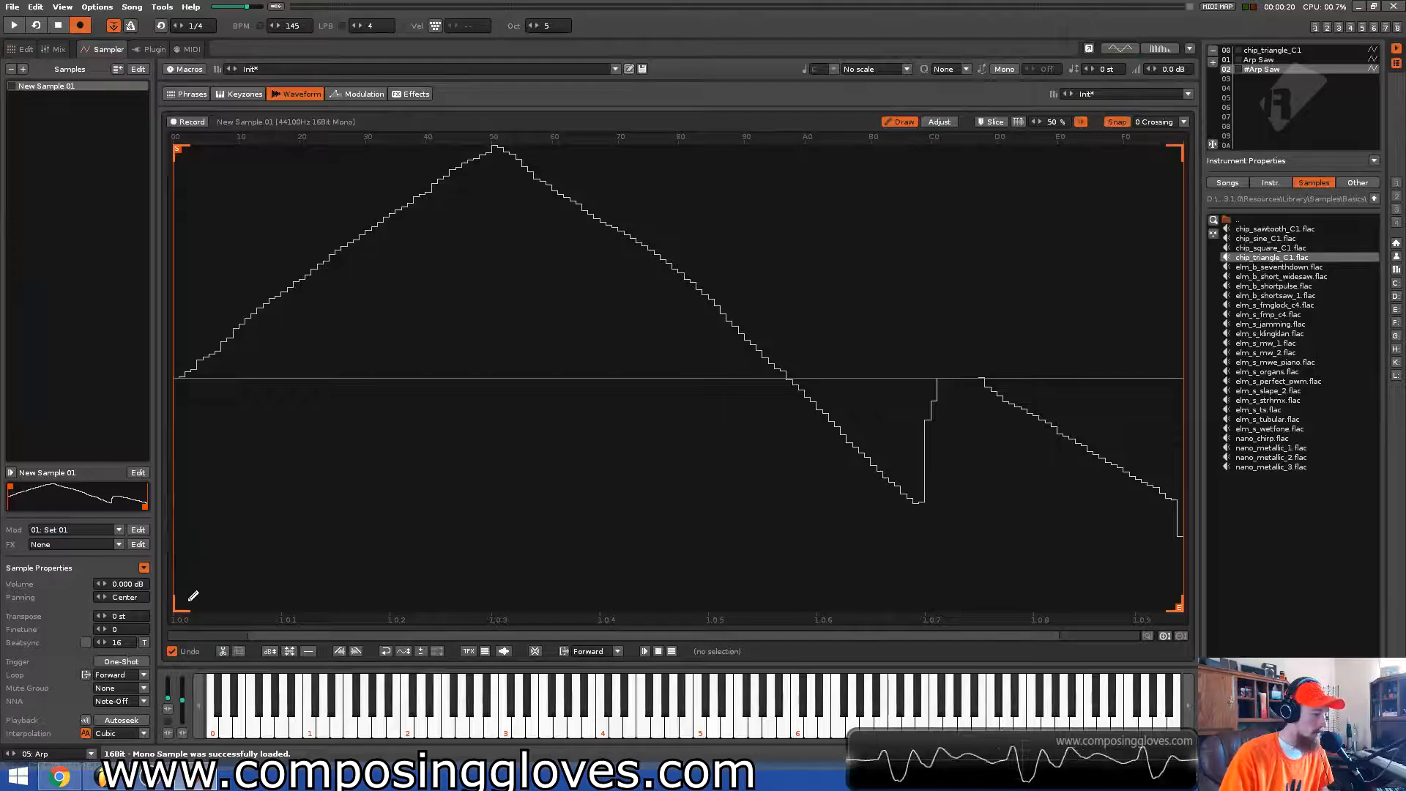
{"action": "left_click", "coordinate": [364, 94]}
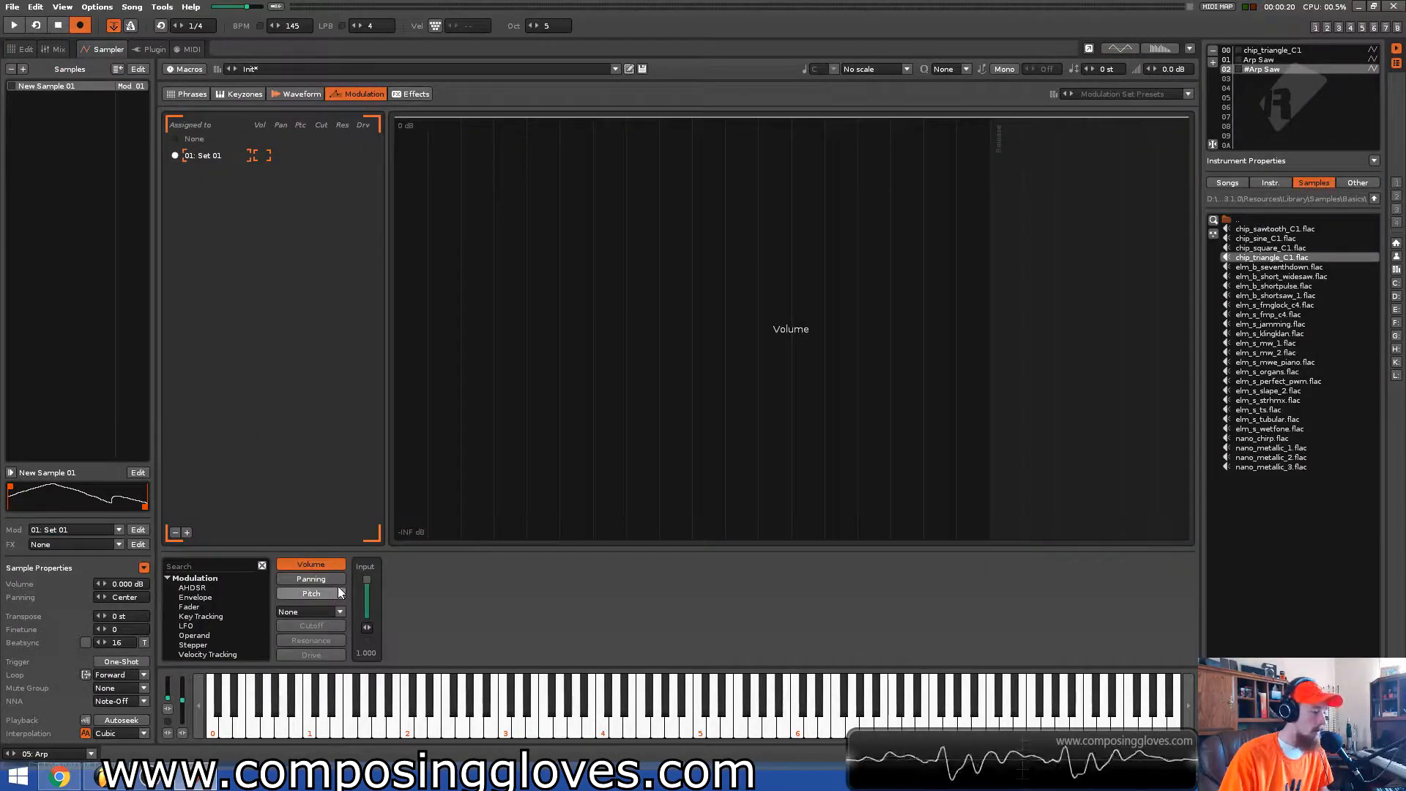
{"action": "double_click", "coordinate": [215, 593]}
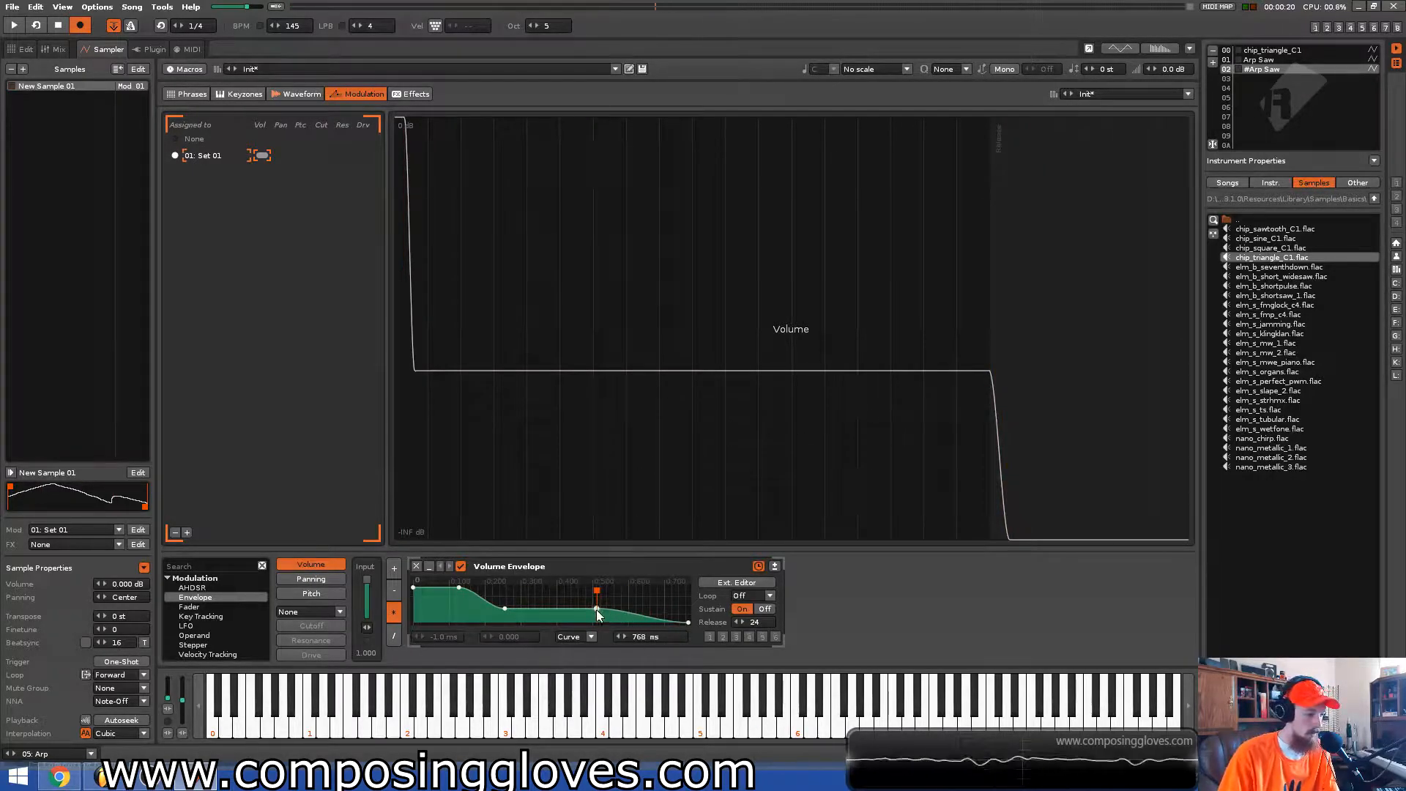
{"action": "left_click_drag", "start_coordinate": [596, 609], "coordinate": [588, 622]}
{"action": "left_click_drag", "start_coordinate": [505, 609], "coordinate": [437, 623]}
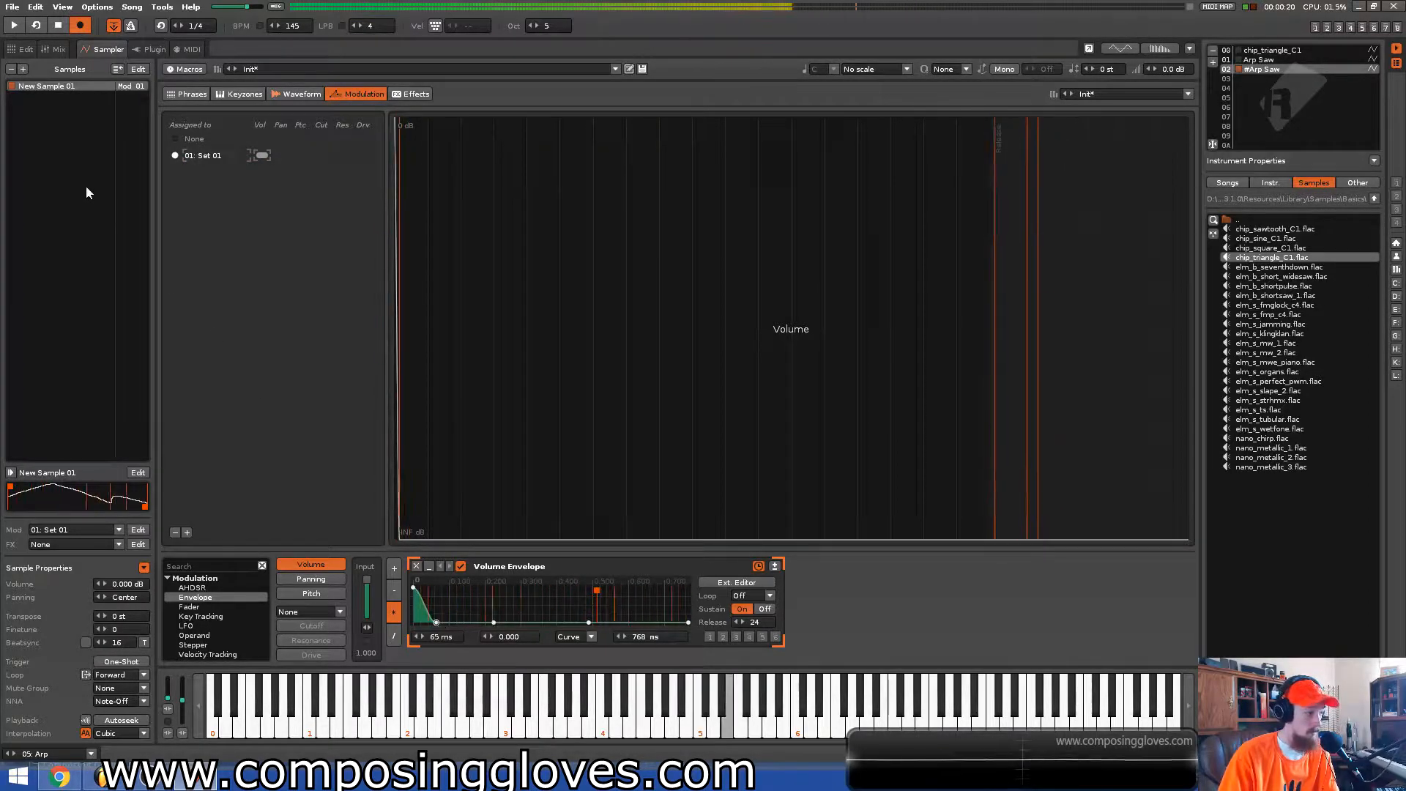
{"action": "key", "text": "F2"}
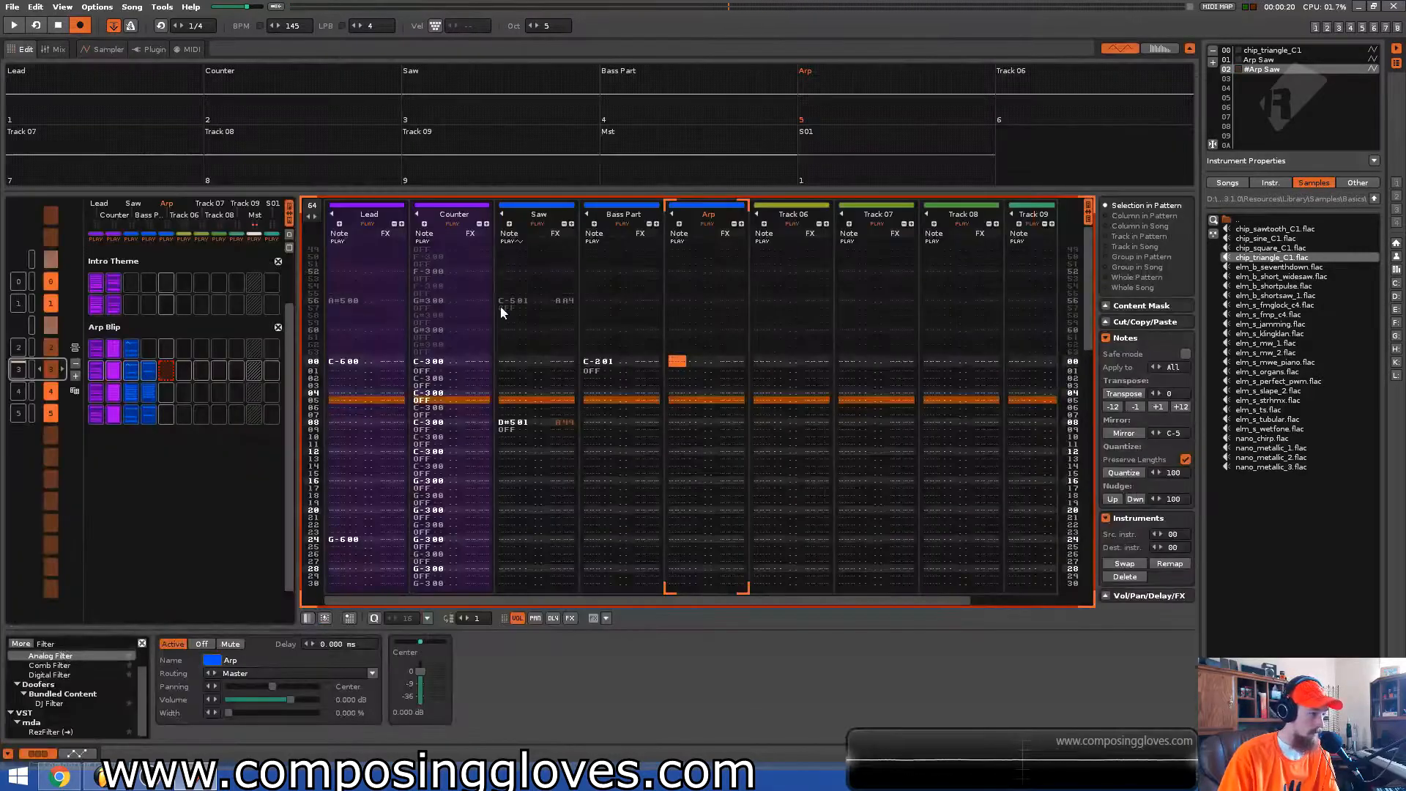
Add an EQ 5 to the Arp track and cut its lowest band deeply
{"action": "left_click", "coordinate": [78, 646]}
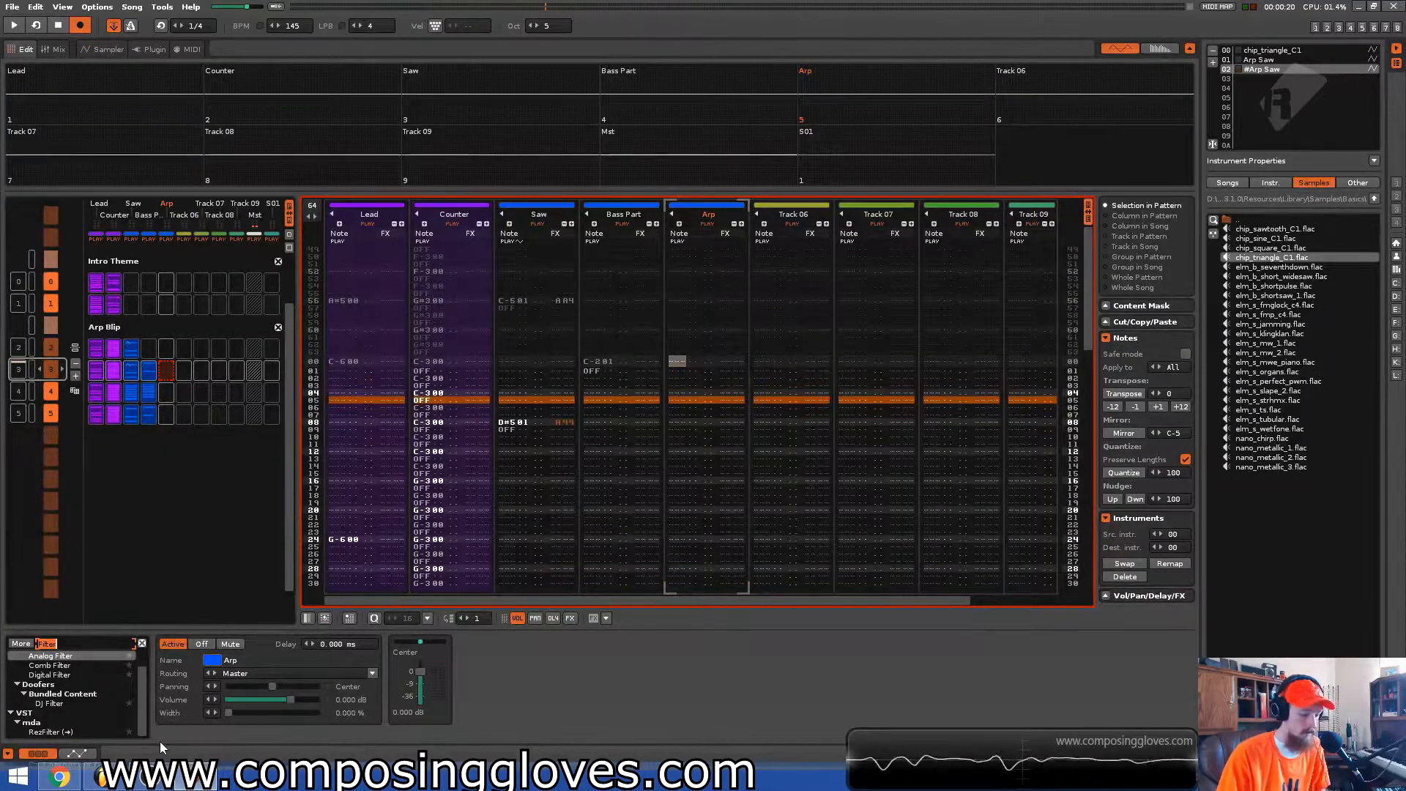
{"action": "key", "text": "BackSpace"}
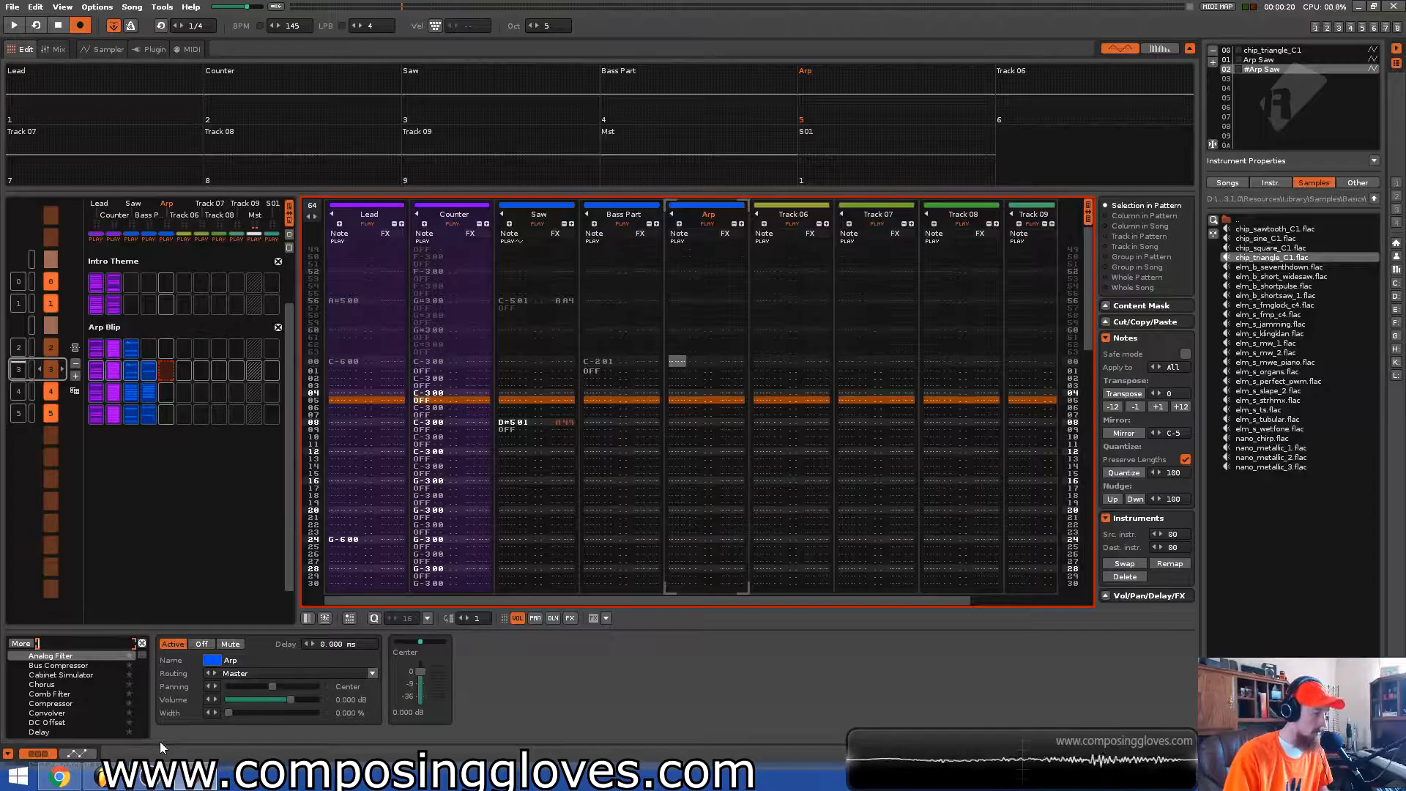
{"action": "type", "text": "Eq"}
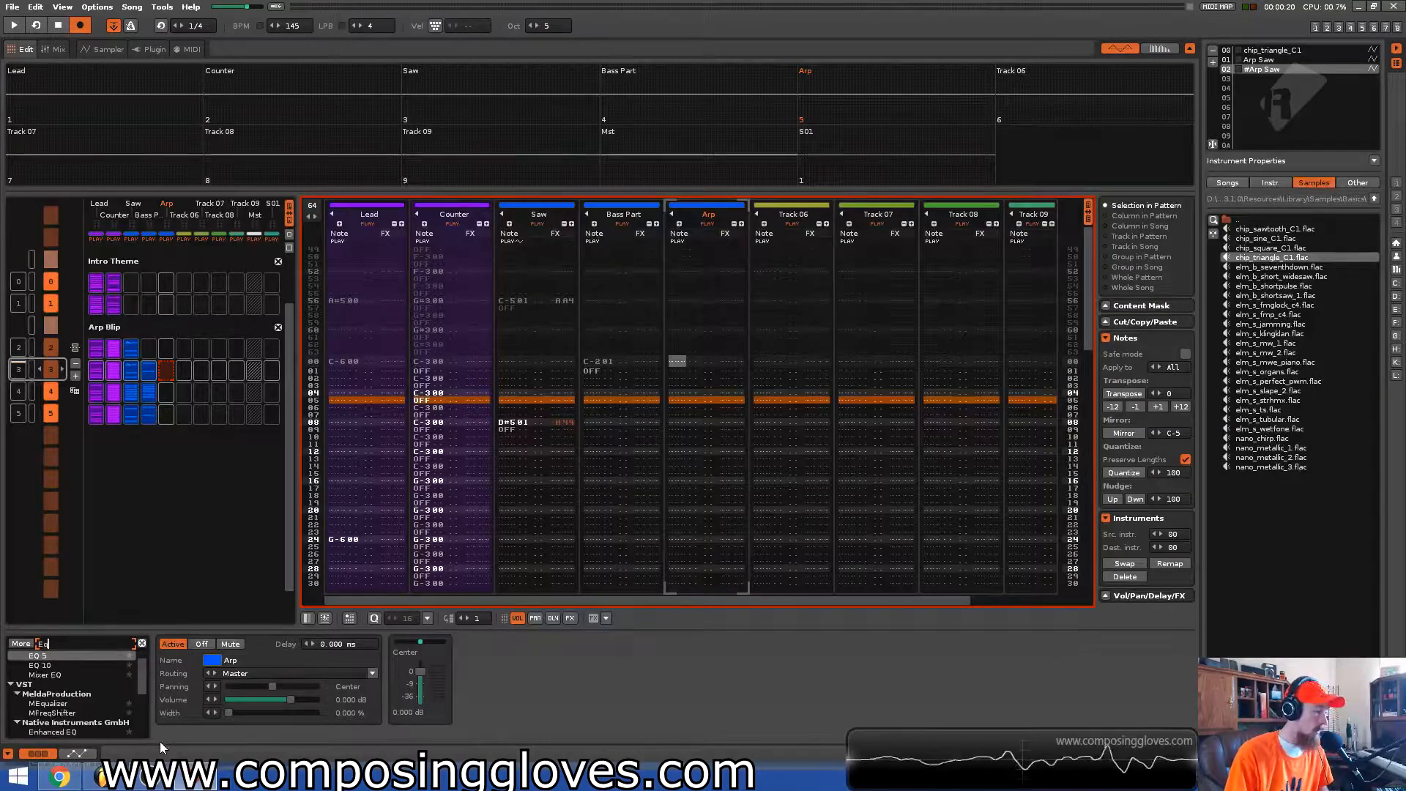
{"action": "double_click", "coordinate": [108, 652]}
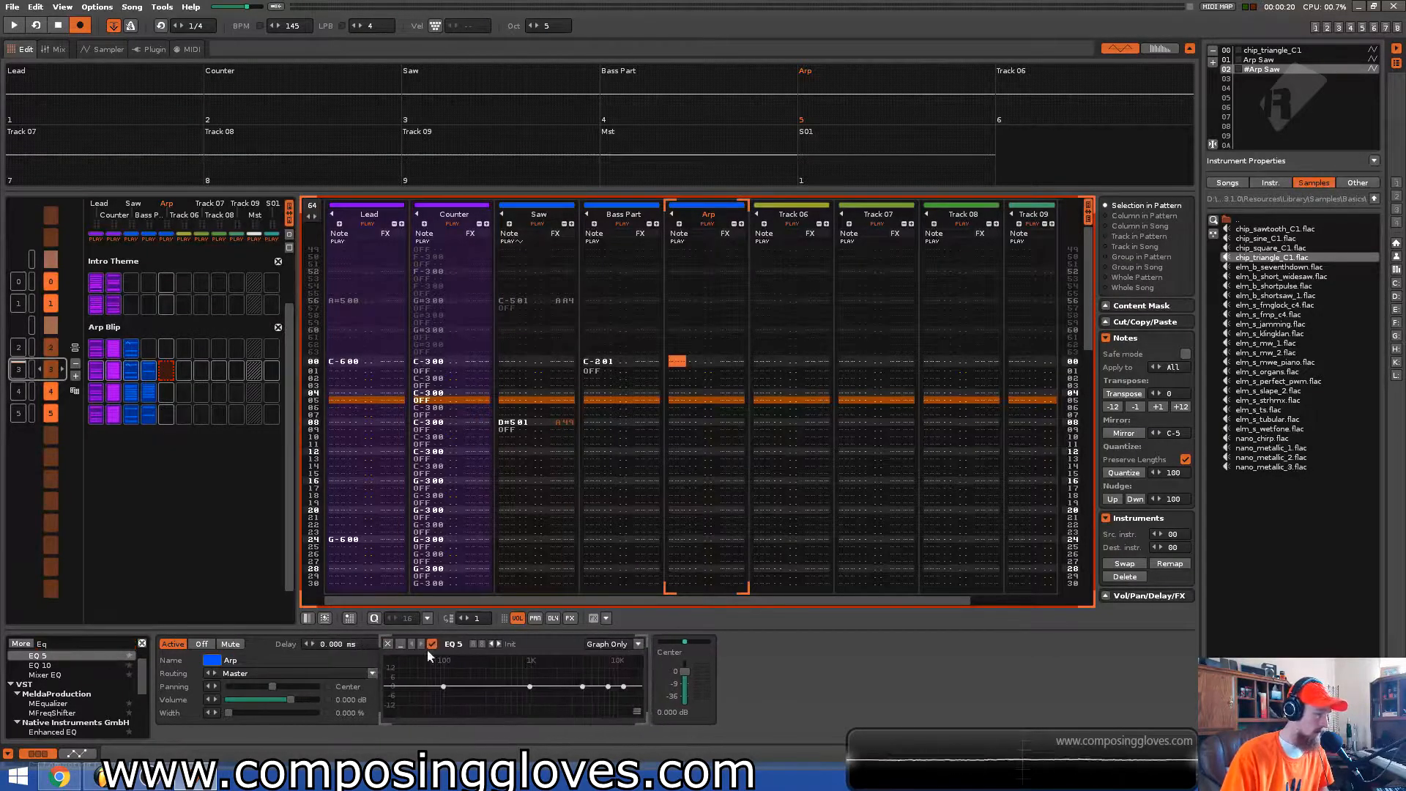
{"action": "left_click_drag", "start_coordinate": [451, 687], "coordinate": [457, 717]}
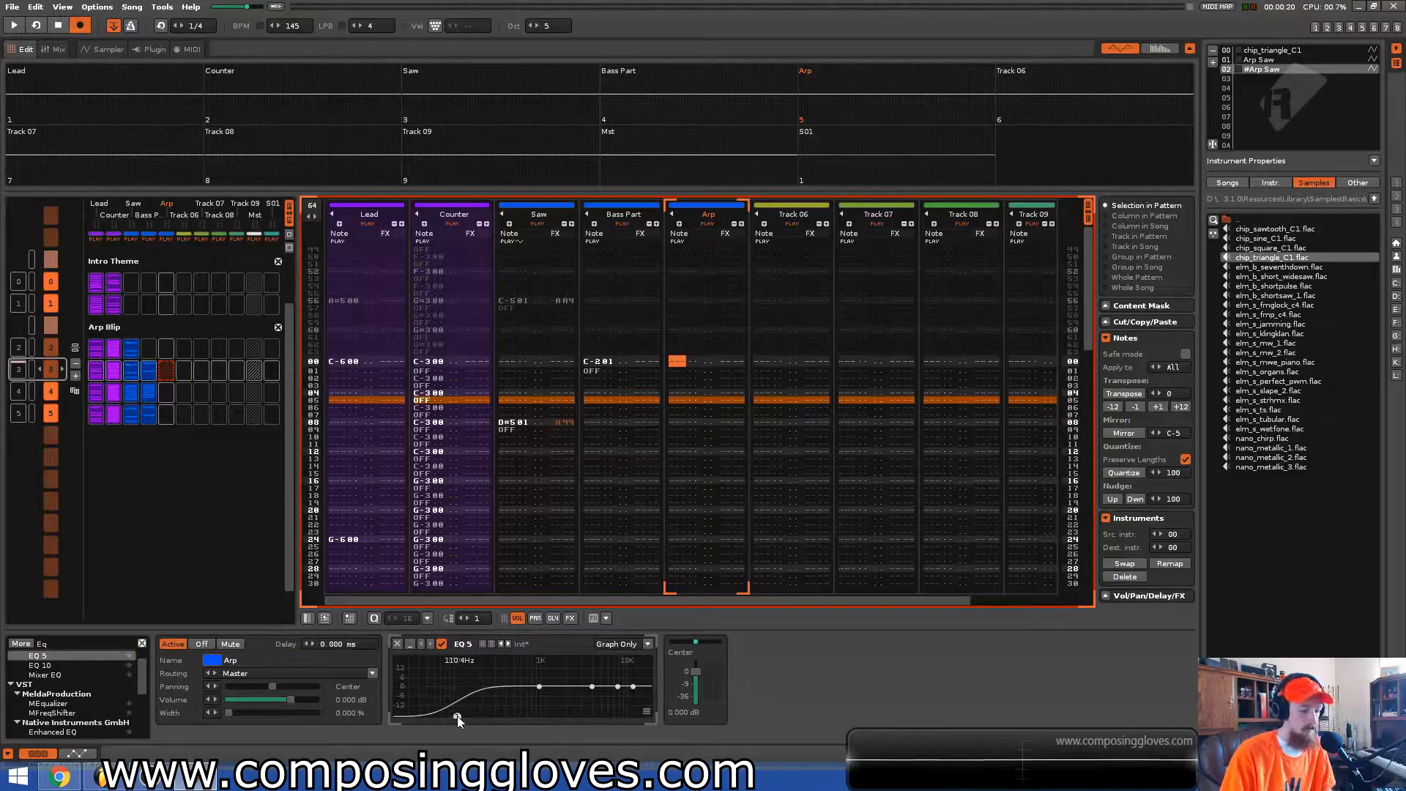
Undo the test notes recorded on the Arp track and slightly roll off the top end in its EQ 5
{"action": "key", "text": "space"}
{"action": "key", "text": "space"}
{"action": "key", "text": "ctrl+z"}
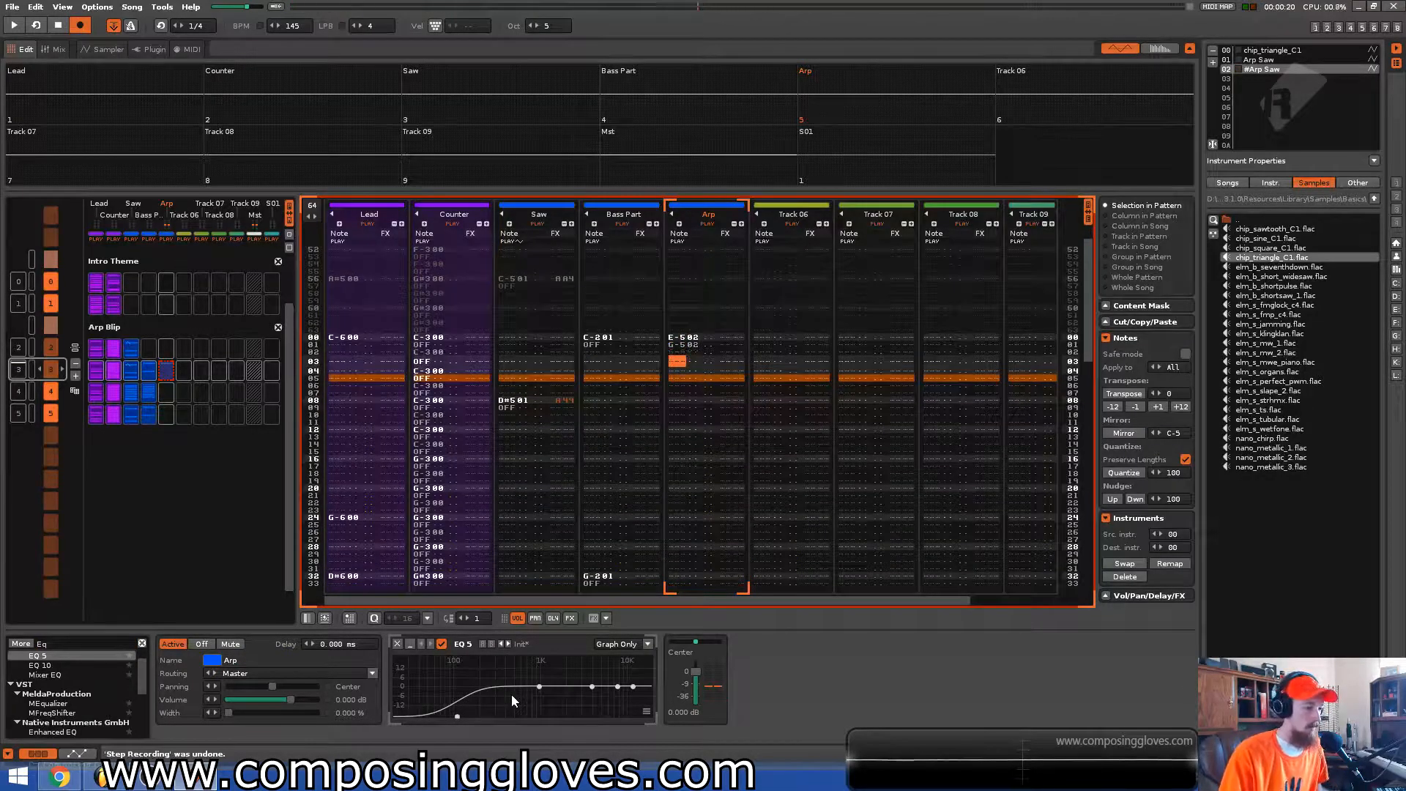
{"action": "key", "text": "Escape"}
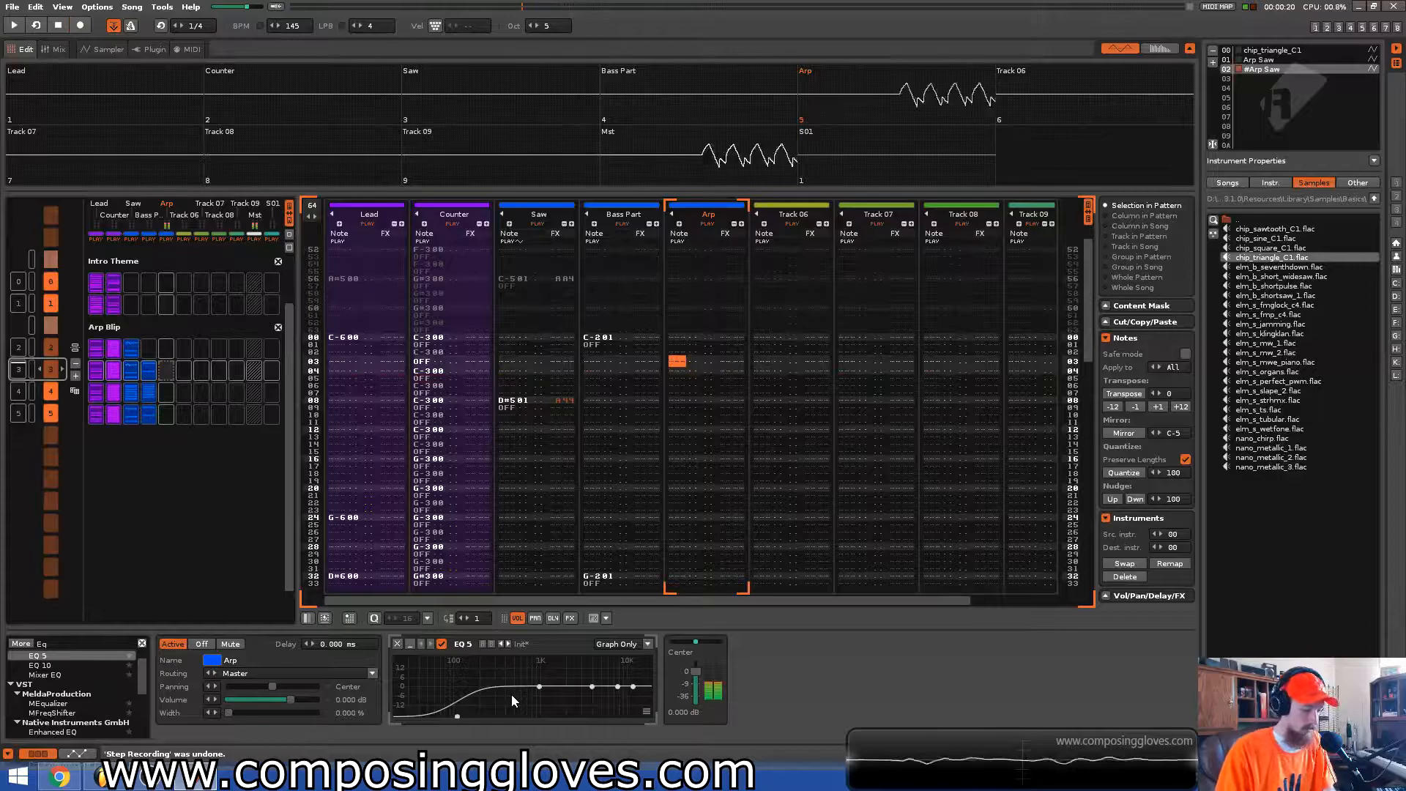
{"action": "left_click_drag", "start_coordinate": [618, 687], "coordinate": [619, 693]}
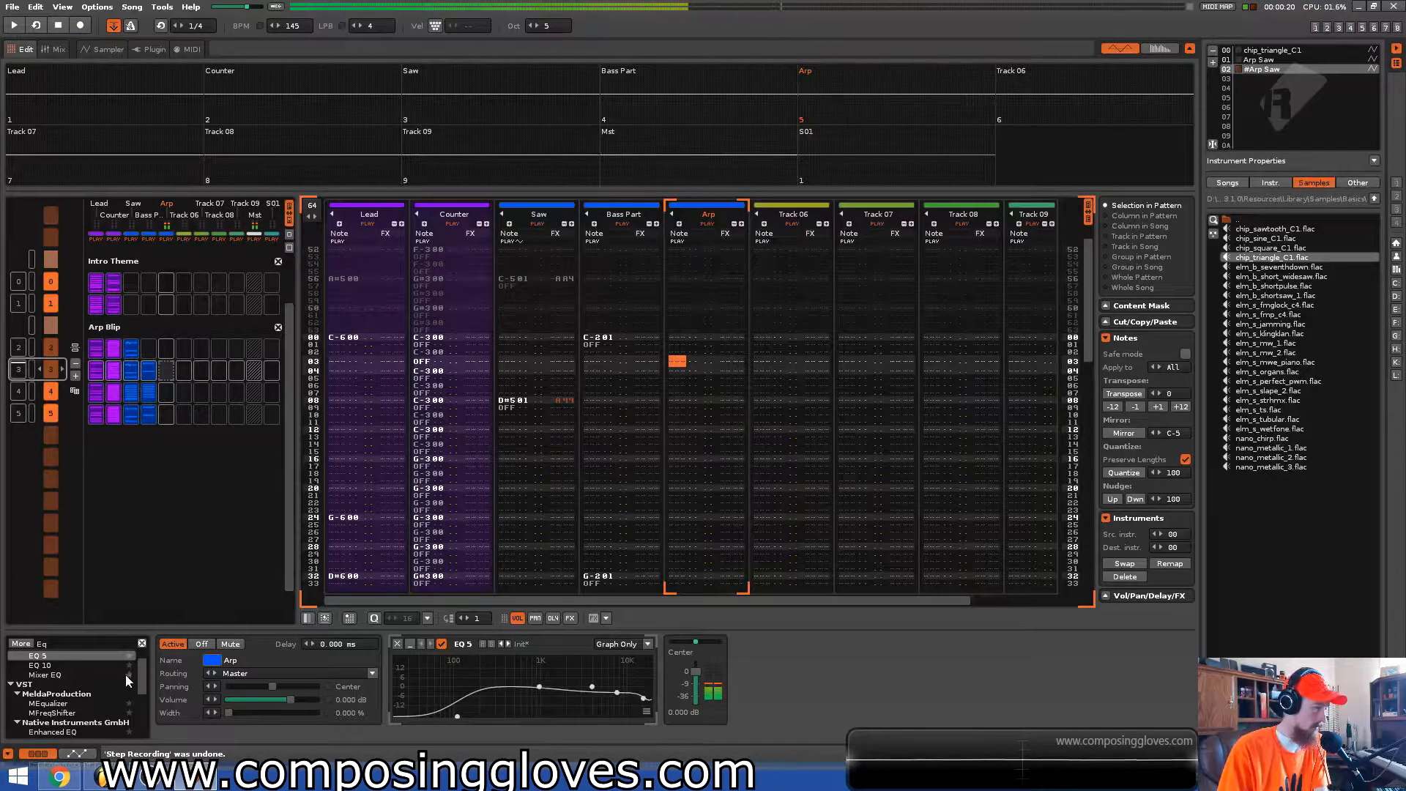
Add a Delay after the Arp track's EQ 5, enable Line Sync and set the left delay to 3 lines
{"action": "left_click", "coordinate": [113, 642]}
{"action": "type", "text": "delay"}
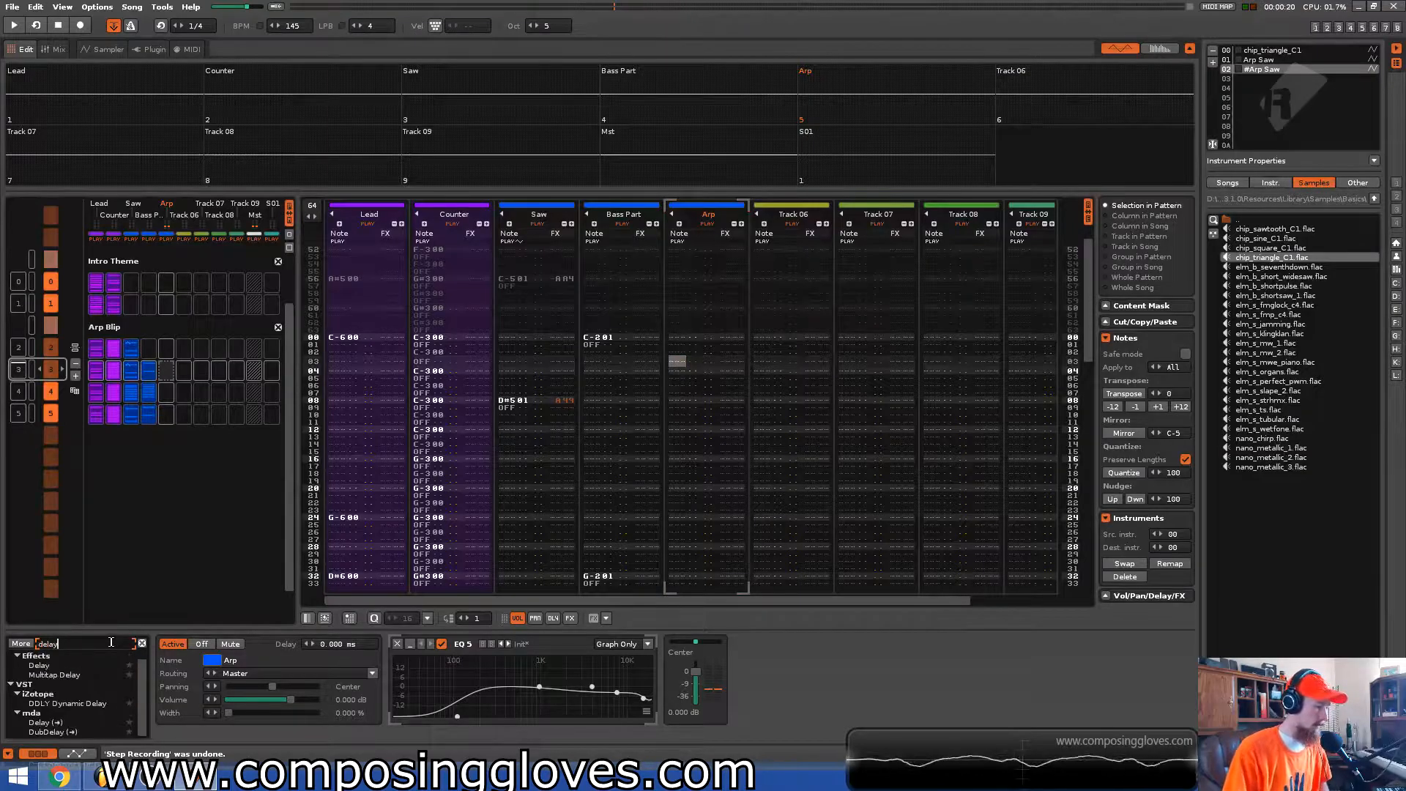
{"action": "double_click", "coordinate": [74, 666]}
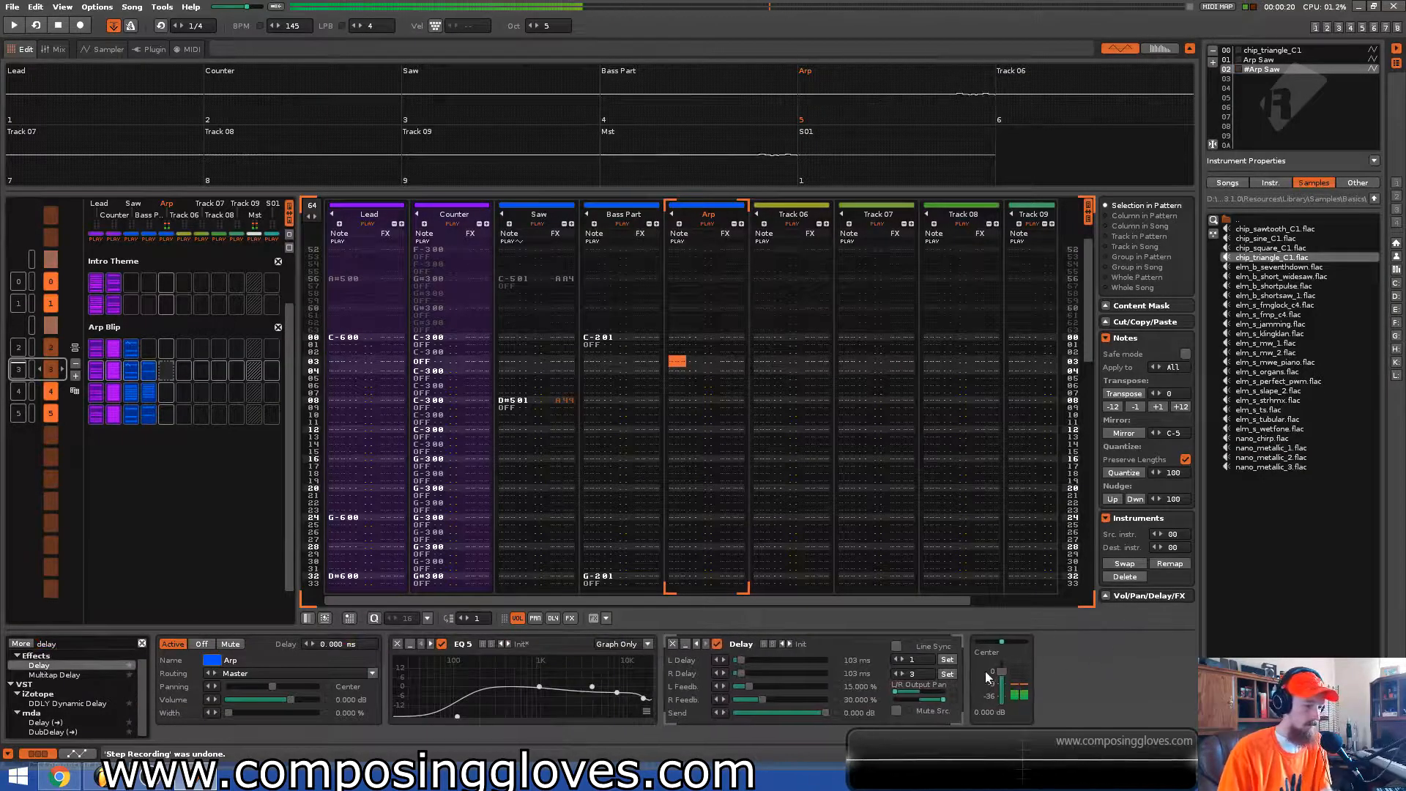
{"action": "left_click", "coordinate": [896, 646]}
{"action": "left_click", "coordinate": [902, 660]}
{"action": "left_click", "coordinate": [902, 660]}
{"action": "left_click", "coordinate": [902, 660]}
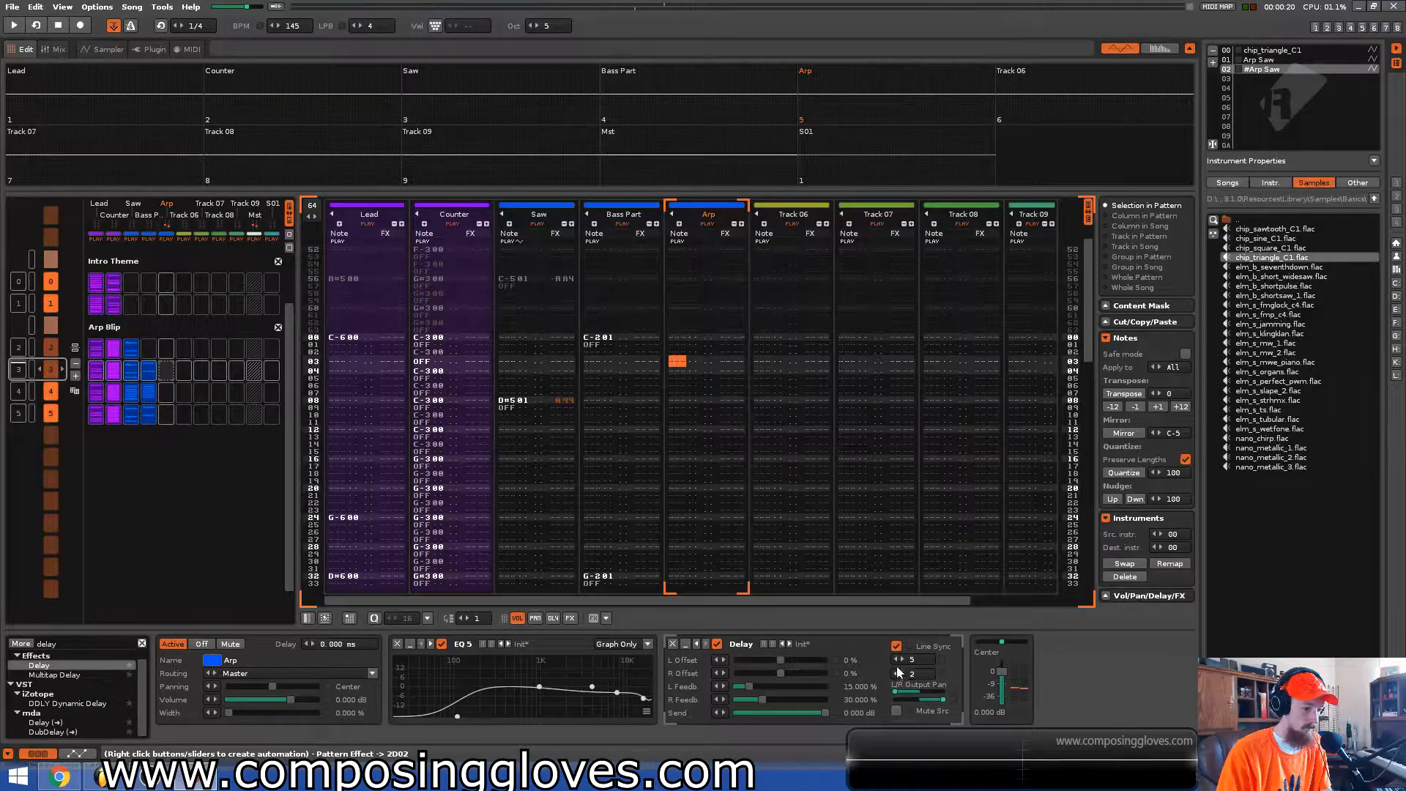
{"action": "left_click", "coordinate": [896, 660]}
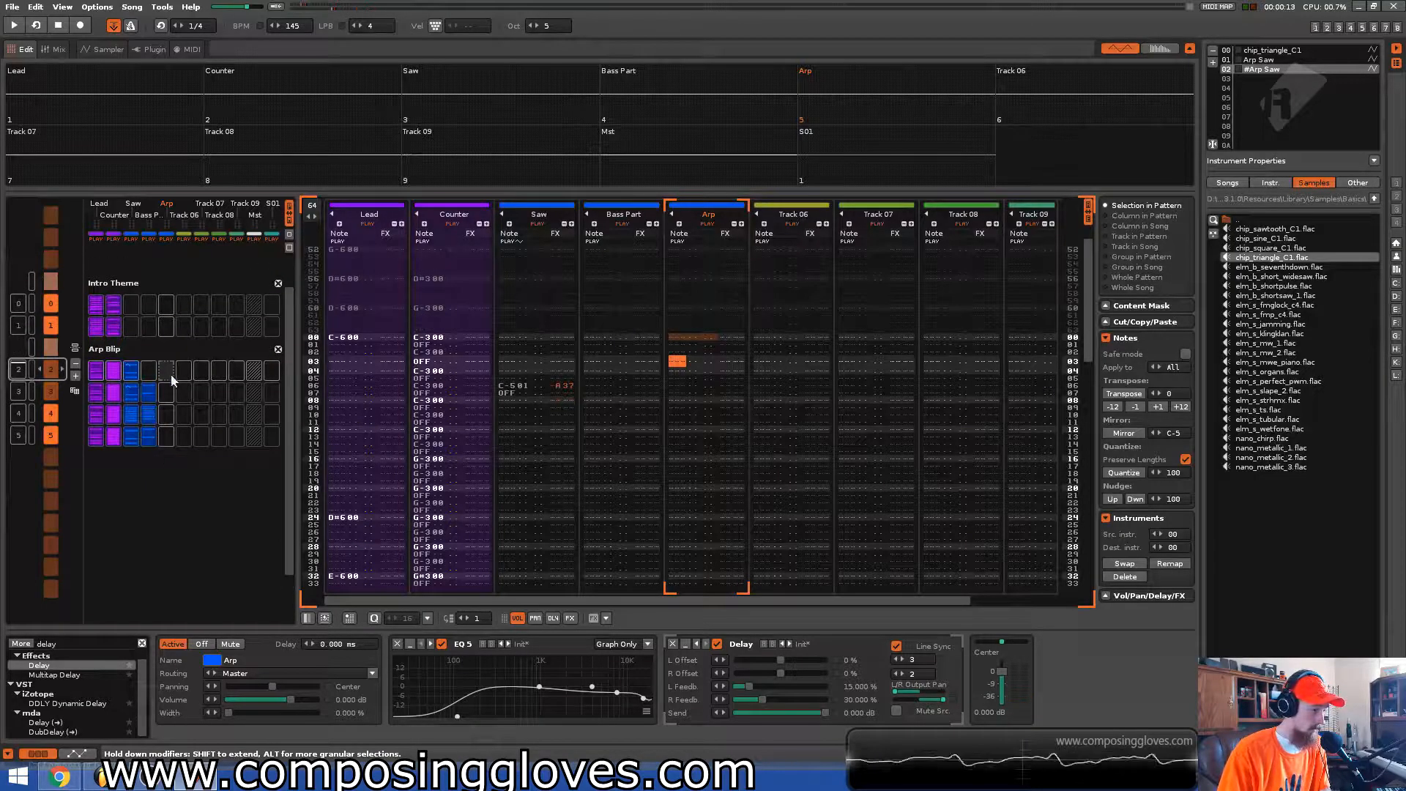
Turn on edit mode, enter C-5 at row 00 of the Arp track in pattern 2, and set the edit step to 2
{"action": "key", "text": "Up"}
{"action": "key", "text": "Up"}
{"action": "key", "text": "Up"}
{"action": "key", "text": "Up"}
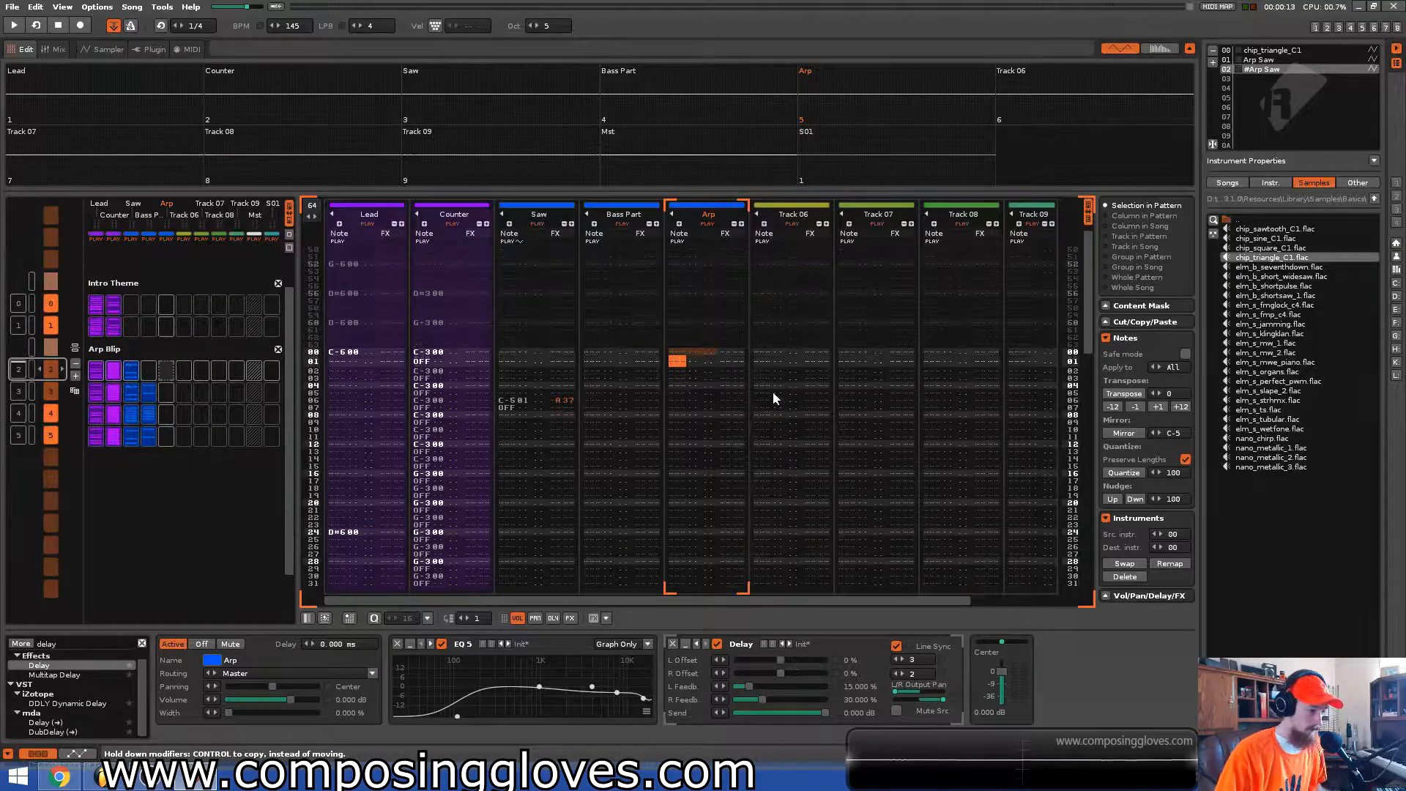
{"action": "key", "text": "Down"}
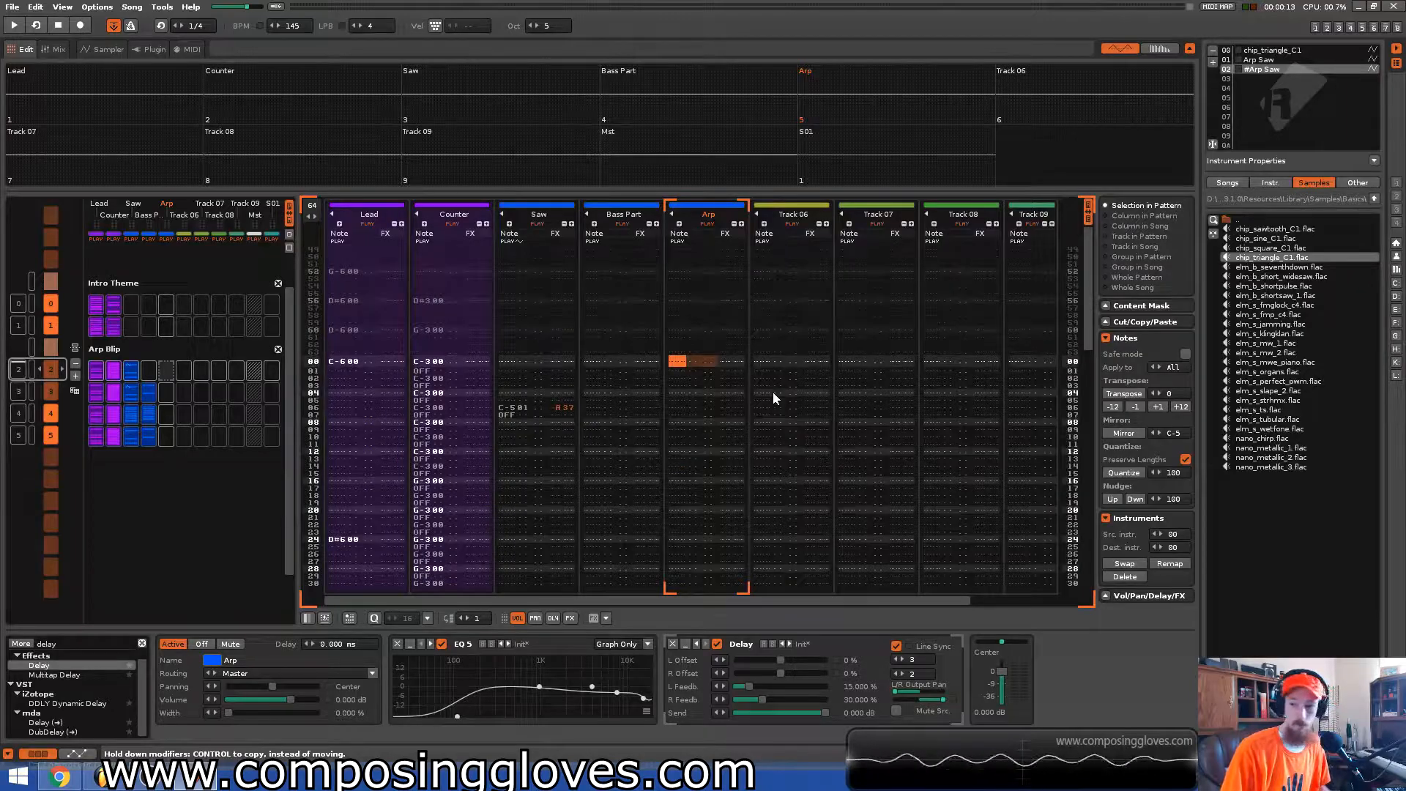
{"action": "key", "text": "Escape"}
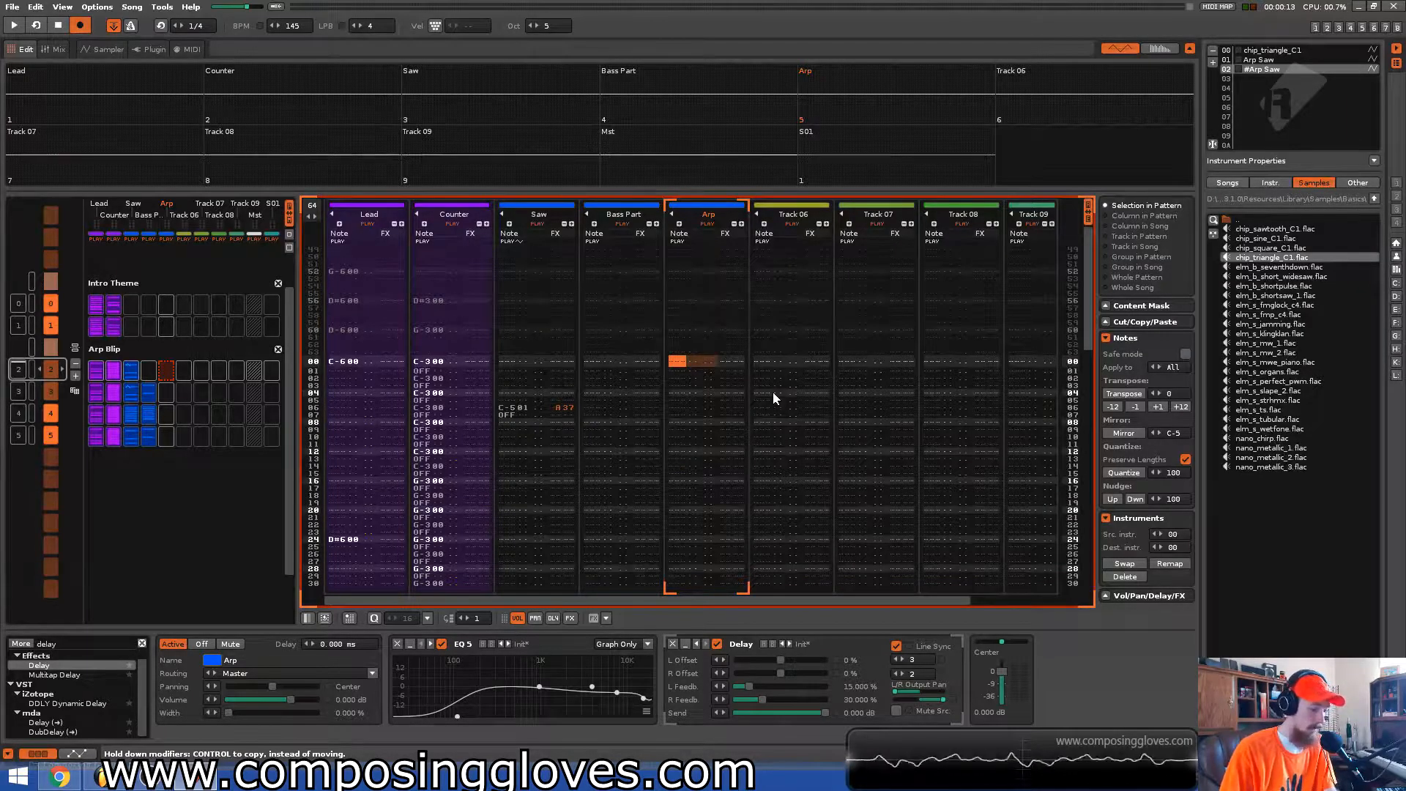
{"action": "key", "text": "z"}
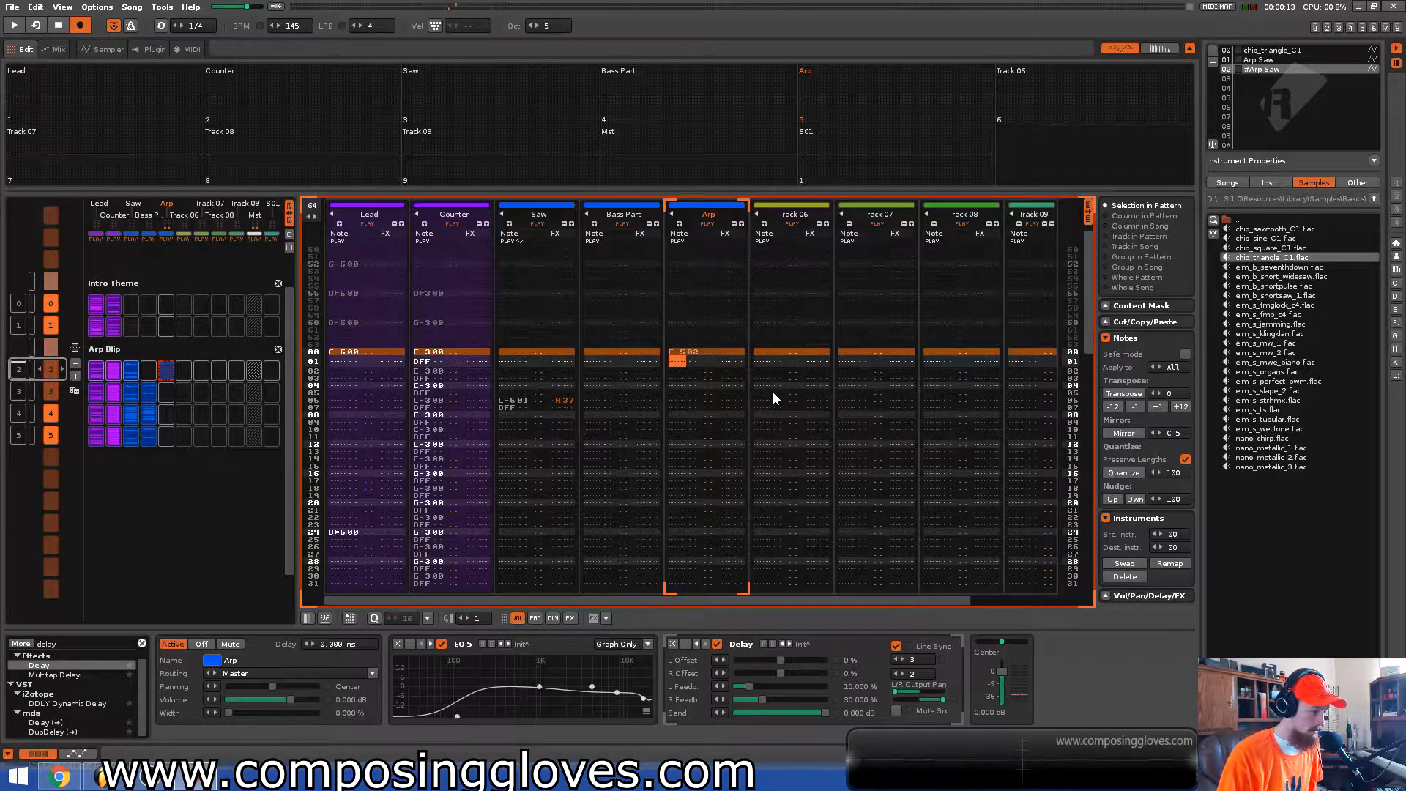
{"action": "key", "text": "Up"}
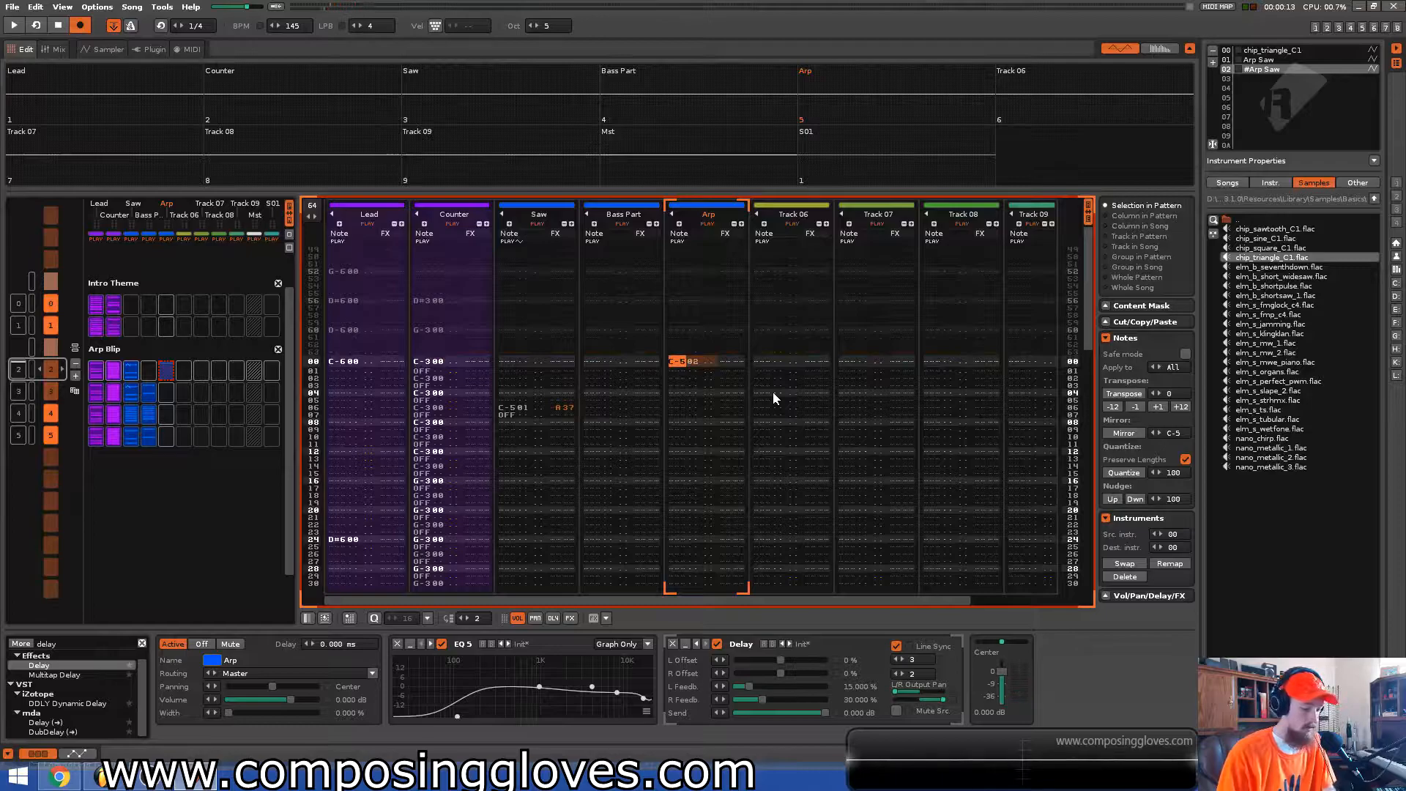
Enter C-5, G-5, C-6 and C-5 on rows 00, 02, 04 and 06 of the Arp track in pattern 2
{"action": "key", "text": "z"}
{"action": "key", "text": "b"}
{"action": "key", "text": "q"}
{"action": "key", "text": "z"}
{"action": "key", "text": "z"}
{"action": "key", "text": "ctrl+z"}
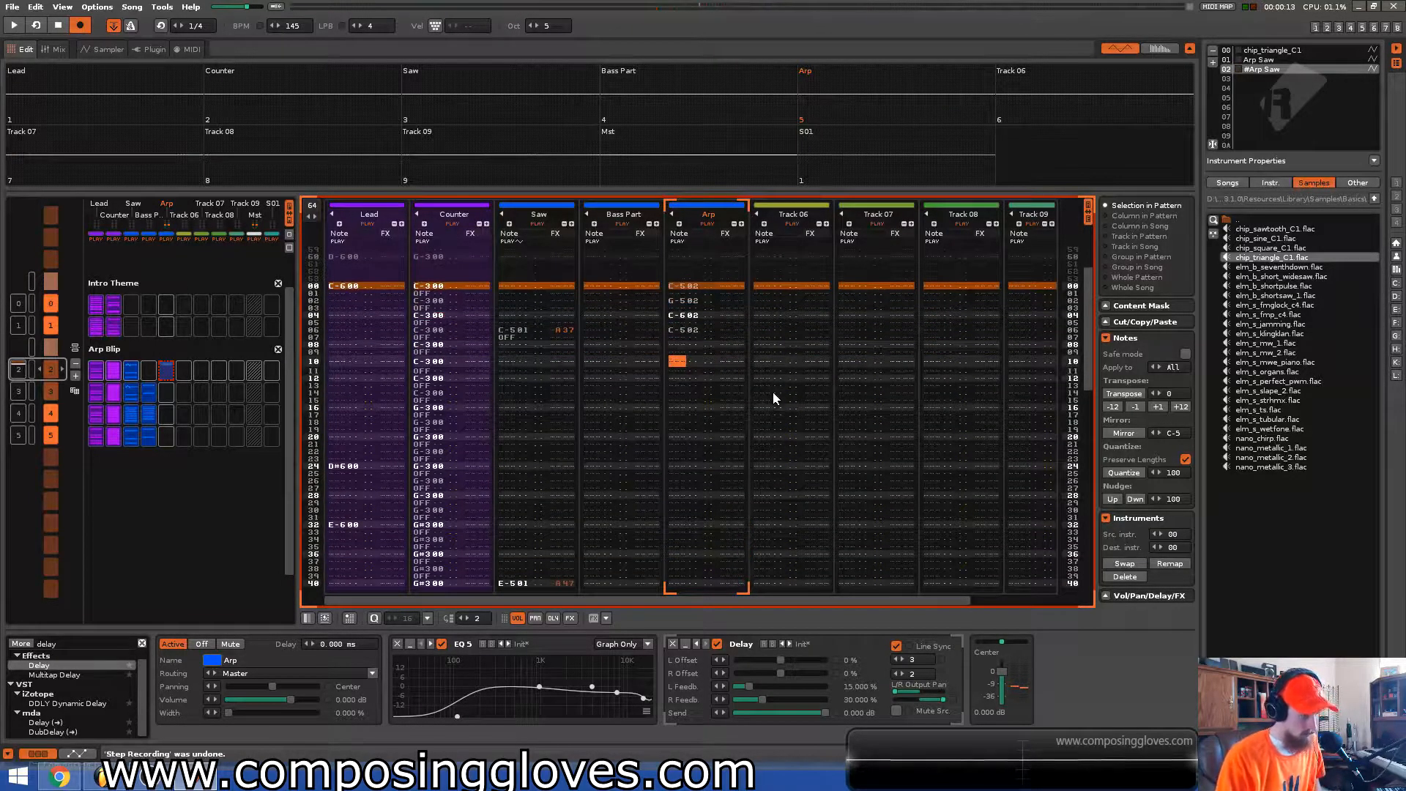
Continue the arp every two rows from 08 to 34, repeating G-5, C-6, C-5, with D#5 replacing C-5 from row 24, ending on G#5 and B-5
{"action": "key", "text": "Up"}
{"action": "key", "text": "Up"}
{"action": "key", "text": "b"}
{"action": "key", "text": "q"}
{"action": "key", "text": "z"}
{"action": "key", "text": "b"}
{"action": "key", "text": "q"}
{"action": "key", "text": "z"}
{"action": "key", "text": "b"}
{"action": "key", "text": "q"}
{"action": "key", "text": "d"}
{"action": "key", "text": "b"}
{"action": "key", "text": "q"}
{"action": "key", "text": "d"}
{"action": "key", "text": "h"}
{"action": "key", "text": "m"}
Change the Arp note on row 30 of pattern 2 to E-5
{"action": "key", "text": "Up"}
{"action": "key", "text": "Up"}
{"action": "key", "text": "Up"}
{"action": "key", "text": "Up"}
{"action": "key", "text": "Up"}
{"action": "key", "text": "Up"}
{"action": "key", "text": "Up"}
{"action": "key", "text": "Up"}
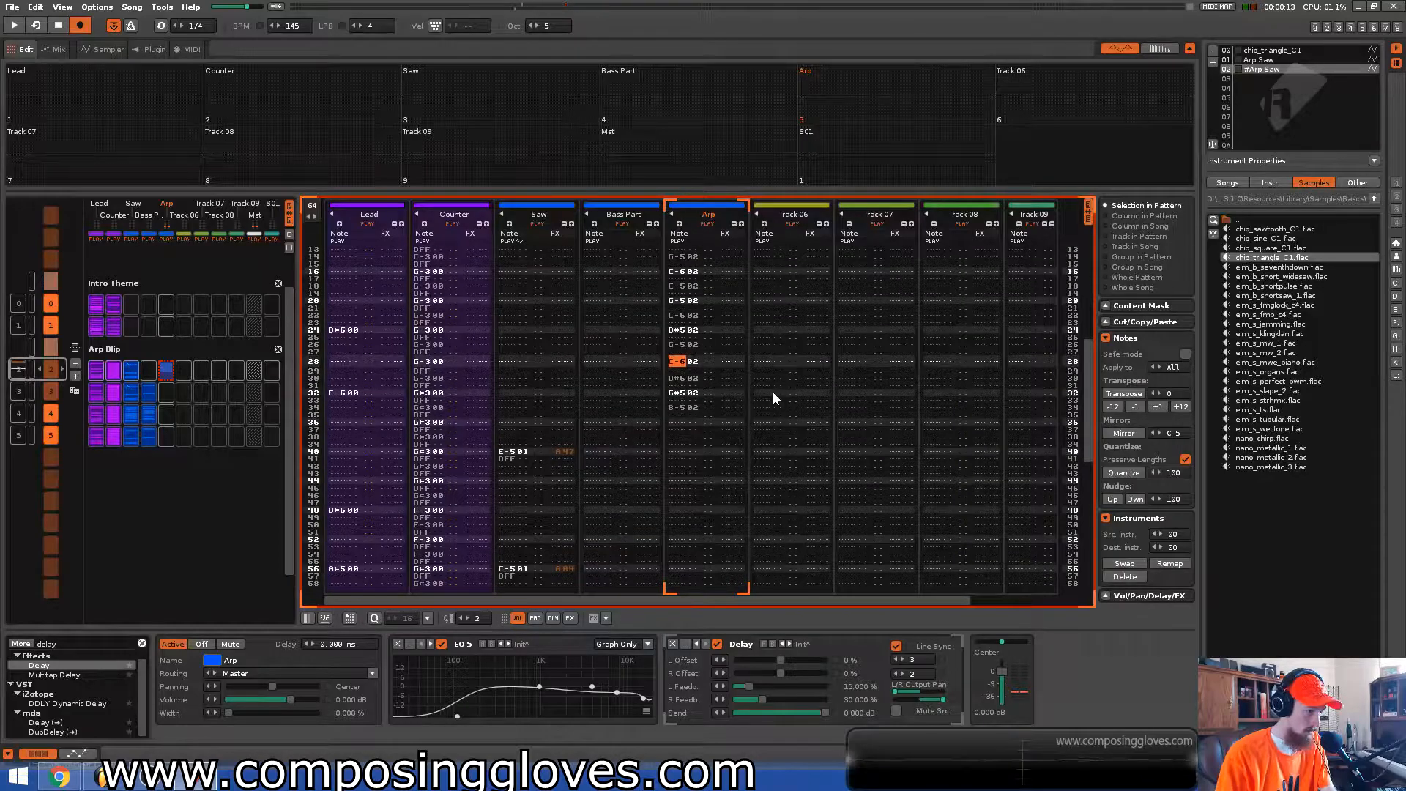
{"action": "key", "text": "Down"}
{"action": "key", "text": "Down"}
{"action": "key", "text": "c"}
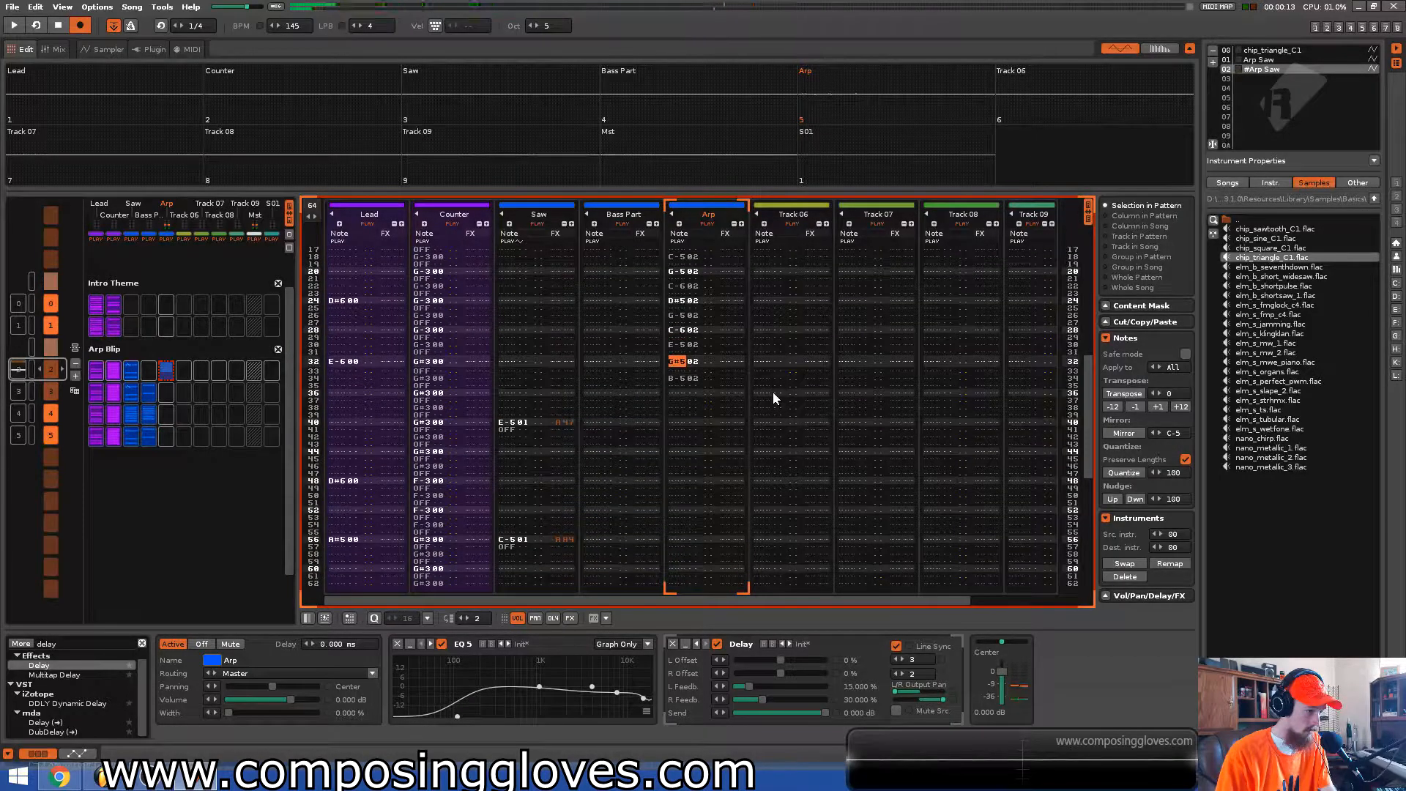
{"action": "key", "text": "Up"}
{"action": "key", "text": "Up"}
{"action": "key", "text": "Up"}
{"action": "key", "text": "Up"}
{"action": "key", "text": "Up"}
{"action": "key", "text": "Up"}
{"action": "key", "text": "Up"}
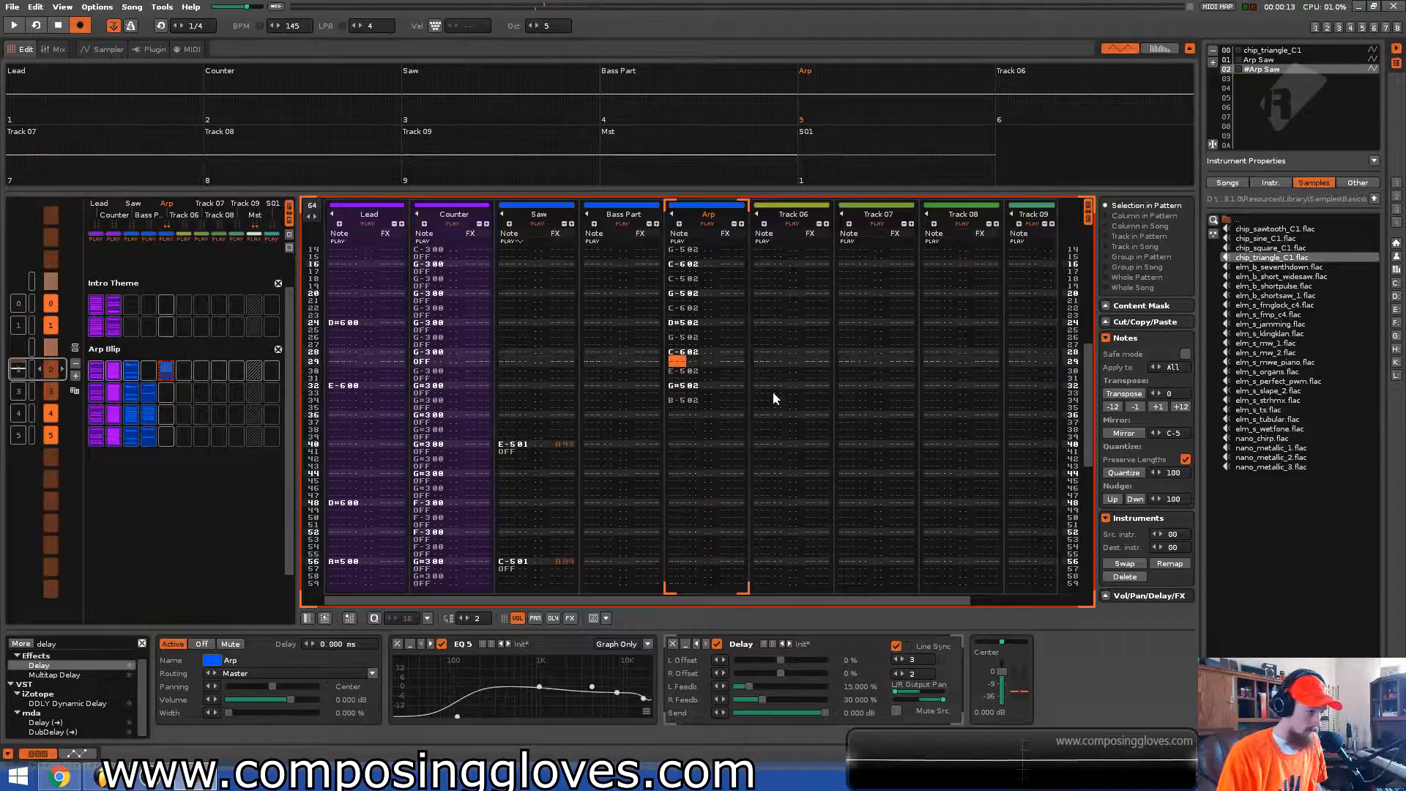
Enter E-5 on row 36 of the Arp track in pattern 2
{"action": "key", "text": "Down"}
{"action": "key", "text": "Down"}
{"action": "key", "text": "Down"}
{"action": "key", "text": "Down"}
{"action": "key", "text": "Down"}
{"action": "key", "text": "Down"}
{"action": "key", "text": "Down"}
{"action": "key", "text": "Down"}
{"action": "key", "text": "Down"}
{"action": "key", "text": "Down"}
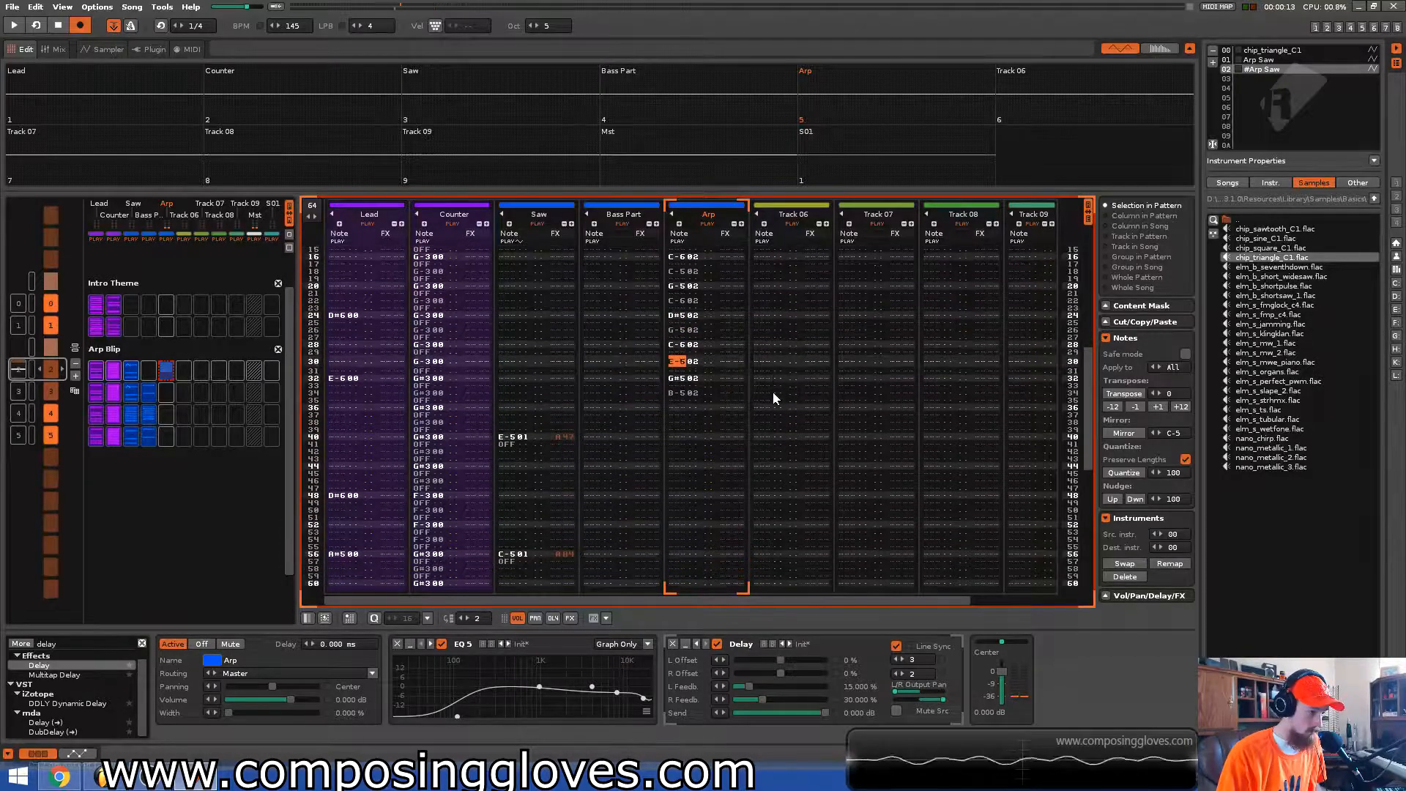
{"action": "key", "text": "Down"}
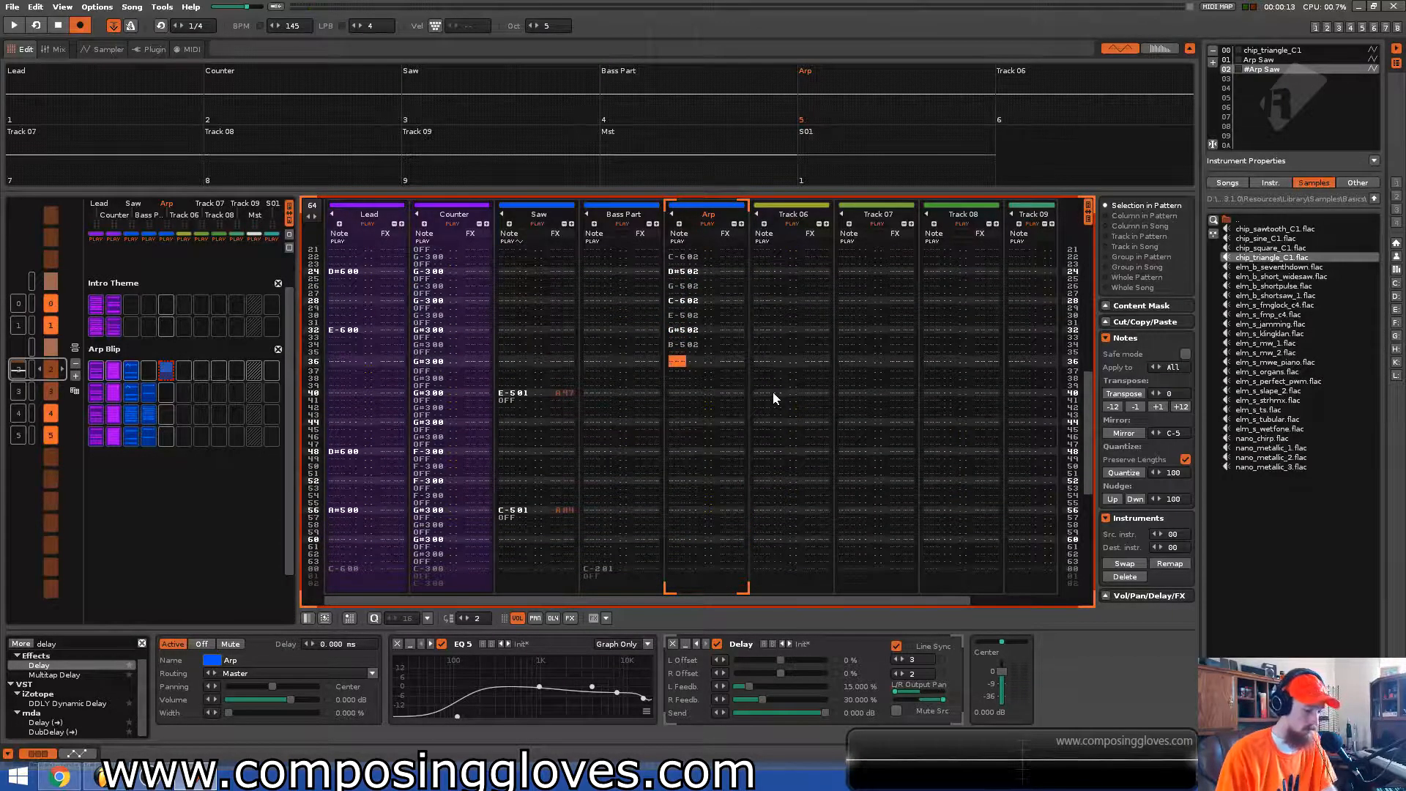
{"action": "key", "text": "Down"}
{"action": "key", "text": "Down"}
{"action": "key", "text": "Down"}
{"action": "key", "text": "Down"}
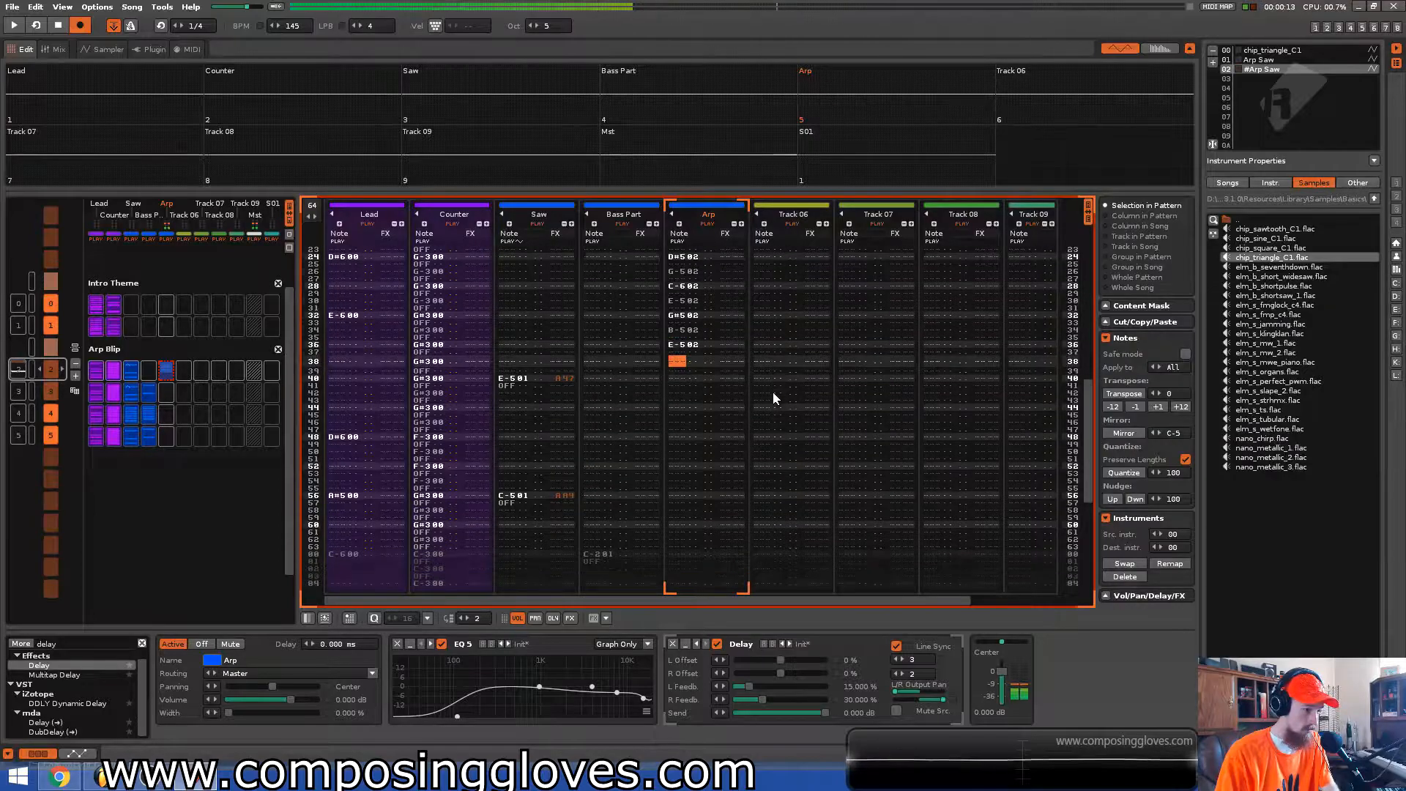
Complete the arp in pattern 2 every two rows from 38 to 62: G#5, B-5, E-5, G#5, B-5, F-5, G#5, C-6, F-5, B-5, E-6, G#5, B-5
{"action": "key", "text": "m"}
{"action": "key", "text": "c"}
{"action": "key", "text": "h"}
{"action": "key", "text": "h"}
{"action": "key", "text": "Up"}
{"action": "key", "text": "m"}
{"action": "key", "text": "v"}
{"action": "key", "text": "h"}
{"action": "key", "text": "comma"}
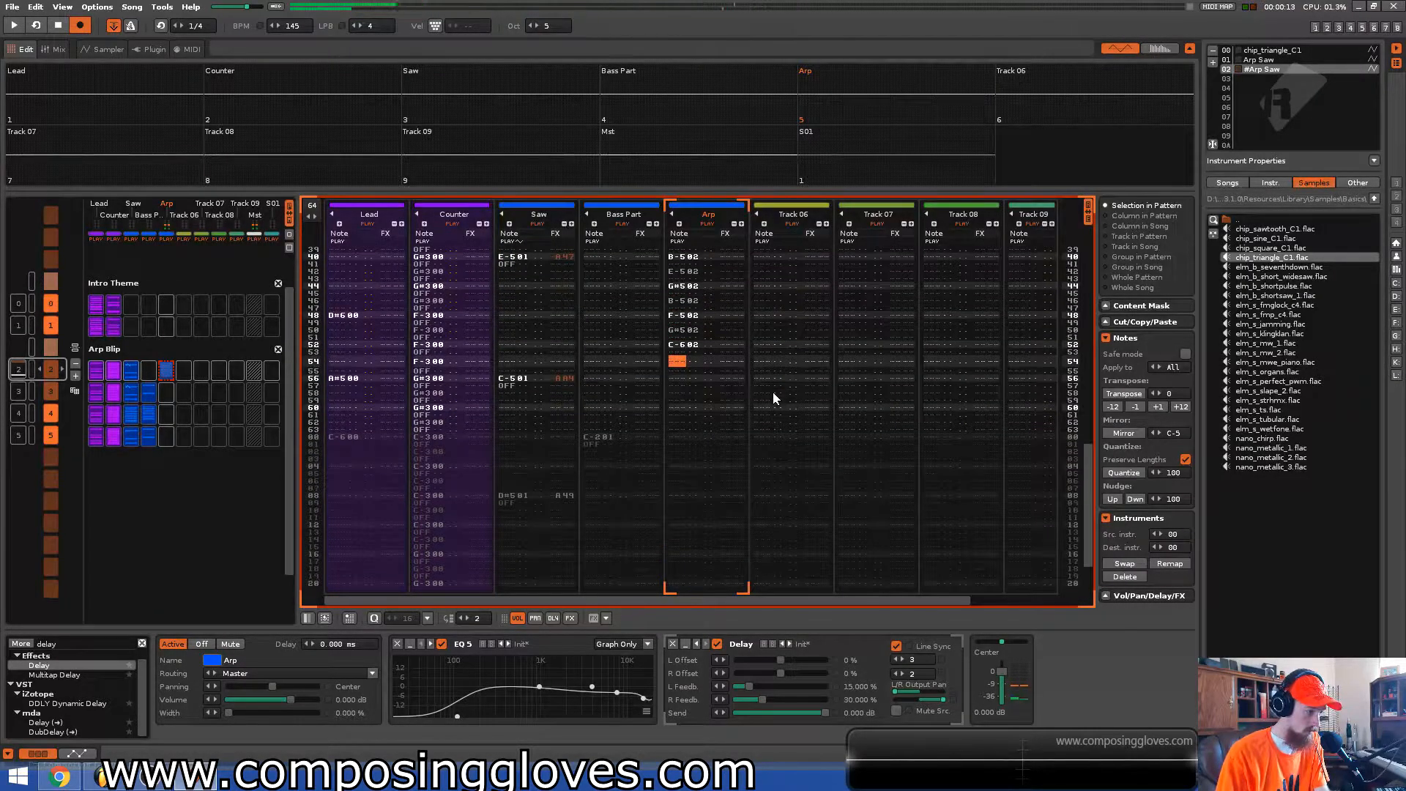
{"action": "key", "text": "v"}
{"action": "key", "text": "m"}
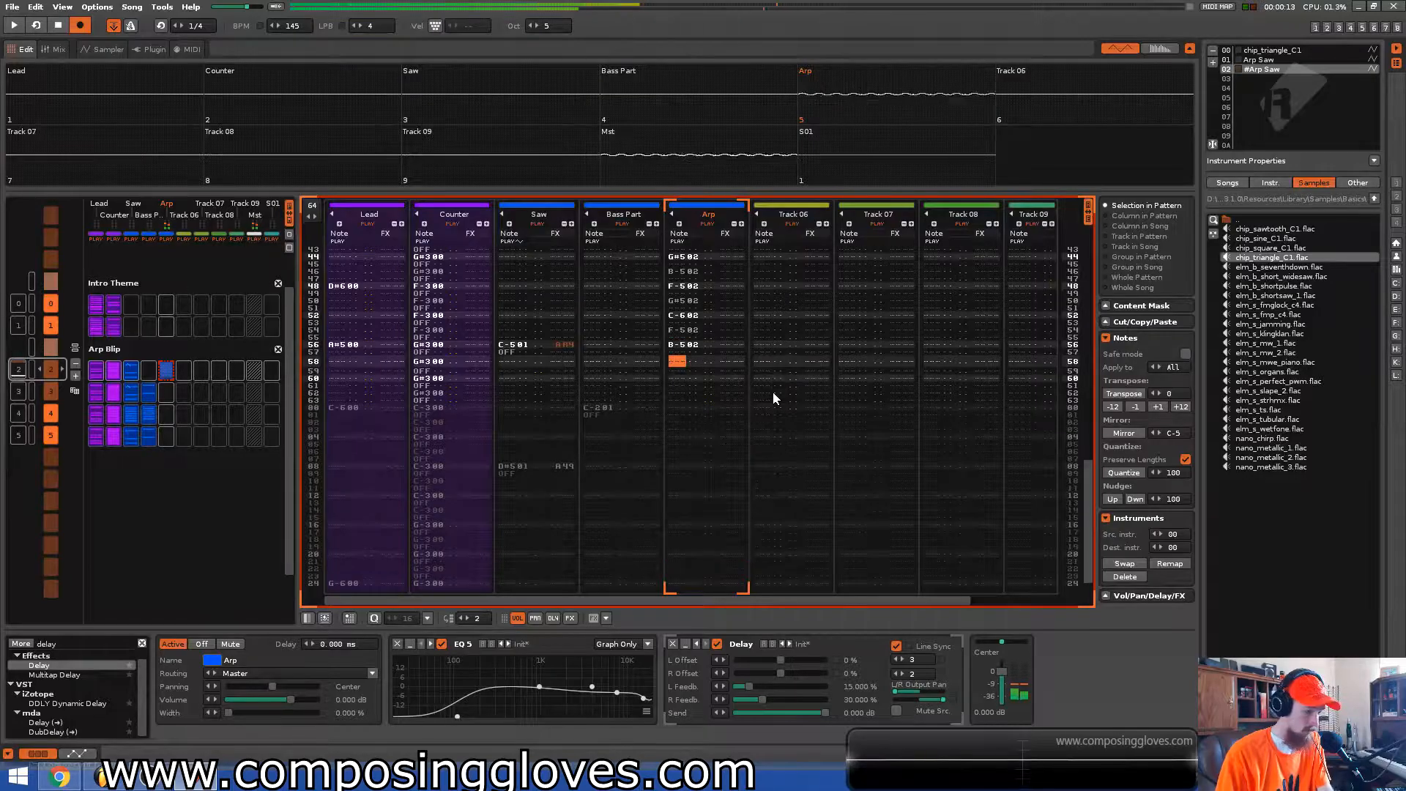
Slightly lower the fourth EQ 5 band on the Arp track during playback and copy the arp from pattern 2 into pattern 3
{"action": "key", "text": "space"}
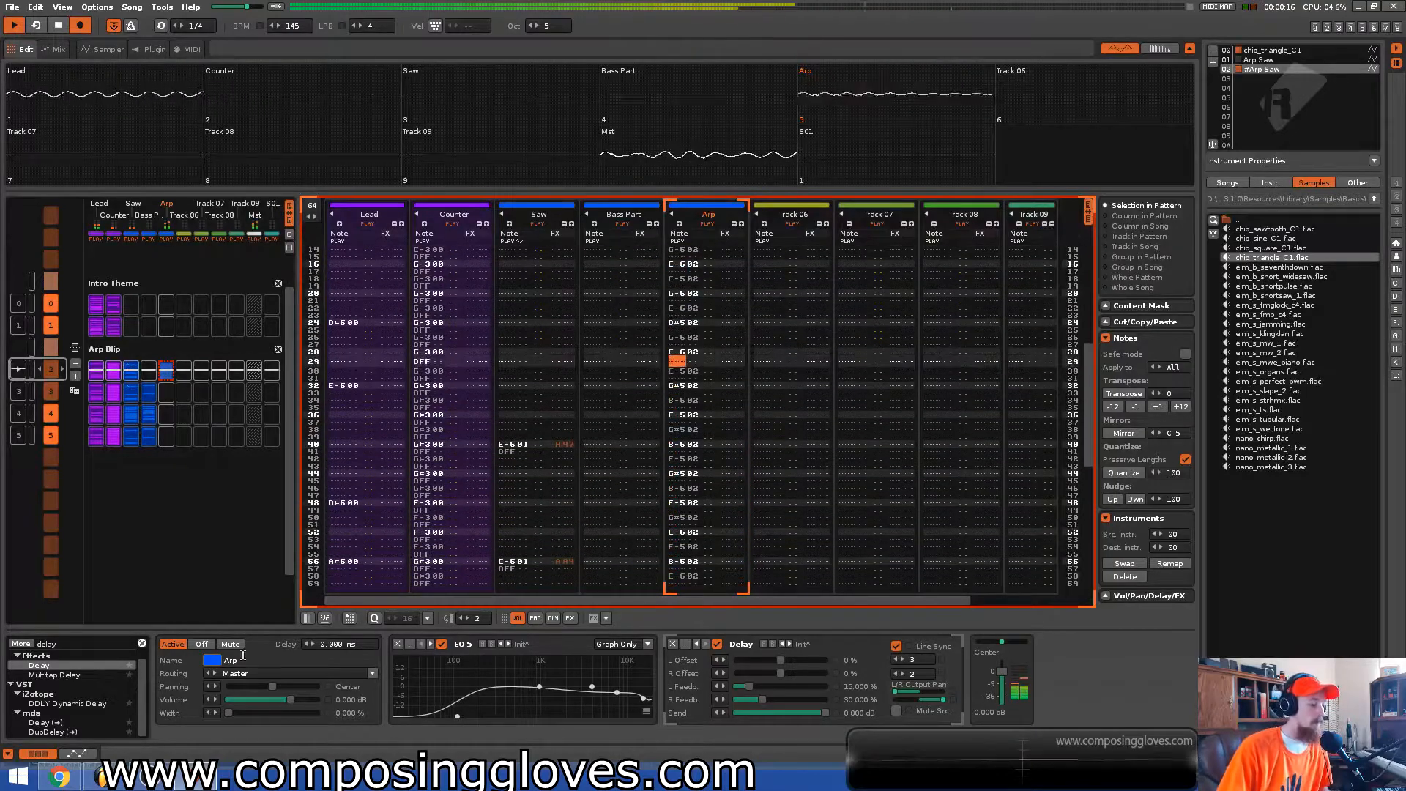
{"action": "left_click_drag", "start_coordinate": [617, 693], "coordinate": [616, 700]}
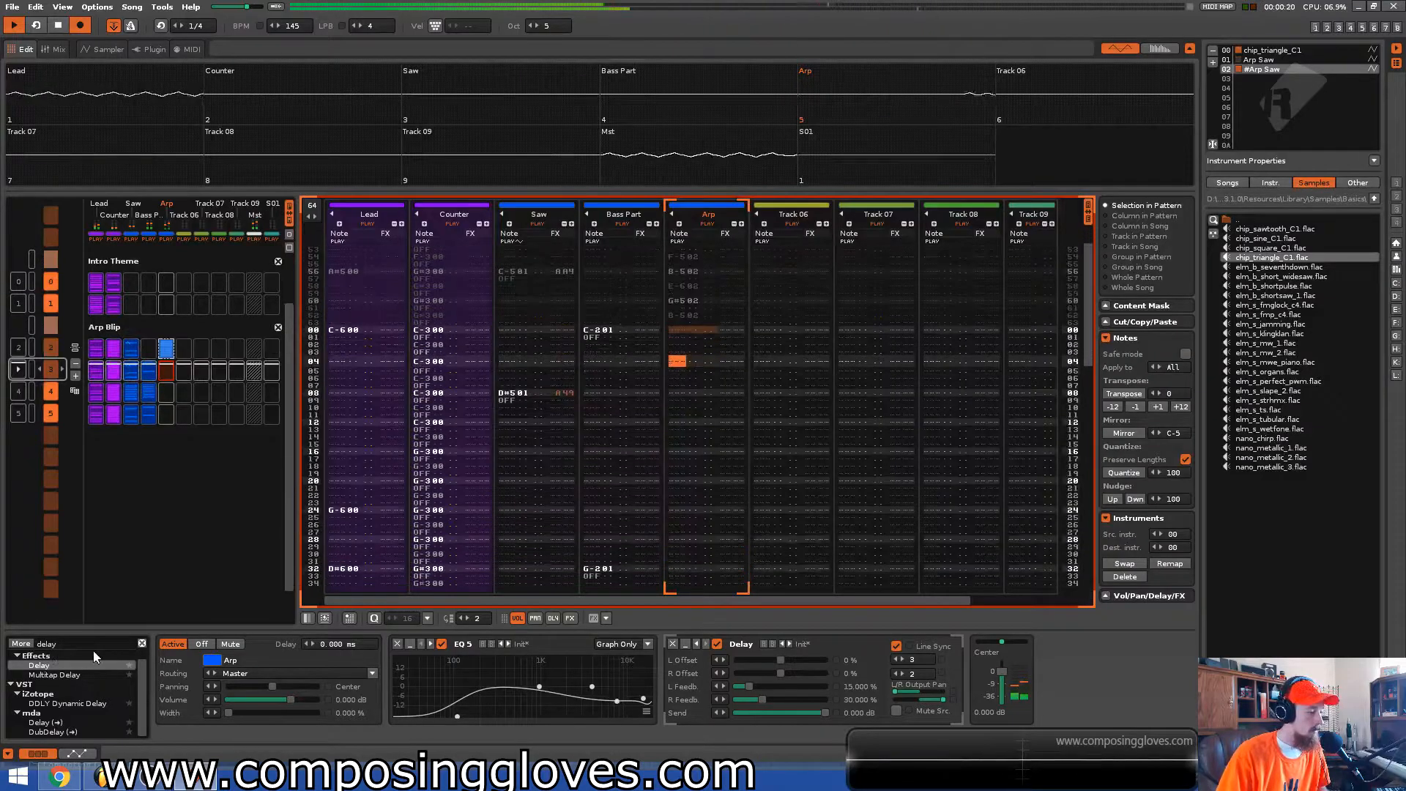
{"action": "left_click", "coordinate": [167, 350]}
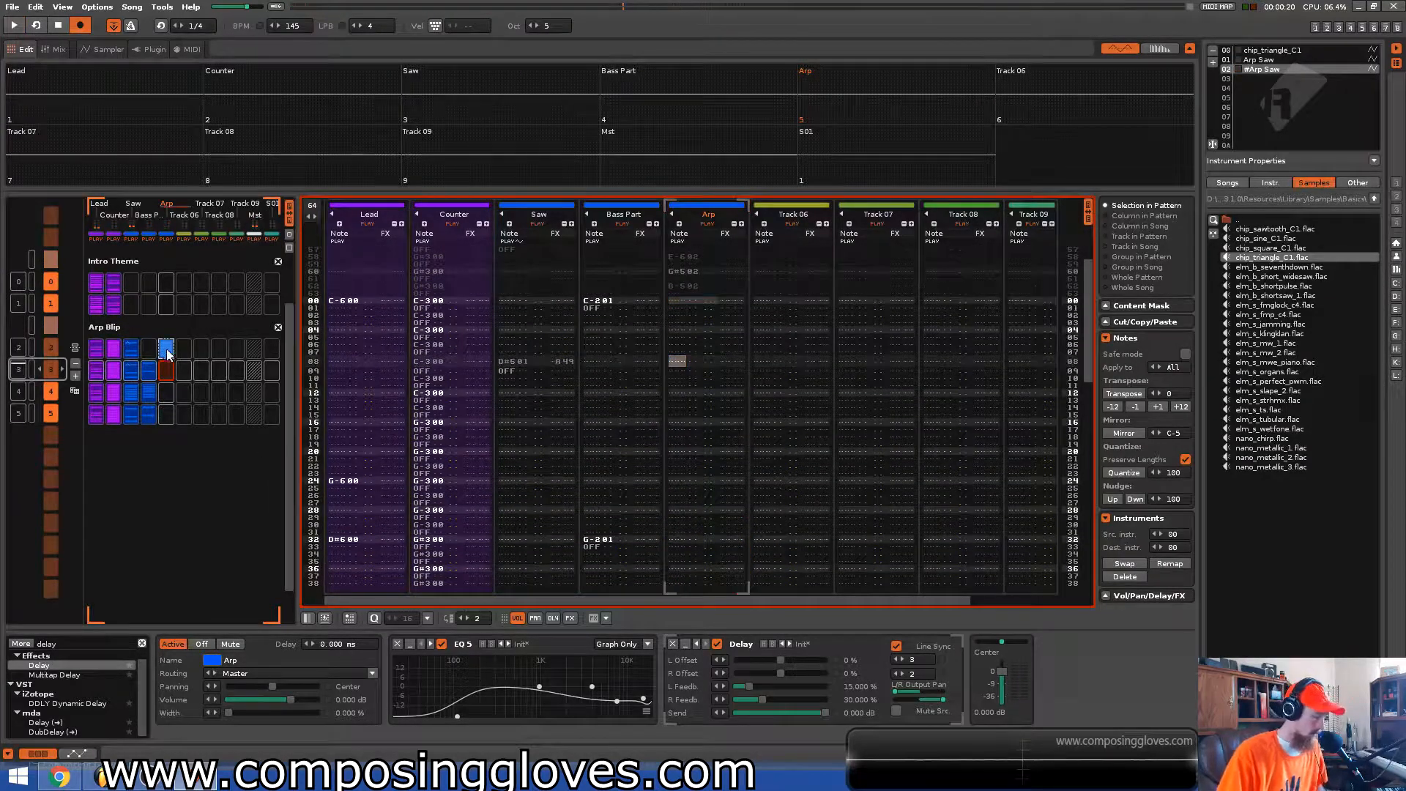
{"action": "left_click", "coordinate": [167, 372]}
Add an Analog Filter to the Arp track, switch it to high-pass and lower its cutoff to 14.14 kHz
{"action": "left_click", "coordinate": [76, 643]}
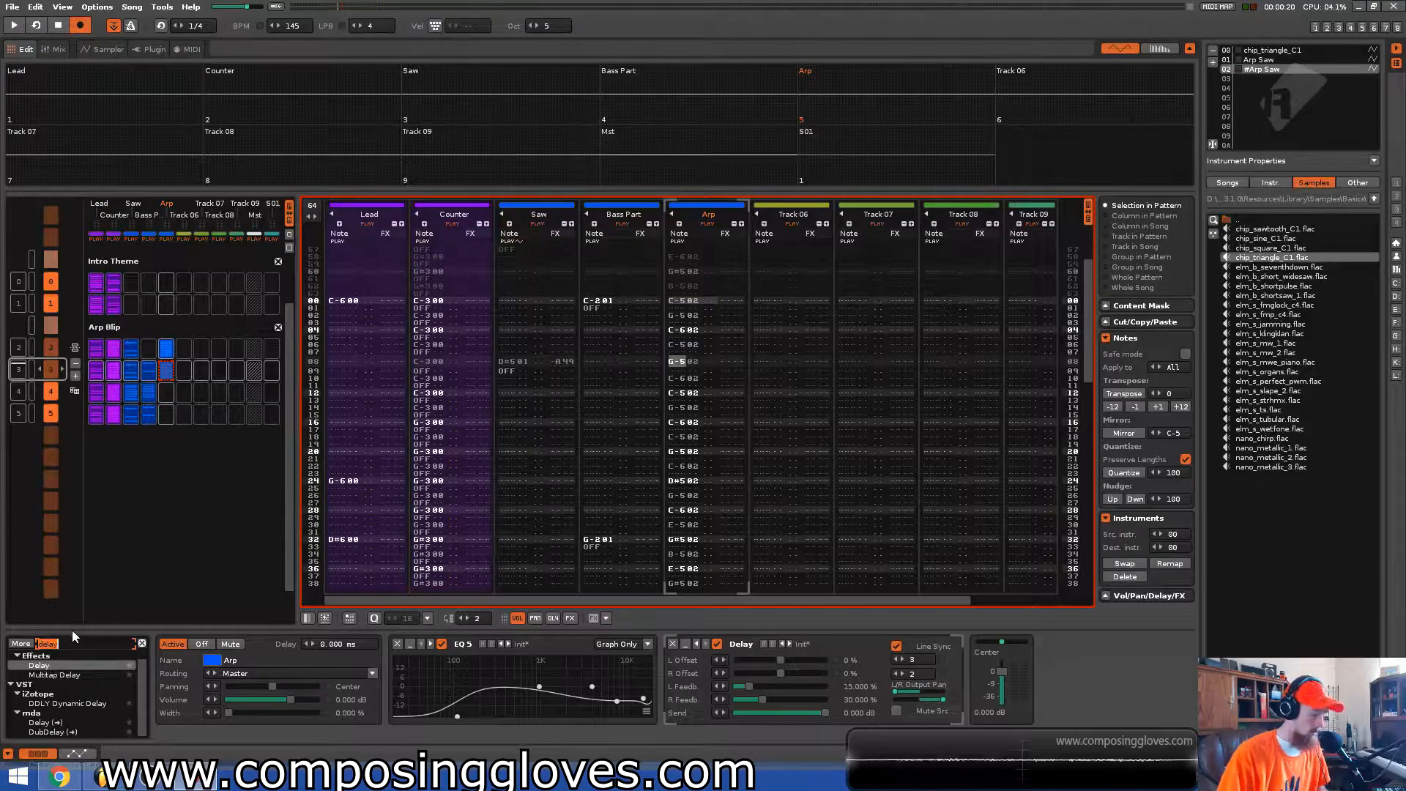
{"action": "type", "text": "filter"}
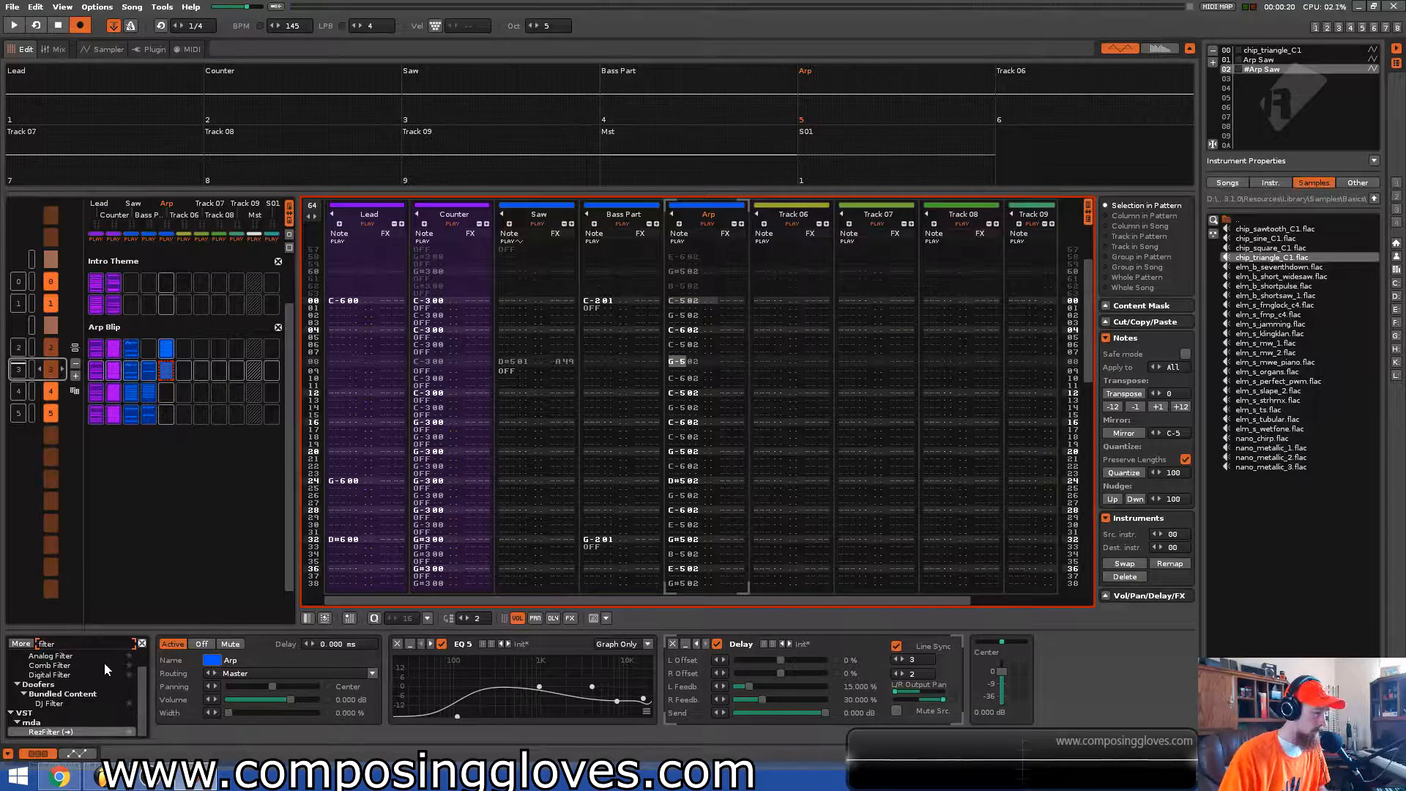
{"action": "double_click", "coordinate": [84, 655]}
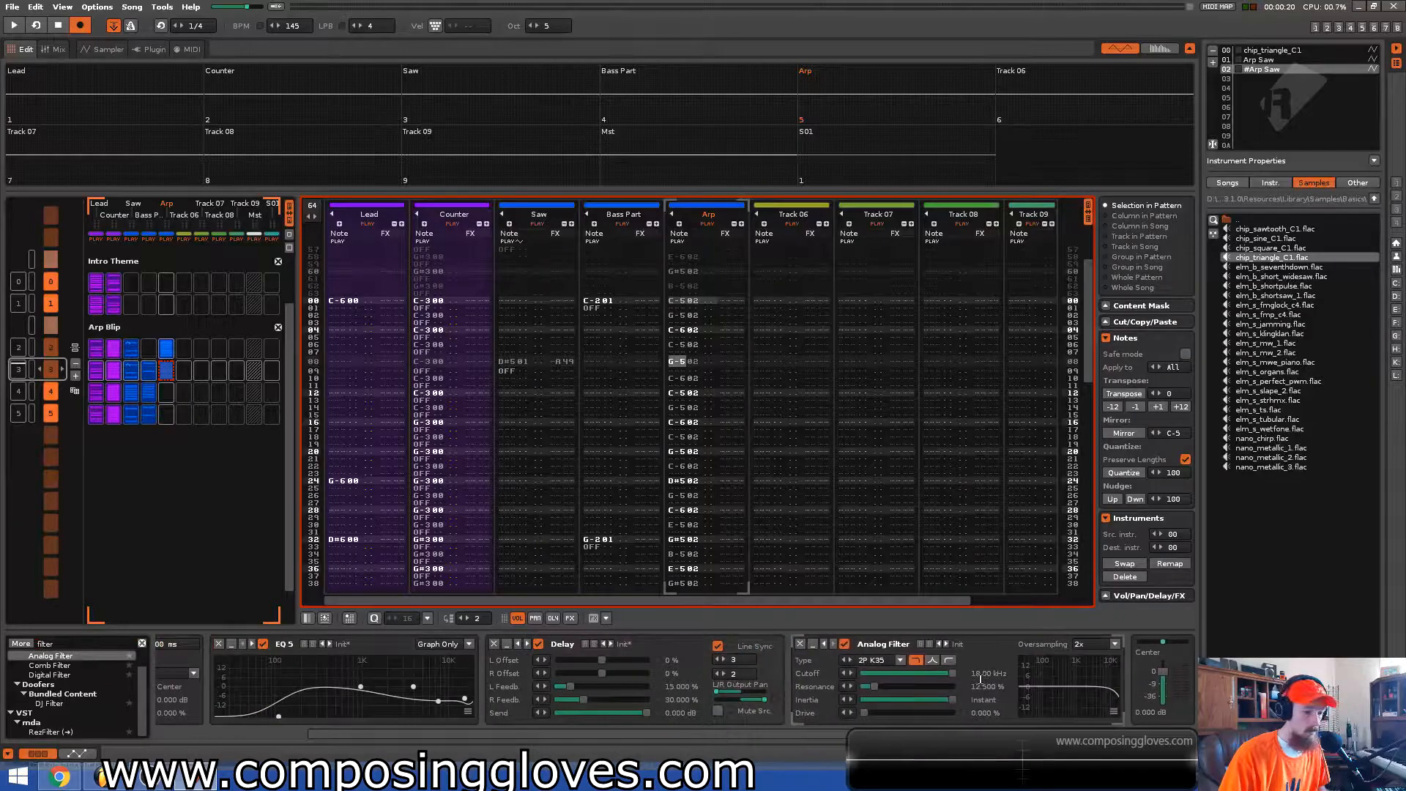
{"action": "left_click", "coordinate": [950, 660]}
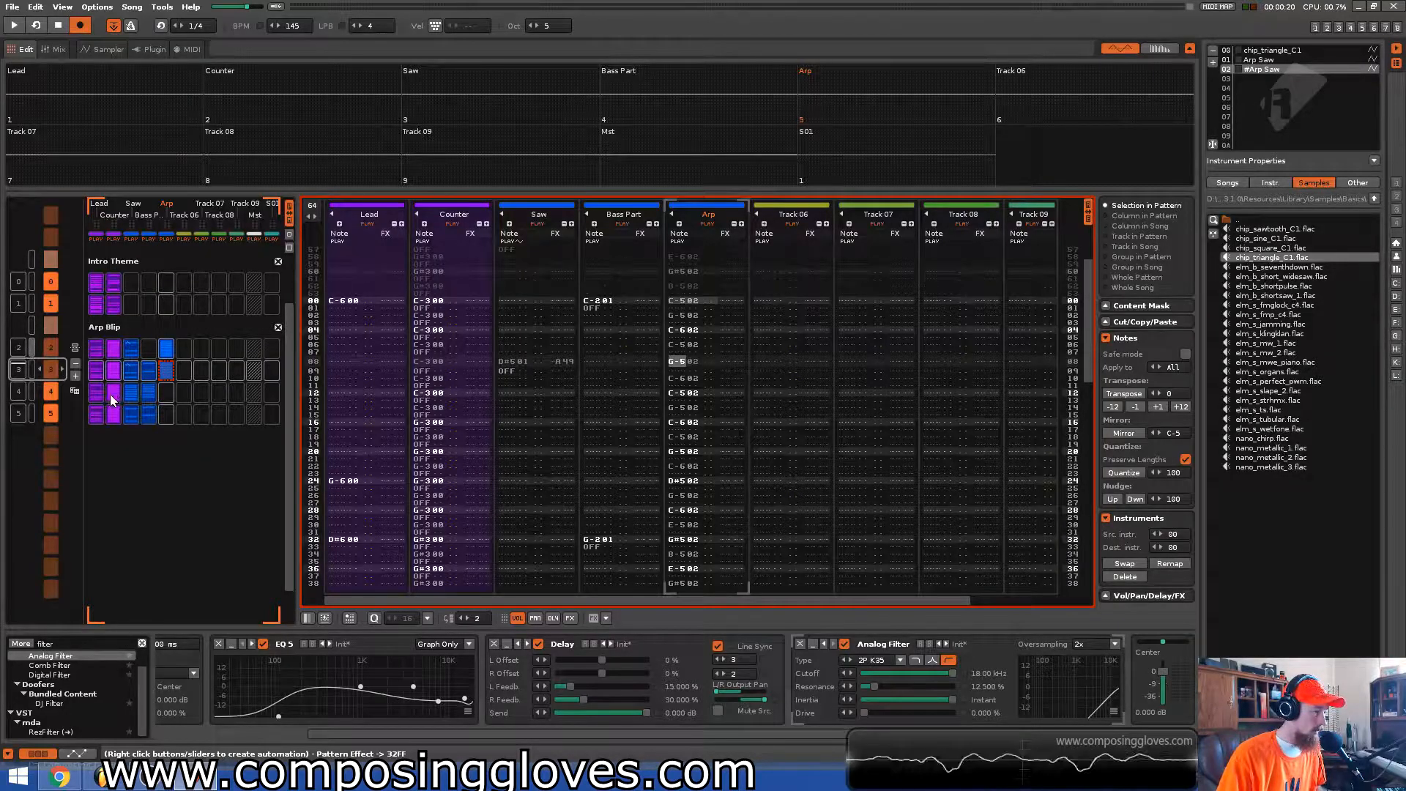
{"action": "key", "text": "space"}
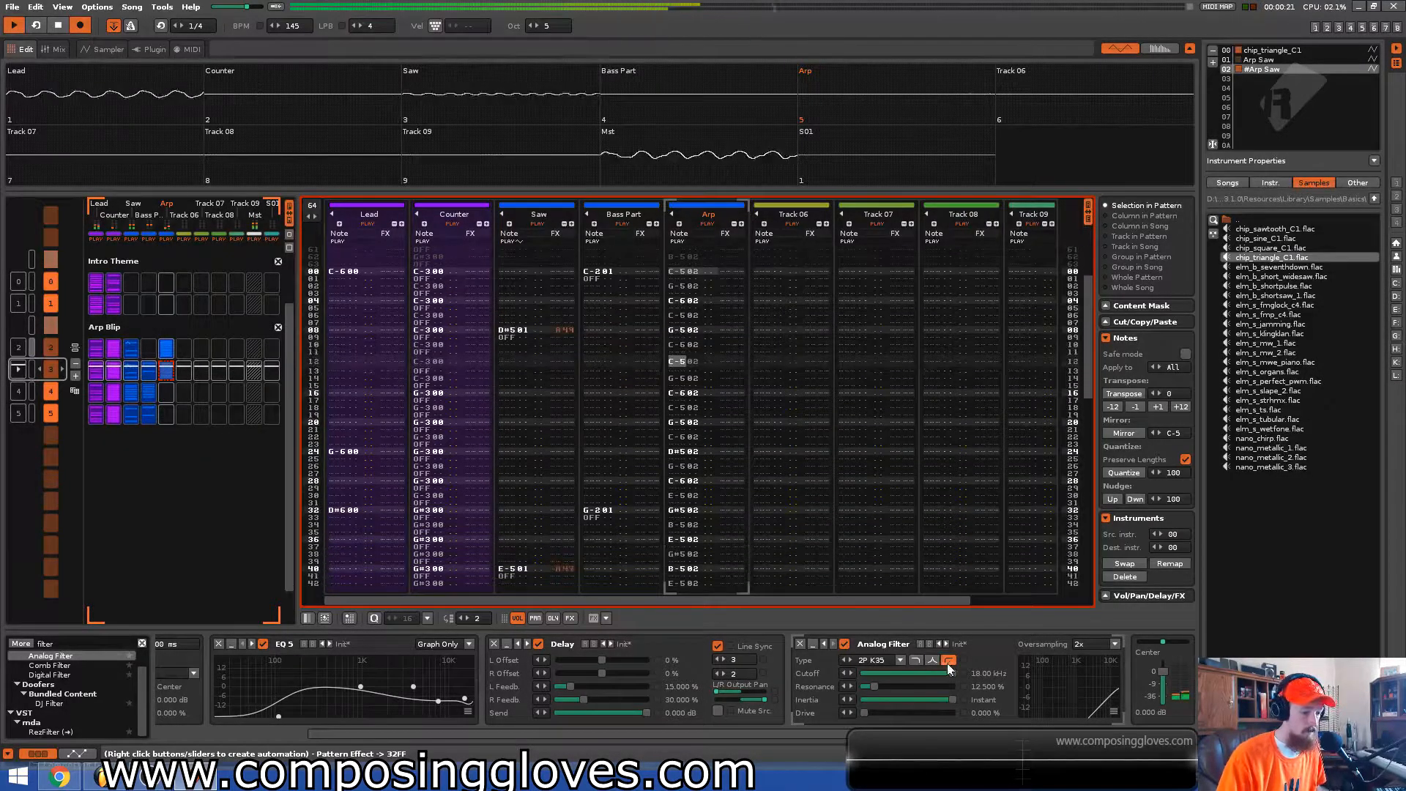
{"action": "left_click_drag", "start_coordinate": [952, 674], "coordinate": [947, 673]}
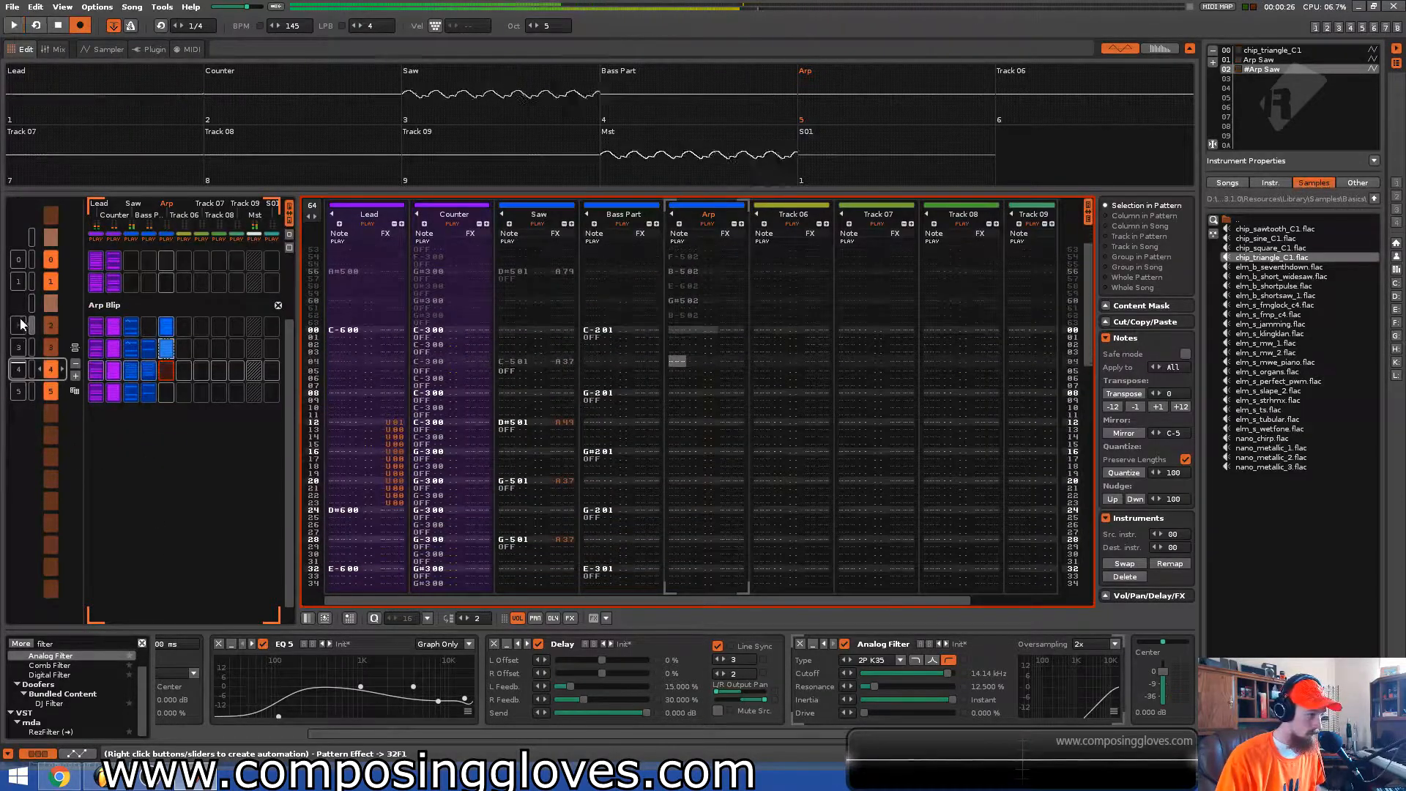
Automate the Arp filter's cutoff across patterns 2 and 3, easing down from 18.00 kHz before dropping to 0.04 kHz at the end of pattern 3
{"action": "left_click", "coordinate": [16, 328]}
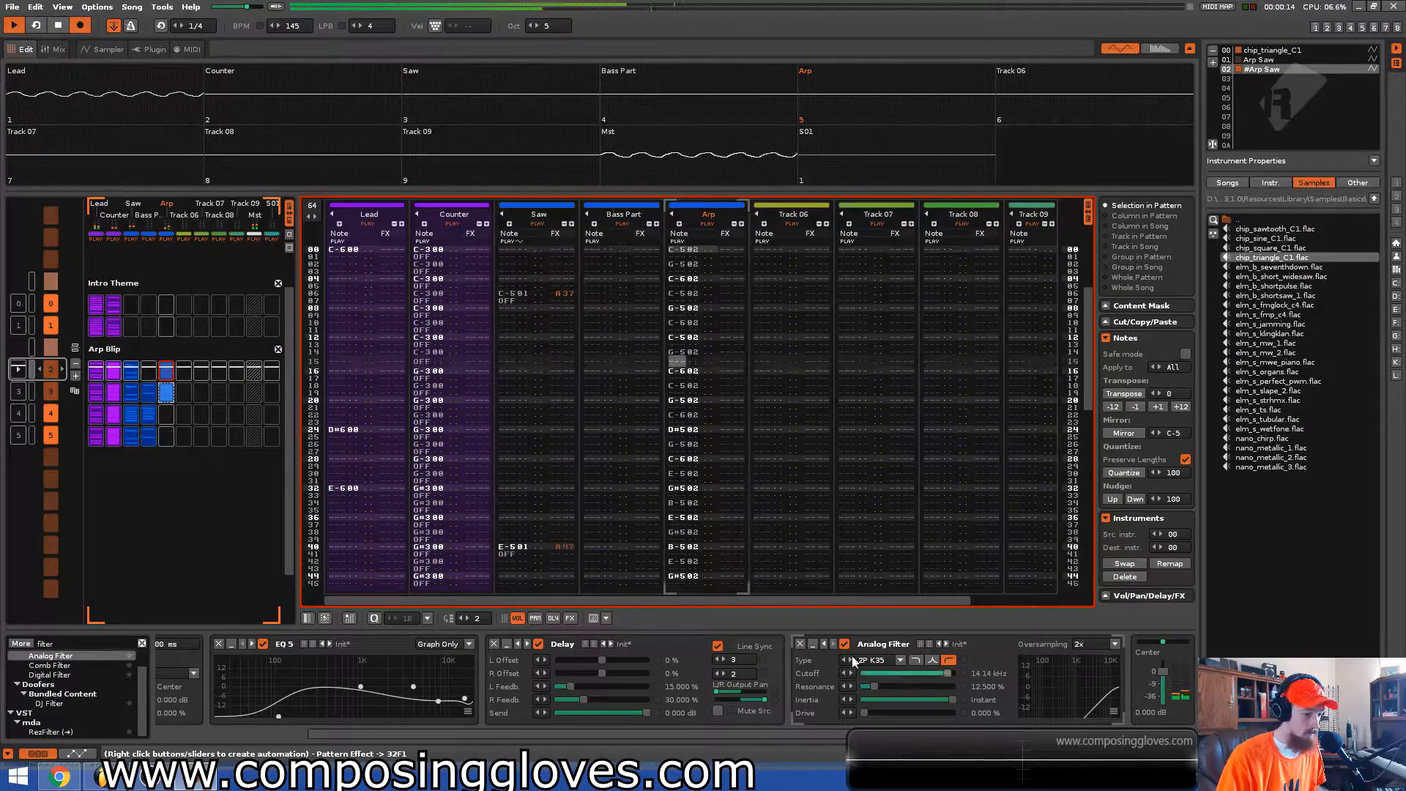
{"action": "left_click", "coordinate": [77, 753]}
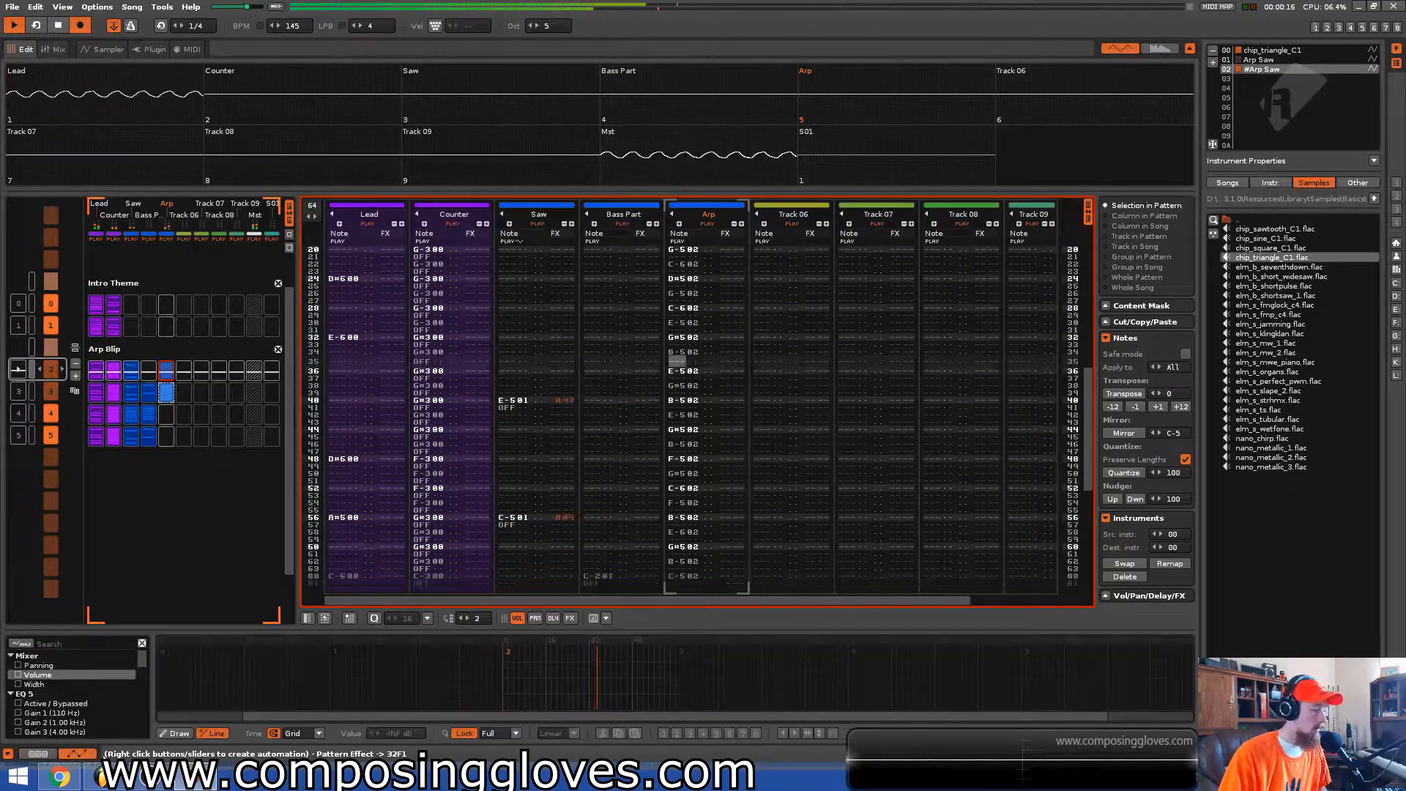
{"action": "left_click", "coordinate": [37, 753]}
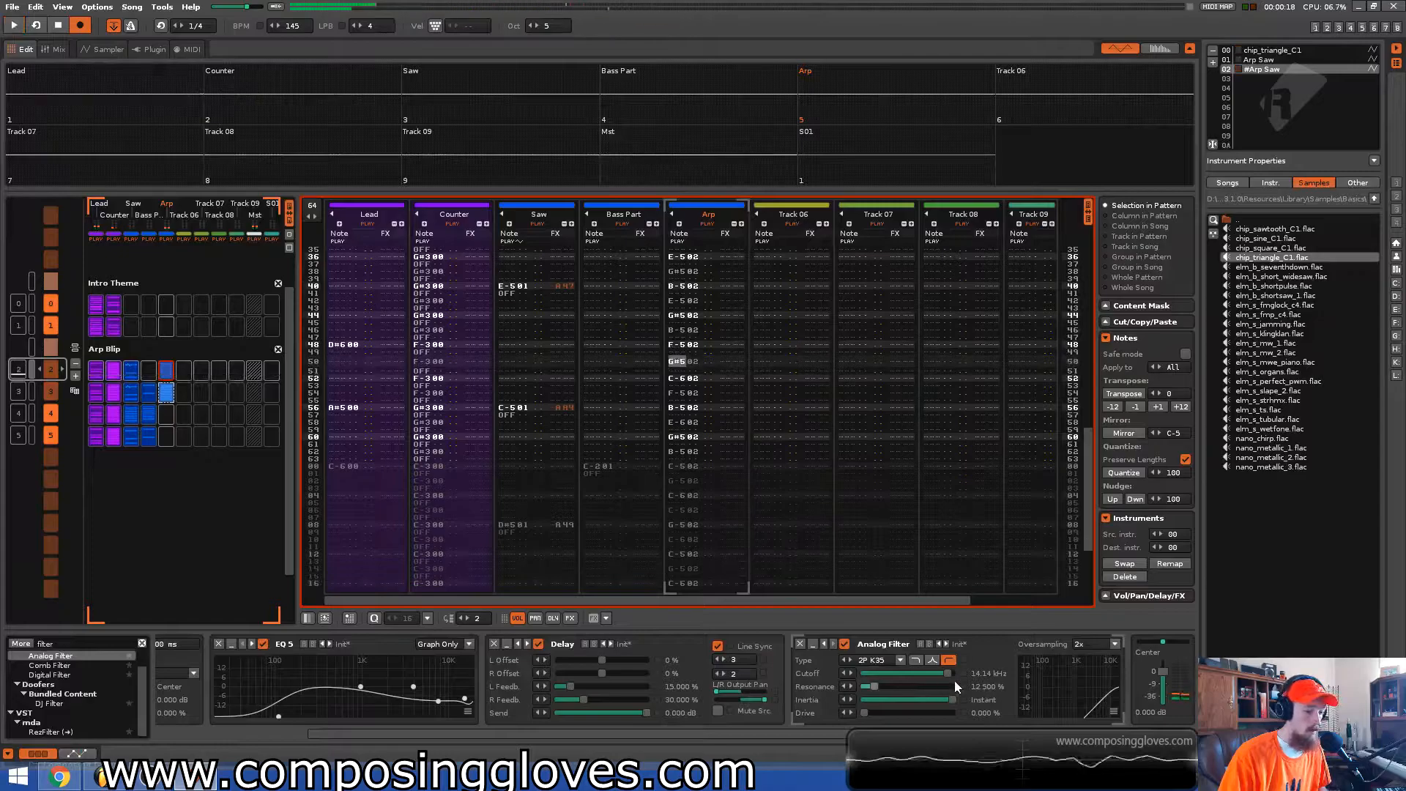
{"action": "double_click", "coordinate": [962, 674]}
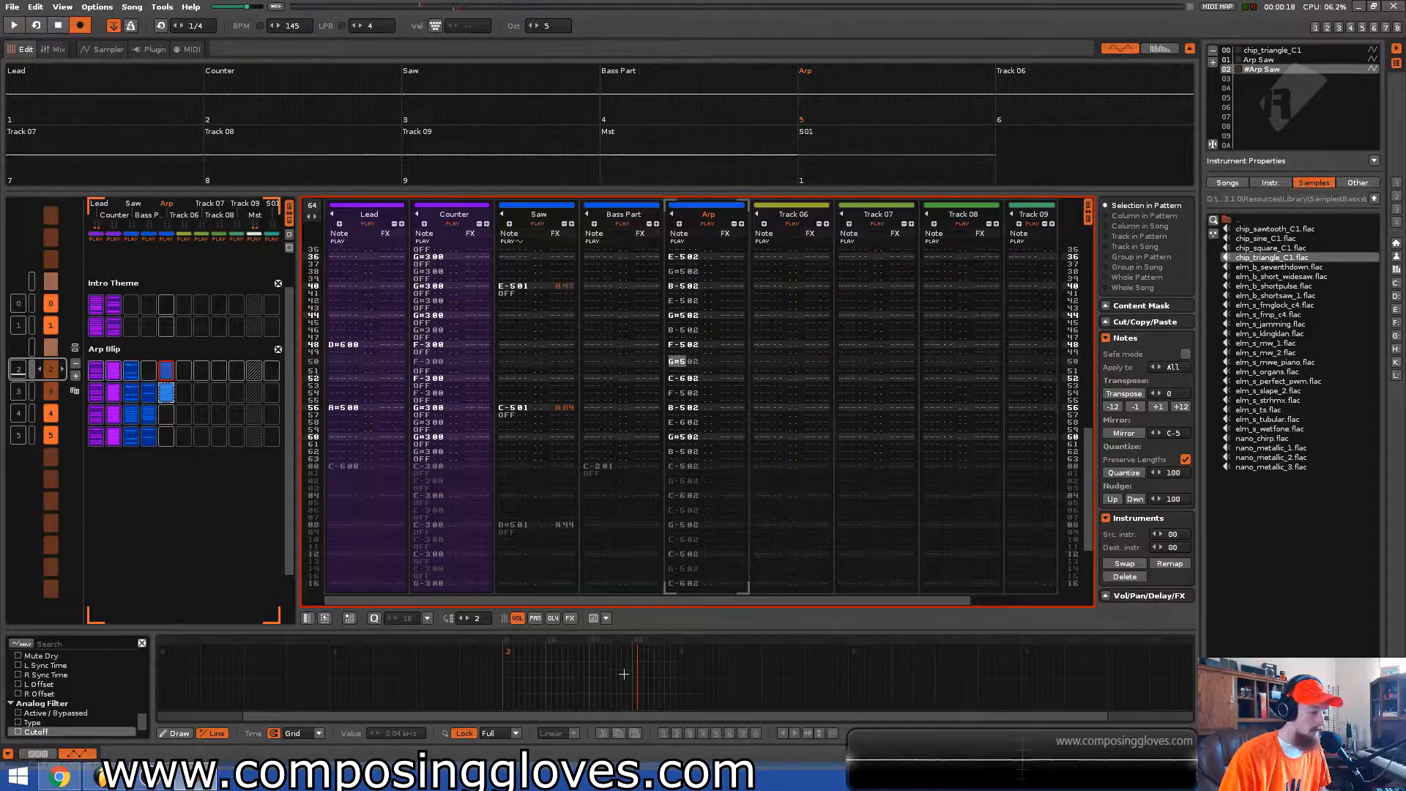
{"action": "mouse_move", "coordinate": [518, 650]}
{"action": "left_mouse_down"}
{"action": "mouse_move", "coordinate": [507, 645]}
{"action": "mouse_move", "coordinate": [674, 697]}
{"action": "mouse_move", "coordinate": [842, 690]}
{"action": "mouse_move", "coordinate": [870, 706]}
{"action": "mouse_move", "coordinate": [851, 709]}
{"action": "mouse_move", "coordinate": [842, 679]}
{"action": "mouse_move", "coordinate": [801, 671]}
{"action": "mouse_move", "coordinate": [842, 709]}
{"action": "left_mouse_up"}
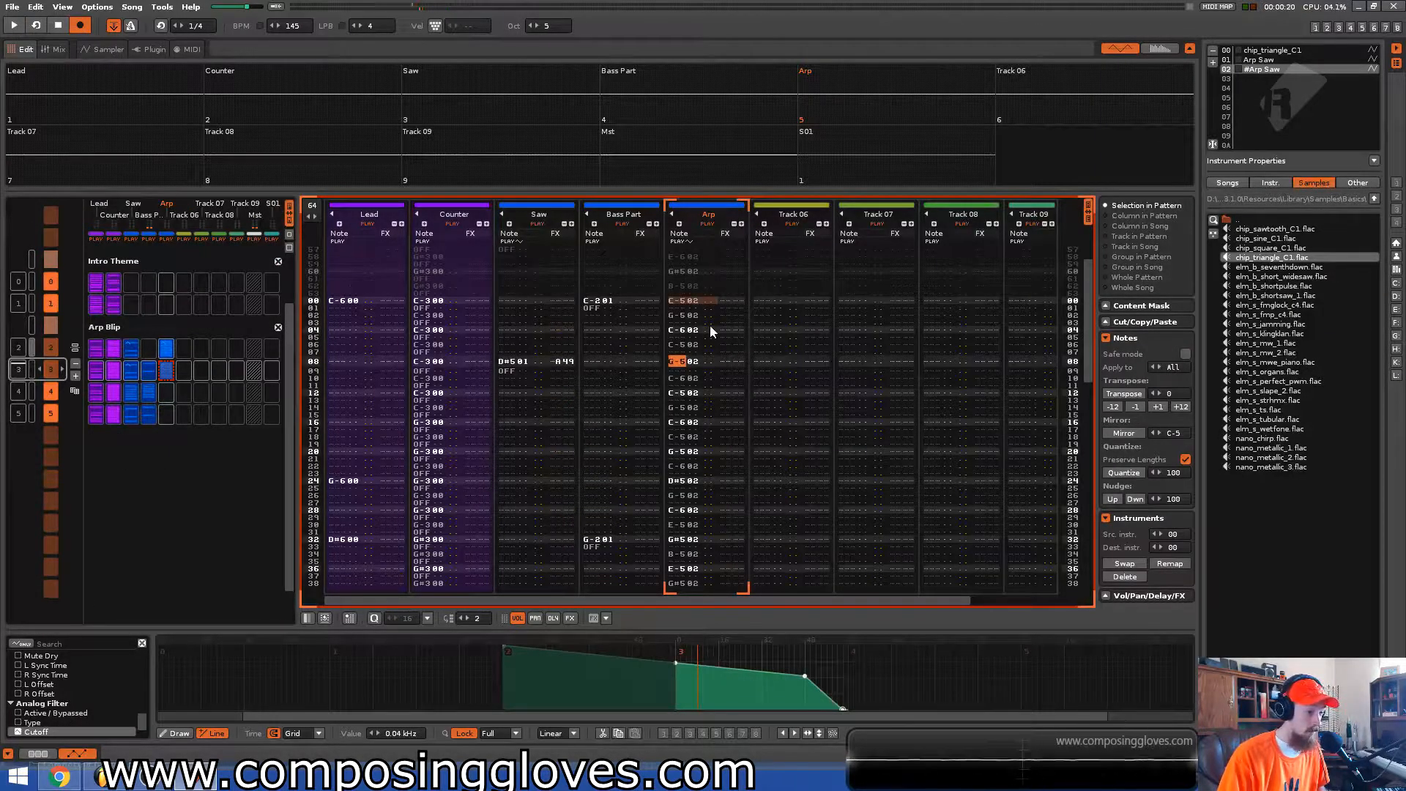
Play the song from pattern 0 through the Arp Blip section to hear the filter sweep
{"action": "scroll", "coordinate": [708, 328], "scroll_direction": "up", "scroll_amount": 4}
{"action": "left_click", "coordinate": [171, 469]}
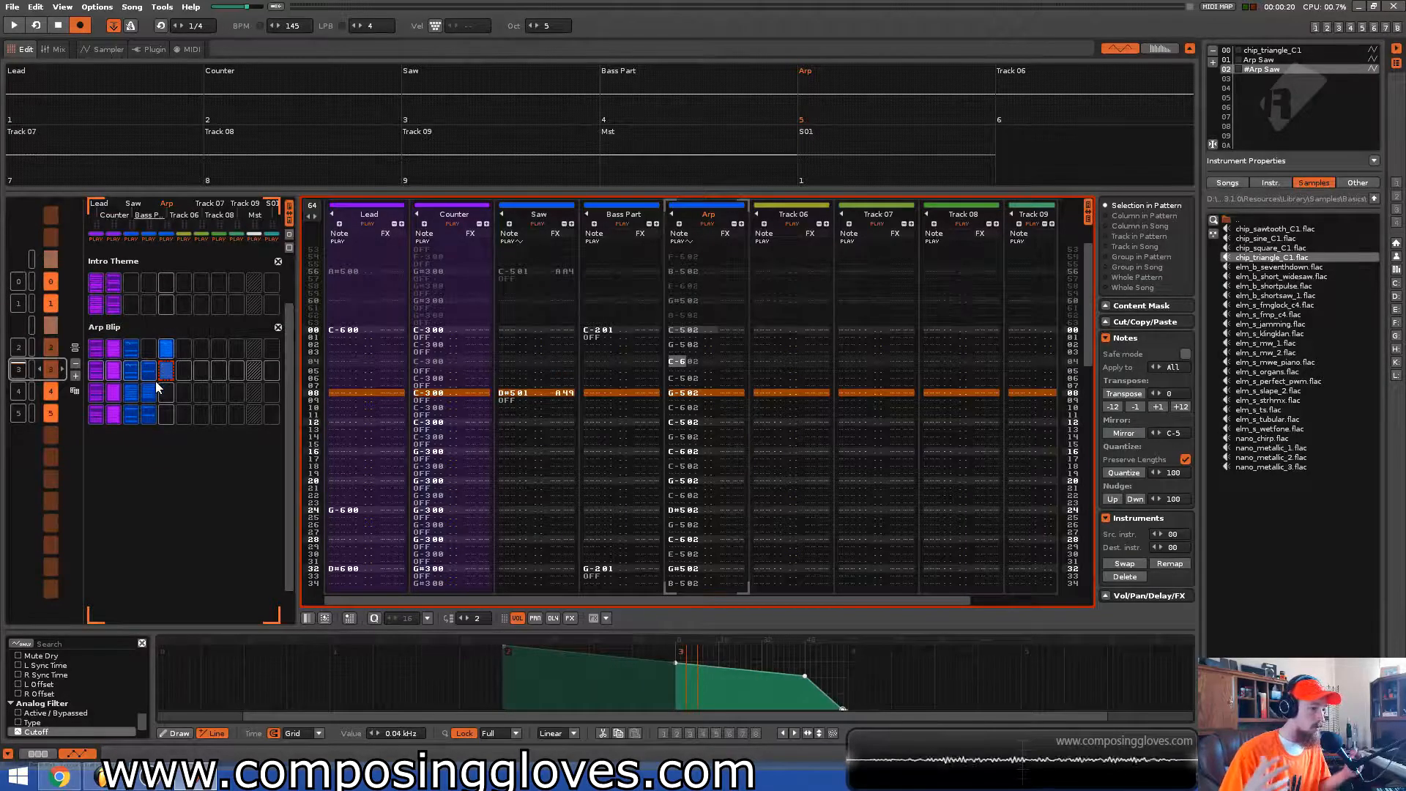
{"action": "left_click", "coordinate": [26, 303]}
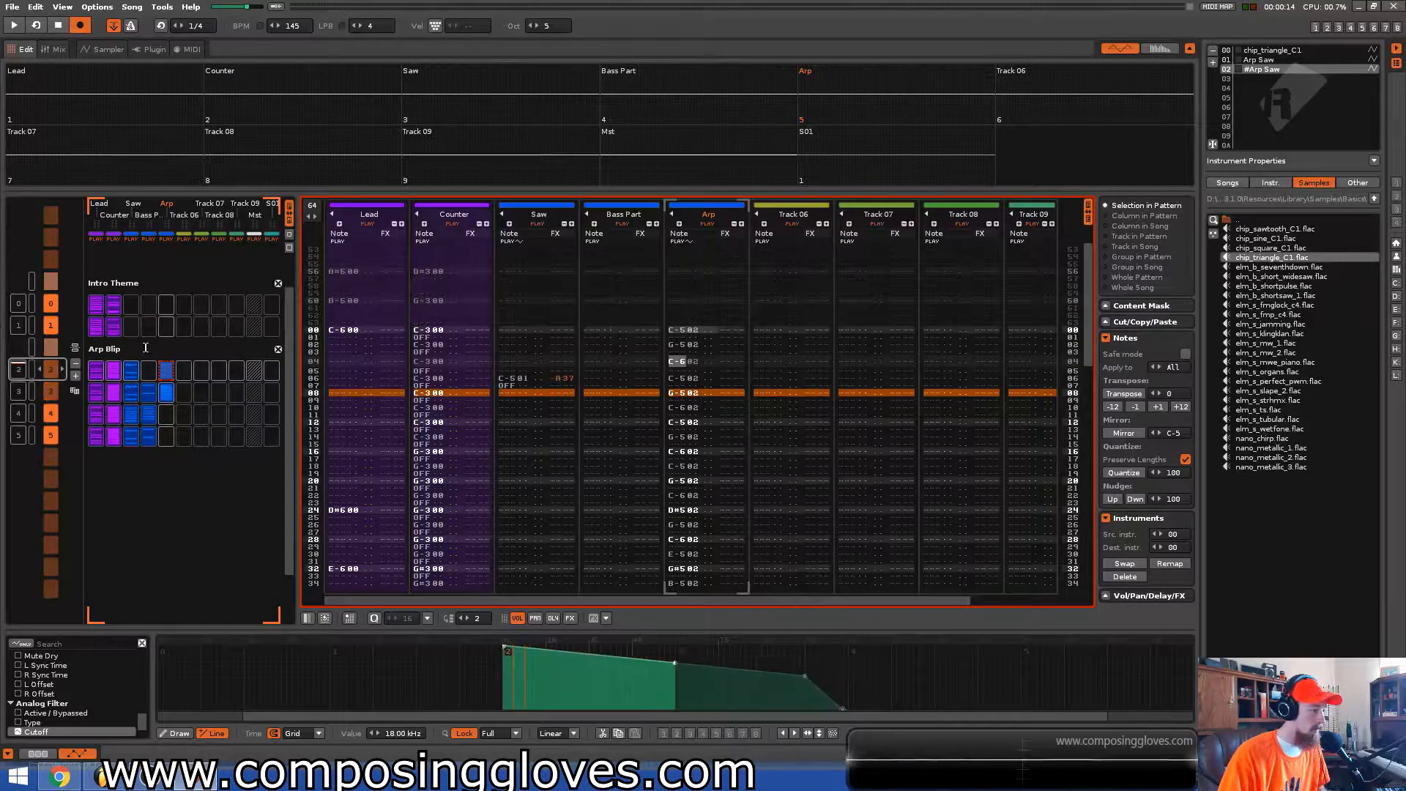
{"action": "scroll", "coordinate": [175, 382], "scroll_direction": "up", "scroll_amount": 1}
{"action": "key", "text": "space"}
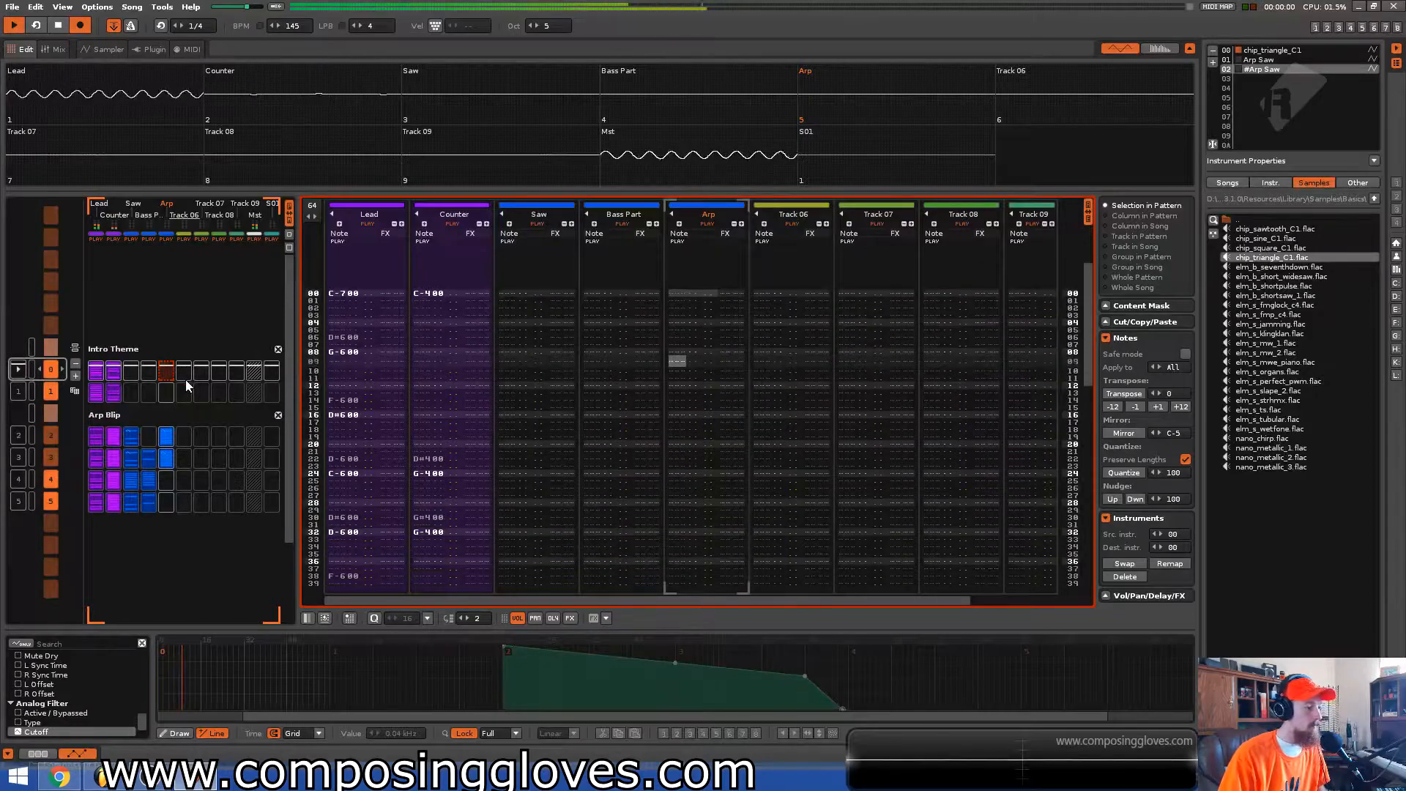
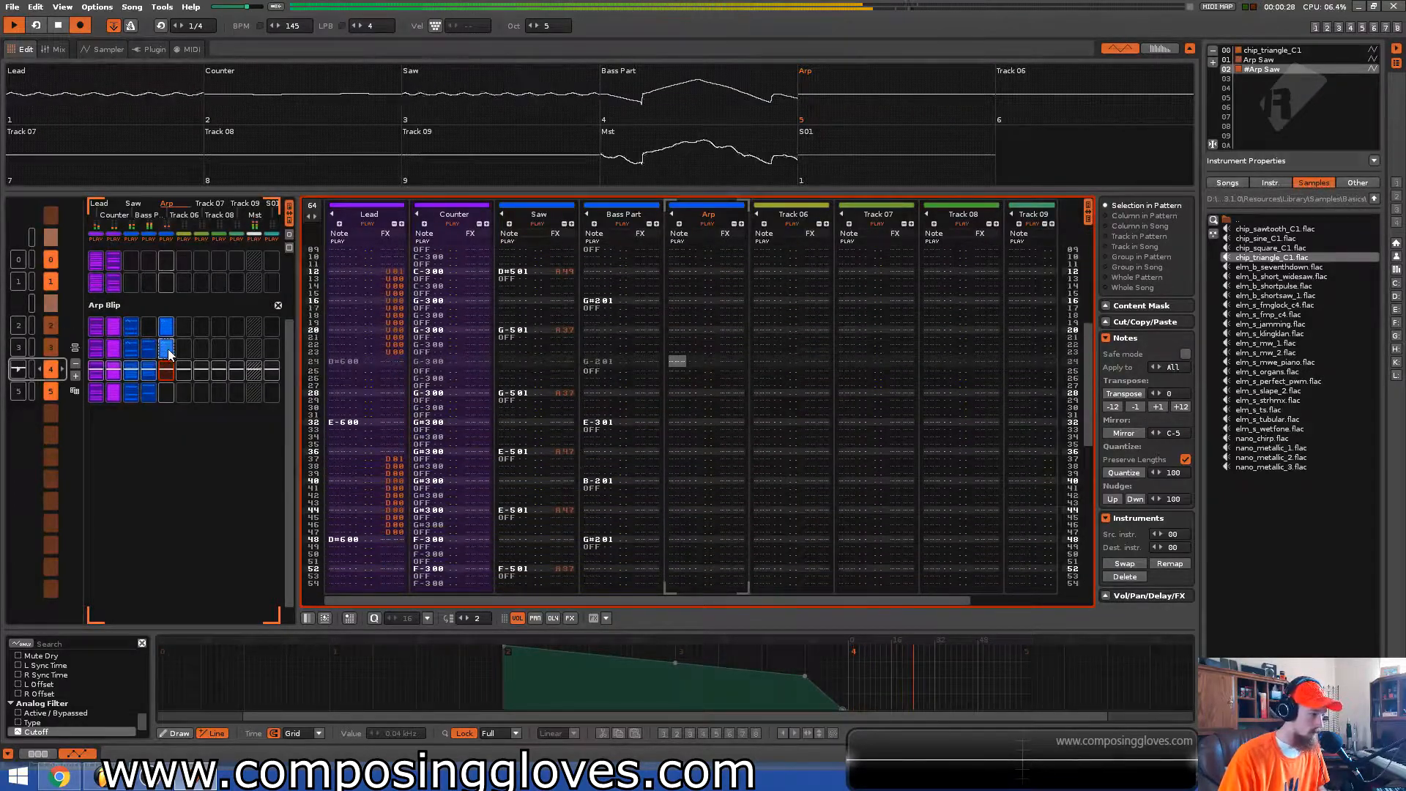
Copy the Arp block of pattern 3 with its cutoff automation into patterns 4 and 5, stop playback and save the song
{"action": "left_click_drag", "start_coordinate": [168, 354], "coordinate": [168, 391]}
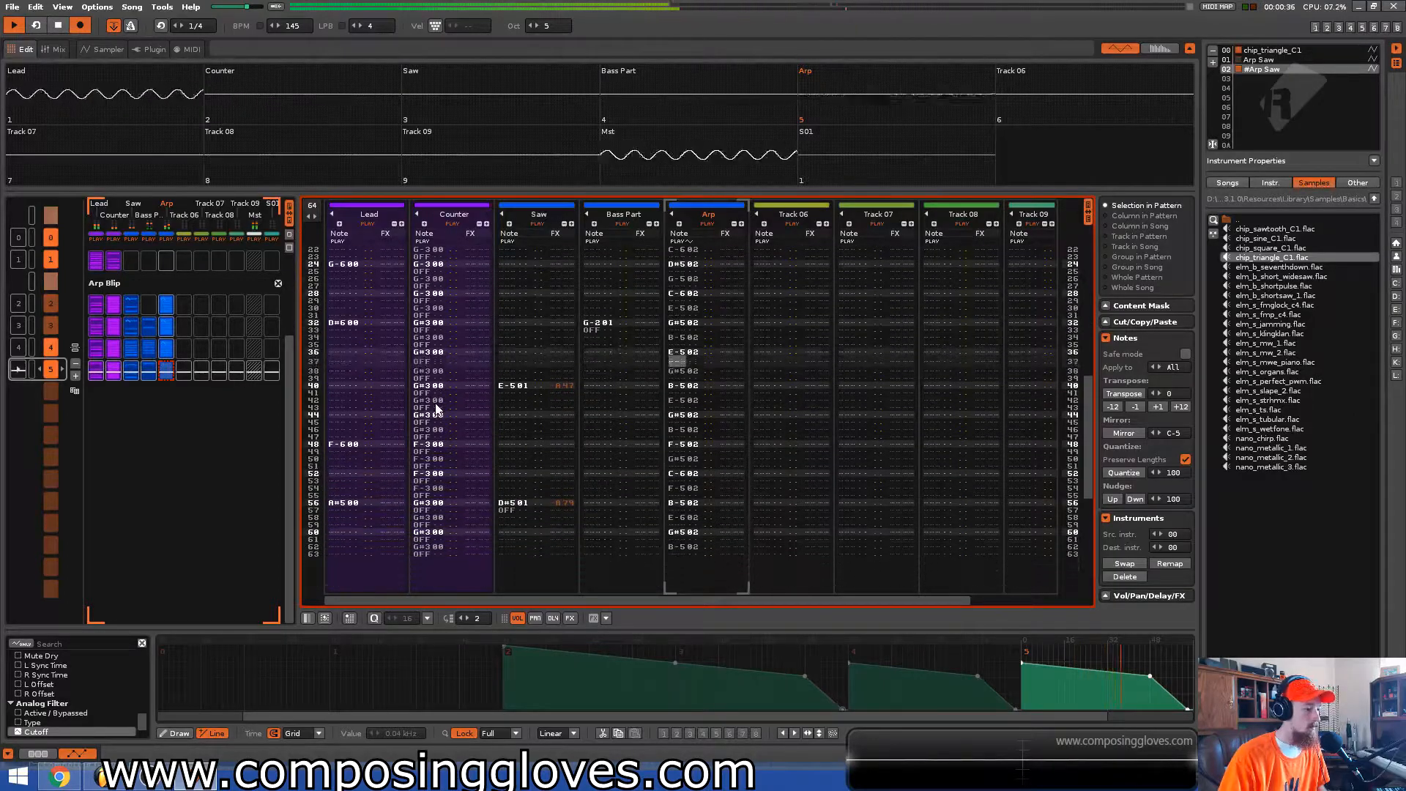
{"action": "key", "text": "space"}
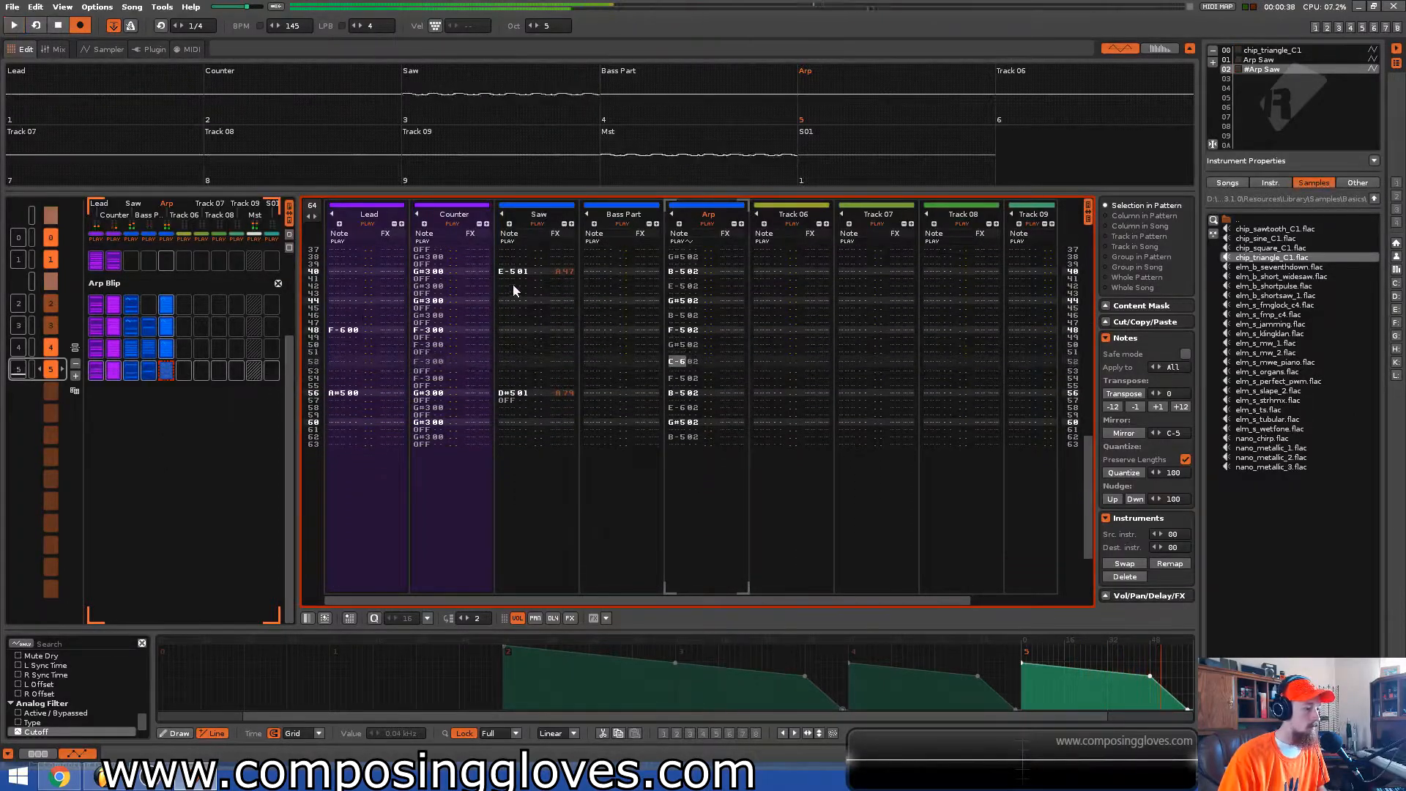
{"action": "left_click", "coordinate": [512, 286]}
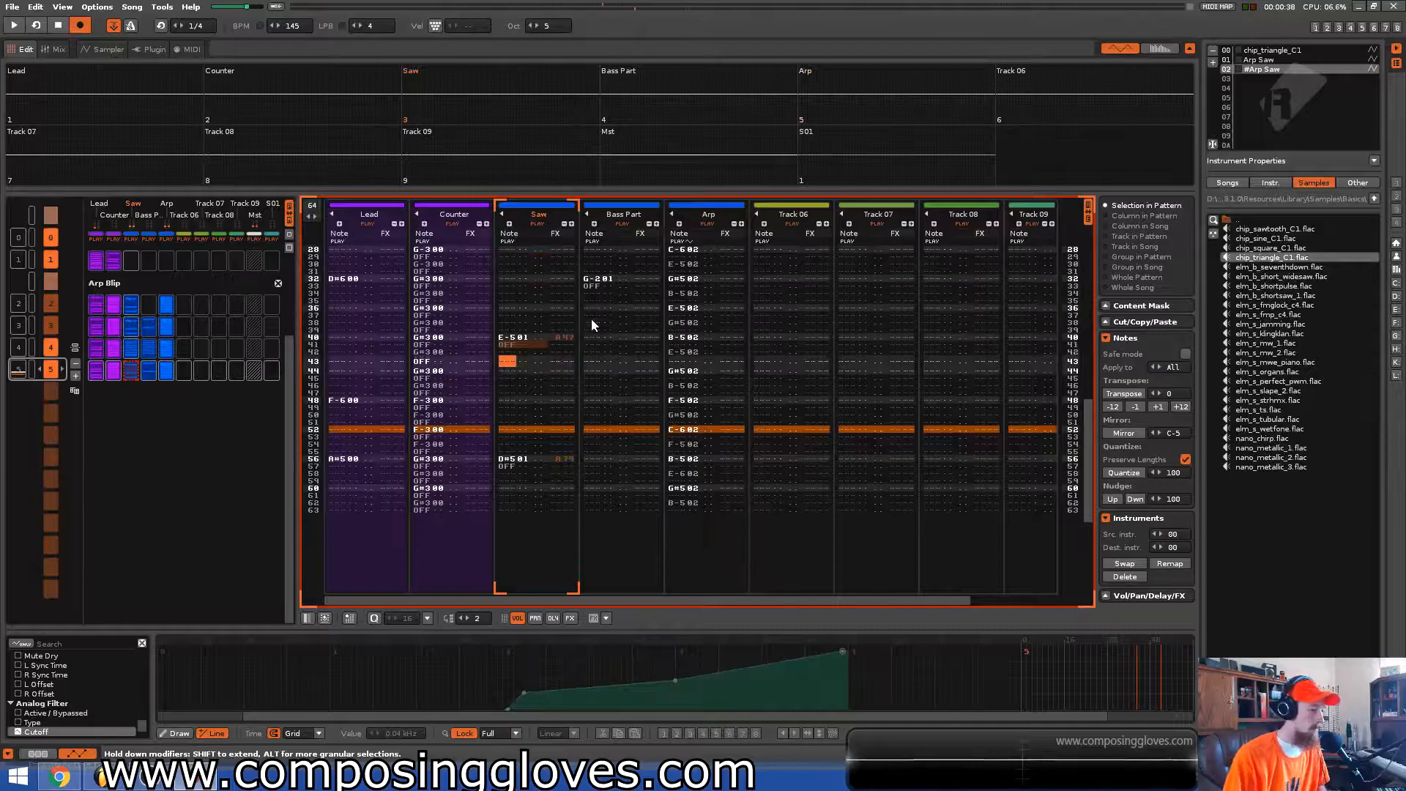
{"action": "key", "text": "ctrl+s"}
Add an empty pattern 6 after the Arp Blip section and start a new section named Drums there
{"action": "scroll", "coordinate": [593, 325], "scroll_direction": "up", "scroll_amount": 8}
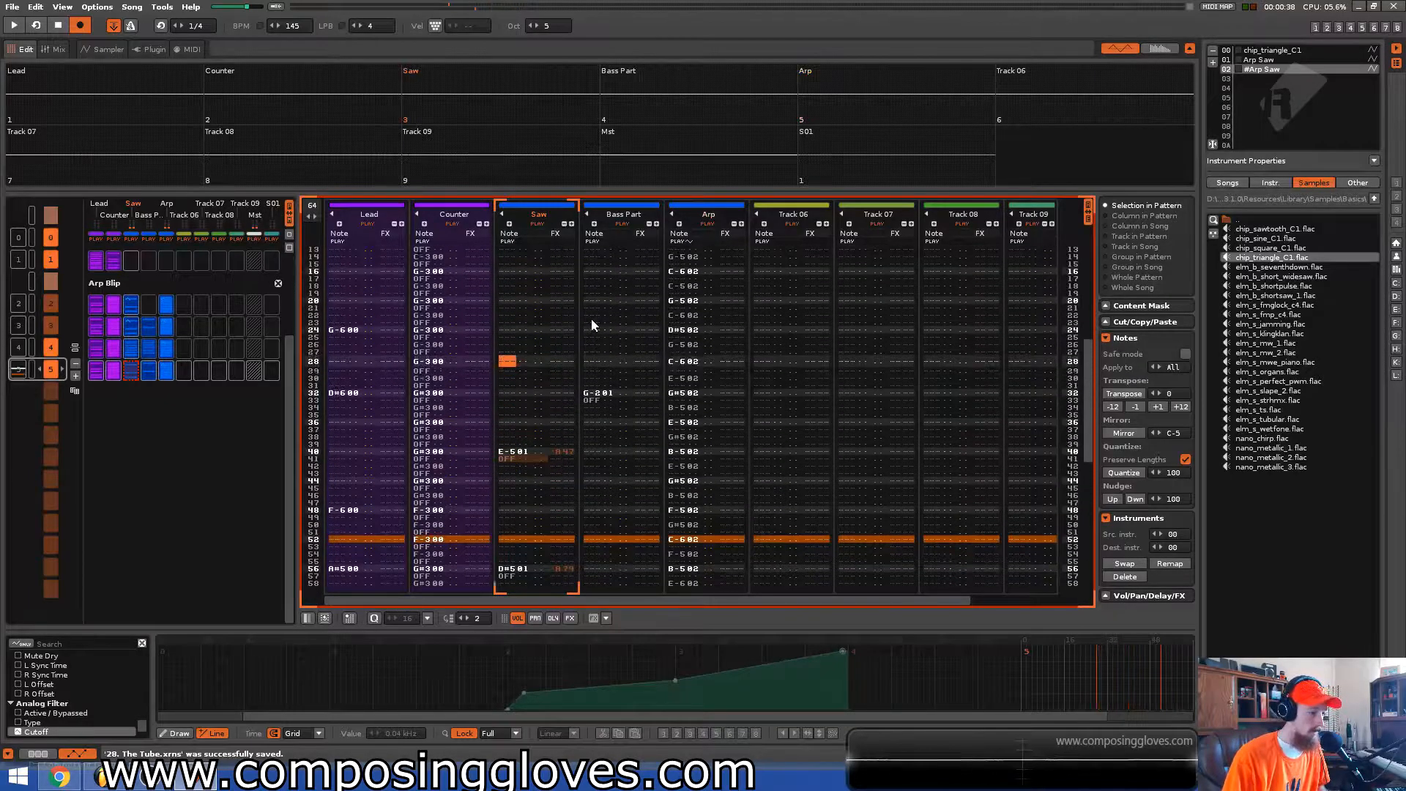
{"action": "key", "text": "space"}
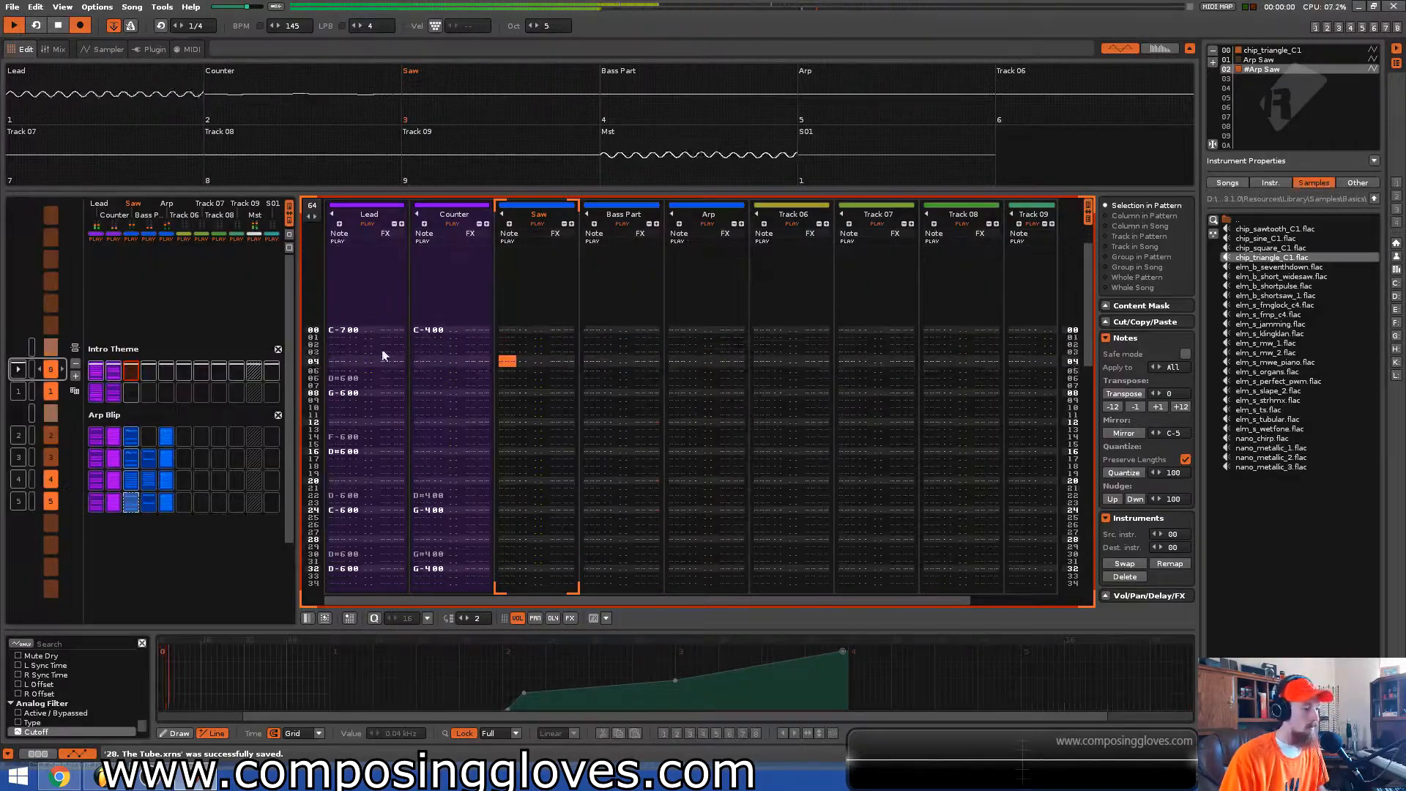
{"action": "left_click", "coordinate": [75, 378]}
{"action": "left_click", "coordinate": [75, 347]}
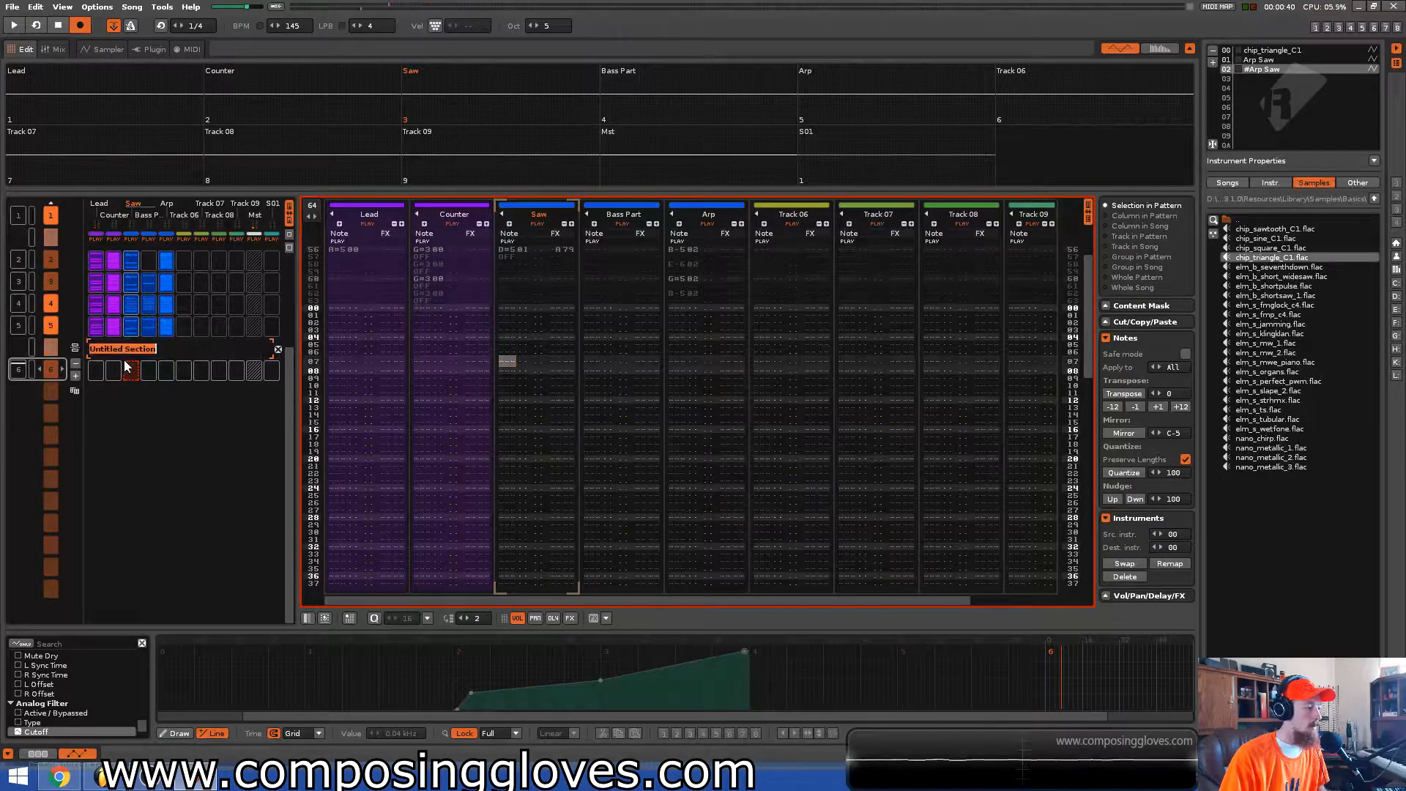
{"action": "type", "text": "Drums"}
{"action": "key", "text": "Return"}
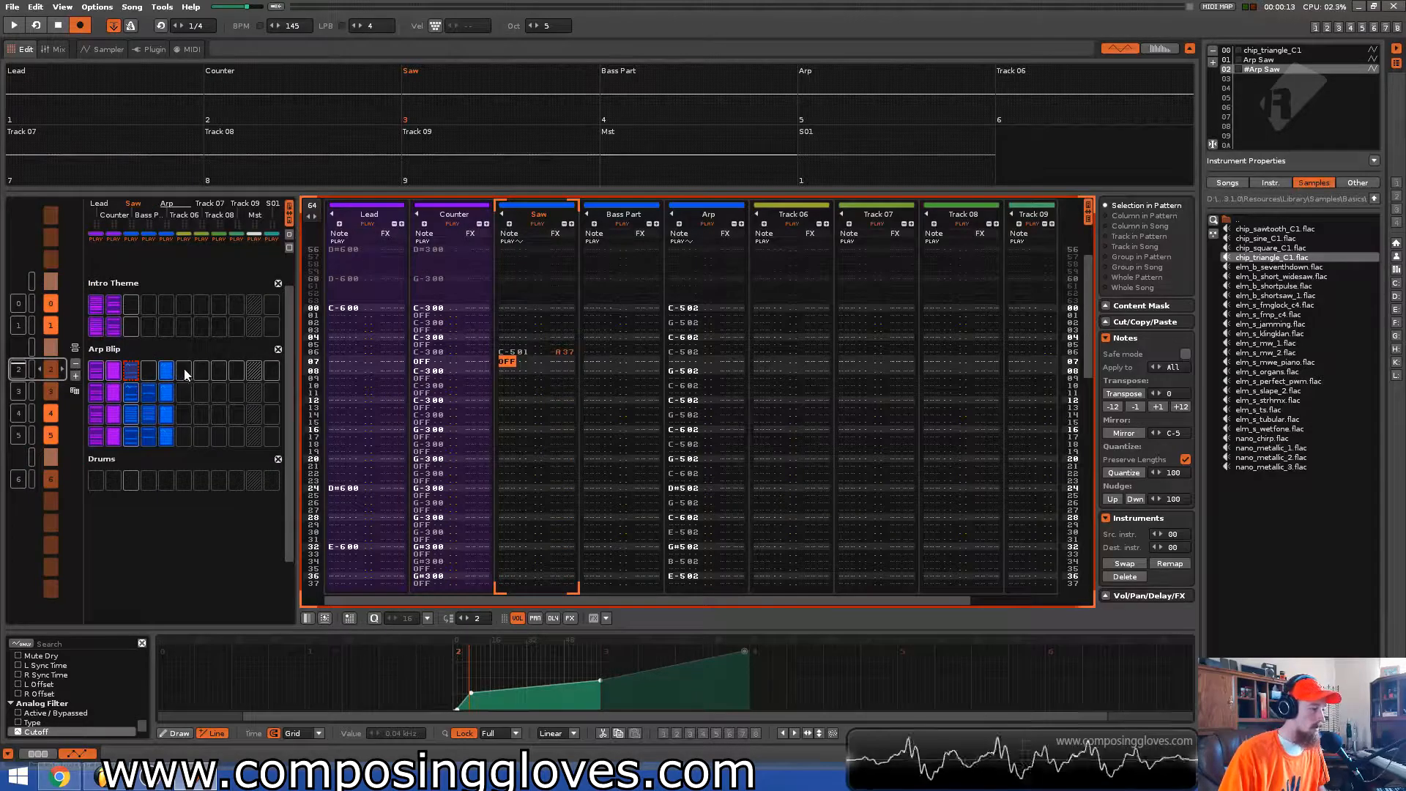
{"action": "left_click", "coordinate": [186, 371]}
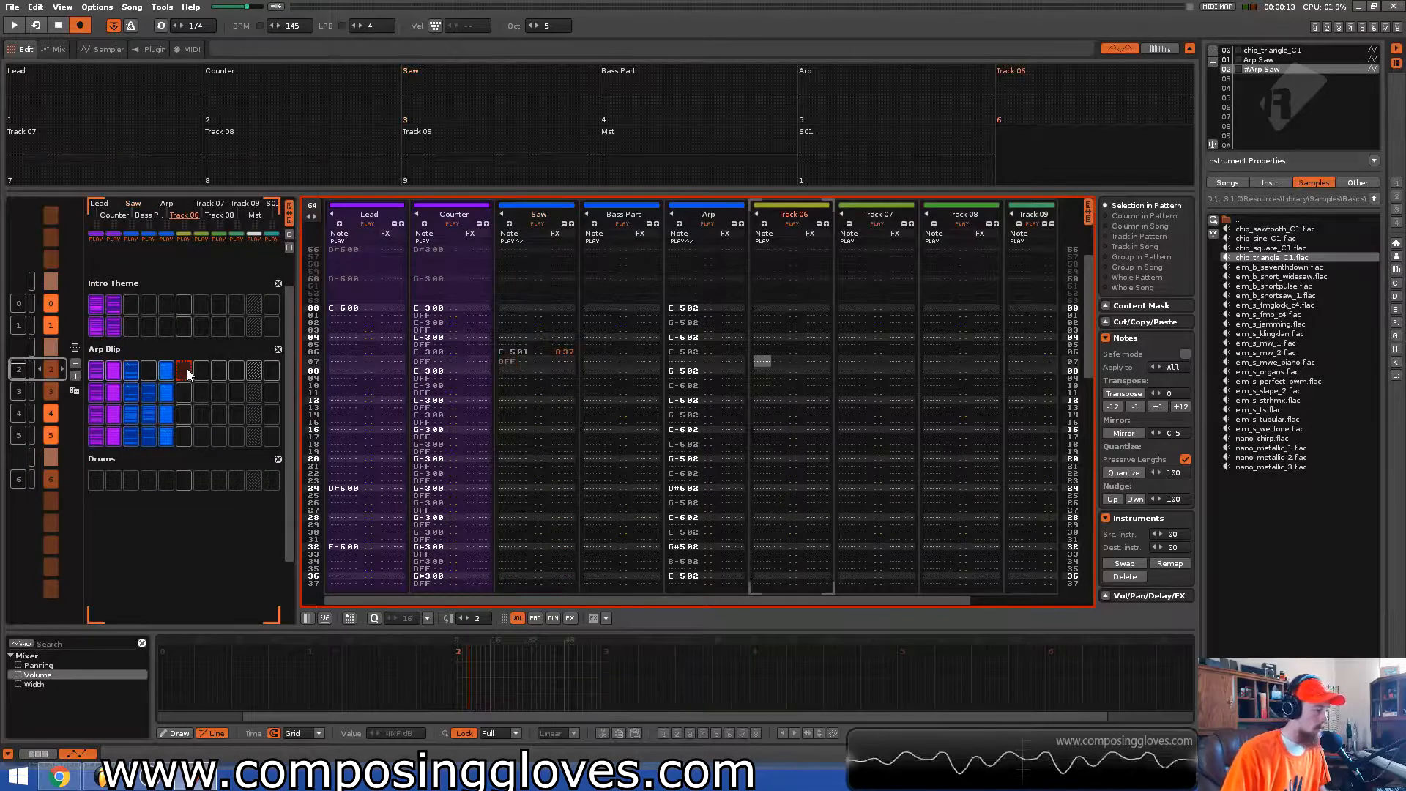
{"action": "left_click", "coordinate": [1260, 78]}
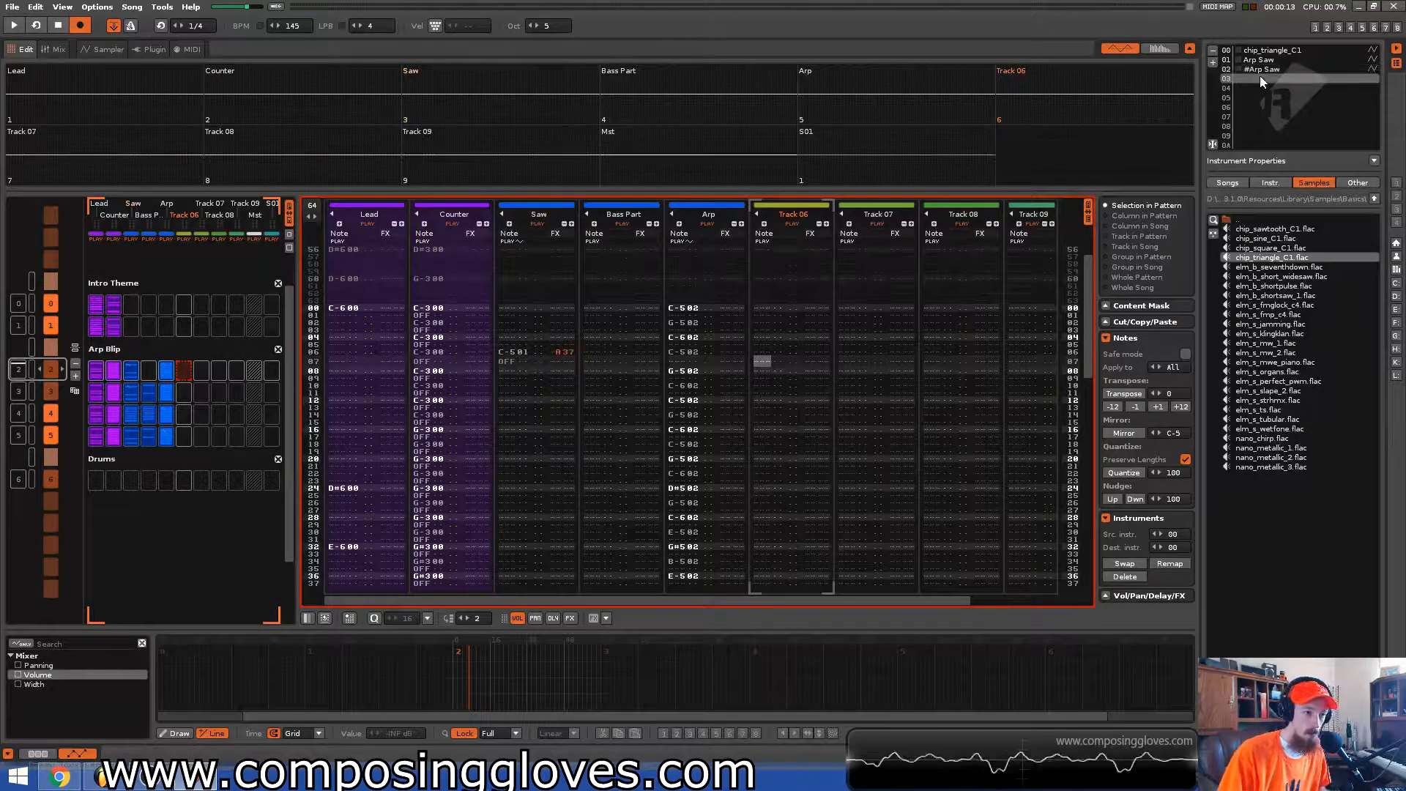
{"action": "left_click", "coordinate": [1275, 70]}
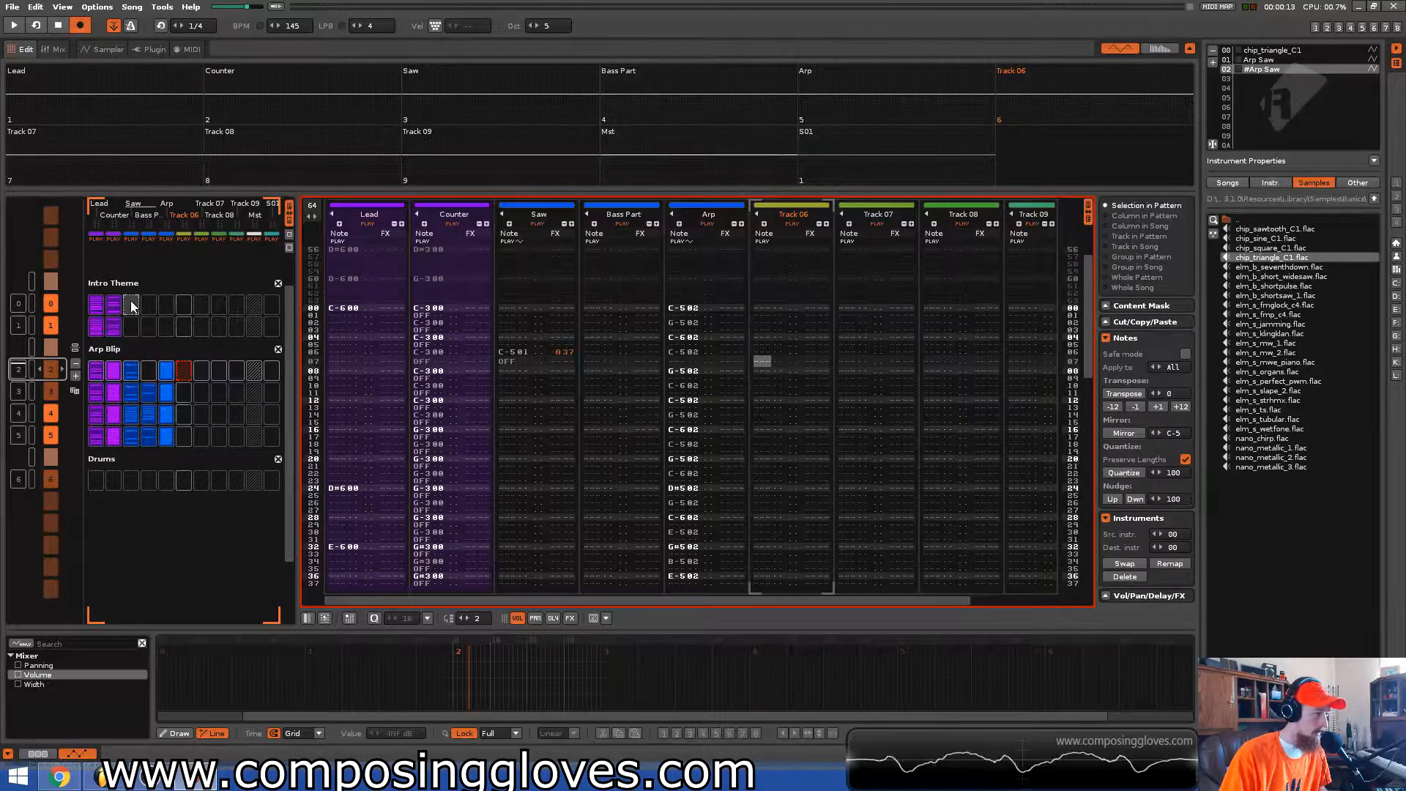
{"action": "left_click", "coordinate": [133, 322]}
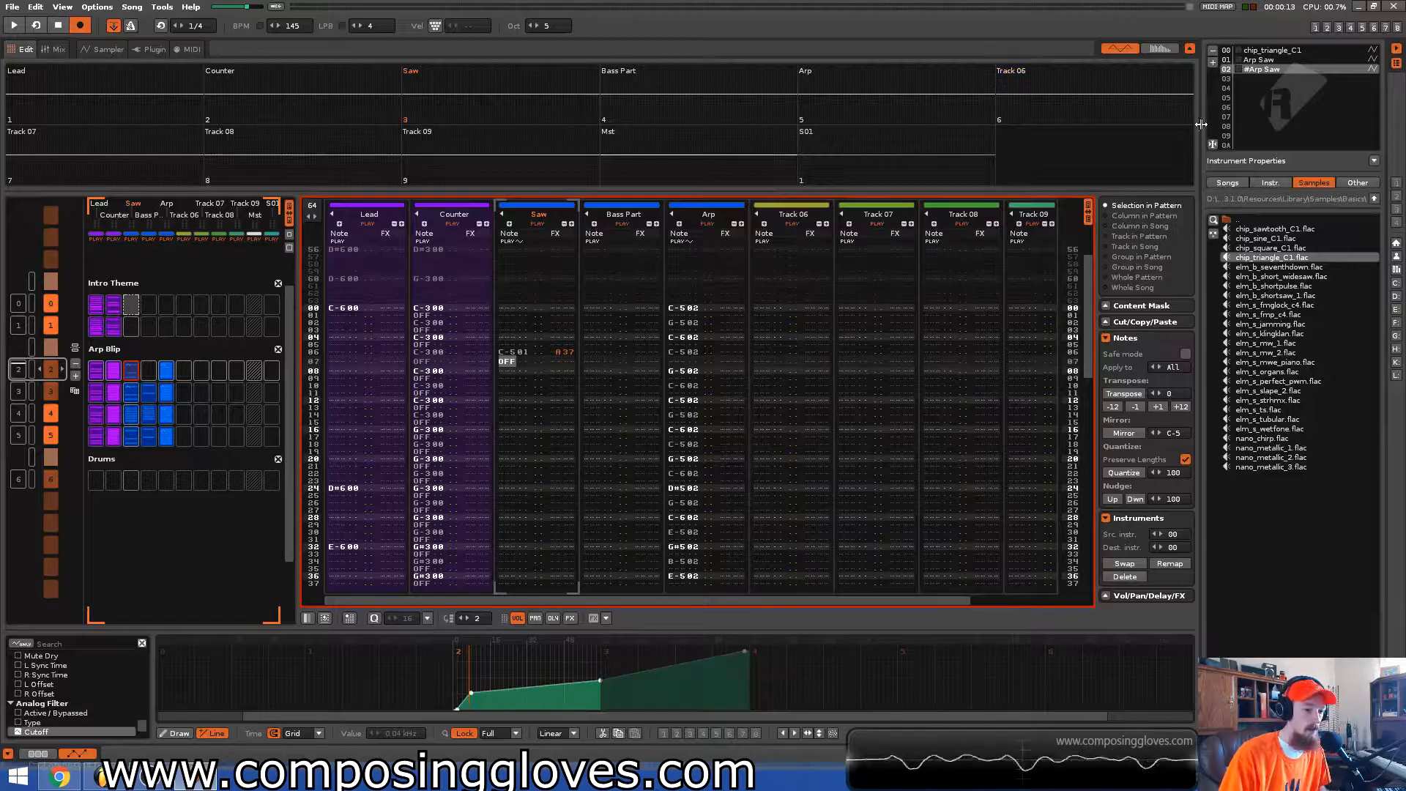
Create a new blank sample for the empty instrument slot 03 in the sampler's waveform editor
{"action": "left_click", "coordinate": [1262, 74]}
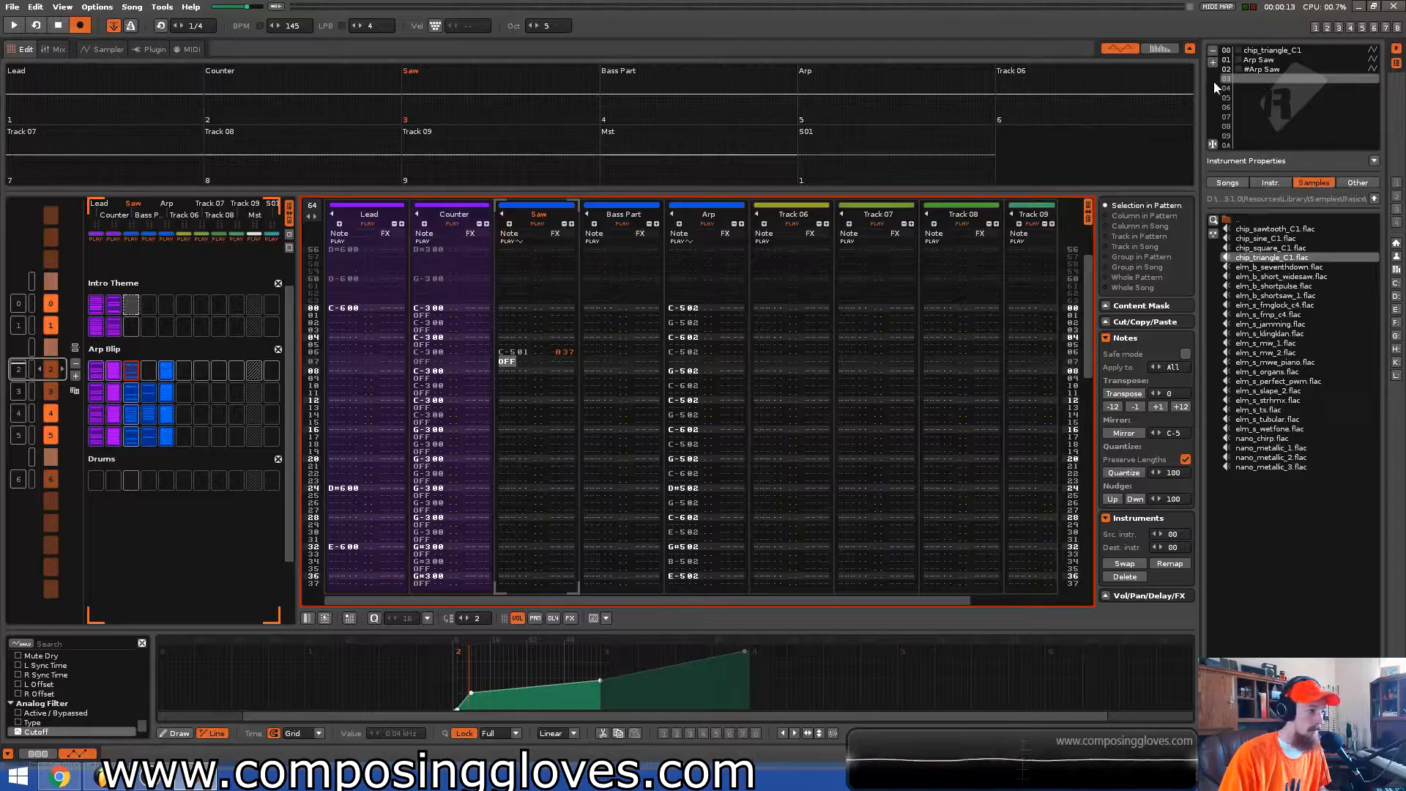
{"action": "left_click", "coordinate": [107, 49]}
{"action": "left_click", "coordinate": [300, 98]}
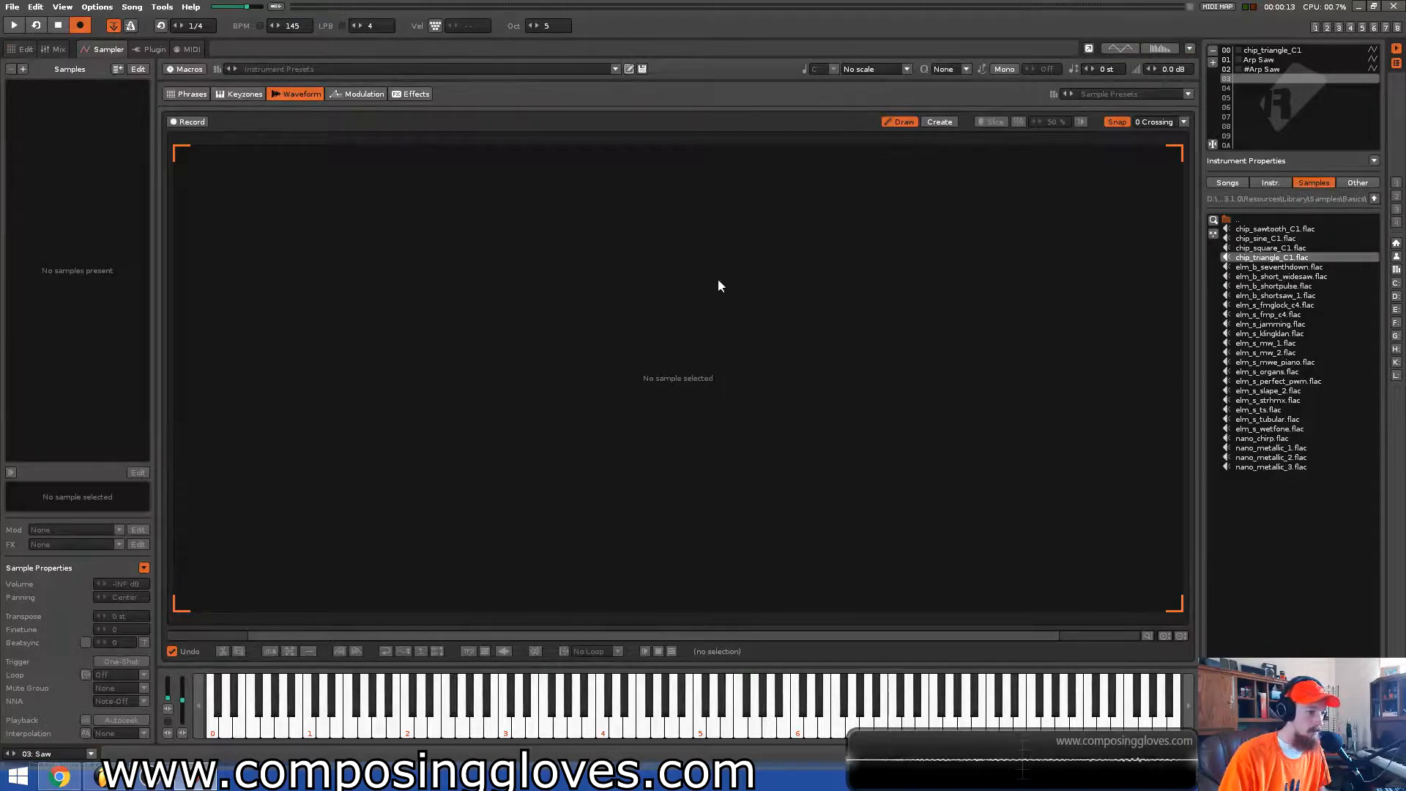
{"action": "double_click", "coordinate": [679, 308]}
{"action": "left_click", "coordinate": [668, 422]}
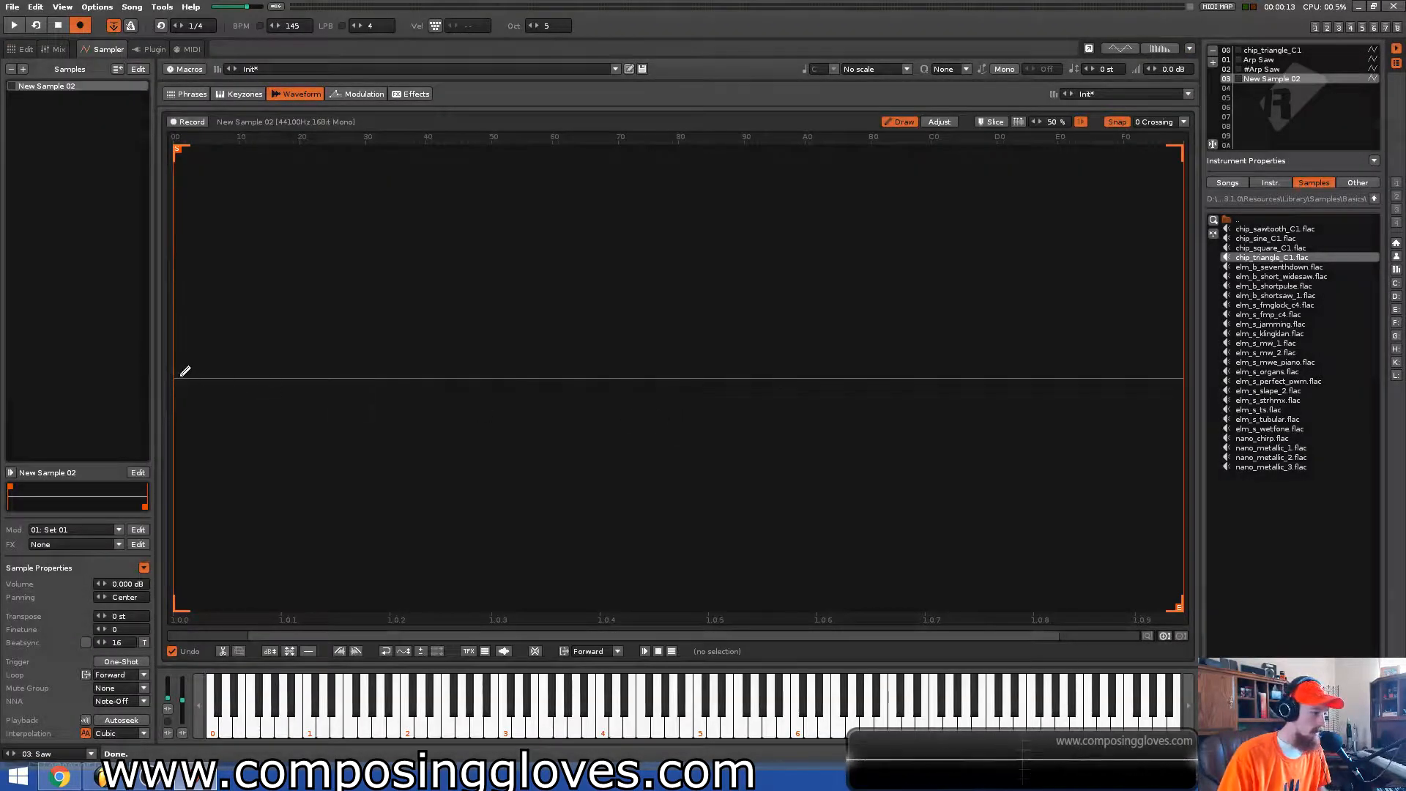
Draw a freehand waveform that rises to a peak before the middle and falls below the centre line near the end, and audition it
{"action": "mouse_move", "coordinate": [181, 374]}
{"action": "left_mouse_down"}
{"action": "mouse_move", "coordinate": [345, 245]}
{"action": "mouse_move", "coordinate": [486, 221]}
{"action": "mouse_move", "coordinate": [605, 149]}
{"action": "mouse_move", "coordinate": [887, 360]}
{"action": "left_mouse_up"}
{"action": "mouse_move", "coordinate": [990, 440]}
{"action": "left_mouse_down"}
{"action": "mouse_move", "coordinate": [1114, 559]}
{"action": "mouse_move", "coordinate": [1170, 575]}
{"action": "mouse_move", "coordinate": [1192, 559]}
{"action": "left_mouse_up"}
{"action": "key", "text": "b"}
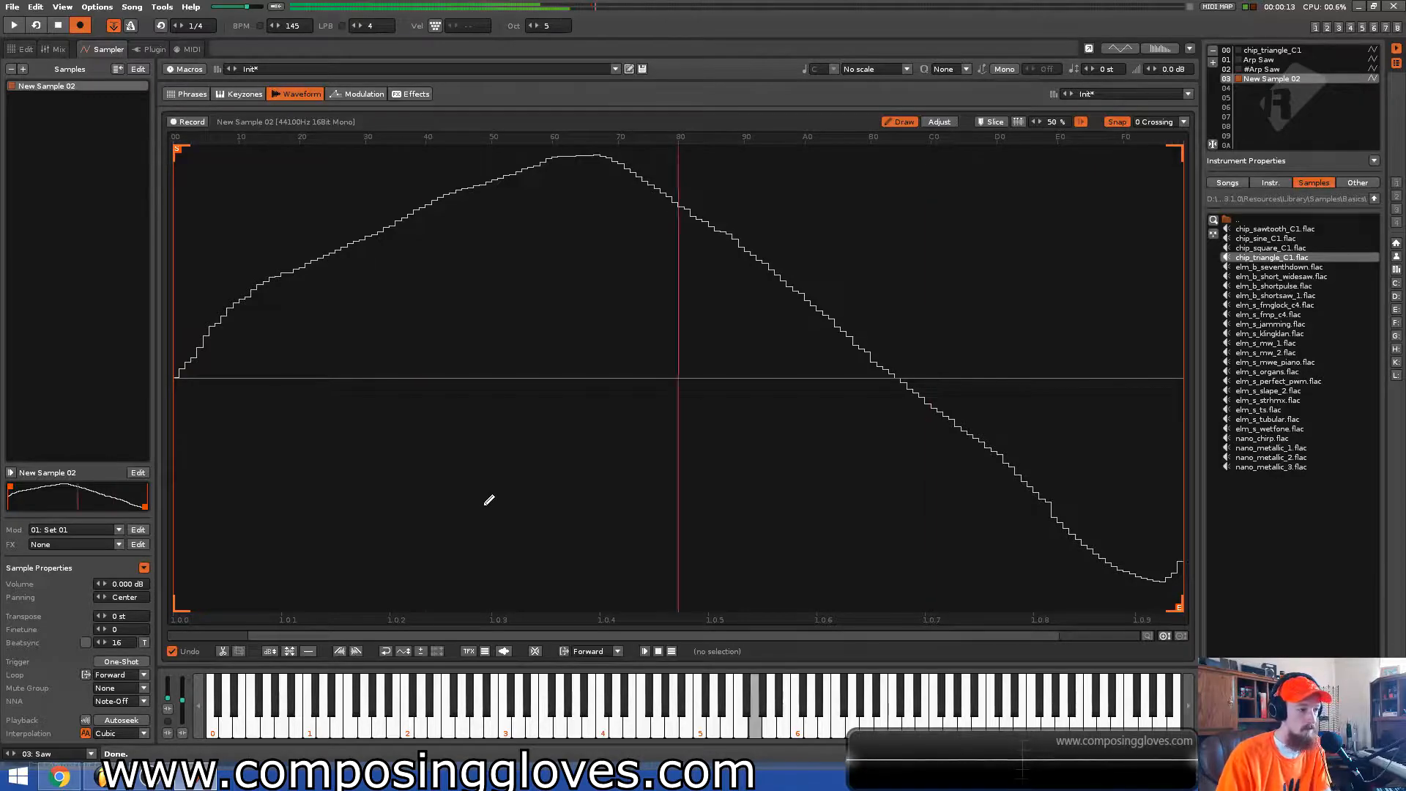
Audition the drawn sample at several pitches and return to the pattern editor
{"action": "key", "text": "n"}
{"action": "key", "text": "n"}
{"action": "key", "text": "b"}
{"action": "key", "text": "v"}
{"action": "key", "text": "c"}
{"action": "left_click", "coordinate": [26, 49]}
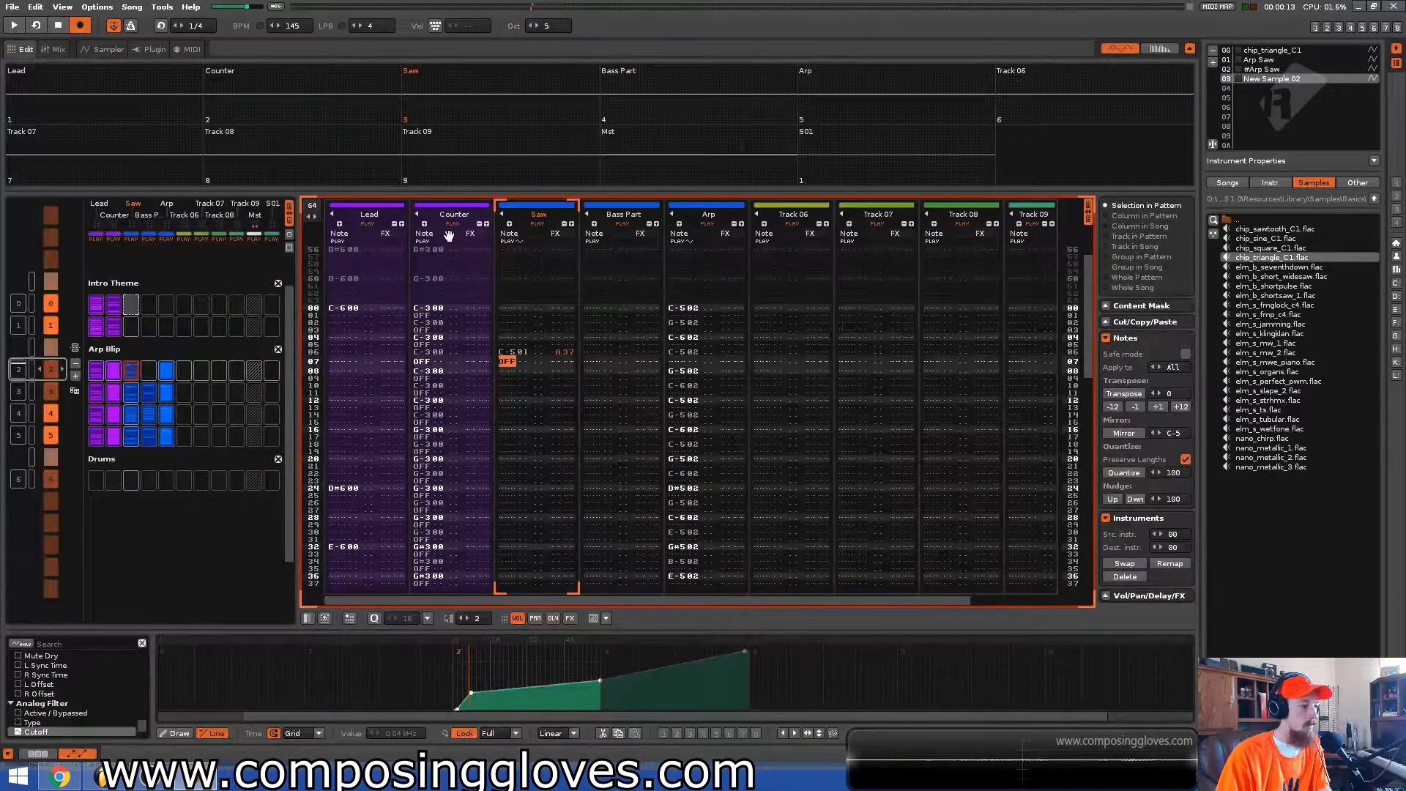
{"action": "key", "text": "b"}
{"action": "key", "text": "b"}
{"action": "key", "text": "ctrl+z"}
{"action": "key", "text": "ctrl+z"}
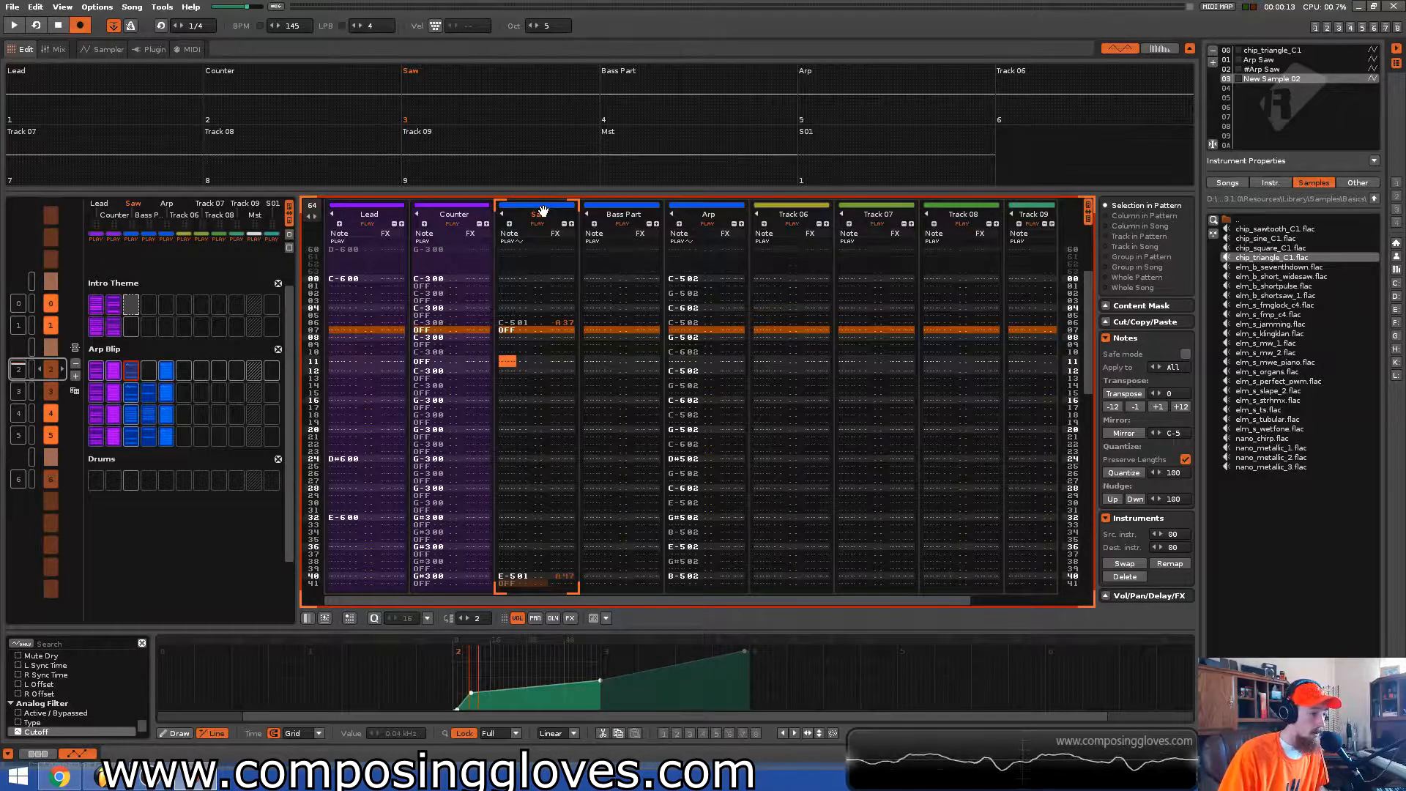
Show the track effect chains, leave edit mode and audition the new sample through the Arp, Bass Part and Saw tracks
{"action": "left_click", "coordinate": [709, 213]}
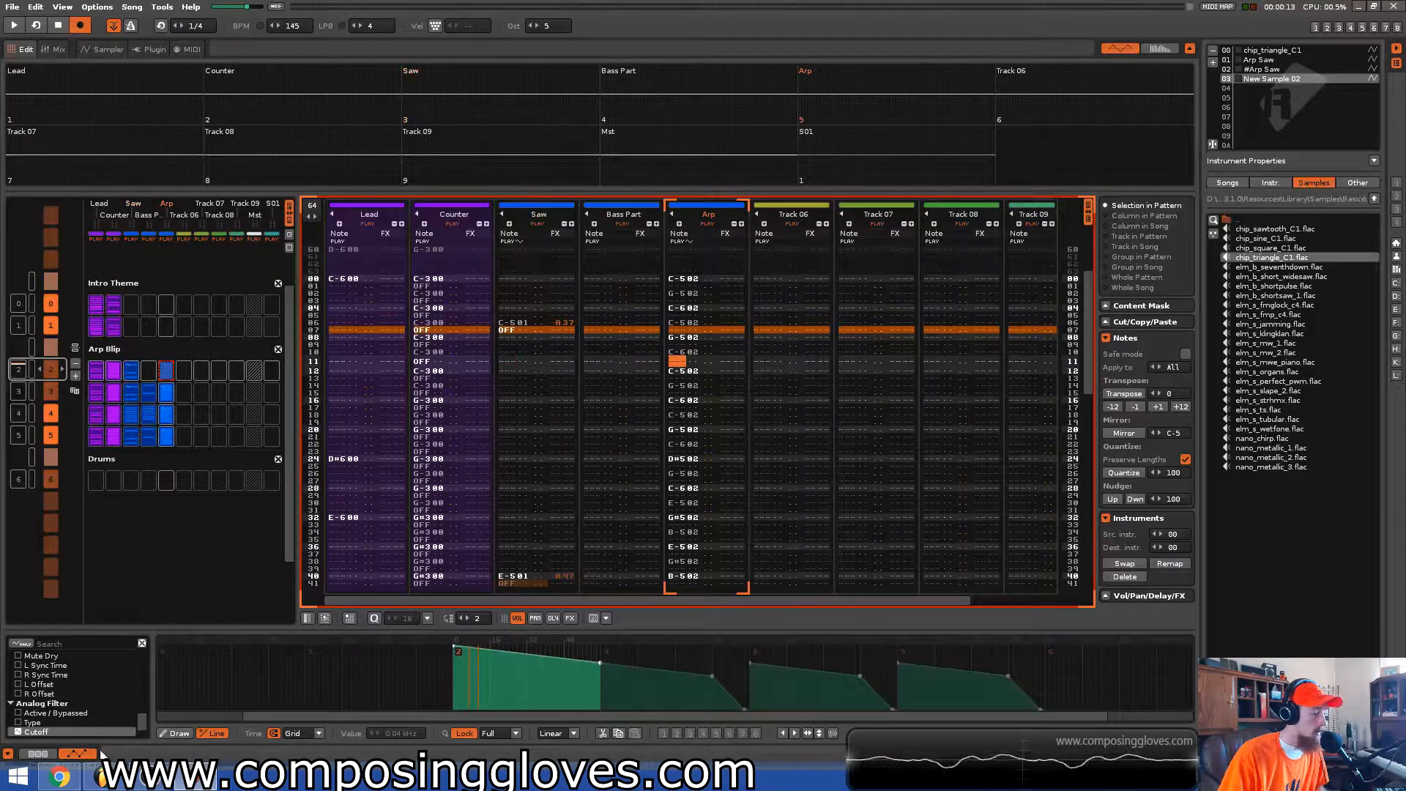
{"action": "left_click", "coordinate": [46, 756]}
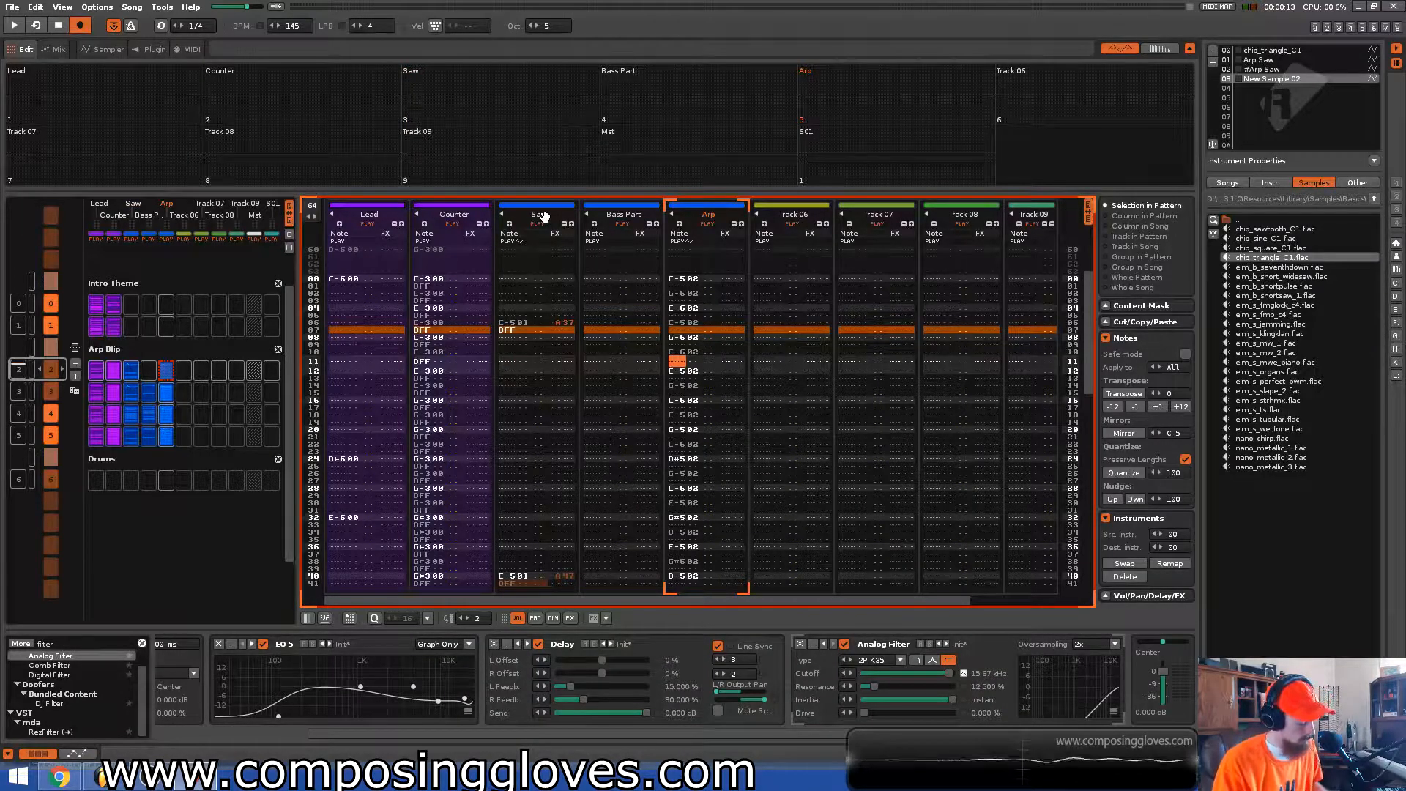
{"action": "key", "text": "Escape"}
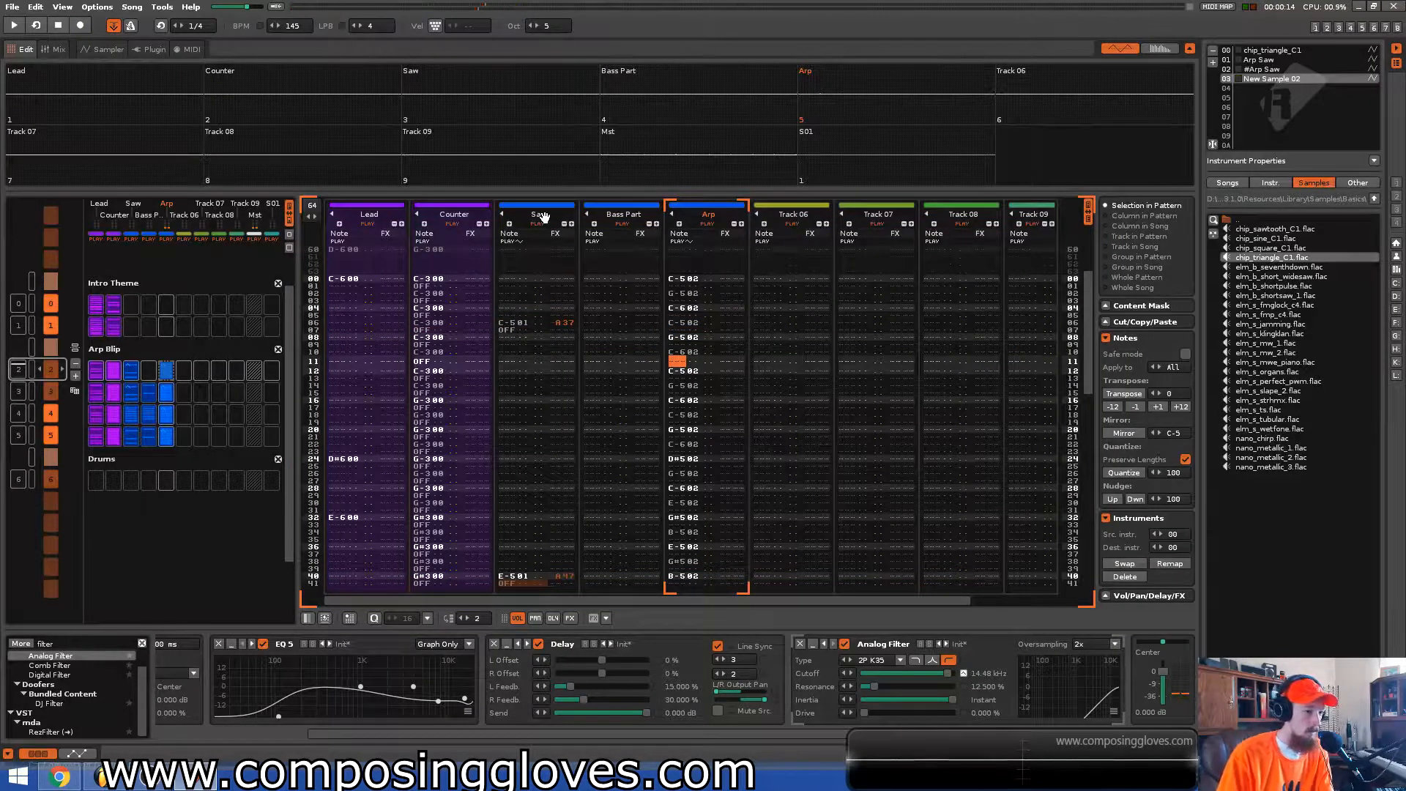
{"action": "left_click", "coordinate": [621, 219]}
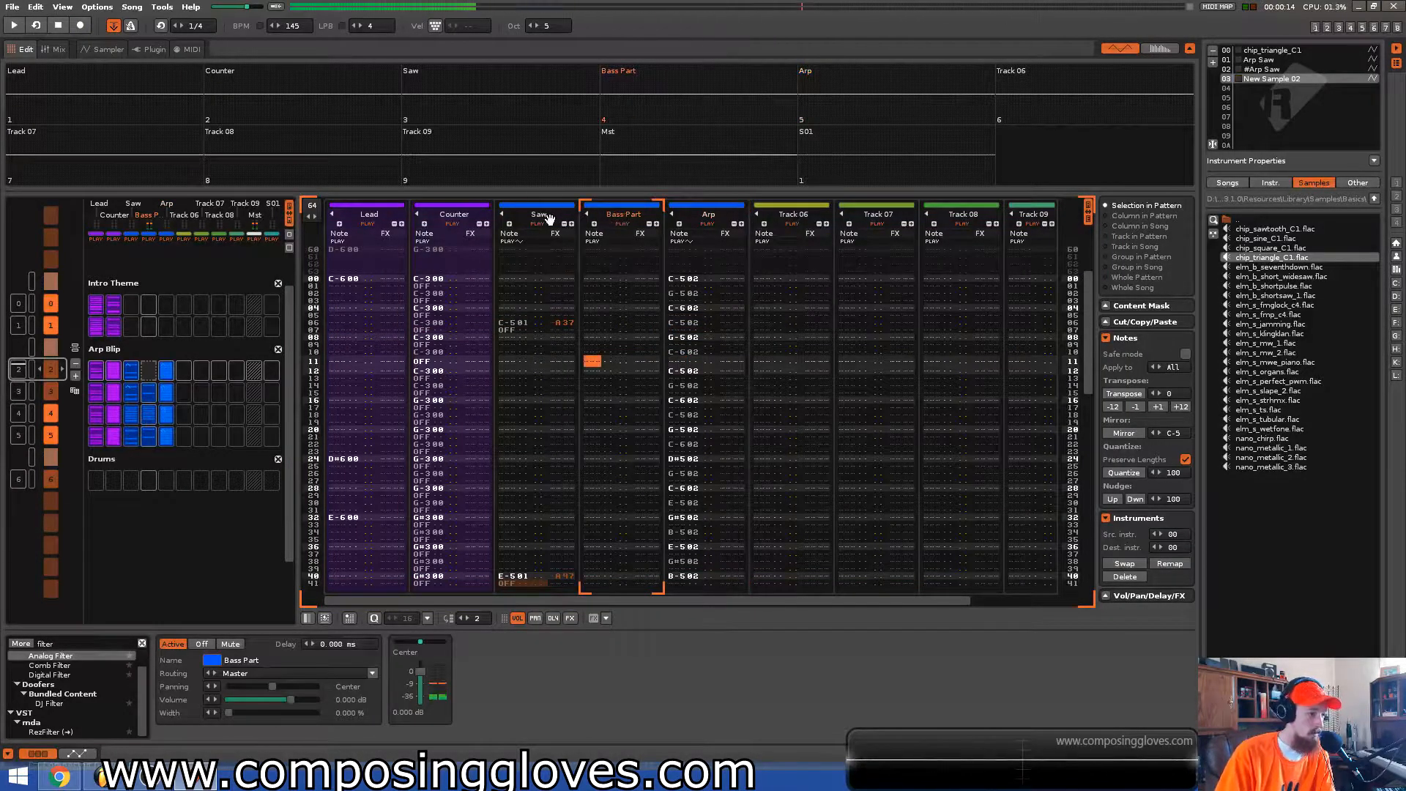
{"action": "left_click", "coordinate": [549, 219]}
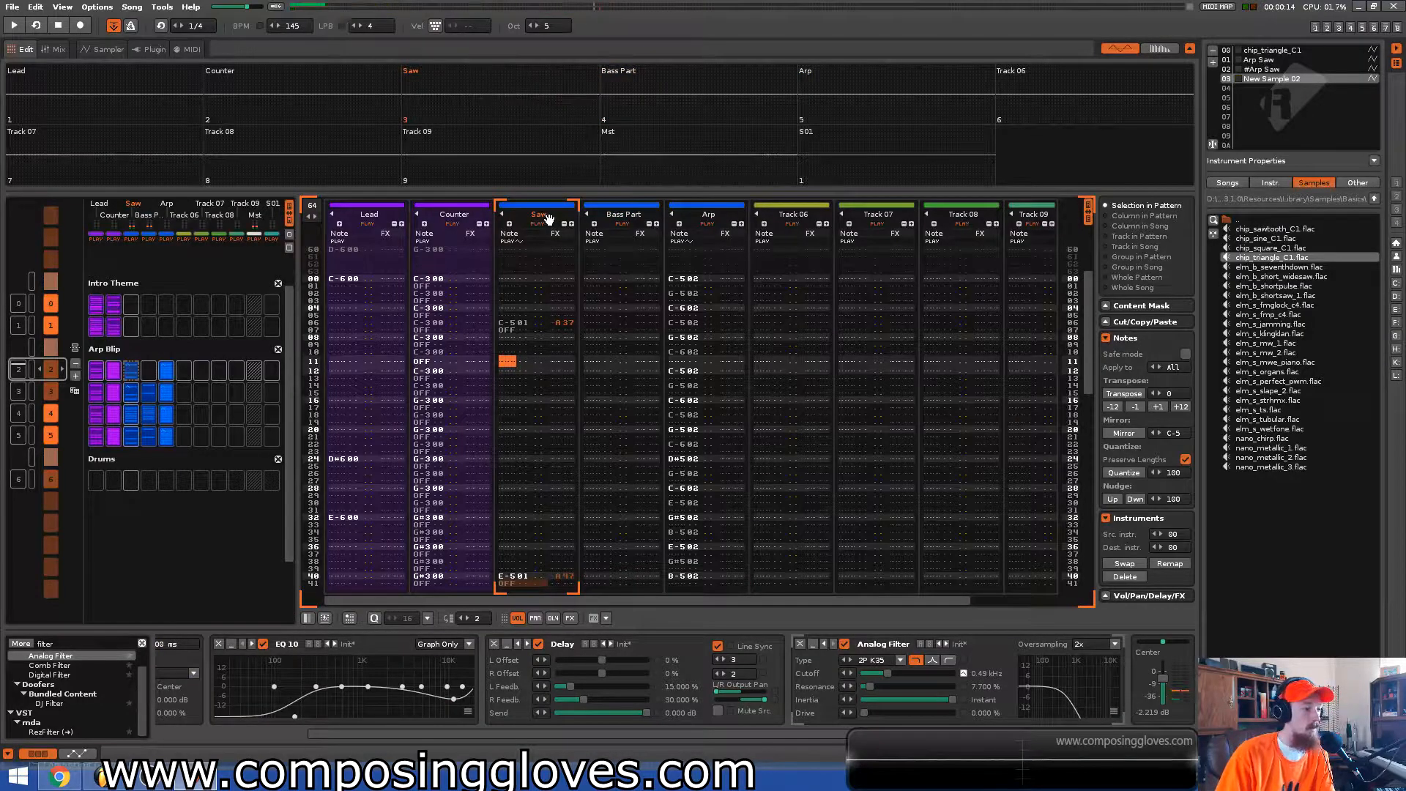
{"action": "left_click", "coordinate": [721, 219]}
{"action": "left_click", "coordinate": [553, 218]}
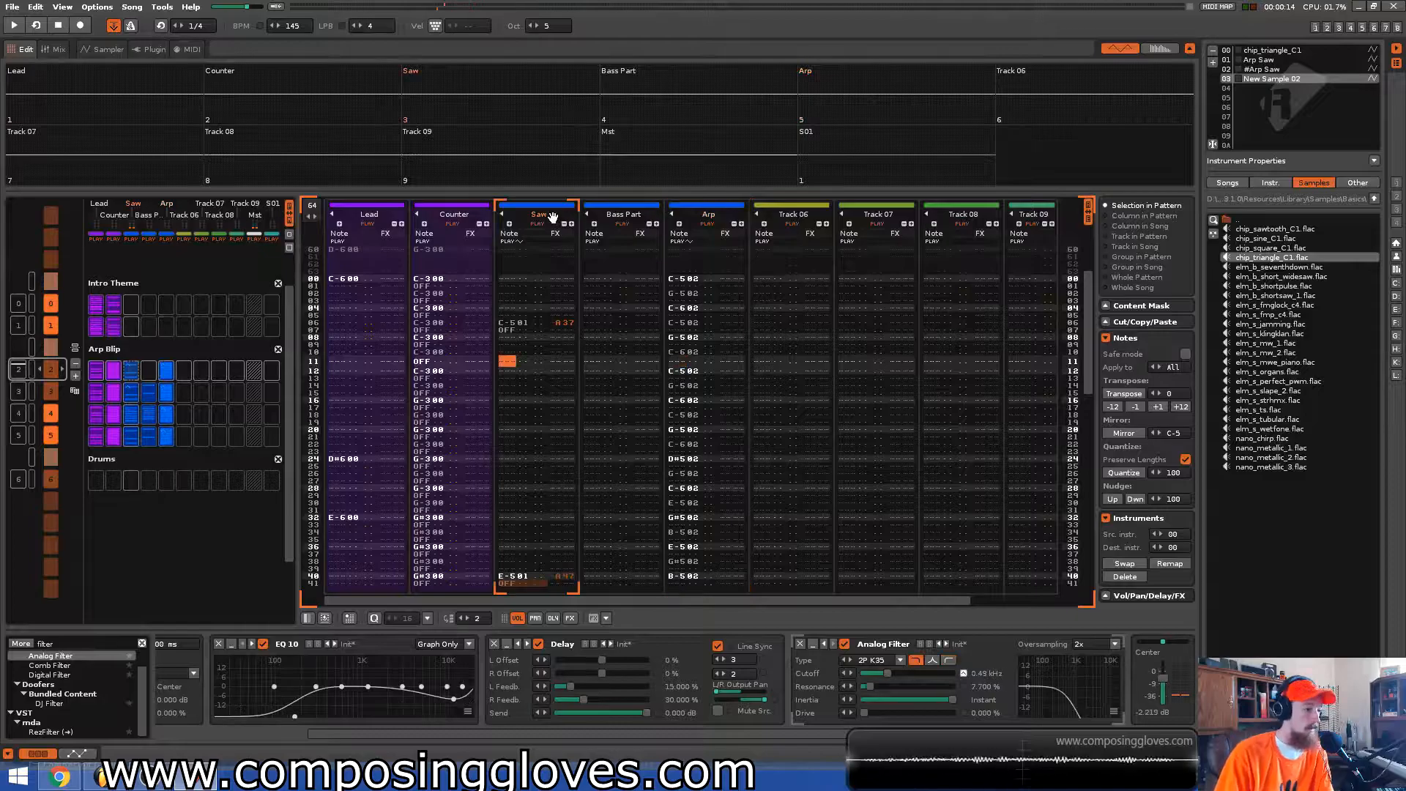
Insert a new track after the Saw track and name it Pad
{"action": "key", "text": "ctrl+t"}
{"action": "double_click", "coordinate": [643, 215]}
{"action": "type", "text": "S"}
{"action": "type", "text": "Pad"}
{"action": "key", "text": "Return"}
{"action": "left_click_drag", "start_coordinate": [605, 291], "coordinate": [551, 303]}
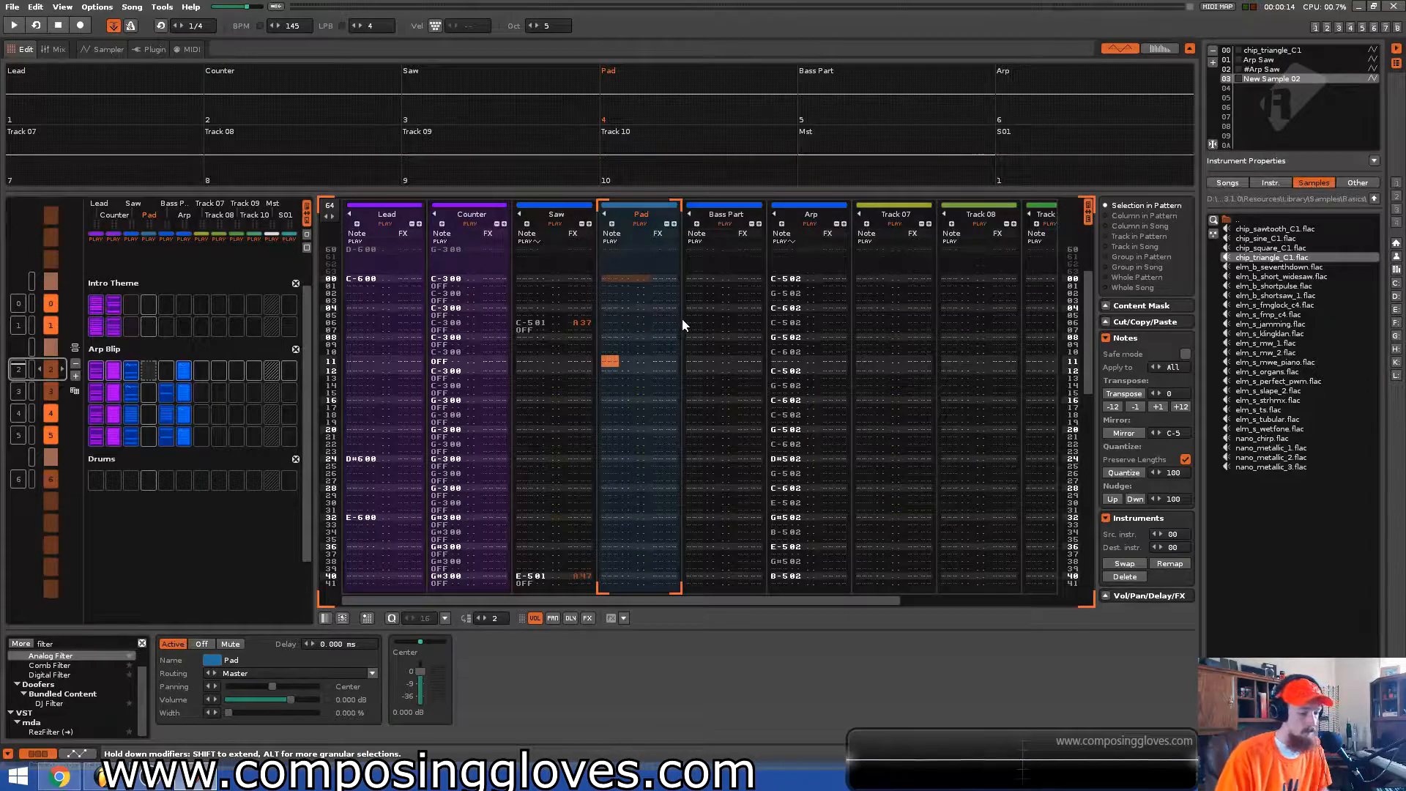
{"action": "scroll", "coordinate": [683, 325], "scroll_direction": "up", "scroll_amount": 6}
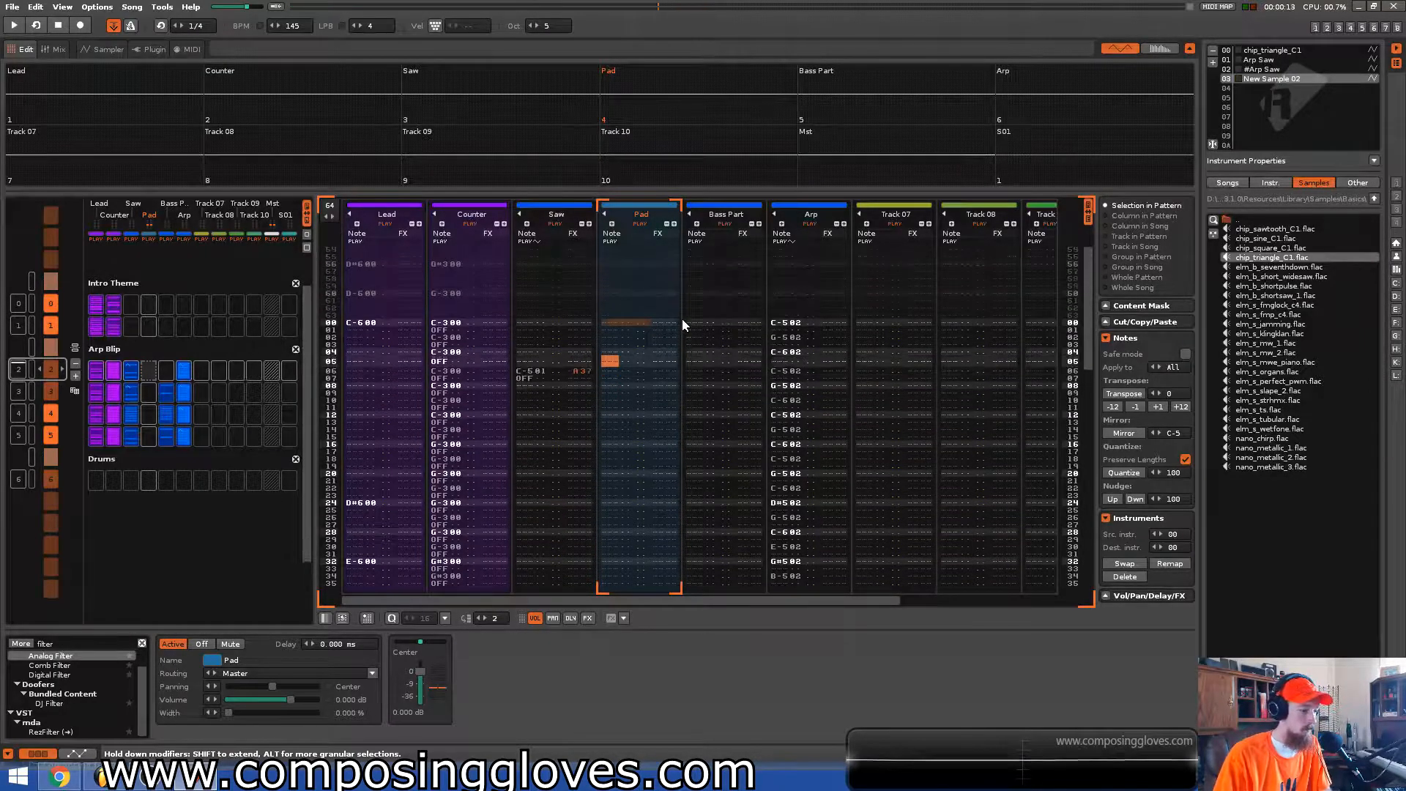
{"action": "left_click", "coordinate": [561, 212]}
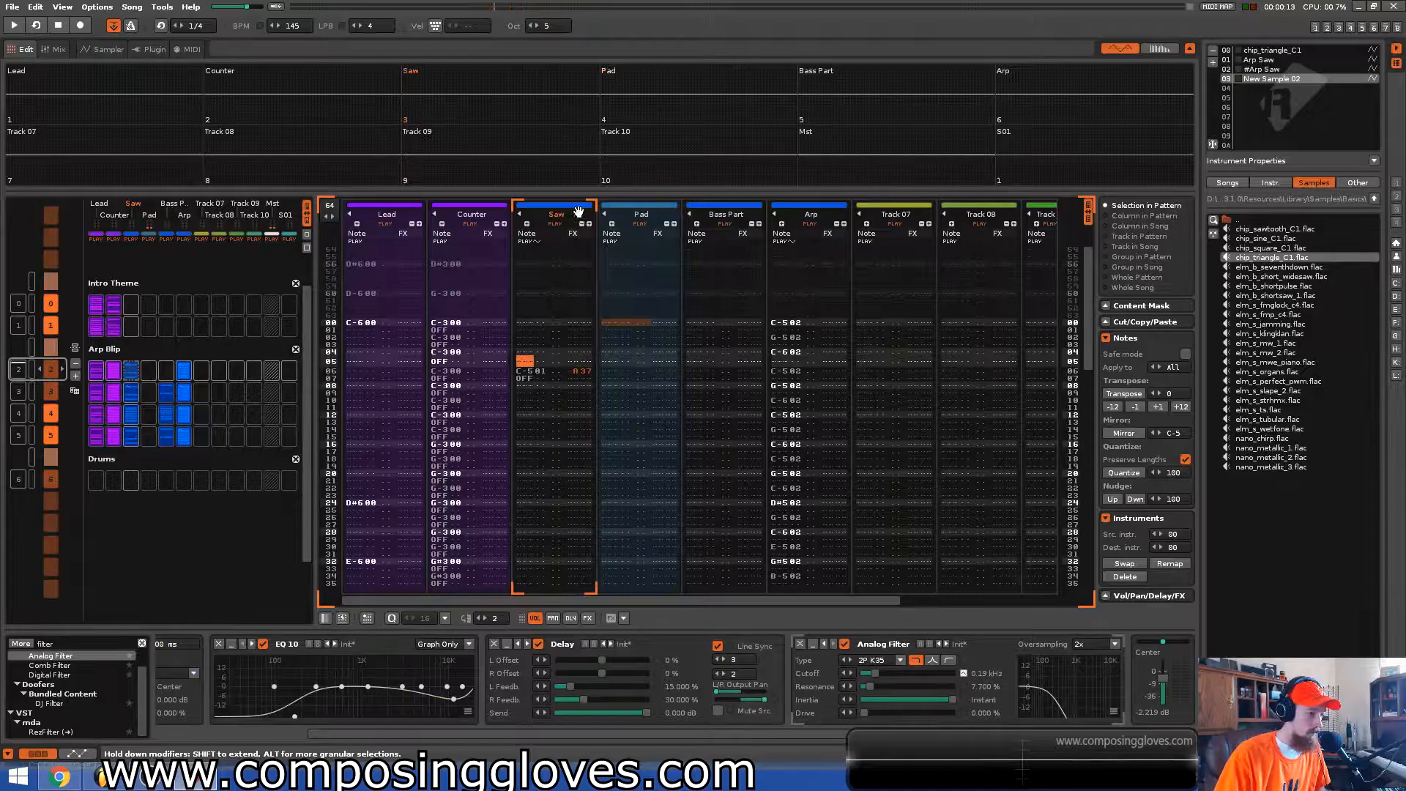
{"action": "key", "text": "Tab"}
{"action": "left_click", "coordinate": [558, 219]}
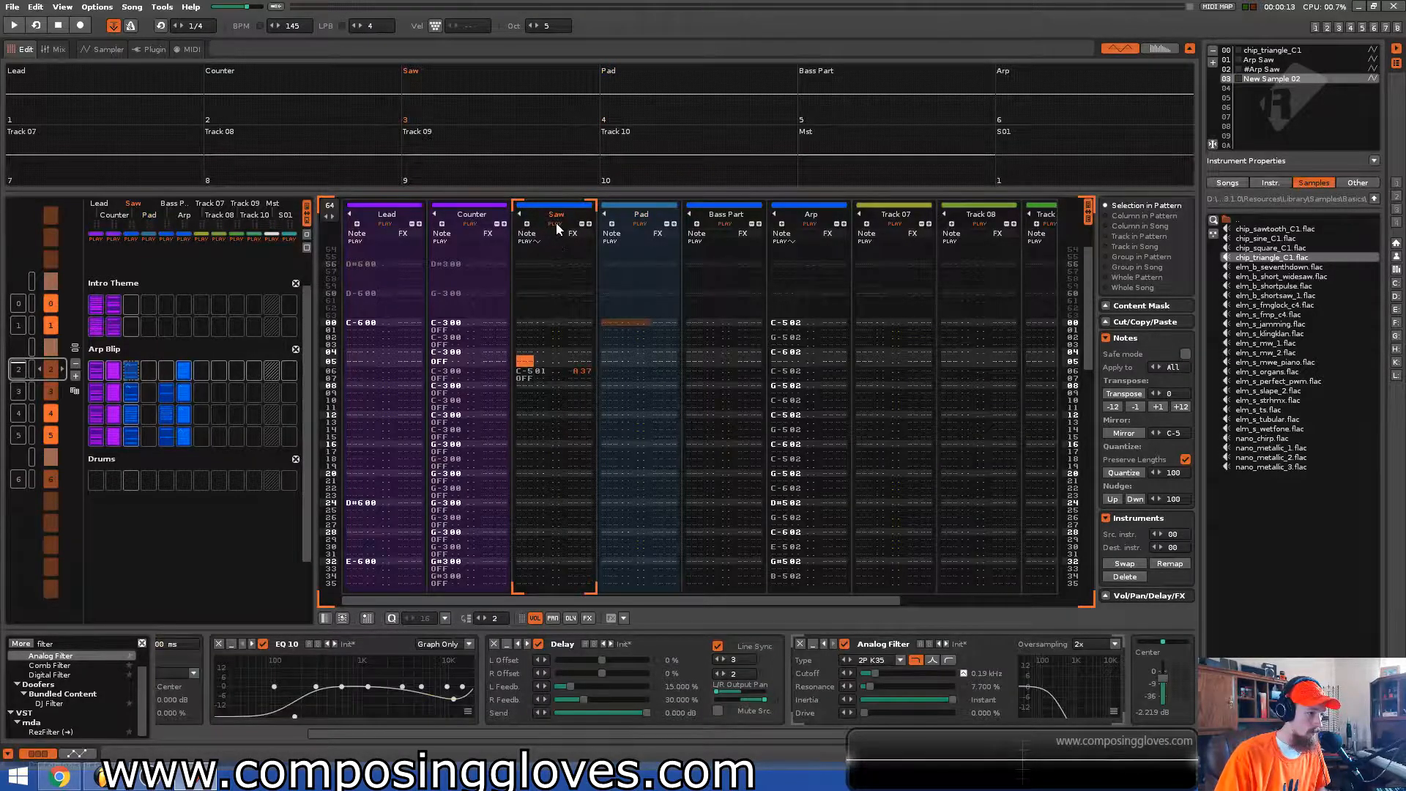
{"action": "right_click", "coordinate": [557, 225]}
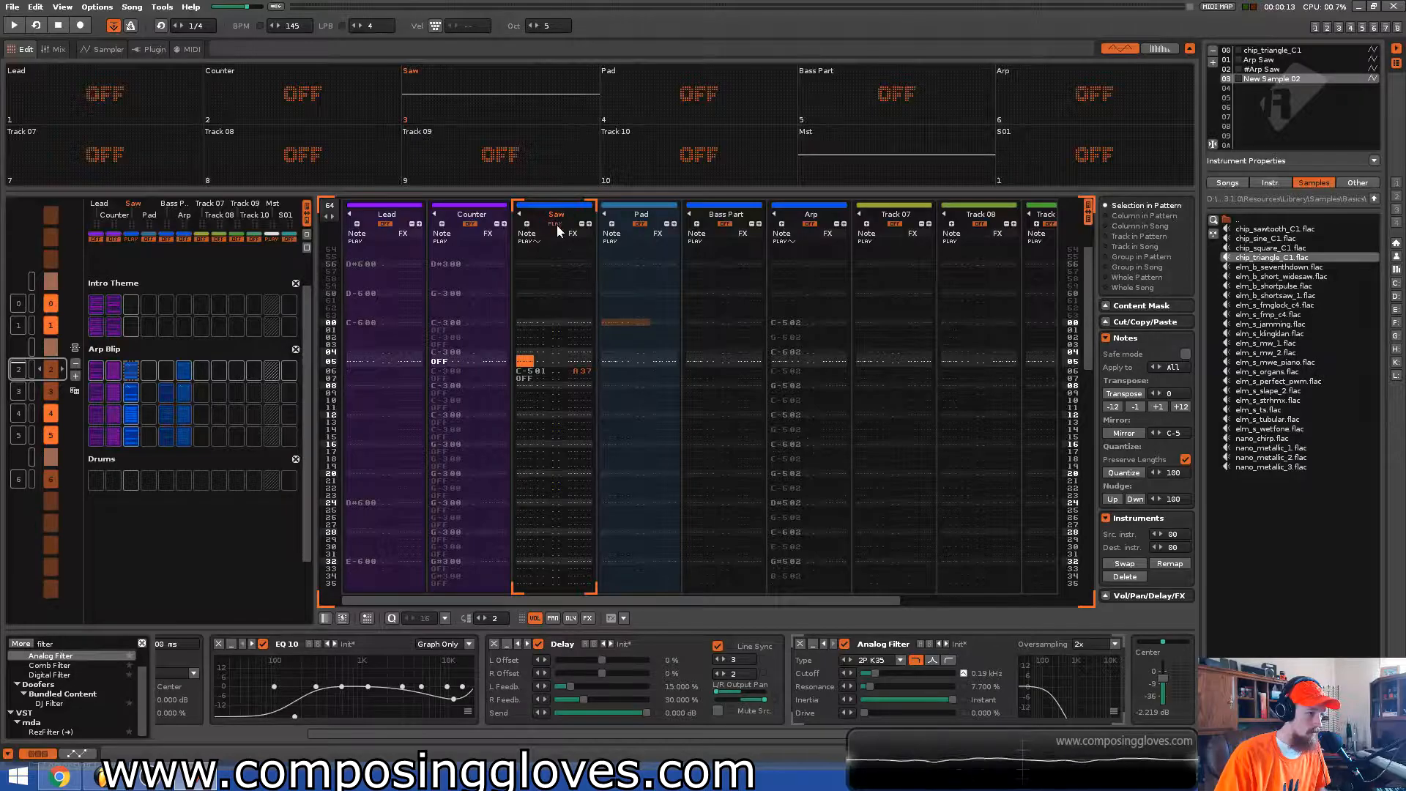
{"action": "left_click", "coordinate": [555, 224]}
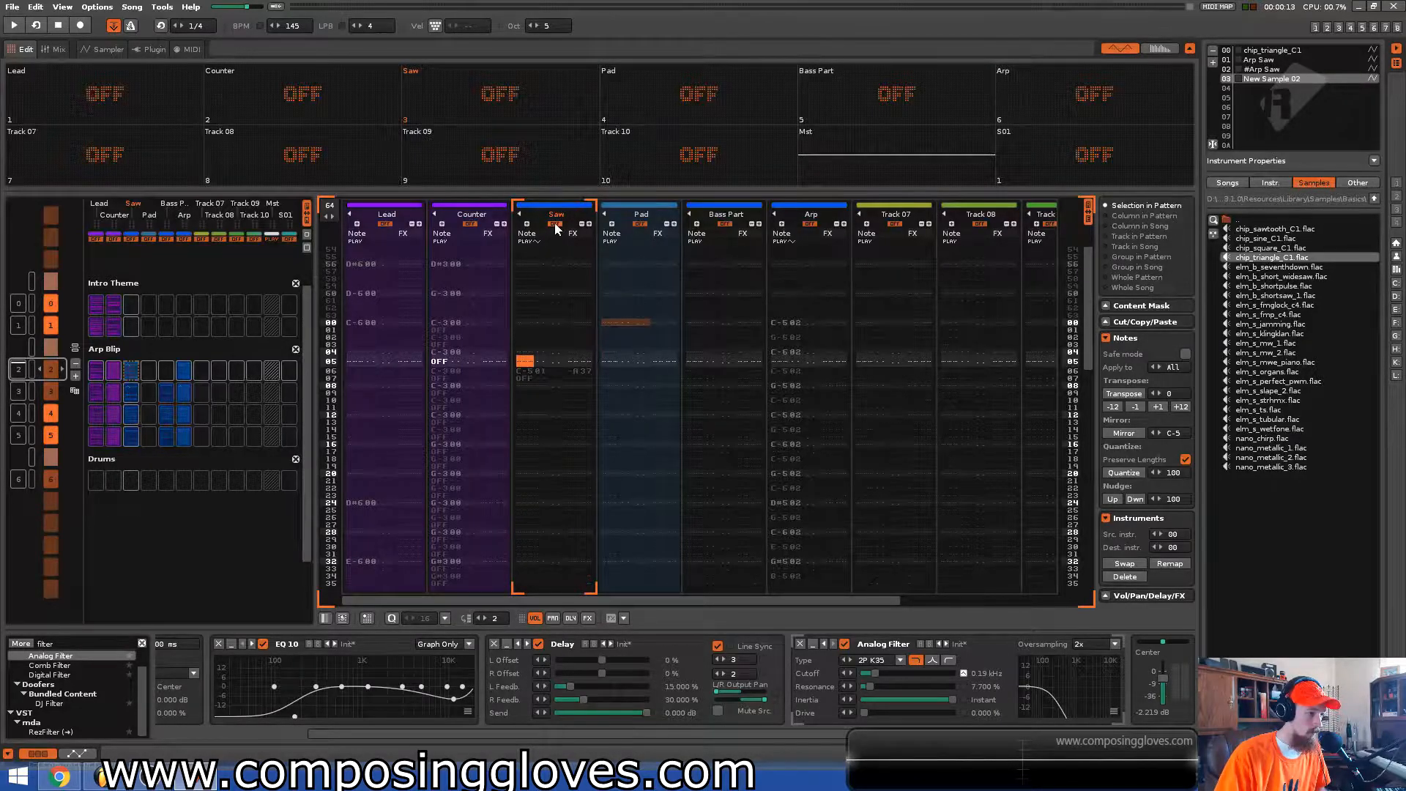
{"action": "right_click", "coordinate": [556, 224]}
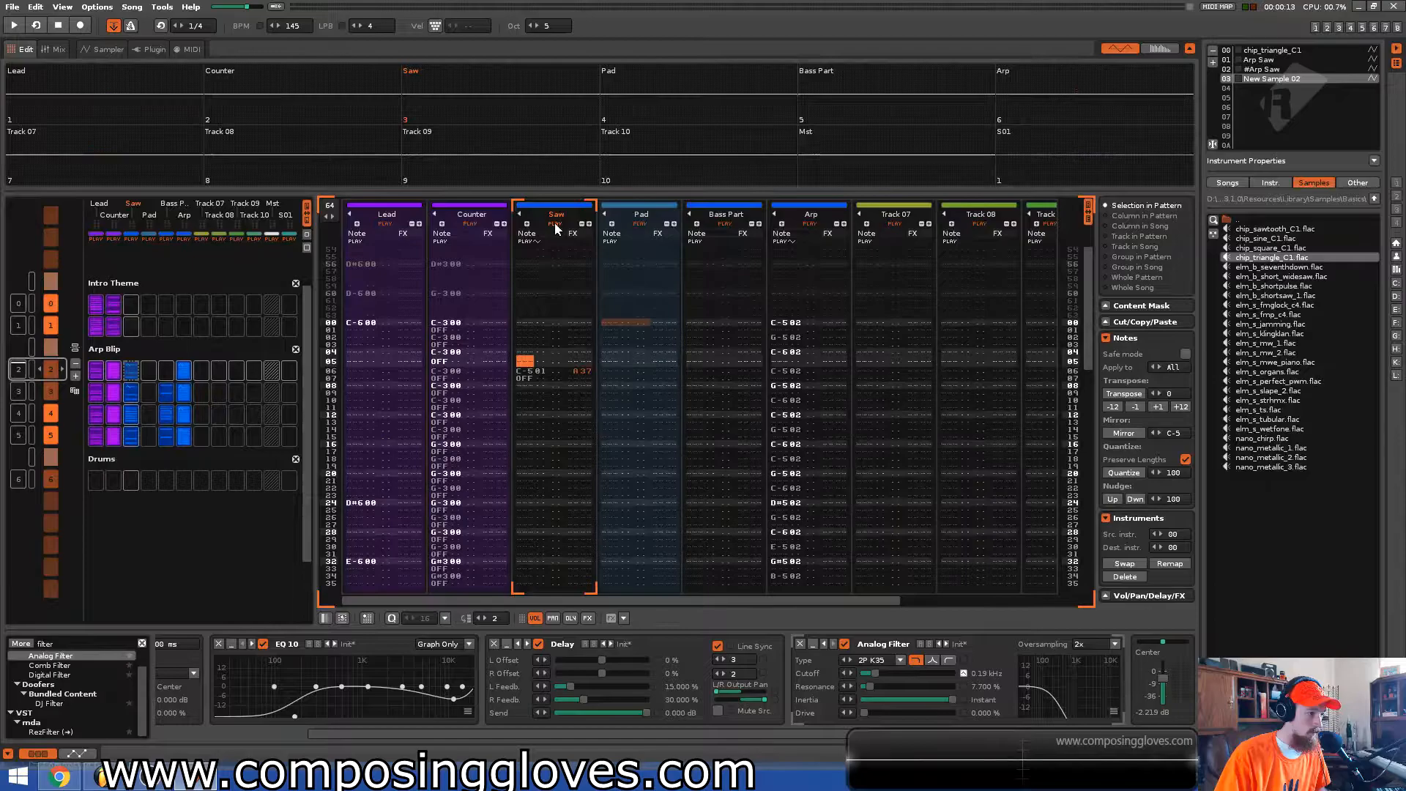
Duplicate the Saw track with its effect chain, without copying its pattern notes
{"action": "right_click", "coordinate": [556, 306]}
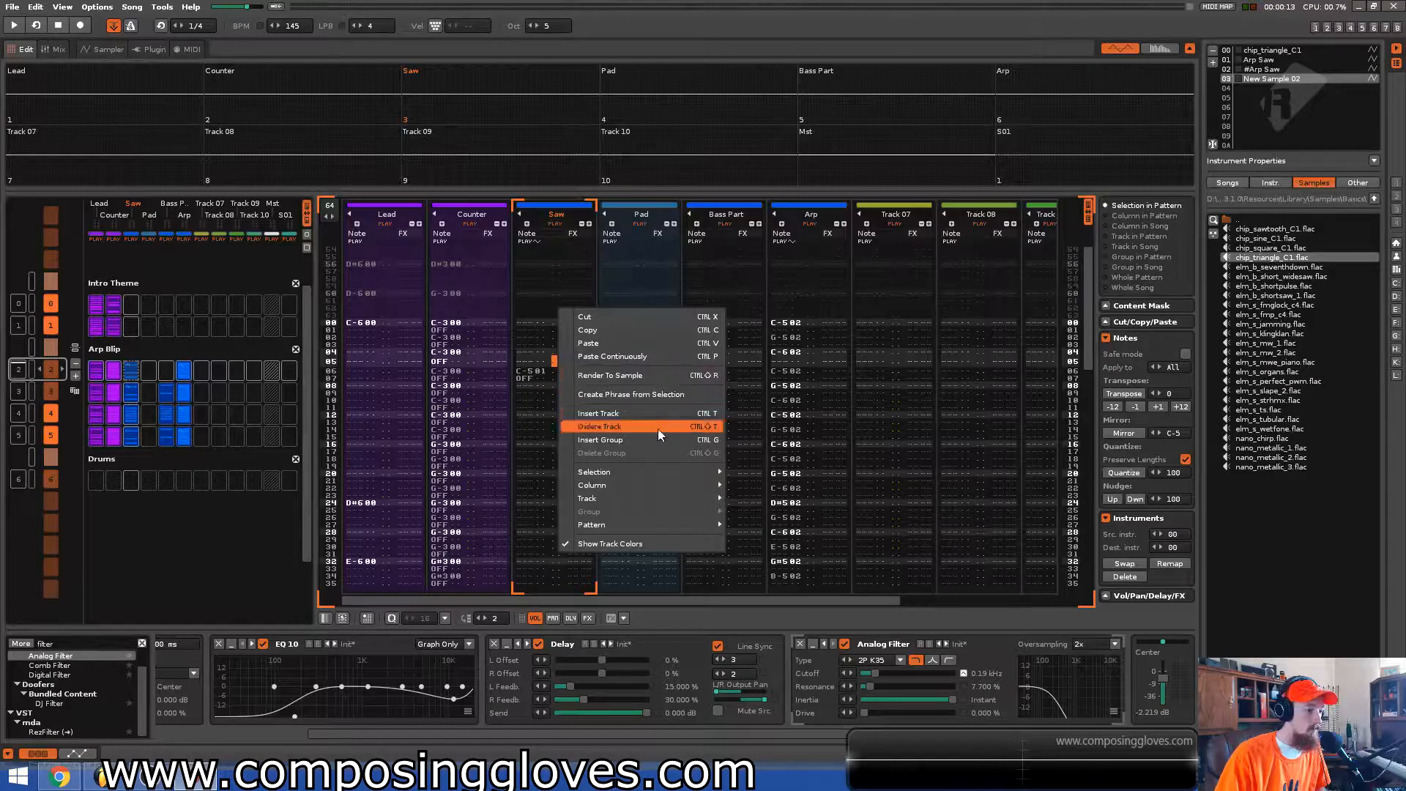
{"action": "mouse_move", "coordinate": [656, 494]}
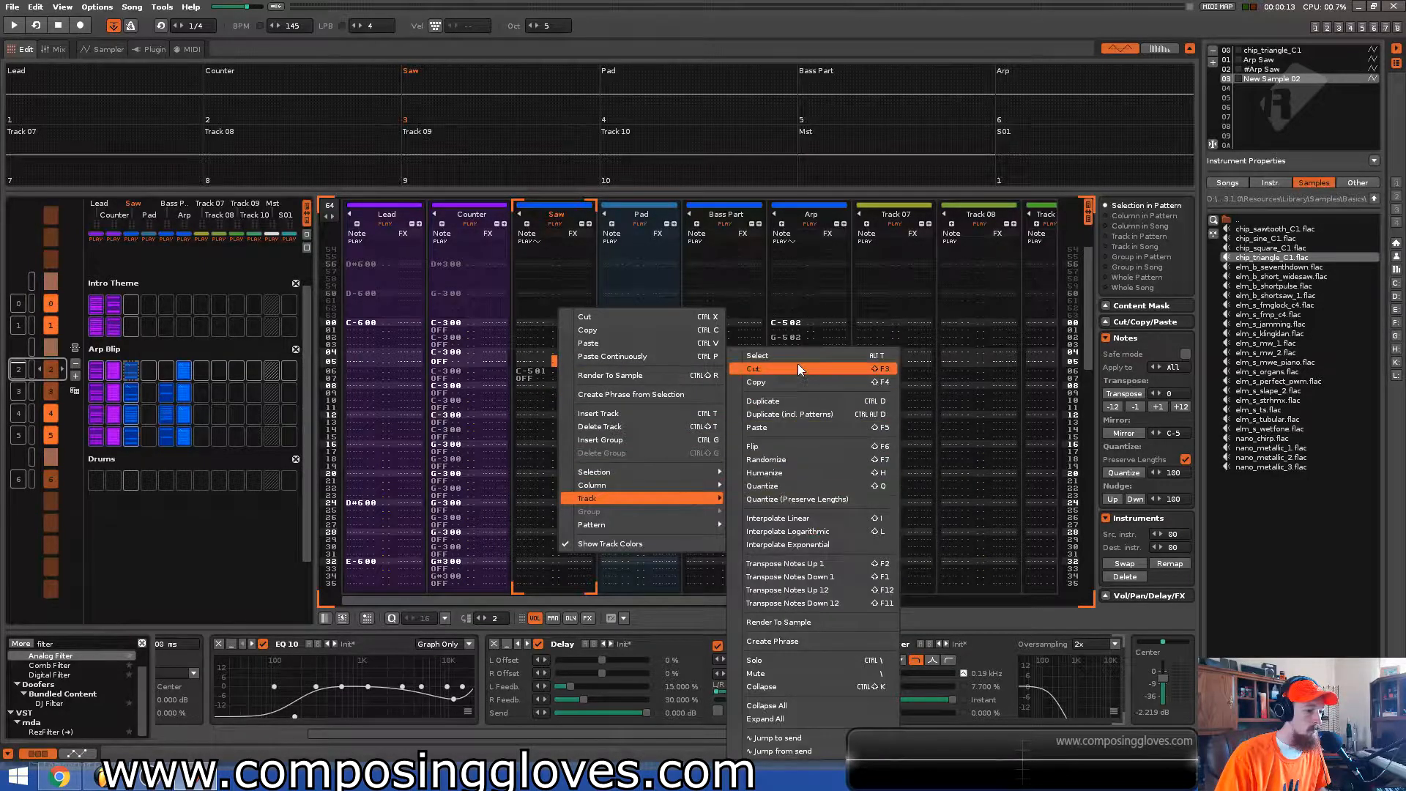
{"action": "left_click", "coordinate": [798, 400]}
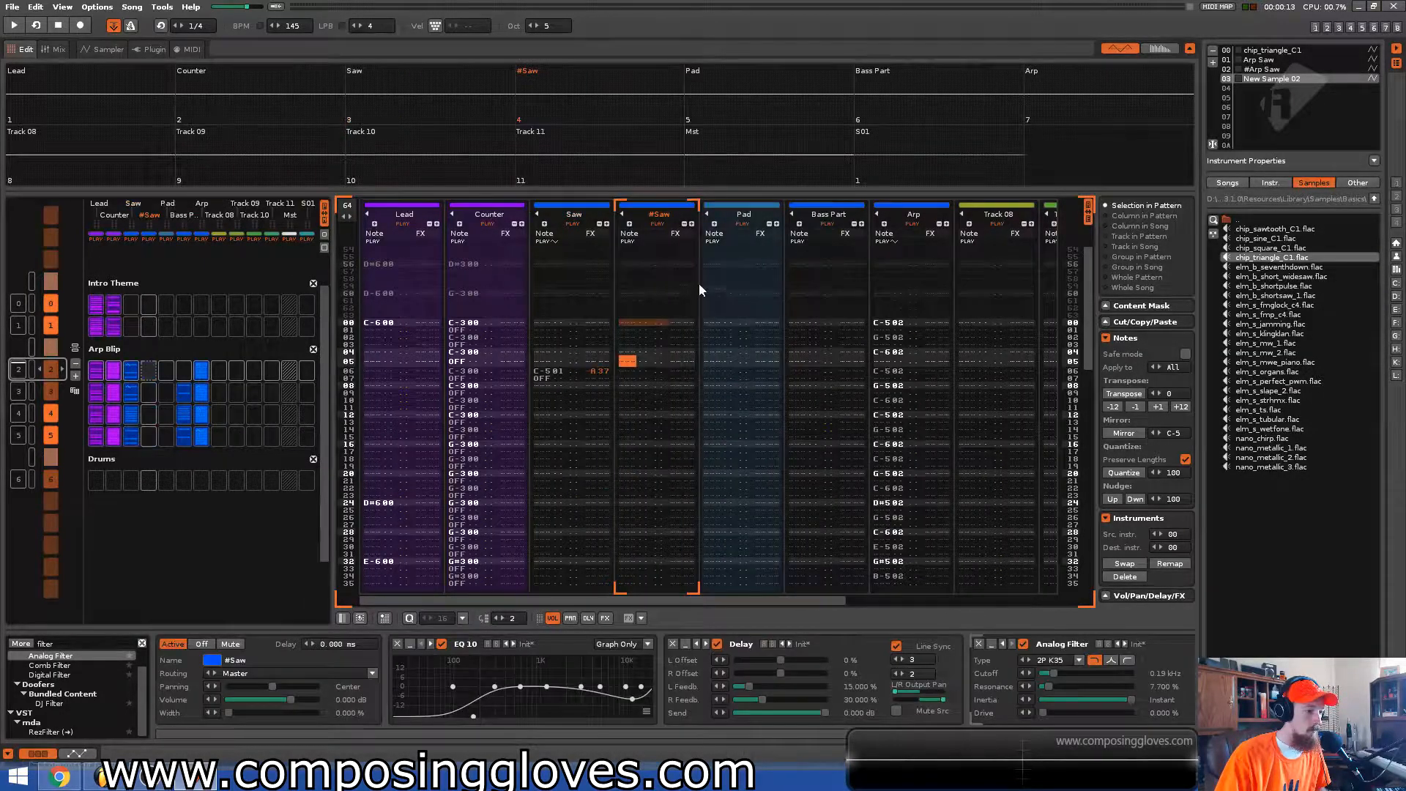
Delete the empty Pad track that has no effects
{"action": "left_click", "coordinate": [755, 214]}
{"action": "right_click", "coordinate": [759, 274]}
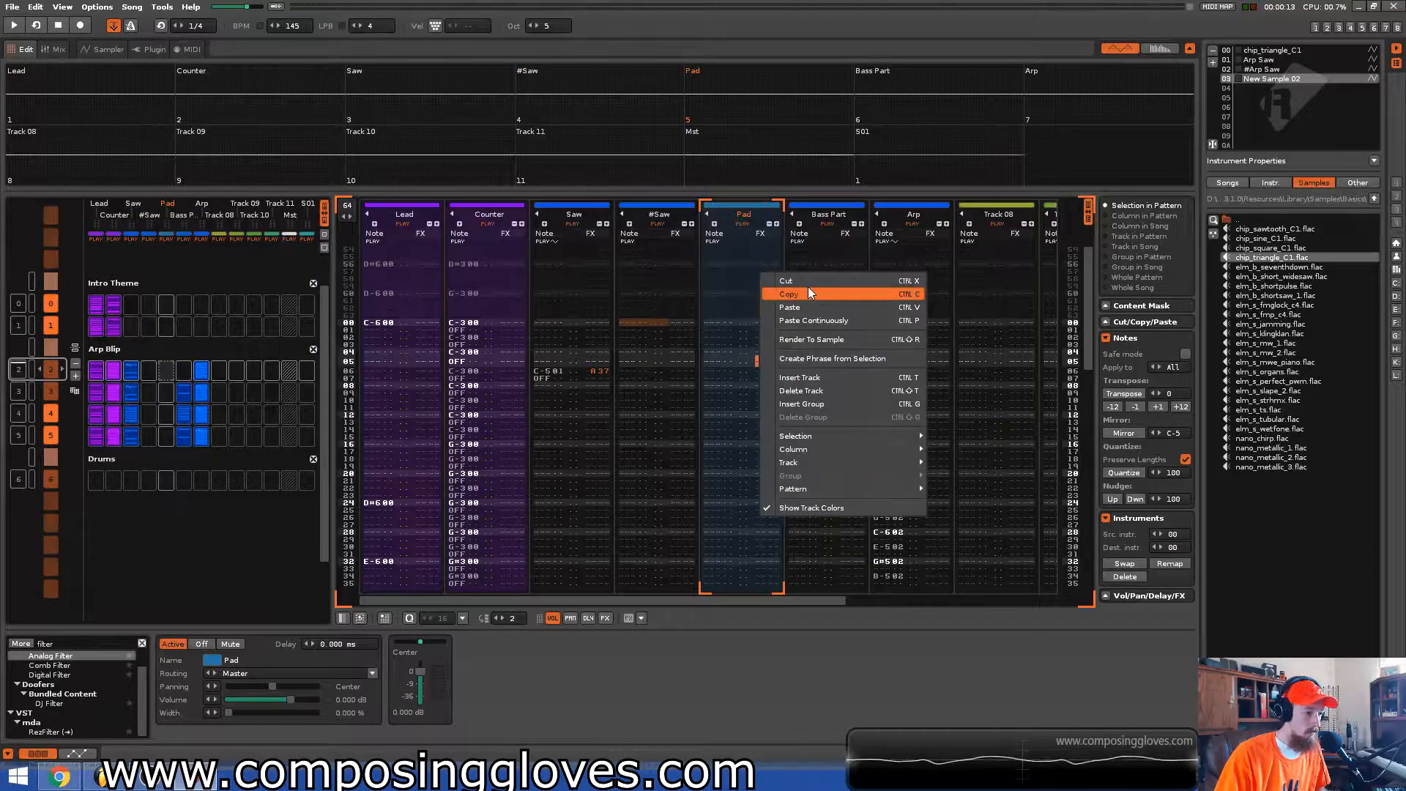
{"action": "left_click", "coordinate": [806, 390]}
Rename the duplicated Saw track as Pad
{"action": "double_click", "coordinate": [653, 214]}
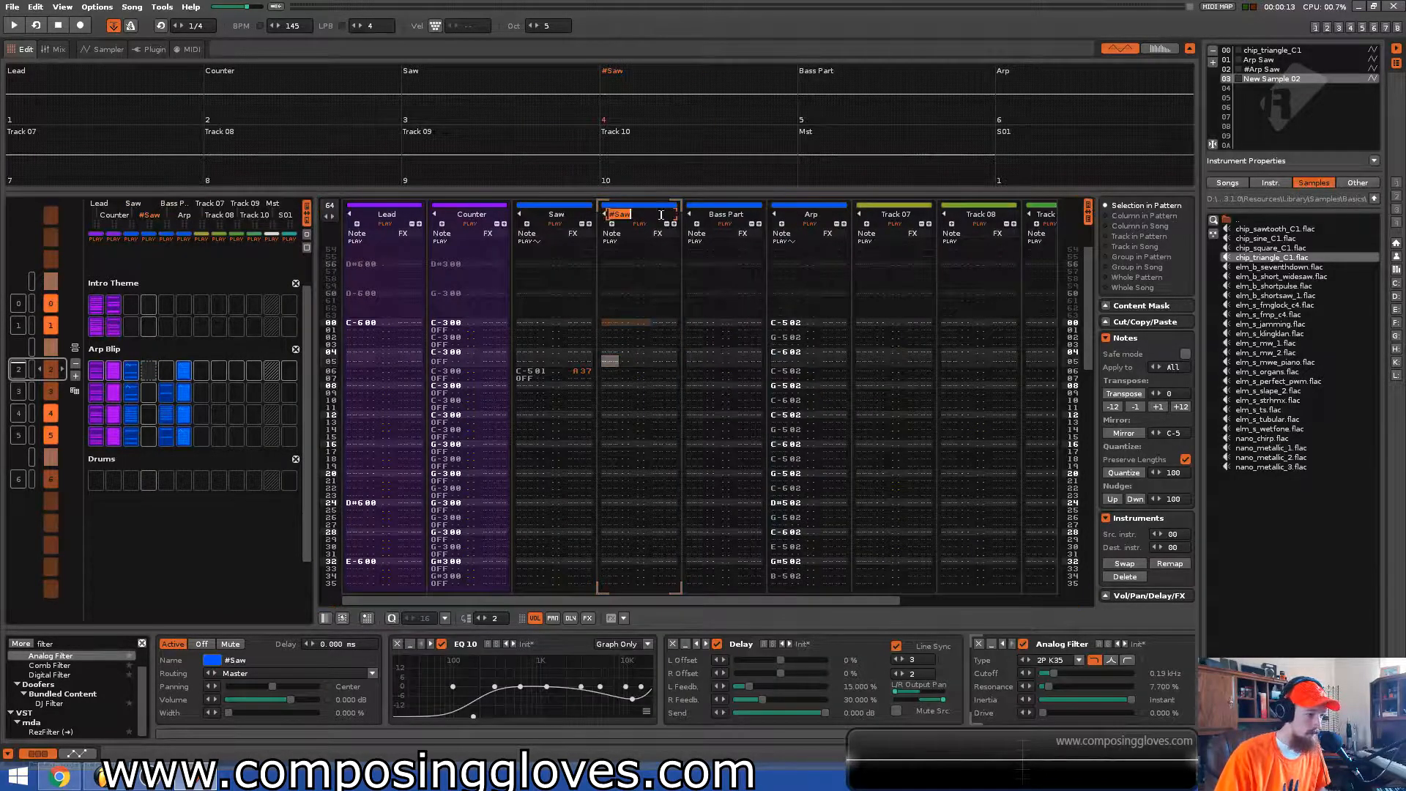
{"action": "type", "text": "Pad"}
{"action": "key", "text": "Return"}
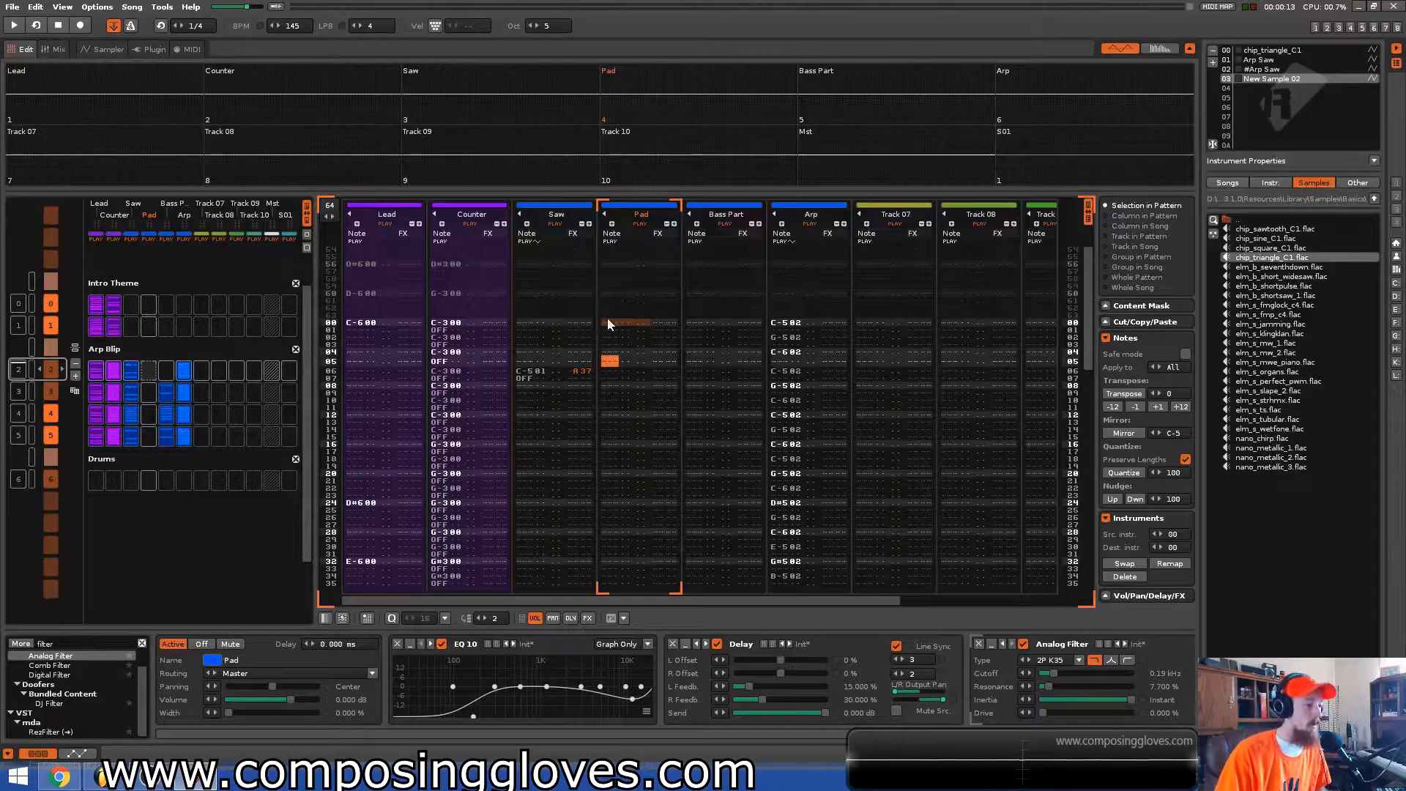
Add a second note column to the Pad track and enter pattern 2 chords: G-3 with C-3 on row 00, B-3 with E-3 on row 32
{"action": "scroll", "coordinate": [639, 331], "scroll_direction": "up", "scroll_amount": 3}
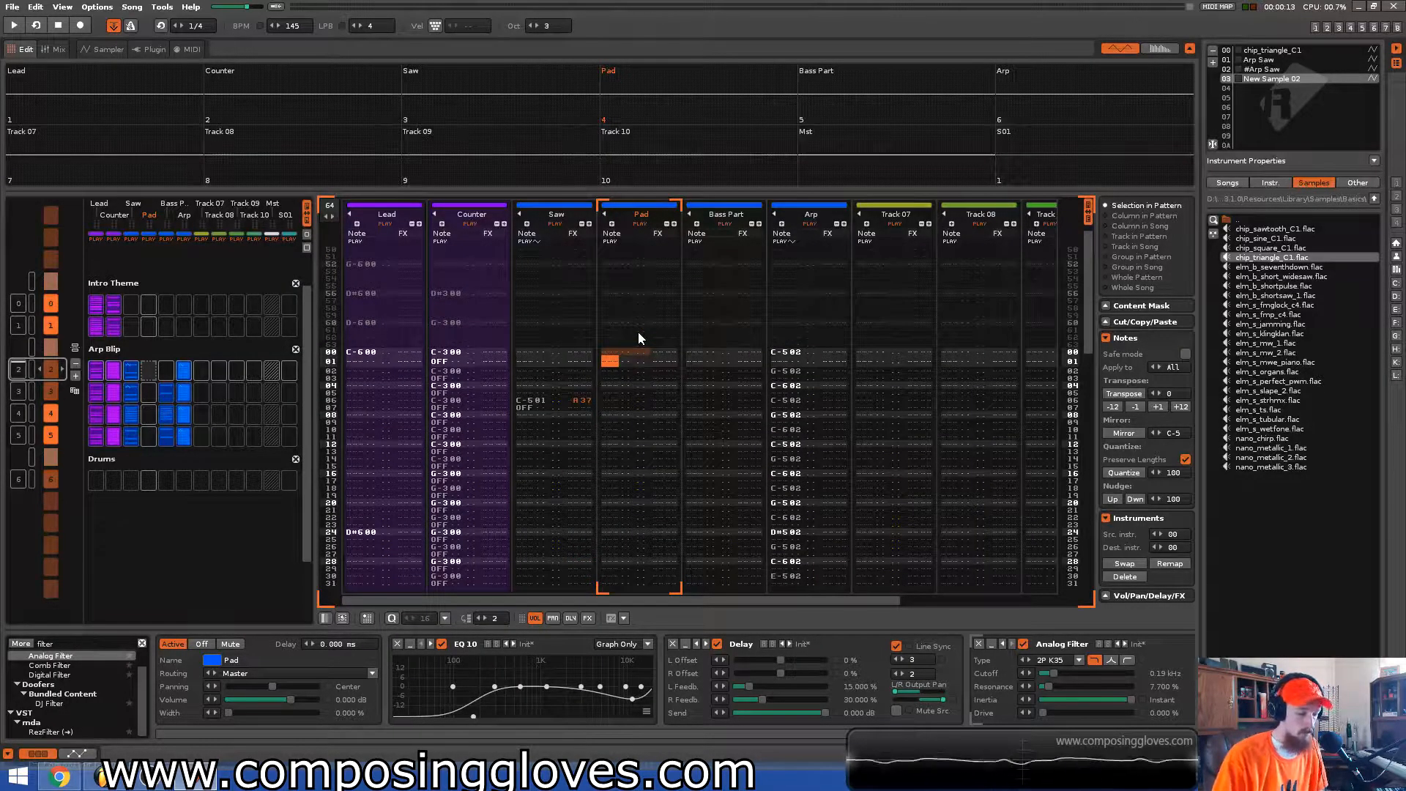
{"action": "scroll", "coordinate": [638, 339], "scroll_direction": "up", "scroll_amount": 1}
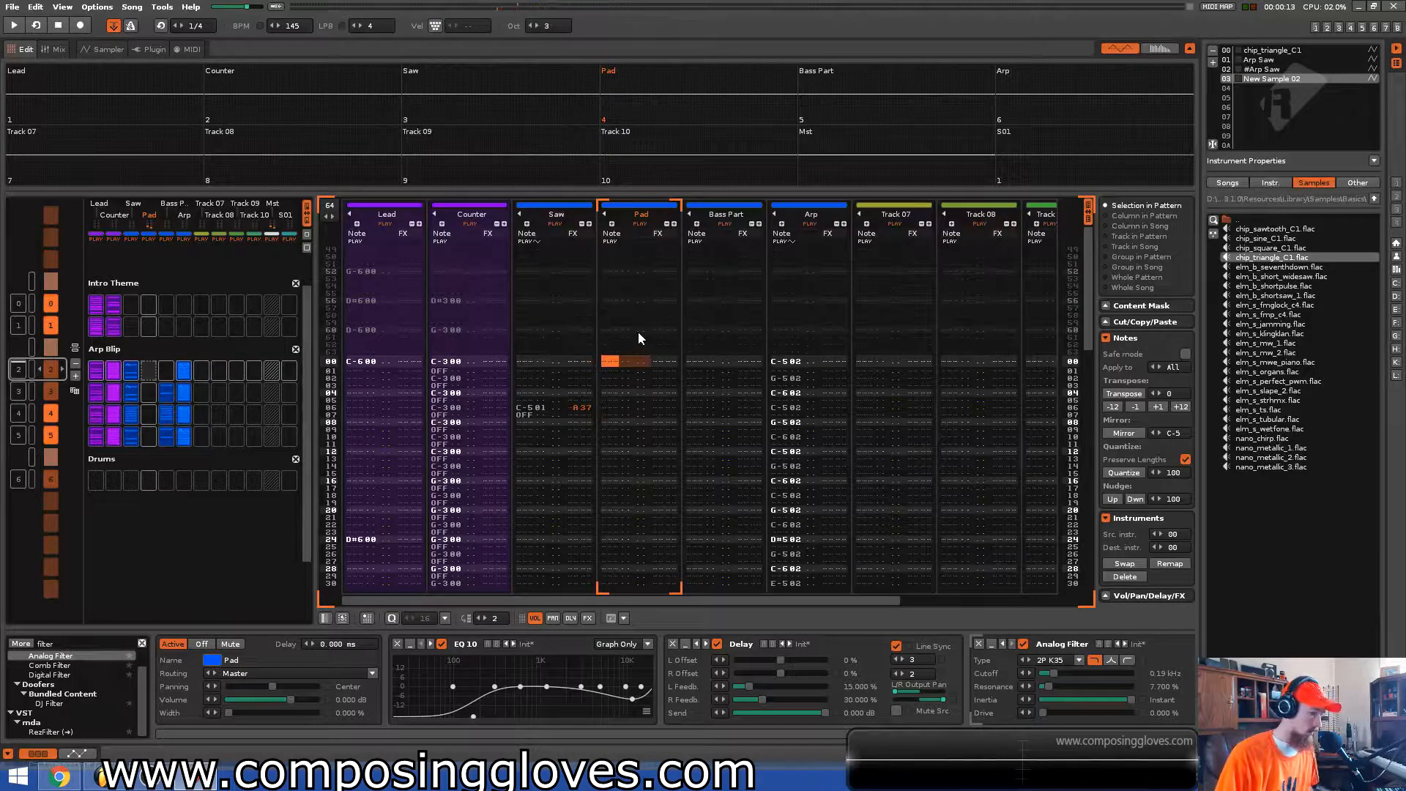
{"action": "key", "text": "ctrl+shift+Right"}
{"action": "key", "text": "Right"}
{"action": "key", "text": "Left"}
{"action": "key", "text": "Escape"}
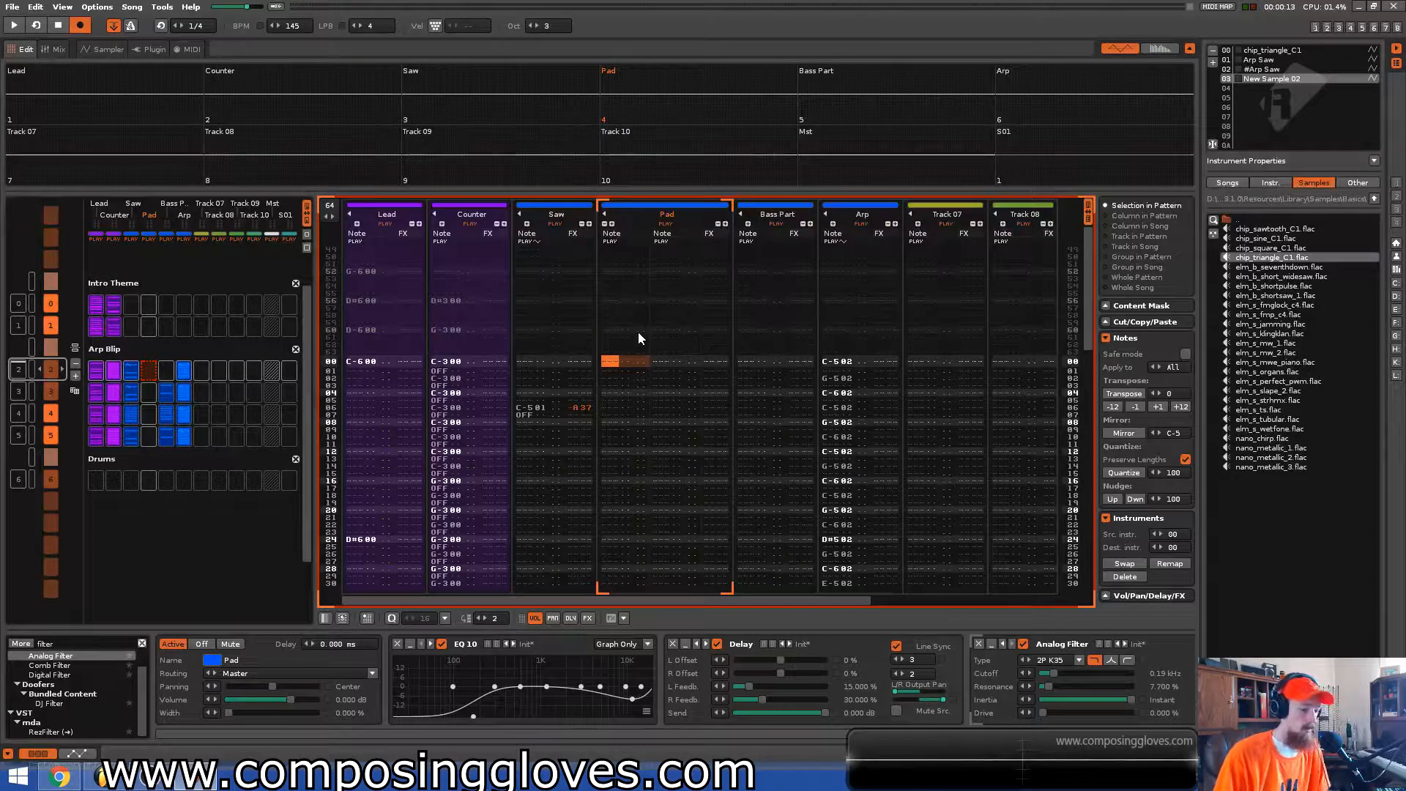
{"action": "key", "text": "b"}
{"action": "key", "text": "z"}
{"action": "key", "text": "space"}
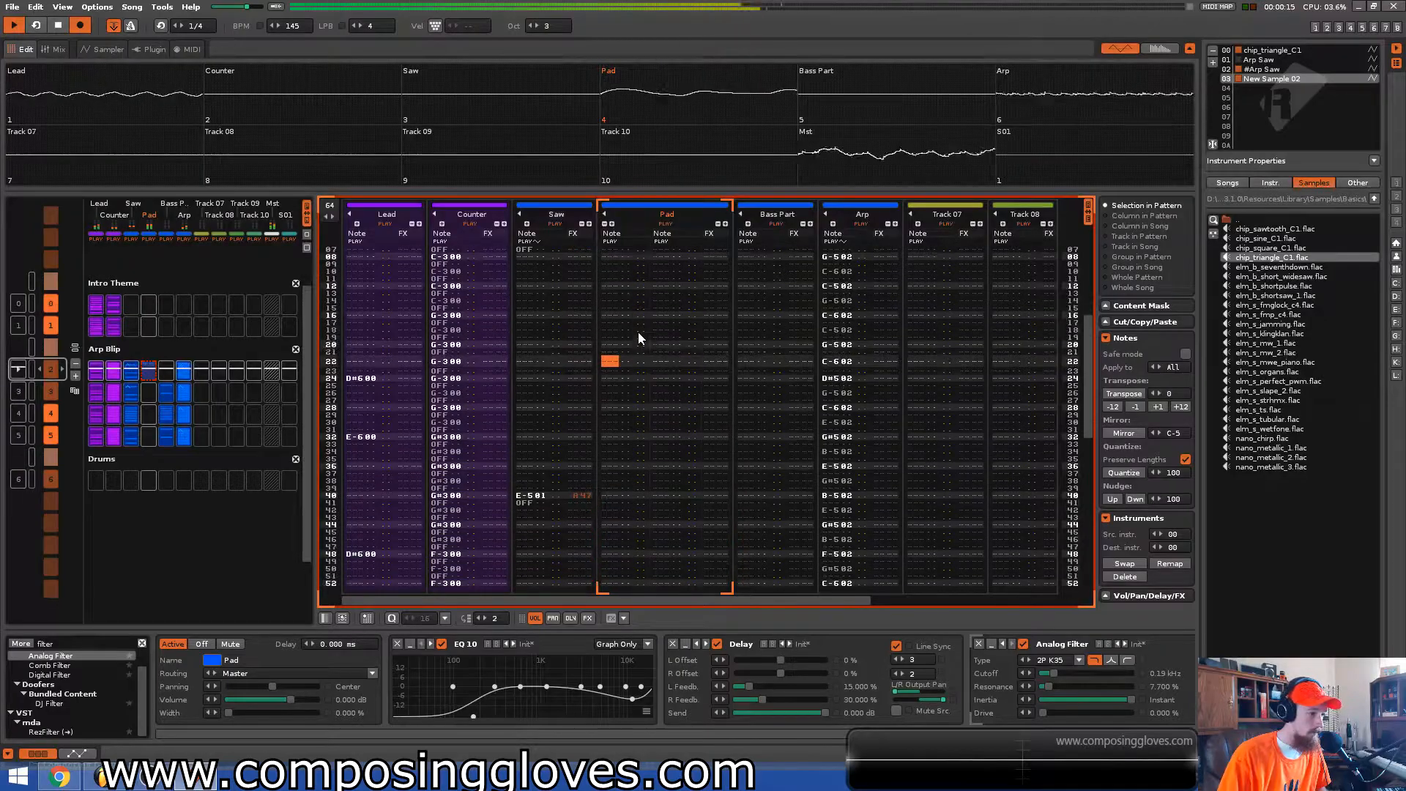
{"action": "key", "text": "space"}
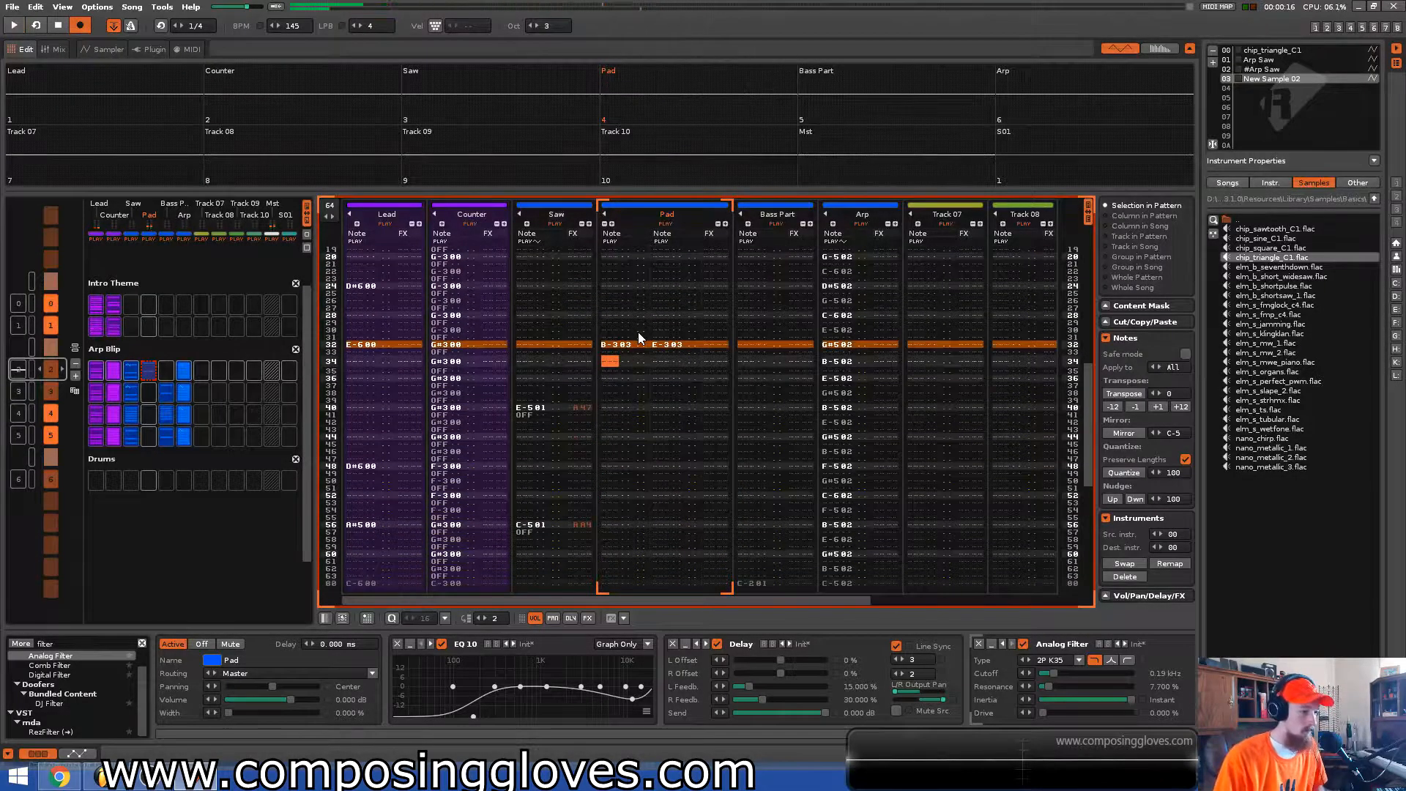
Remove the Delay effect from the Pad track and play the pattern again
{"action": "key", "text": "space"}
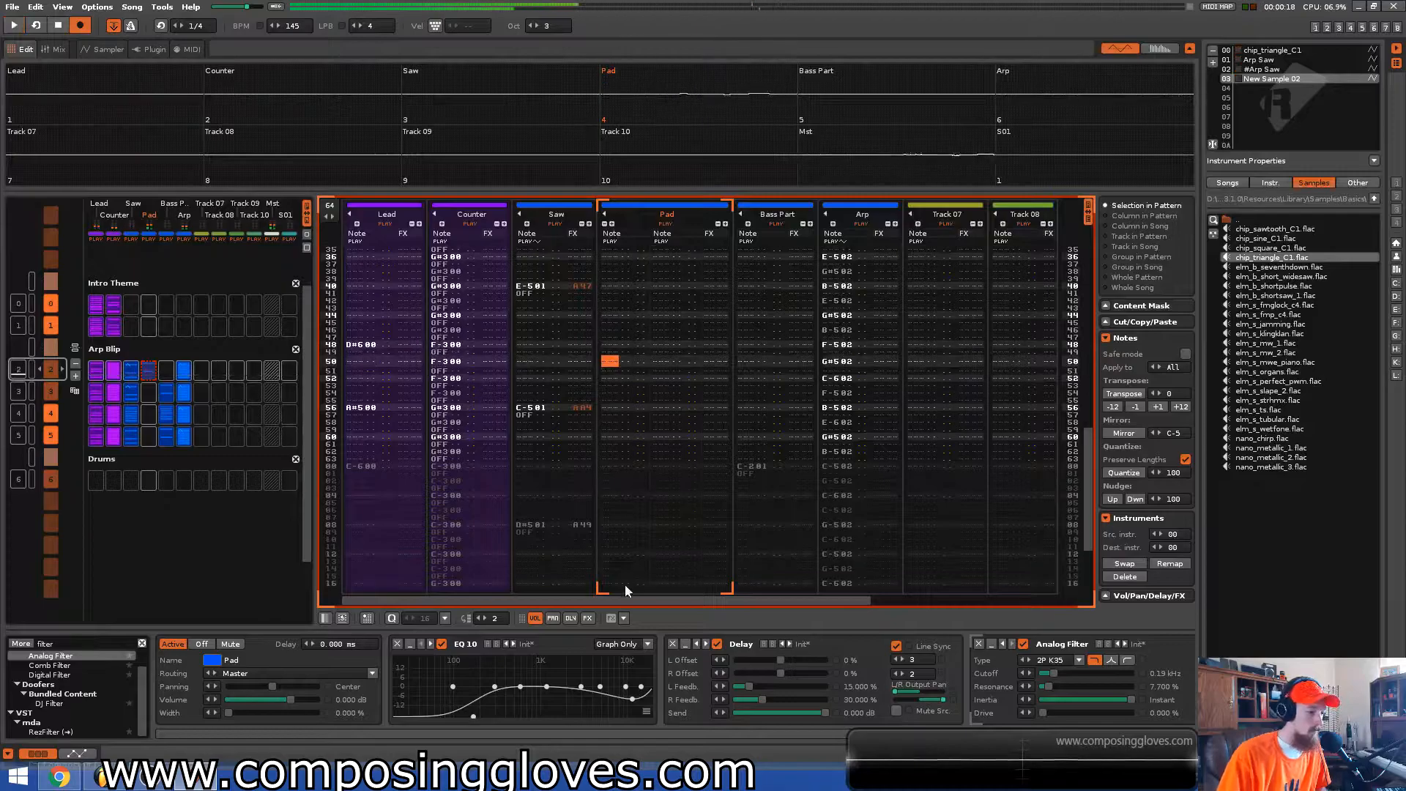
{"action": "left_click", "coordinate": [671, 644]}
{"action": "key", "text": "space"}
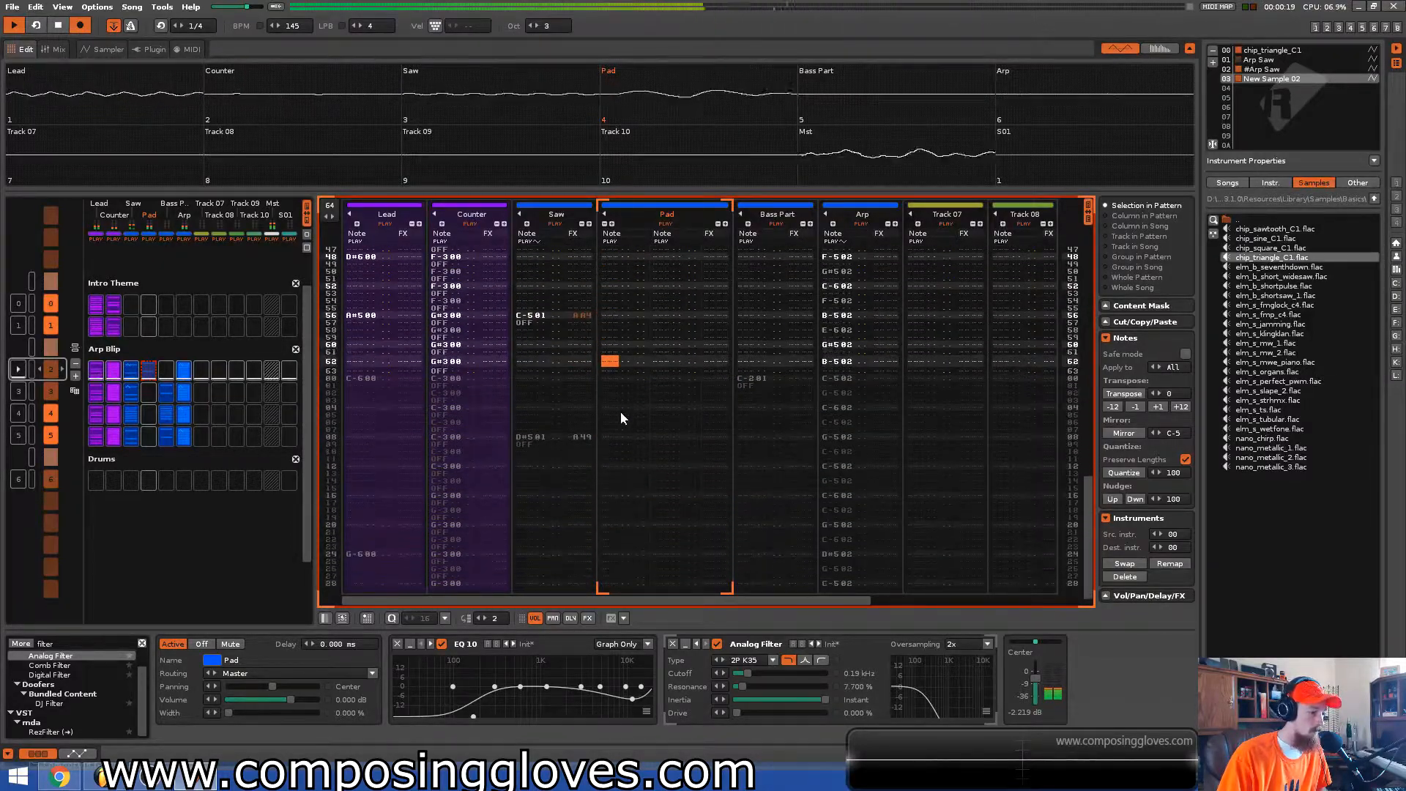
Enter a two-note Pad chord on row 00 of pattern 3, replace it with D#-3 and C-4, and play it
{"action": "key", "text": "m"}
{"action": "key", "text": "c"}
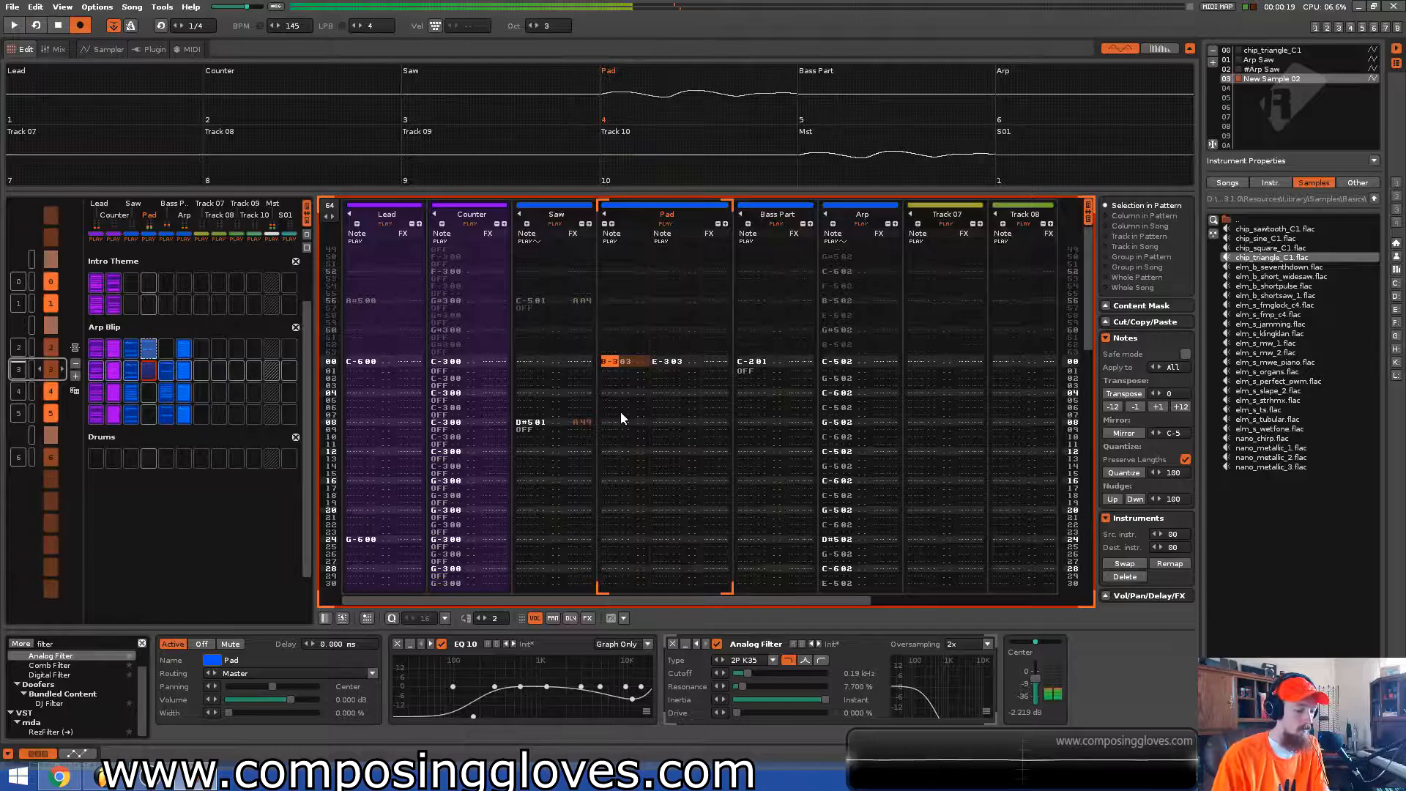
{"action": "key", "text": "Up"}
{"action": "key", "text": "Up"}
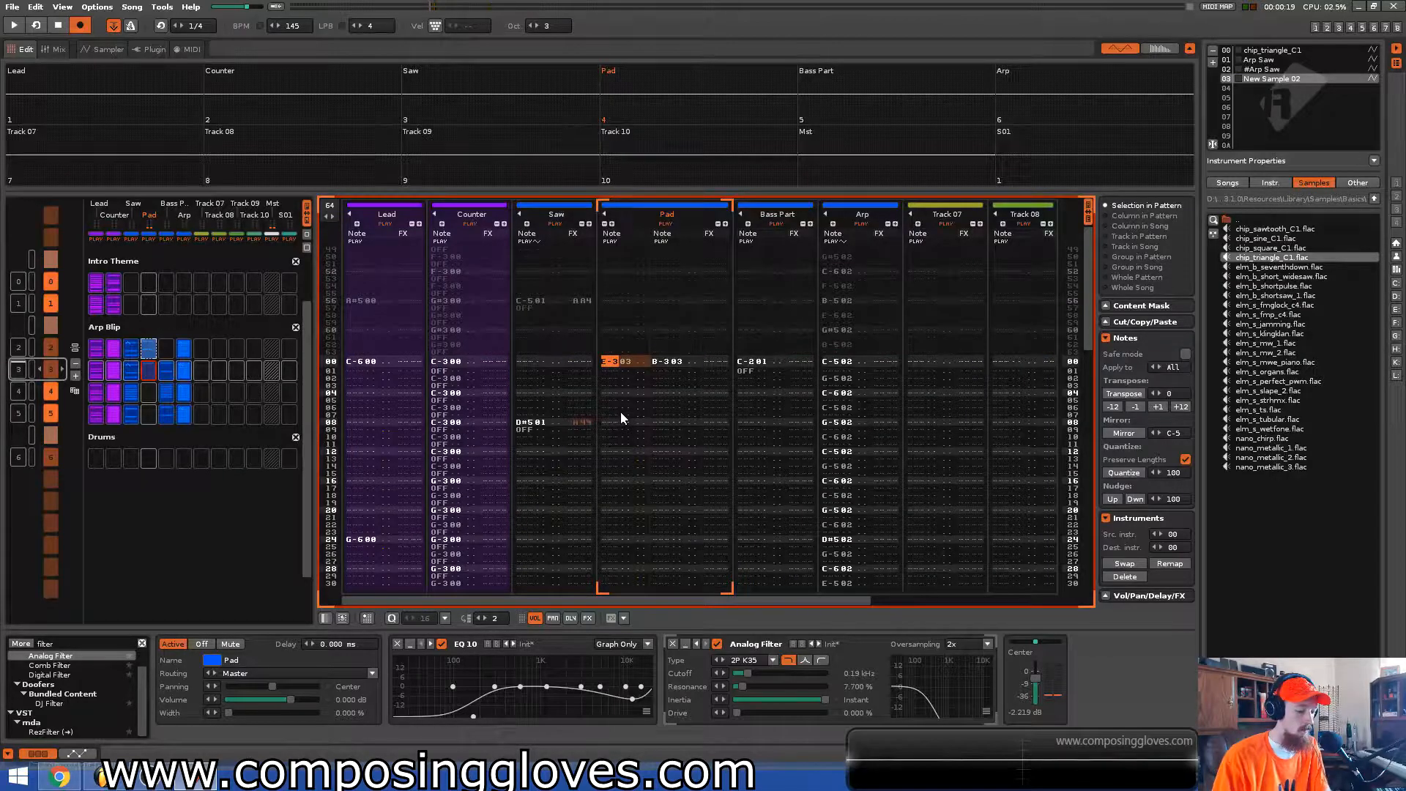
{"action": "key", "text": "d"}
{"action": "key", "text": "comma"}
{"action": "key", "text": "space"}
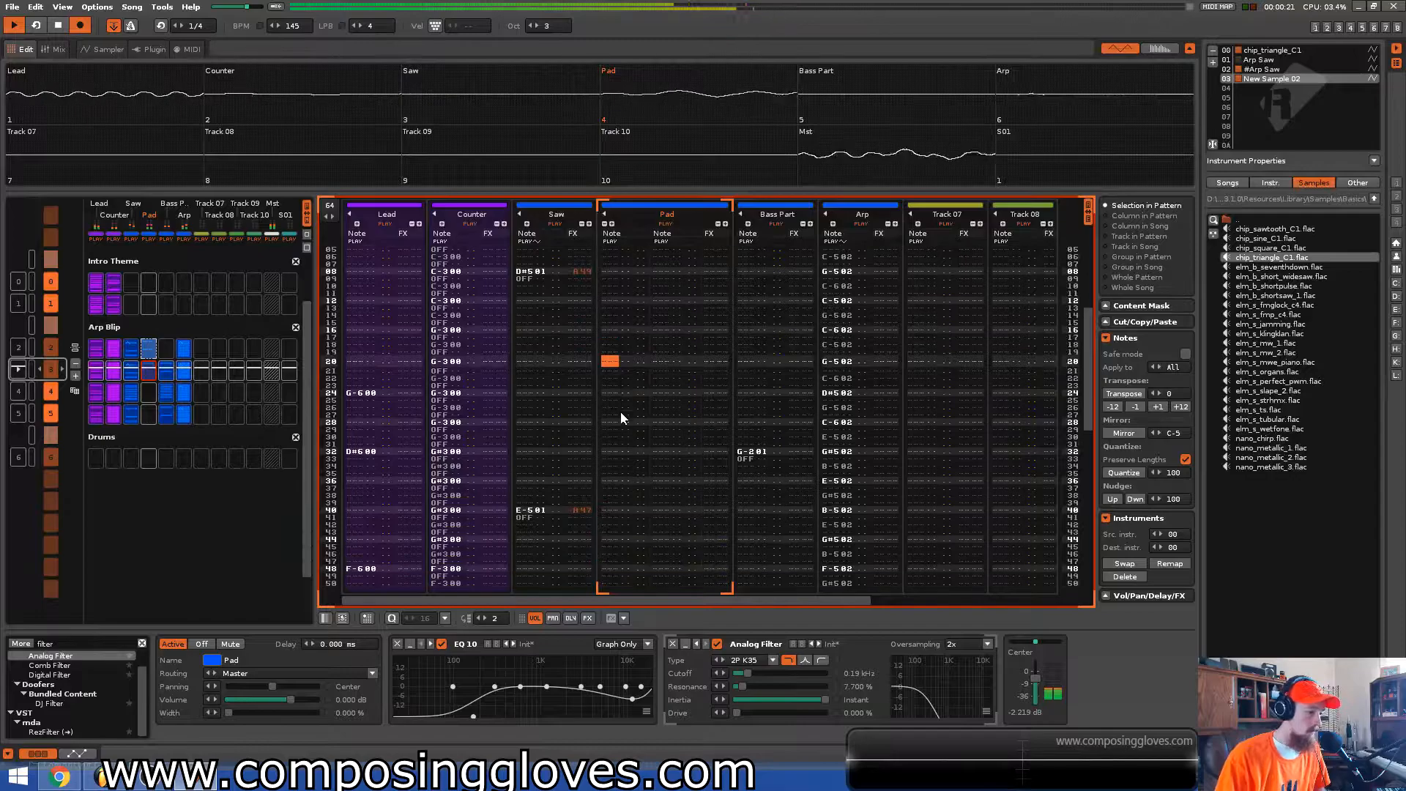
Enter a Pad chord of D#-4 and G-3 on row 24 of pattern 3
{"action": "key", "text": "space"}
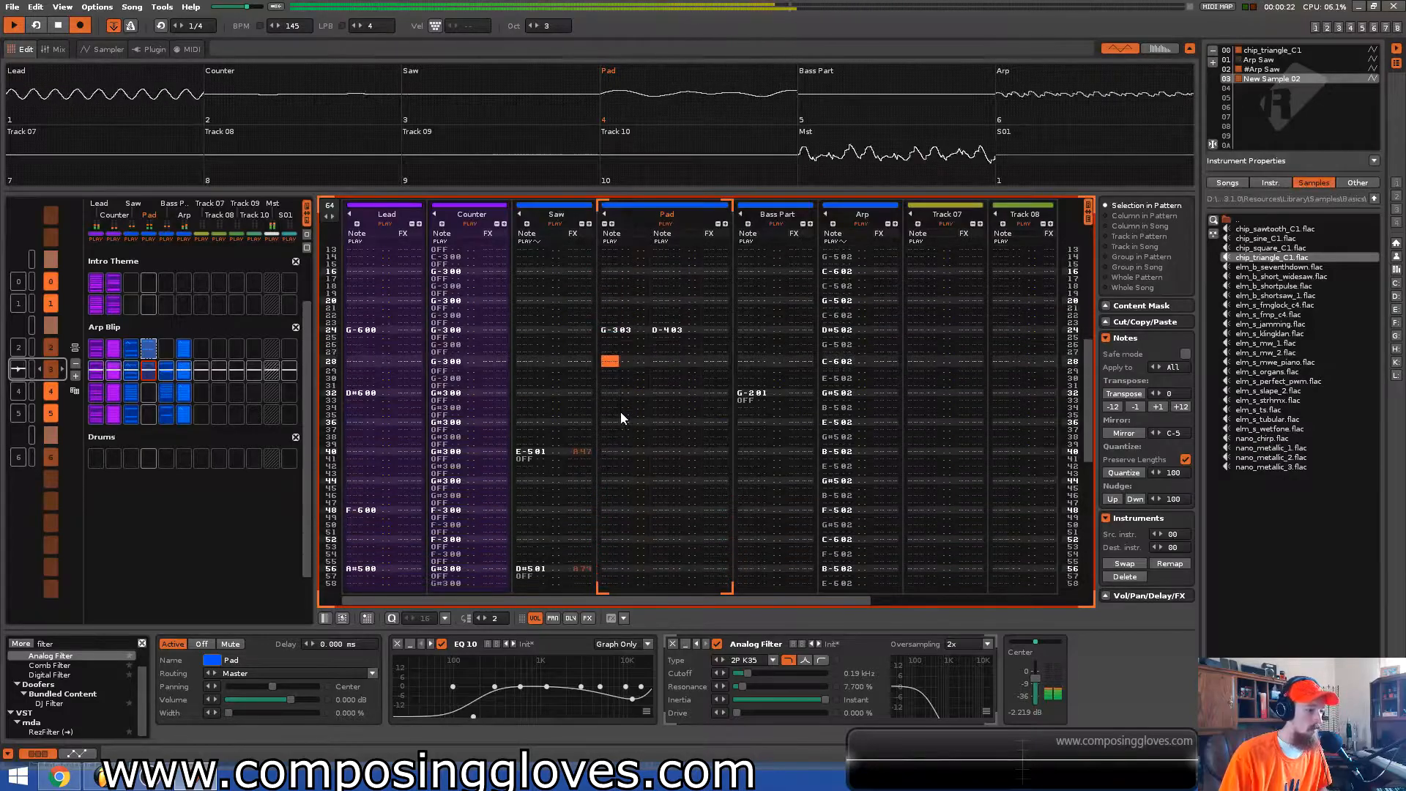
{"action": "key", "text": "space"}
{"action": "key", "text": "Up"}
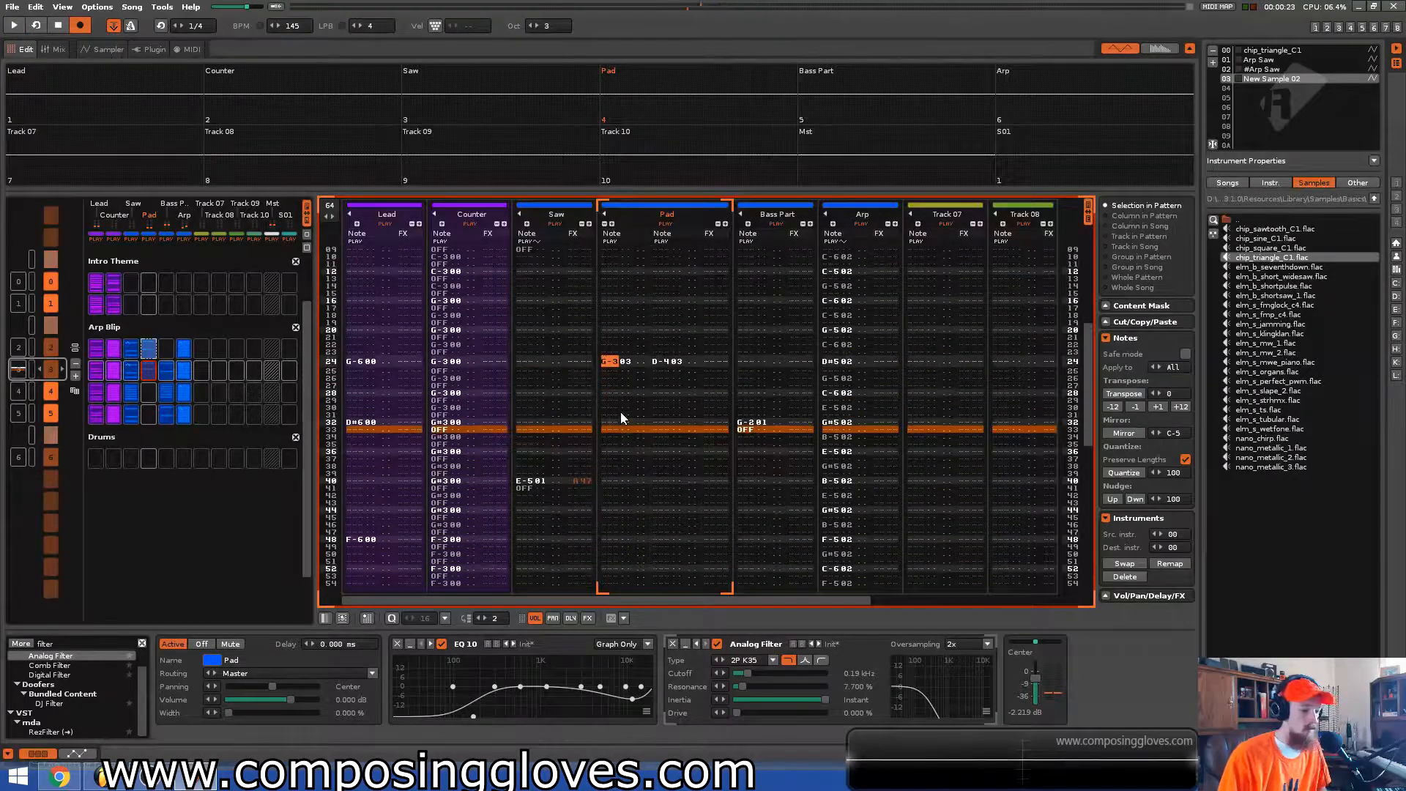
{"action": "key", "text": "3"}
{"action": "key", "text": "b"}
Enter a Pad chord of G-3 and C-4 on row 32 of pattern 3
{"action": "key", "text": "Down"}
{"action": "key", "text": "Down"}
{"action": "key", "text": "Down"}
{"action": "key", "text": "Down"}
{"action": "key", "text": "Down"}
{"action": "key", "text": "Down"}
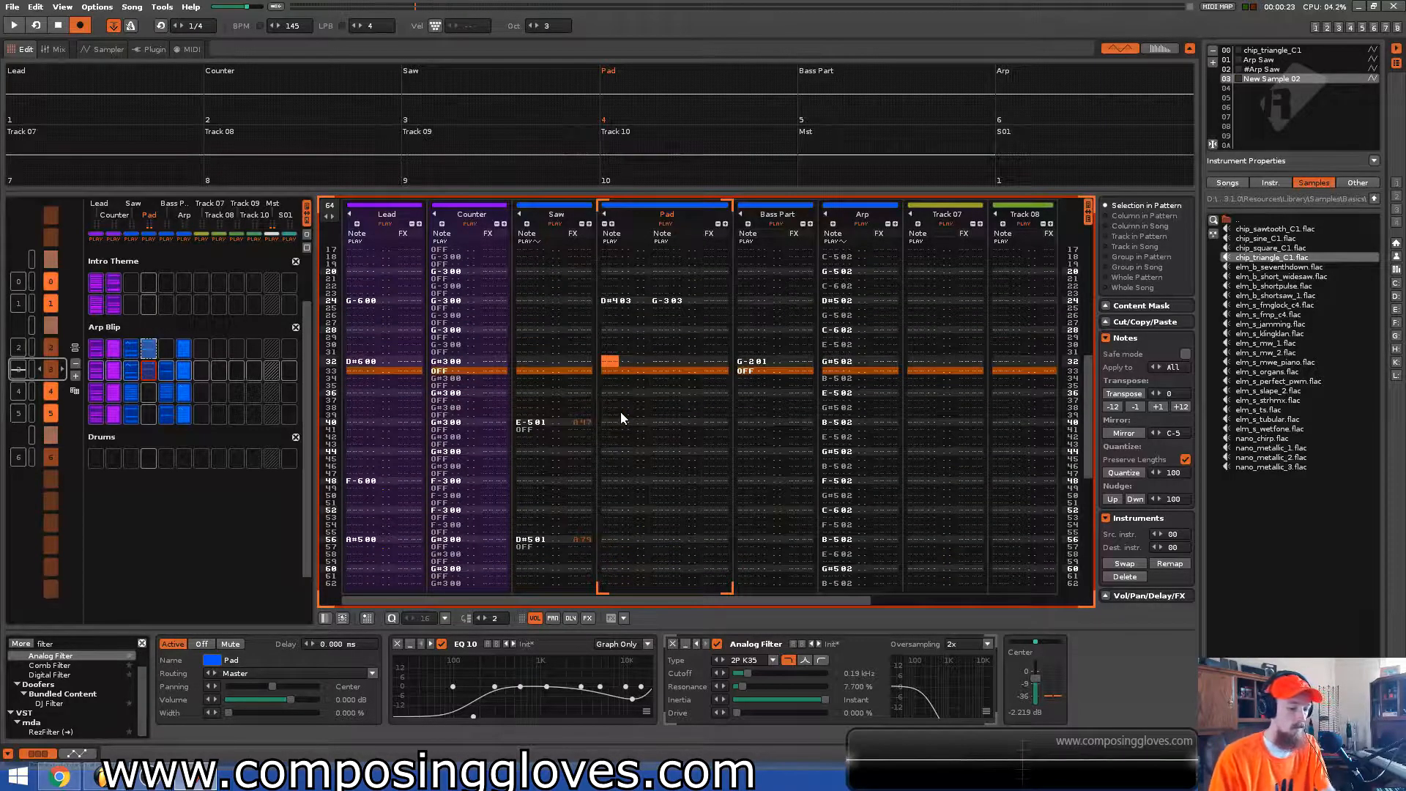
{"action": "key", "text": "b"}
{"action": "key", "text": "q"}
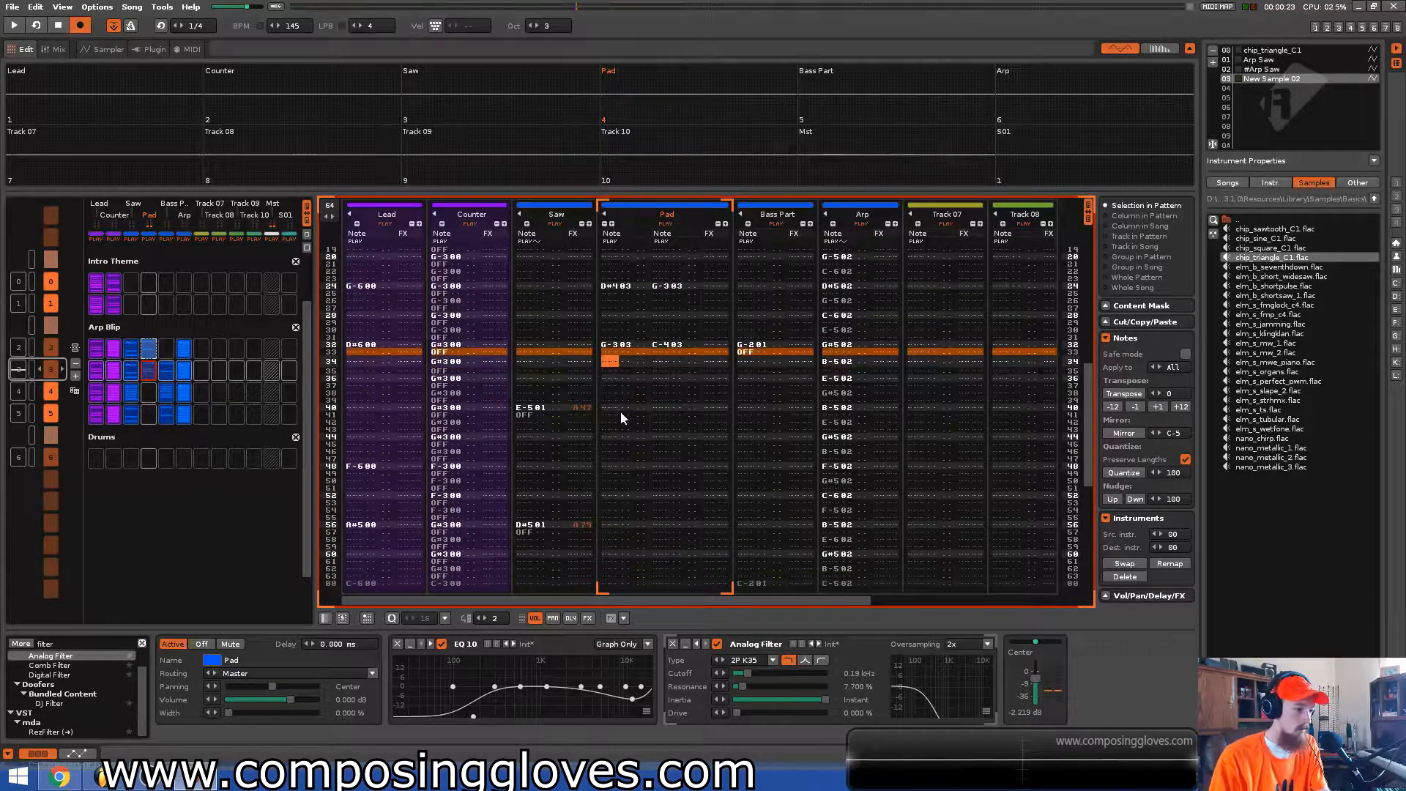
Try replacing the Pad chord on row 32 of pattern 3 with G-3 and D#-4
{"action": "key", "text": "Up"}
{"action": "key", "text": "Up"}
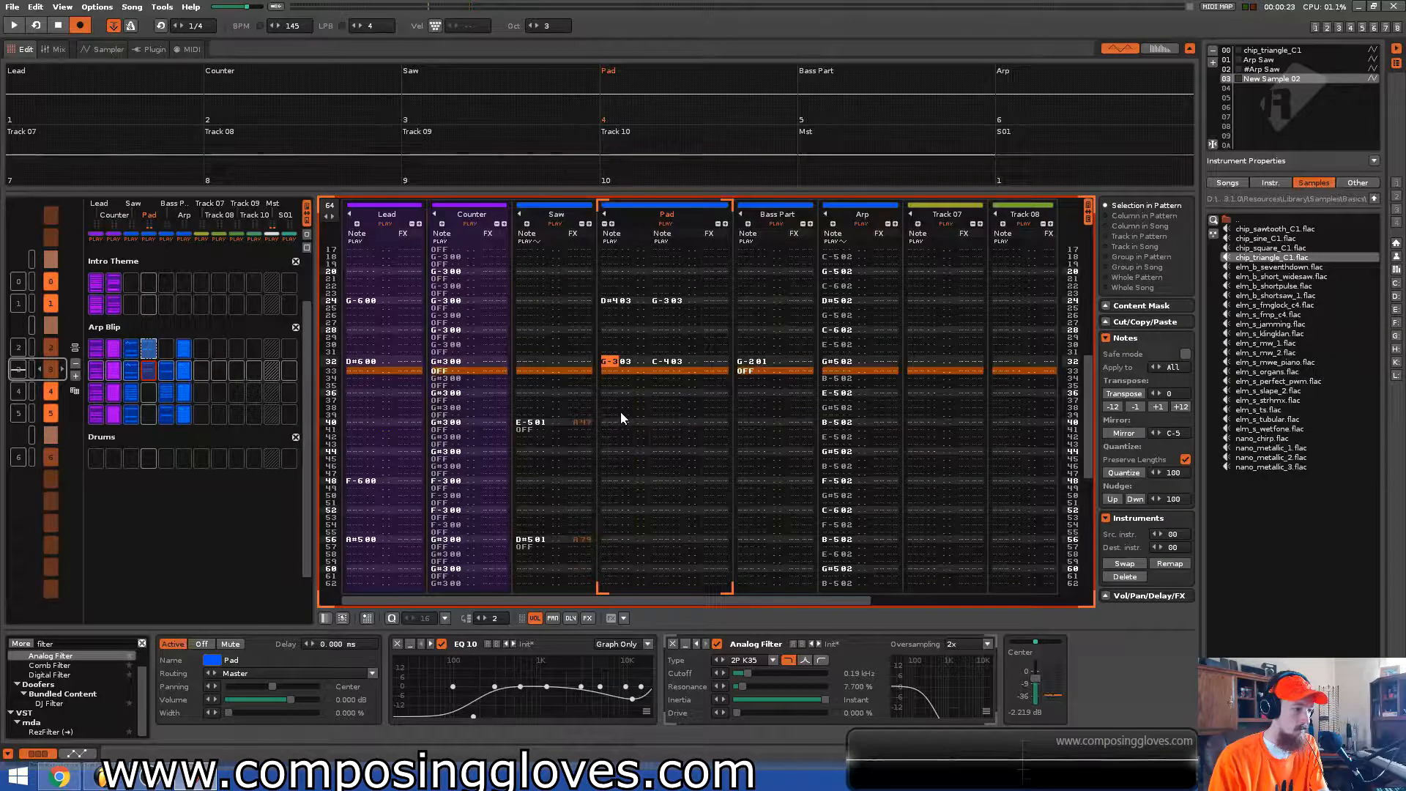
{"action": "key", "text": "3"}
{"action": "key", "text": "j"}
{"action": "key", "text": "Up"}
{"action": "key", "text": "Up"}
{"action": "key", "text": "b"}
{"action": "key", "text": "3"}
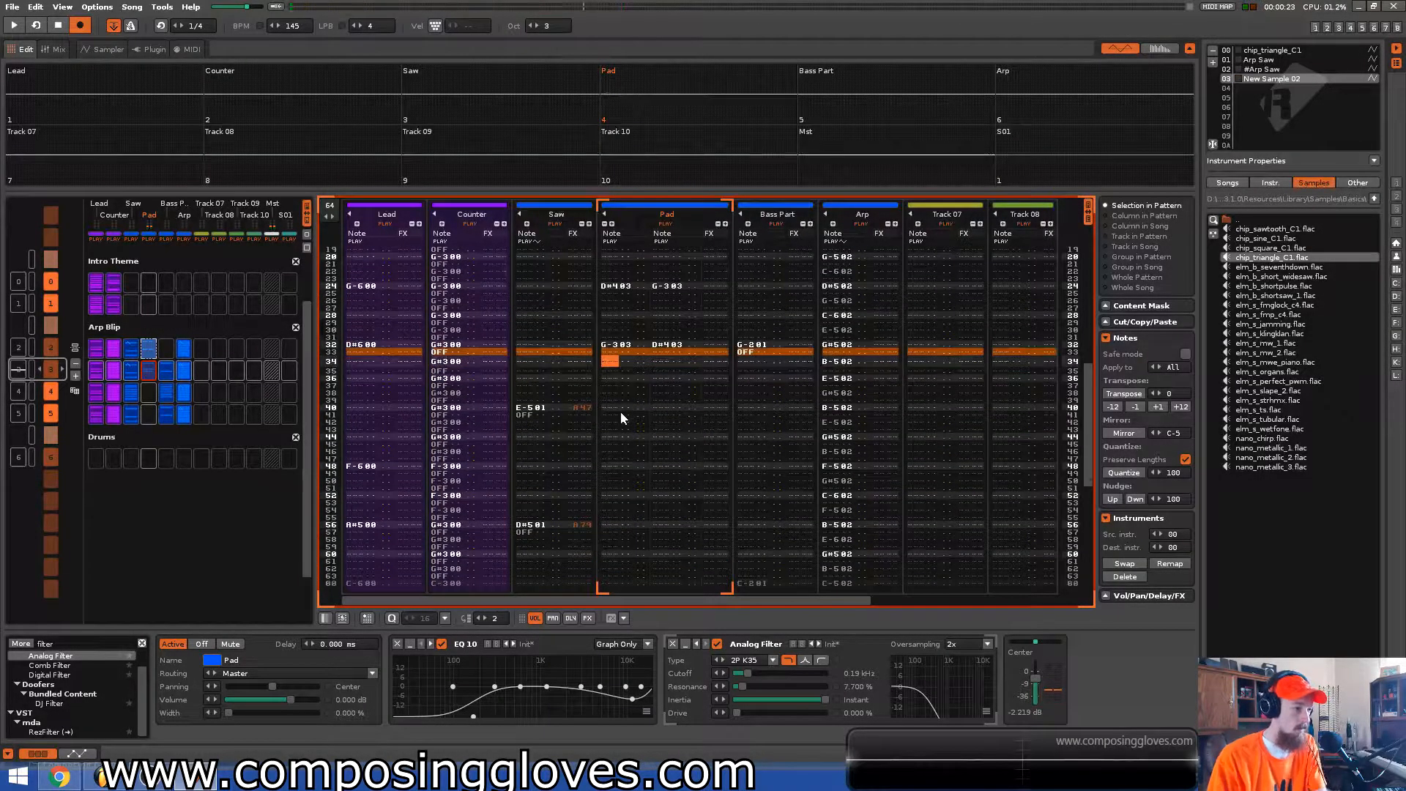
Try G-3 with D-4 as the Pad chord on row 32 of pattern 3 and play it
{"action": "key", "text": "Up"}
{"action": "key", "text": "Up"}
{"action": "key", "text": "3"}
{"action": "key", "text": "q"}
{"action": "key", "text": "space"}
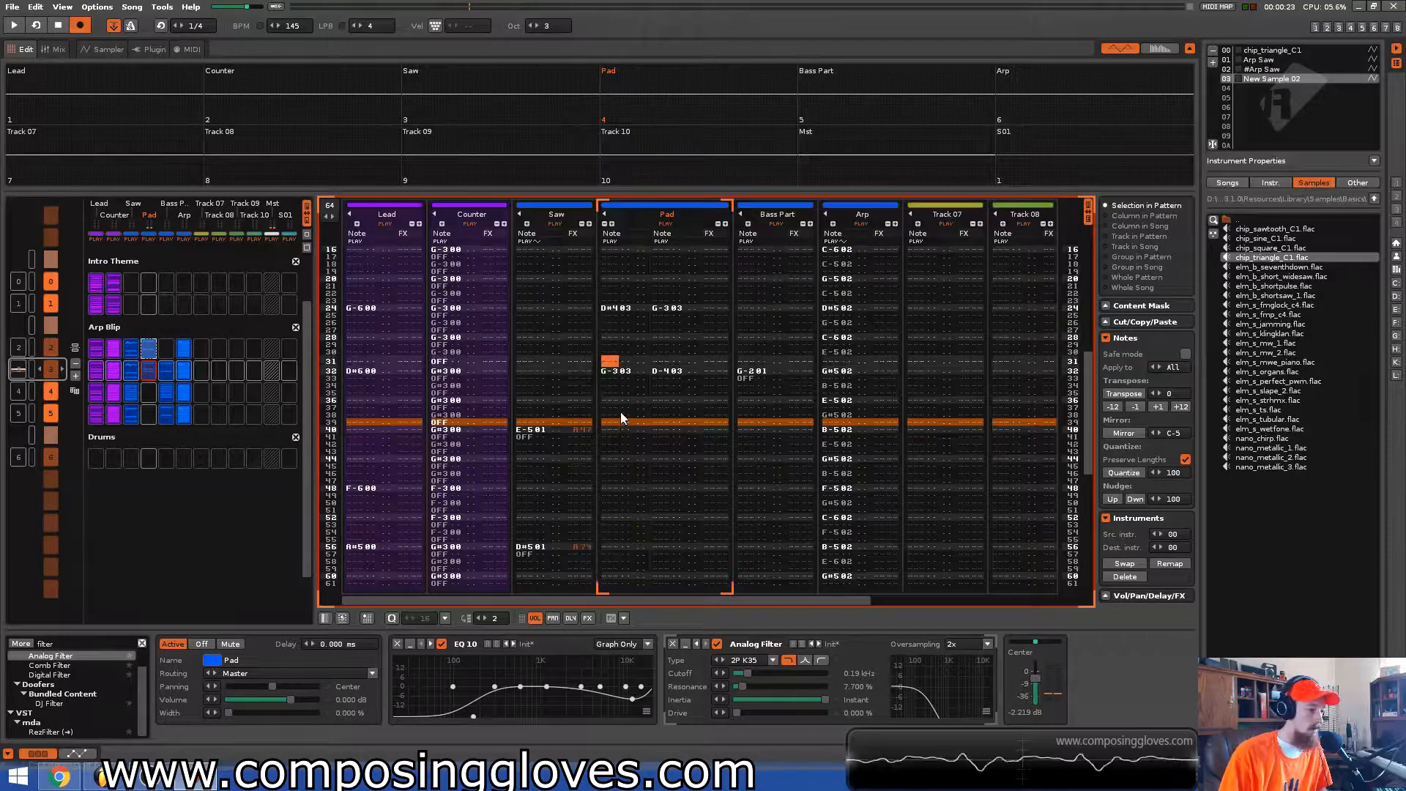
Replace the Pad chord on row 32 of pattern 3 with G#-3 and E-4 and play it
{"action": "key", "text": "Down"}
{"action": "key", "text": "m"}
{"action": "key", "text": "h"}
{"action": "key", "text": "Up"}
{"action": "key", "text": "Up"}
{"action": "key", "text": "h"}
{"action": "key", "text": "e"}
{"action": "key", "text": "space"}
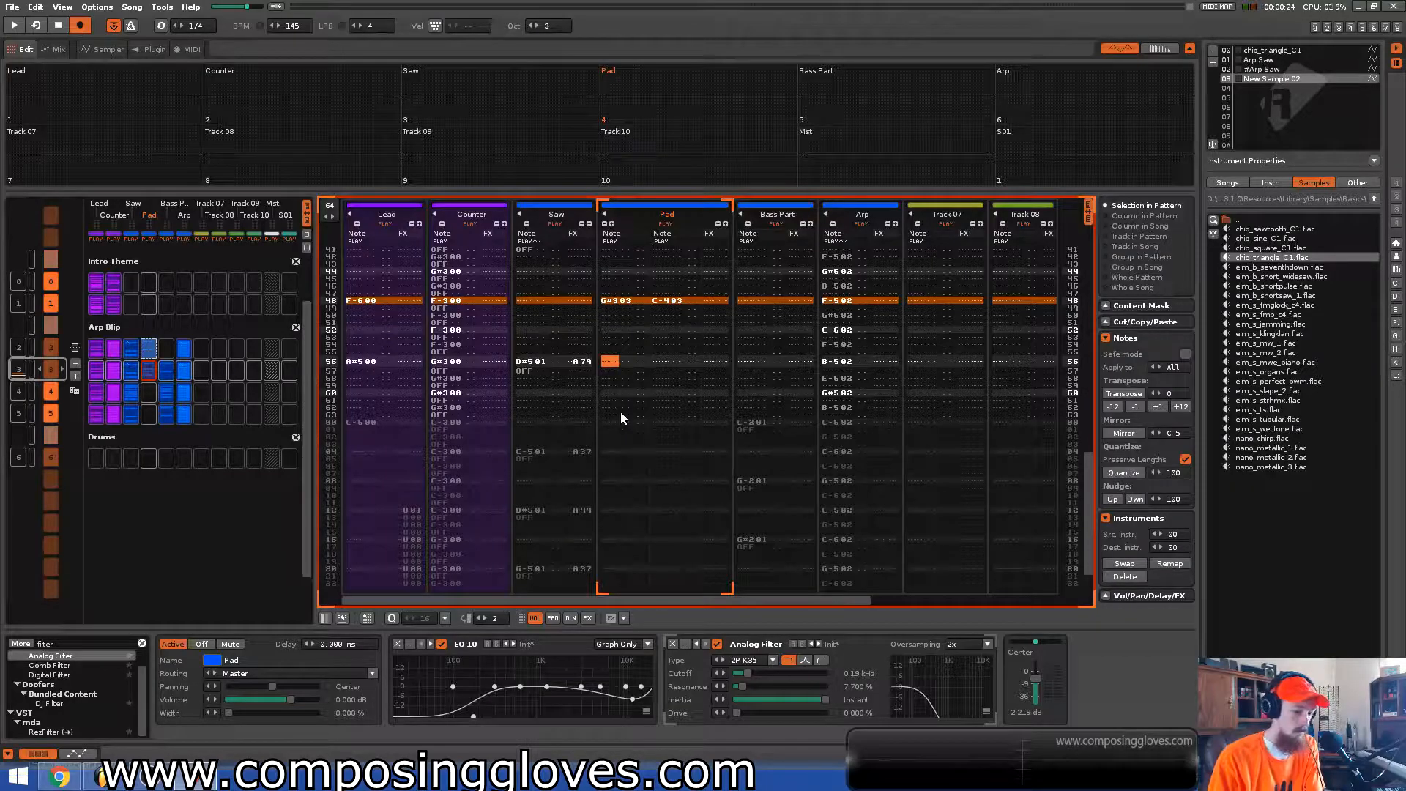
Enter a Pad chord on row 56 of pattern 3 and settle on A#-3 and C-4
{"action": "key", "text": "t"}
{"action": "key", "text": "q"}
{"action": "key", "text": "Up"}
{"action": "key", "text": "Up"}
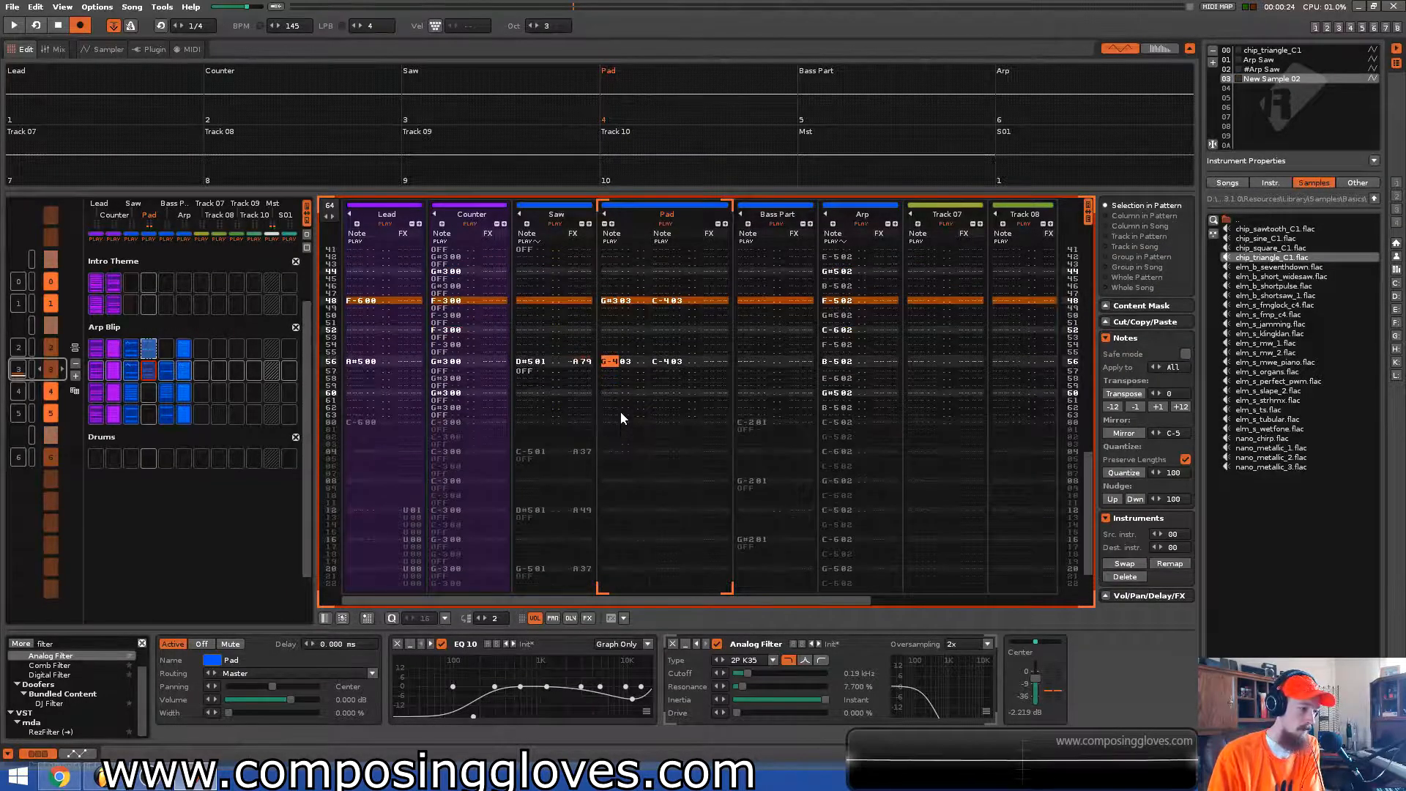
{"action": "key", "text": "j"}
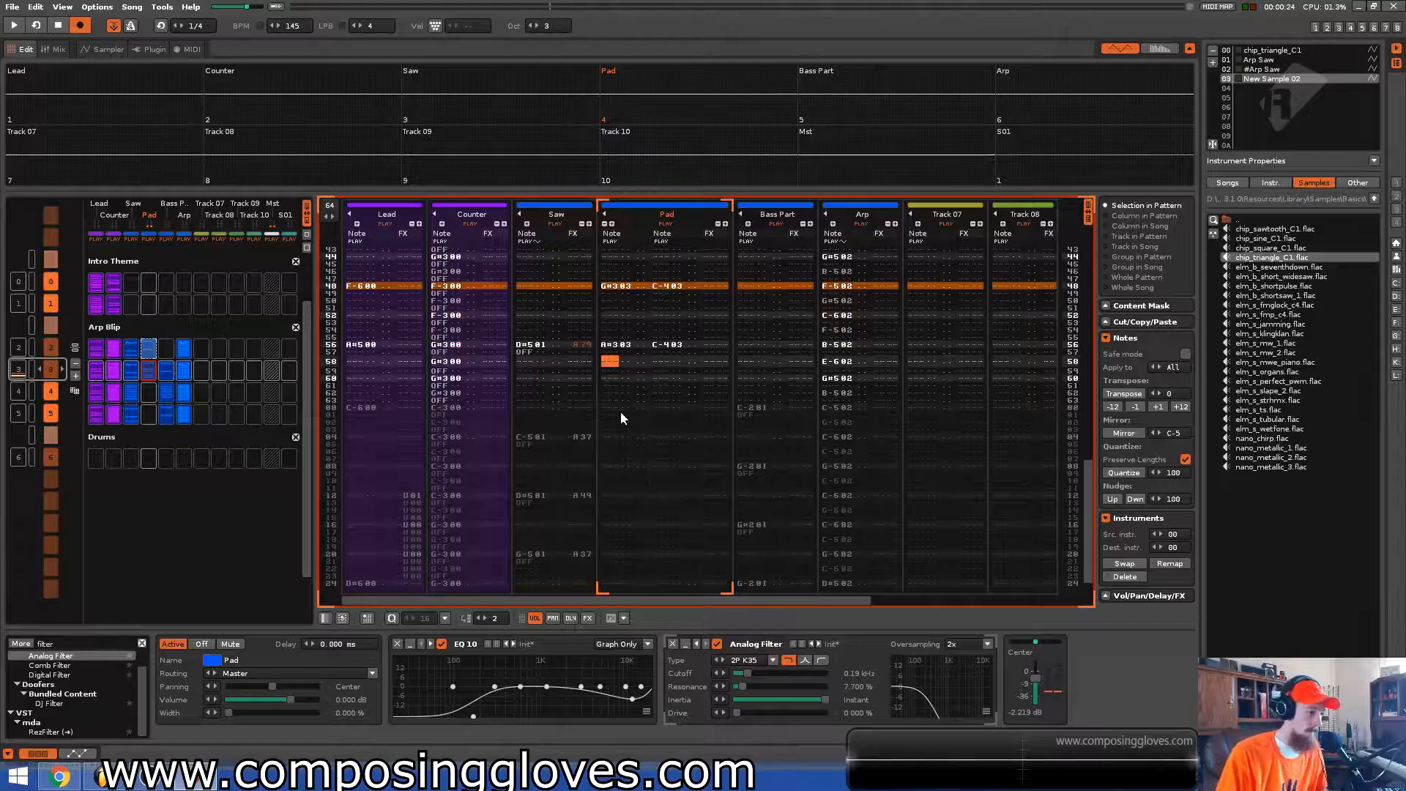
Play the pattern and set the cutoff of the Pad's Analog Filter to 0.20 kHz
{"action": "key", "text": "space"}
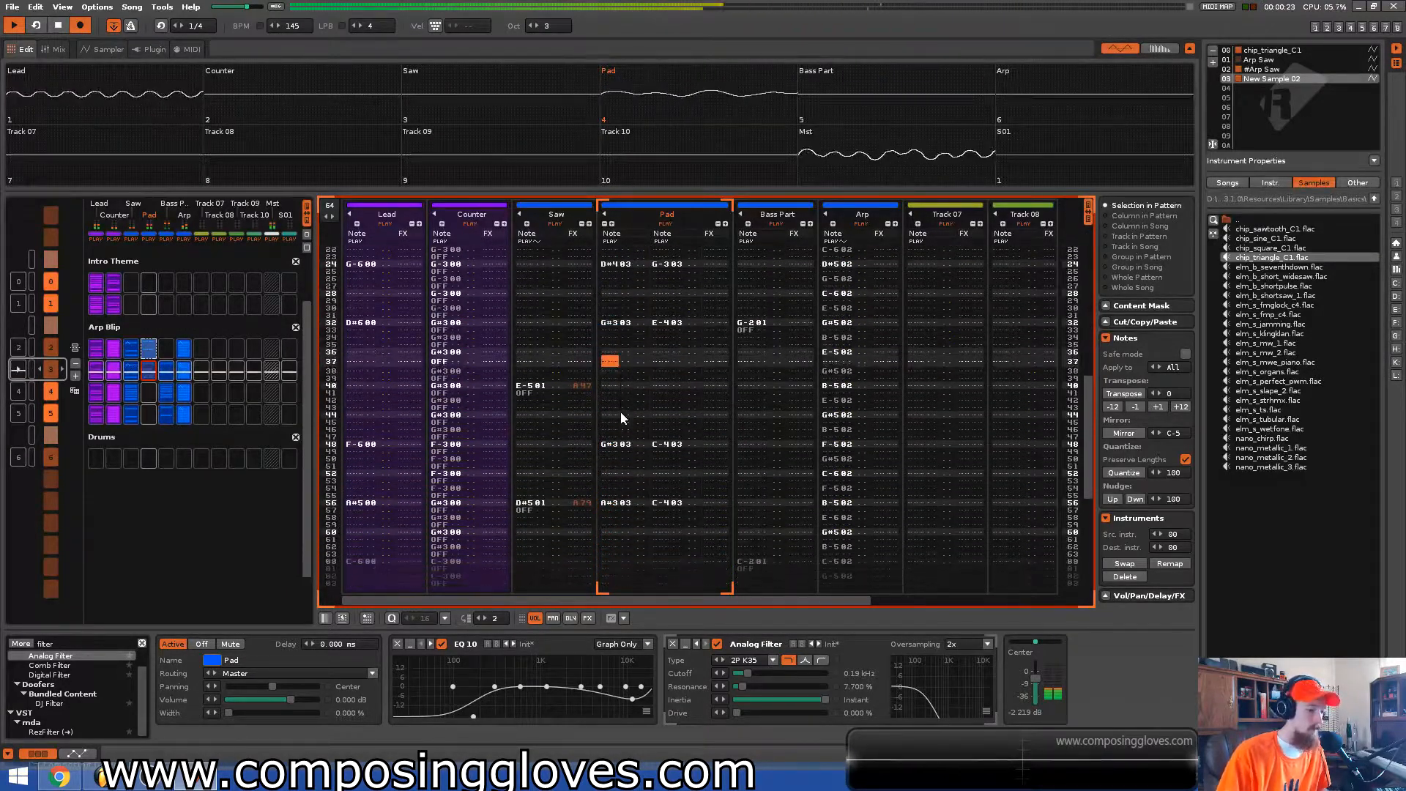
{"action": "left_click_drag", "start_coordinate": [751, 670], "coordinate": [750, 670]}
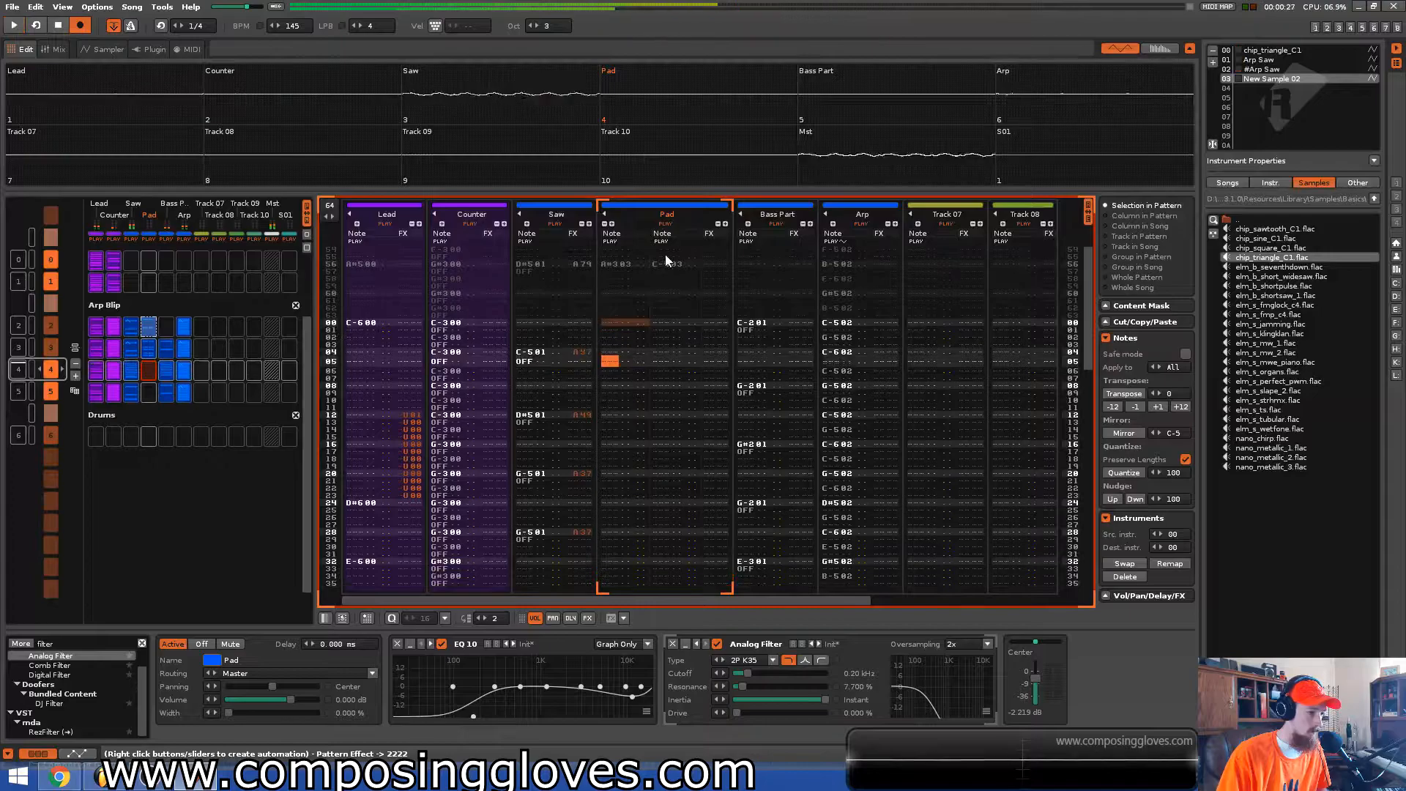
Enter a Pad chord of G-3 and C-4 on row 00 of pattern 4 and play the pattern
{"action": "left_click", "coordinate": [621, 323]}
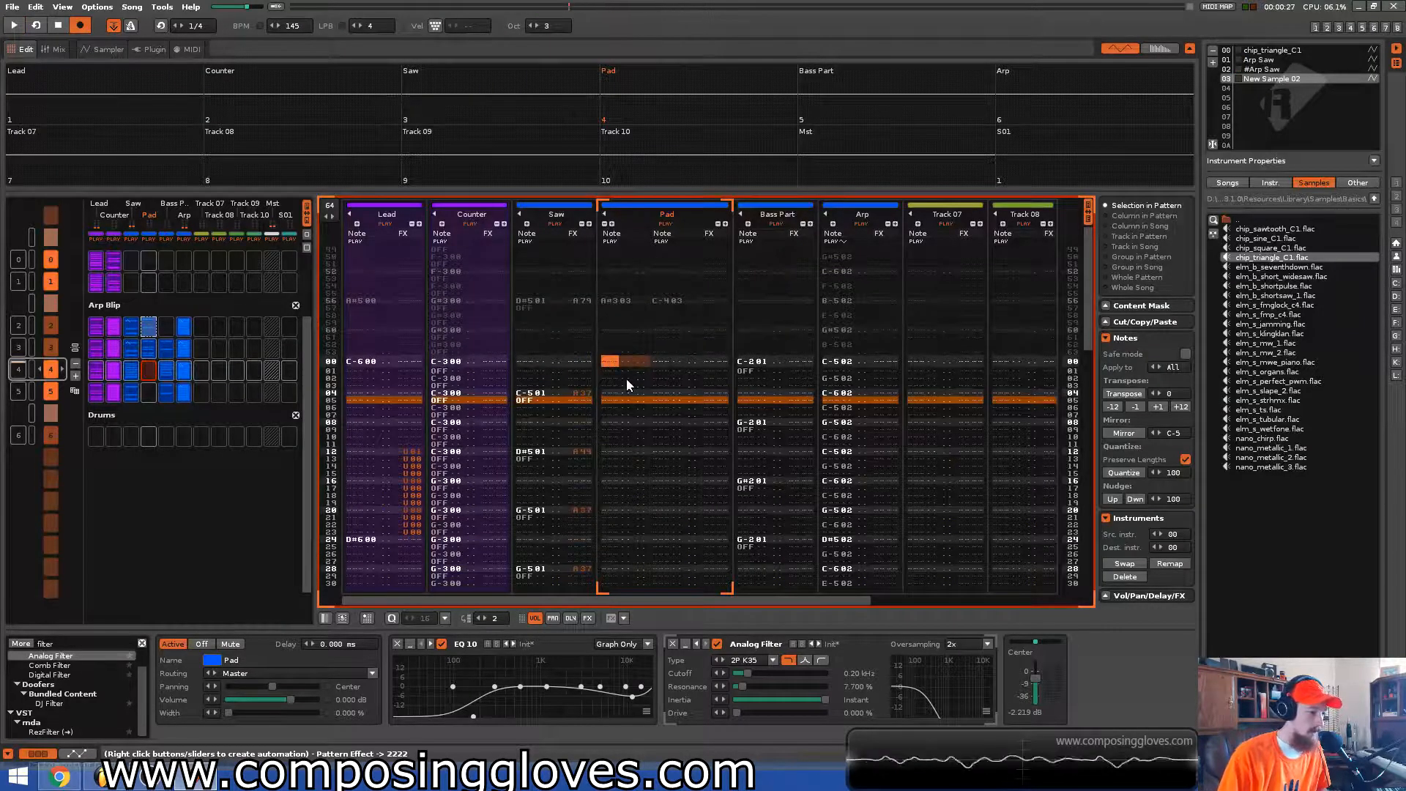
{"action": "key", "text": "b"}
{"action": "key", "text": "q"}
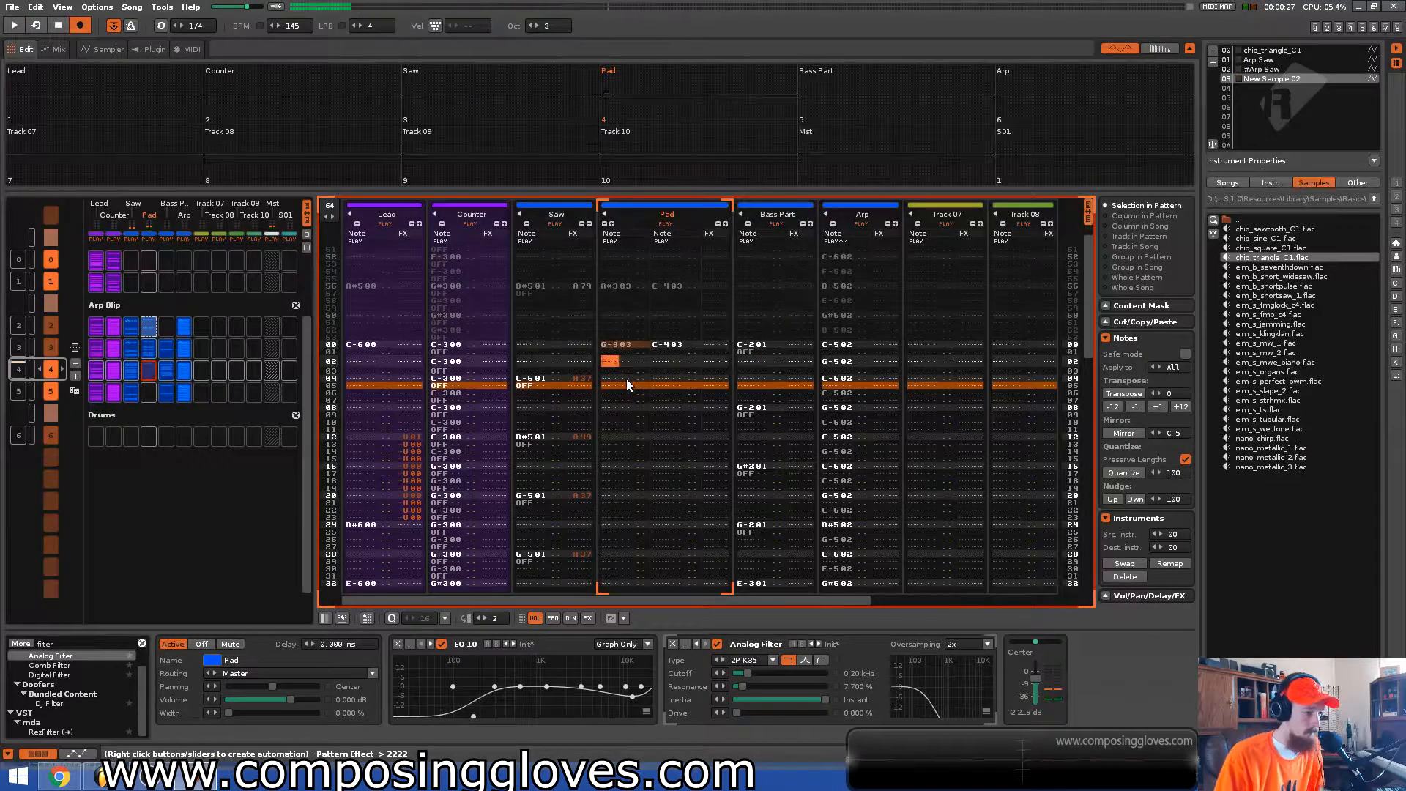
{"action": "key", "text": "space"}
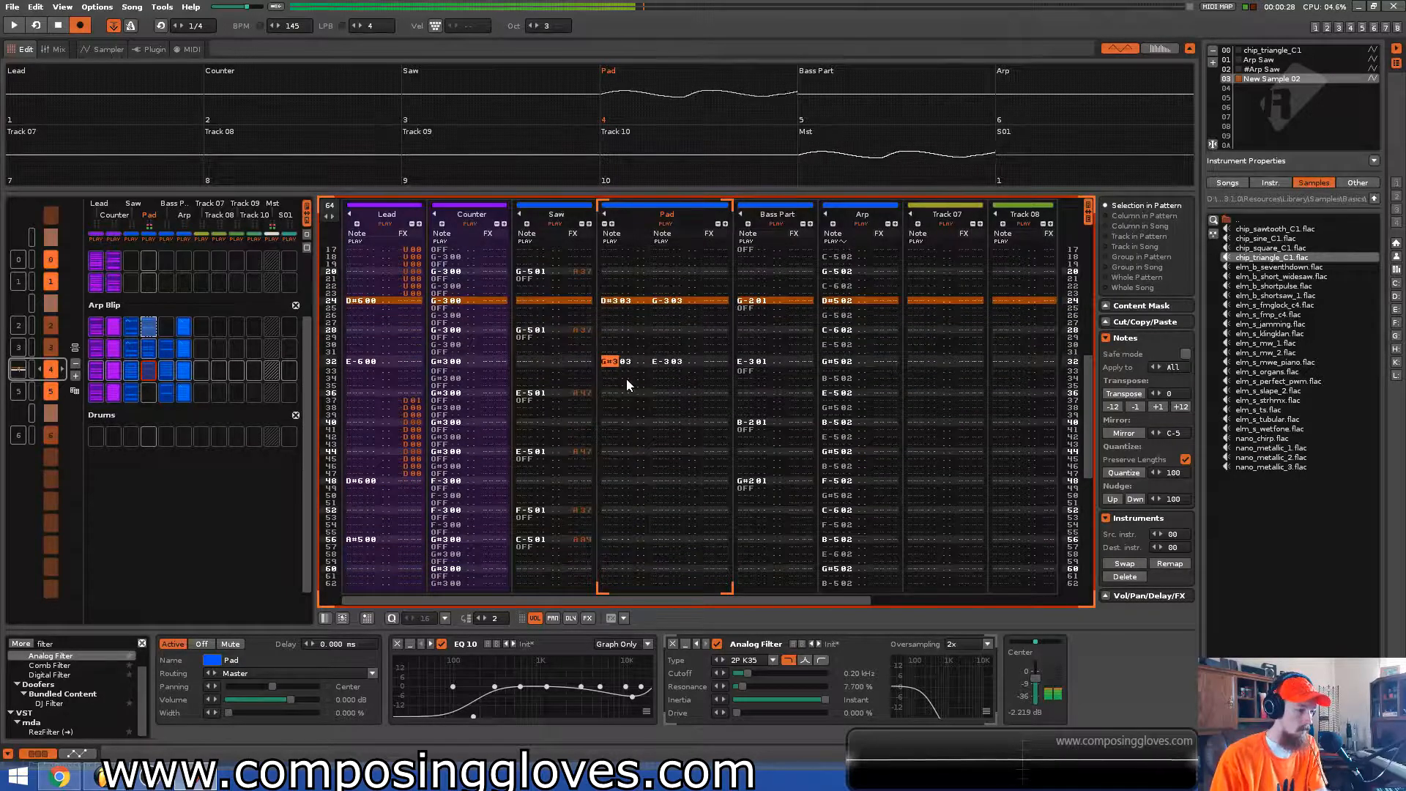
{"action": "key", "text": "space"}
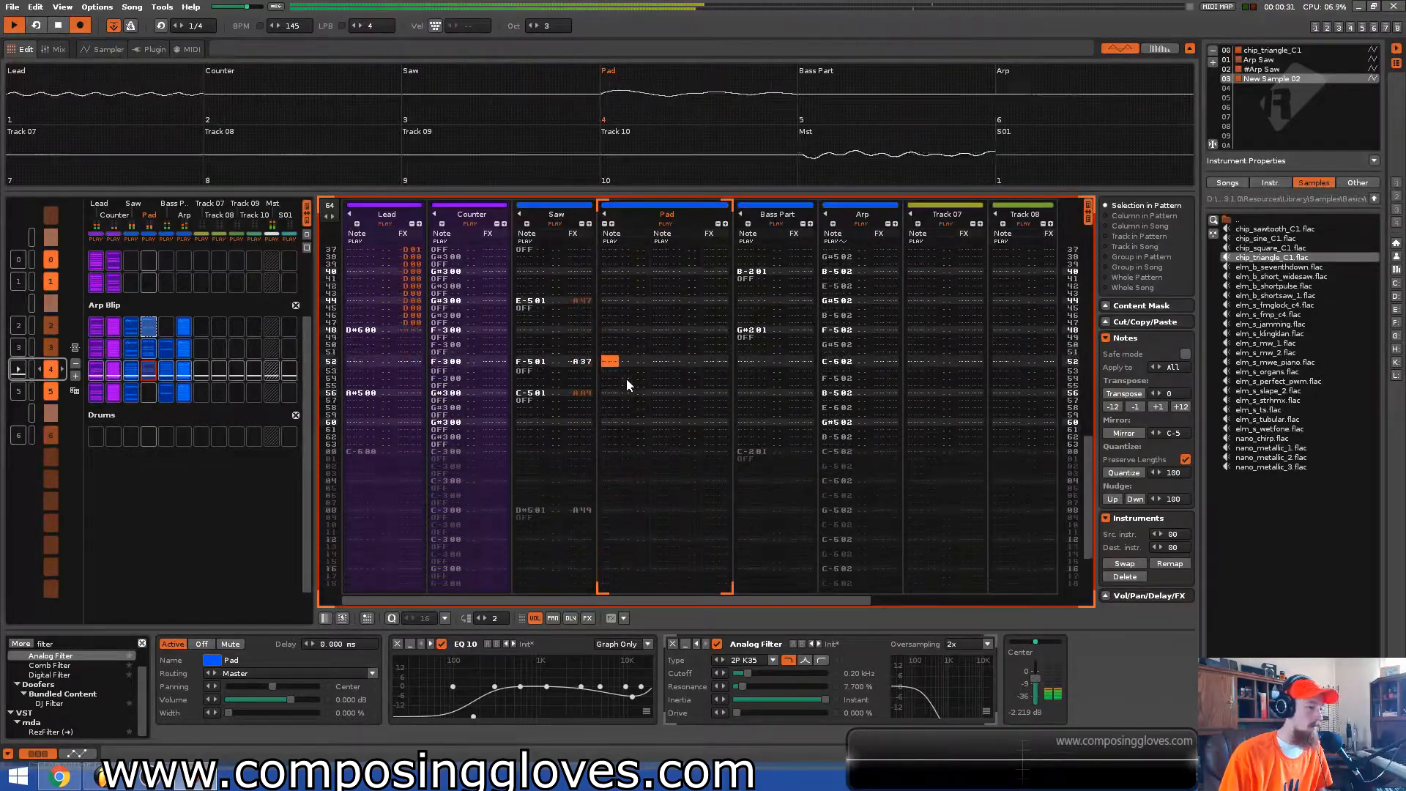
{"action": "key", "text": "space"}
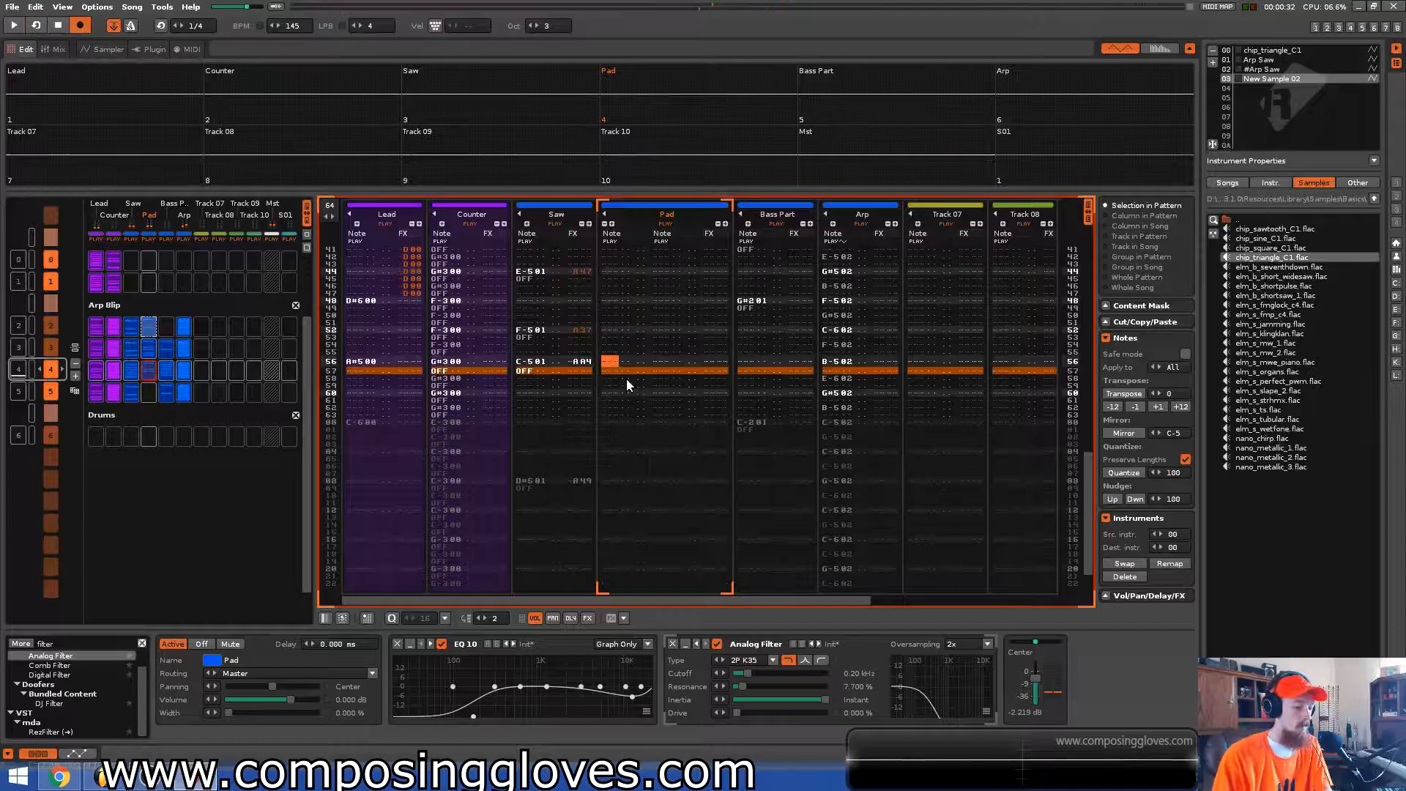
Enter a Pad chord of A#-3 and E-3 on row 56 of pattern 4 and move on toward the following pattern
{"action": "key", "text": "j"}
{"action": "key", "text": "c"}
{"action": "key", "text": "Down"}
{"action": "key", "text": "Down"}
{"action": "key", "text": "Down"}
{"action": "key", "text": "Down"}
{"action": "key", "text": "Down"}
{"action": "key", "text": "Up"}
{"action": "key", "text": "Up"}
{"action": "key", "text": "Up"}
{"action": "key", "text": "Up"}
{"action": "key", "text": "Up"}
{"action": "key", "text": "Down"}
{"action": "key", "text": "Down"}
{"action": "key", "text": "Down"}
{"action": "key", "text": "Down"}
{"action": "key", "text": "Up"}
{"action": "key", "text": "Up"}
{"action": "key", "text": "Up"}
{"action": "key", "text": "Down"}
{"action": "key", "text": "Down"}
{"action": "key", "text": "Down"}
{"action": "key", "text": "Down"}
{"action": "key", "text": "Down"}
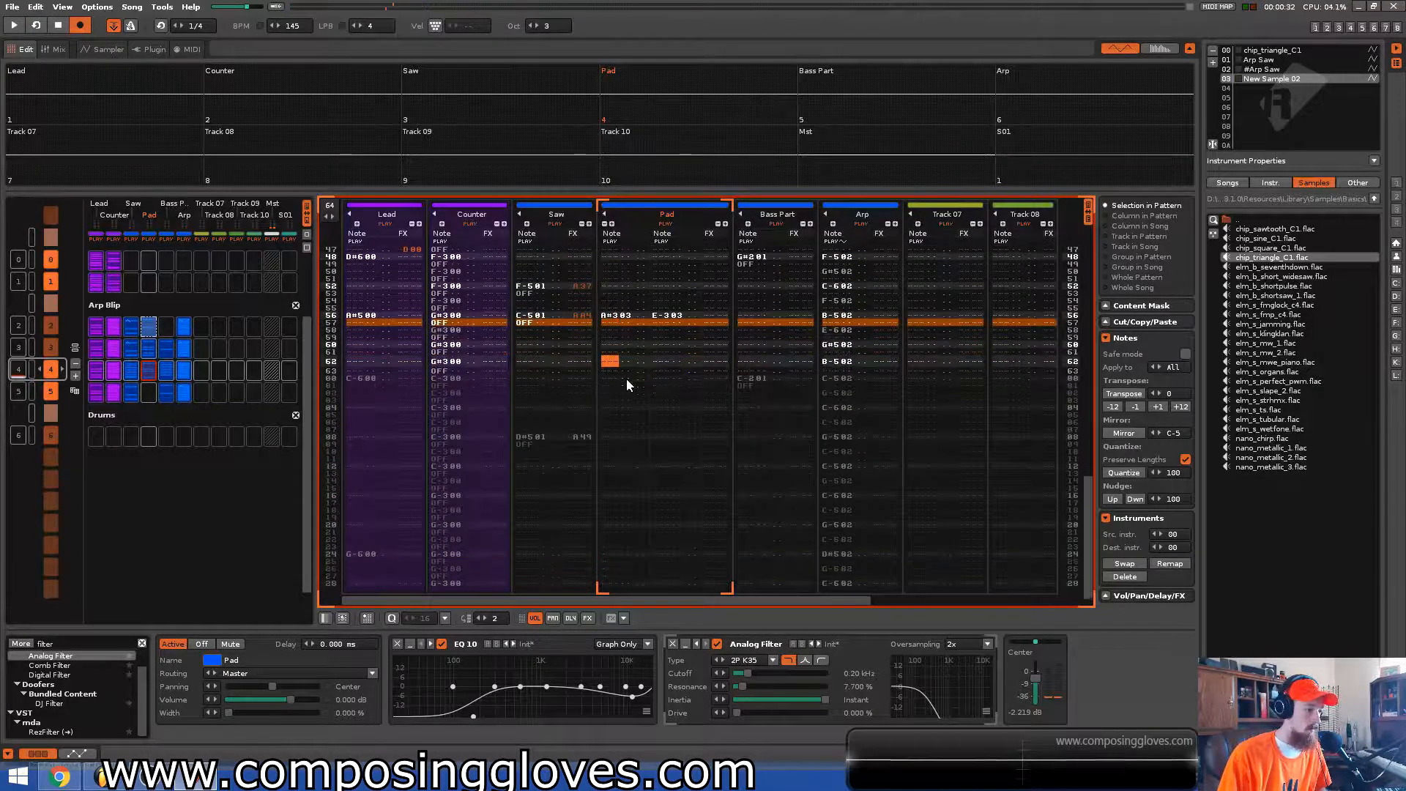
Enter a Pad chord of D#-3 and C-3 on row 00 of pattern 5 and play the section from pattern 2
{"action": "key", "text": "d"}
{"action": "key", "text": "z"}
{"action": "key", "text": "Up"}
{"action": "key", "text": "Down"}
{"action": "key", "text": "Up"}
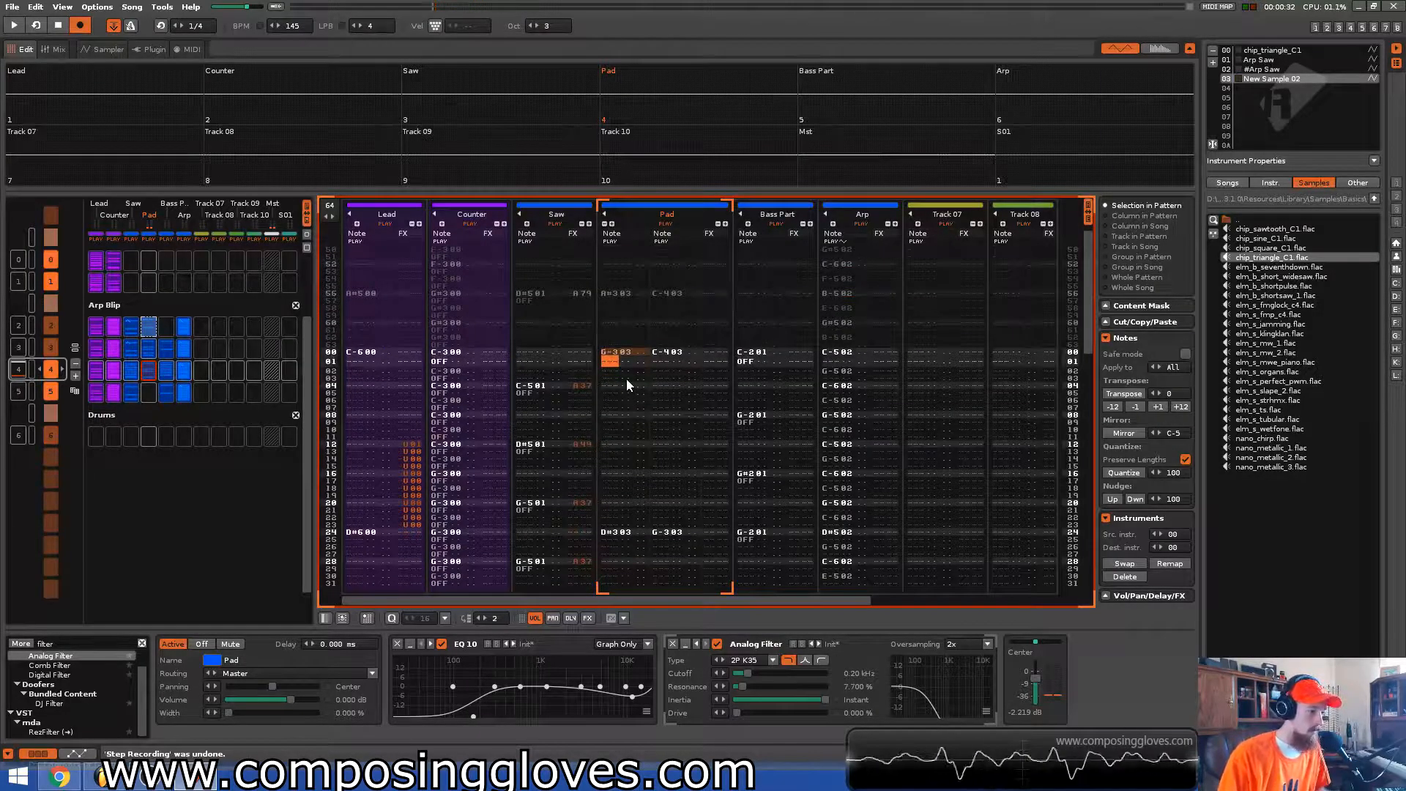
{"action": "key", "text": "Up"}
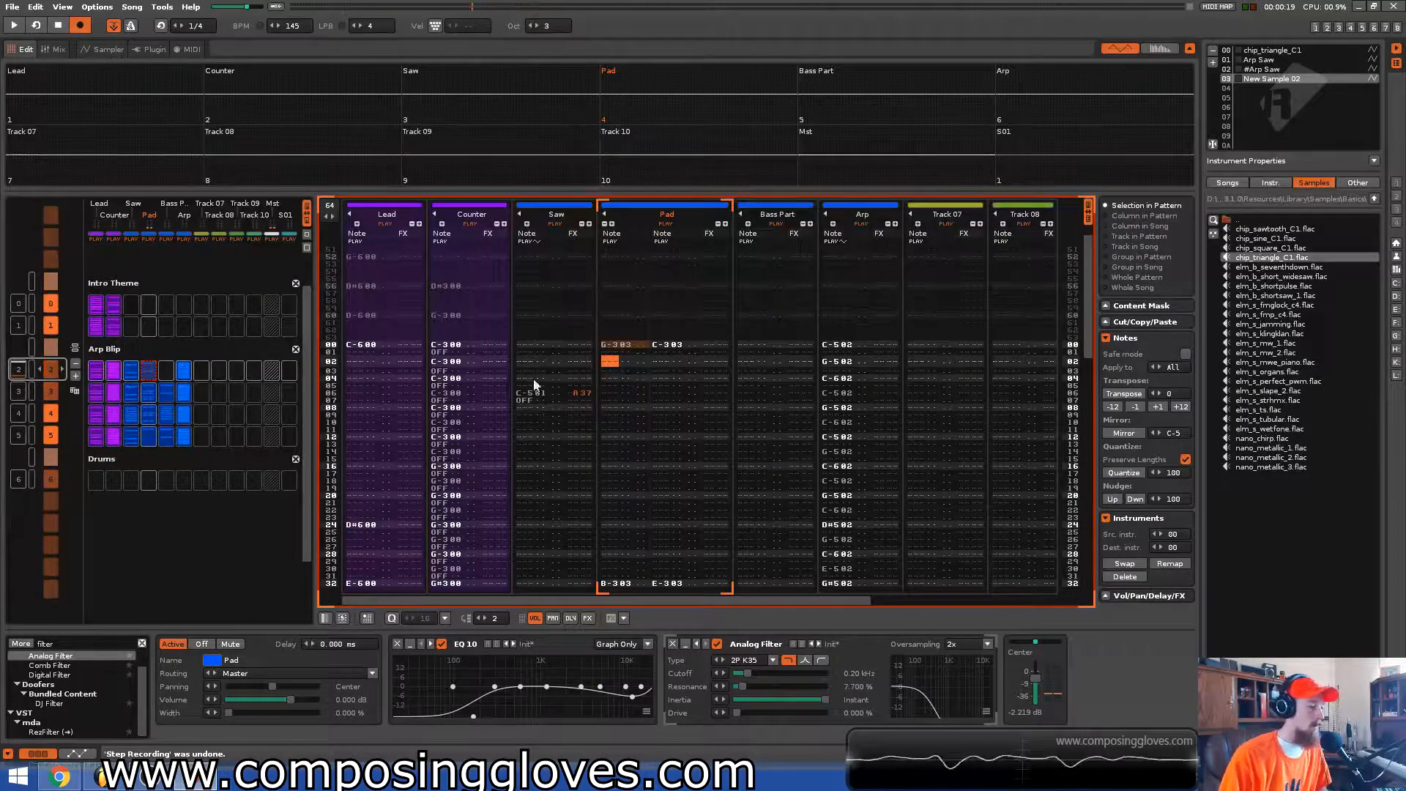
{"action": "key", "text": "space"}
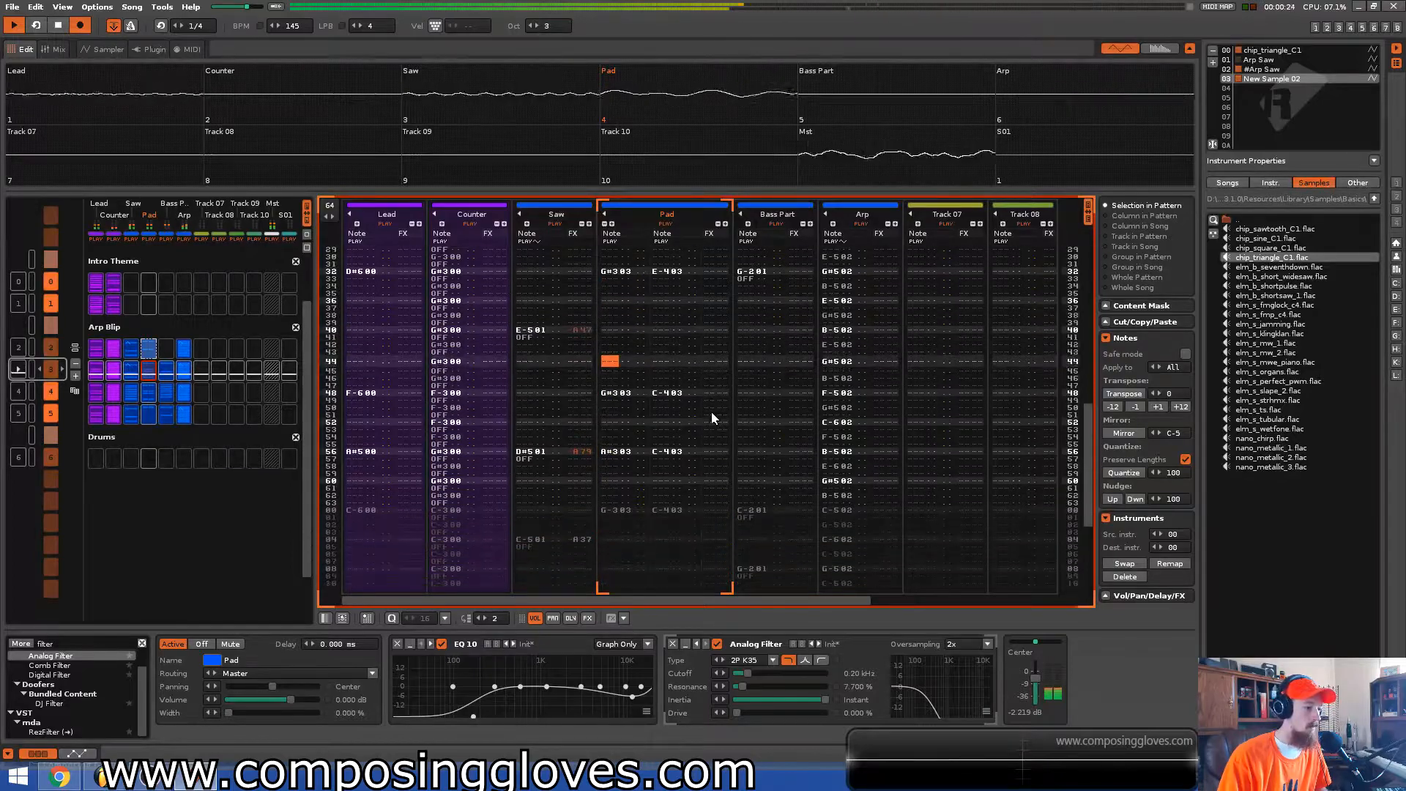
{"action": "key", "text": "space"}
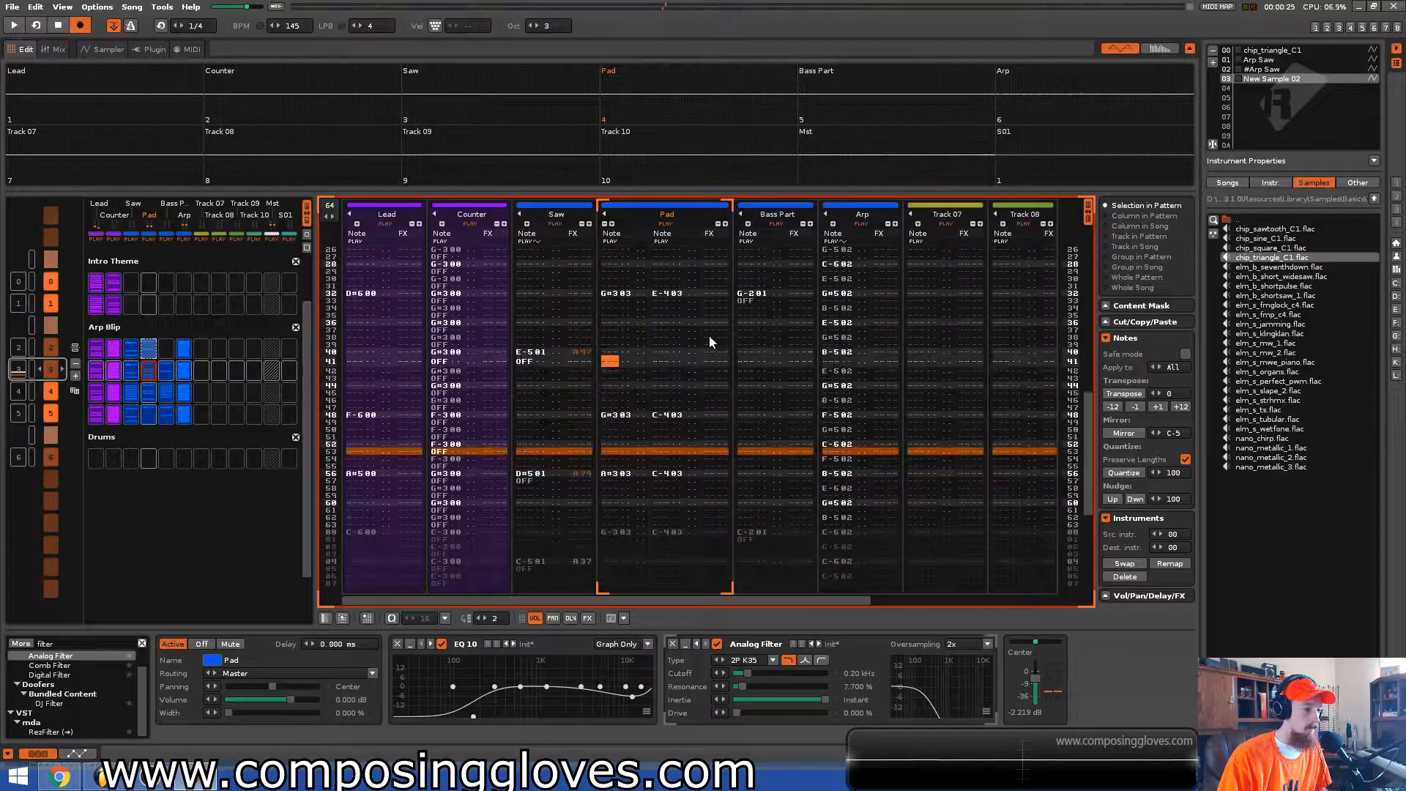
Try a G40 glide command in the Pad effect column on row 32 of pattern 3 and play it
{"action": "left_click", "coordinate": [715, 296]}
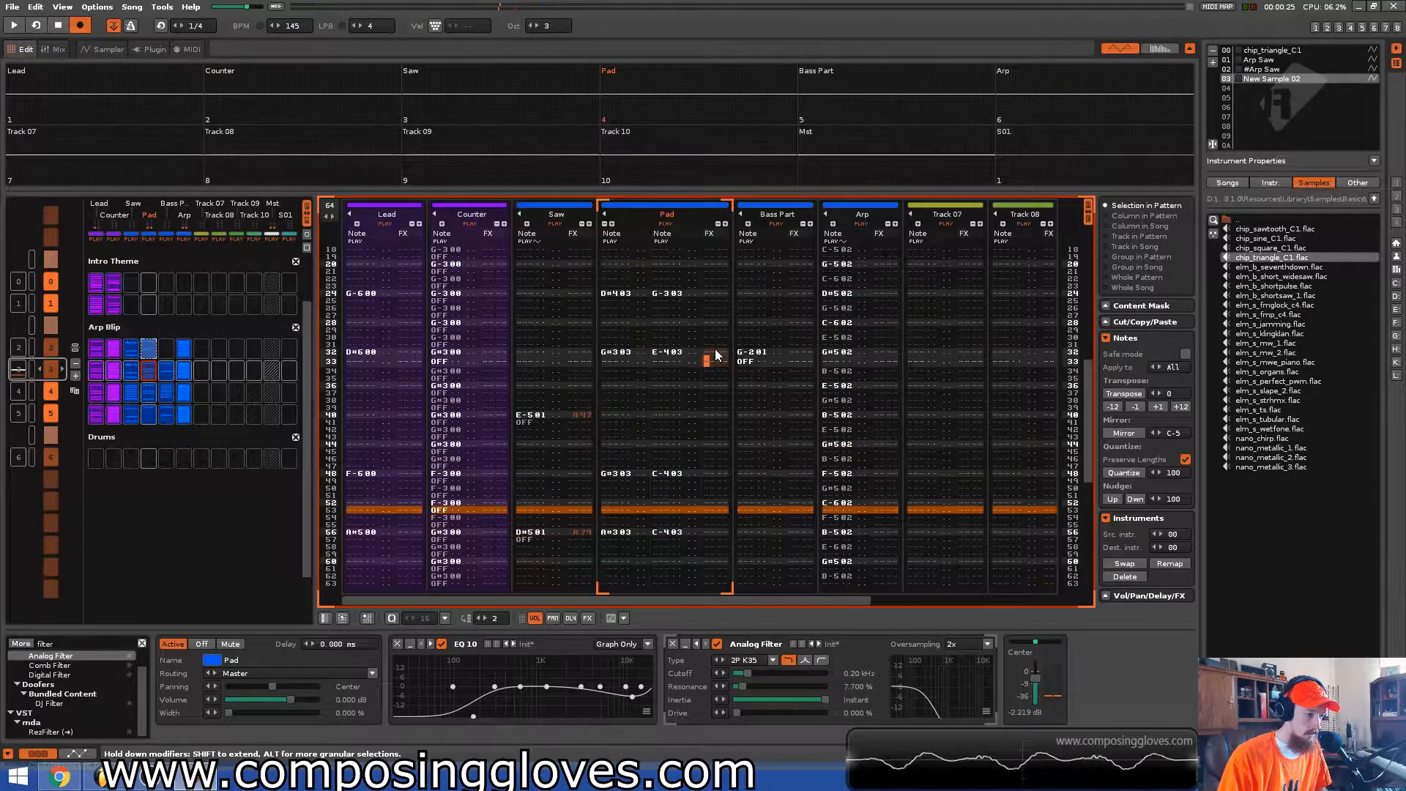
{"action": "type", "text": "g"}
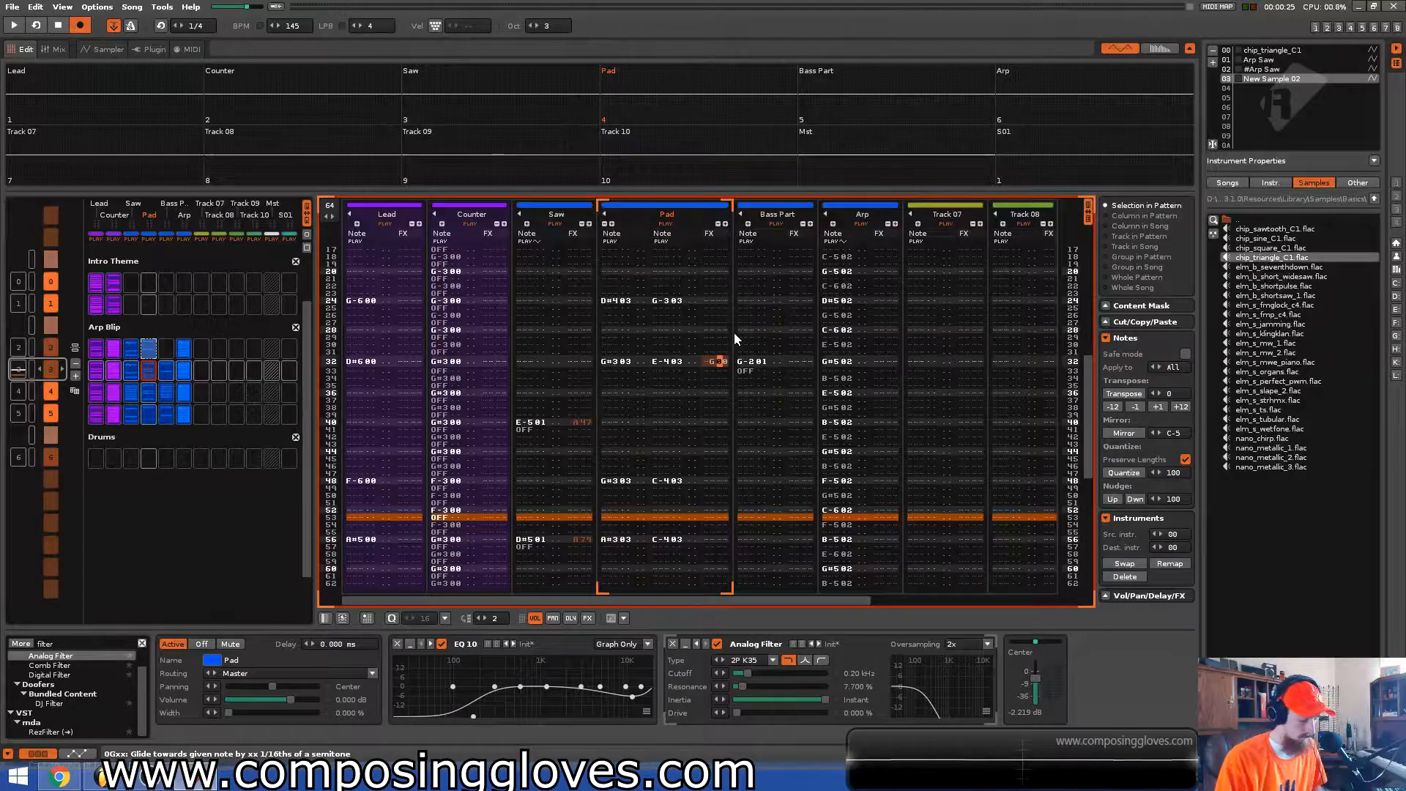
{"action": "type", "text": "4"}
{"action": "key", "text": "space"}
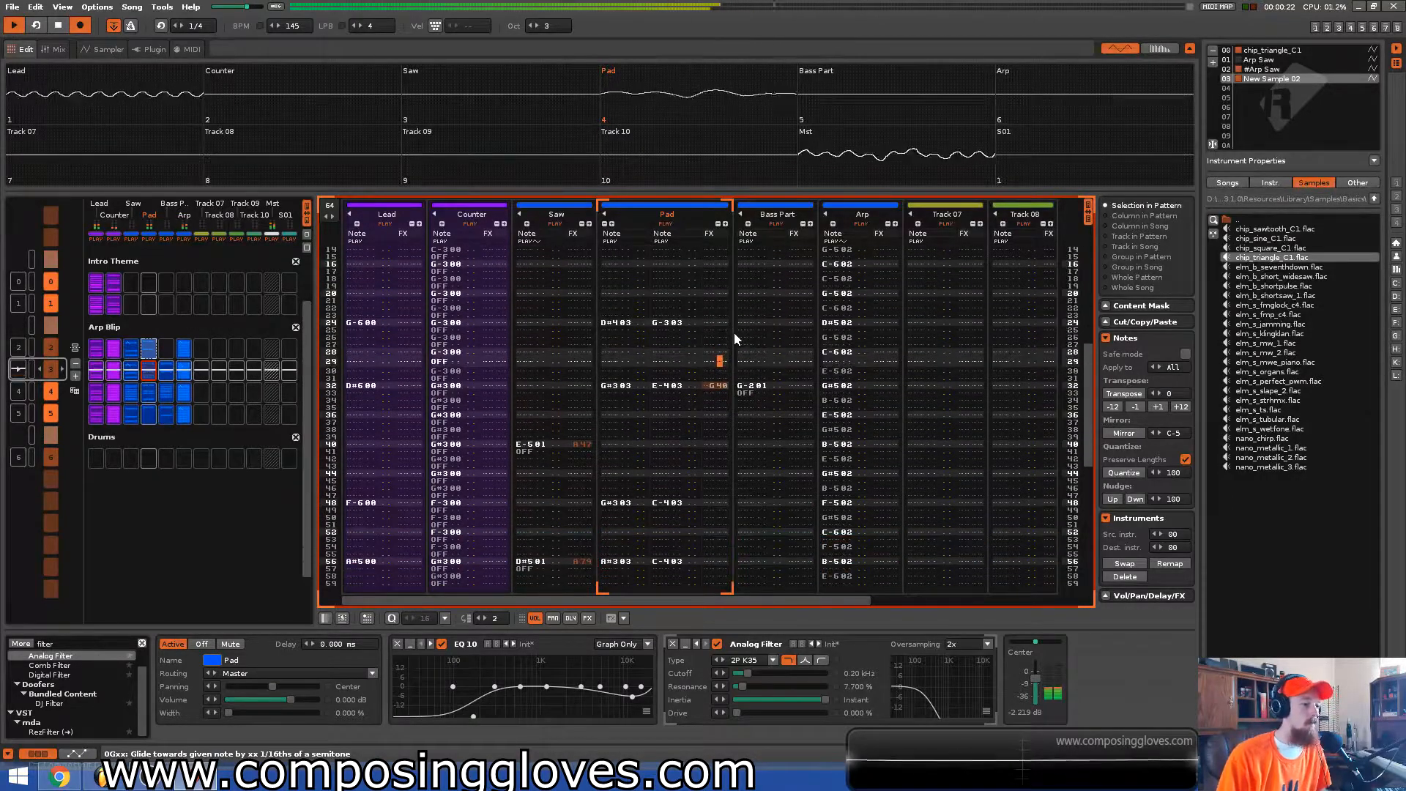
Stop playback and clear the glide command from the Pad effect column on row 32 of pattern 3
{"action": "key", "text": "space"}
{"action": "key", "text": "Up"}
{"action": "key", "text": "Up"}
{"action": "key", "text": "Up"}
{"action": "key", "text": "Up"}
{"action": "key", "text": "Up"}
{"action": "key", "text": "Up"}
{"action": "key", "text": "Up"}
{"action": "key", "text": "Up"}
{"action": "key", "text": "Up"}
{"action": "key", "text": "Up"}
{"action": "key", "text": "Up"}
{"action": "key", "text": "Up"}
{"action": "key", "text": "Up"}
{"action": "key", "text": "Up"}
{"action": "key", "text": "Up"}
{"action": "key", "text": "Up"}
{"action": "key", "text": "Up"}
{"action": "key", "text": "Up"}
{"action": "key", "text": "Up"}
{"action": "key", "text": "Left"}
{"action": "key", "text": "Up"}
{"action": "key", "text": "Delete"}
{"action": "key", "text": "Delete"}
{"action": "key", "text": "Delete"}
{"action": "key", "text": "Delete"}
Enter a D10 pitch-slide-down command in the Pad effect column on row 44 of pattern 3
{"action": "key", "text": "Down"}
{"action": "key", "text": "Down"}
{"action": "key", "text": "Down"}
{"action": "key", "text": "Down"}
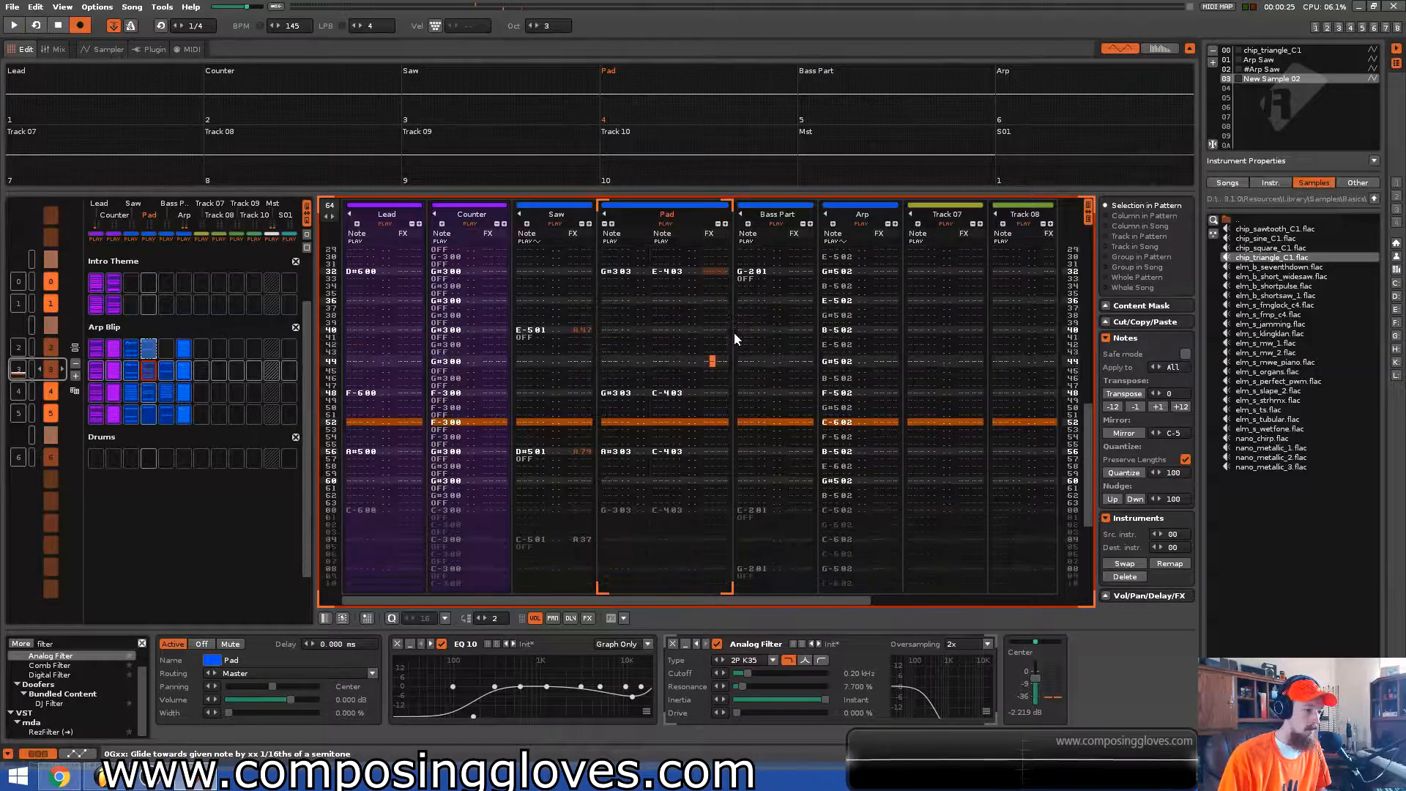
{"action": "type", "text": "d"}
{"action": "key", "text": "Up"}
{"action": "key", "text": "Down"}
{"action": "key", "text": "Up"}
{"action": "key", "text": "Up"}
{"action": "key", "text": "Down"}
{"action": "key", "text": "Up"}
{"action": "key", "text": "Right"}
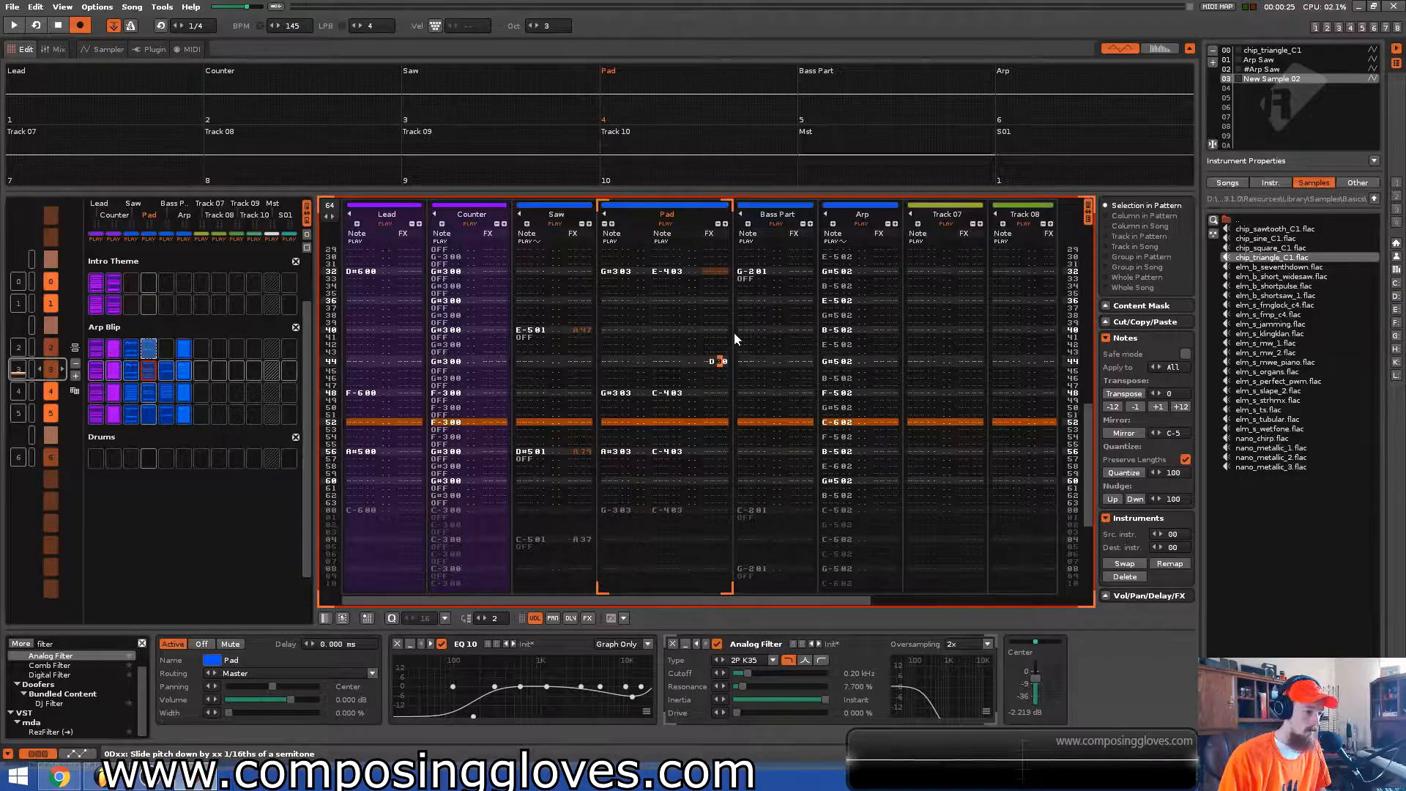
{"action": "type", "text": "1"}
Try adding more slide-down commands below row 44 in the Pad effect column
{"action": "key", "text": "Left"}
{"action": "key", "text": "Down"}
{"action": "key", "text": "Up"}
{"action": "key", "text": "Up"}
{"action": "type", "text": "ddd"}
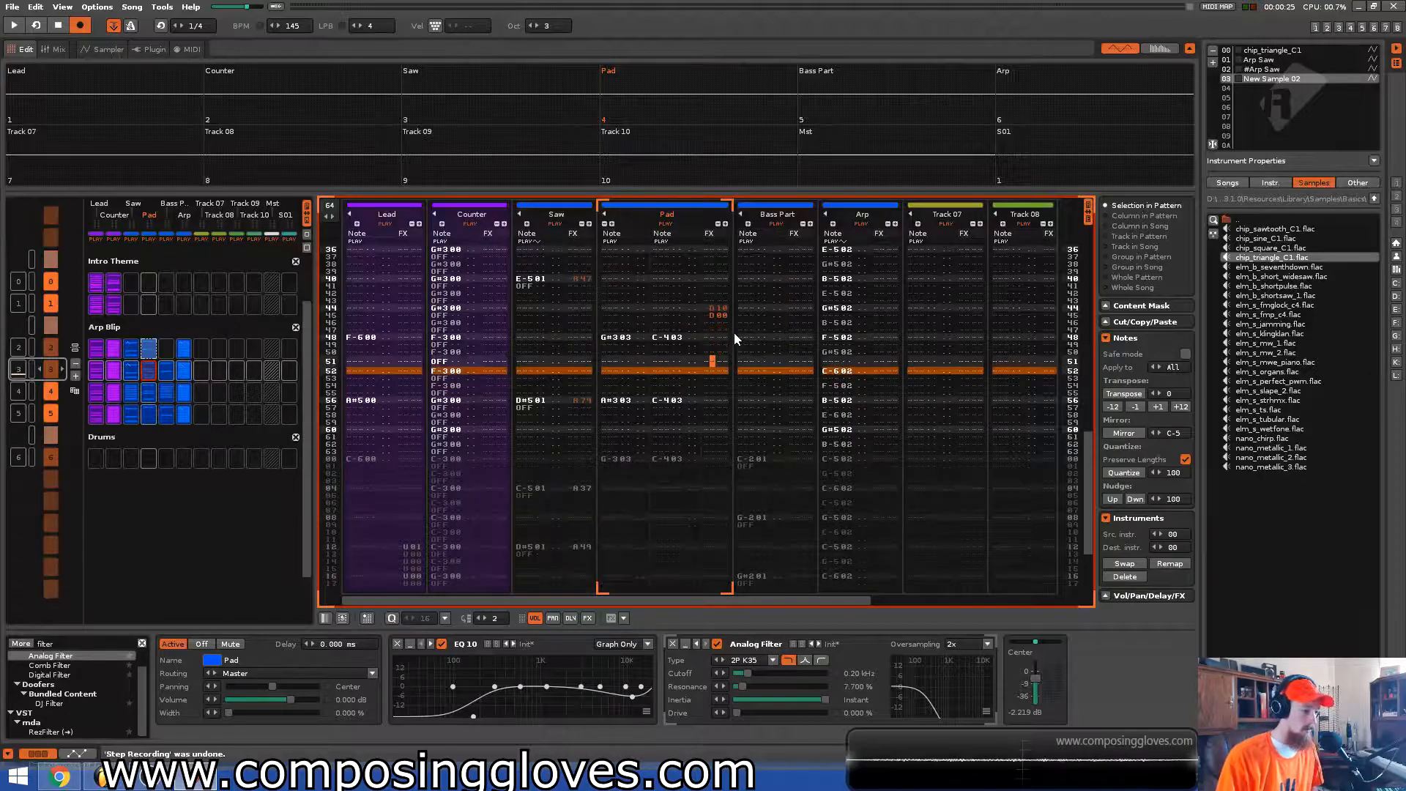
Set the edit step to 1, return to the Pad slide-down commands in pattern 3, and play the pattern
{"action": "key", "text": "ctrl+1"}
{"action": "key", "text": "Up"}
{"action": "key", "text": "Up"}
{"action": "key", "text": "Up"}
{"action": "key", "text": "Up"}
{"action": "key", "text": "Up"}
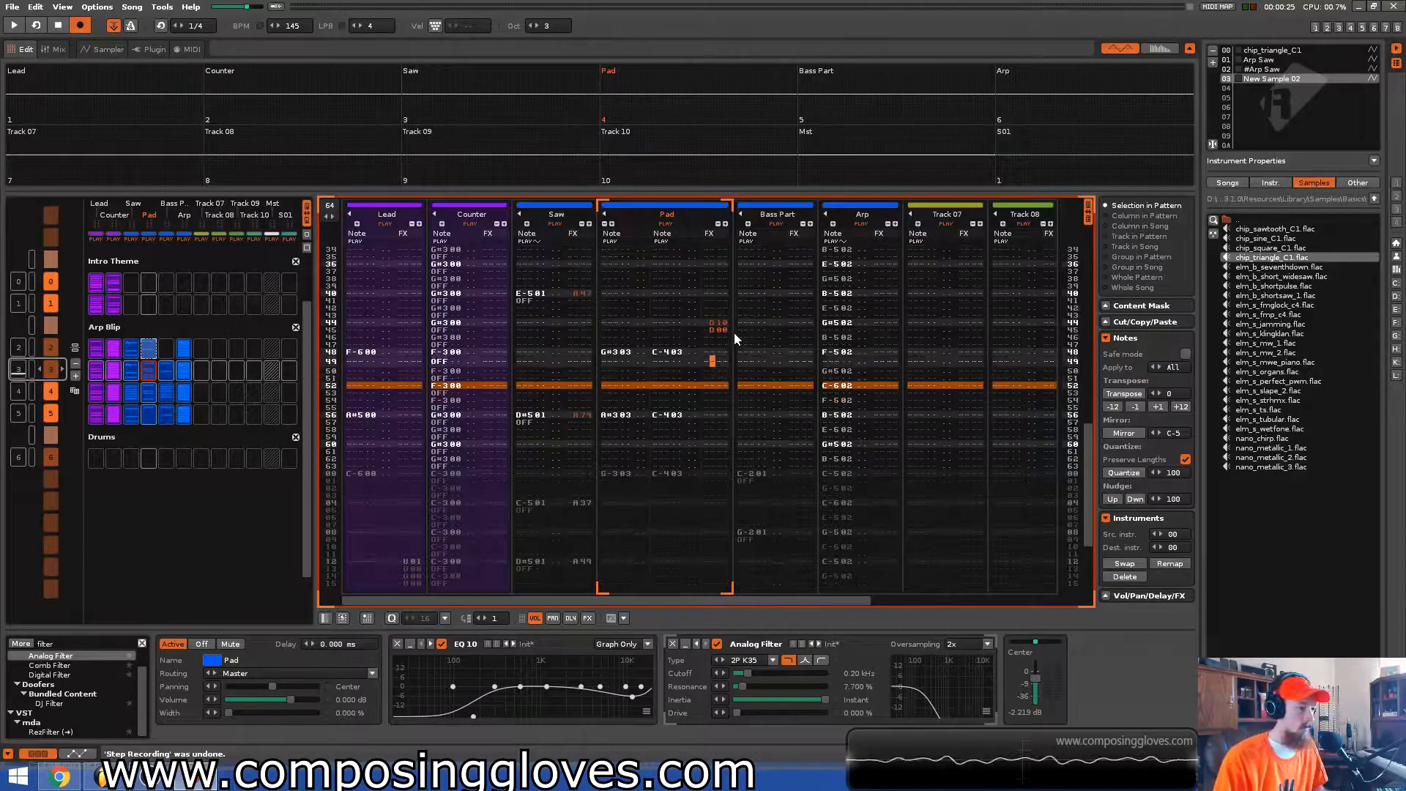
{"action": "key", "text": "space"}
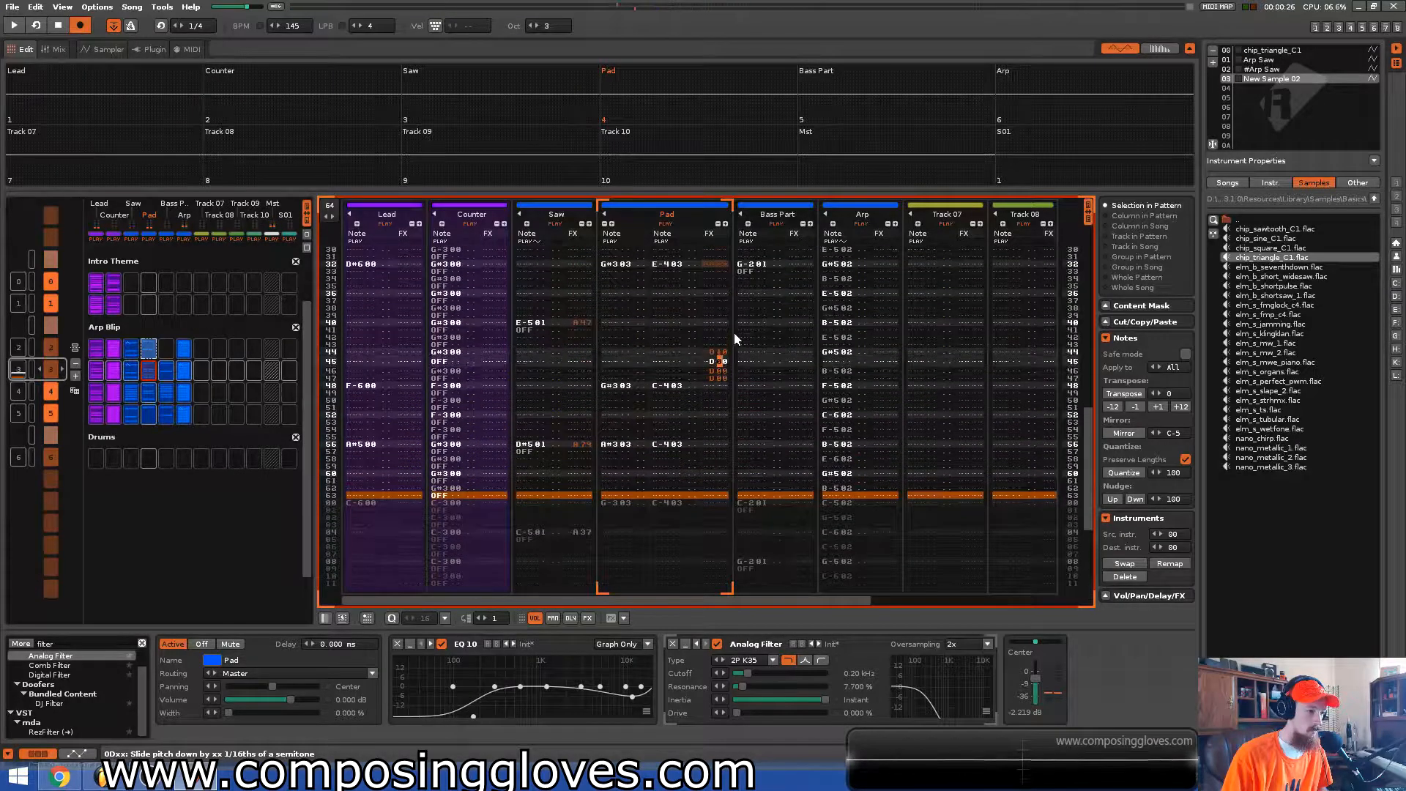
Enter 0 in the Pad slide-down command on row 44 of pattern 3 and play the result
{"action": "key", "text": "Up"}
{"action": "key", "text": "Left"}
{"action": "type", "text": "0"}
{"action": "key", "text": "space"}
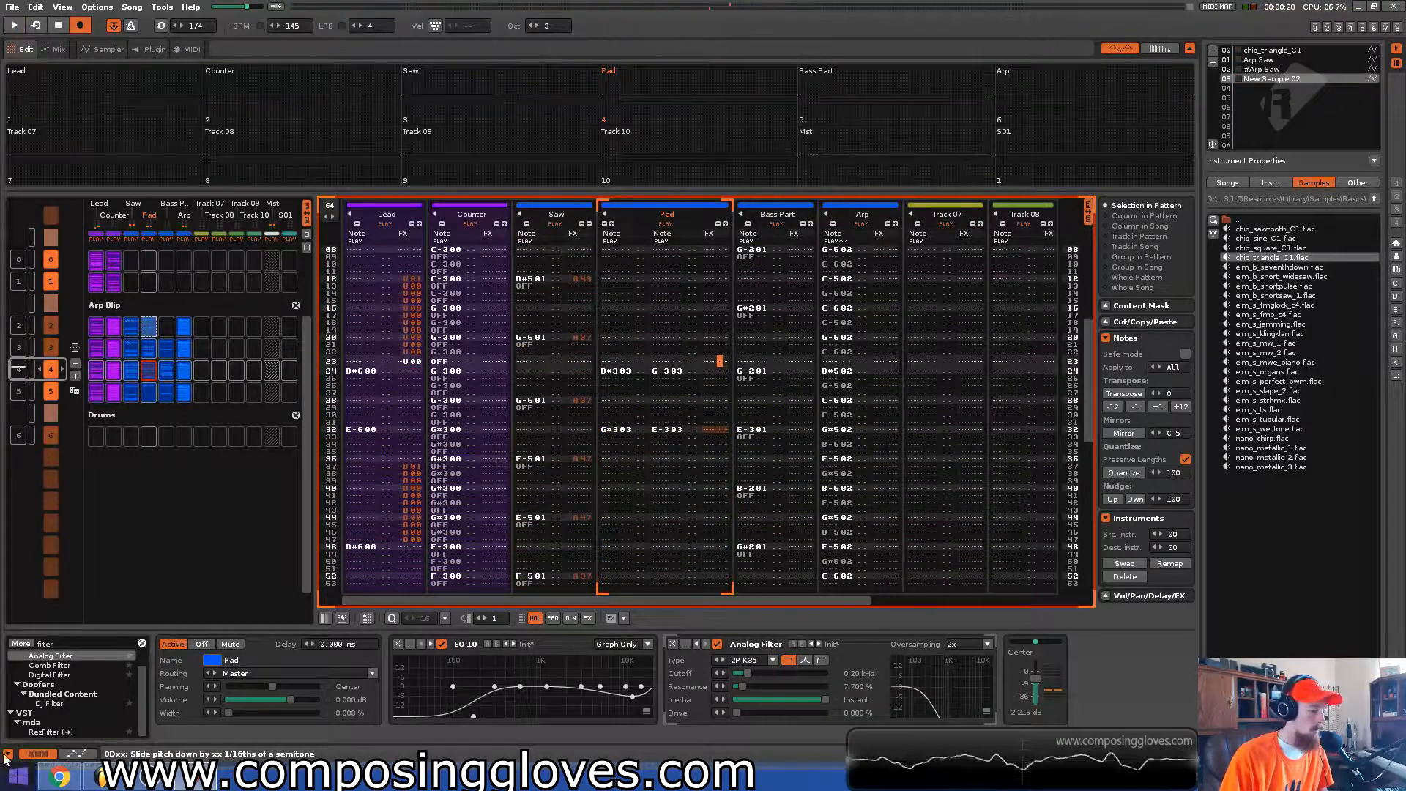
Create automation for the Pad's Analog Filter cutoff, starting at about 0.18 kHz in pattern 4, and play it
{"action": "middle_click", "coordinate": [821, 675]}
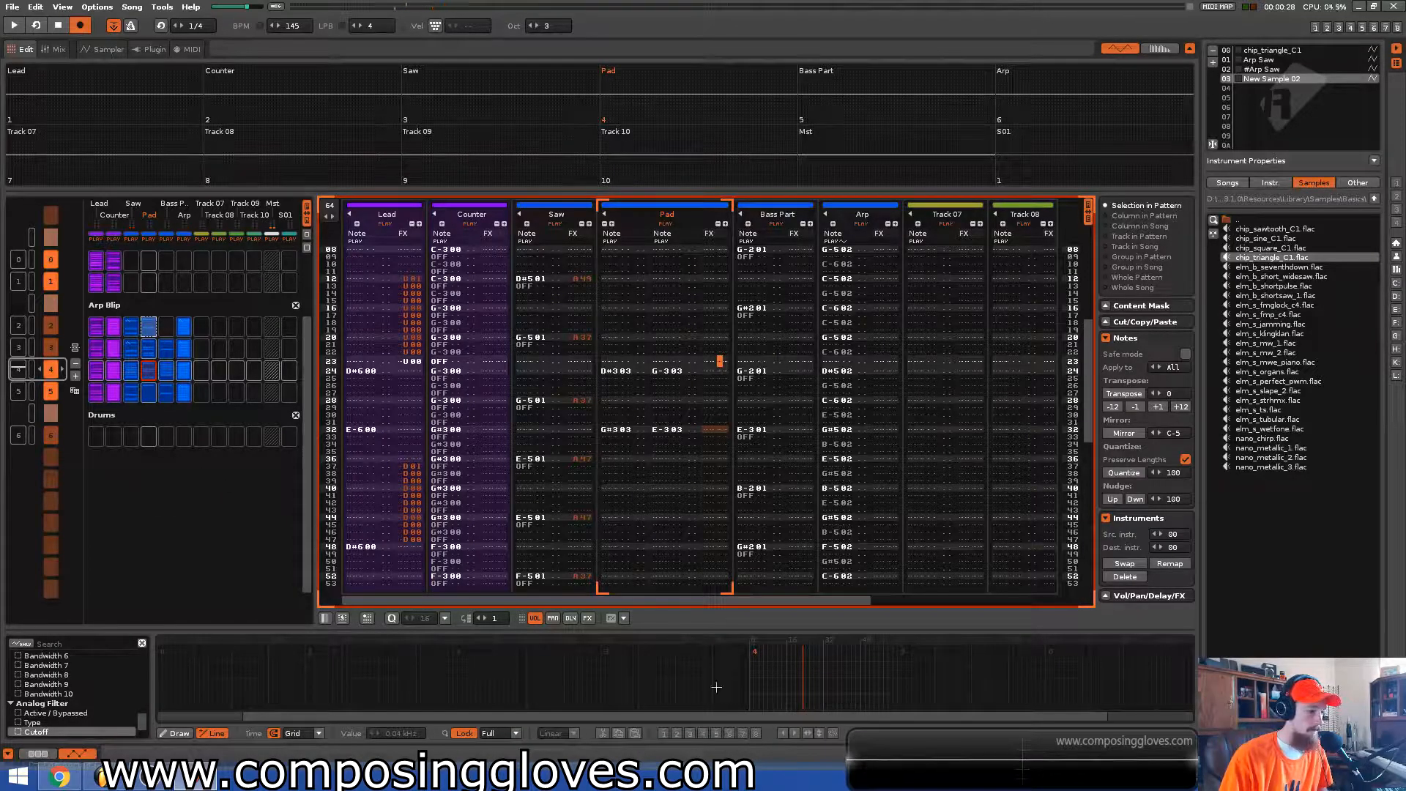
{"action": "key", "text": "space"}
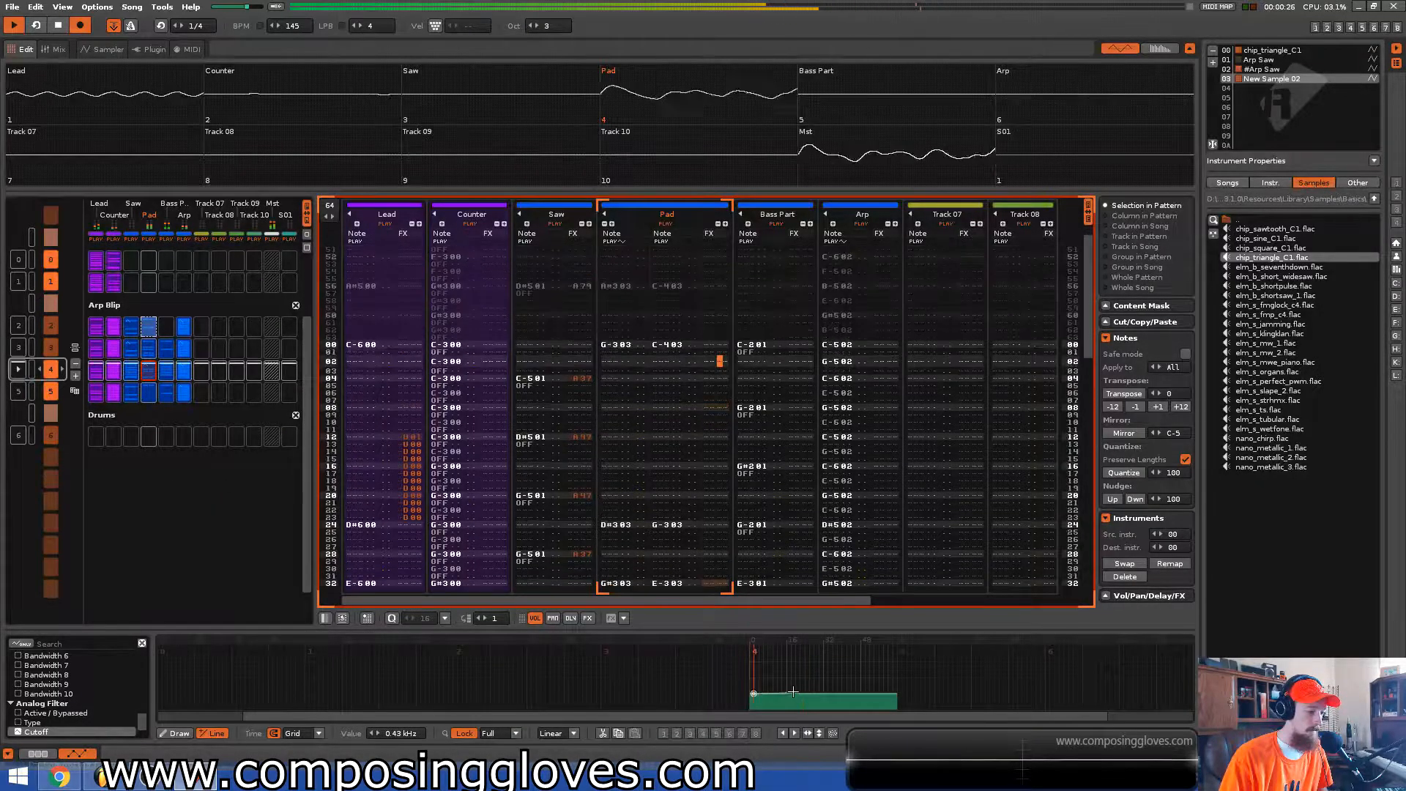
{"action": "key", "text": "space"}
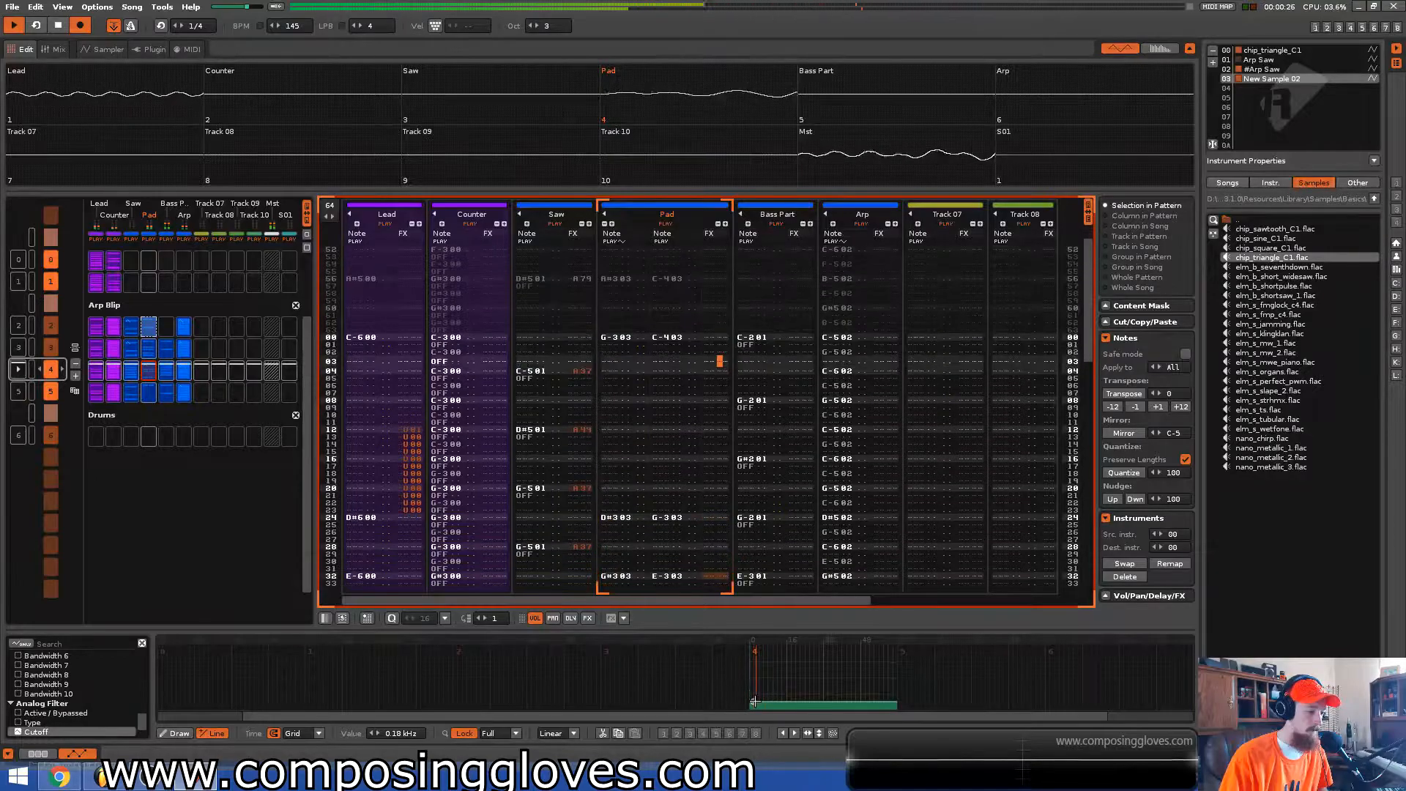
Shape the cutoff envelope in pattern 4 with a peak of about 0.60 kHz, a dip, and a point of about 0.46 kHz near the end
{"action": "left_click", "coordinate": [794, 688]}
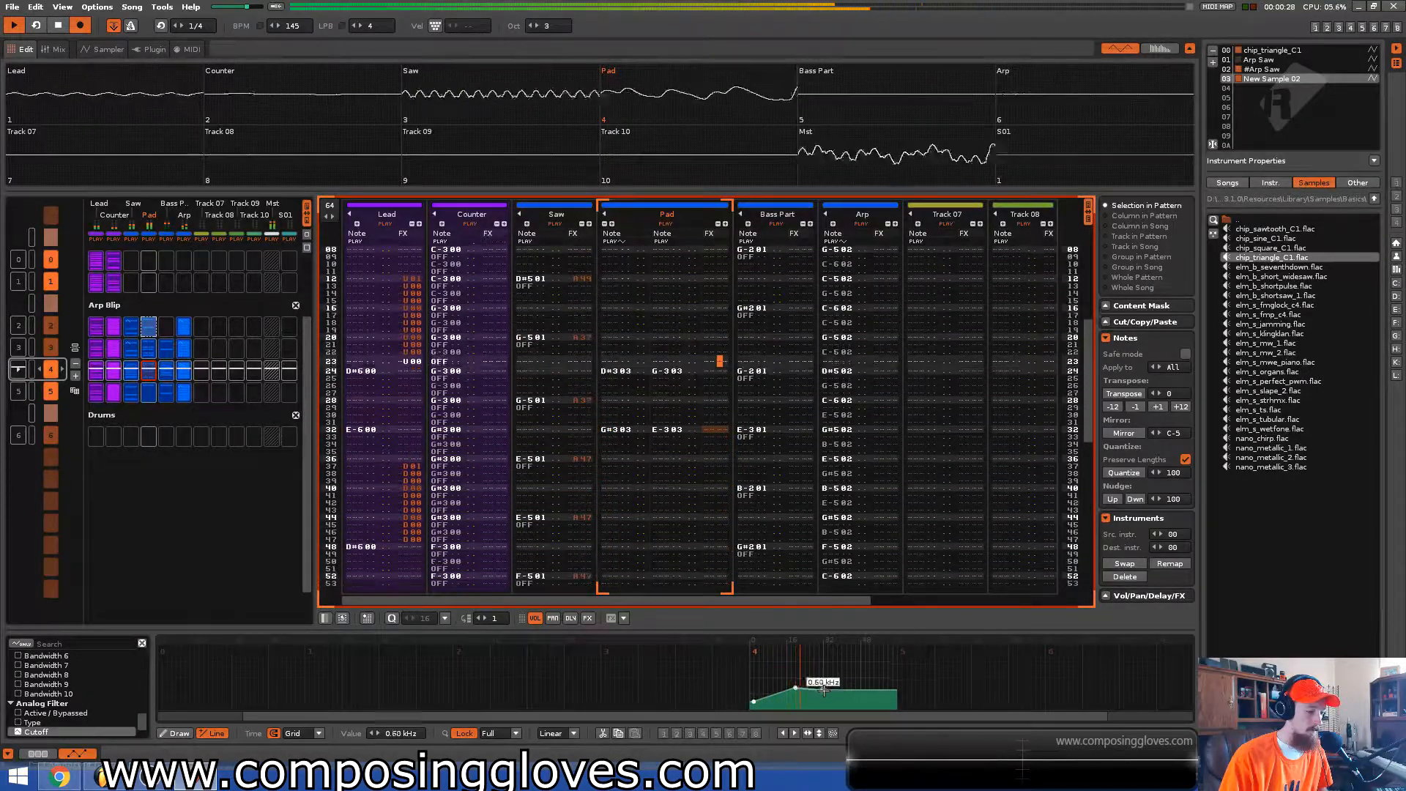
{"action": "left_click", "coordinate": [823, 700]}
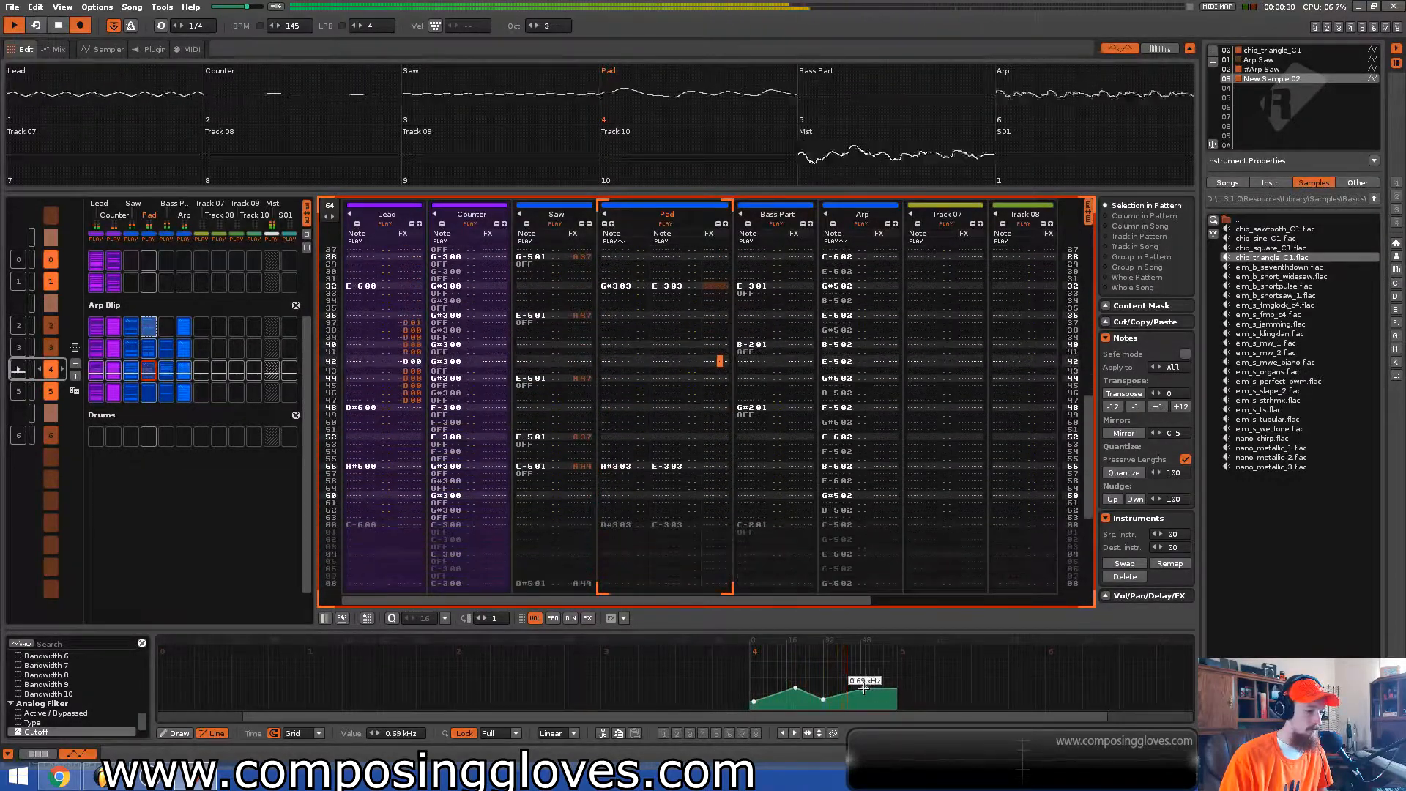
{"action": "left_click", "coordinate": [881, 694]}
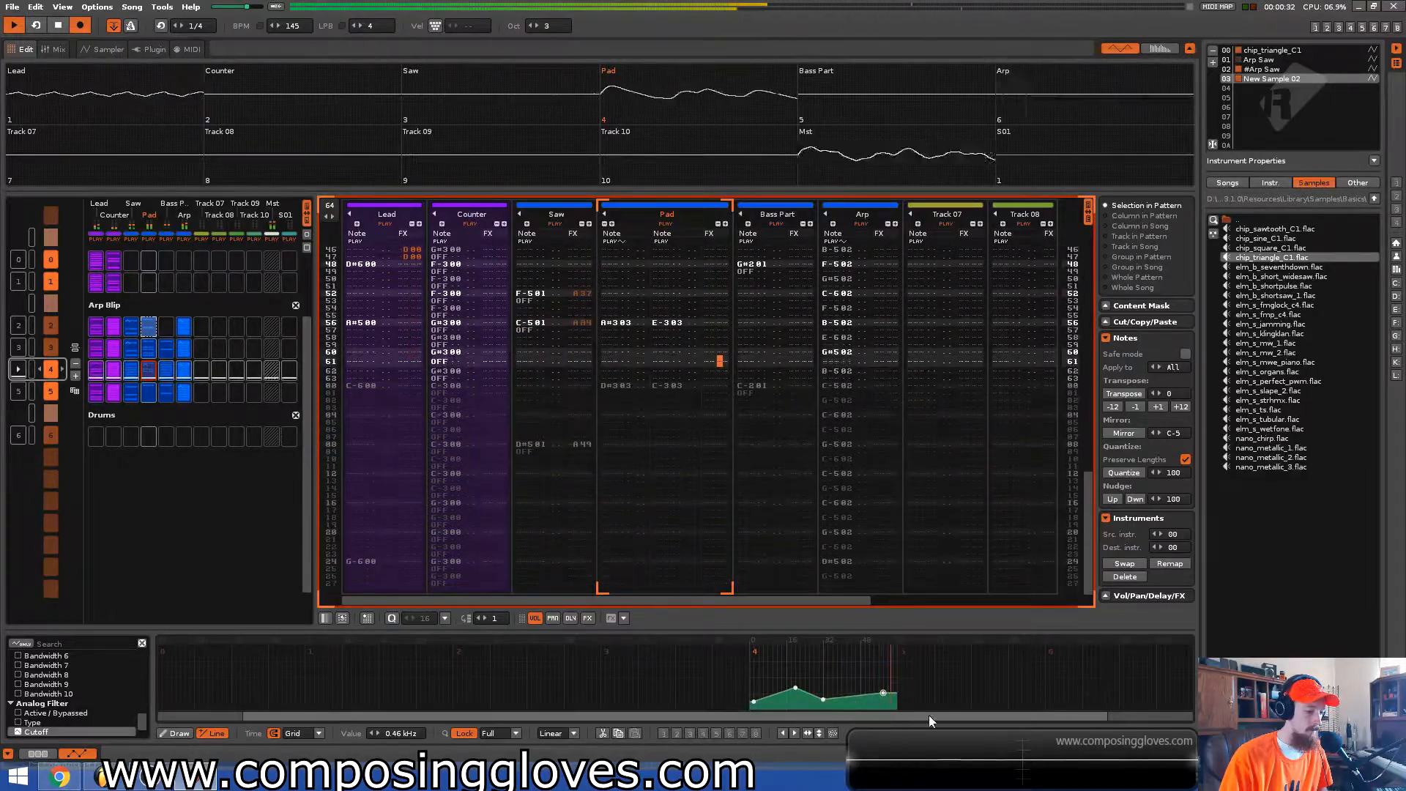
Continue the cutoff automation in pattern 5 with a point at about 0.64 kHz and two progressively higher points
{"action": "left_click", "coordinate": [931, 687]}
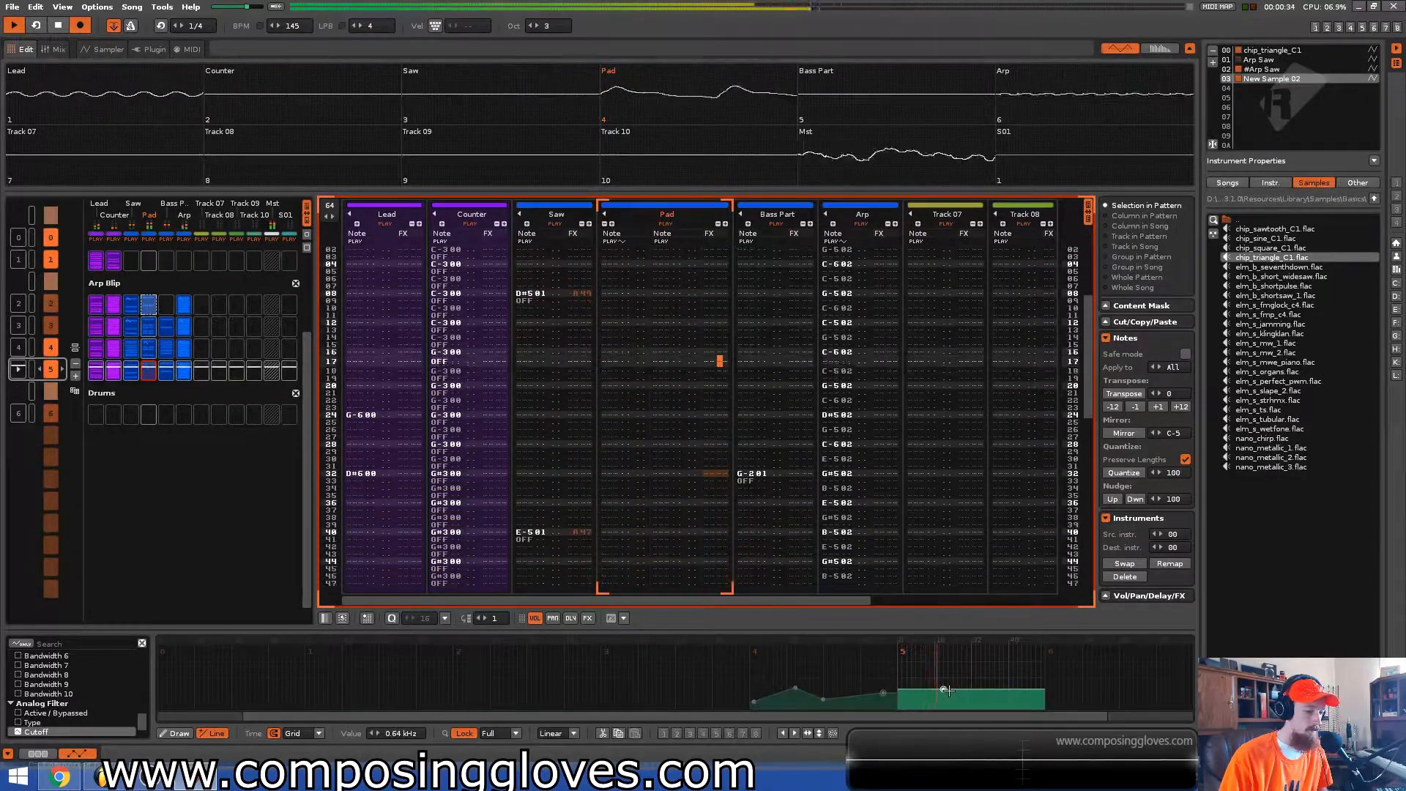
{"action": "double_click", "coordinate": [996, 681]}
{"action": "double_click", "coordinate": [1029, 671]}
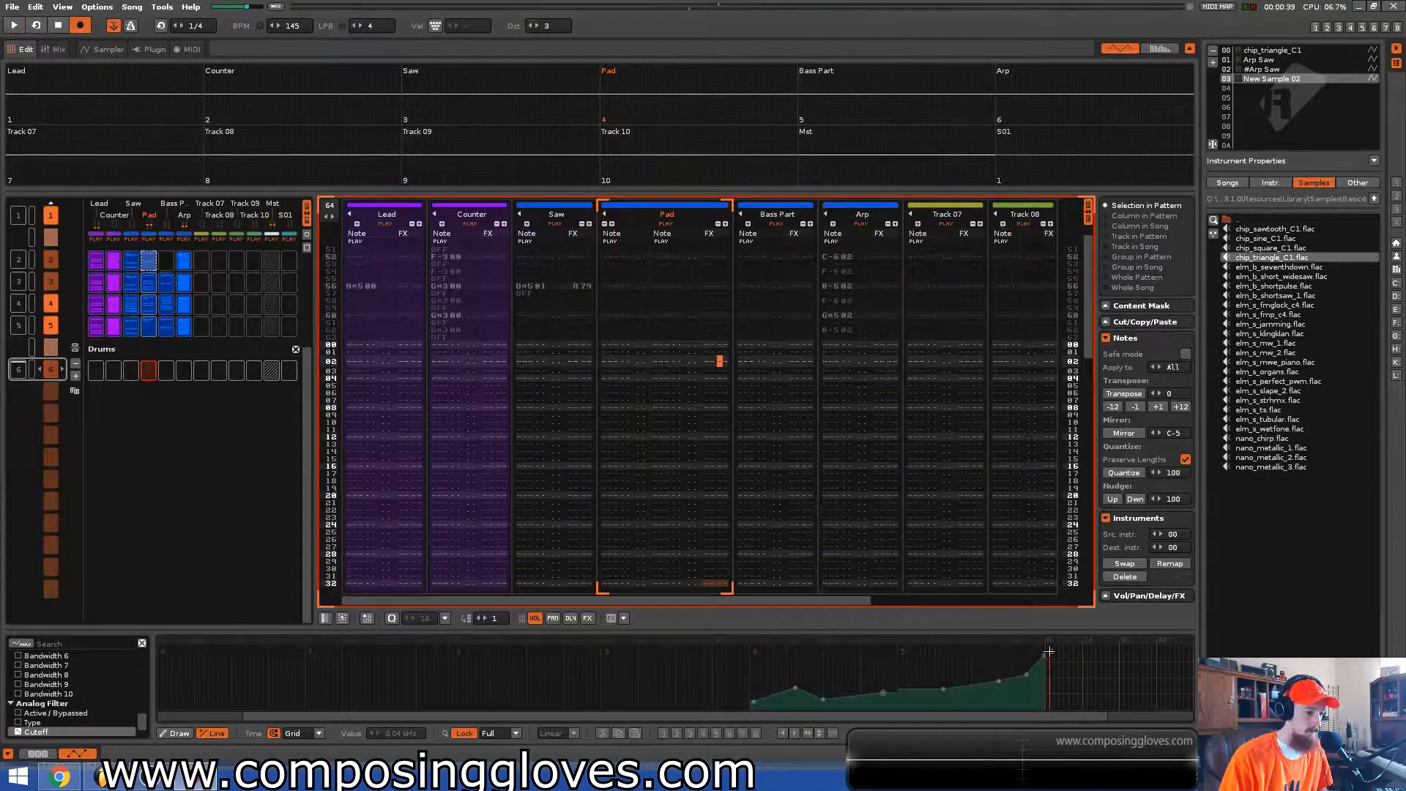
Finish the Pad cutoff rise with a higher automation point at the start of pattern 6 and save the song
{"action": "left_click", "coordinate": [1047, 652]}
{"action": "left_click_drag", "start_coordinate": [1047, 647], "coordinate": [1047, 654]}
{"action": "left_click", "coordinate": [161, 455]}
{"action": "key", "text": "Home"}
{"action": "key", "text": "ctrl+s"}
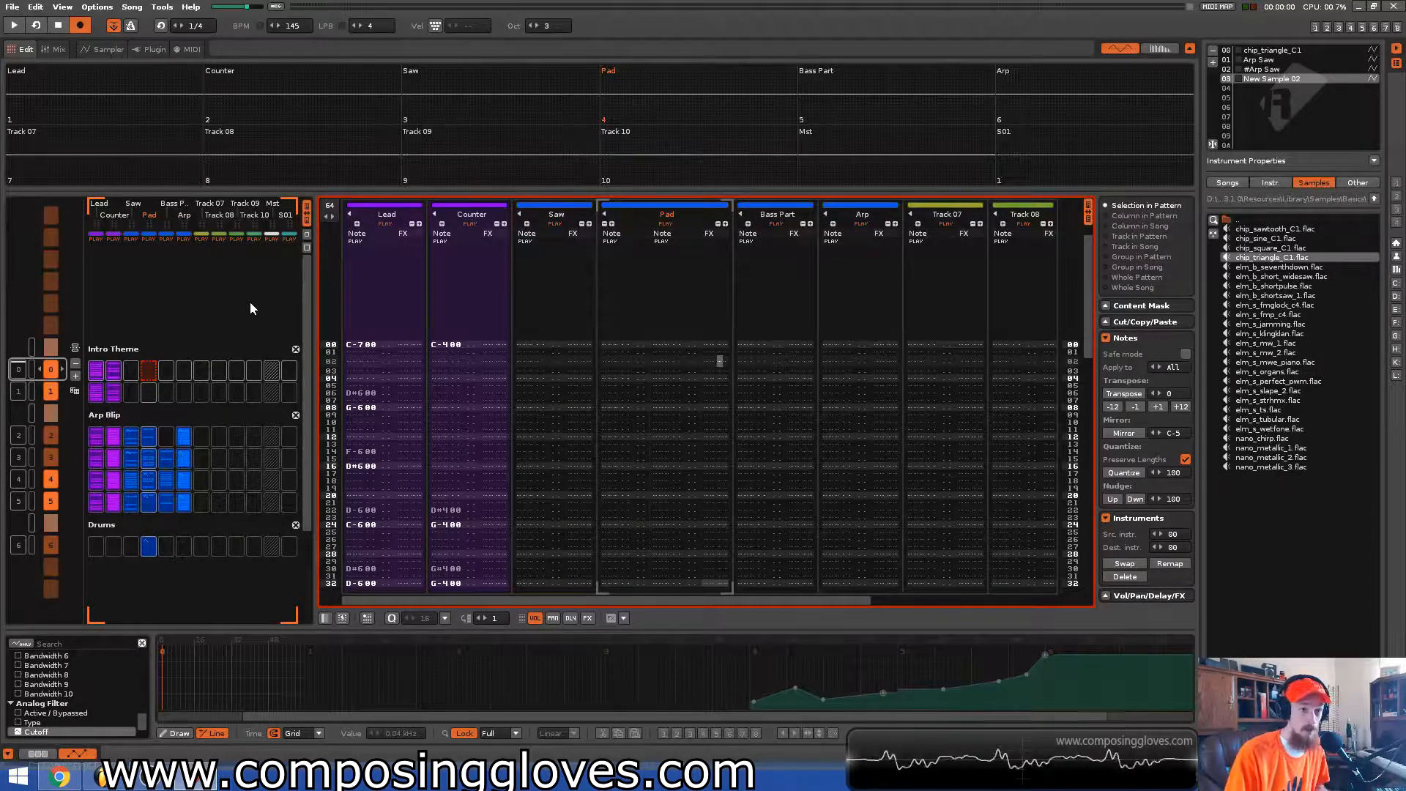
Play the song from the start of the Intro Theme through to the Drums section
{"action": "scroll", "coordinate": [797, 386], "scroll_direction": "down", "scroll_amount": 5}
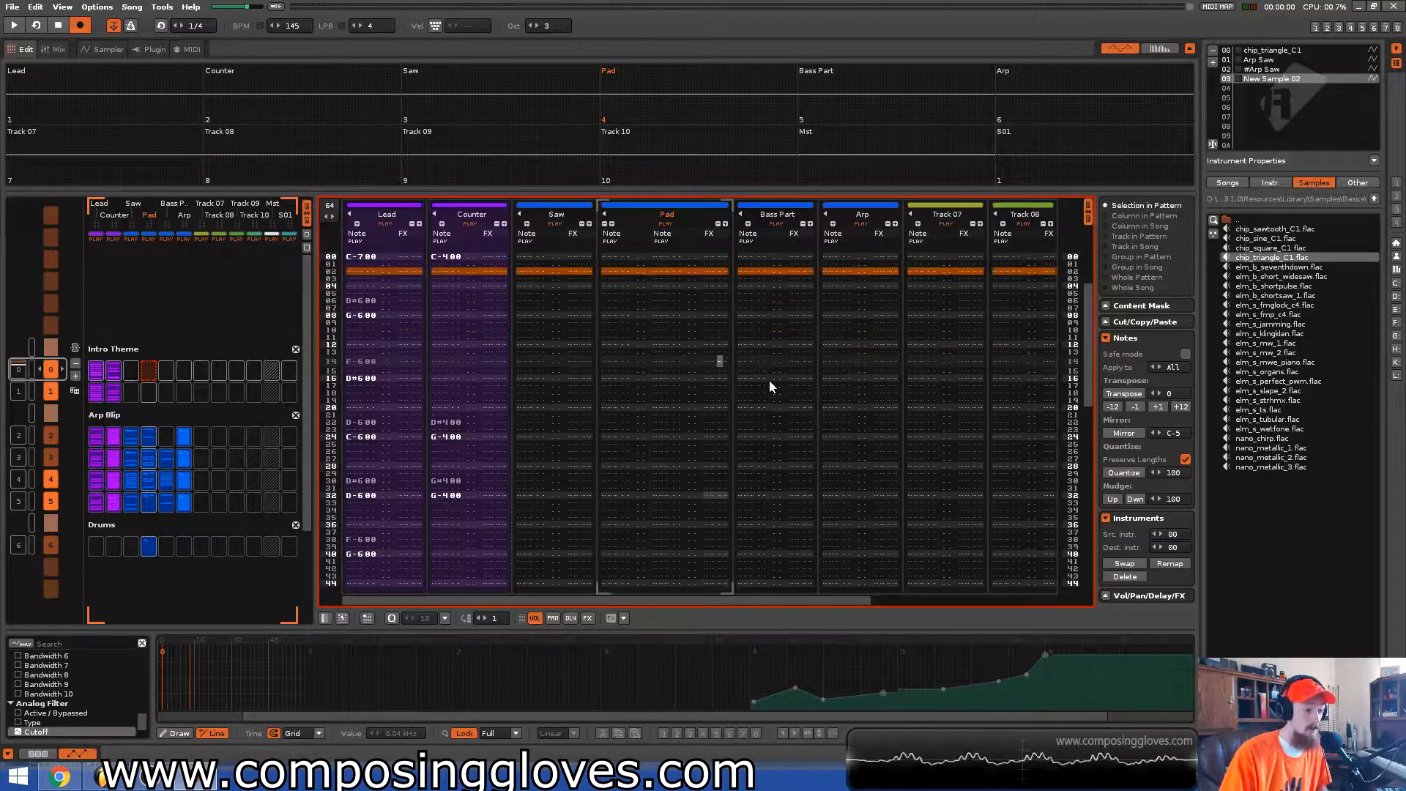
{"action": "scroll", "coordinate": [517, 402], "scroll_direction": "up", "scroll_amount": 7}
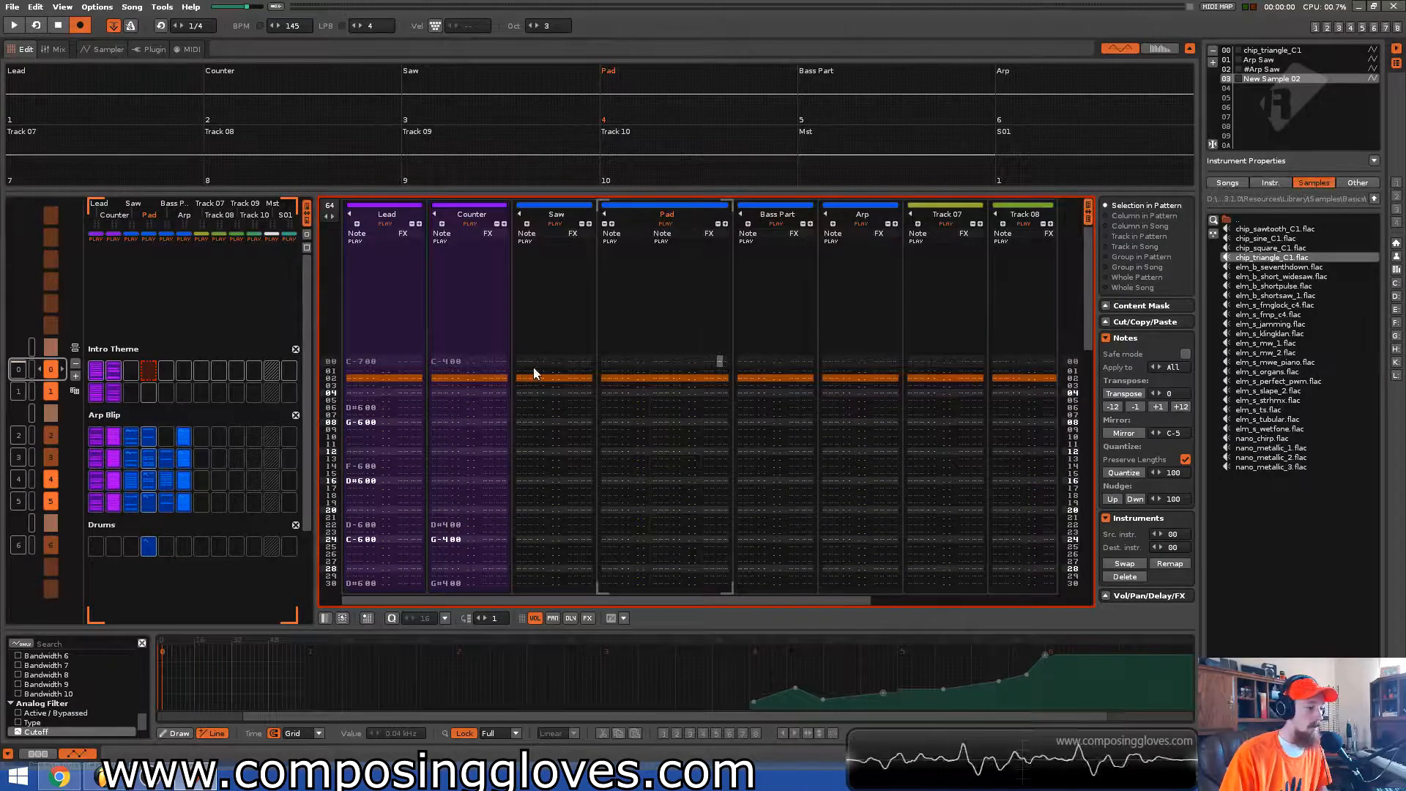
{"action": "left_click", "coordinate": [517, 361]}
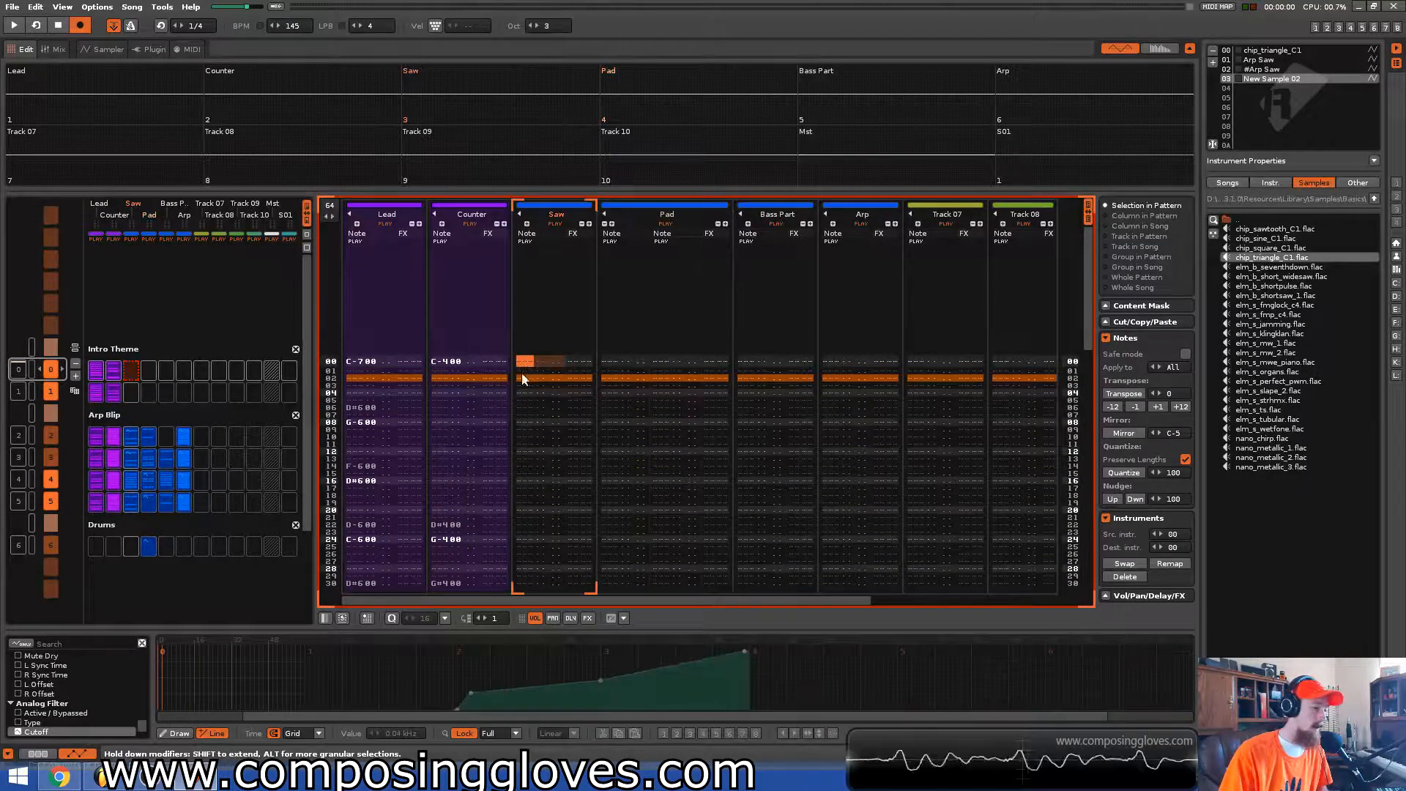
{"action": "left_click", "coordinate": [376, 361]}
{"action": "left_click", "coordinate": [454, 361]}
{"action": "left_click", "coordinate": [560, 331]}
{"action": "key", "text": "space"}
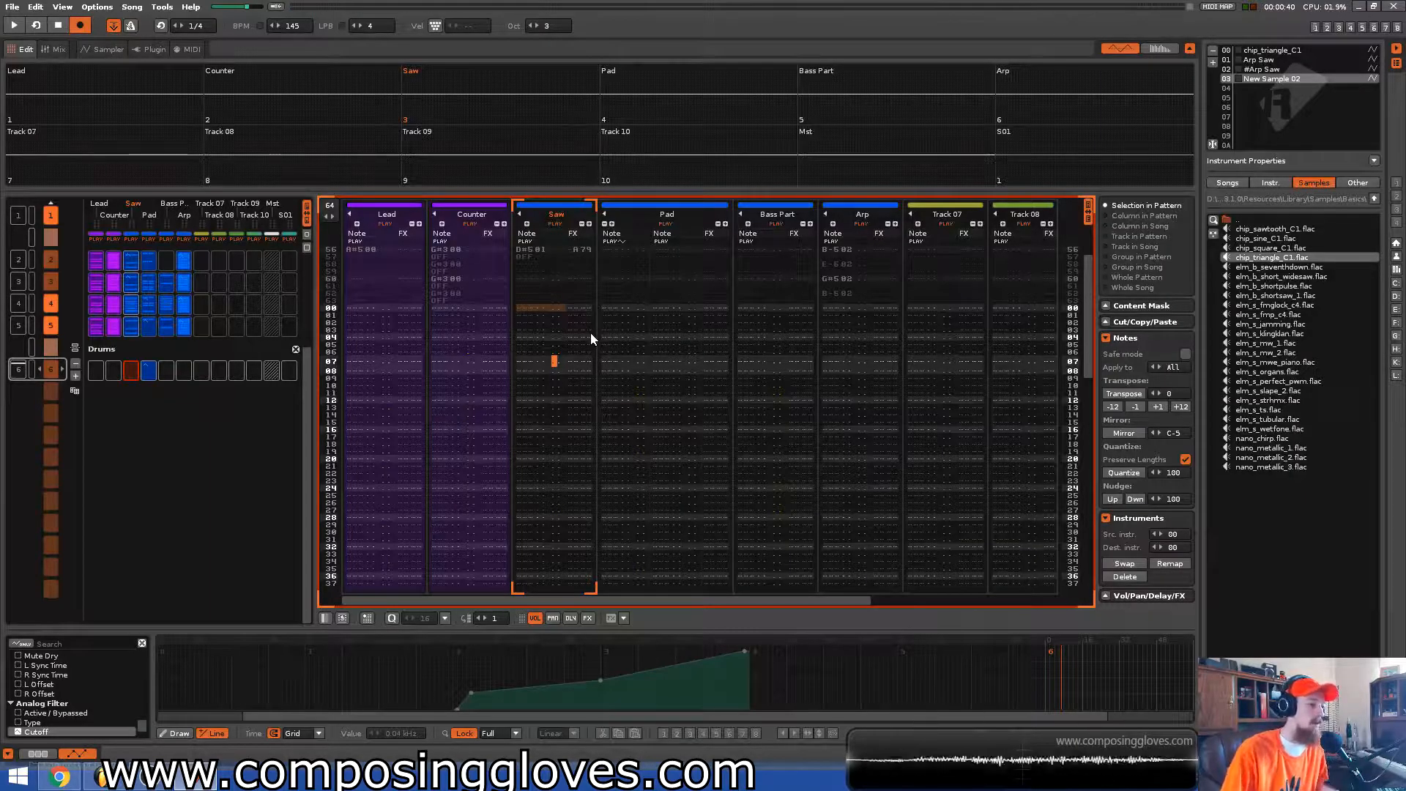
{"action": "scroll", "coordinate": [558, 324], "scroll_direction": "down", "scroll_amount": 10}
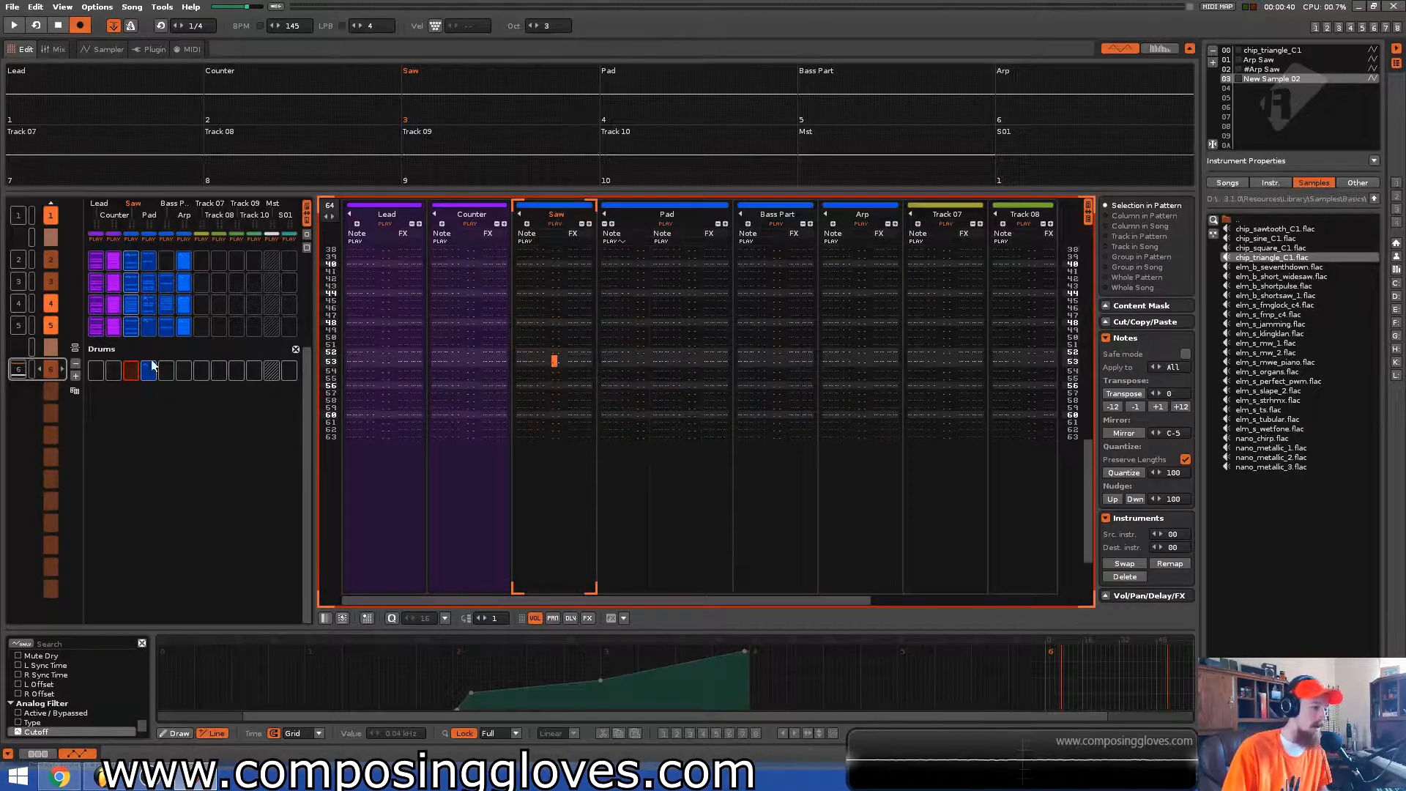